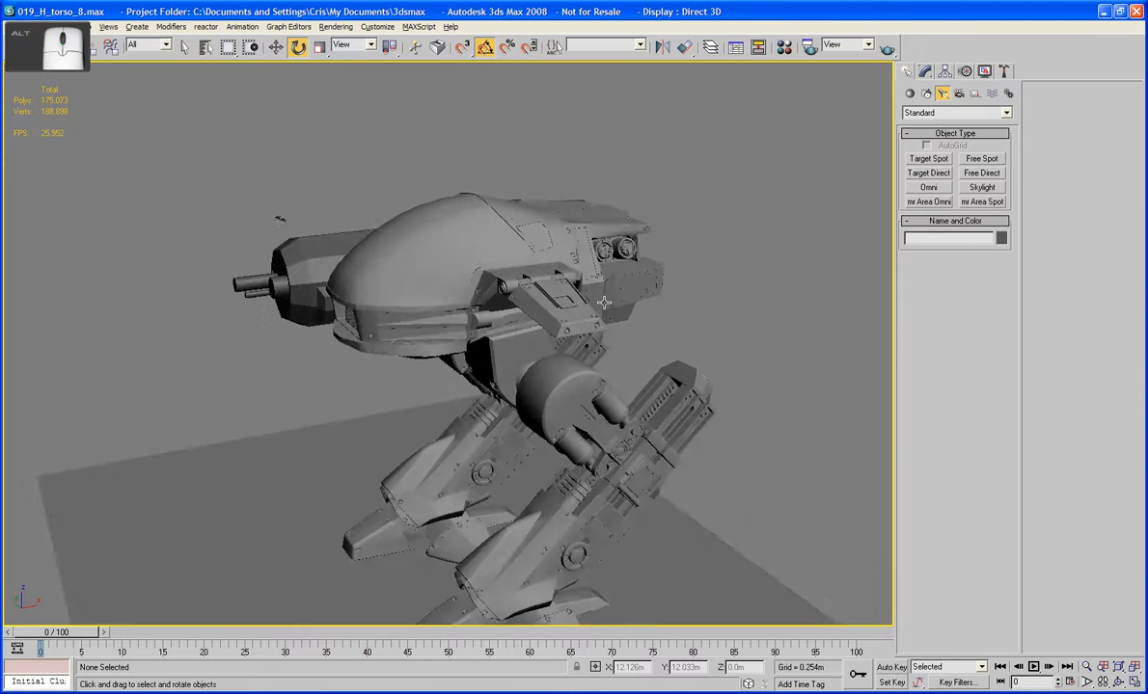
# Hide the 0 (default), Hips, Left_Leg and Right_Leg layers, leaving the Torso layer displayed.
pyautogui.click(710, 46)
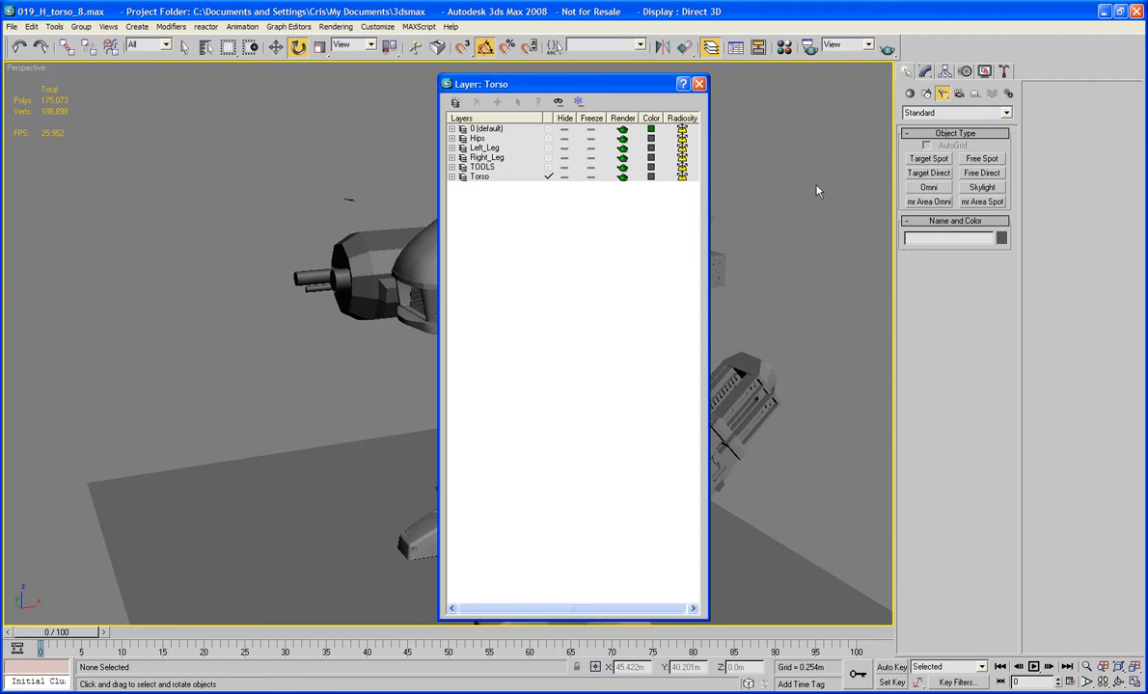
pyautogui.click(564, 148)
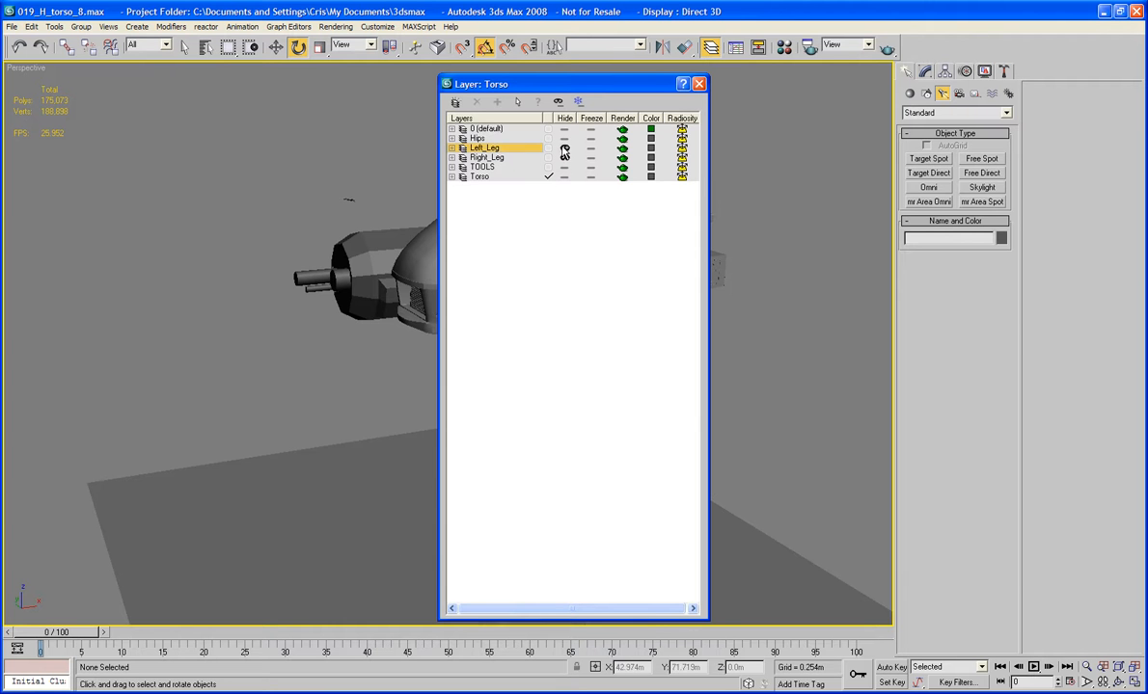
pyautogui.click(564, 138)
pyautogui.click(564, 129)
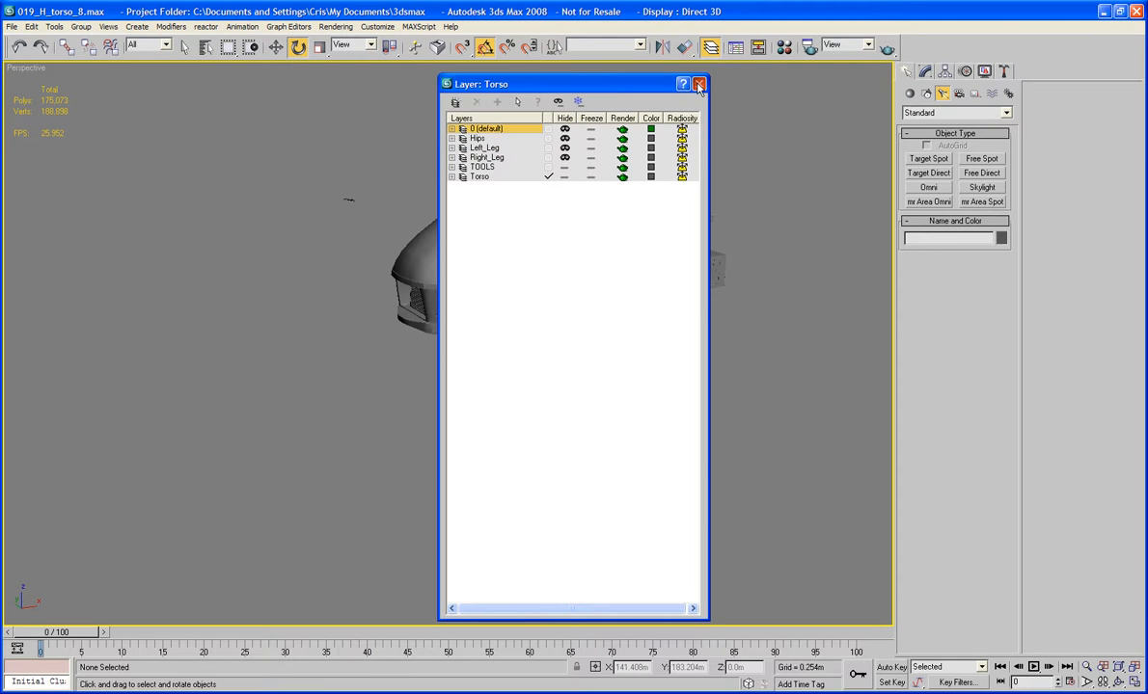
pyautogui.click(699, 86)
# Rotate the side flap of the torso upward to uncover the recess beneath it, and deselect it.
pyautogui.keyDown('alt'); pyautogui.moveTo(707, 120); pyautogui.dragTo(665, 143, button='middle'); pyautogui.keyUp('alt')
pyautogui.click(677, 285)
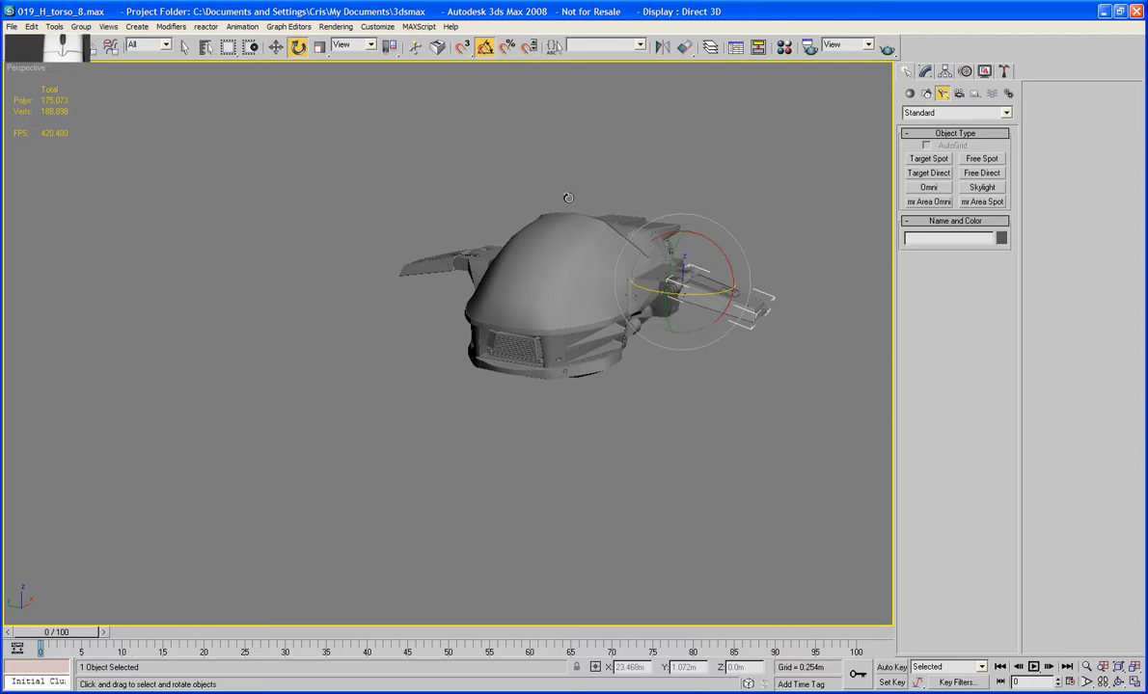
pyautogui.moveTo(664, 229); pyautogui.dragTo(673, 203)
pyautogui.click(769, 317)
# With edged faces shown, select the border of the small rectangular hole on H_Torso's recess rim and cap it.
pyautogui.moveTo(769, 317)
pyautogui.keyDown('alt'); pyautogui.mouseDown(button='middle')
pyautogui.moveTo(710, 334)
pyautogui.moveTo(694, 316)
pyautogui.moveTo(761, 306)
pyautogui.mouseUp(button='middle'); pyautogui.keyUp('alt')
pyautogui.scroll(10, 761, 306)
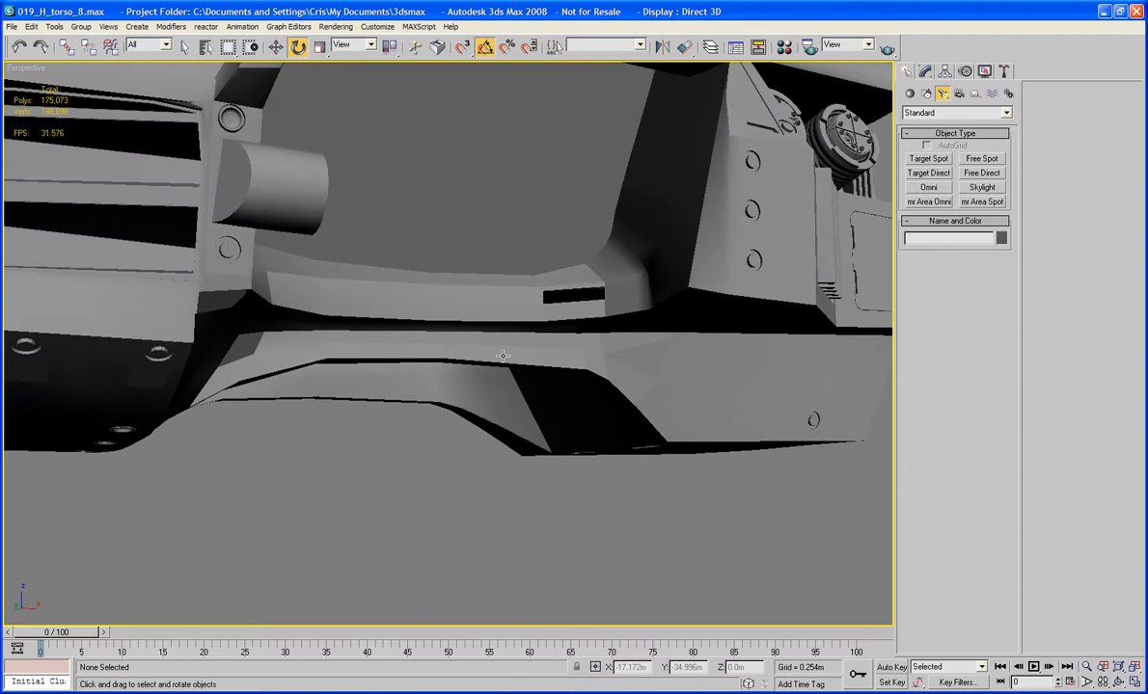
pyautogui.click(502, 356)
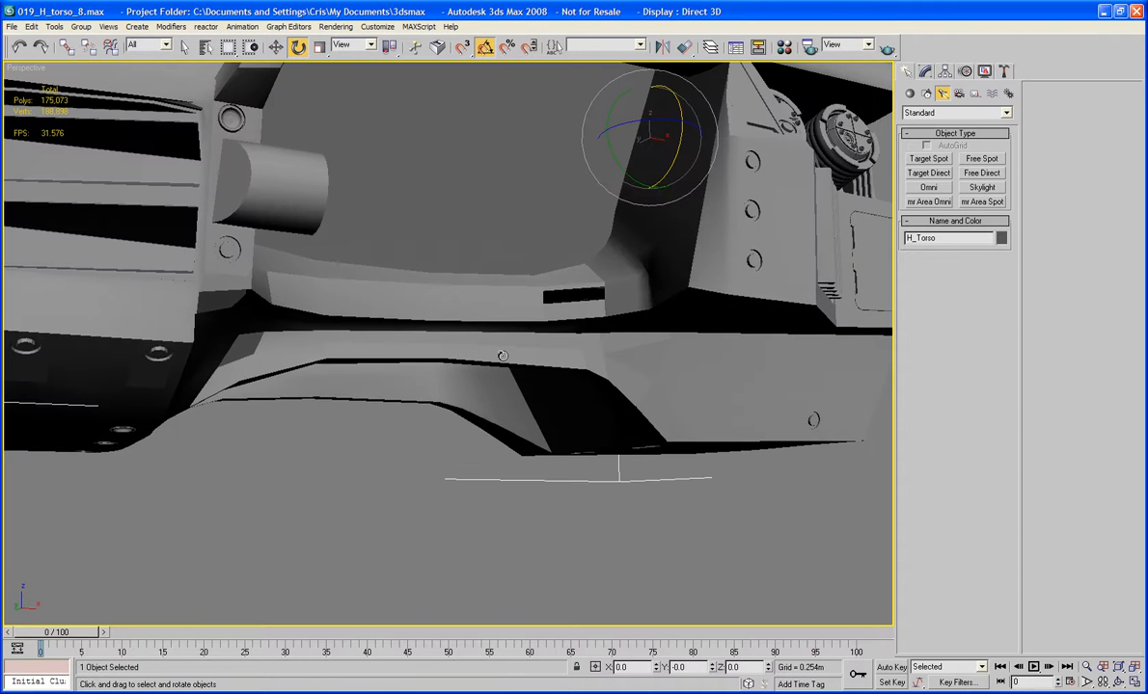
pyautogui.press('F5')
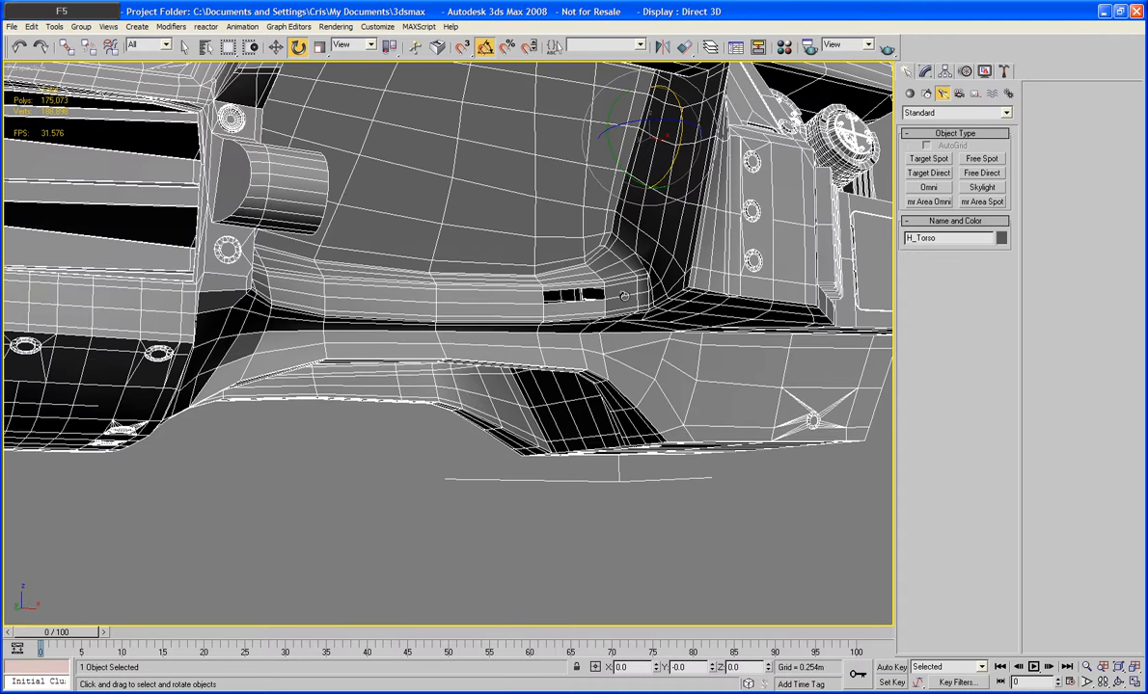
pyautogui.click(923, 73)
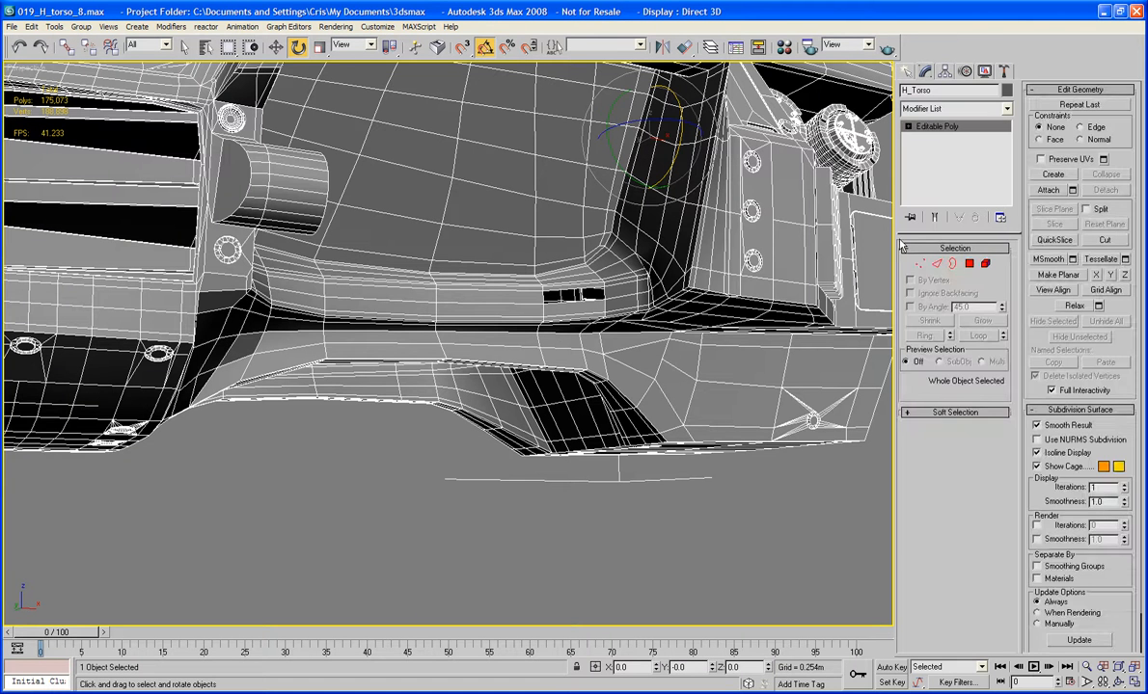
pyautogui.press('3')
pyautogui.click(555, 289)
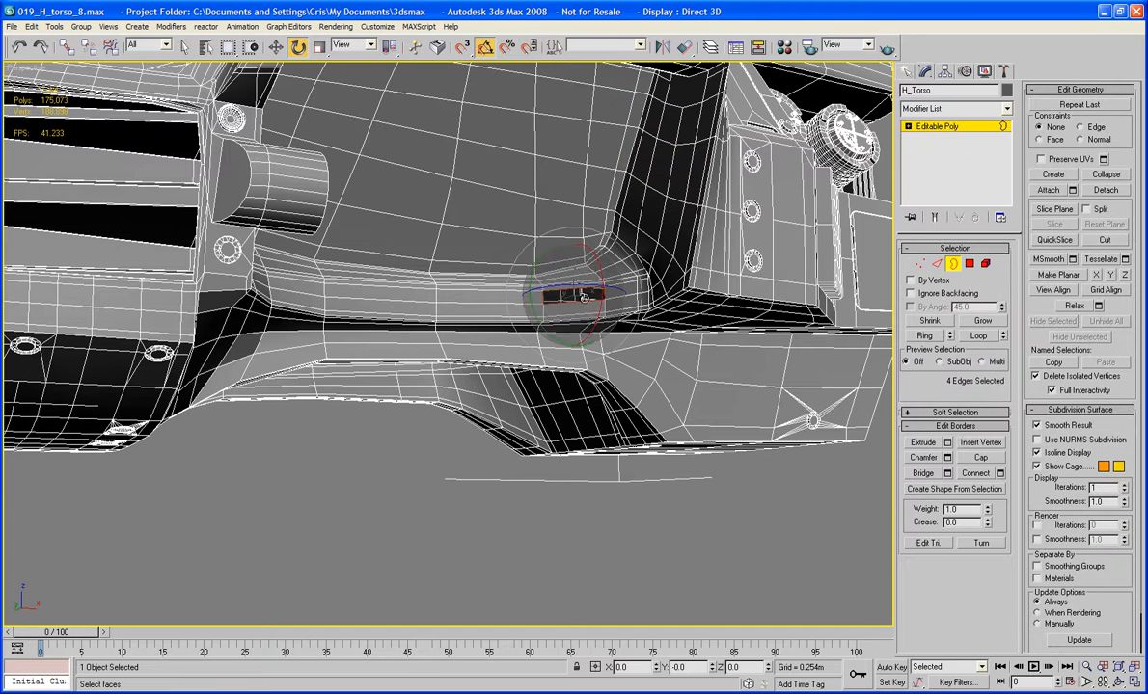
pyautogui.press('space')
# Select all open borders of H_Torso and examine the mesh for remaining holes.
pyautogui.moveTo(473, 370); pyautogui.dragTo(482, 320, button='middle')
pyautogui.scroll(-5, 369, 305)
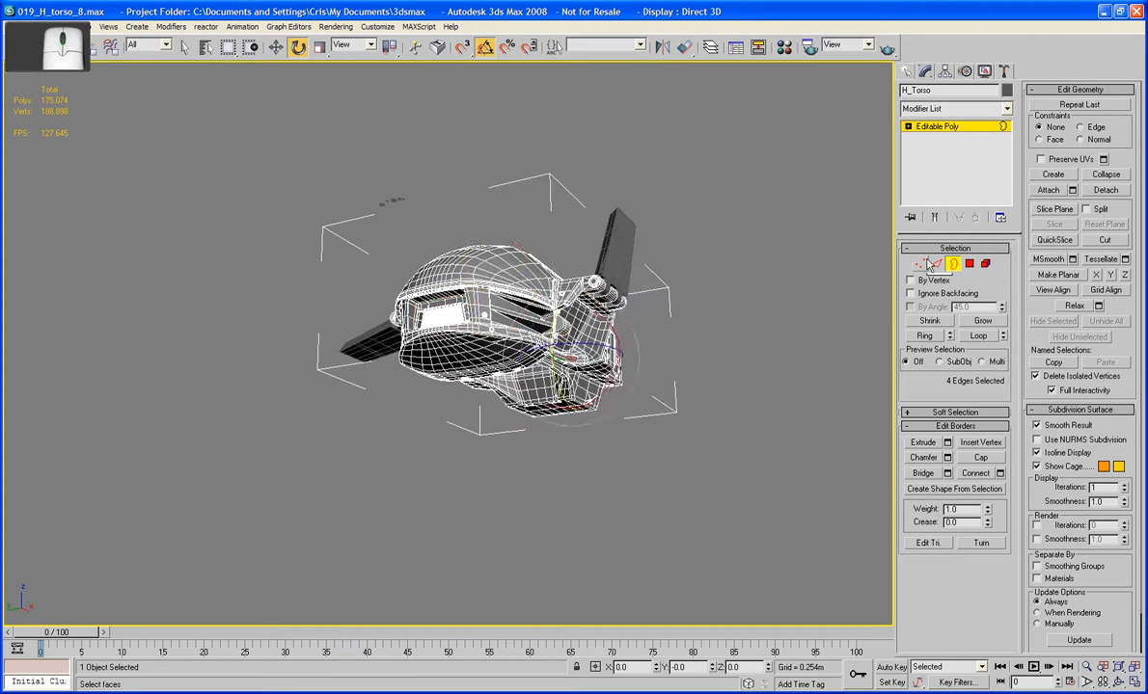
pyautogui.hotkey('ctrl', 'a')
pyautogui.keyDown('alt'); pyautogui.moveTo(833, 312); pyautogui.dragTo(495, 312, button='middle'); pyautogui.keyUp('alt')
pyautogui.scroll(6, 497, 424)
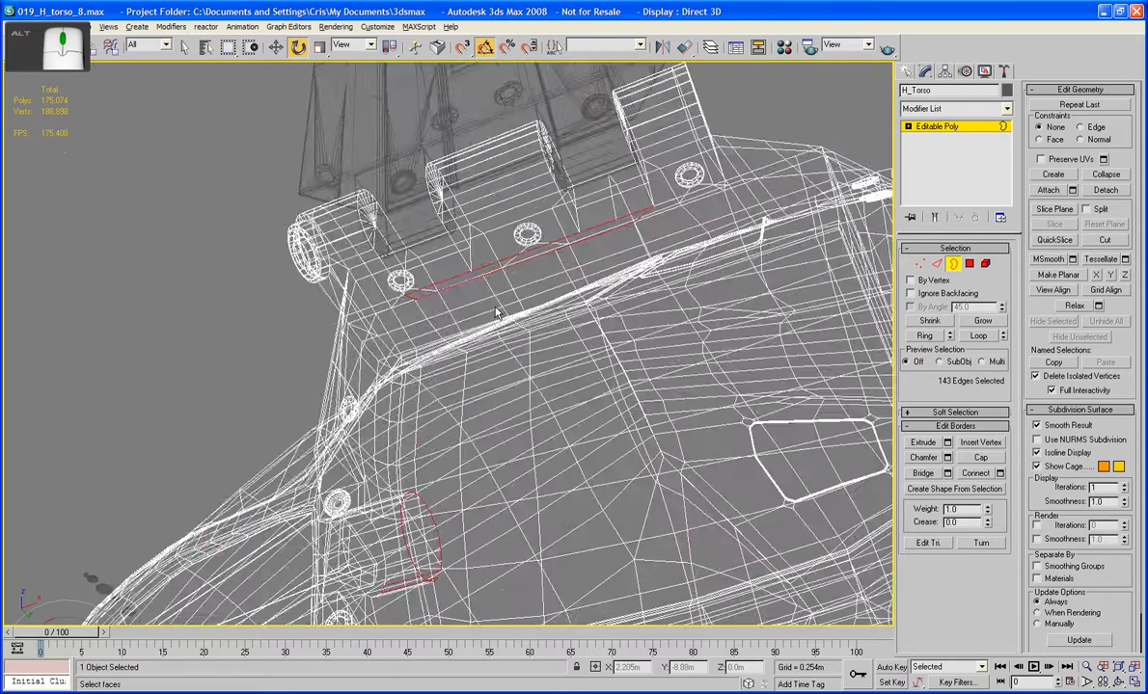
# Return to shaded display and cap the long narrow border beneath the raised flap's hinge.
pyautogui.press('F3')
pyautogui.scroll(2, 498, 319)
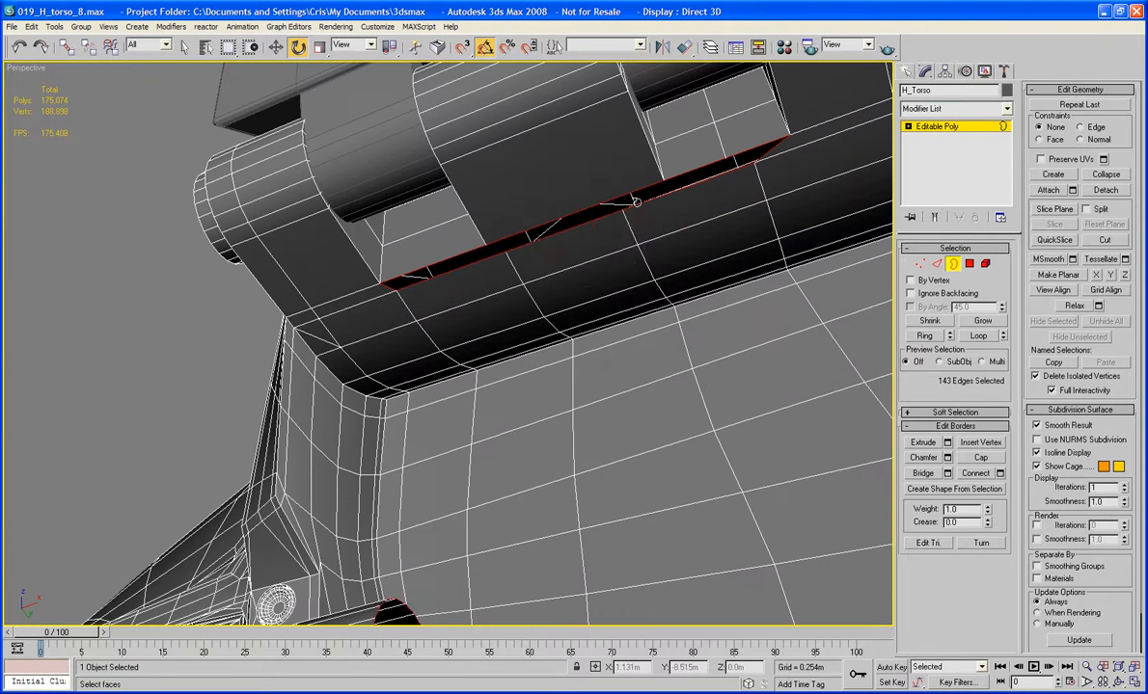
pyautogui.click(636, 202)
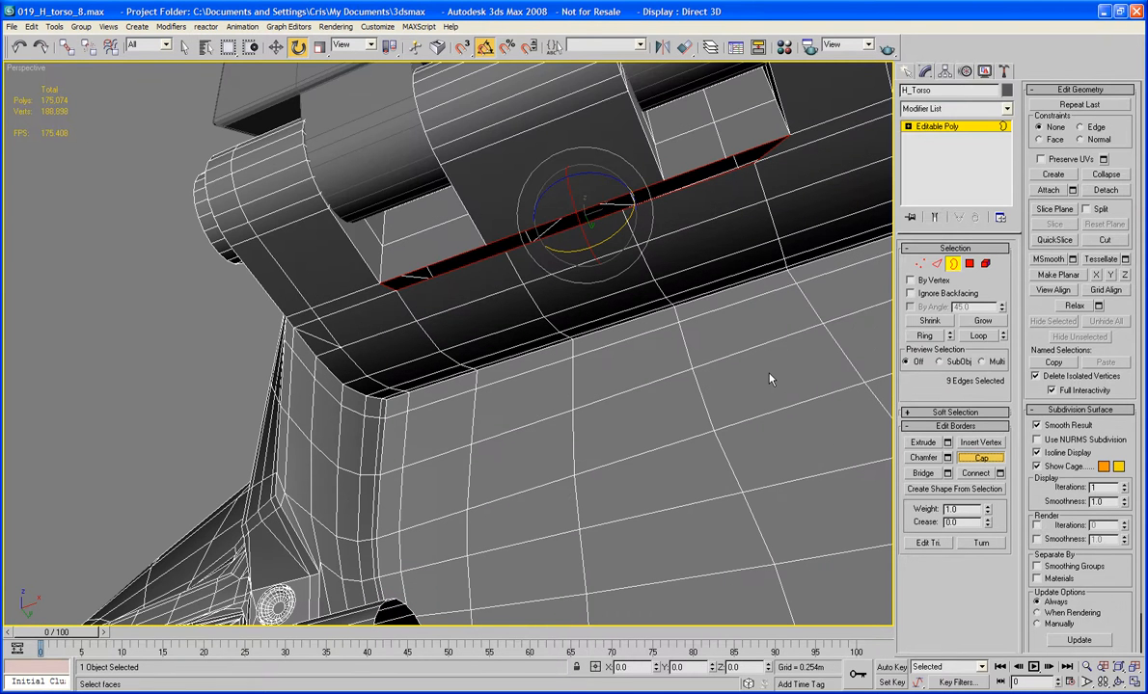
pyautogui.click(742, 374)
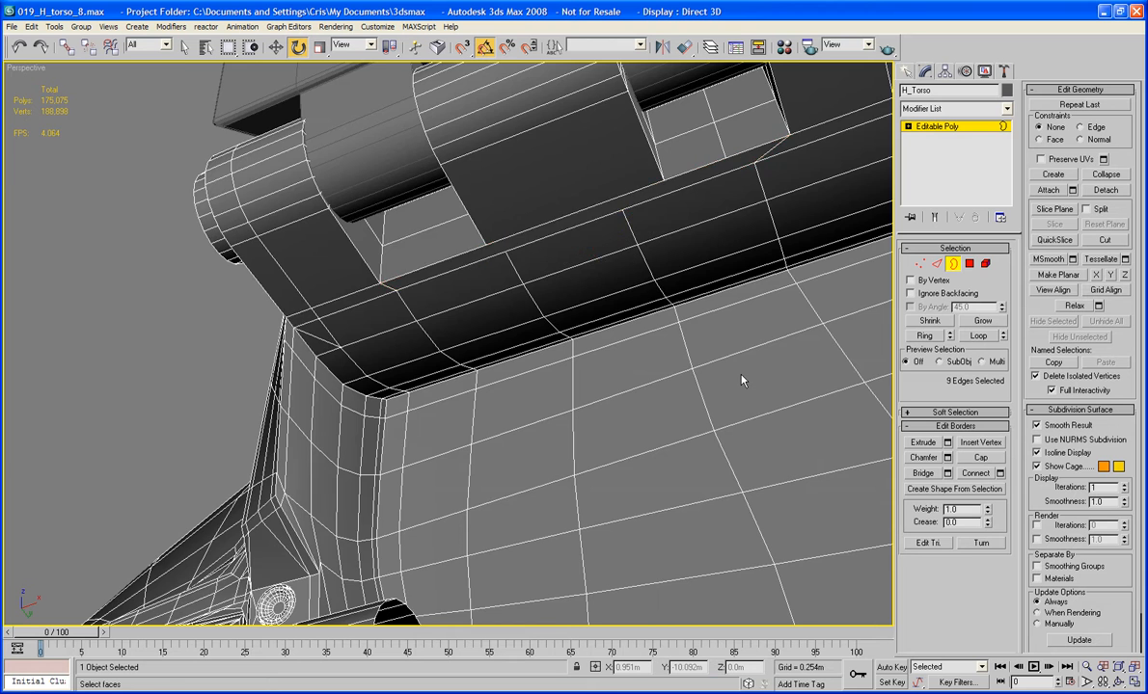
# Cap the matching narrow border beneath the hinge on the opposite side of the torso and deselect H_Torso.
pyautogui.scroll(-2, 641, 347)
pyautogui.scroll(-2, 615, 333)
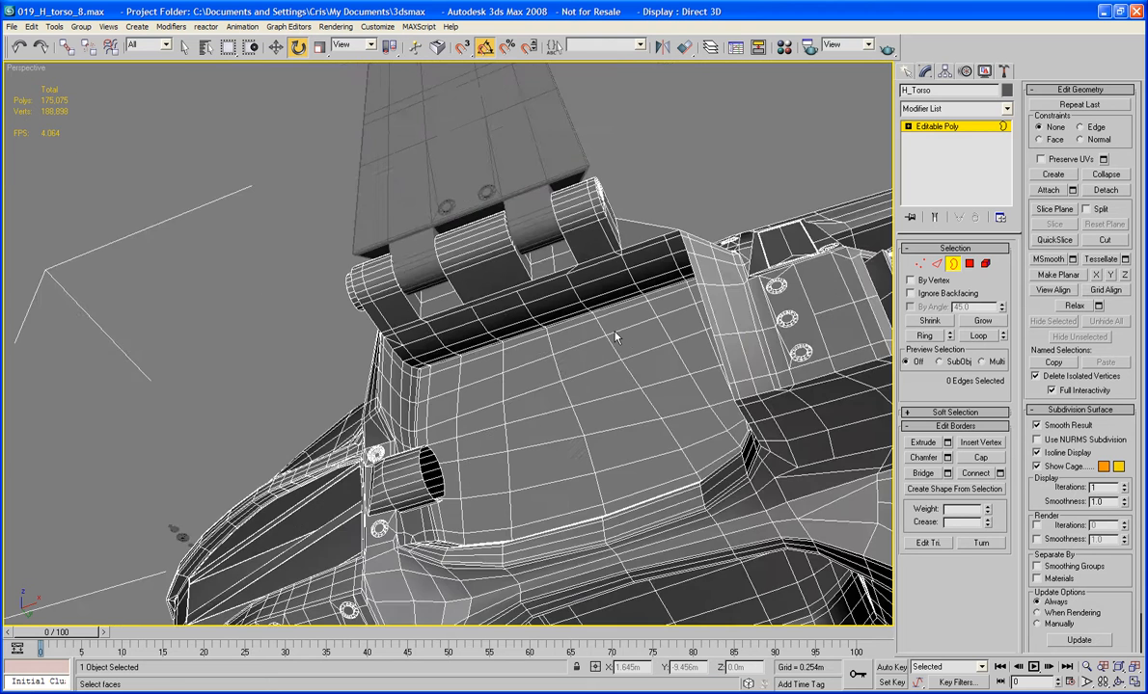
pyautogui.scroll(-5, 615, 336)
pyautogui.scroll(3, 615, 337)
pyautogui.keyDown('alt'); pyautogui.moveTo(616, 337); pyautogui.dragTo(689, 318, button='middle'); pyautogui.keyUp('alt')
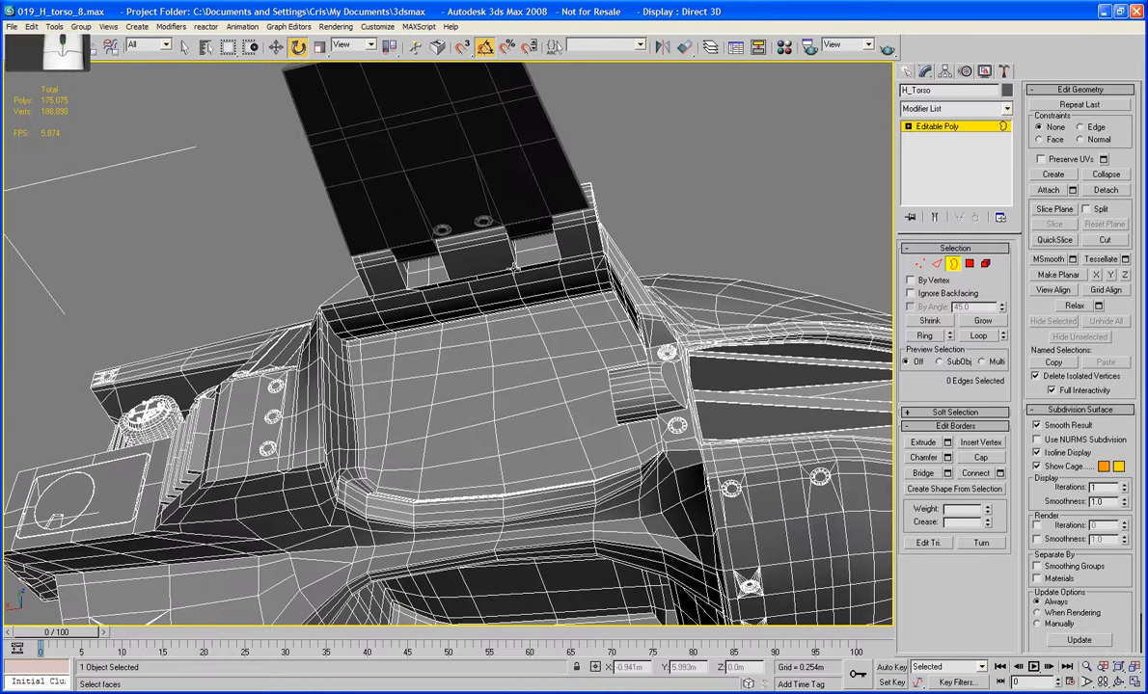
pyautogui.doubleClick(514, 274)
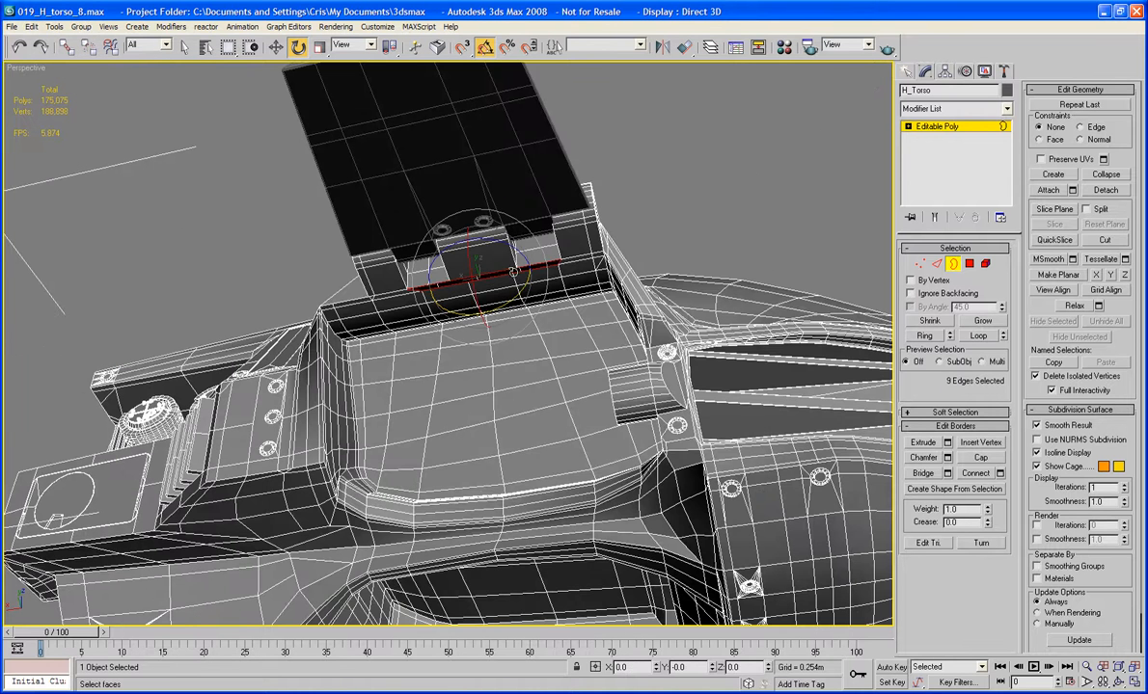
pyautogui.click(995, 461)
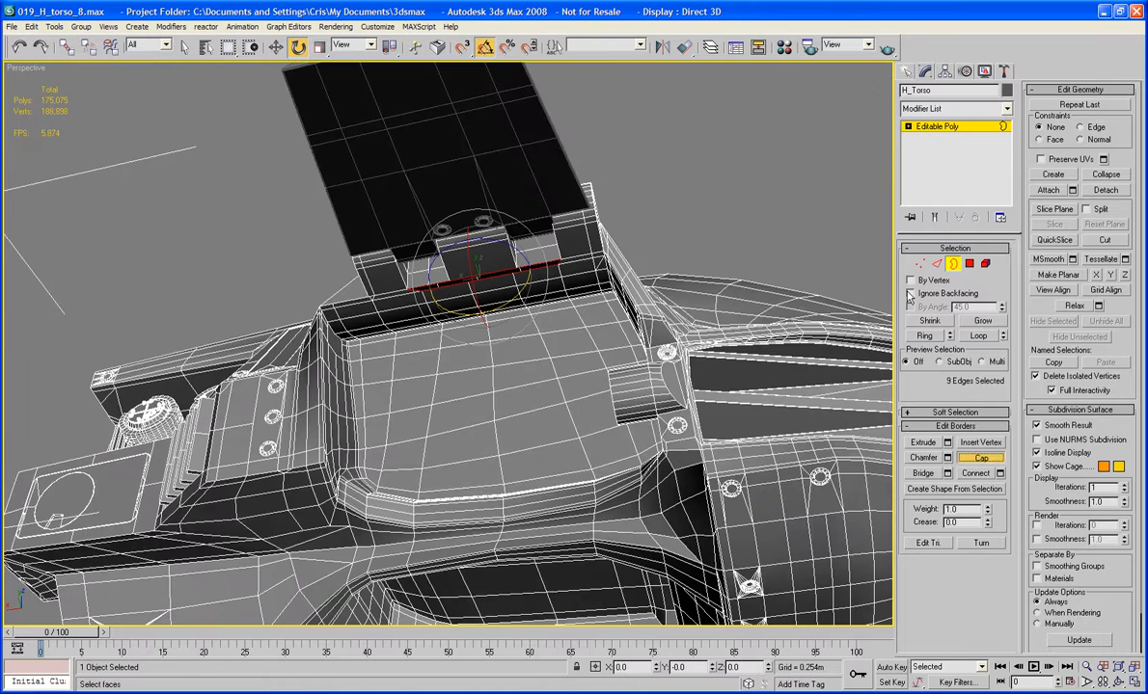
pyautogui.click(952, 263)
pyautogui.click(797, 165)
pyautogui.scroll(-5, 797, 165)
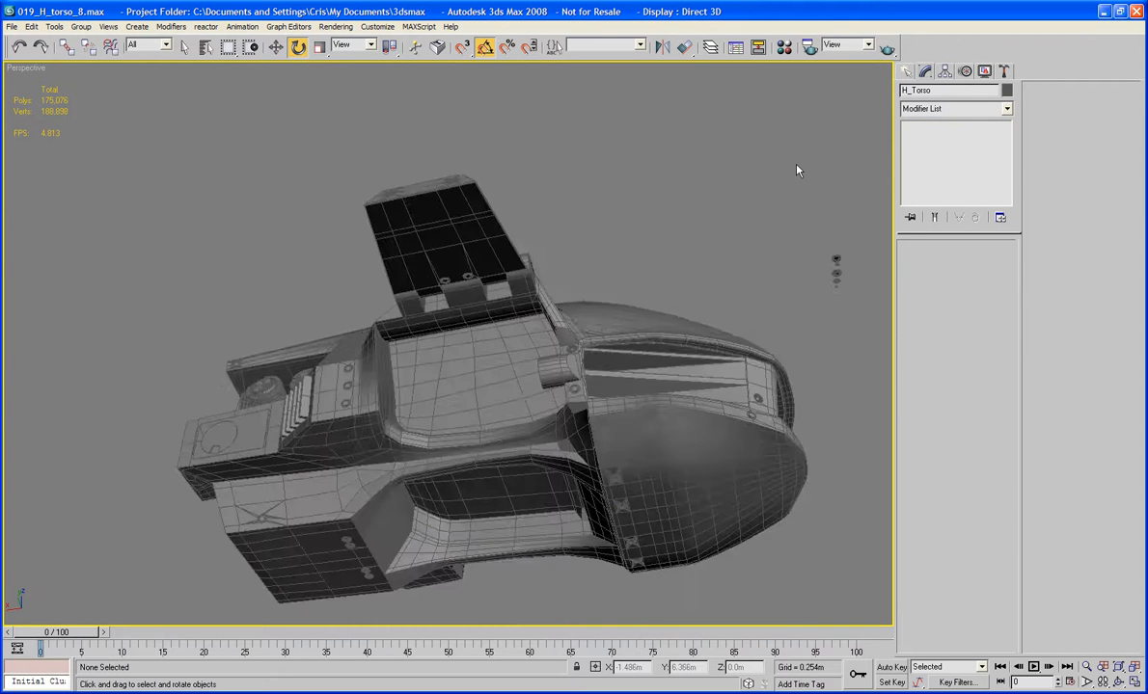
# On H_Torso, bridge the two facing edges of the gap near the open end of the cylinder stub in the recess.
pyautogui.keyDown('alt'); pyautogui.moveTo(796, 171); pyautogui.dragTo(446, 235, button='middle'); pyautogui.keyUp('alt')
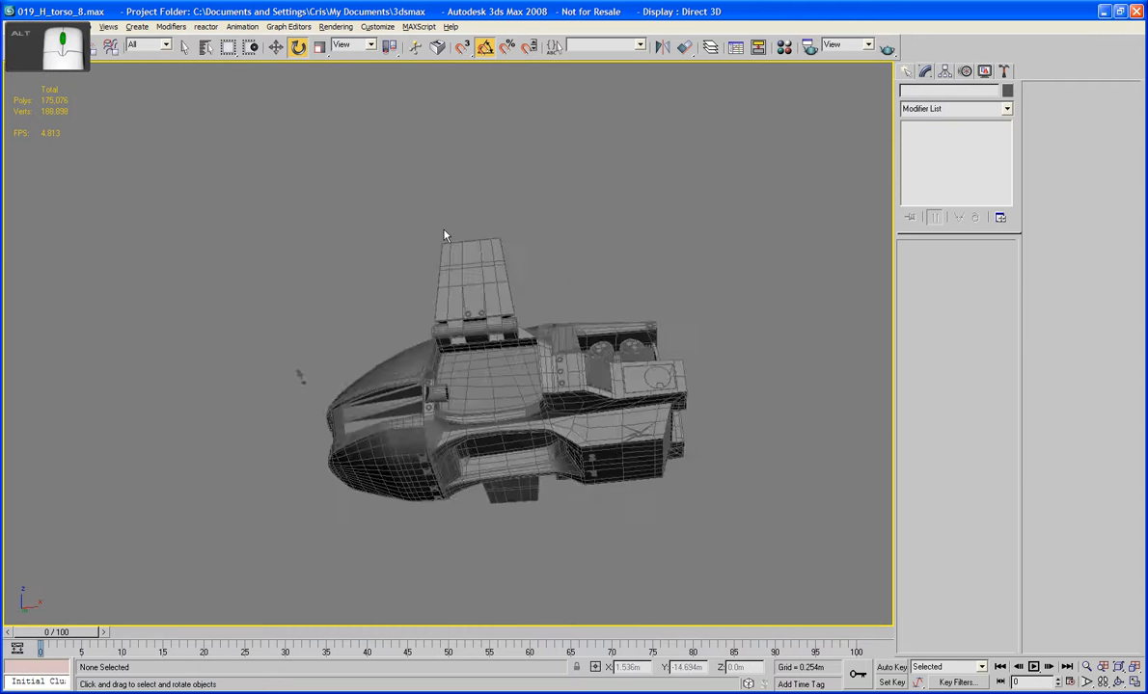
pyautogui.scroll(5, 446, 236)
pyautogui.moveTo(639, 511); pyautogui.dragTo(360, 497, button='middle')
pyautogui.click(360, 497)
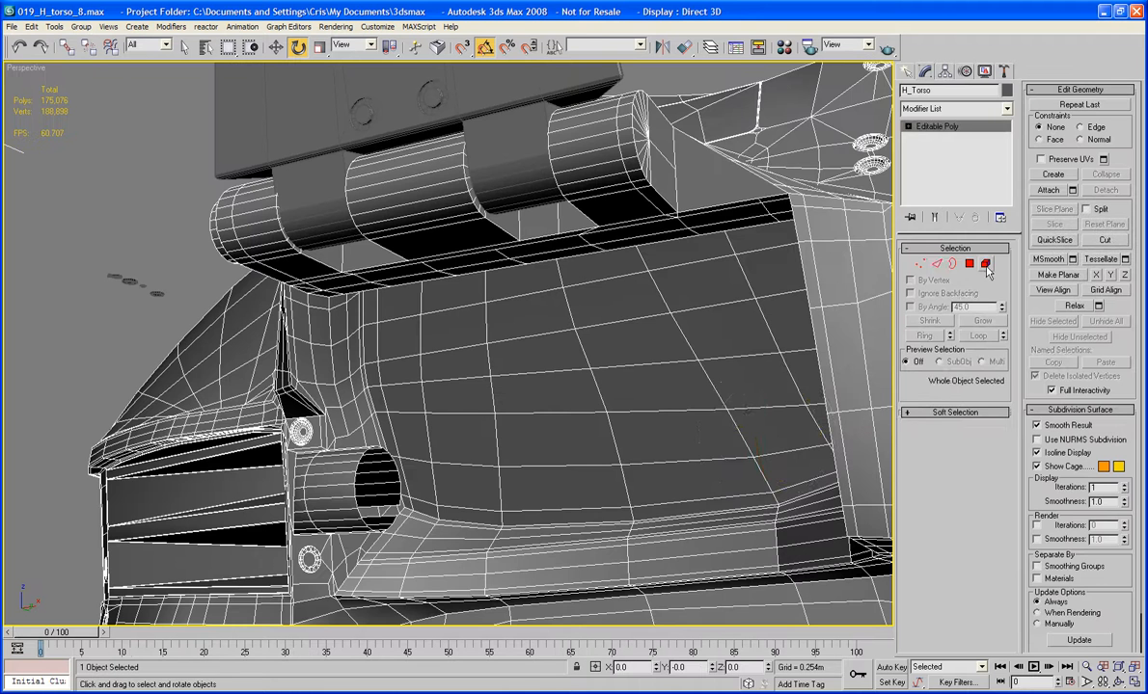
pyautogui.click(936, 263)
pyautogui.click(389, 511)
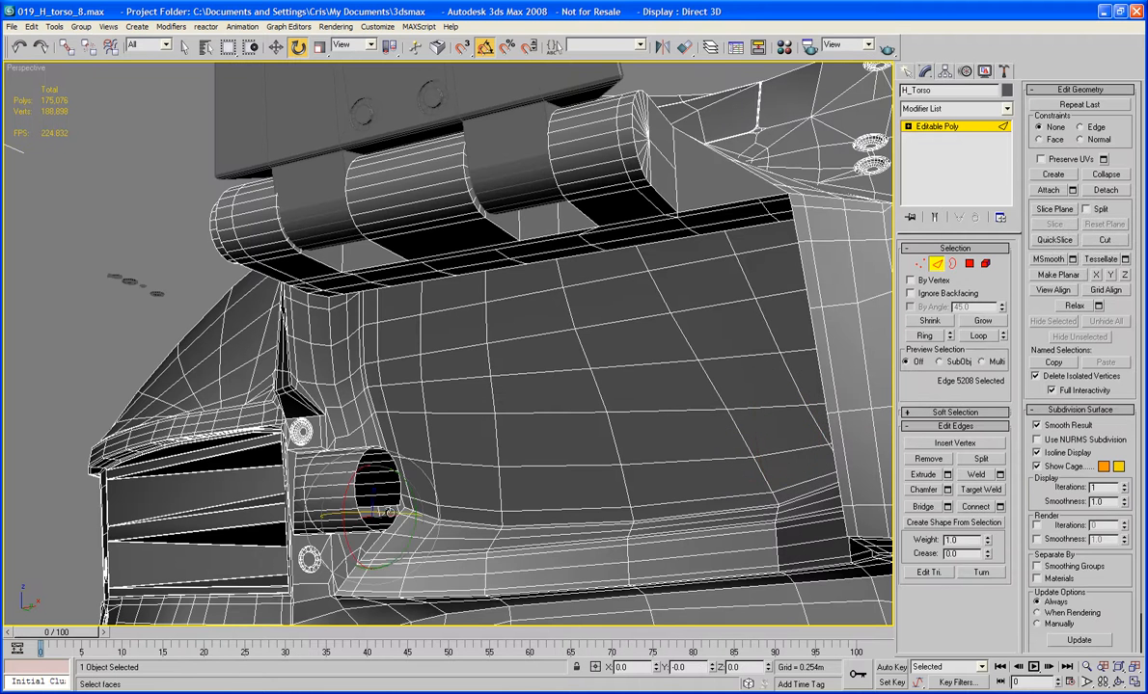
pyautogui.keyDown('ctrl'); pyautogui.click(391, 505); pyautogui.keyUp('ctrl')
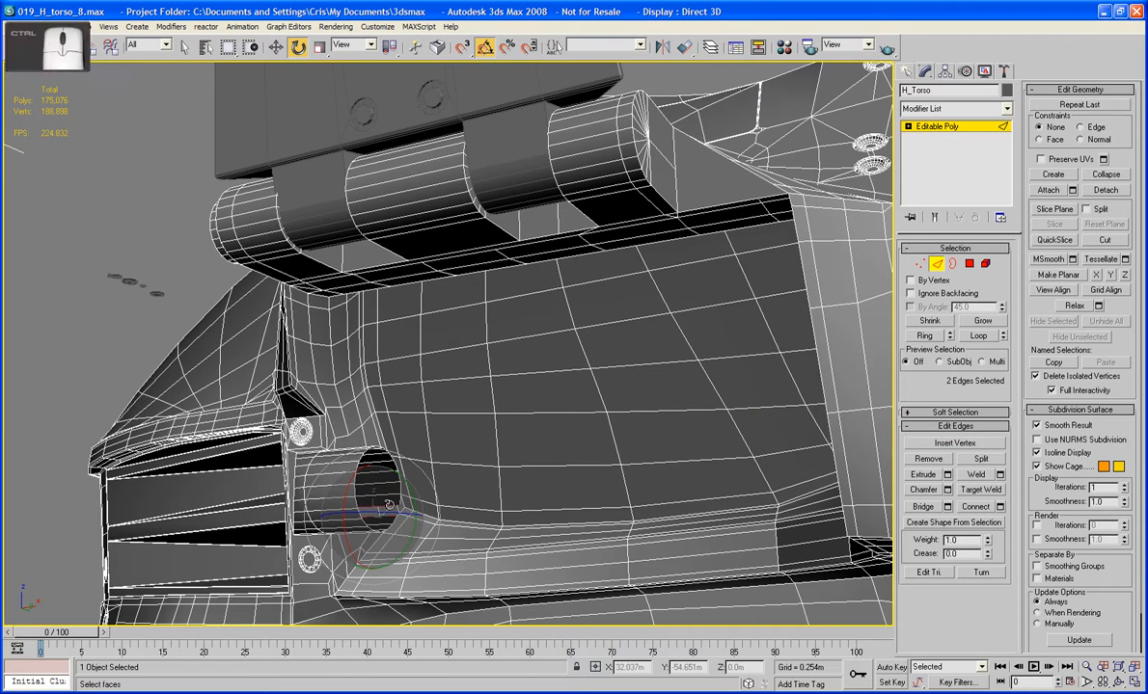
pyautogui.click(933, 506)
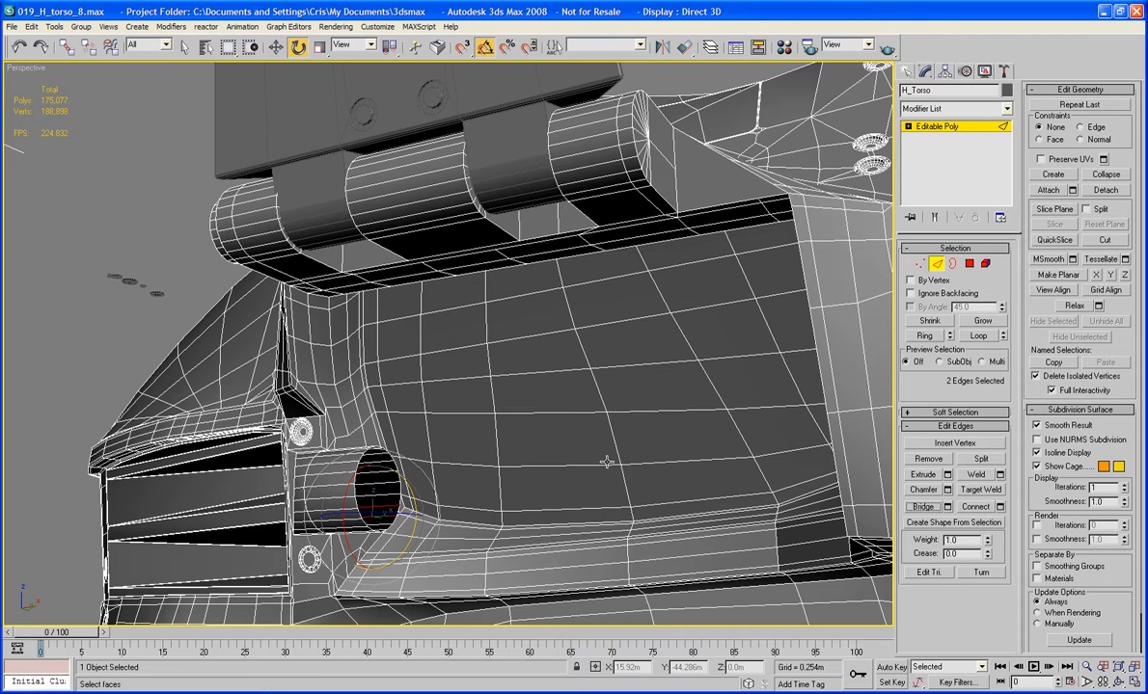
# Select the circular border at the cylinder stub's open end and cap it.
pyautogui.keyDown('alt'); pyautogui.moveTo(605, 453); pyautogui.dragTo(675, 430, button='middle'); pyautogui.keyUp('alt')
pyautogui.scroll(-3, 606, 415)
pyautogui.click(952, 264)
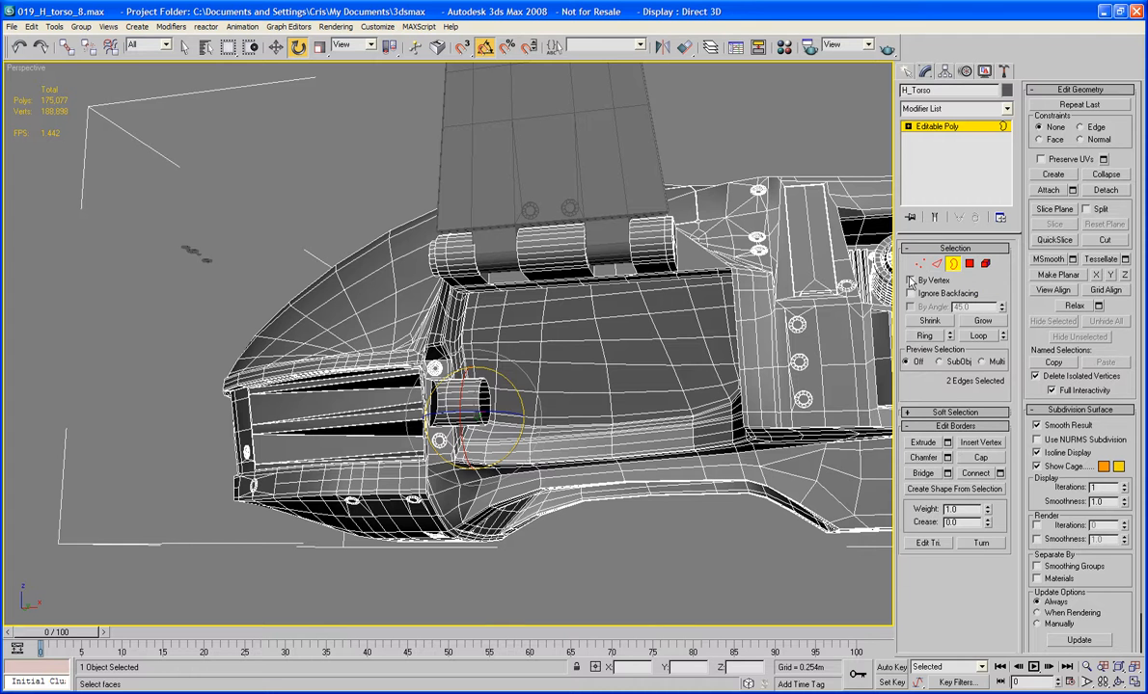
pyautogui.click(480, 413)
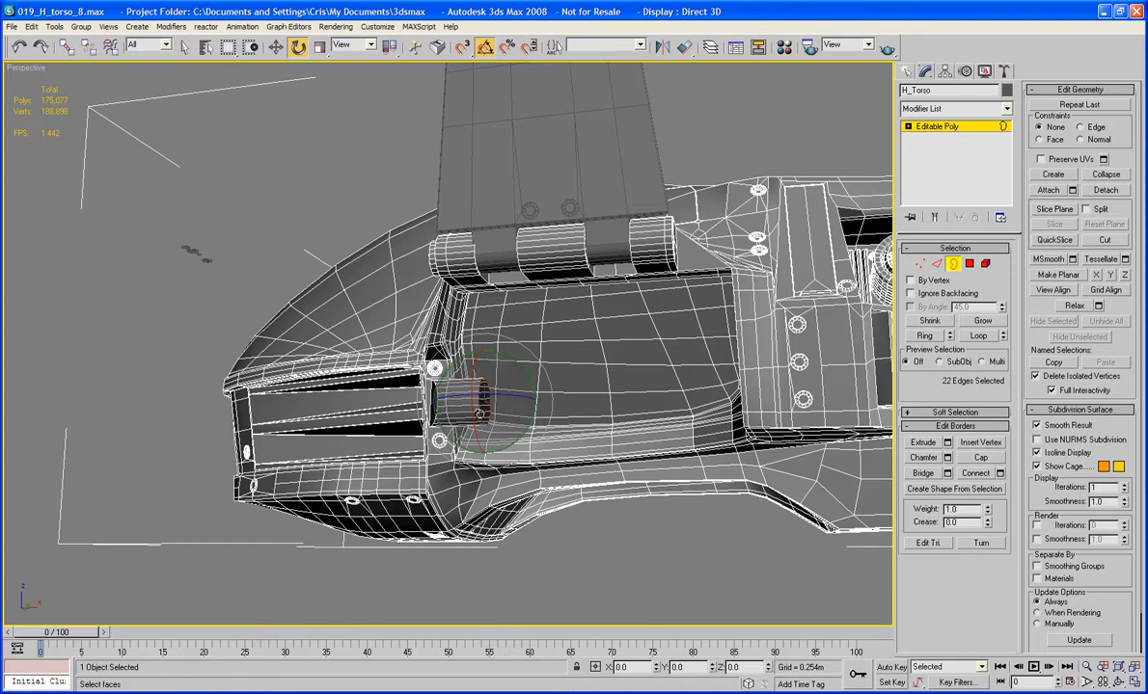
pyautogui.click(964, 458)
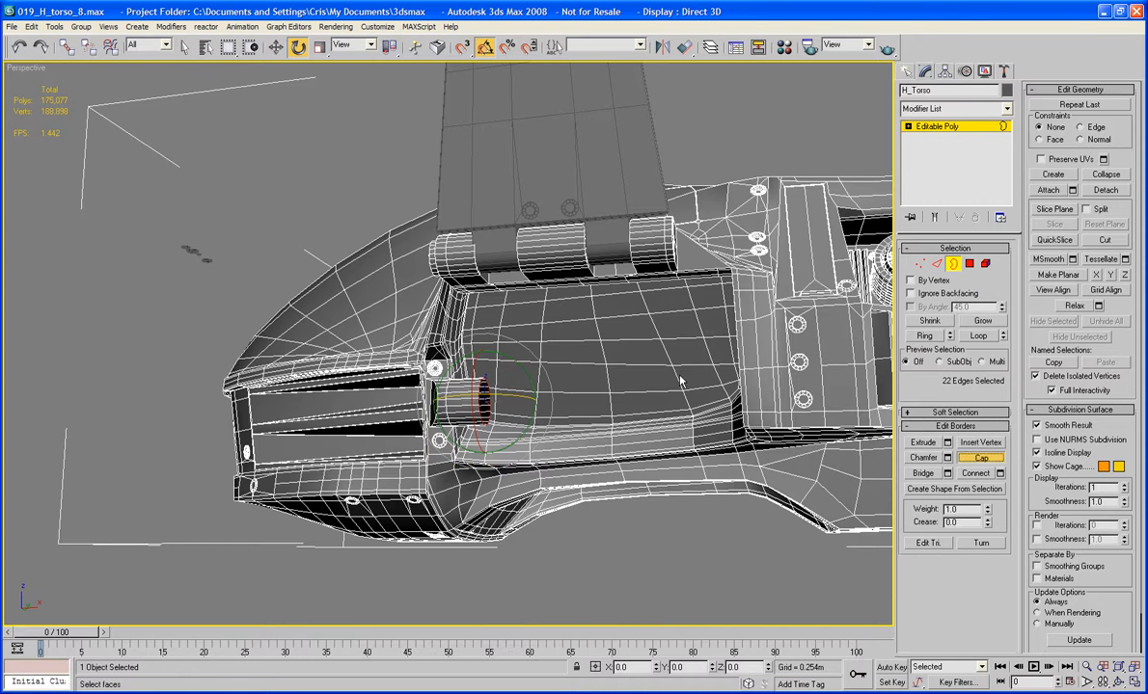
# Extrude the cylinder stub's end polygon as a group across the recess to its opposite wall.
pyautogui.click(969, 263)
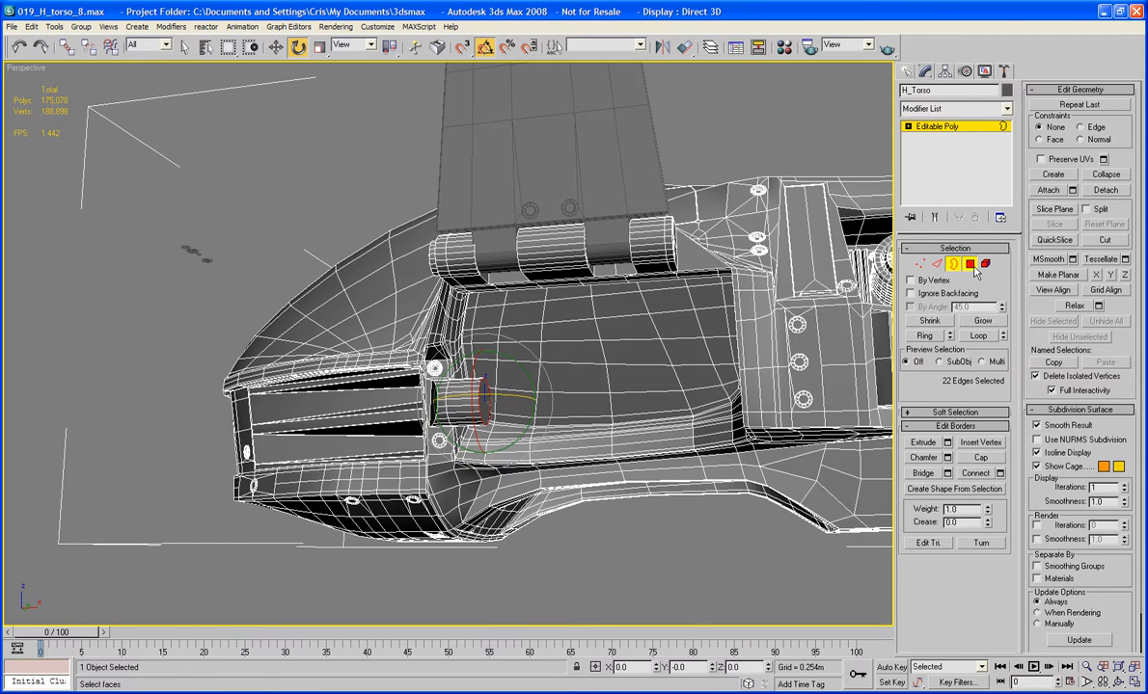
pyautogui.click(971, 266)
pyautogui.keyDown('ctrl'); pyautogui.click(484, 397); pyautogui.keyUp('ctrl')
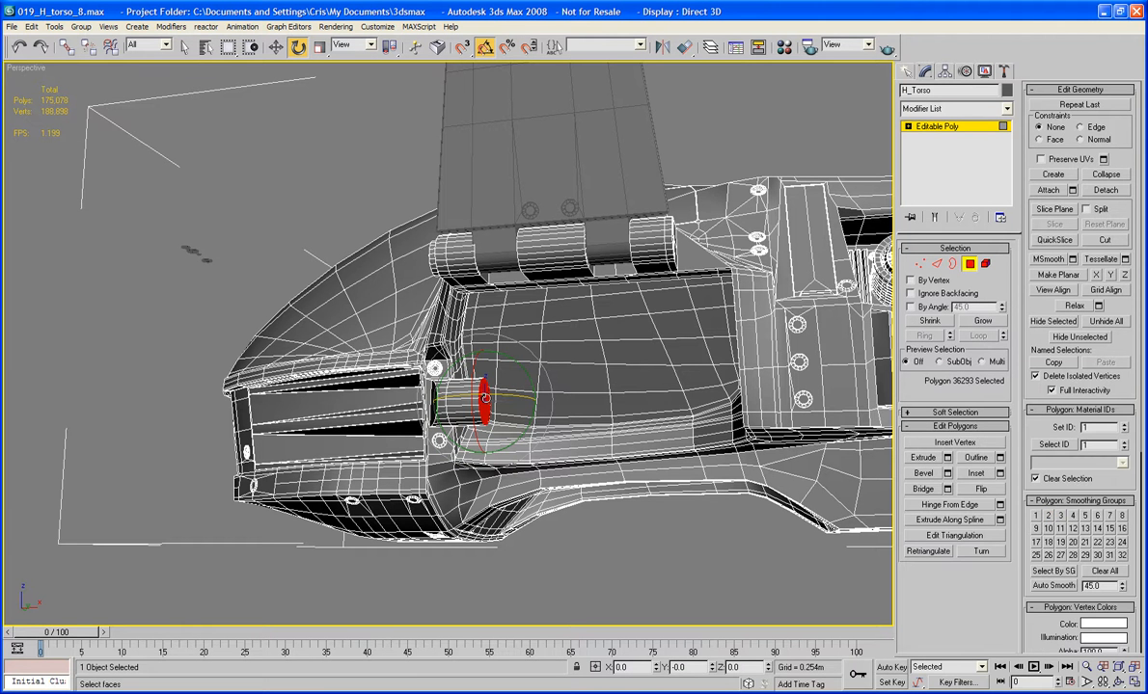
pyautogui.click(947, 458)
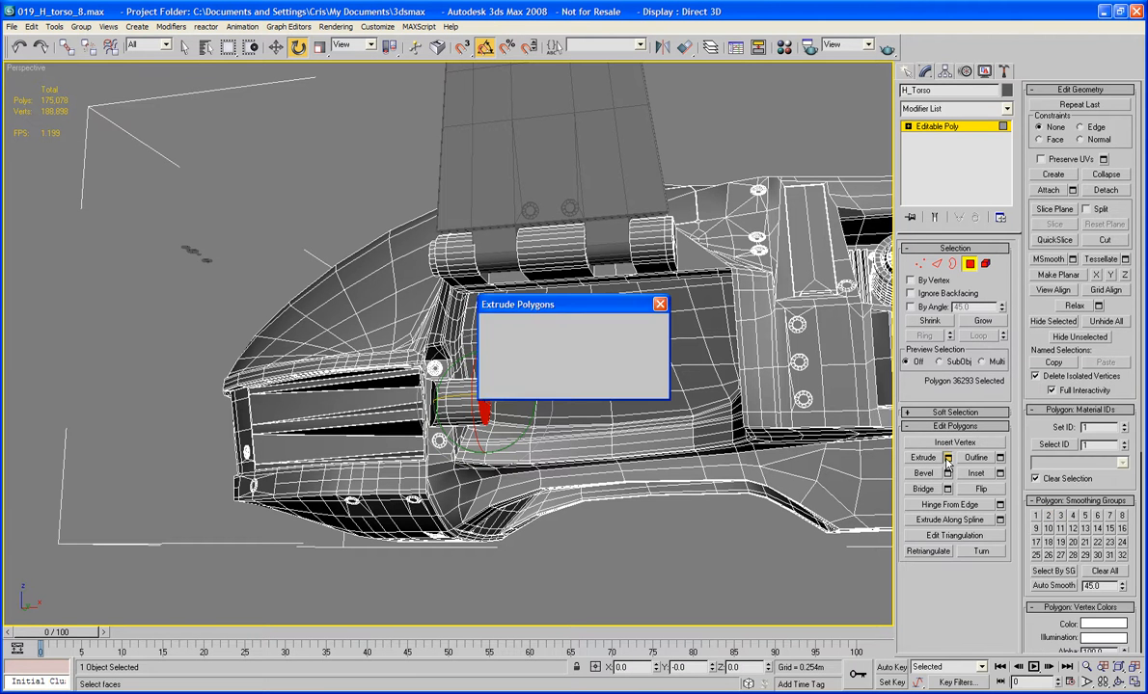
pyautogui.moveTo(615, 309); pyautogui.dragTo(296, 521)
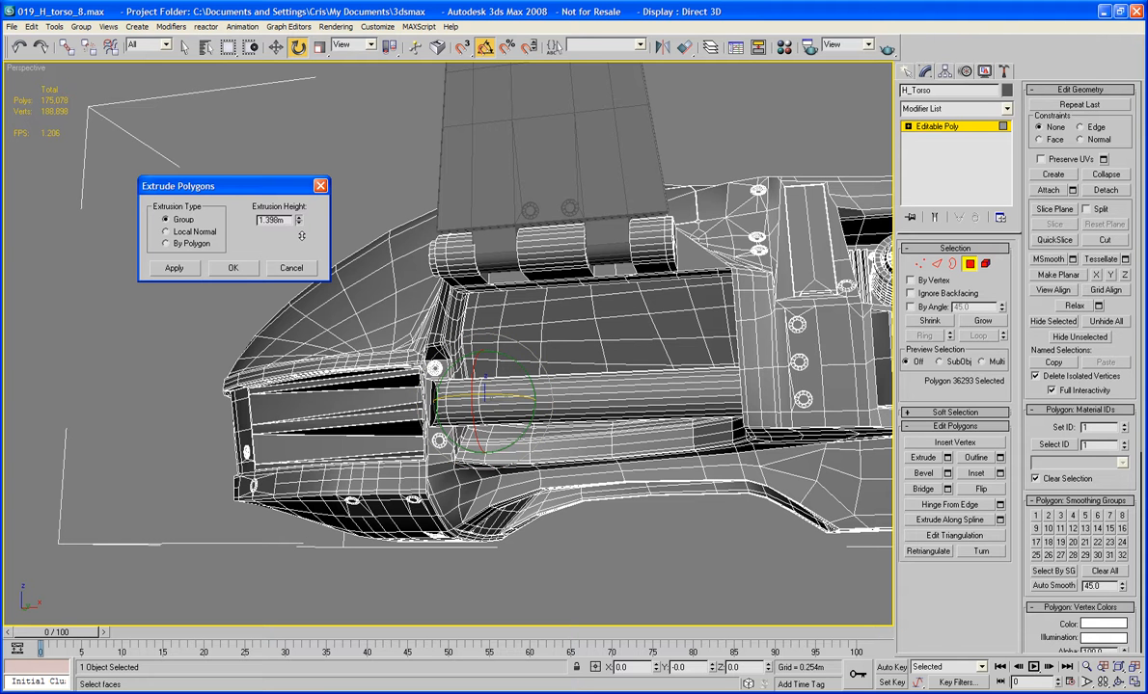
pyautogui.moveTo(301, 235); pyautogui.dragTo(298, 206)
pyautogui.click(233, 268)
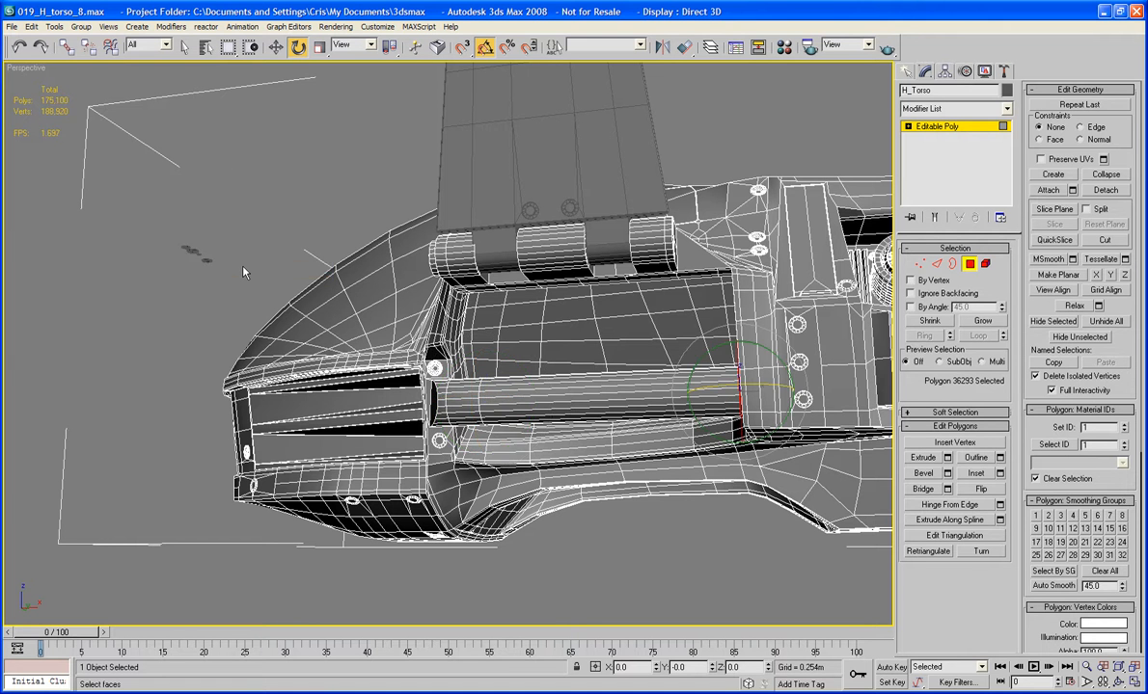
# Save the scene as work.max in the ED209 folder, replacing the existing file.
pyautogui.hotkey('alt', 'f')
pyautogui.press('a')
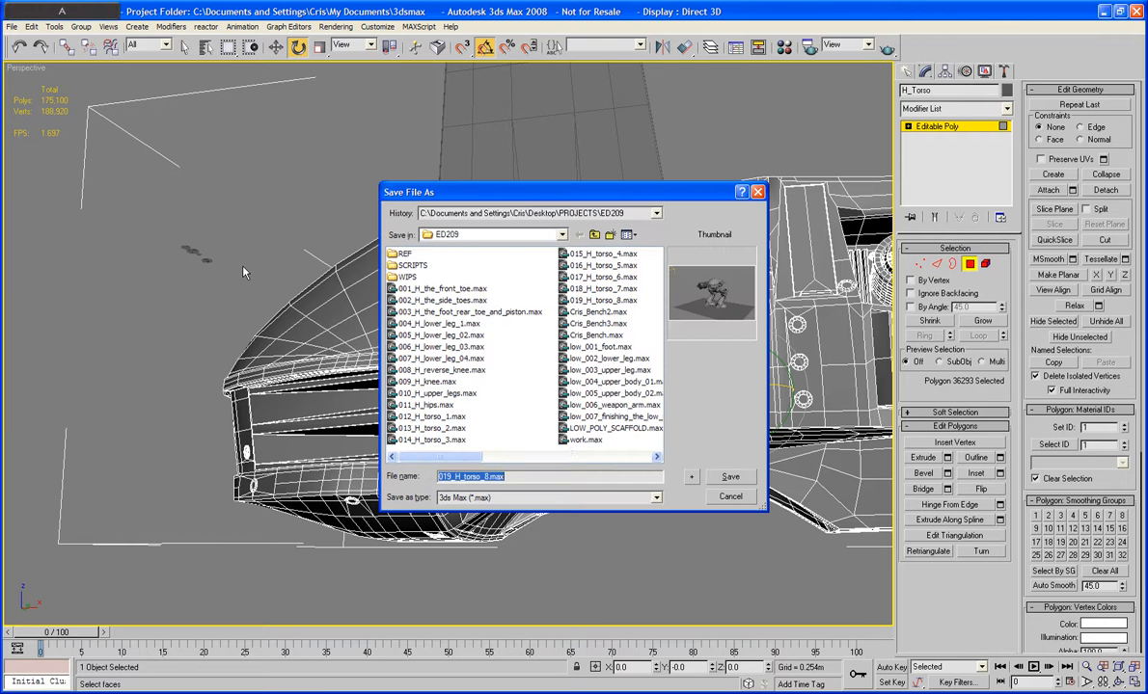
pyautogui.doubleClick(578, 441)
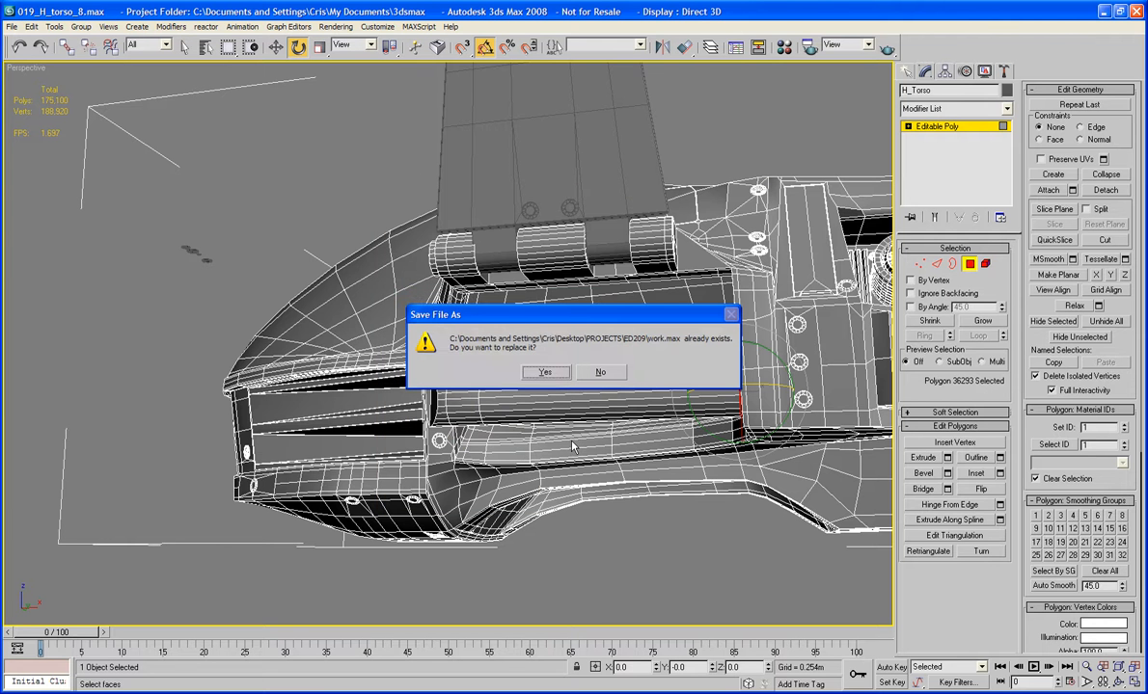
pyautogui.click(558, 374)
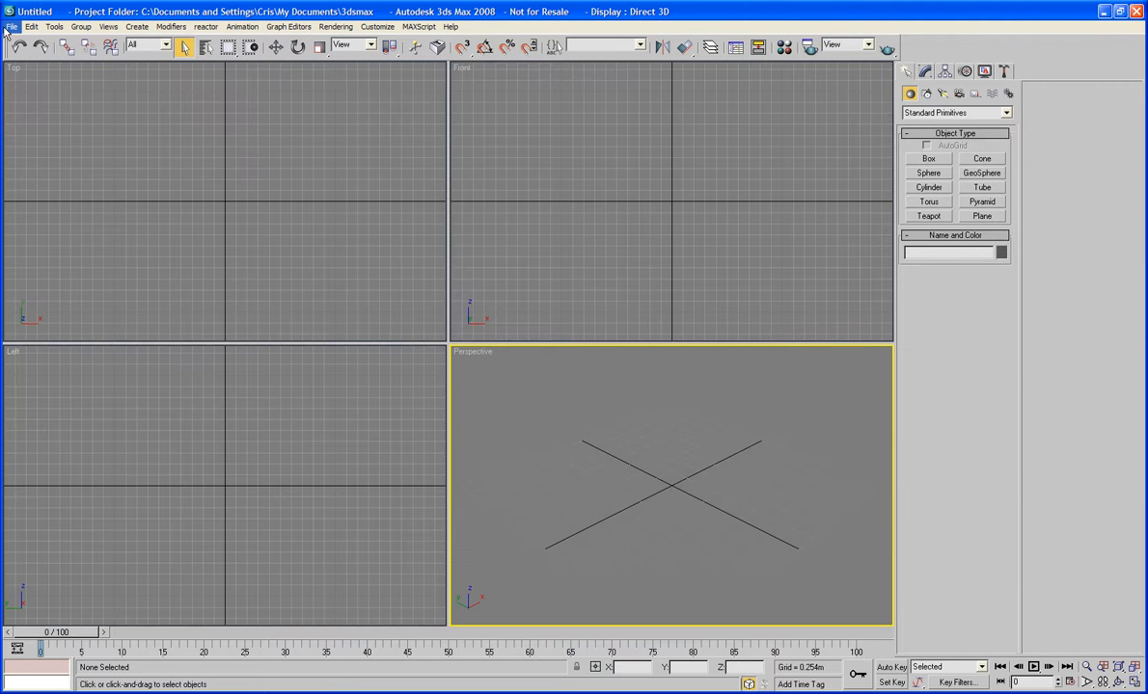
# Reopen the recently saved scene work.max.
pyautogui.click(10, 27)
pyautogui.moveTo(58, 100)
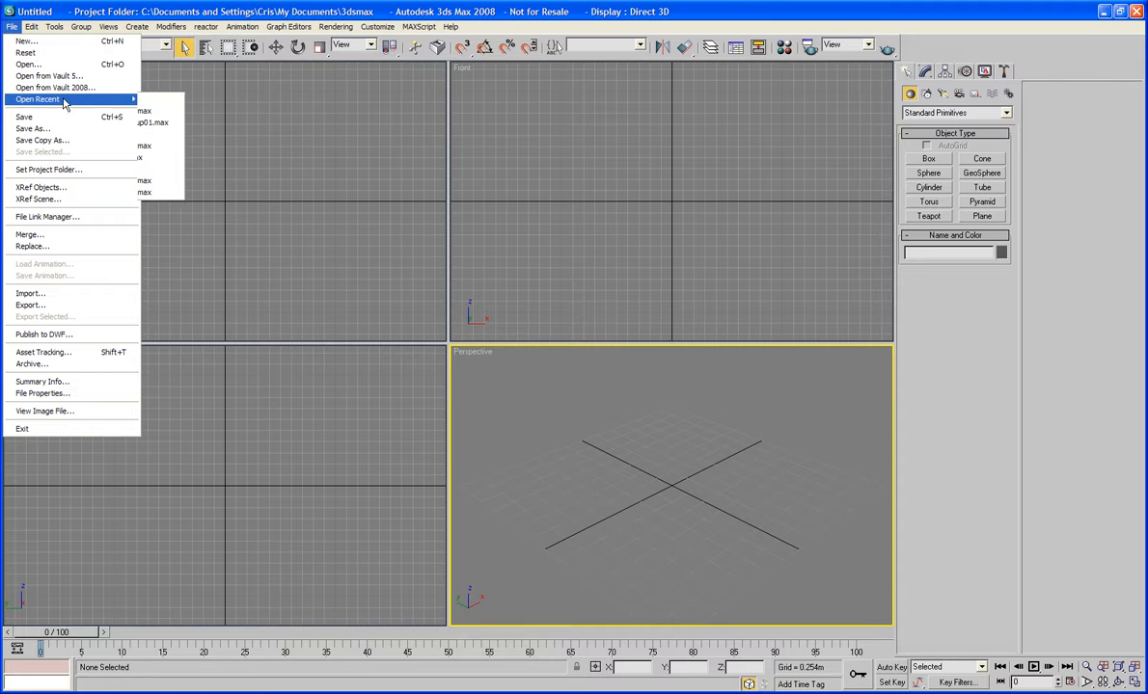
pyautogui.click(164, 101)
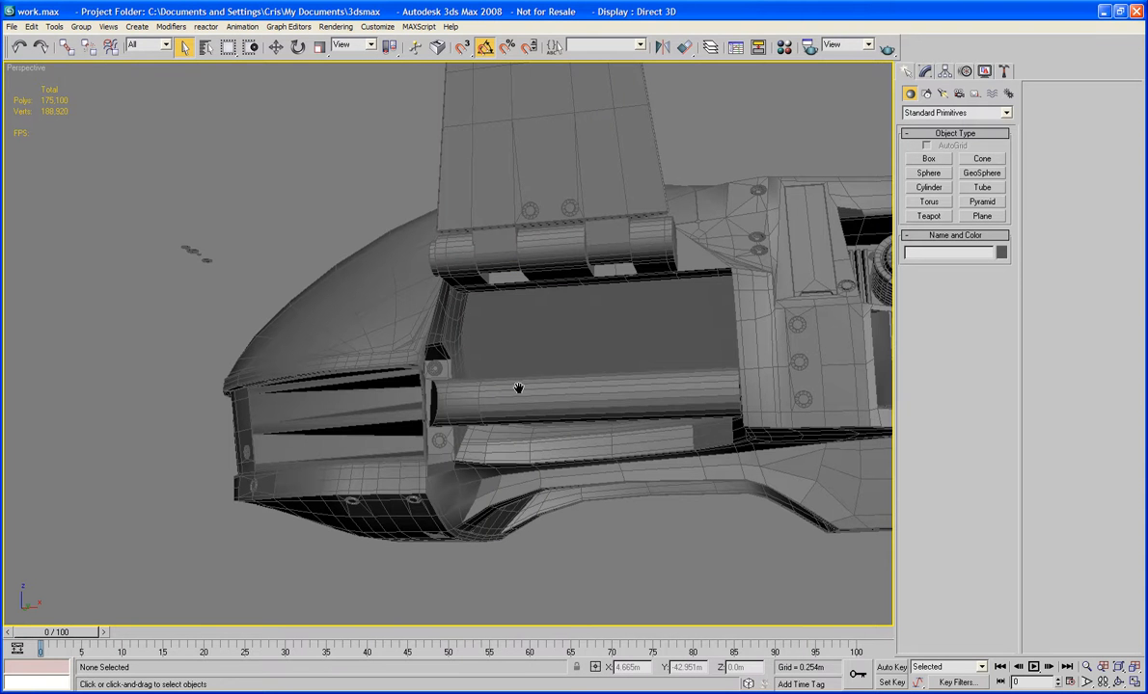
# On H_Torso, move the recess cylinder's end polygon about 0.012 m along X into the adjoining wall.
pyautogui.scroll(-5, 518, 387)
pyautogui.keyDown('alt'); pyautogui.moveTo(518, 387); pyautogui.dragTo(436, 367, button='middle'); pyautogui.keyUp('alt')
pyautogui.scroll(5, 518, 394)
pyautogui.click(461, 390)
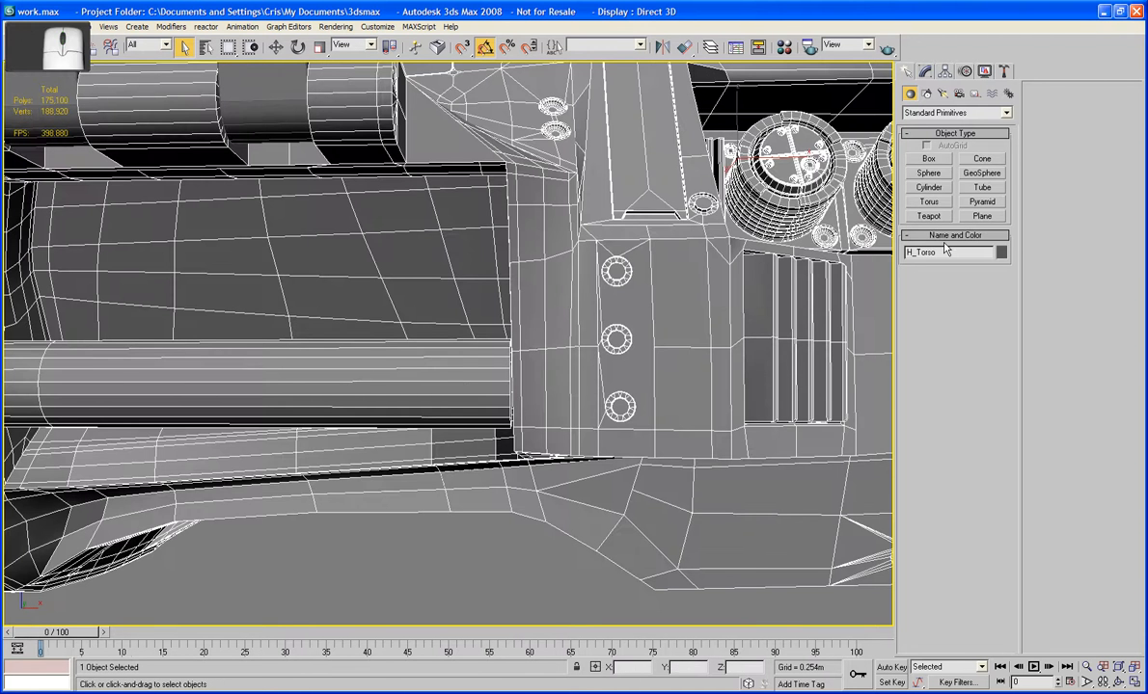
pyautogui.click(928, 76)
pyautogui.moveTo(790, 306); pyautogui.dragTo(908, 310, button='middle')
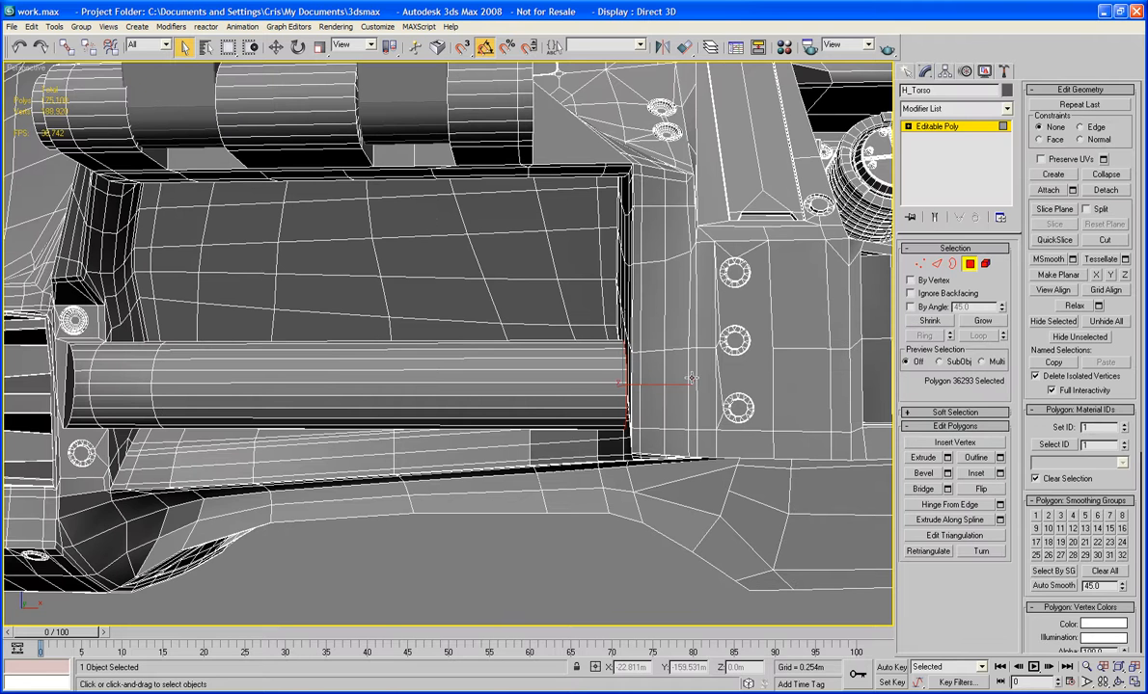
pyautogui.press('w')
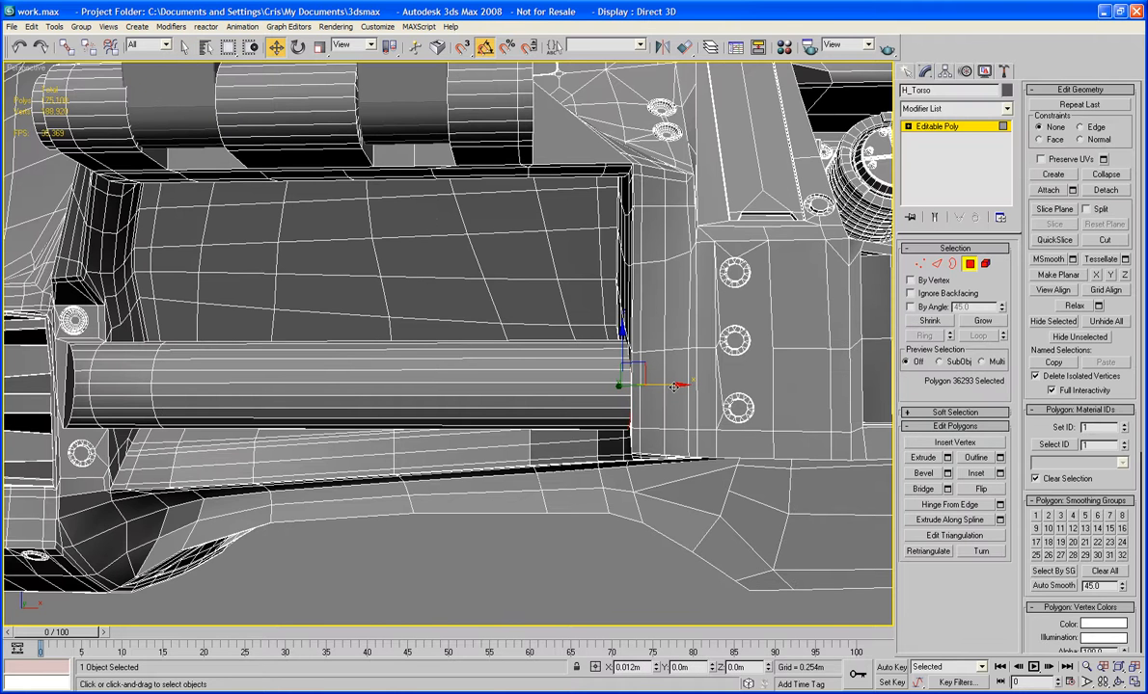
# Grow the end polygon selection twice along the cylinder and detach those polygons as a separate object named Shoulder_Mount.
pyautogui.click(982, 321)
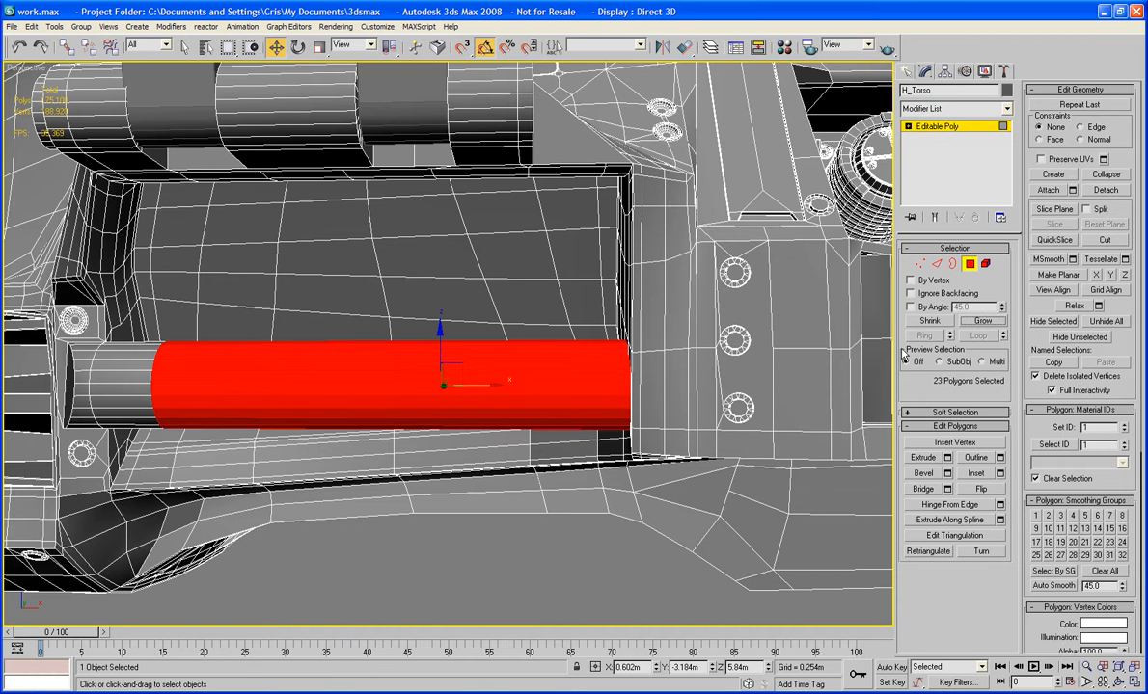
pyautogui.click(984, 321)
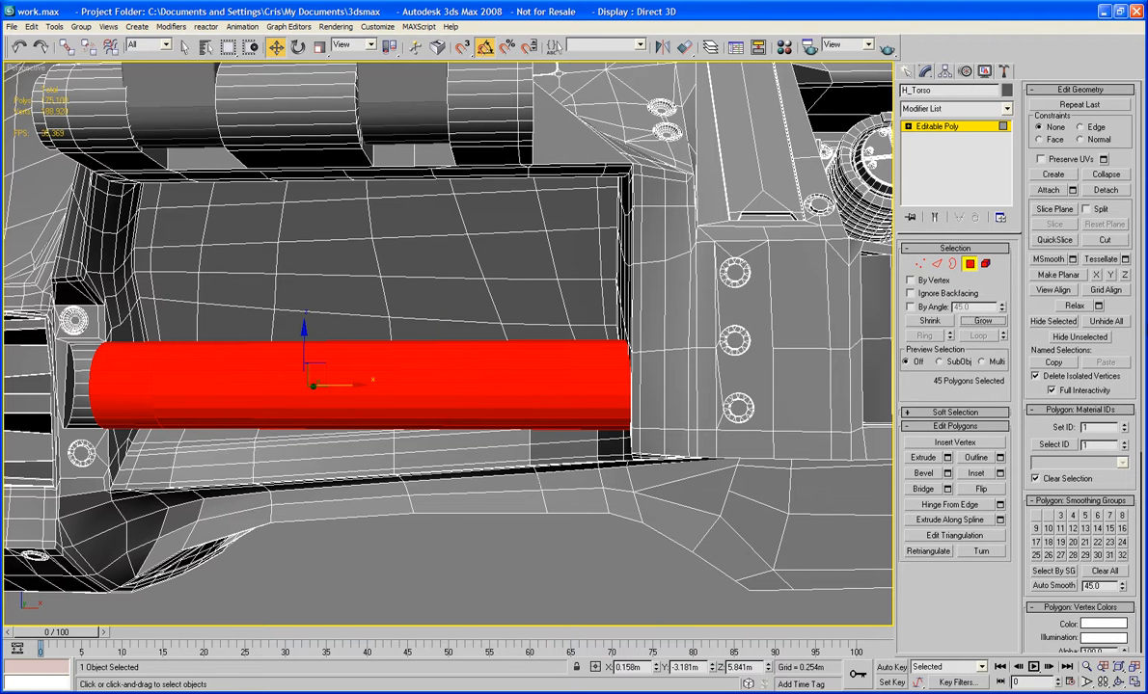
pyautogui.click(1097, 193)
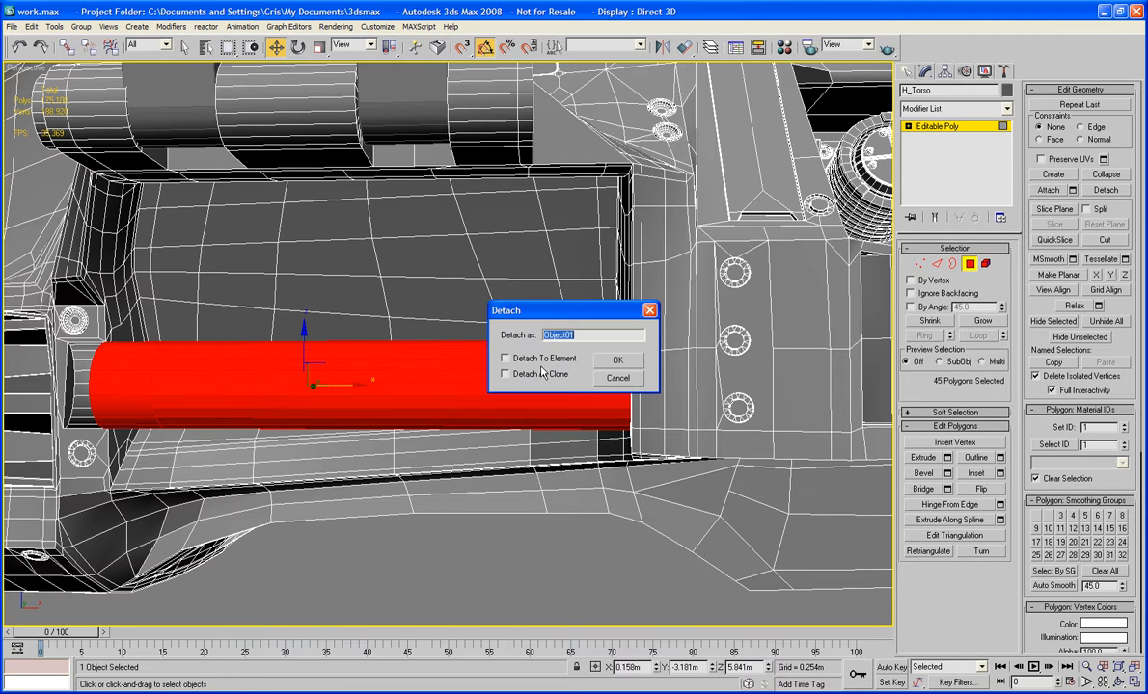
pyautogui.write('Shou')
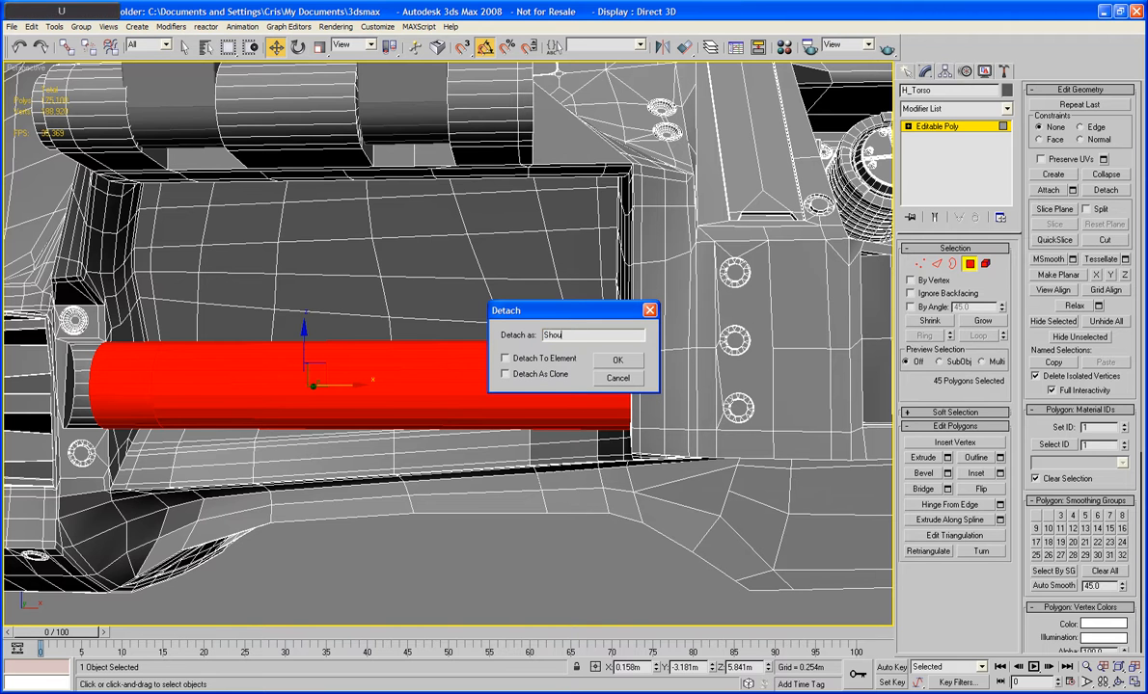
pyautogui.write('lder_Mount')
pyautogui.press('Return')
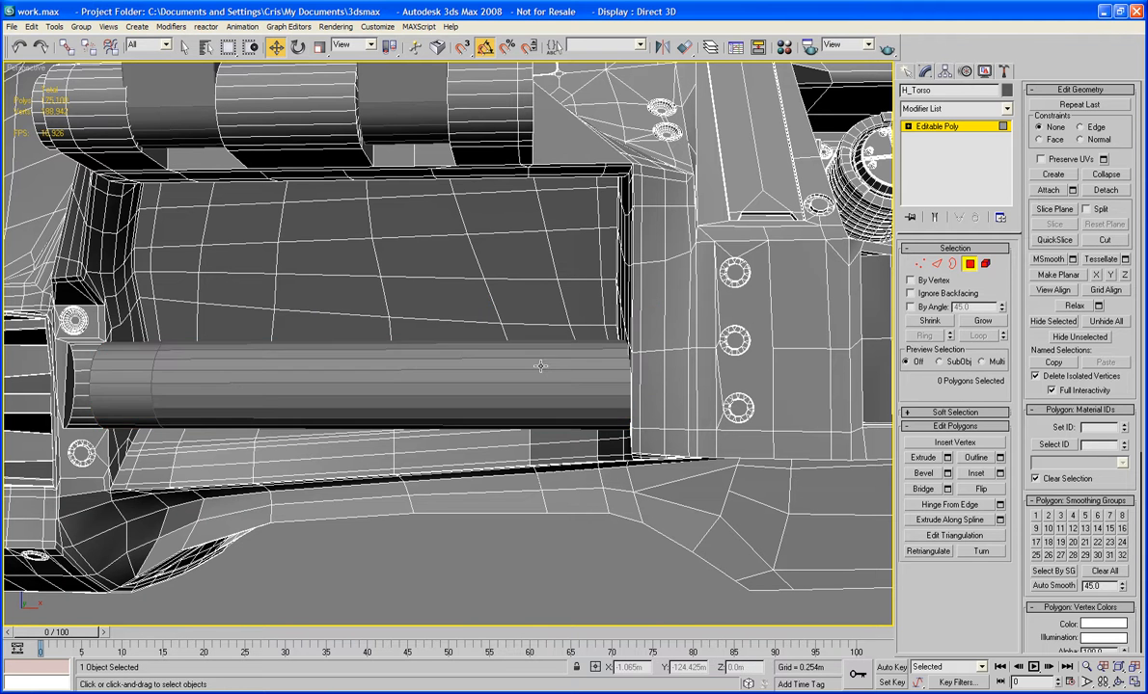
# Leave polygon editing on H_Torso, select the detached cylinder and rename it H_Shoulder_Mount.
pyautogui.click(968, 265)
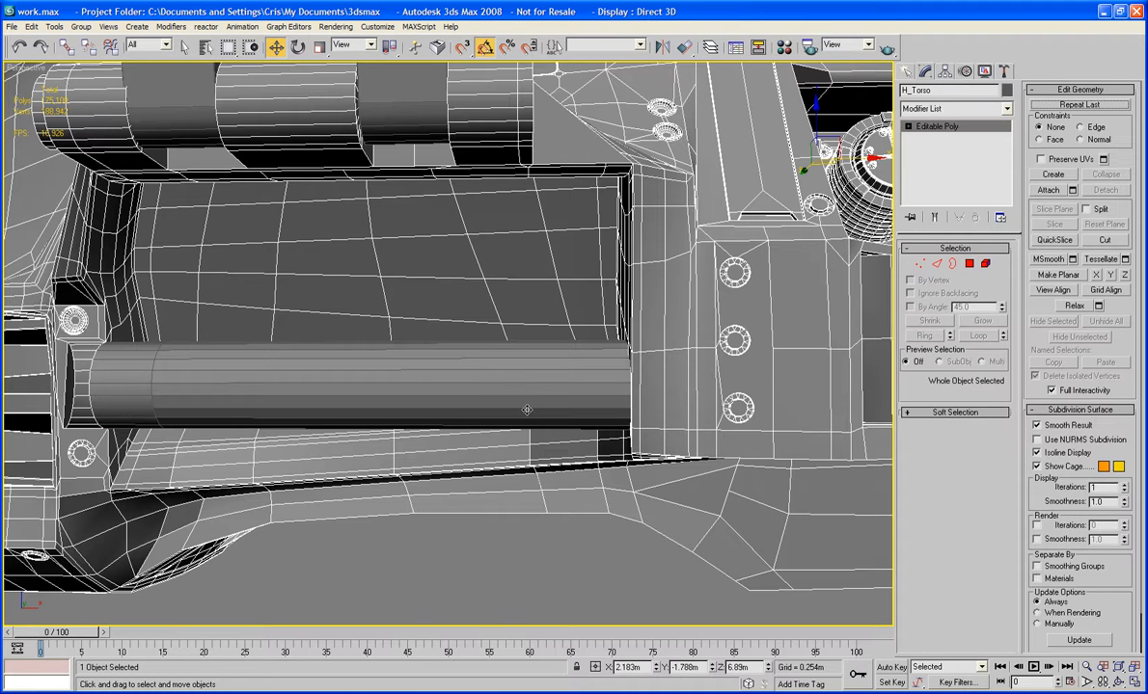
pyautogui.click(530, 404)
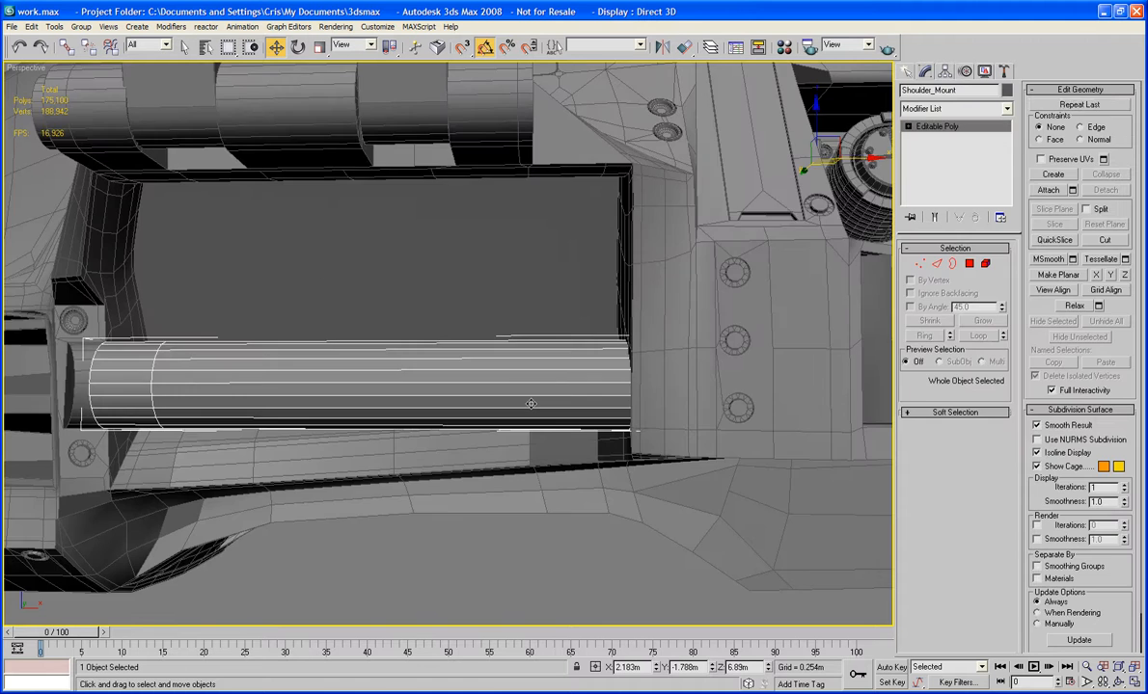
pyautogui.click(530, 405)
pyautogui.click(530, 404)
pyautogui.write('H')
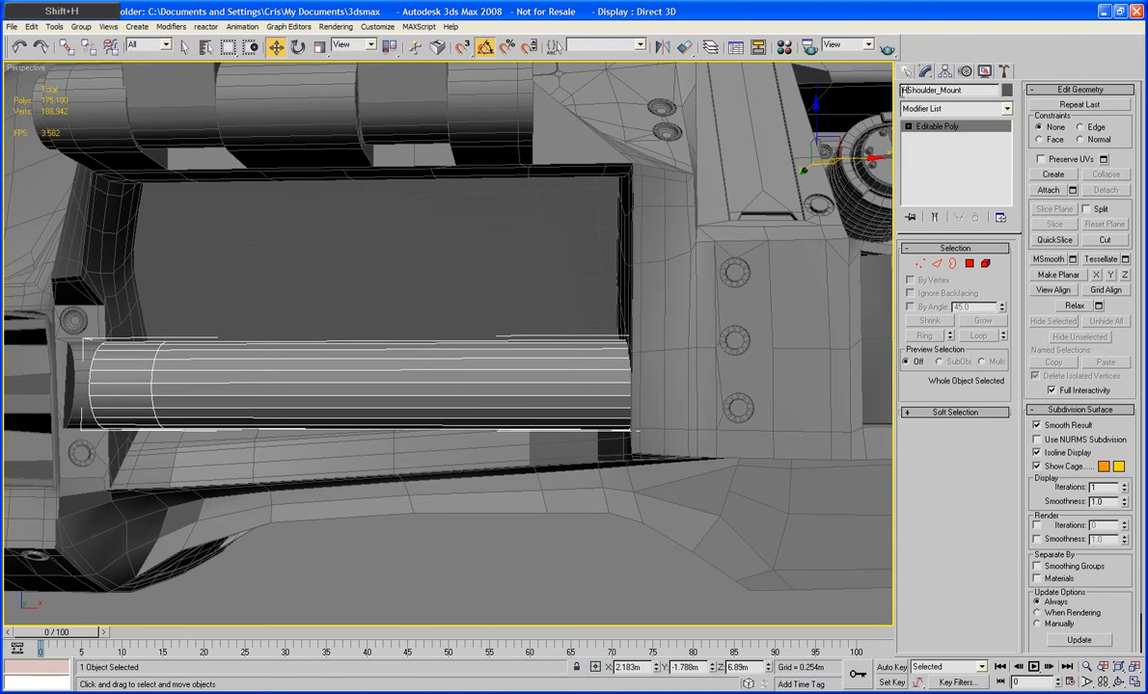
pyautogui.write('_')
pyautogui.press('Return')
# Add the upright panel above the recess to the selection, isolate it with H_Shoulder_Mount, and move the isolation window out of the way.
pyautogui.moveTo(414, 389); pyautogui.dragTo(439, 386, button='middle')
pyautogui.keyDown('alt'); pyautogui.moveTo(503, 379); pyautogui.dragTo(538, 282, button='middle'); pyautogui.keyUp('alt')
pyautogui.press('z')
pyautogui.scroll(-3, 558, 376)
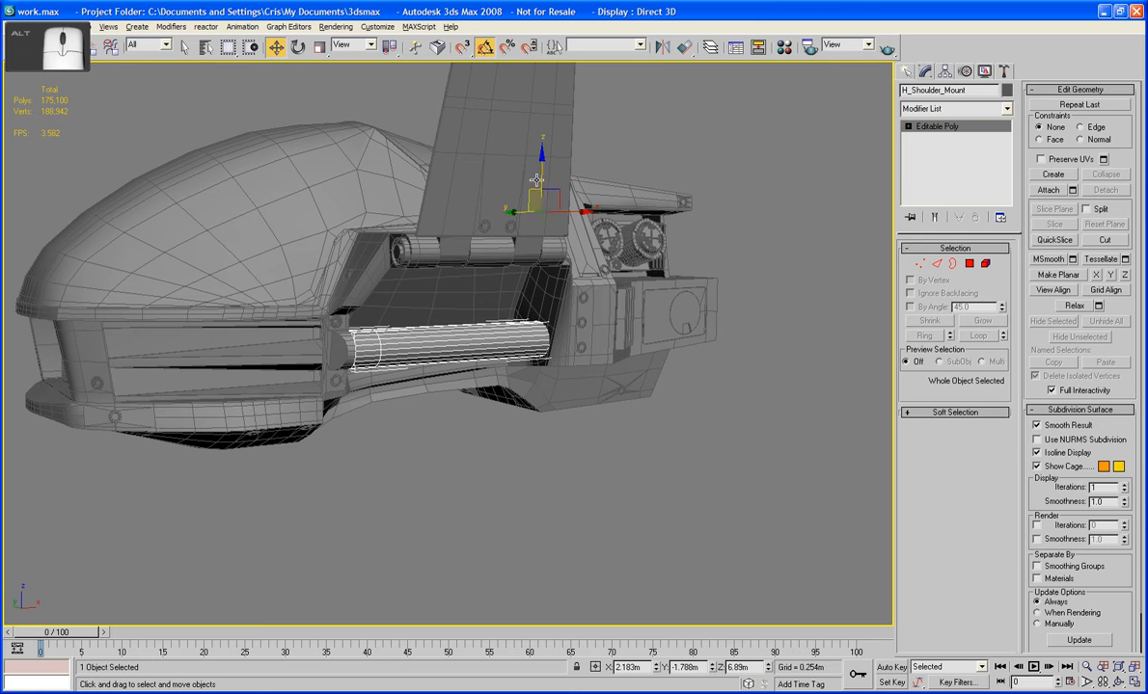
pyautogui.keyDown('ctrl'); pyautogui.click(544, 122); pyautogui.keyUp('ctrl')
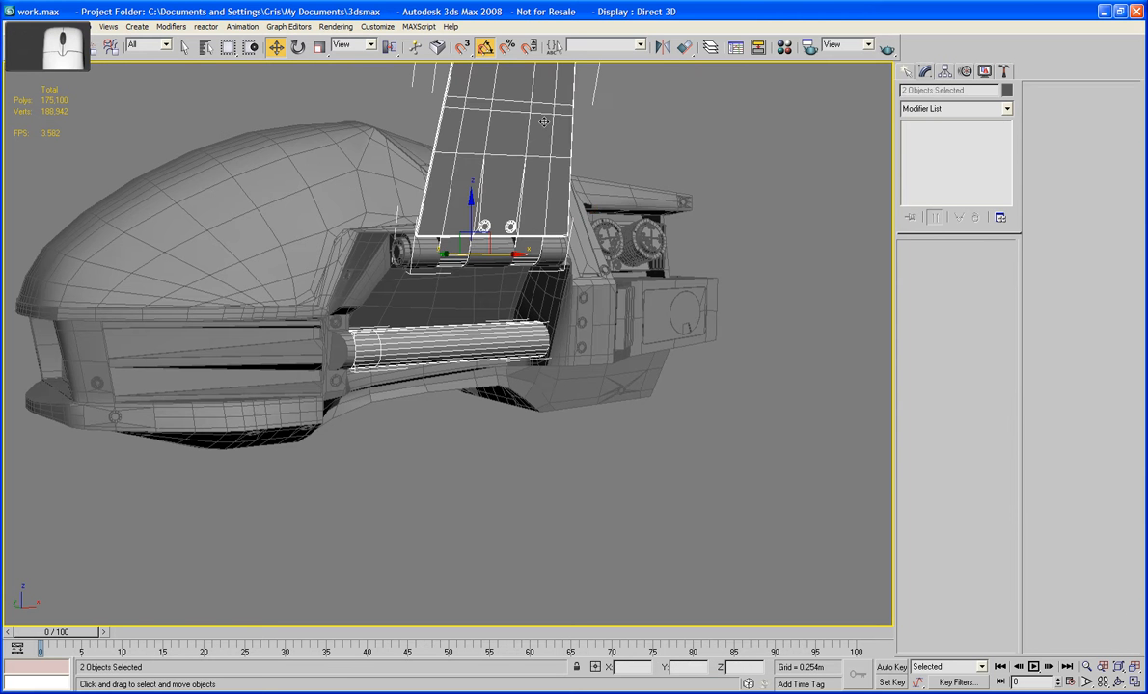
pyautogui.rightClick(521, 191)
pyautogui.click(569, 83)
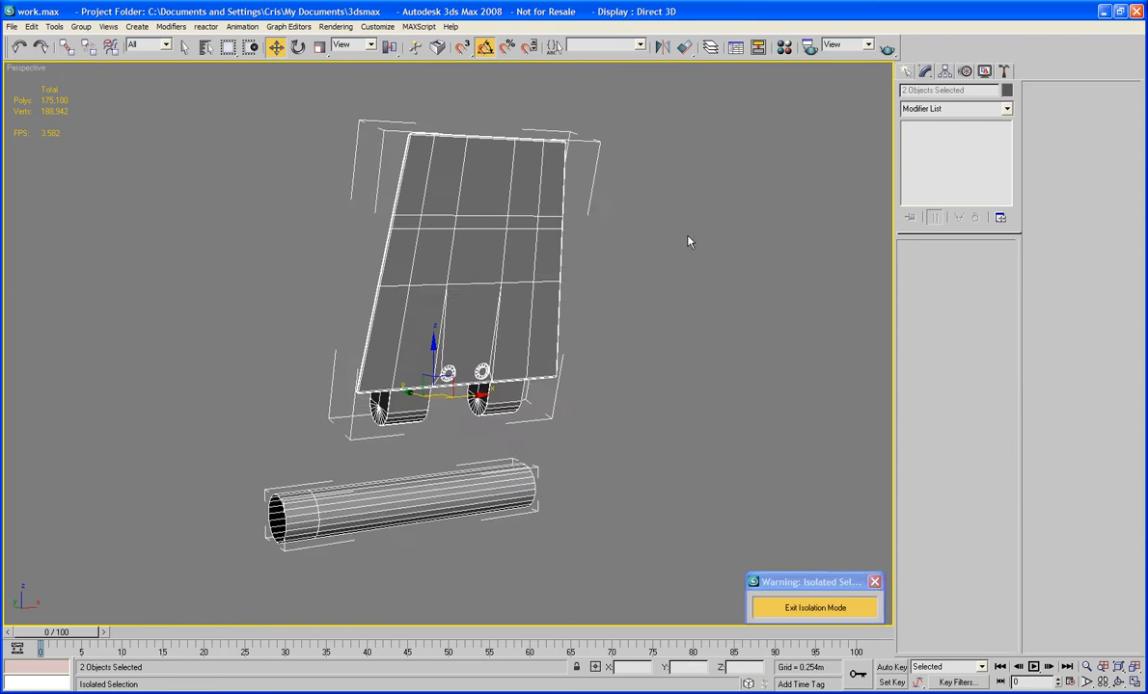
pyautogui.moveTo(859, 585); pyautogui.dragTo(212, 81)
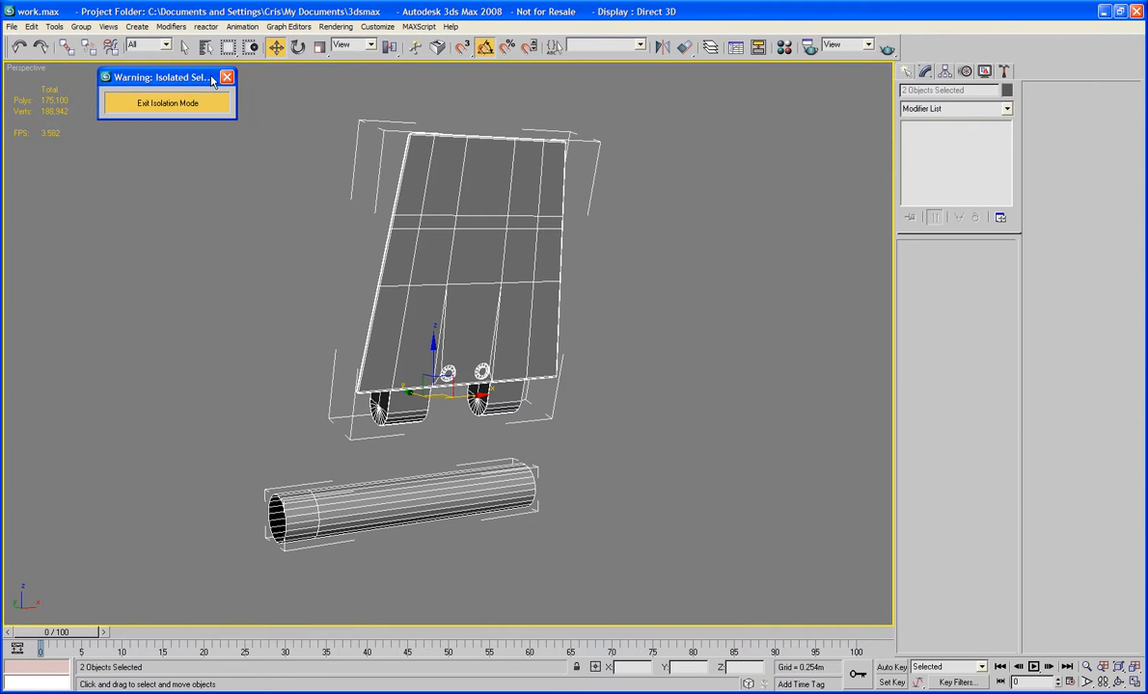
# Select only H_Shoulder_Mount and center its pivot to the object.
pyautogui.click(595, 312)
pyautogui.keyDown('alt'); pyautogui.moveTo(595, 312); pyautogui.dragTo(702, 315, button='middle'); pyautogui.keyUp('alt')
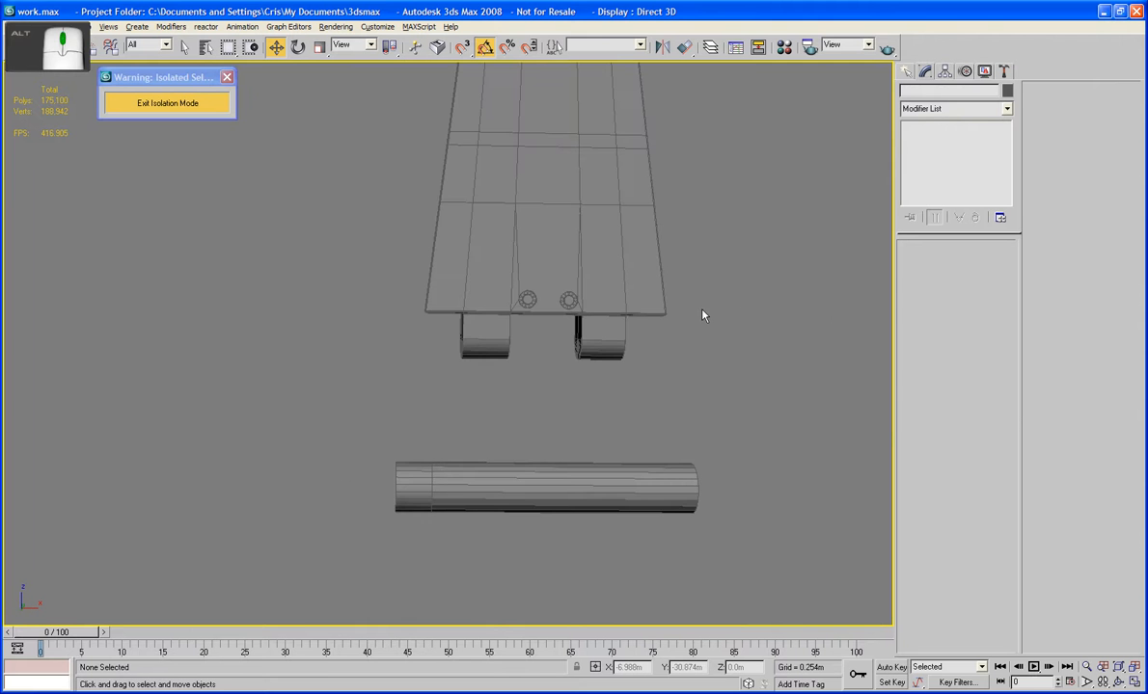
pyautogui.moveTo(540, 411); pyautogui.dragTo(508, 392, button='middle')
pyautogui.click(535, 463)
pyautogui.moveTo(536, 464)
pyautogui.keyDown('alt'); pyautogui.mouseDown(button='middle')
pyautogui.moveTo(493, 473)
pyautogui.moveTo(547, 480)
pyautogui.mouseUp(button='middle'); pyautogui.keyUp('alt')
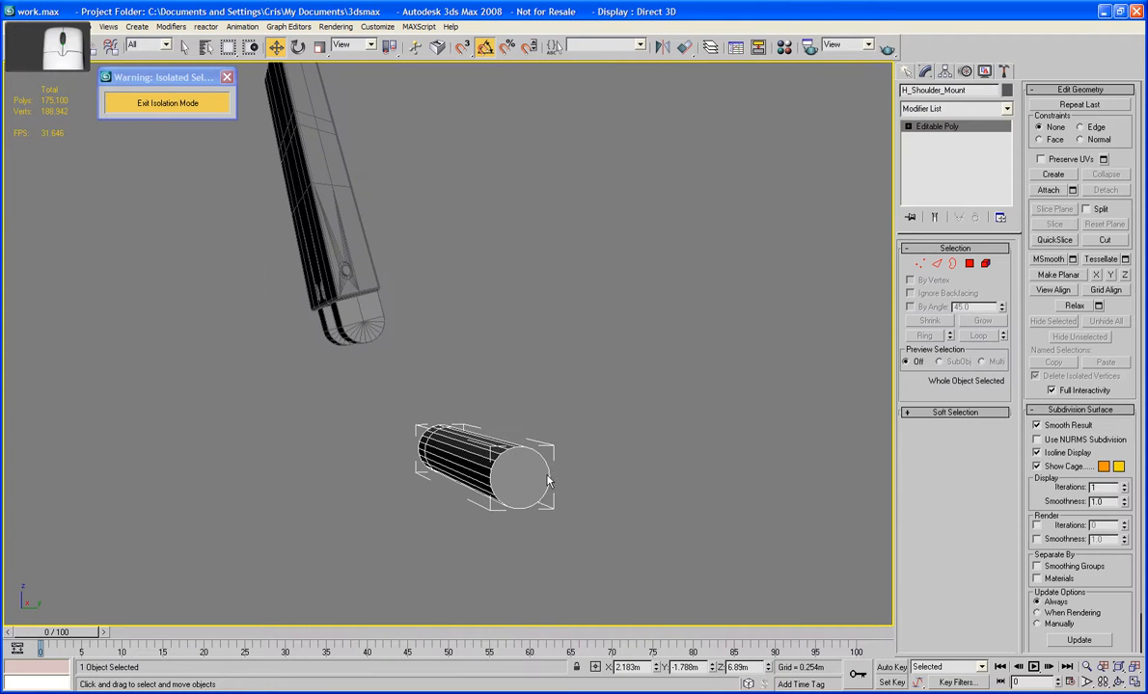
pyautogui.click(944, 71)
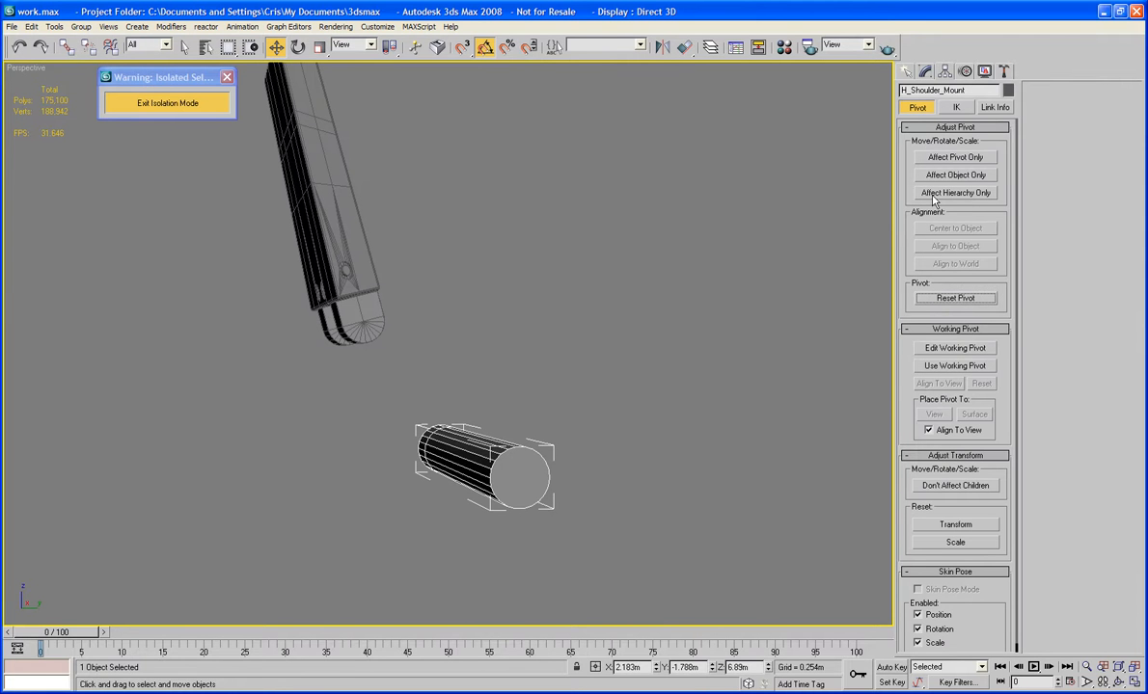
pyautogui.click(952, 158)
pyautogui.click(950, 229)
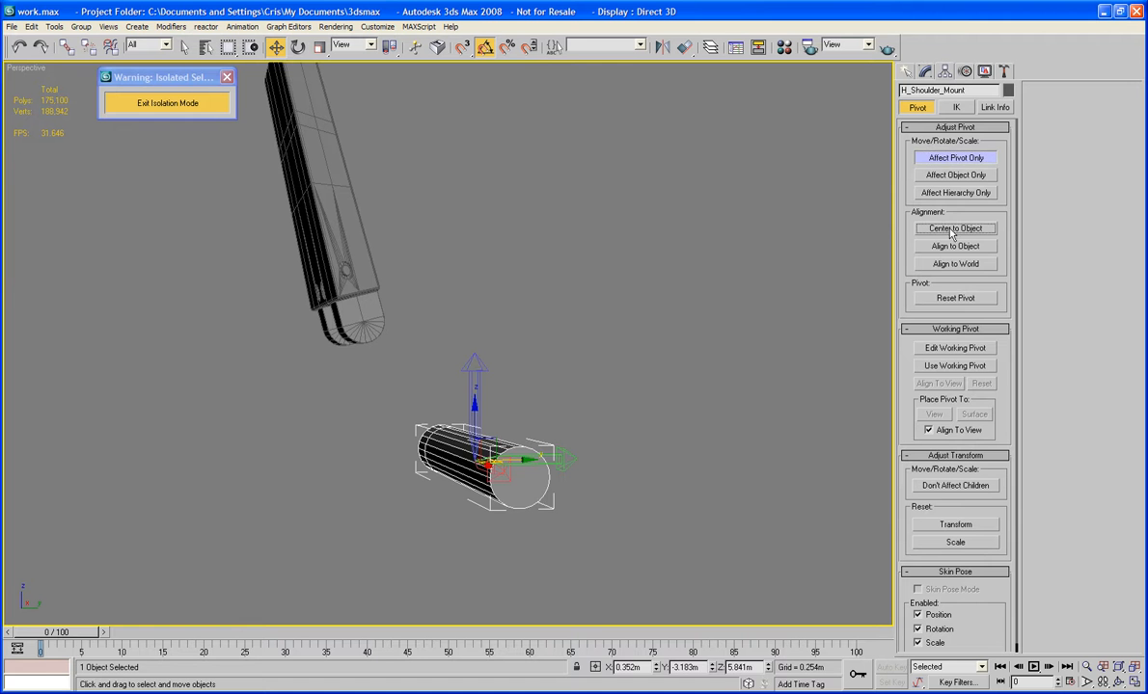
pyautogui.click(950, 158)
# Remove the edge loop near one end of H_Shoulder_Mount along with its leftover vertices.
pyautogui.keyDown('alt'); pyautogui.moveTo(634, 341); pyautogui.dragTo(681, 331, button='middle'); pyautogui.keyUp('alt')
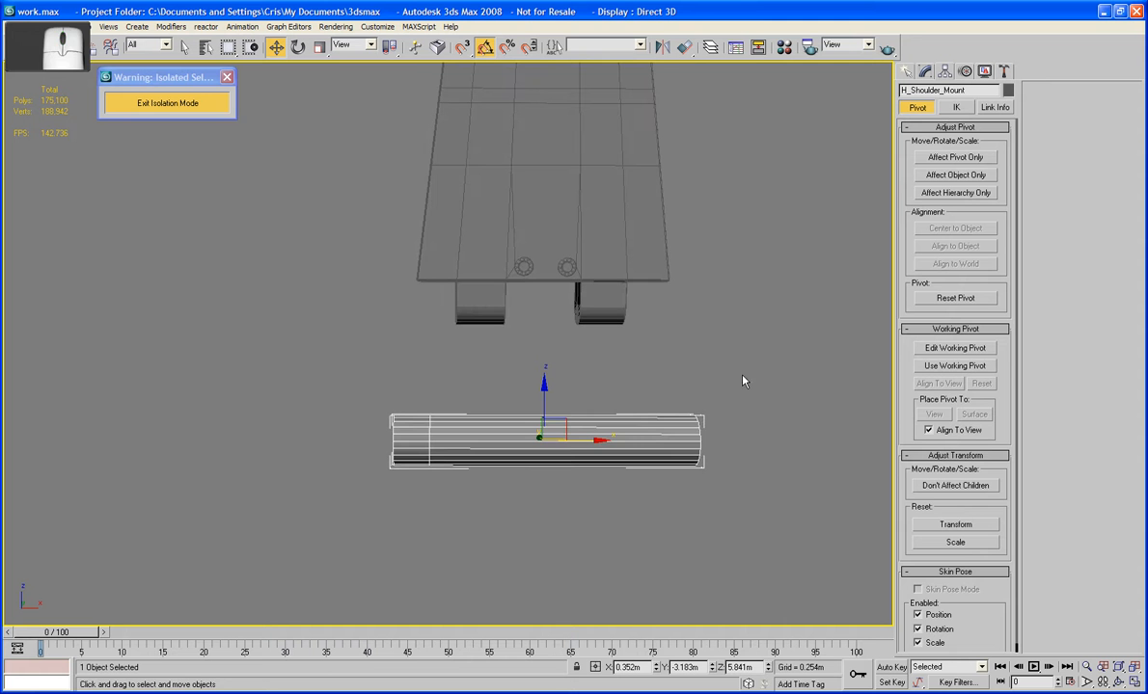
pyautogui.click(924, 73)
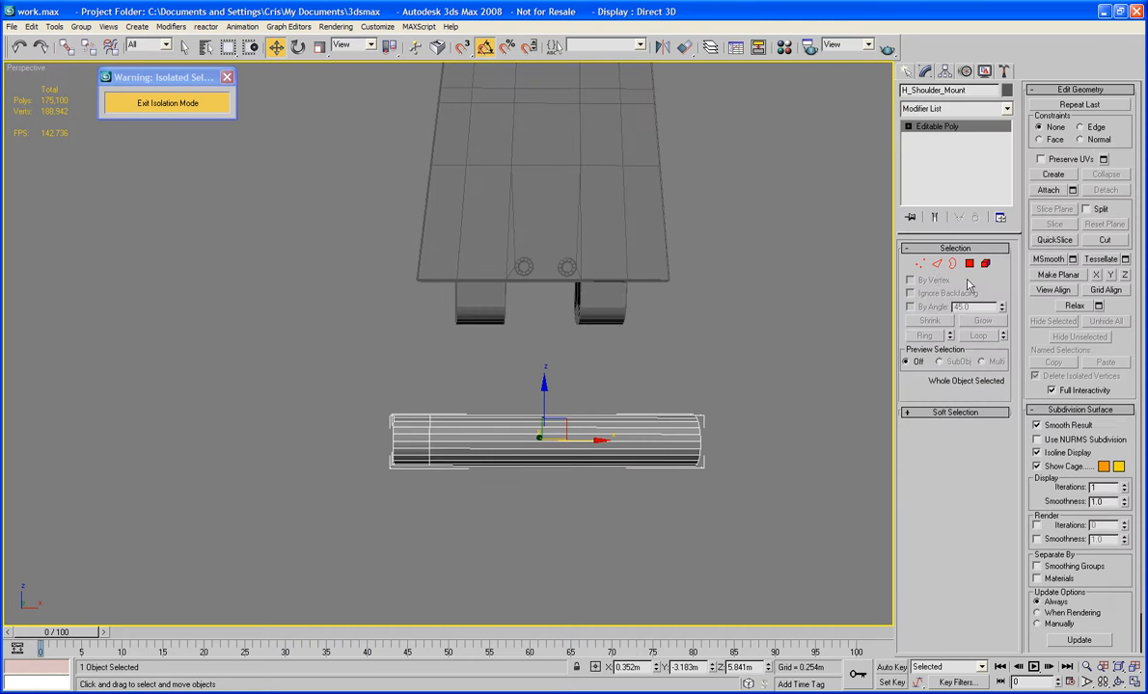
pyautogui.click(937, 264)
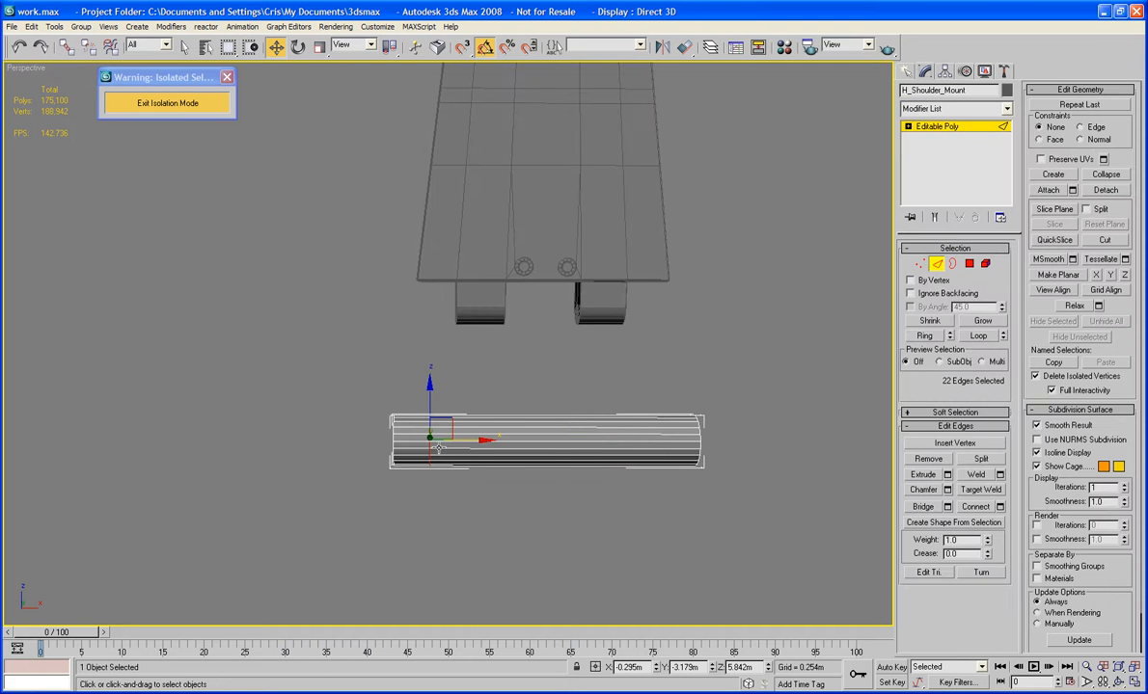
pyautogui.press('BackSpace')
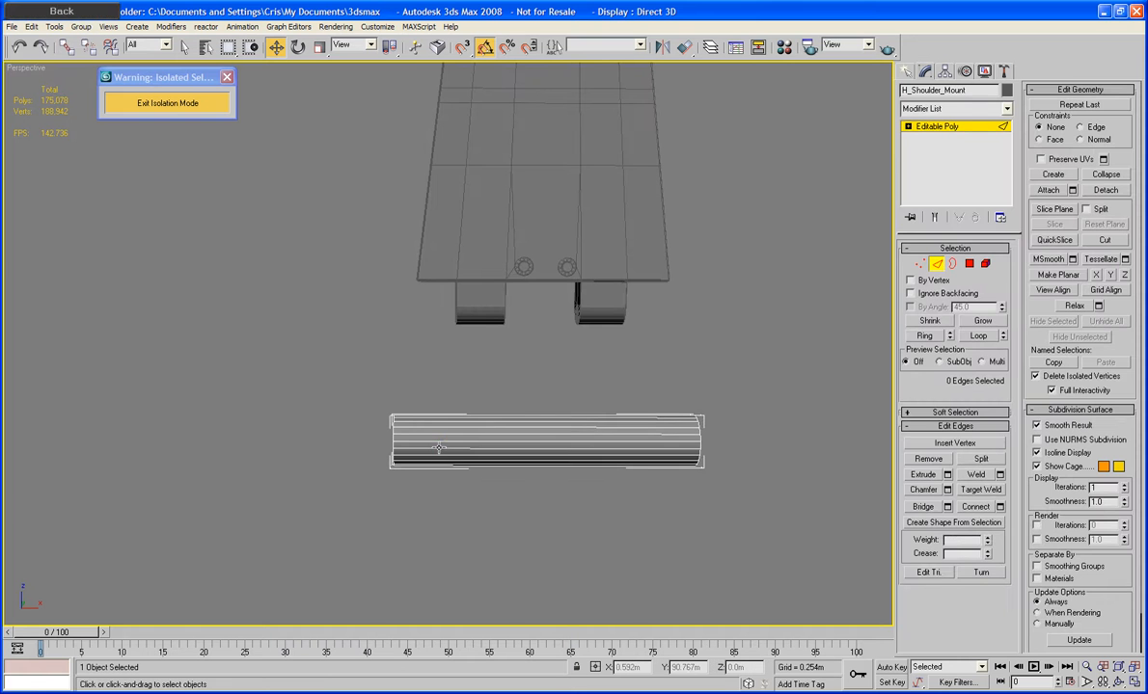
pyautogui.click(920, 264)
pyautogui.moveTo(470, 384); pyautogui.dragTo(407, 479)
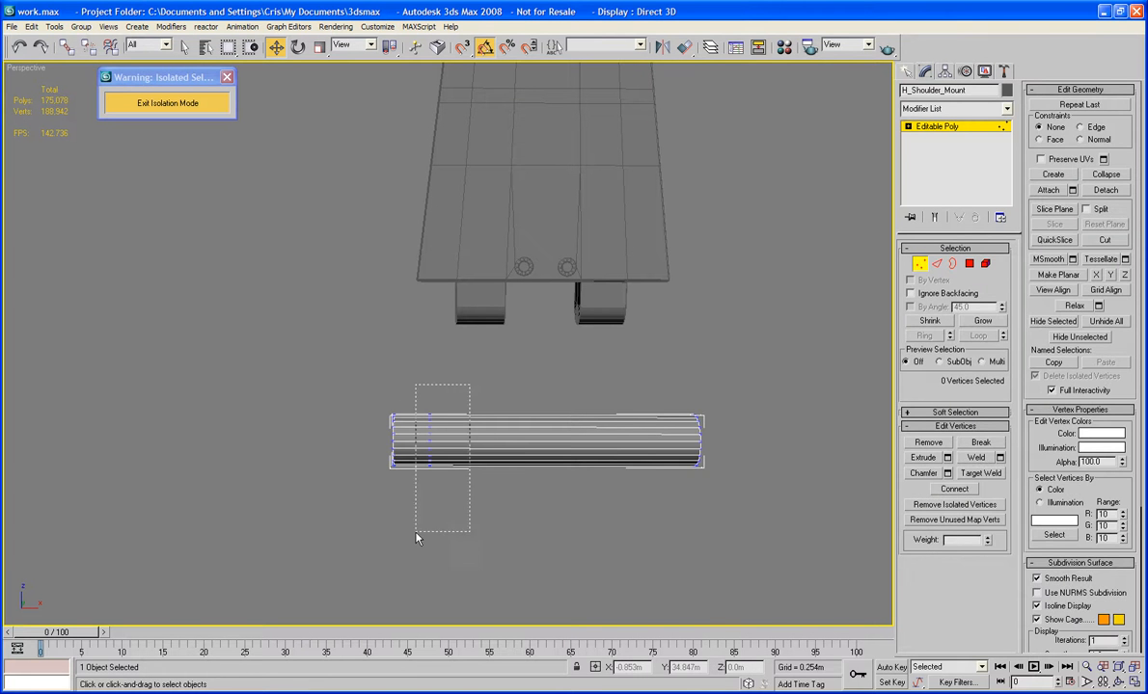
pyautogui.moveTo(415, 537); pyautogui.dragTo(418, 541)
pyautogui.press('BackSpace')
pyautogui.click(919, 264)
# Connect H_Shoulder_Mount's lengthwise edges with a central loop and chamfer it into two loops, one near each end of the cylinder.
pyautogui.keyDown('alt'); pyautogui.moveTo(765, 403); pyautogui.dragTo(765, 372, button='middle'); pyautogui.keyUp('alt')
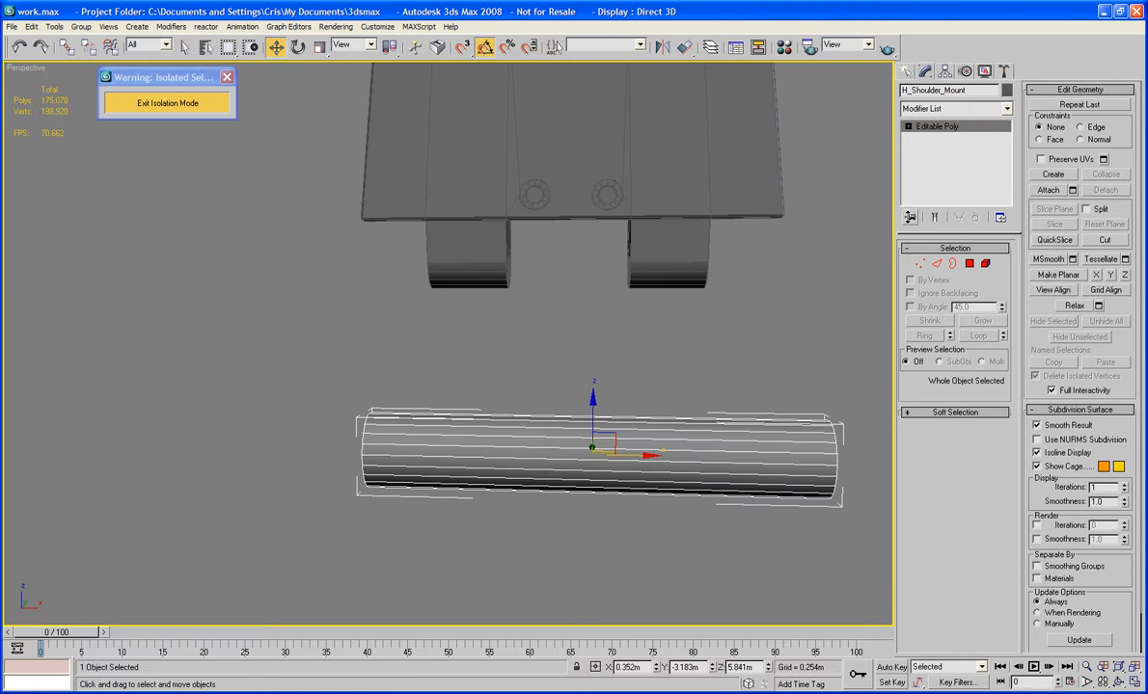
pyautogui.click(936, 263)
pyautogui.moveTo(594, 391); pyautogui.dragTo(625, 590)
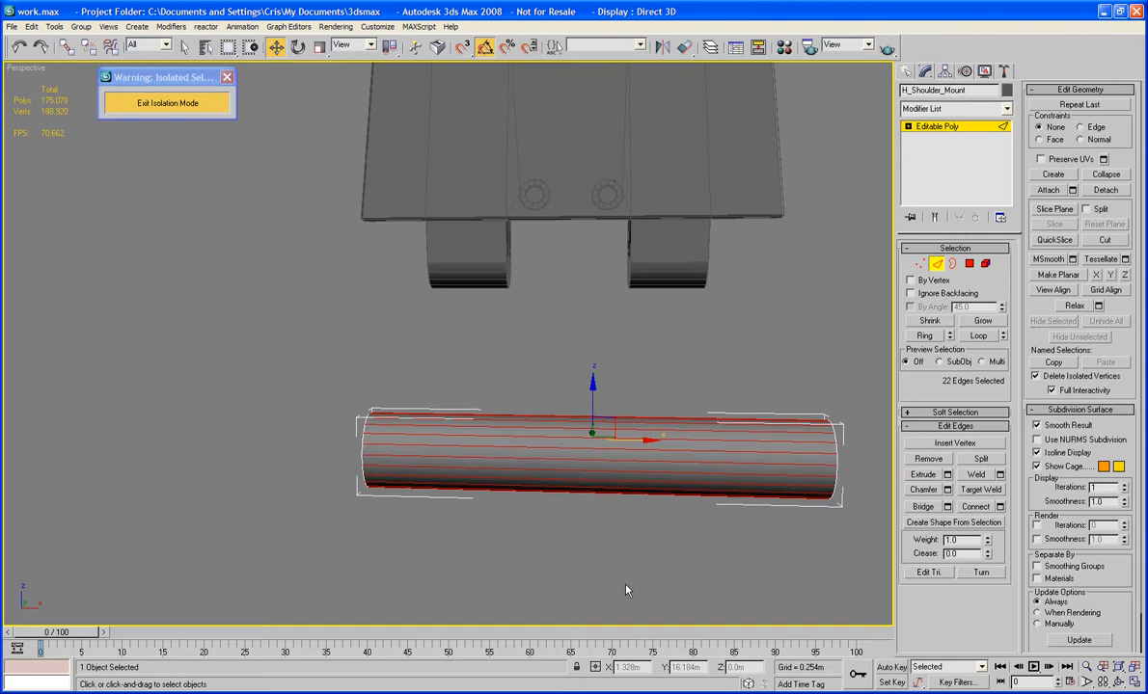
pyautogui.click(923, 490)
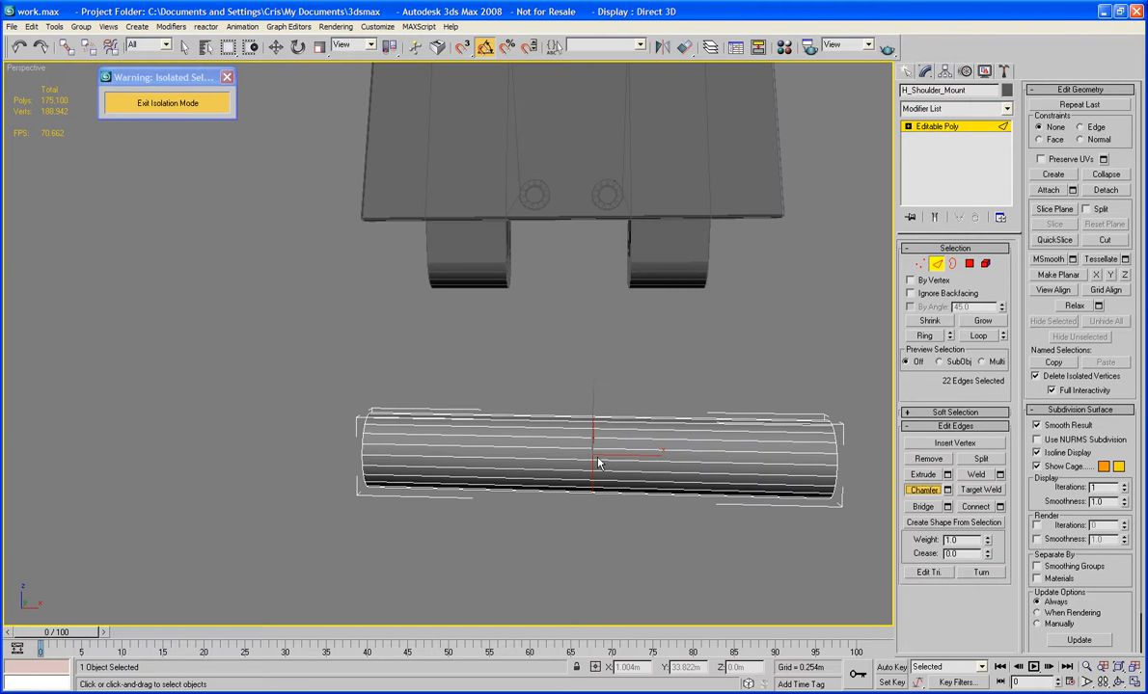
pyautogui.moveTo(590, 453); pyautogui.dragTo(594, 300)
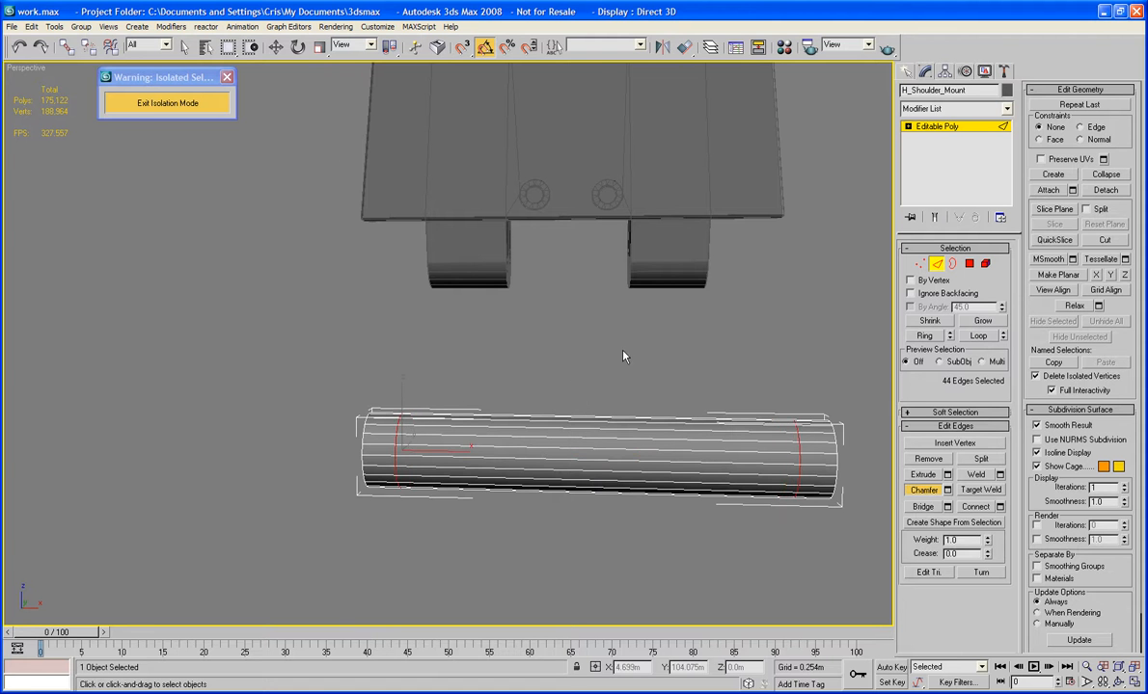
pyautogui.moveTo(623, 355)
pyautogui.mouseDown(button='middle')
pyautogui.moveTo(605, 348)
pyautogui.moveTo(607, 379)
pyautogui.moveTo(607, 368)
pyautogui.mouseUp(button='middle')
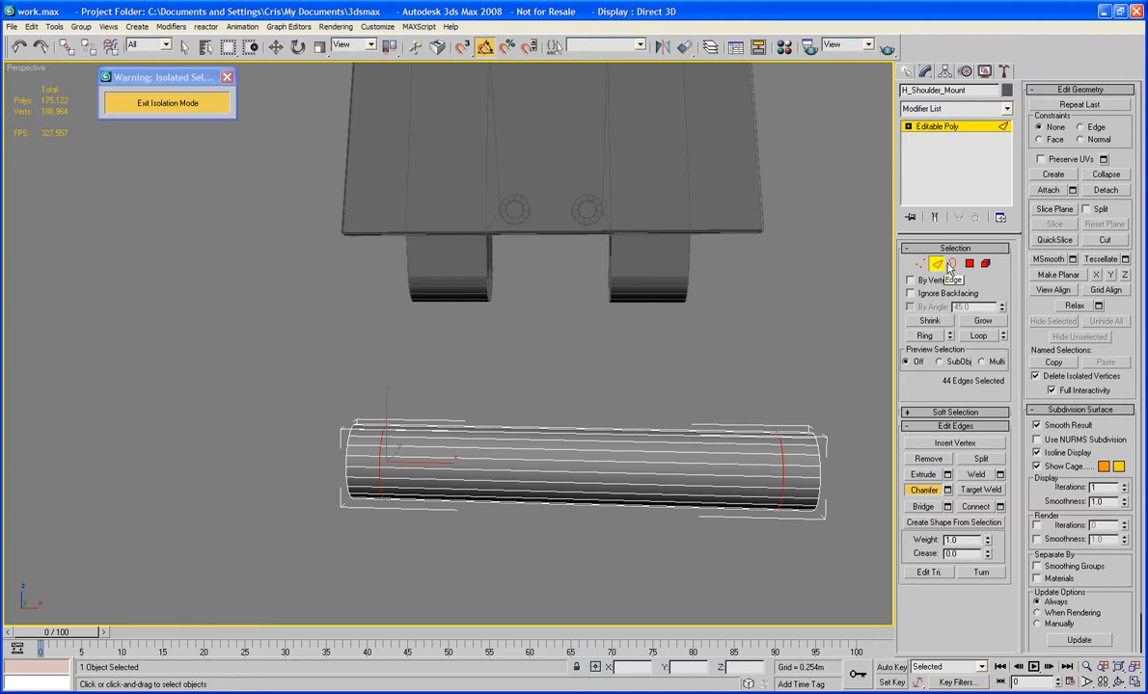
# Extrude the middle band of polygons on H_Shoulder_Mount inward by local normal, with a height of -0.036 m.
pyautogui.click(968, 264)
pyautogui.moveTo(694, 382); pyautogui.dragTo(698, 537)
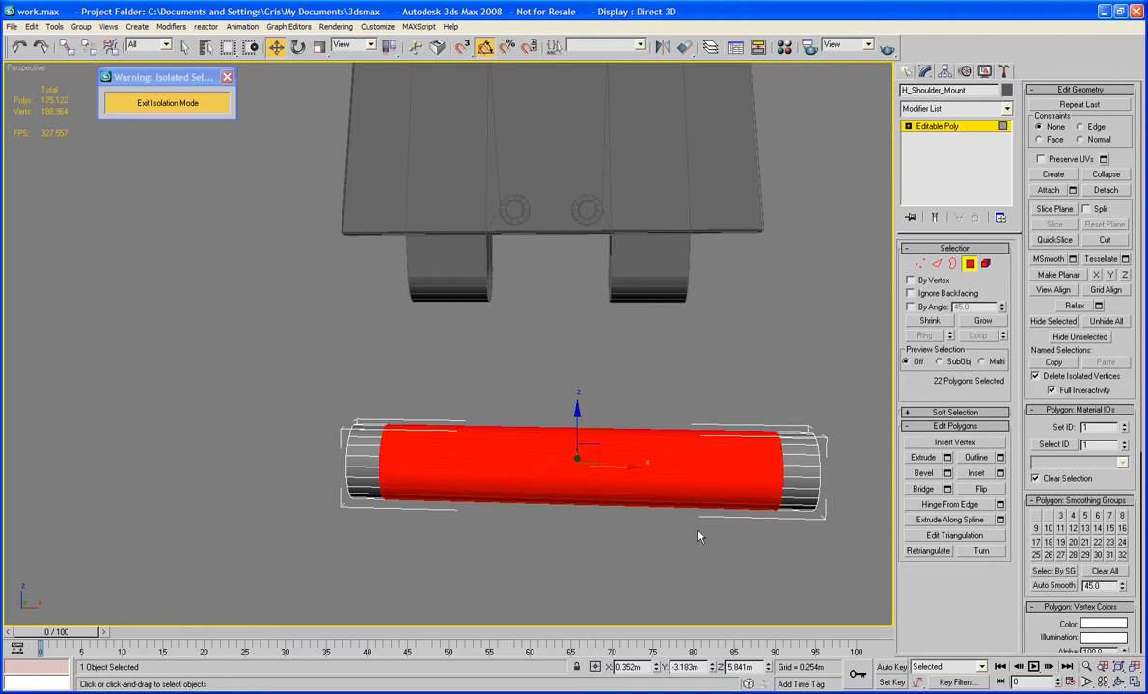
pyautogui.keyDown('alt'); pyautogui.moveTo(856, 364); pyautogui.dragTo(762, 376, button='middle'); pyautogui.keyUp('alt')
pyautogui.press('z')
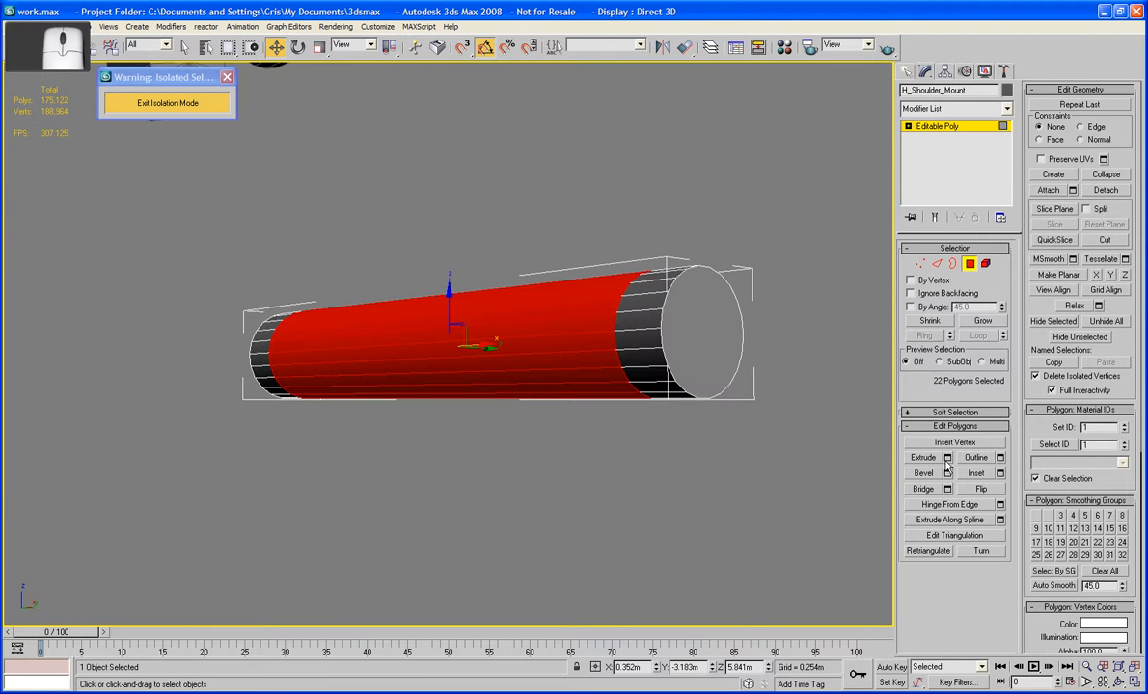
pyautogui.click(947, 457)
pyautogui.click(513, 353)
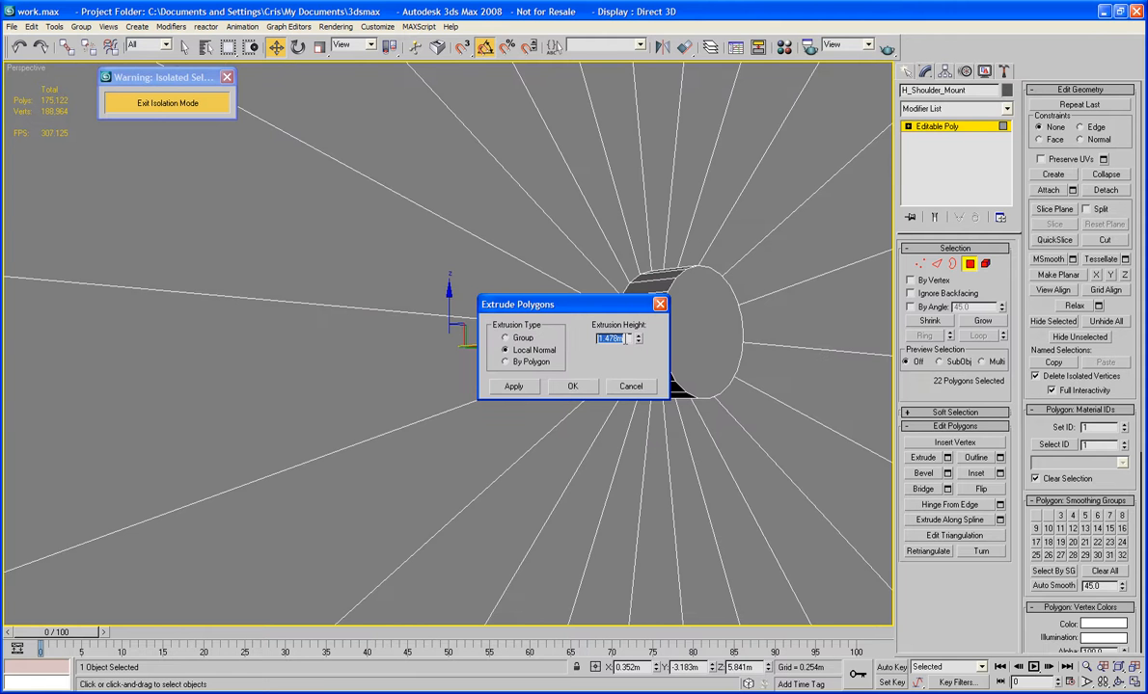
pyautogui.write('-0.01')
pyautogui.press('Tab')
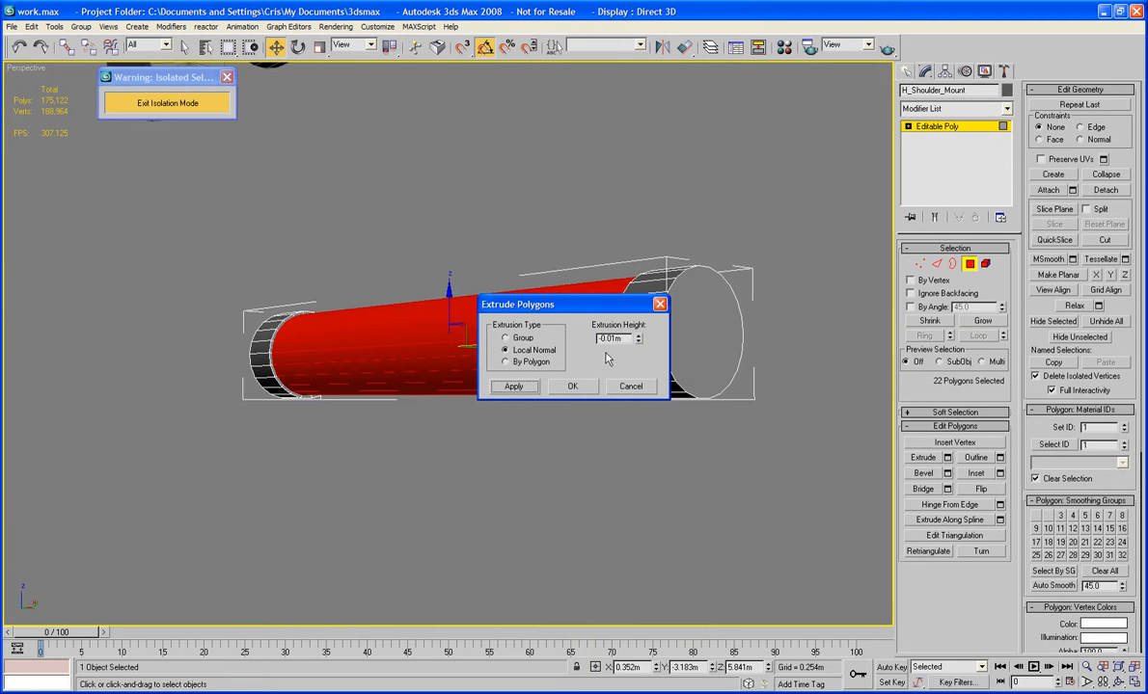
pyautogui.moveTo(638, 342); pyautogui.dragTo(643, 416)
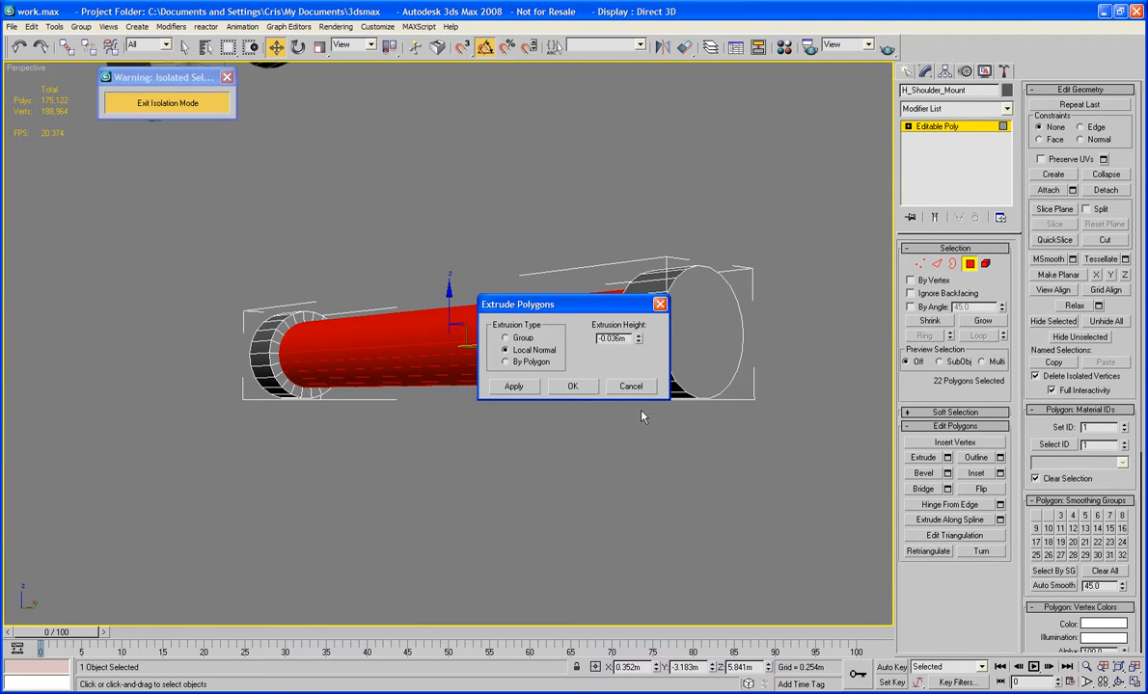
pyautogui.click(572, 387)
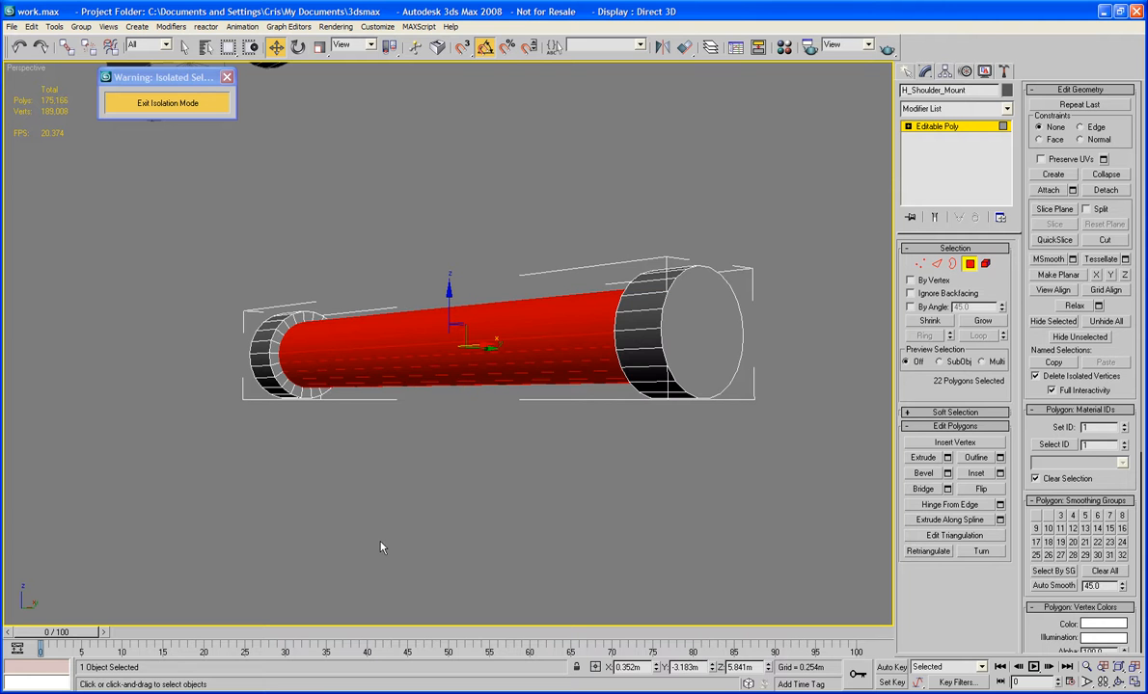
pyautogui.click(444, 417)
pyautogui.keyDown('alt'); pyautogui.moveTo(443, 417); pyautogui.dragTo(515, 461, button='middle'); pyautogui.keyUp('alt')
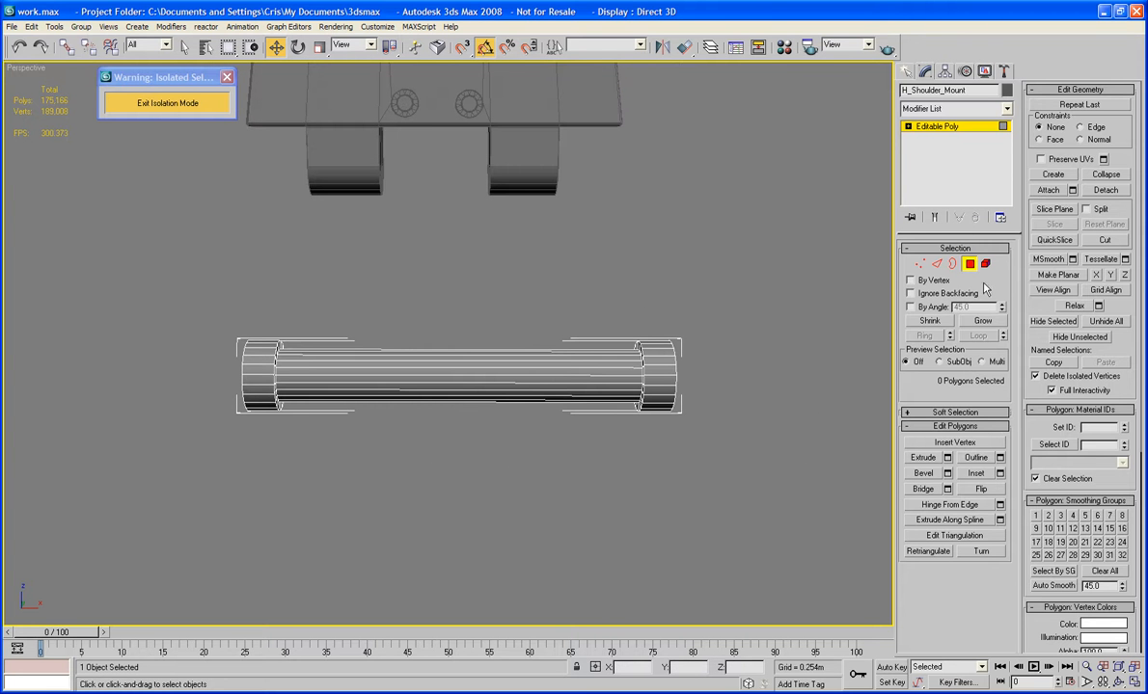
# Connect the lengthwise edges of the narrowed middle section and chamfer the new loop into two loops, one near each end.
pyautogui.click(935, 265)
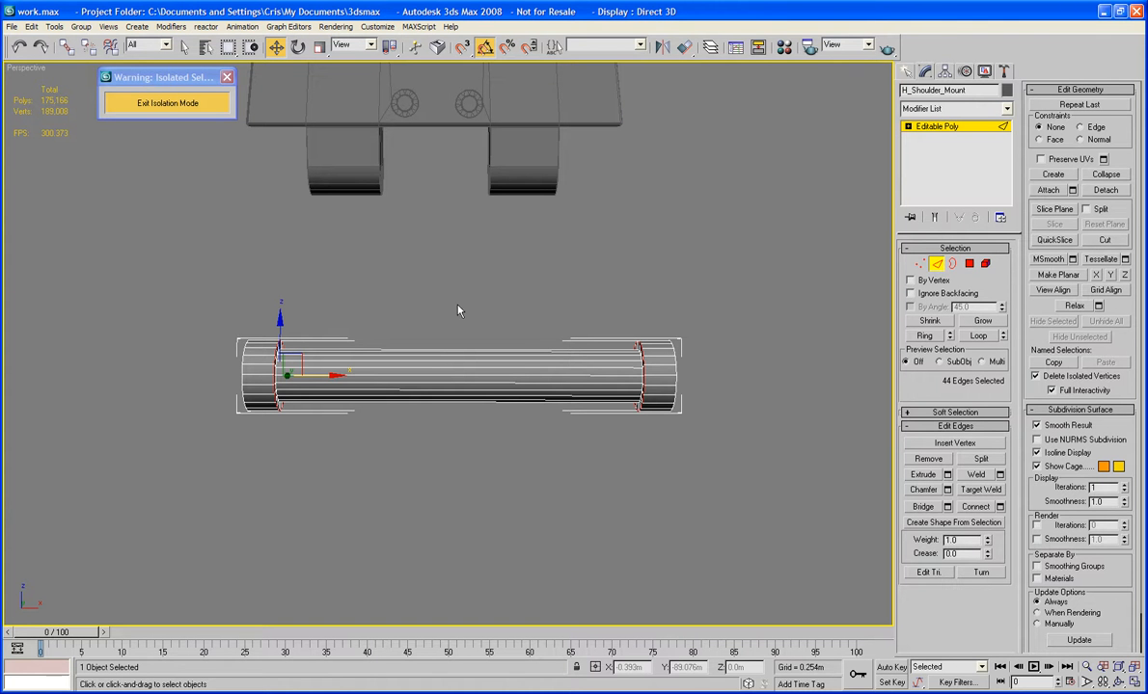
pyautogui.moveTo(458, 311); pyautogui.dragTo(492, 498)
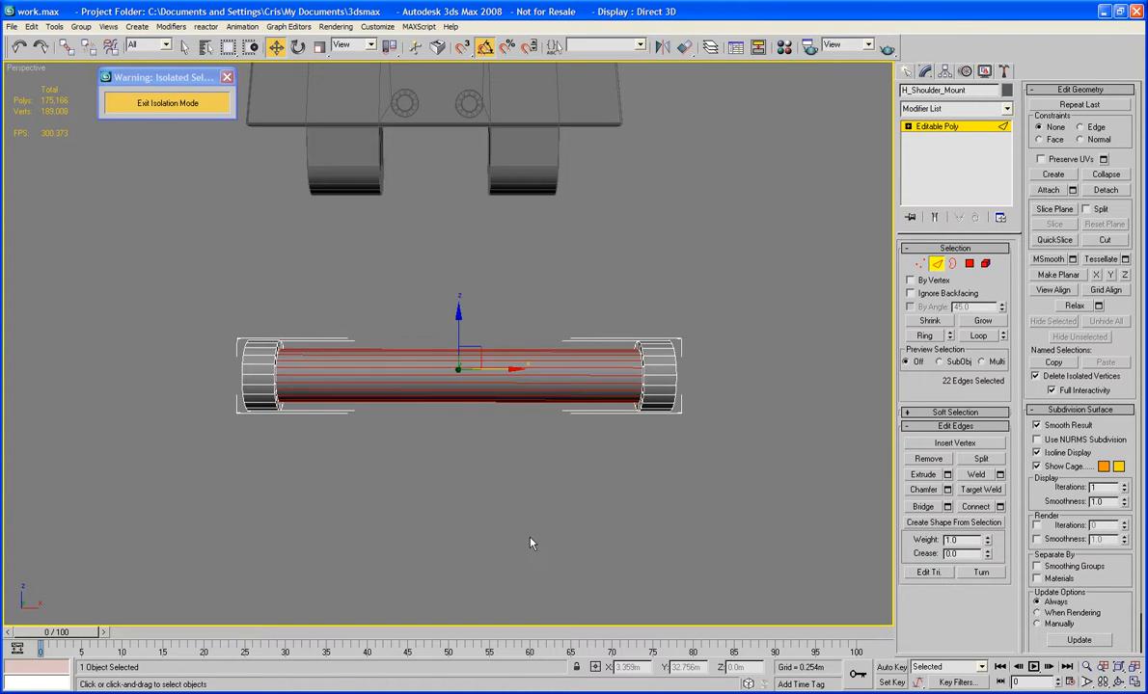
pyautogui.click(984, 507)
pyautogui.click(926, 492)
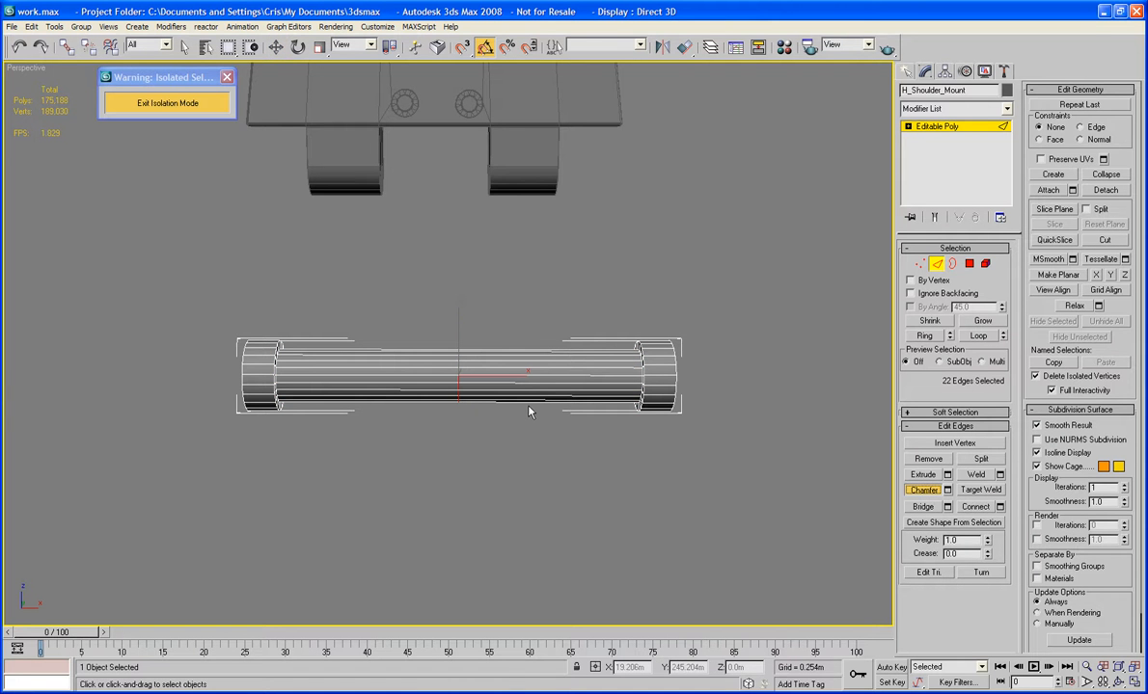
pyautogui.moveTo(463, 384); pyautogui.dragTo(461, 246)
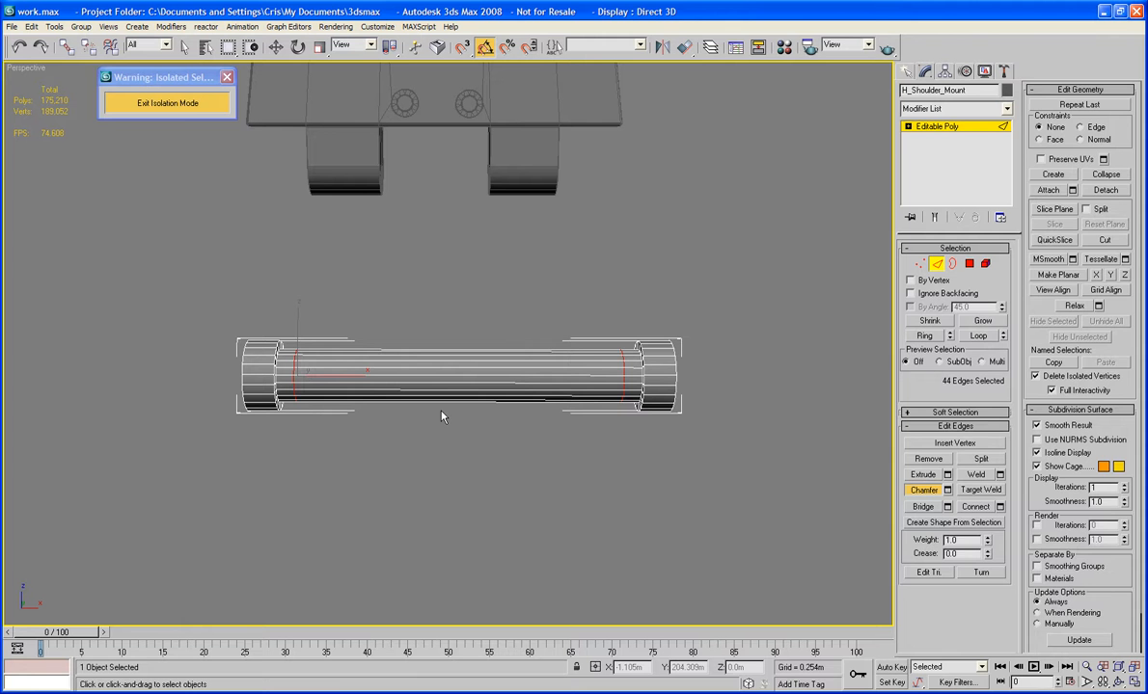
# Delete the polygons between the two new loops, leaving only a short stepped cylinder at each end.
pyautogui.press('w')
pyautogui.press('4')
pyautogui.moveTo(455, 297); pyautogui.dragTo(461, 588)
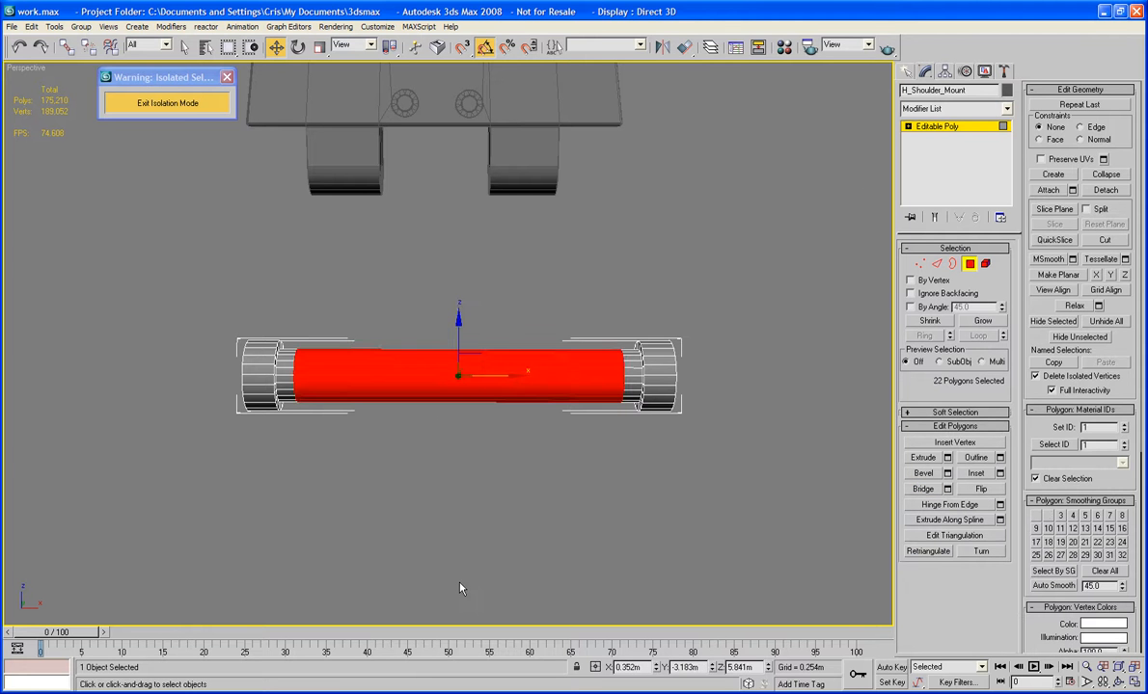
pyautogui.press('Delete')
pyautogui.scroll(4, 412, 466)
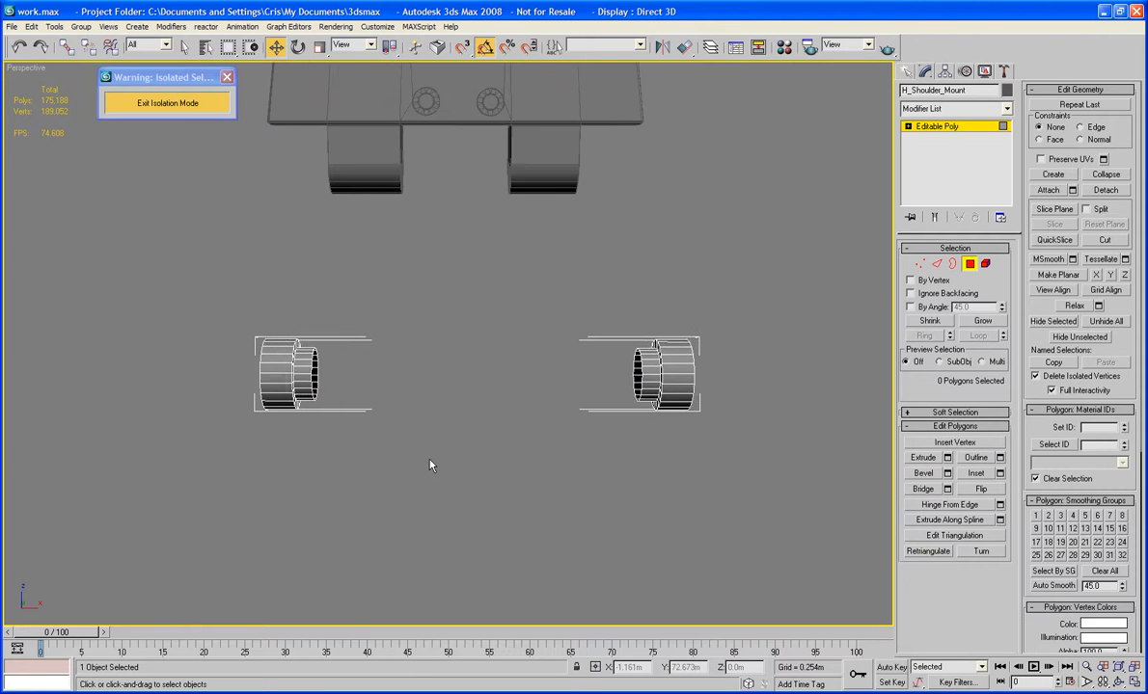
# Clone the narrow polygon ring of one end piece twice, placing one copy above and one below it within the mesh.
pyautogui.moveTo(468, 456); pyautogui.dragTo(554, 433, button='middle')
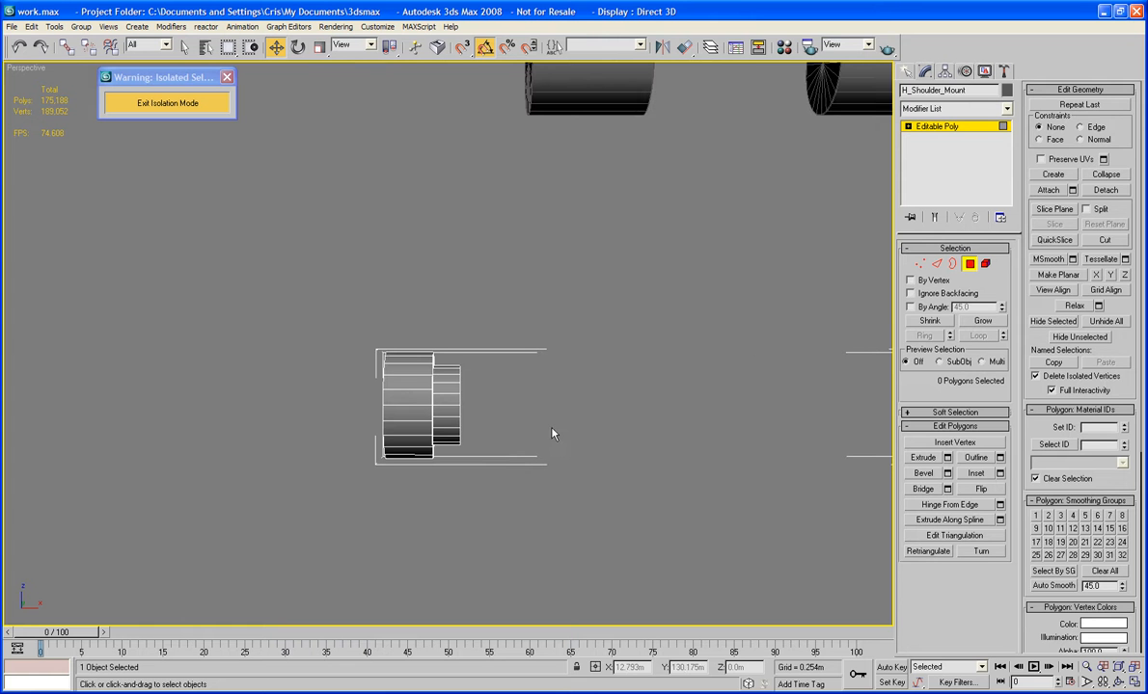
pyautogui.moveTo(561, 328); pyautogui.dragTo(425, 473)
pyautogui.moveTo(520, 375); pyautogui.dragTo(486, 415, button='middle')
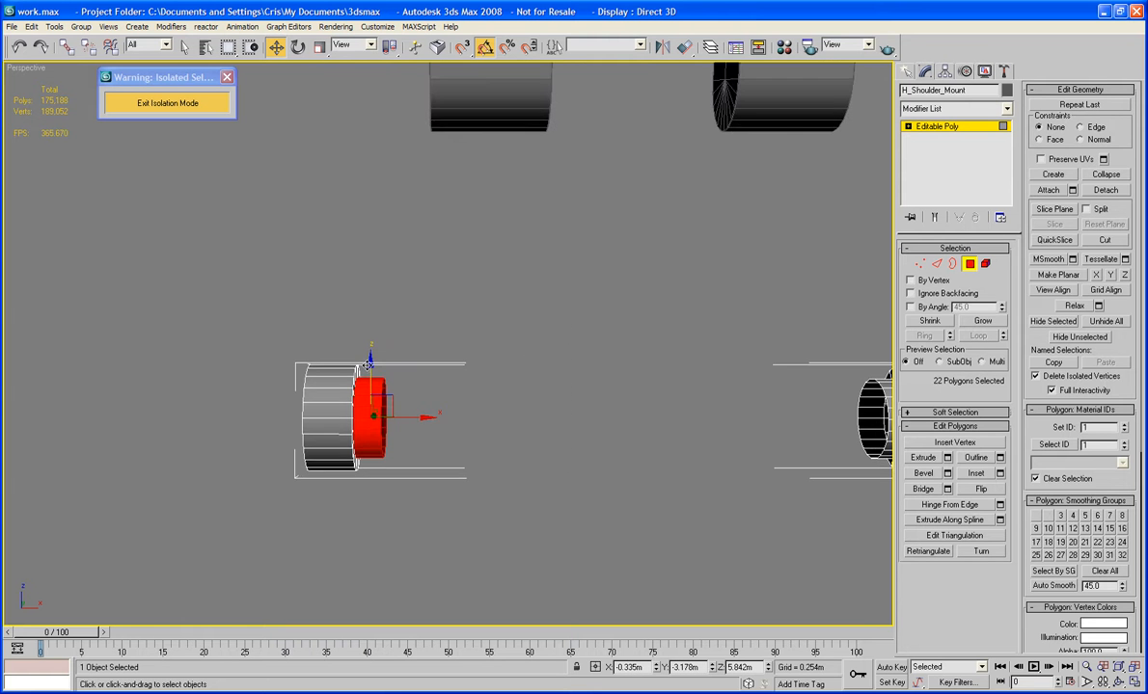
pyautogui.moveTo(373, 366)
pyautogui.keyDown('shift'); pyautogui.mouseDown()
pyautogui.moveTo(379, 268)
pyautogui.moveTo(377, 478)
pyautogui.mouseUp(); pyautogui.keyUp('shift')
pyautogui.click(628, 367)
pyautogui.click(637, 376)
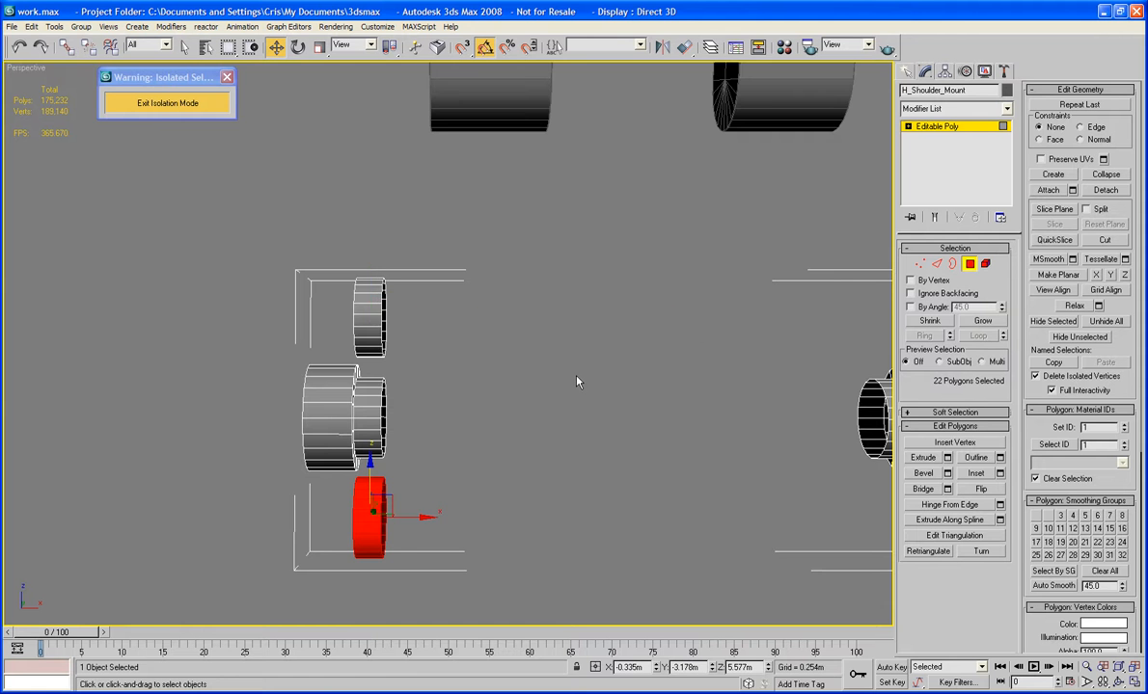
# Bridge the five lowest polygons of the central narrow ring to the five facing polygons on top of the lower ring.
pyautogui.moveTo(536, 348)
pyautogui.keyDown('alt'); pyautogui.mouseDown(button='middle')
pyautogui.moveTo(643, 351)
pyautogui.moveTo(569, 369)
pyautogui.moveTo(558, 466)
pyautogui.moveTo(508, 461)
pyautogui.moveTo(563, 462)
pyautogui.moveTo(539, 535)
pyautogui.mouseUp(button='middle'); pyautogui.keyUp('alt')
pyautogui.press('z')
pyautogui.scroll(-5, 608, 376)
pyautogui.press('z')
pyautogui.keyDown('alt'); pyautogui.moveTo(740, 385); pyautogui.dragTo(749, 385, button='middle'); pyautogui.keyUp('alt')
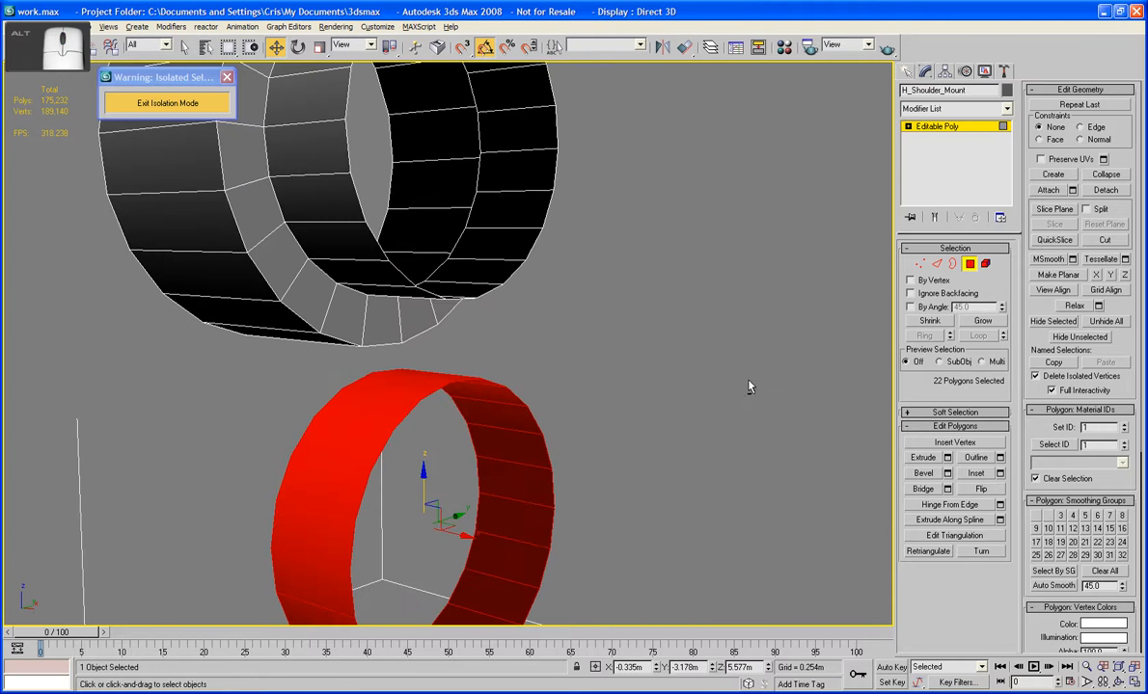
pyautogui.click(602, 312)
pyautogui.keyDown('alt'); pyautogui.moveTo(602, 312); pyautogui.dragTo(642, 323, button='middle'); pyautogui.keyUp('alt')
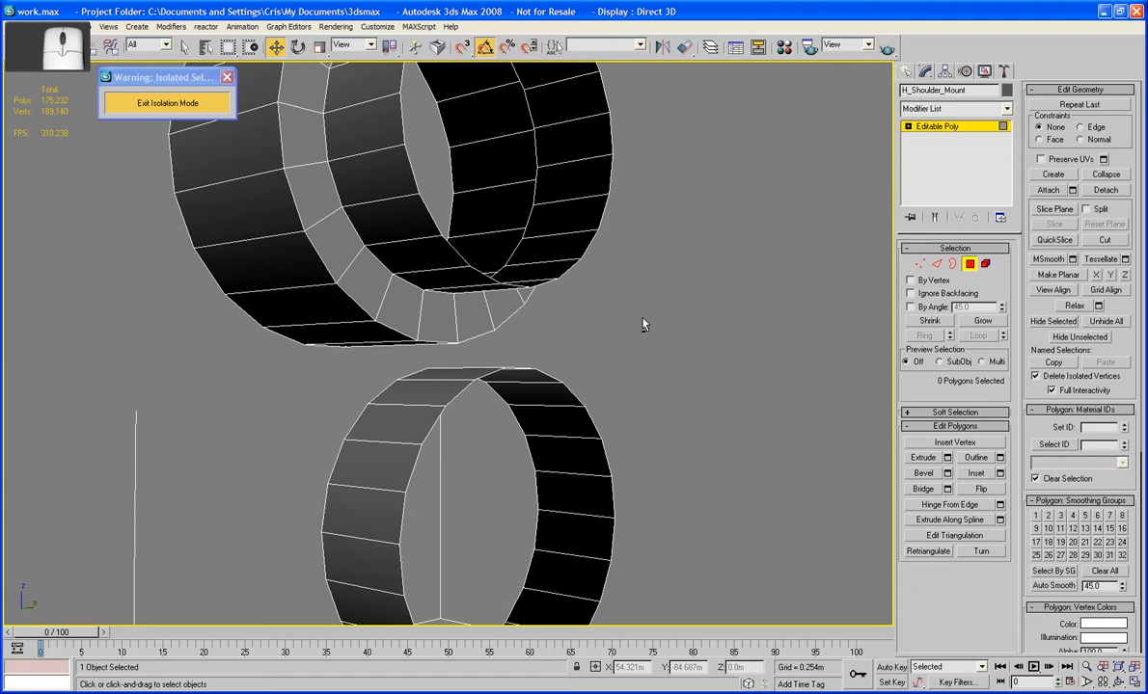
pyautogui.click(493, 289)
pyautogui.keyDown('alt'); pyautogui.moveTo(512, 336); pyautogui.dragTo(503, 390, button='middle'); pyautogui.keyUp('alt')
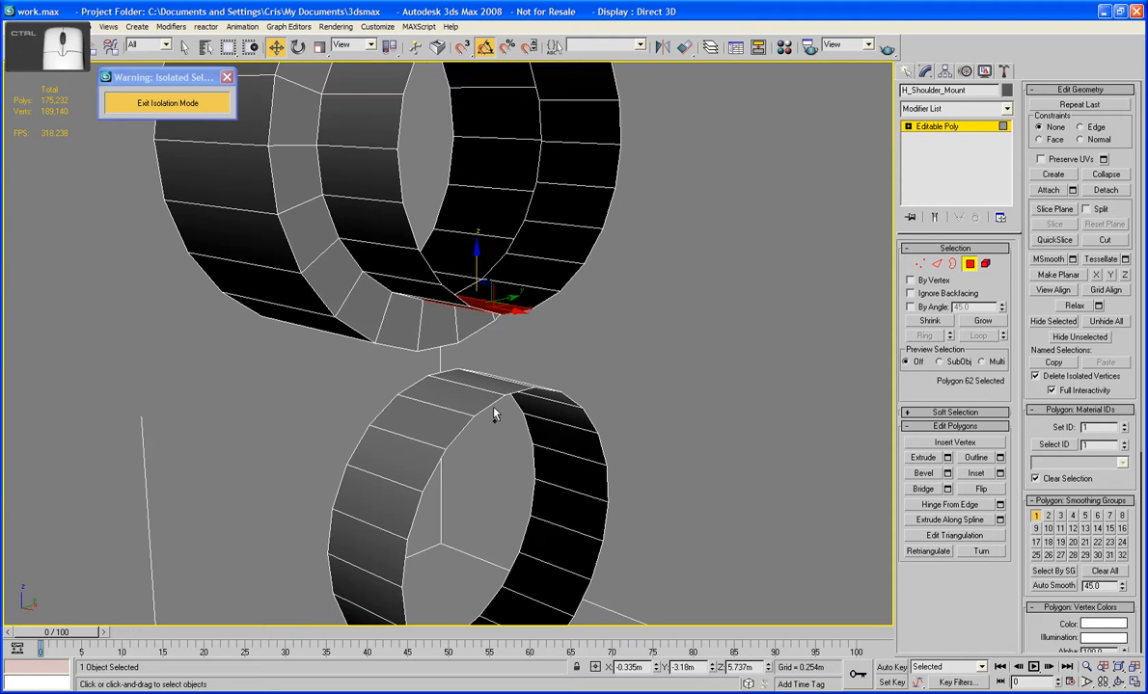
pyautogui.keyDown('ctrl'); pyautogui.click(490, 384); pyautogui.keyUp('ctrl')
pyautogui.keyDown('ctrl'); pyautogui.click(479, 401); pyautogui.keyUp('ctrl')
pyautogui.keyDown('ctrl'); pyautogui.click(442, 421); pyautogui.keyUp('ctrl')
pyautogui.keyDown('alt'); pyautogui.moveTo(438, 416); pyautogui.dragTo(477, 295, button='middle'); pyautogui.keyUp('alt')
pyautogui.keyDown('ctrl'); pyautogui.click(439, 236); pyautogui.keyUp('ctrl')
pyautogui.keyDown('ctrl'); pyautogui.click(453, 259); pyautogui.keyUp('ctrl')
pyautogui.keyDown('alt'); pyautogui.moveTo(548, 256); pyautogui.dragTo(480, 326, button='middle'); pyautogui.keyUp('alt')
pyautogui.keyDown('ctrl'); pyautogui.click(462, 273); pyautogui.keyUp('ctrl')
pyautogui.keyDown('ctrl'); pyautogui.click(466, 401); pyautogui.keyUp('ctrl')
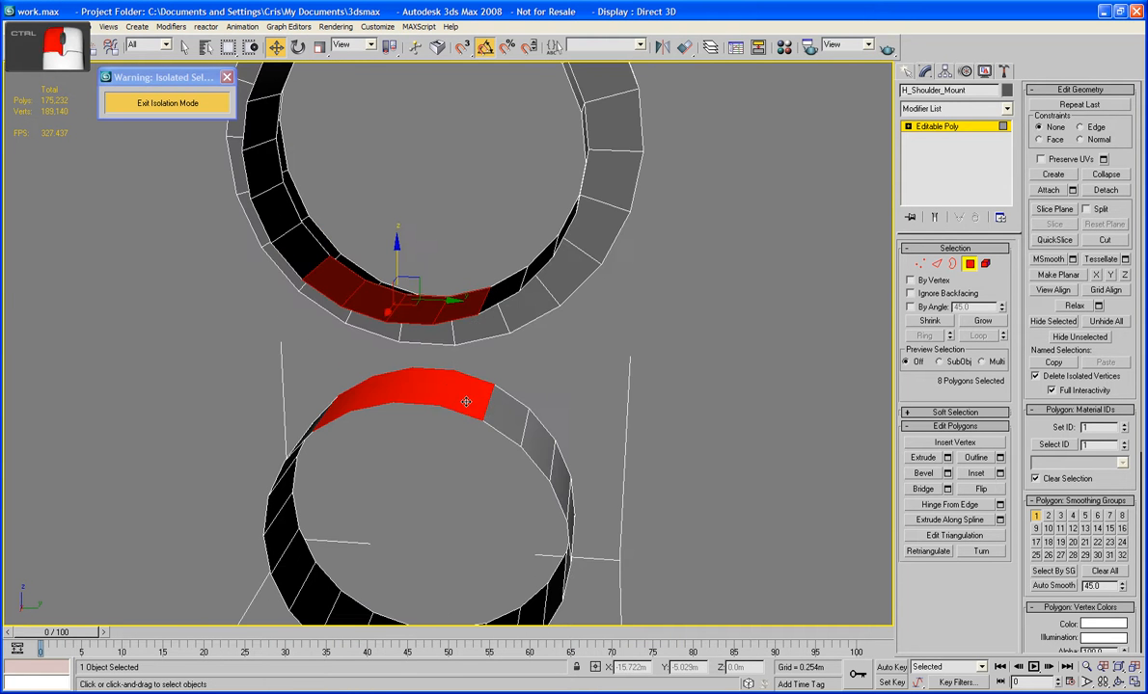
pyautogui.keyDown('alt'); pyautogui.moveTo(465, 402); pyautogui.dragTo(340, 358, button='middle'); pyautogui.keyUp('alt')
pyautogui.keyDown('ctrl'); pyautogui.click(427, 259); pyautogui.keyUp('ctrl')
pyautogui.keyDown('ctrl'); pyautogui.click(444, 375); pyautogui.keyUp('ctrl')
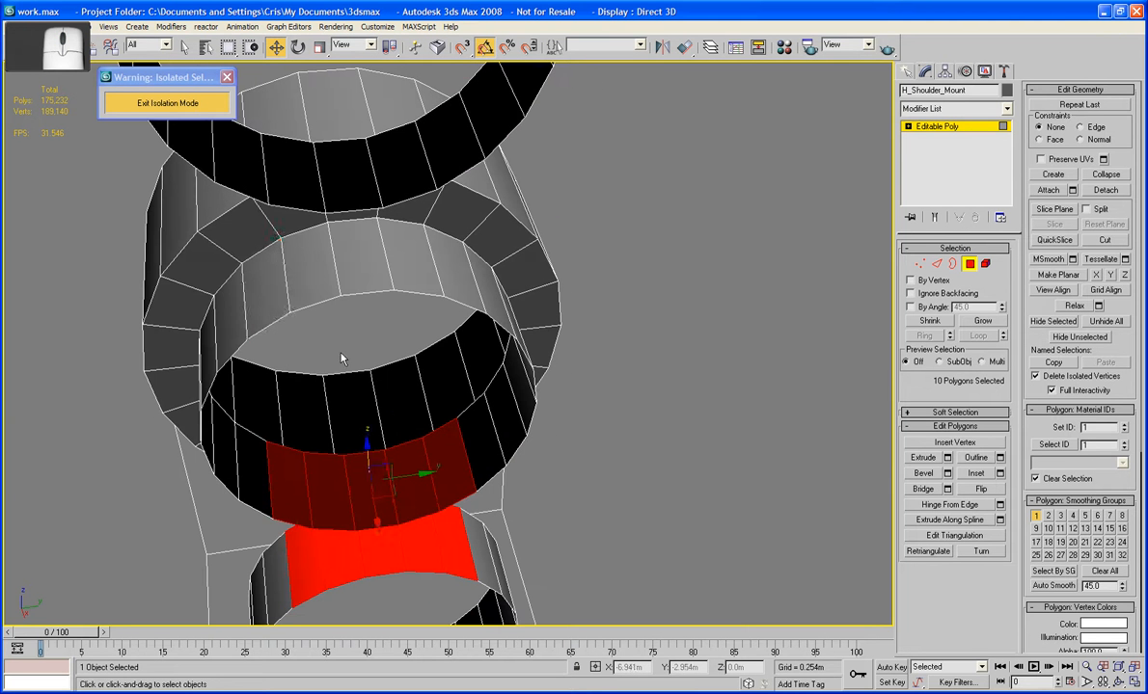
pyautogui.keyDown('ctrl'); pyautogui.click(264, 299); pyautogui.keyUp('ctrl')
pyautogui.hotkey('ctrl', 'z')
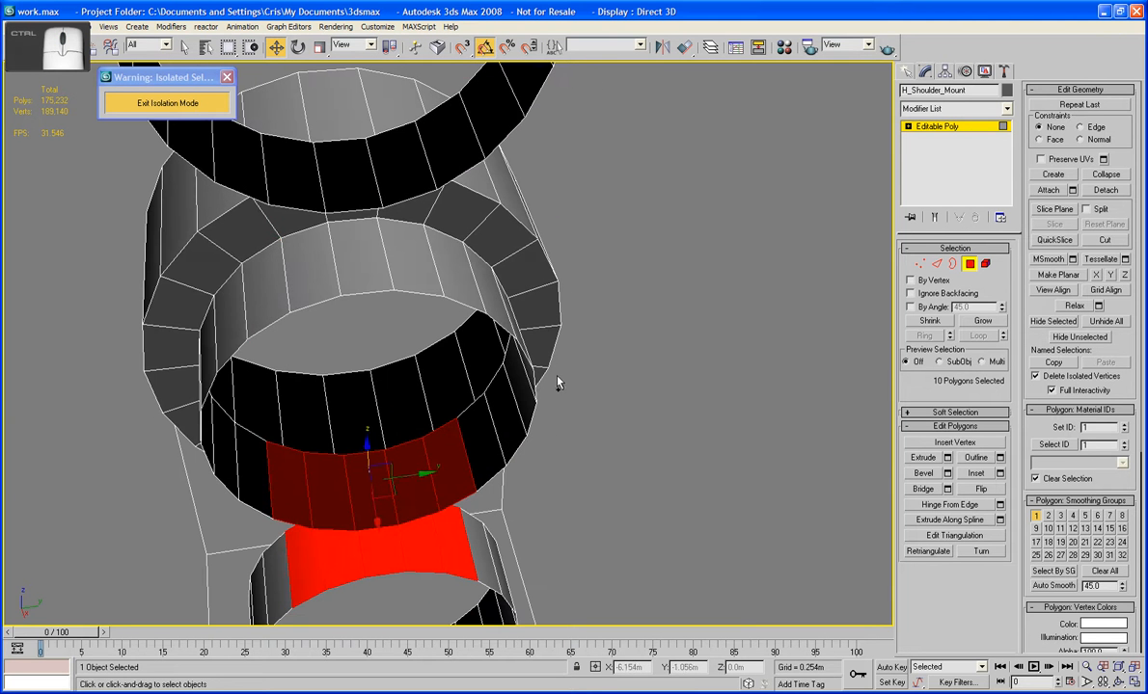
pyautogui.click(908, 487)
# Bridge the five topmost polygons of the central narrow ring to the five facing polygons at the bottom of the upper ring.
pyautogui.keyDown('alt'); pyautogui.moveTo(648, 294); pyautogui.dragTo(489, 306, button='middle'); pyautogui.keyUp('alt')
pyautogui.click(389, 331)
pyautogui.keyDown('ctrl'); pyautogui.click(405, 275); pyautogui.keyUp('ctrl')
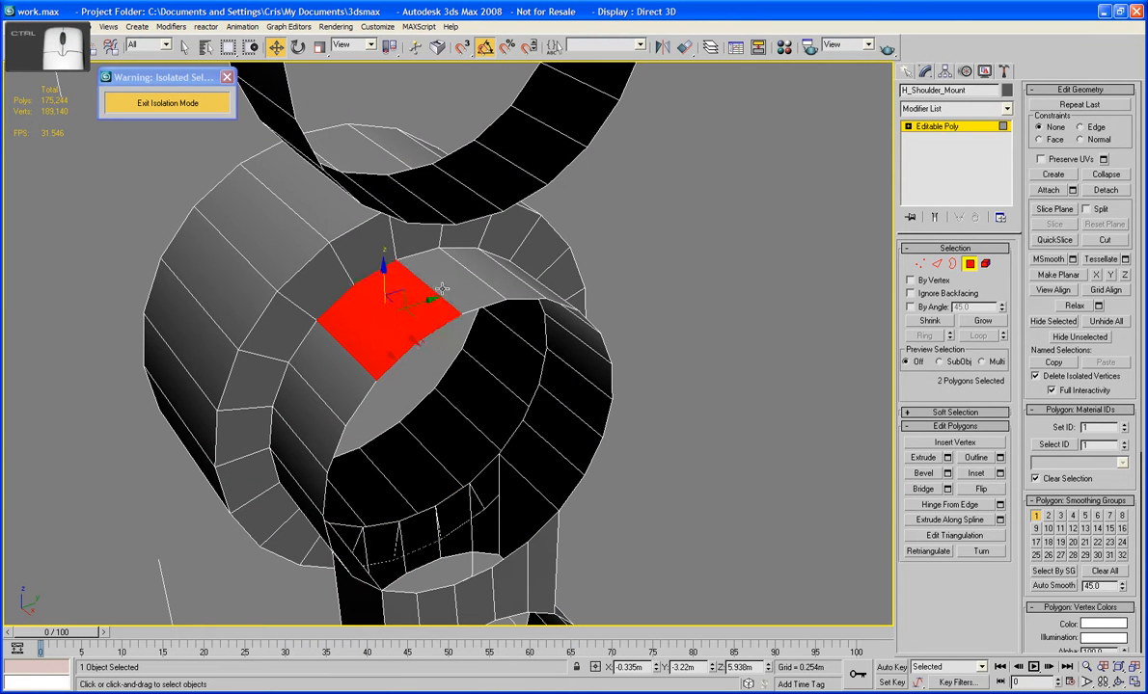
pyautogui.keyDown('ctrl'); pyautogui.click(424, 262); pyautogui.keyUp('ctrl')
pyautogui.keyDown('ctrl'); pyautogui.click(453, 252); pyautogui.keyUp('ctrl')
pyautogui.keyDown('alt'); pyautogui.moveTo(453, 253); pyautogui.dragTo(516, 342, button='middle'); pyautogui.keyUp('alt')
pyautogui.keyDown('ctrl'); pyautogui.click(466, 294); pyautogui.keyUp('ctrl')
pyautogui.keyDown('ctrl'); pyautogui.click(298, 135); pyautogui.keyUp('ctrl')
pyautogui.keyDown('ctrl'); pyautogui.click(337, 147); pyautogui.keyUp('ctrl')
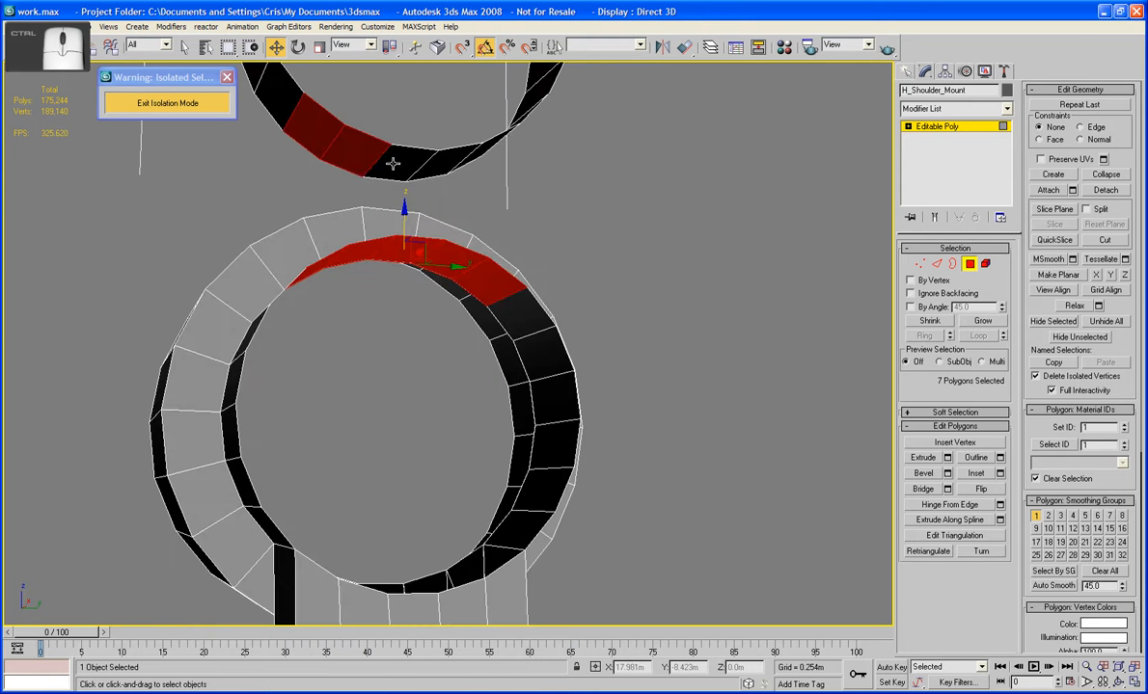
pyautogui.keyDown('ctrl'); pyautogui.click(381, 154); pyautogui.keyUp('ctrl')
pyautogui.keyDown('ctrl'); pyautogui.click(434, 153); pyautogui.keyUp('ctrl')
pyautogui.keyDown('ctrl'); pyautogui.click(475, 153); pyautogui.keyUp('ctrl')
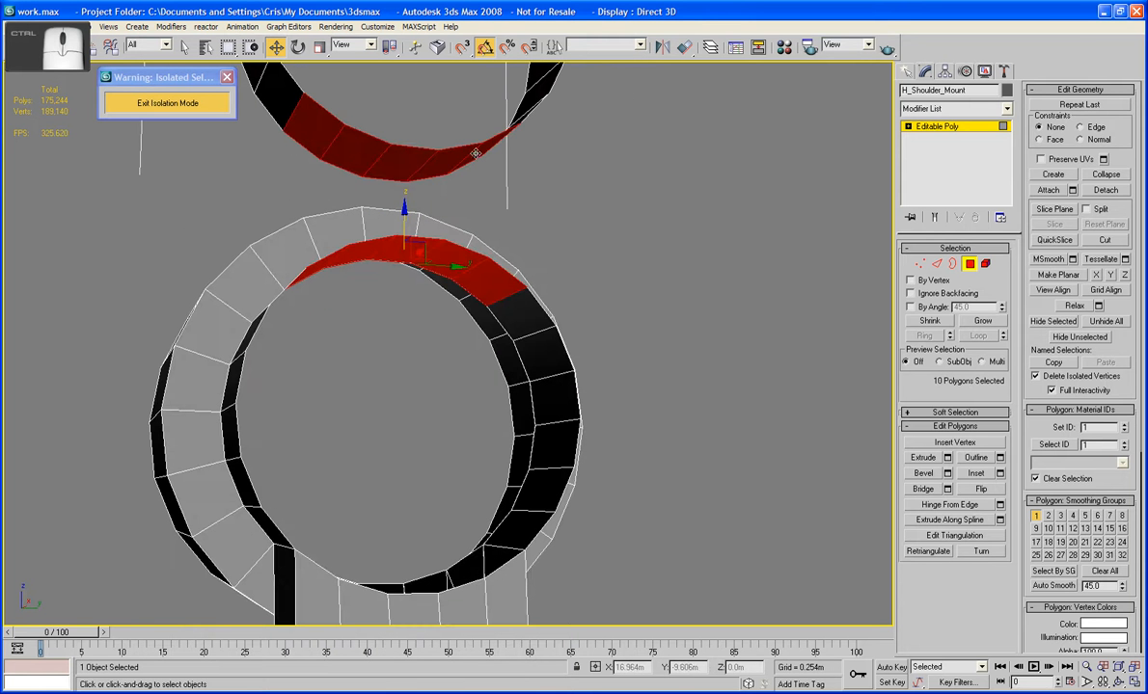
pyautogui.click(923, 488)
# Delete the narrow face strips on the open inner side of the upper bridge.
pyautogui.keyDown('alt'); pyautogui.moveTo(781, 385); pyautogui.dragTo(539, 263, button='middle'); pyautogui.keyUp('alt')
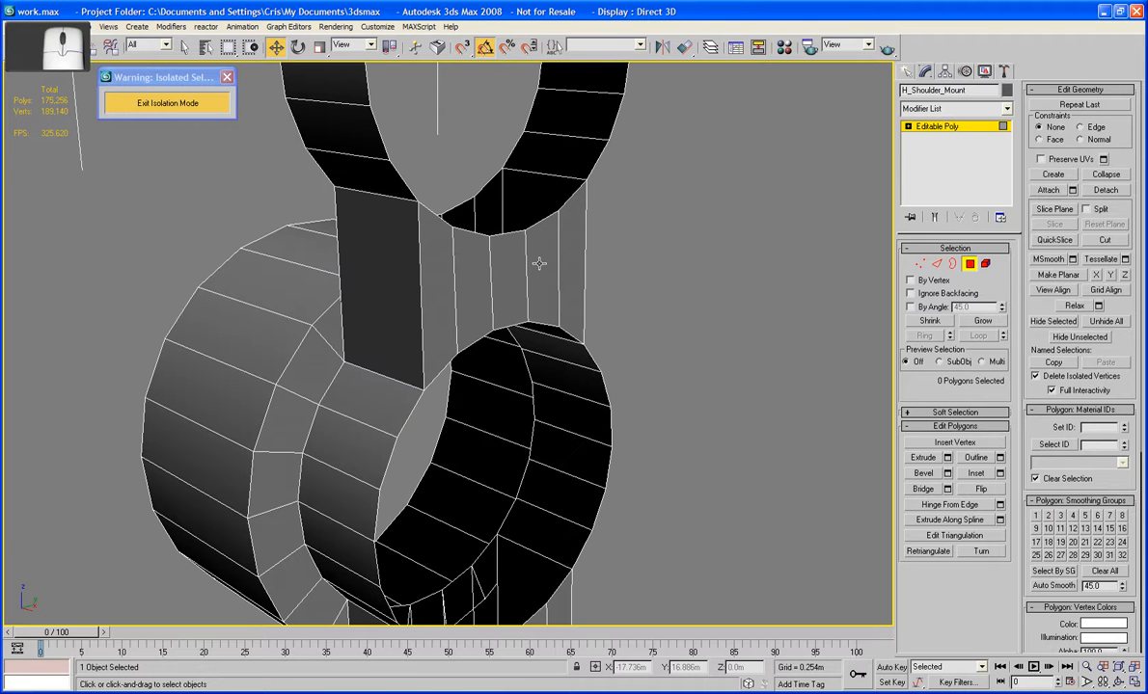
pyautogui.click(572, 268)
pyautogui.press('Delete')
pyautogui.click(521, 259)
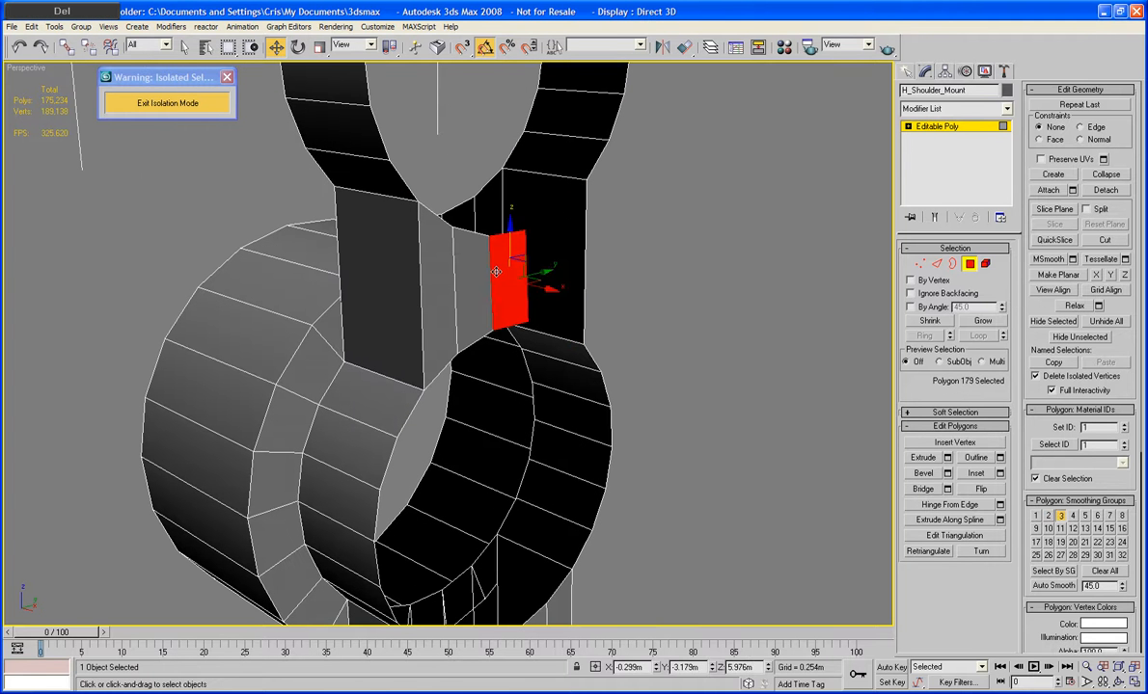
pyautogui.press('Delete')
pyautogui.click(472, 271)
pyautogui.press('Delete')
pyautogui.keyDown('alt'); pyautogui.moveTo(473, 271); pyautogui.dragTo(437, 487, button='middle'); pyautogui.keyUp('alt')
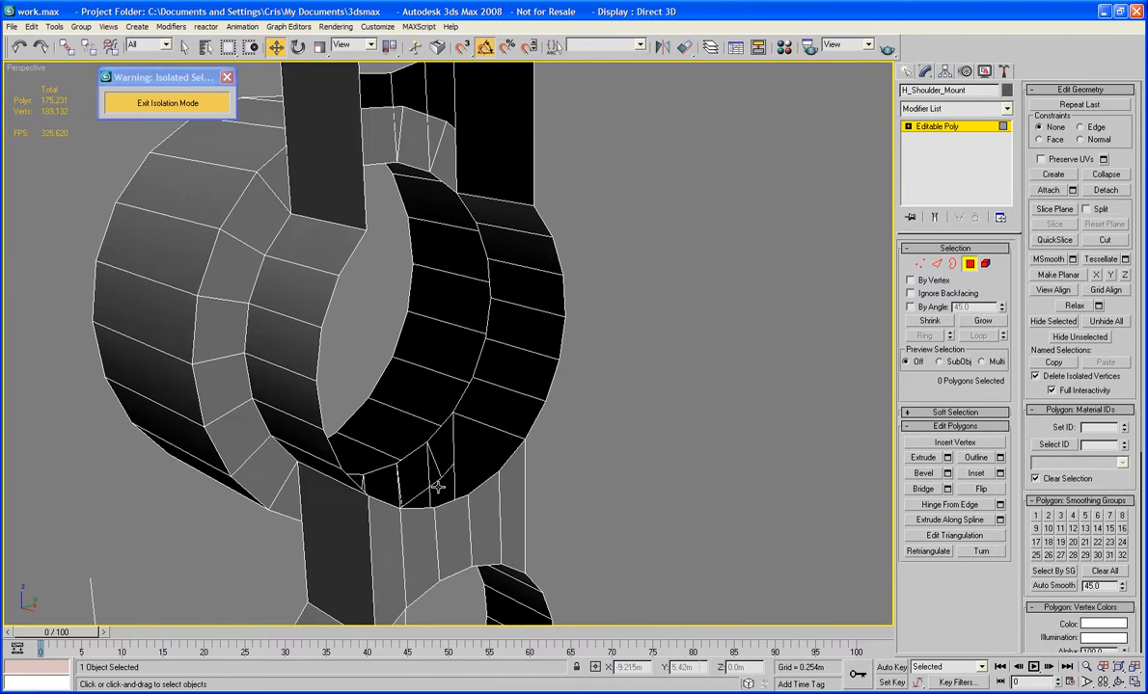
# Delete the narrow face strips on the open inner side of the lower bridge.
pyautogui.click(396, 540)
pyautogui.press('Delete')
pyautogui.click(426, 539)
pyautogui.press('Delete')
pyautogui.click(455, 535)
pyautogui.press('Delete')
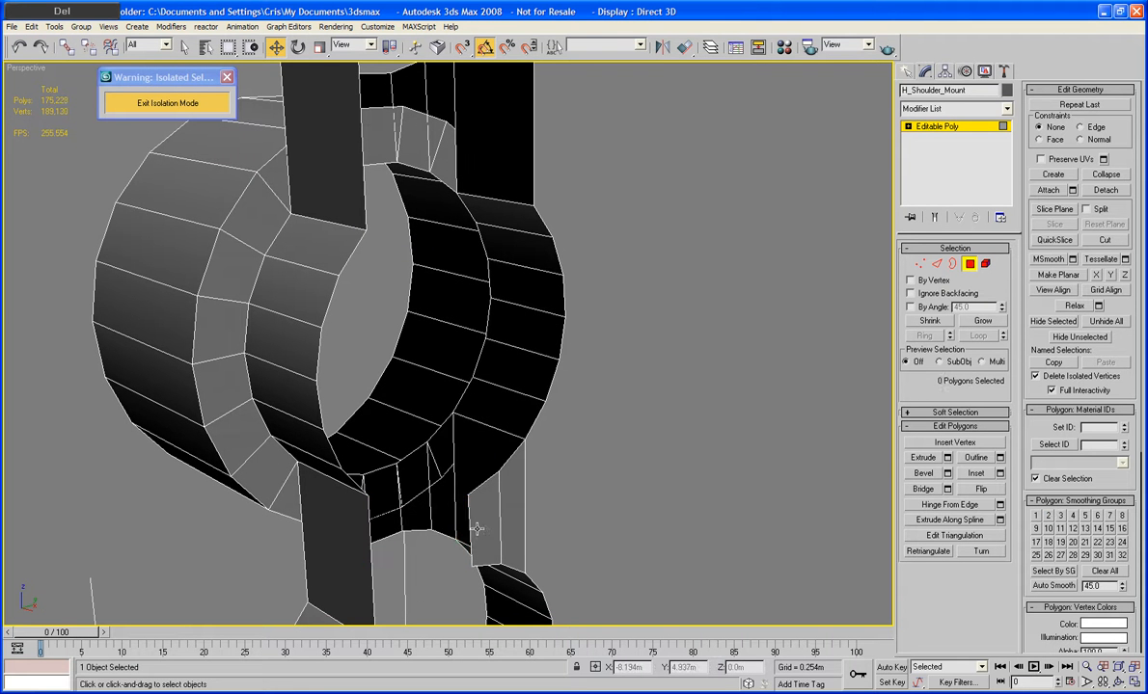
pyautogui.click(478, 528)
pyautogui.press('Delete')
pyautogui.click(498, 523)
pyautogui.press('Delete')
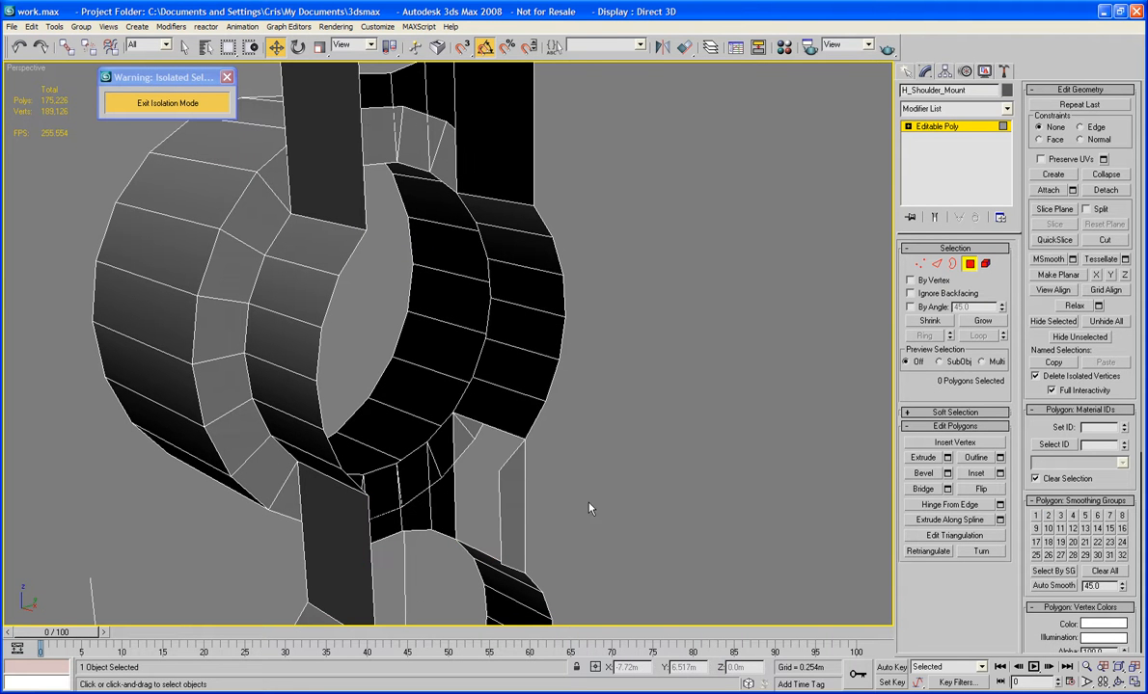
pyautogui.hotkey('ctrl', 'z')
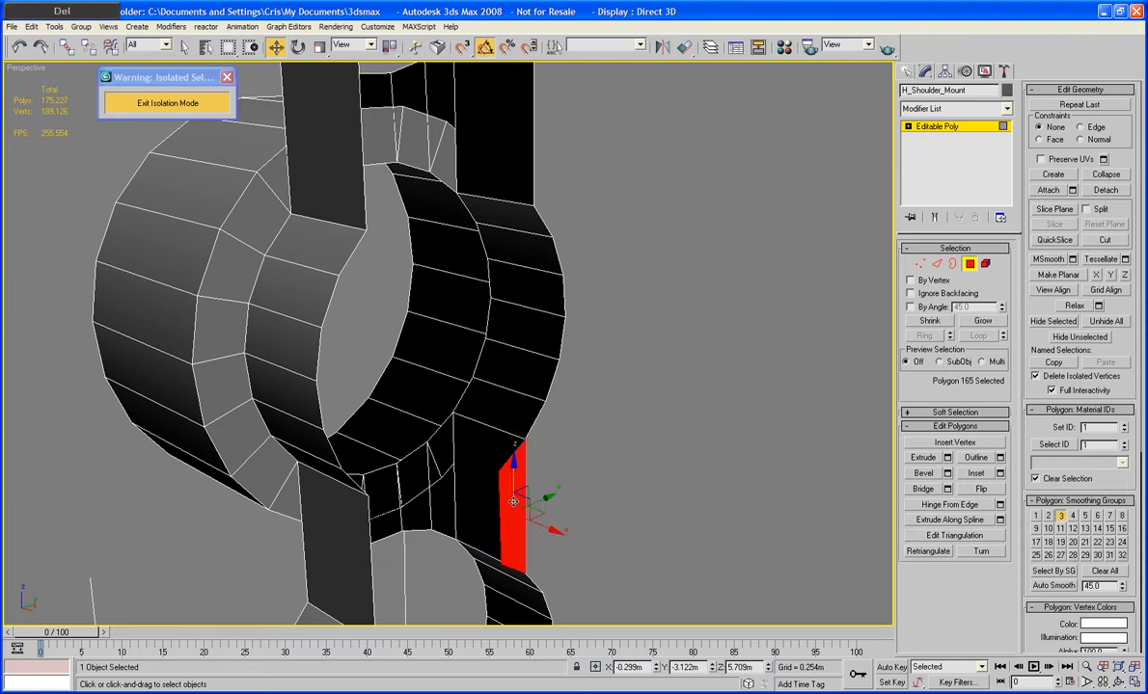
pyautogui.press('Delete')
# Connect the vertical edges of the lower bridge with a horizontal edge loop midway between the central and lower rings.
pyautogui.scroll(-5, 617, 499)
pyautogui.keyDown('alt'); pyautogui.moveTo(617, 499); pyautogui.dragTo(592, 431, button='middle'); pyautogui.keyUp('alt')
pyautogui.scroll(2, 576, 468)
pyautogui.scroll(-3, 596, 487)
pyautogui.scroll(2, 597, 481)
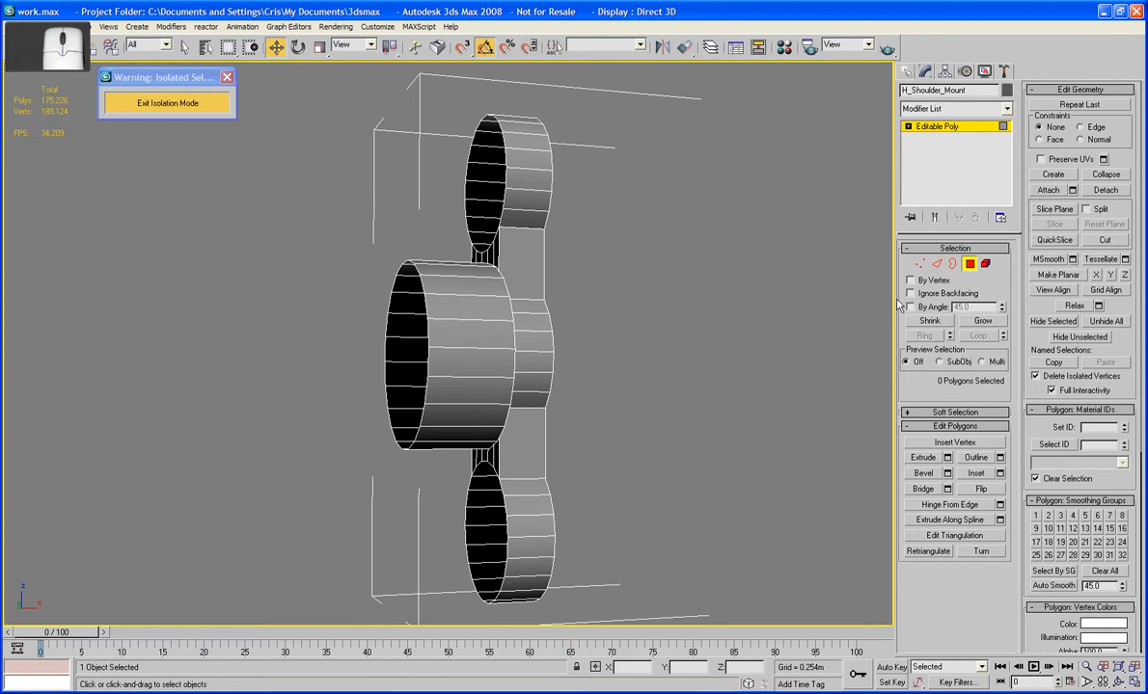
pyautogui.press('2')
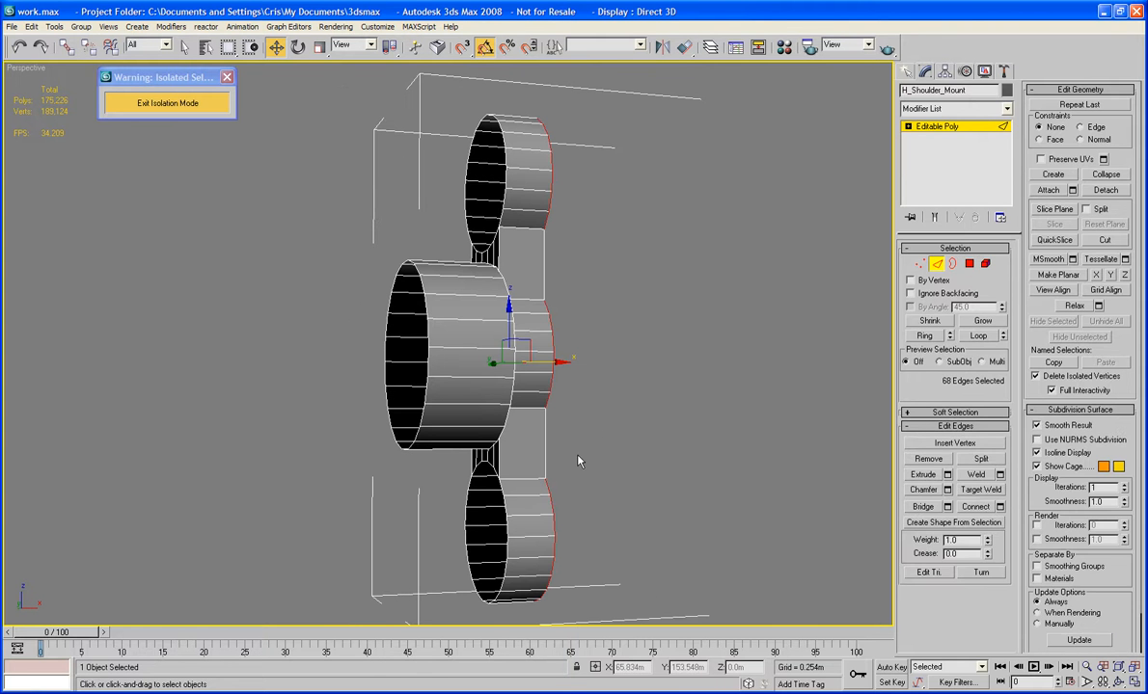
pyautogui.moveTo(445, 459); pyautogui.dragTo(874, 459)
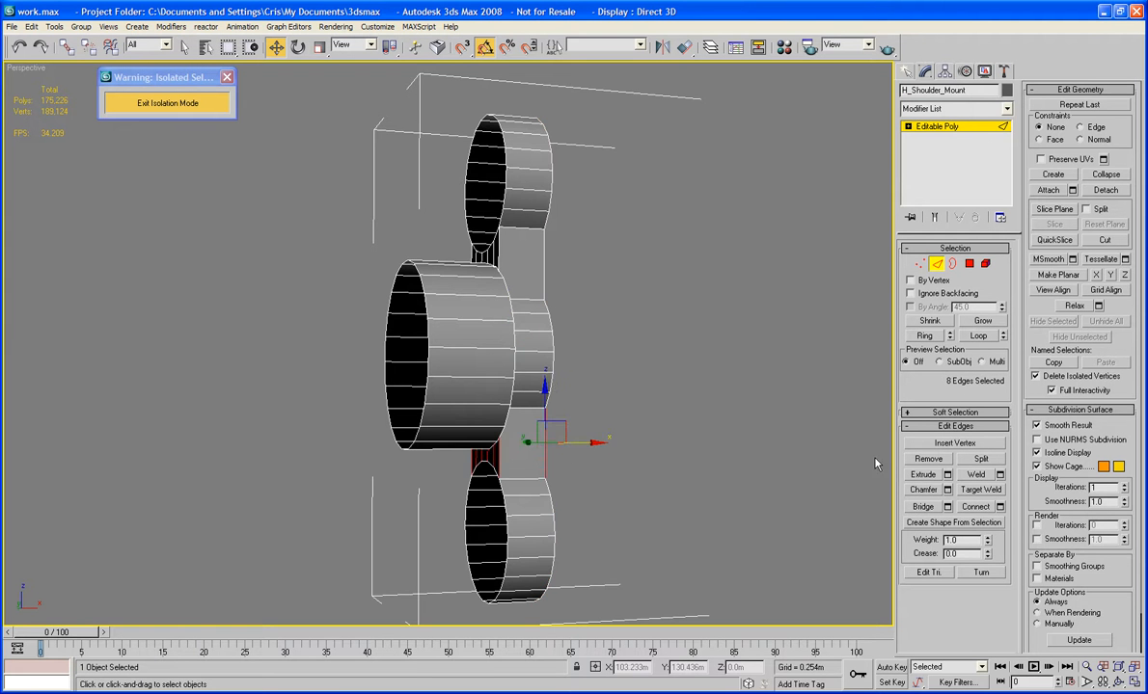
pyautogui.click(977, 509)
pyautogui.keyDown('alt'); pyautogui.moveTo(698, 339); pyautogui.dragTo(643, 327, button='middle'); pyautogui.keyUp('alt')
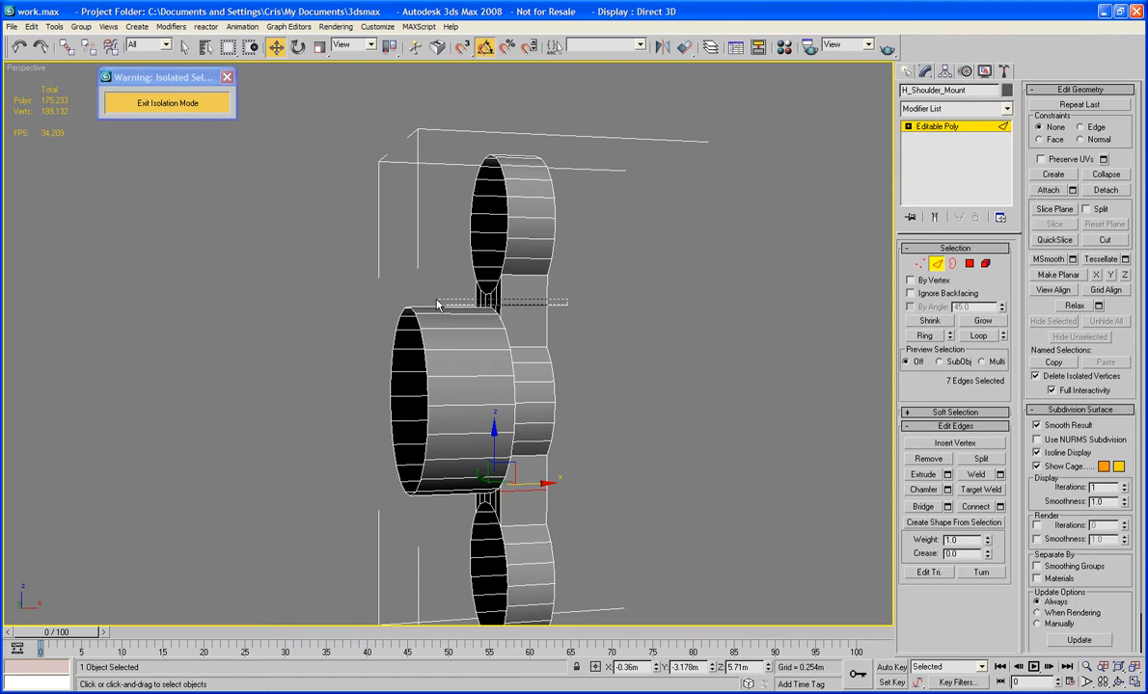
# Move the lower bridge's middle edge loop down toward the lower ring, to about Z 5.691 m.
pyautogui.click(725, 322)
pyautogui.hotkey('ctrl', 'z')
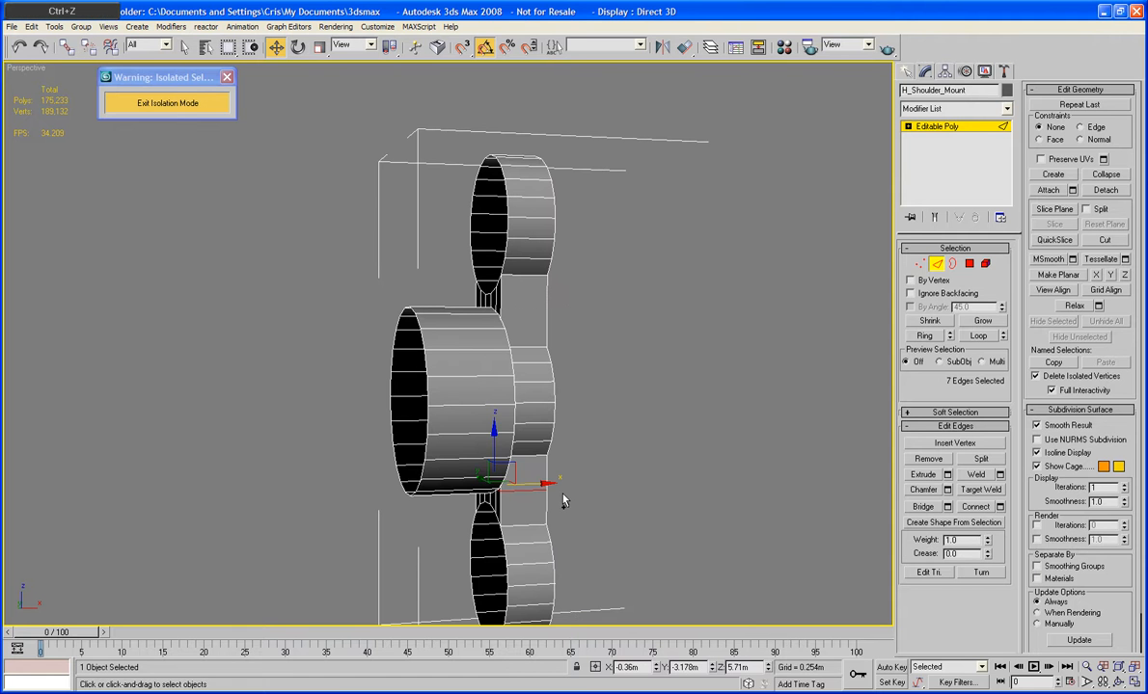
pyautogui.moveTo(495, 445); pyautogui.dragTo(496, 461)
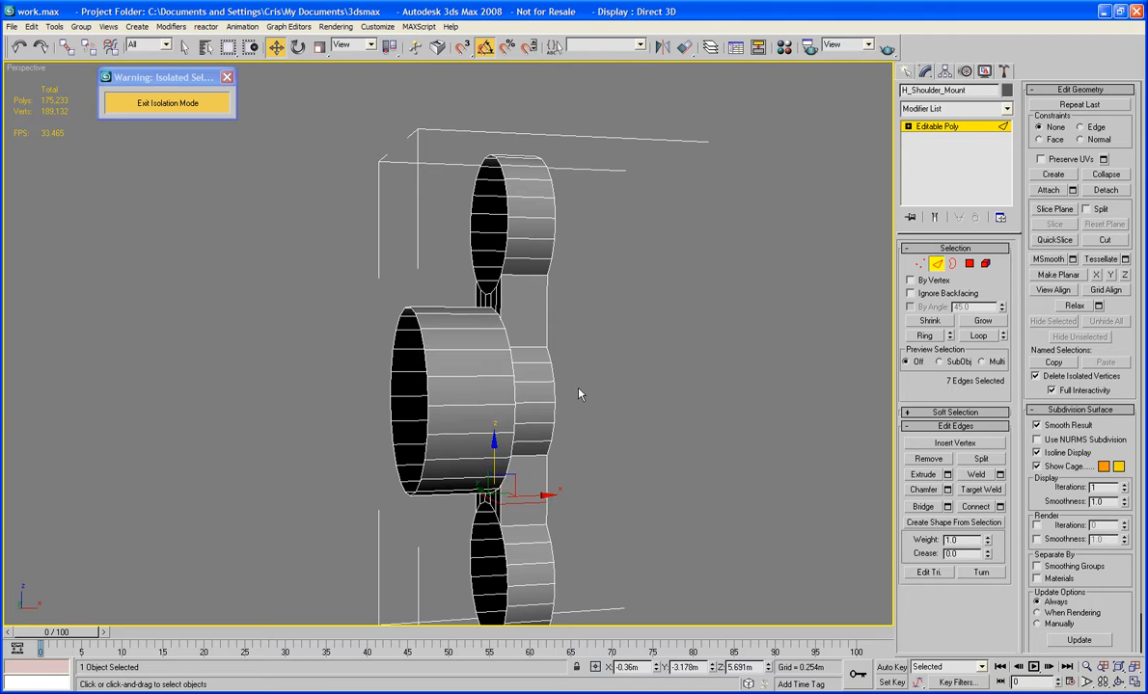
# Connect the upper bridge's vertical edges with a horizontal edge loop and raise it toward the upper ring.
pyautogui.moveTo(537, 360); pyautogui.dragTo(590, 470, button='middle')
pyautogui.moveTo(526, 330); pyautogui.dragTo(453, 306)
pyautogui.click(976, 508)
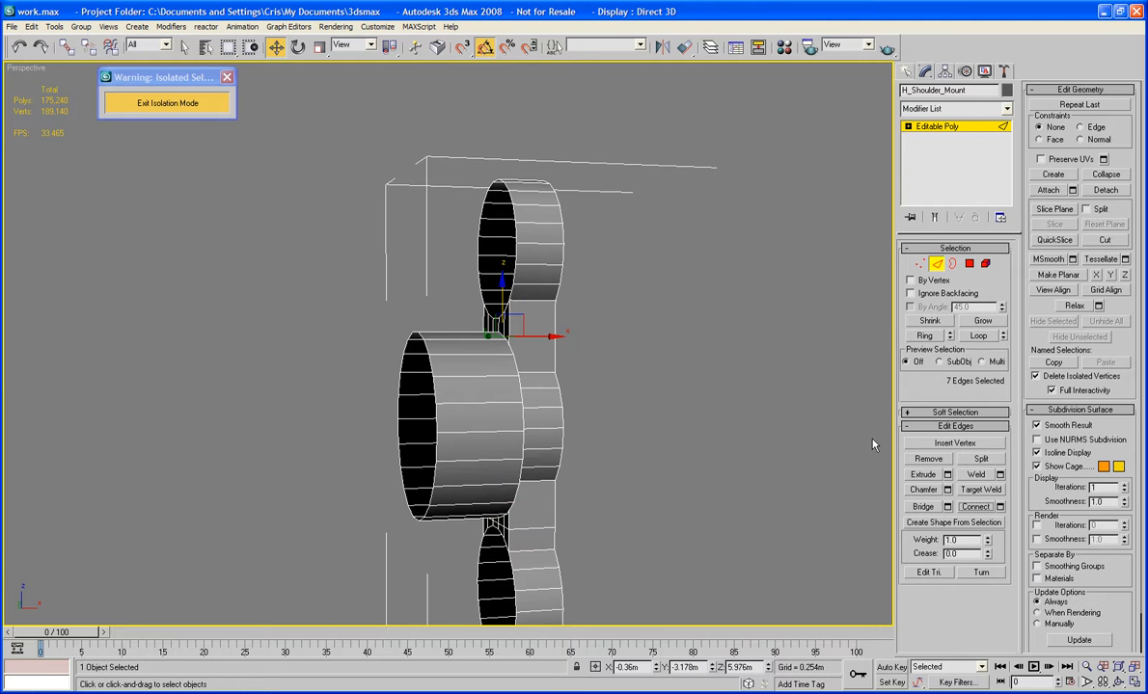
pyautogui.moveTo(503, 299); pyautogui.dragTo(502, 274)
# Shift all vertices of the upper and lower rings, including the new bridge loops, inward along X to about -0.321 m.
pyautogui.click(921, 263)
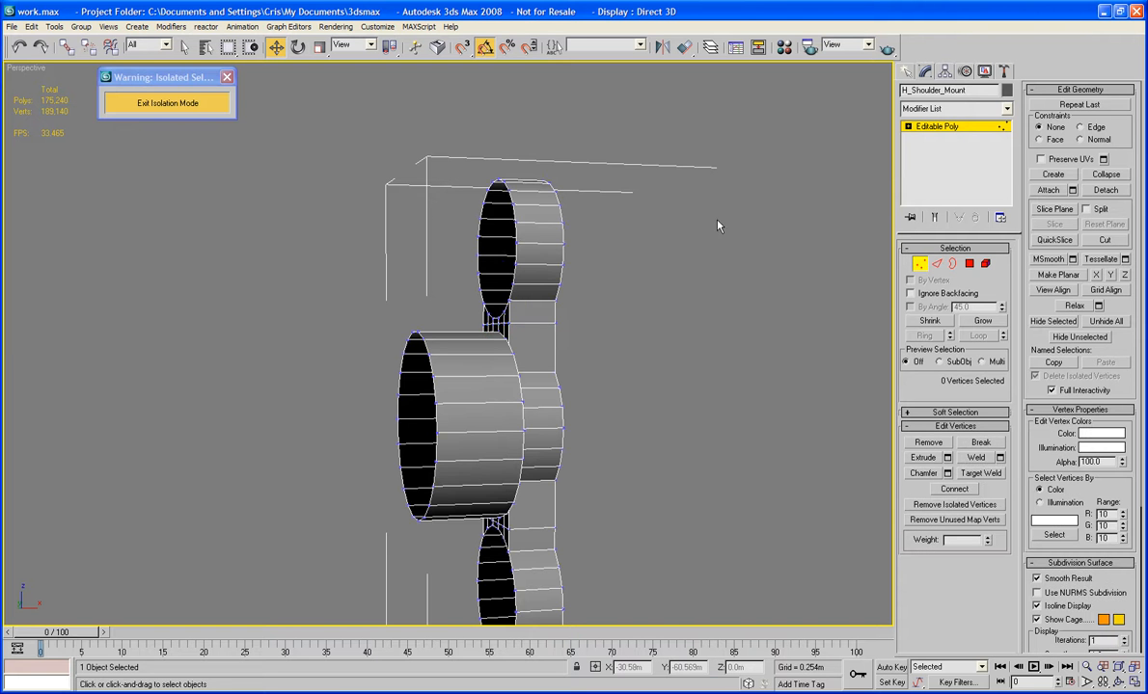
pyautogui.moveTo(718, 226)
pyautogui.keyDown('alt'); pyautogui.mouseDown(button='middle')
pyautogui.moveTo(784, 231)
pyautogui.moveTo(717, 226)
pyautogui.mouseUp(button='middle'); pyautogui.keyUp('alt')
pyautogui.moveTo(661, 136); pyautogui.dragTo(461, 247)
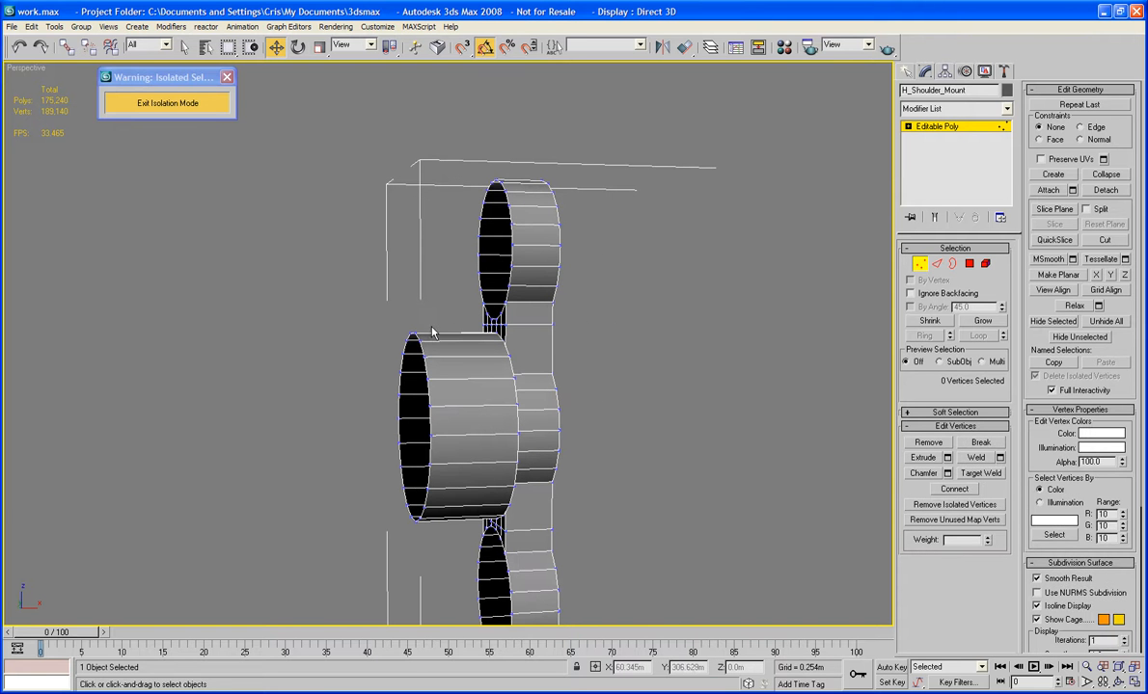
pyautogui.moveTo(610, 551); pyautogui.dragTo(610, 416, button='middle')
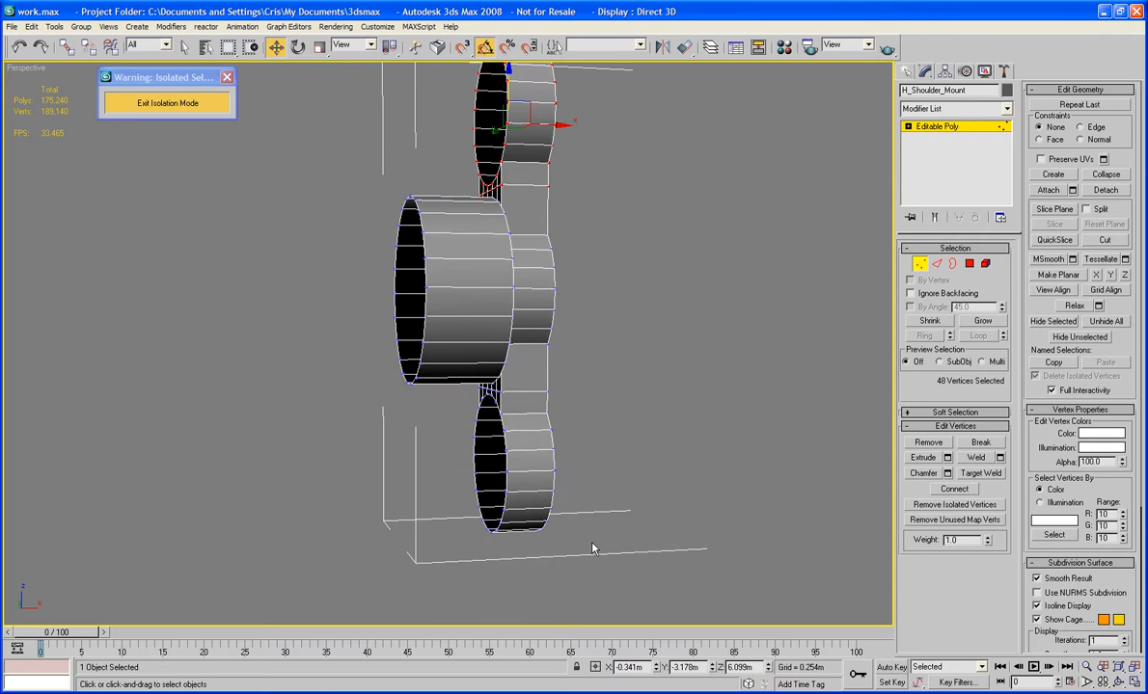
pyautogui.keyDown('alt'); pyautogui.moveTo(592, 548); pyautogui.dragTo(594, 541, button='middle'); pyautogui.keyUp('alt')
pyautogui.keyDown('ctrl'); pyautogui.moveTo(600, 579); pyautogui.dragTo(434, 432); pyautogui.keyUp('ctrl')
pyautogui.keyDown('ctrl'); pyautogui.moveTo(432, 384); pyautogui.dragTo(430, 384); pyautogui.keyUp('ctrl')
pyautogui.keyDown('alt'); pyautogui.moveTo(598, 439); pyautogui.dragTo(527, 439, button='middle'); pyautogui.keyUp('alt')
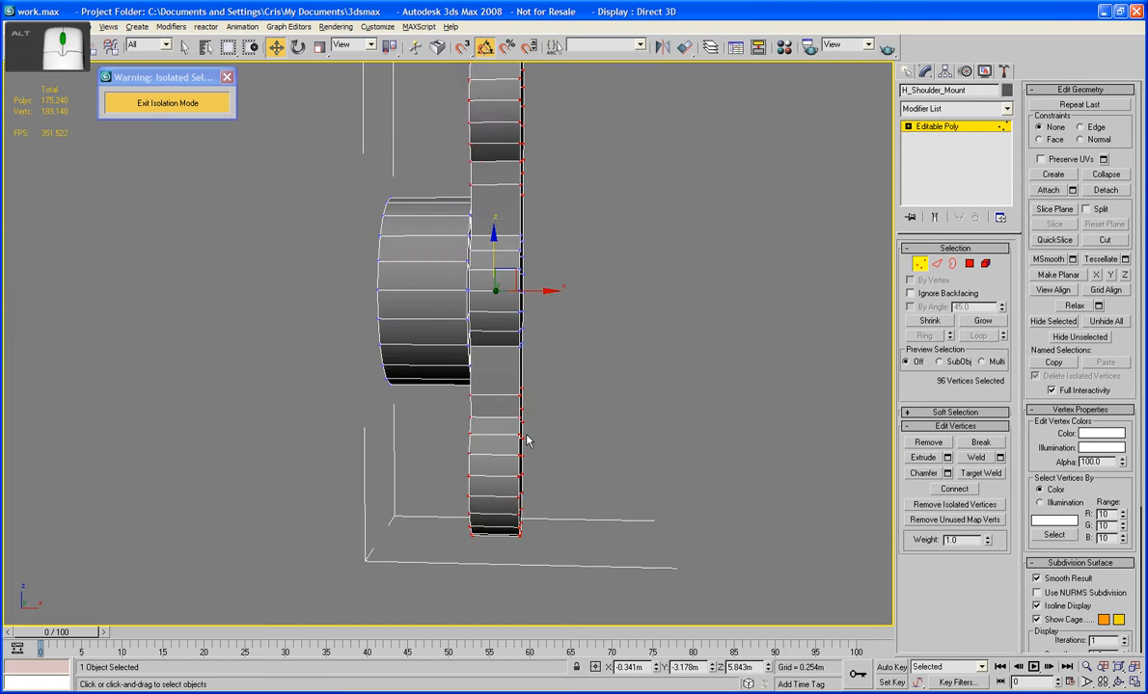
pyautogui.moveTo(538, 291); pyautogui.dragTo(559, 290)
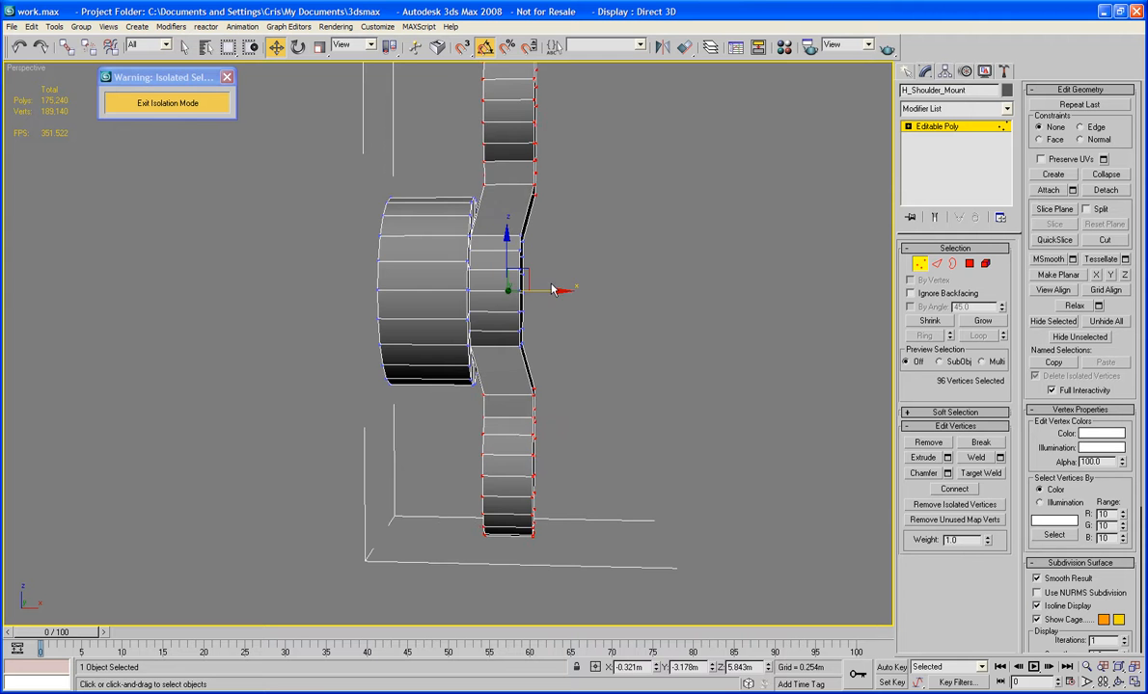
# Move the central narrow ring's 14 inner rim vertices along X to about -0.28 m, flush with the upper and lower rings.
pyautogui.moveTo(558, 290)
pyautogui.keyDown('alt'); pyautogui.mouseDown(button='middle')
pyautogui.moveTo(513, 299)
pyautogui.moveTo(564, 293)
pyautogui.mouseUp(button='middle'); pyautogui.keyUp('alt')
pyautogui.moveTo(529, 256); pyautogui.dragTo(574, 349)
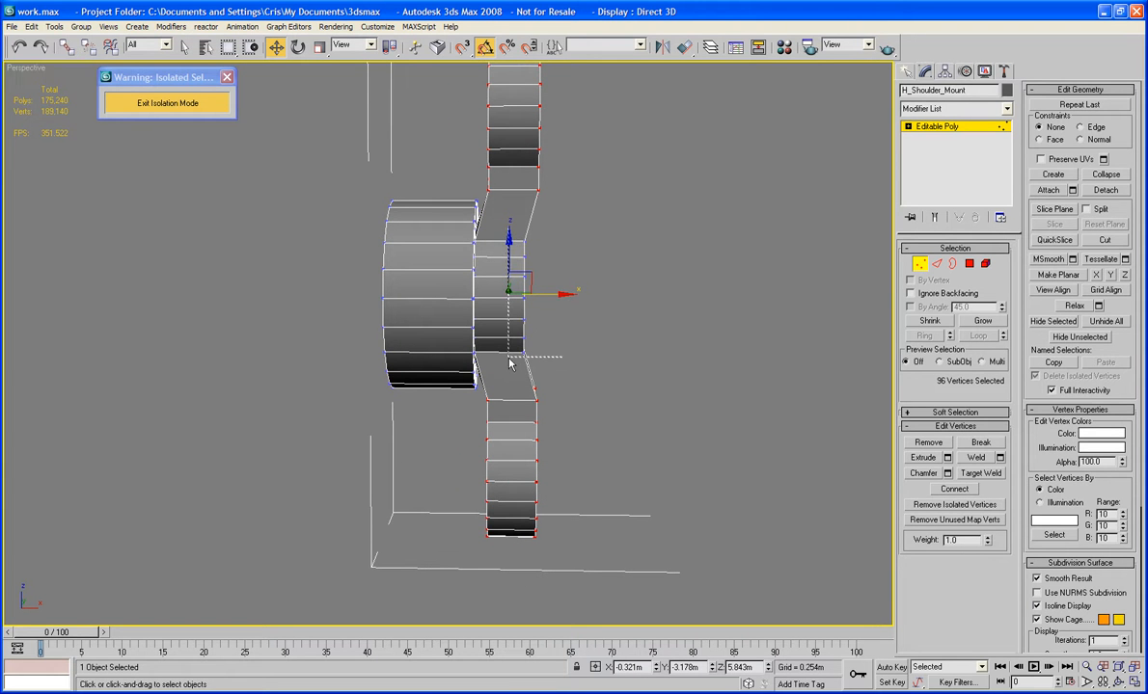
pyautogui.moveTo(571, 295); pyautogui.dragTo(583, 308)
pyautogui.press('f')
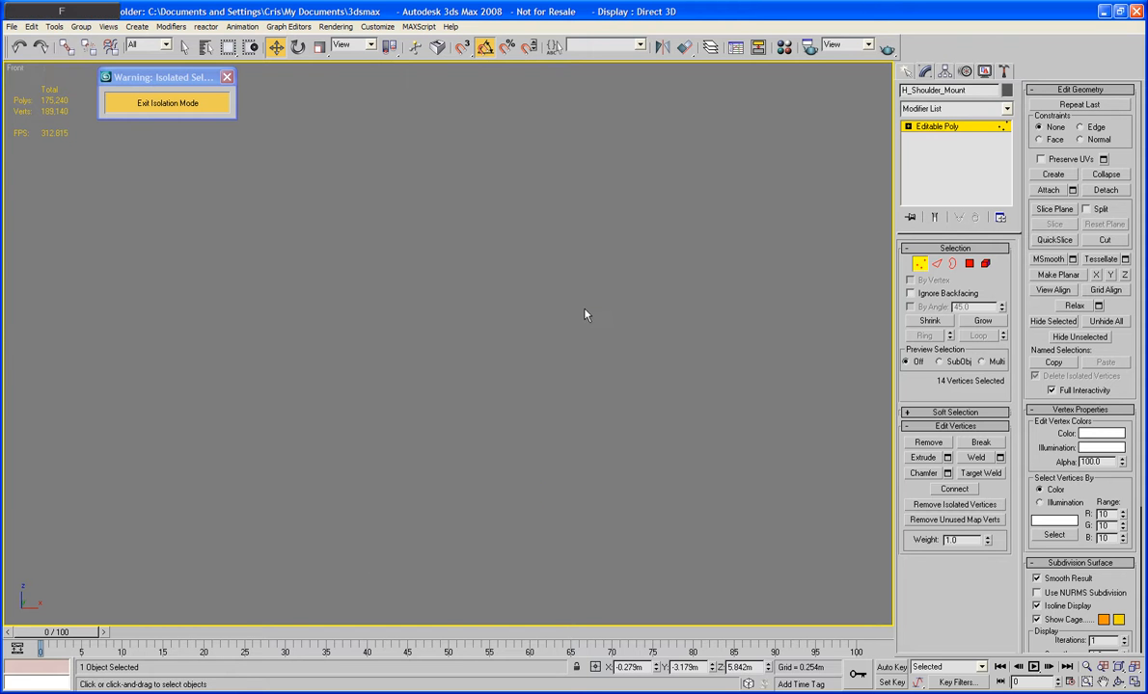
pyautogui.press('z')
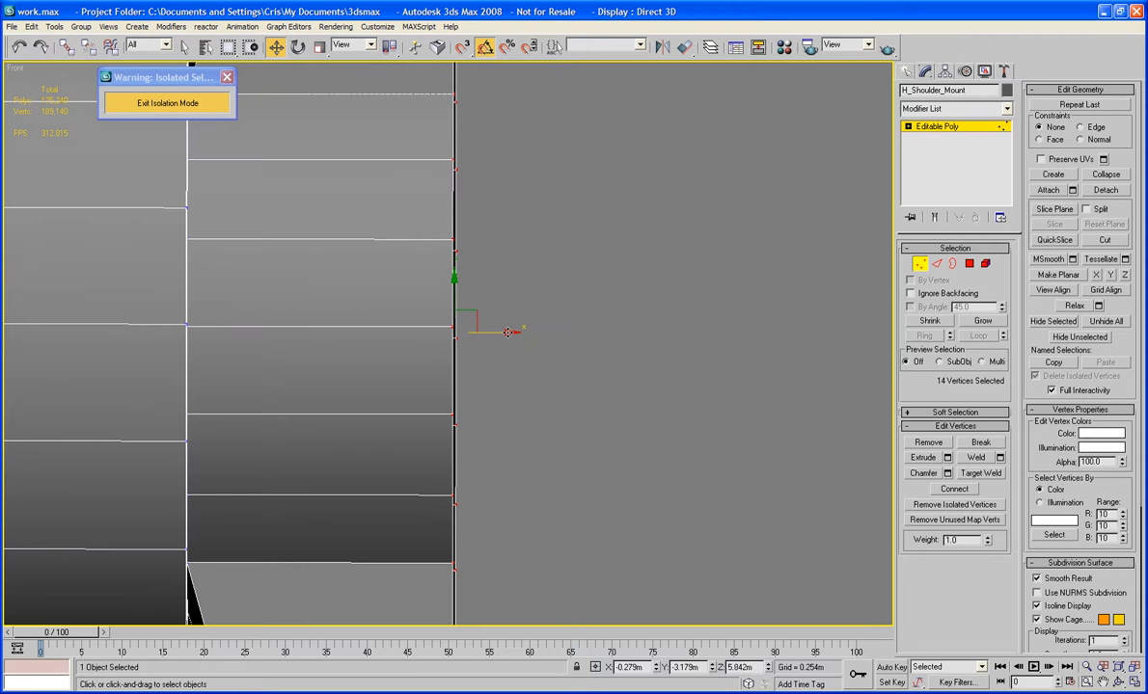
pyautogui.moveTo(507, 332); pyautogui.dragTo(503, 330)
pyautogui.scroll(-3, 505, 337)
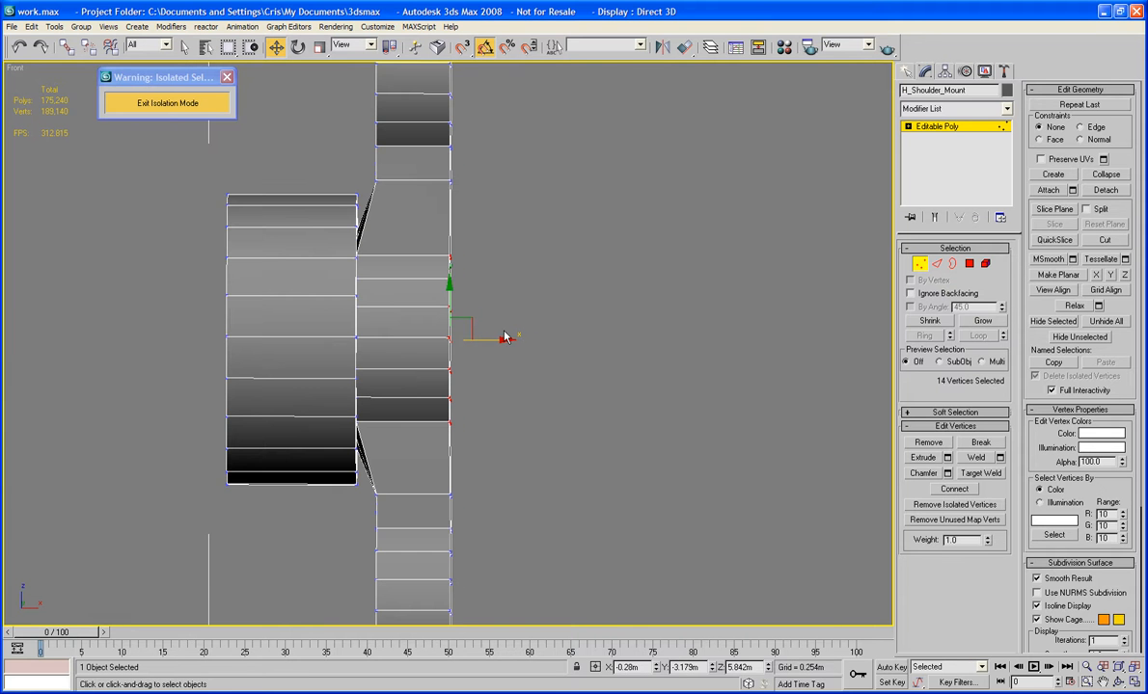
pyautogui.click(591, 306)
# Flatten the open inner border of the three-ring mount by scaling it down along the X axis.
pyautogui.press('p')
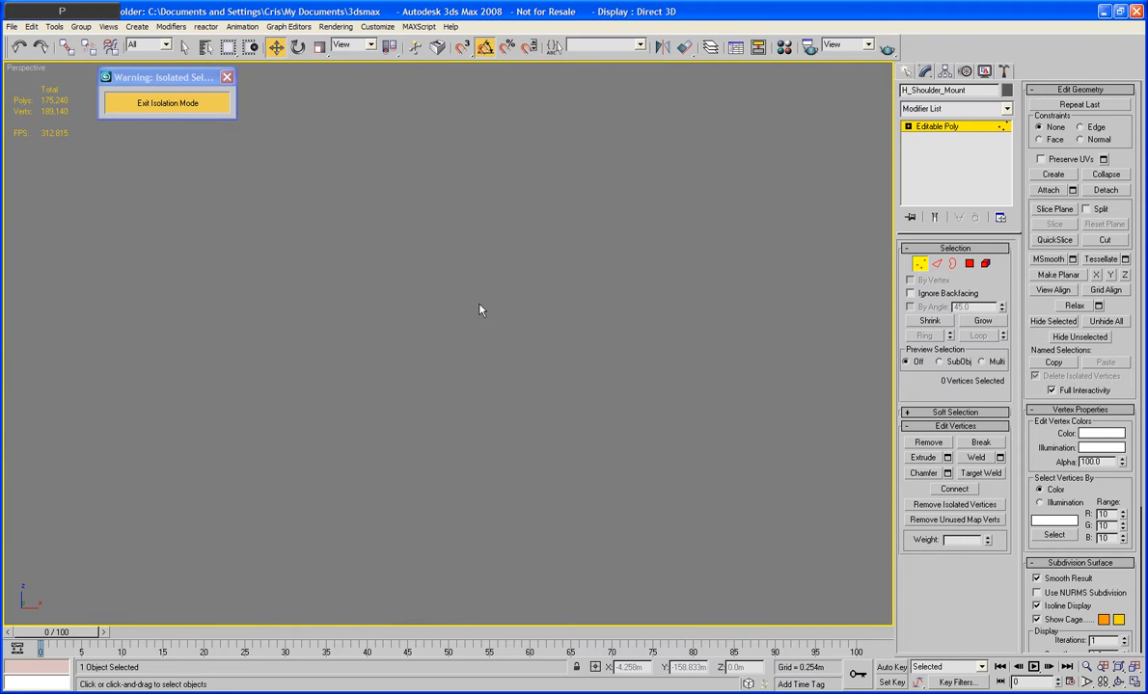
pyautogui.press('z')
pyautogui.keyDown('alt'); pyautogui.moveTo(435, 311); pyautogui.dragTo(426, 347, button='middle'); pyautogui.keyUp('alt')
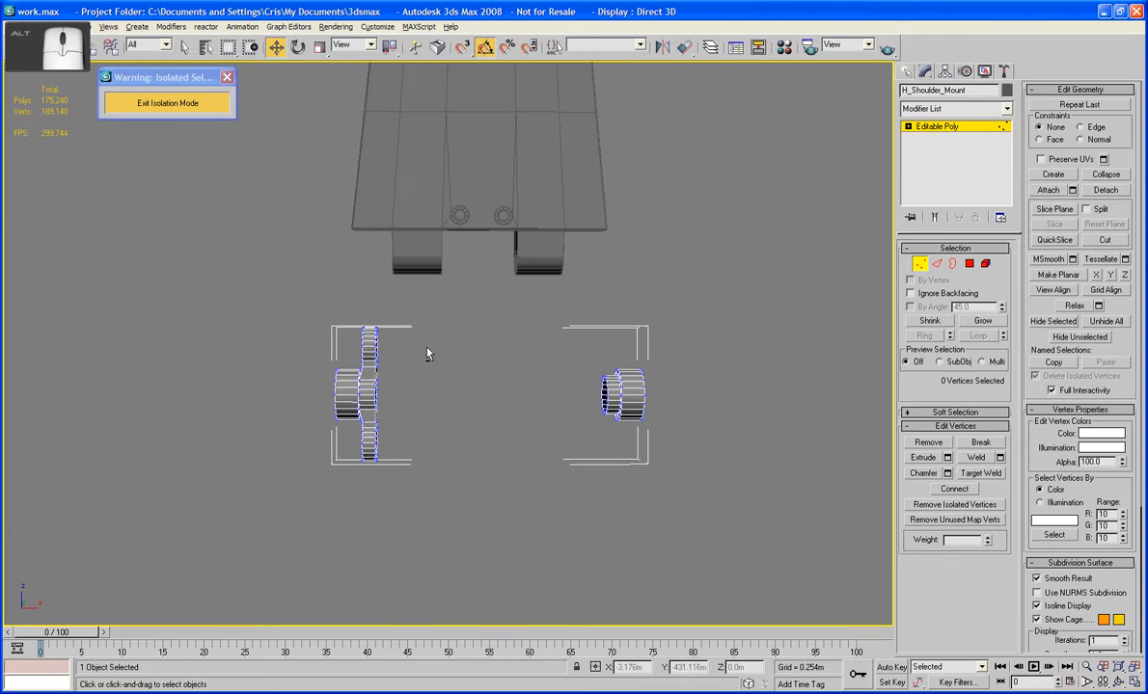
pyautogui.click(918, 265)
pyautogui.moveTo(625, 348); pyautogui.dragTo(610, 341, button='middle')
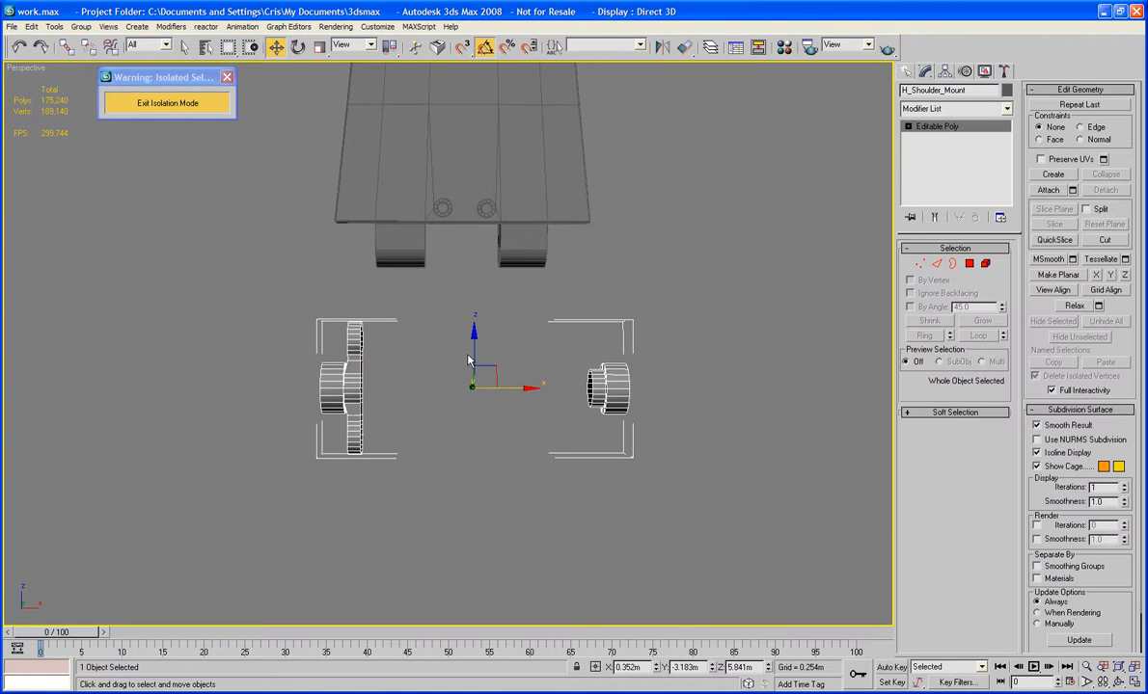
pyautogui.click(952, 264)
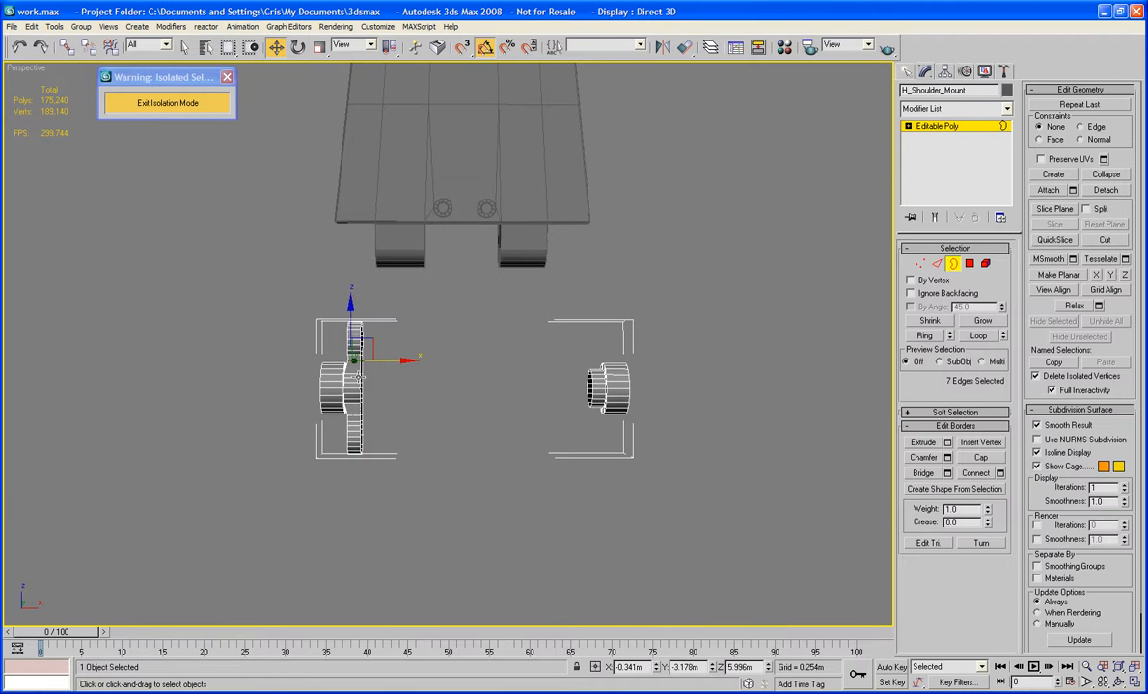
pyautogui.click(358, 378)
pyautogui.click(319, 46)
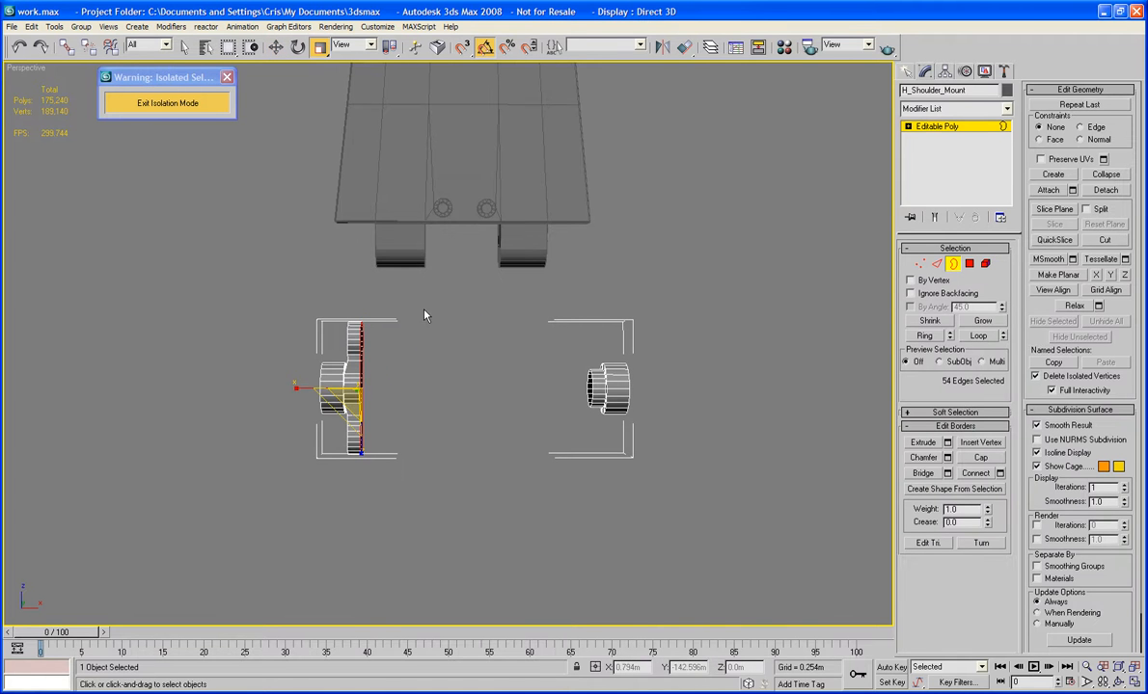
pyautogui.moveTo(297, 389); pyautogui.dragTo(1144, 446)
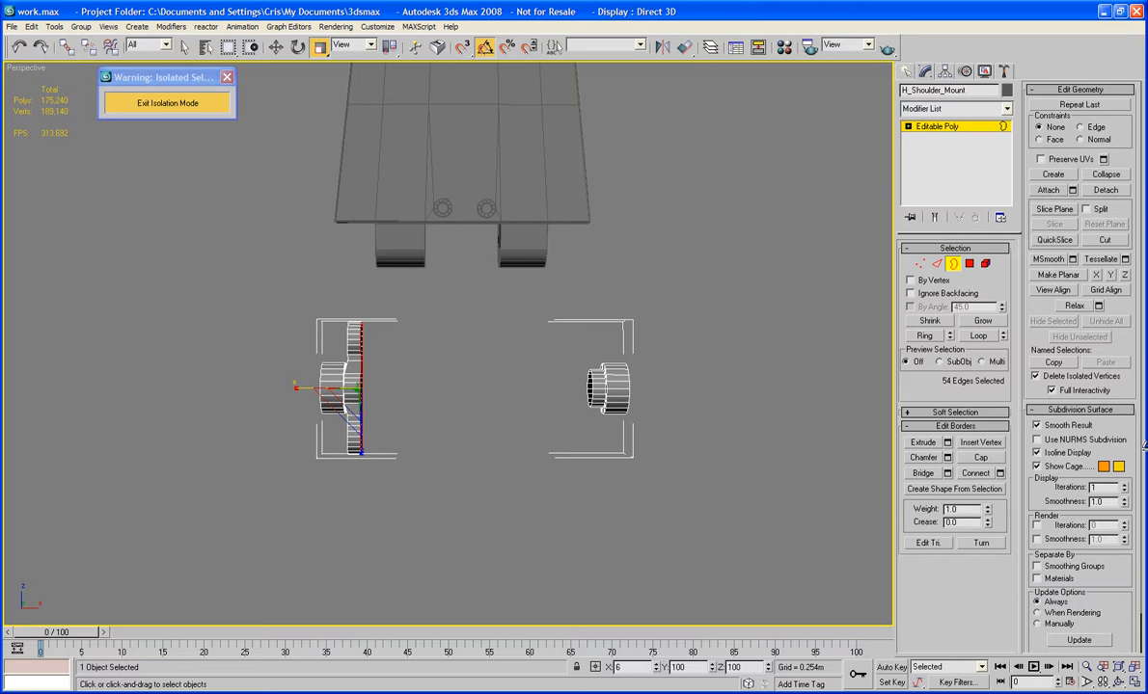
pyautogui.press('f')
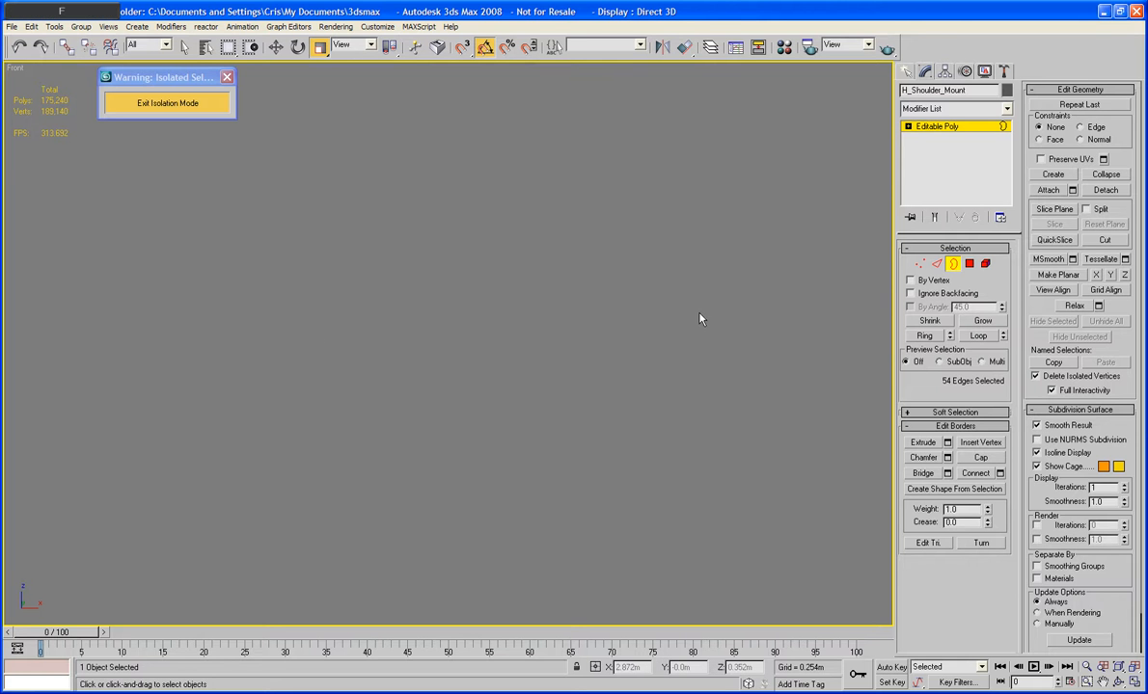
pyautogui.press('z')
pyautogui.click(574, 379)
# Create a cylinder about 0.588 m in radius and 0.2 m high between the two mounts, then shift it to X 0.324 m.
pyautogui.scroll(-5, 573, 379)
pyautogui.moveTo(644, 349); pyautogui.dragTo(580, 368, button='middle')
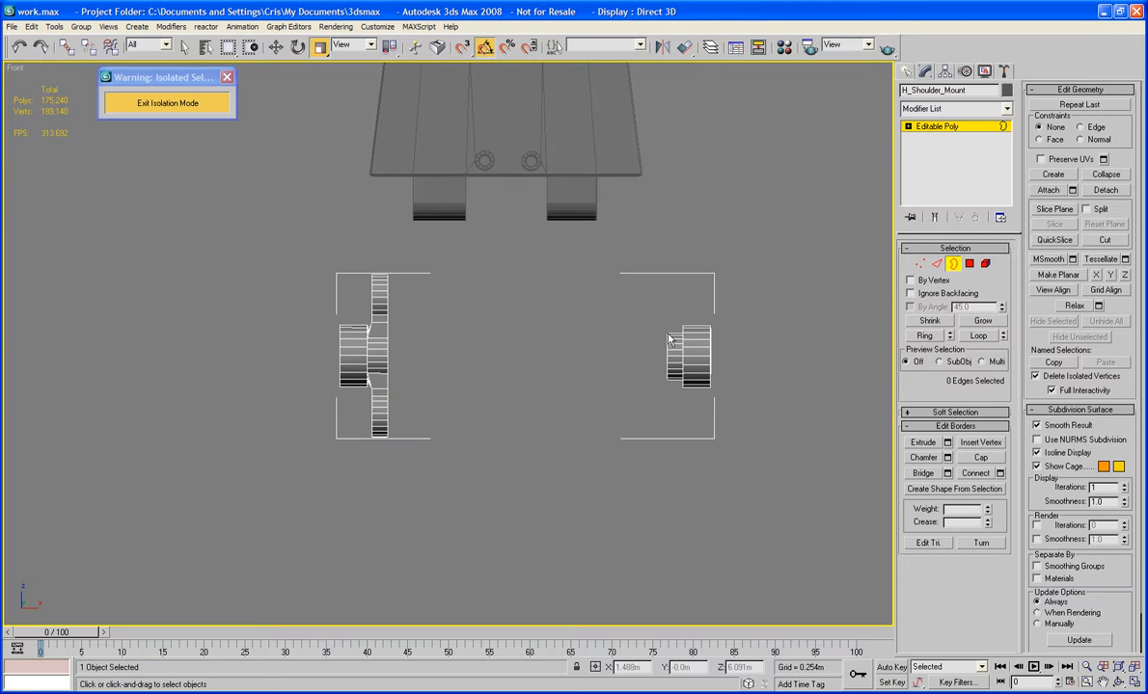
pyautogui.click(907, 73)
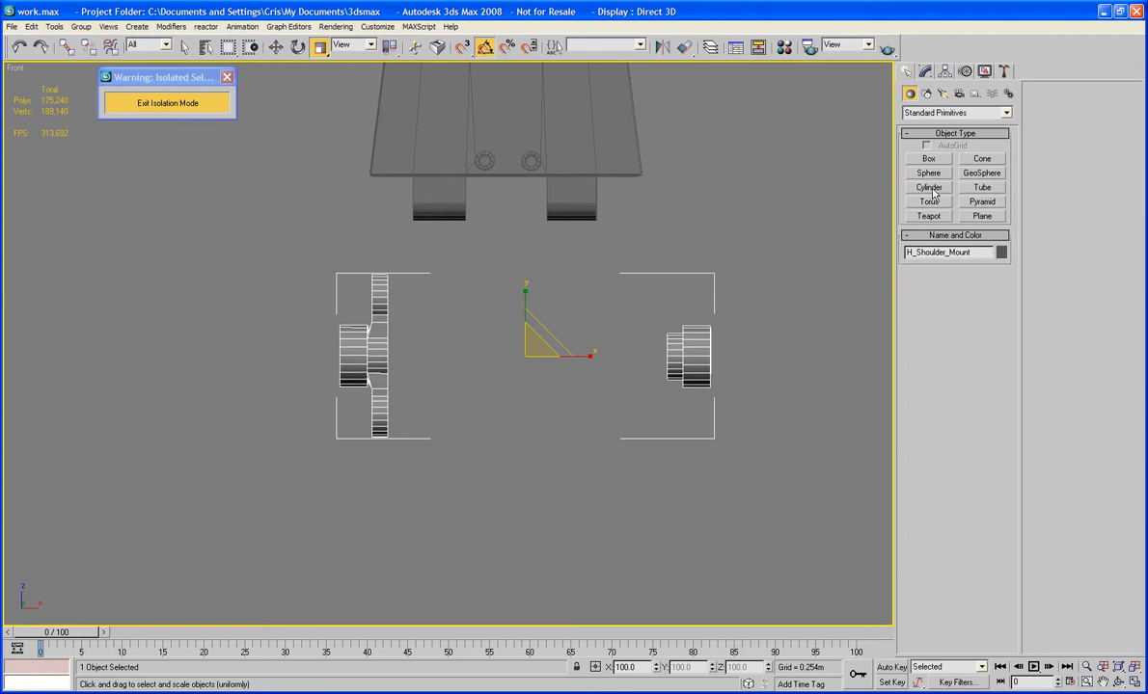
pyautogui.click(929, 188)
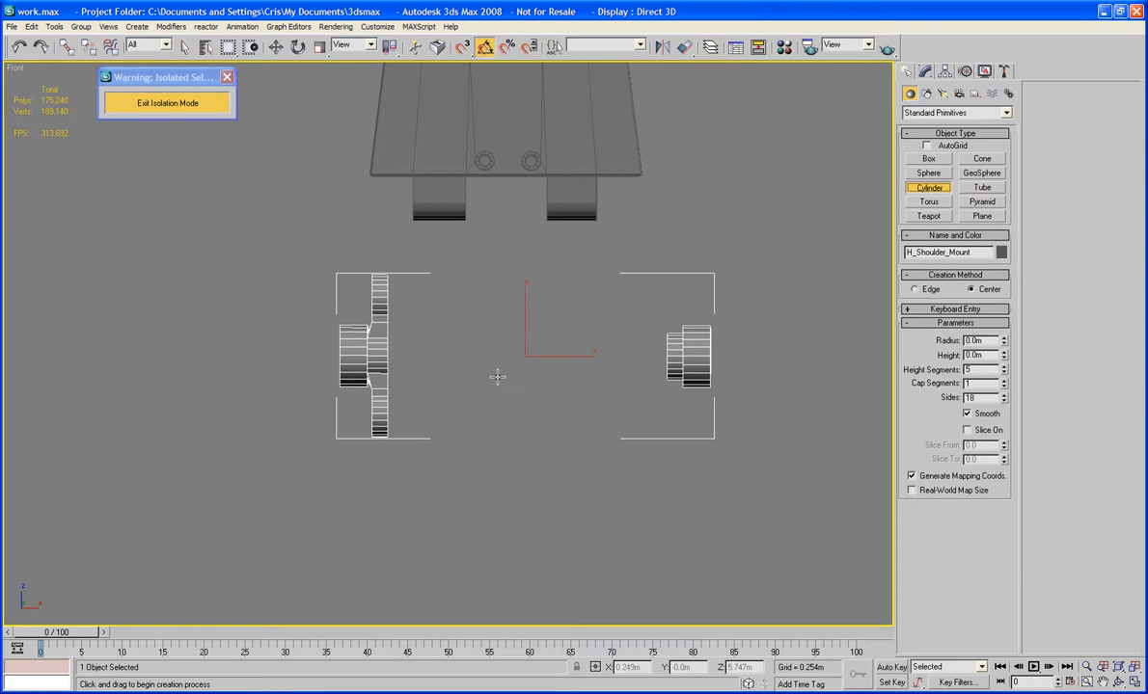
pyautogui.moveTo(526, 354); pyautogui.dragTo(525, 480)
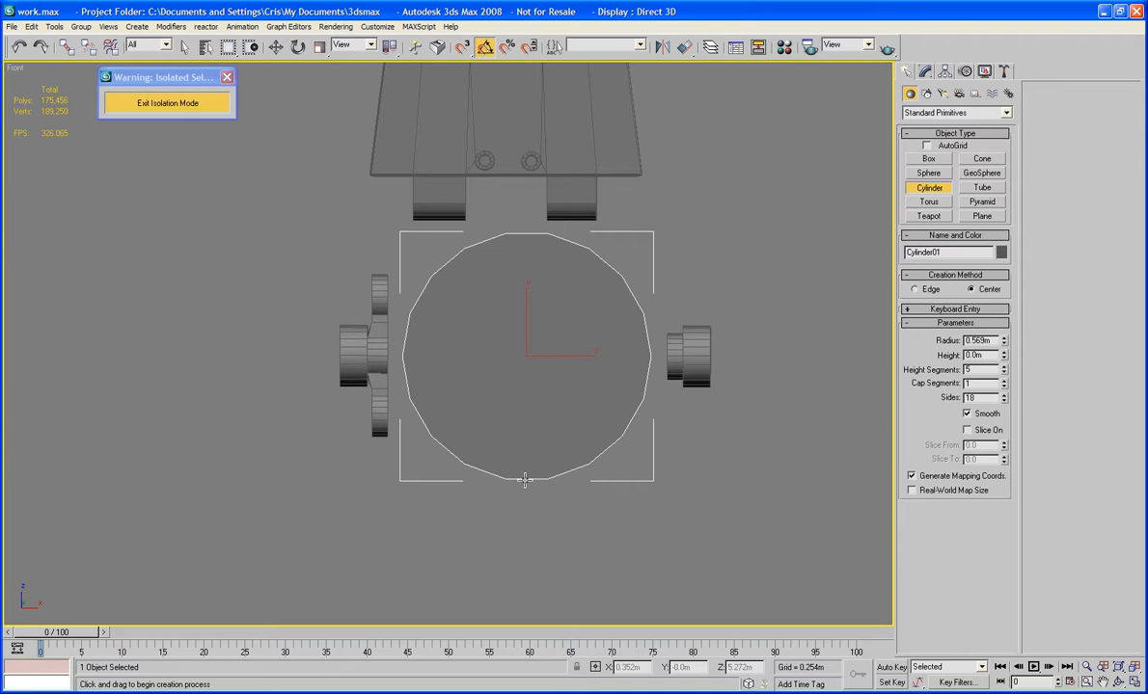
pyautogui.moveTo(525, 479); pyautogui.dragTo(526, 484)
pyautogui.click(524, 440)
pyautogui.press('w')
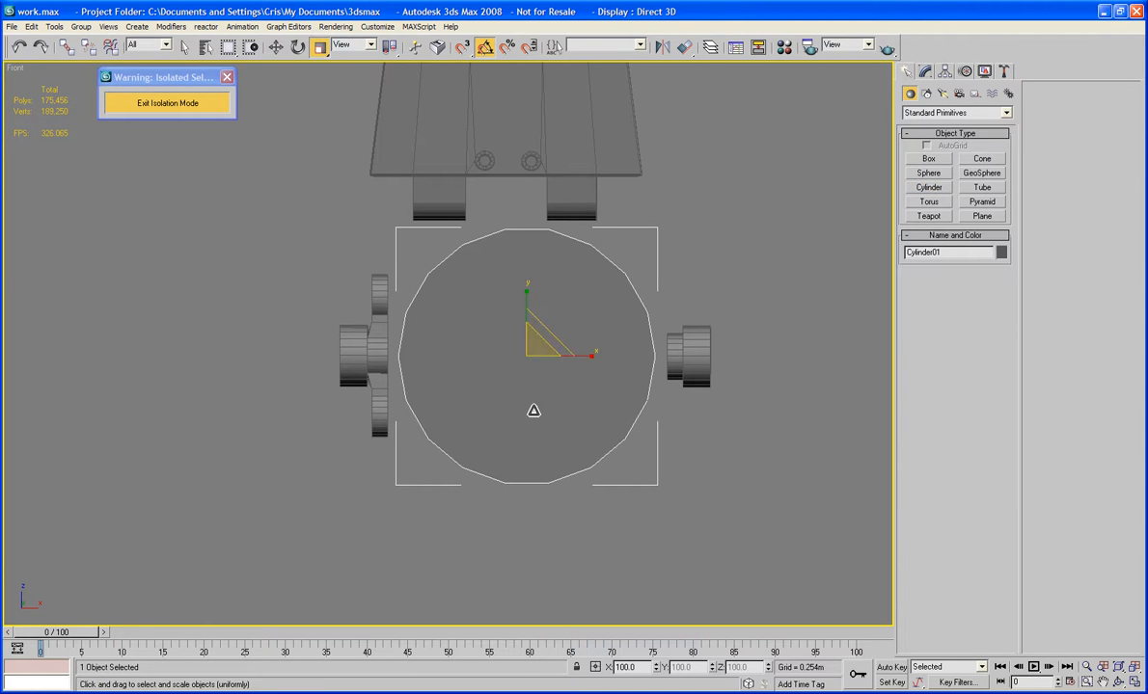
pyautogui.moveTo(571, 358); pyautogui.dragTo(566, 358)
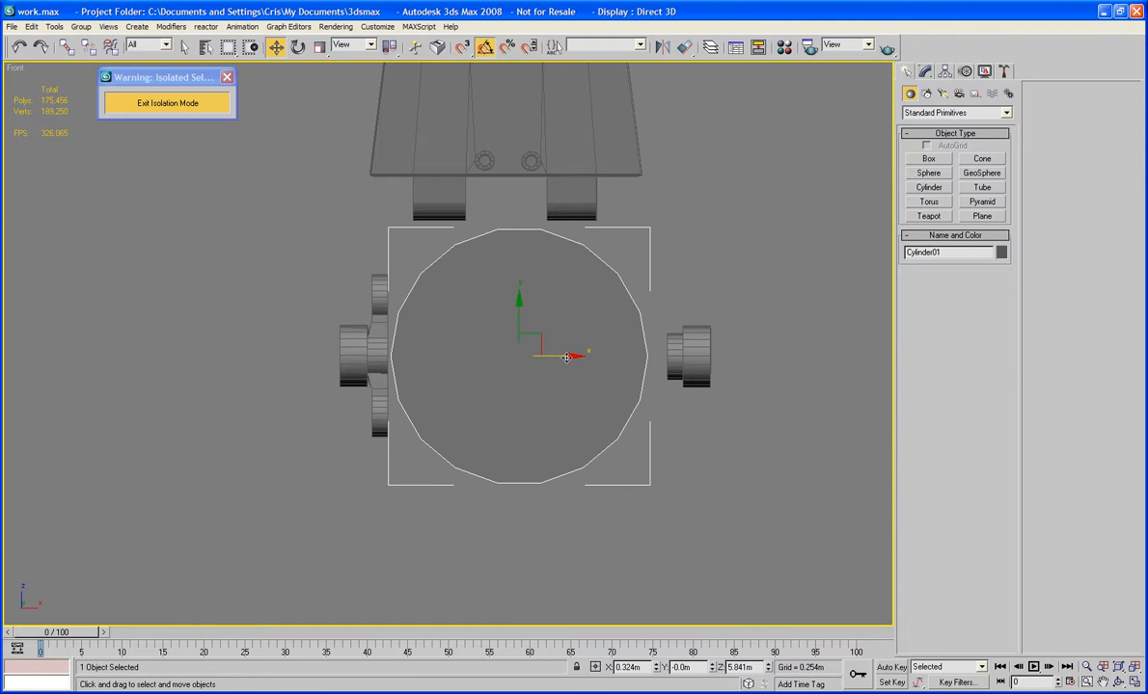
# Give the cylinder 20 sides, one height segment and one cap segment, and convert it to an Editable Poly.
pyautogui.click(928, 73)
pyautogui.moveTo(635, 309); pyautogui.dragTo(625, 354, button='middle')
pyautogui.click(1003, 306)
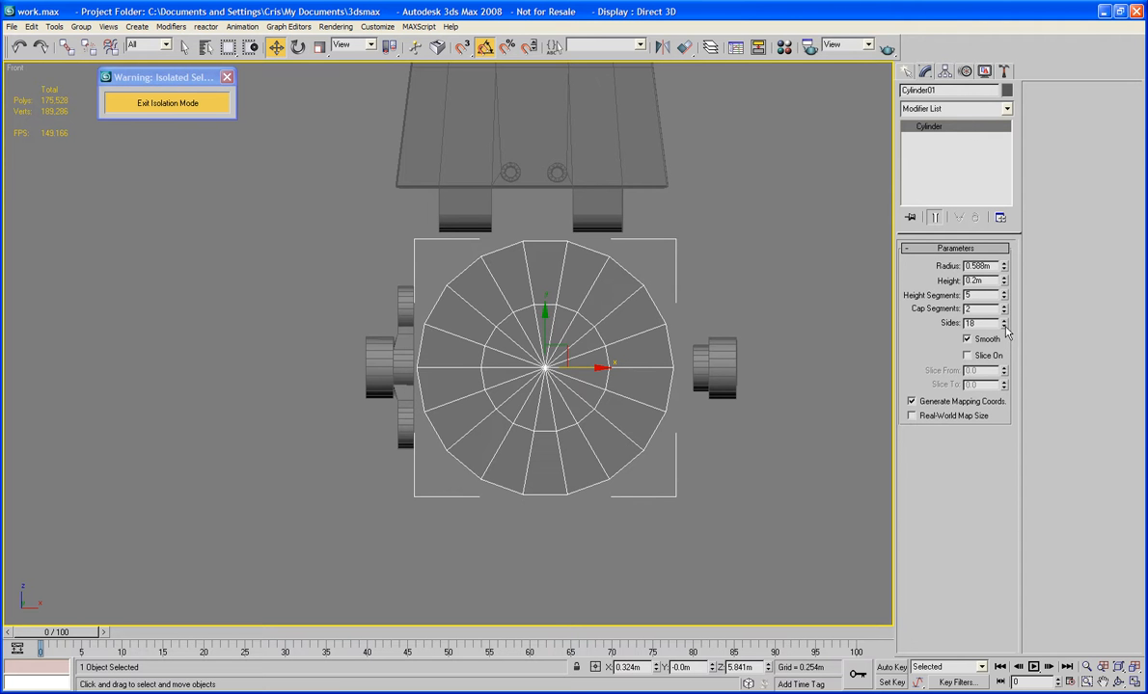
pyautogui.moveTo(1004, 330); pyautogui.dragTo(1004, 375)
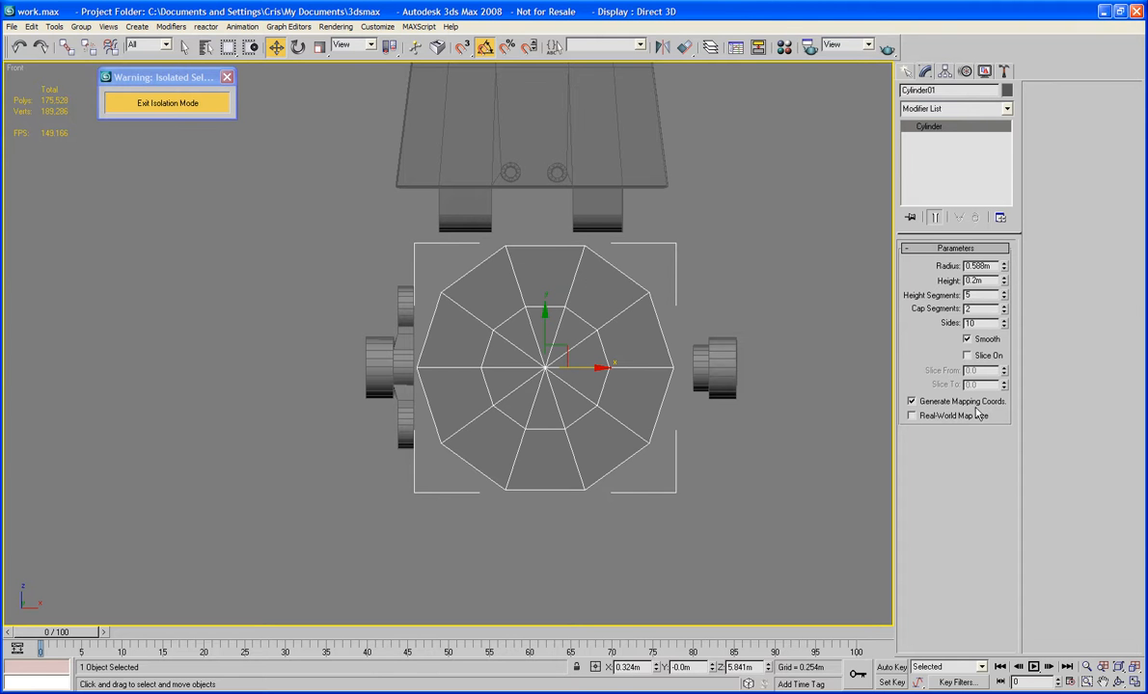
pyautogui.moveTo(1004, 328); pyautogui.dragTo(1004, 328)
pyautogui.click(1004, 328)
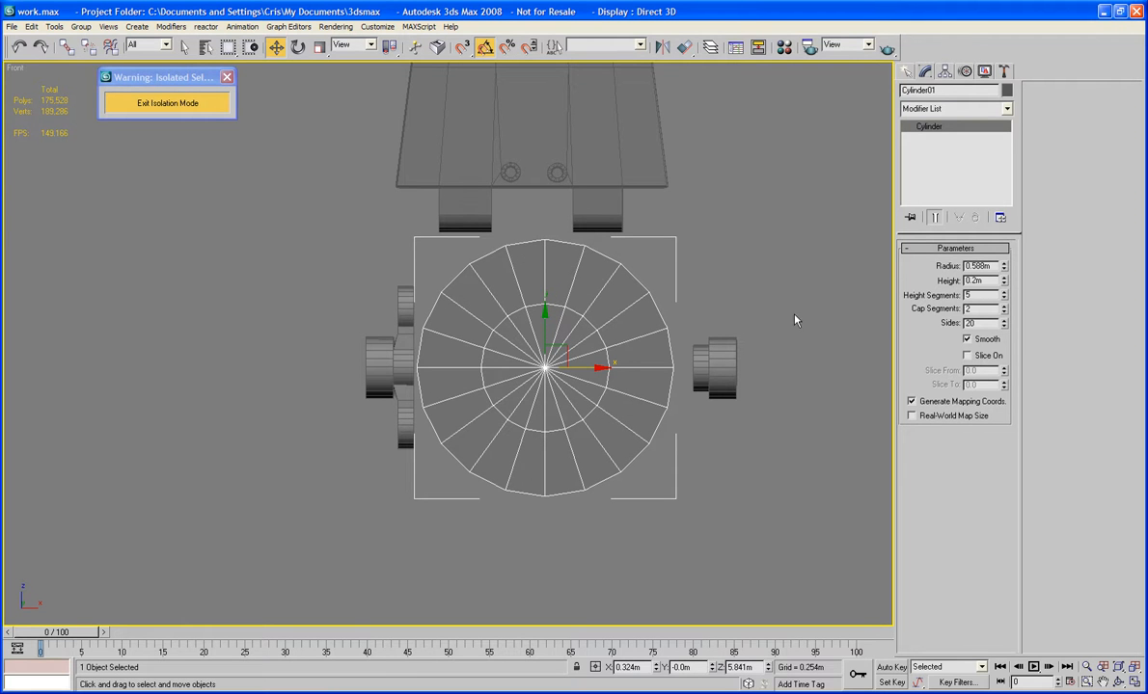
pyautogui.click(1004, 312)
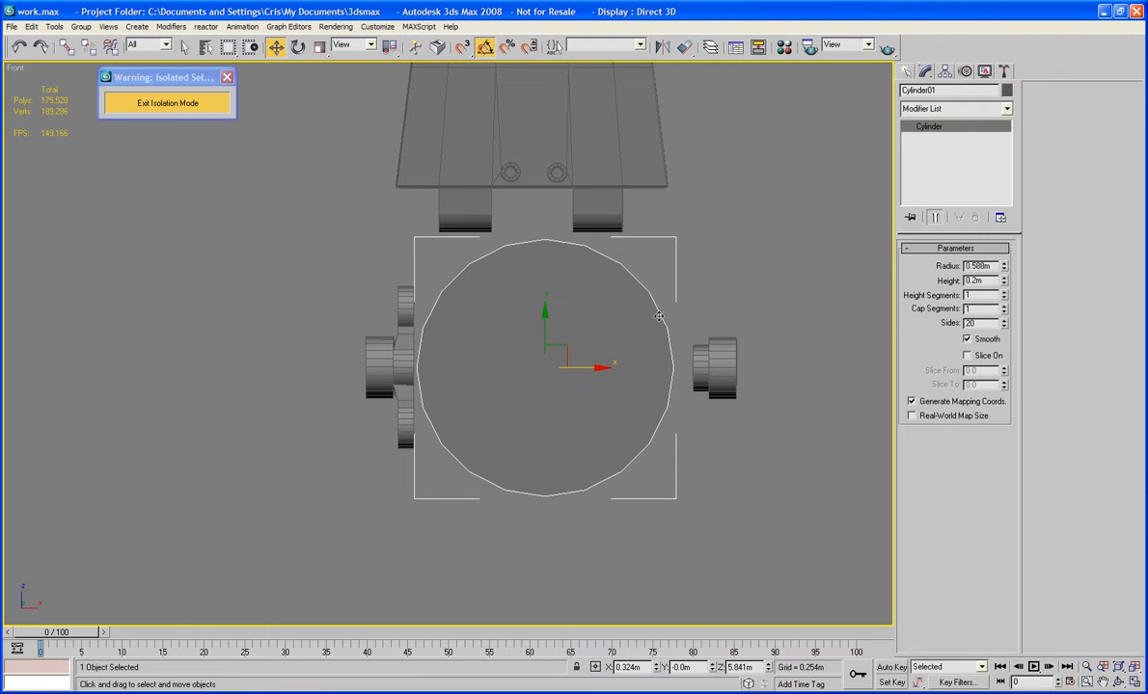
pyautogui.rightClick(640, 318)
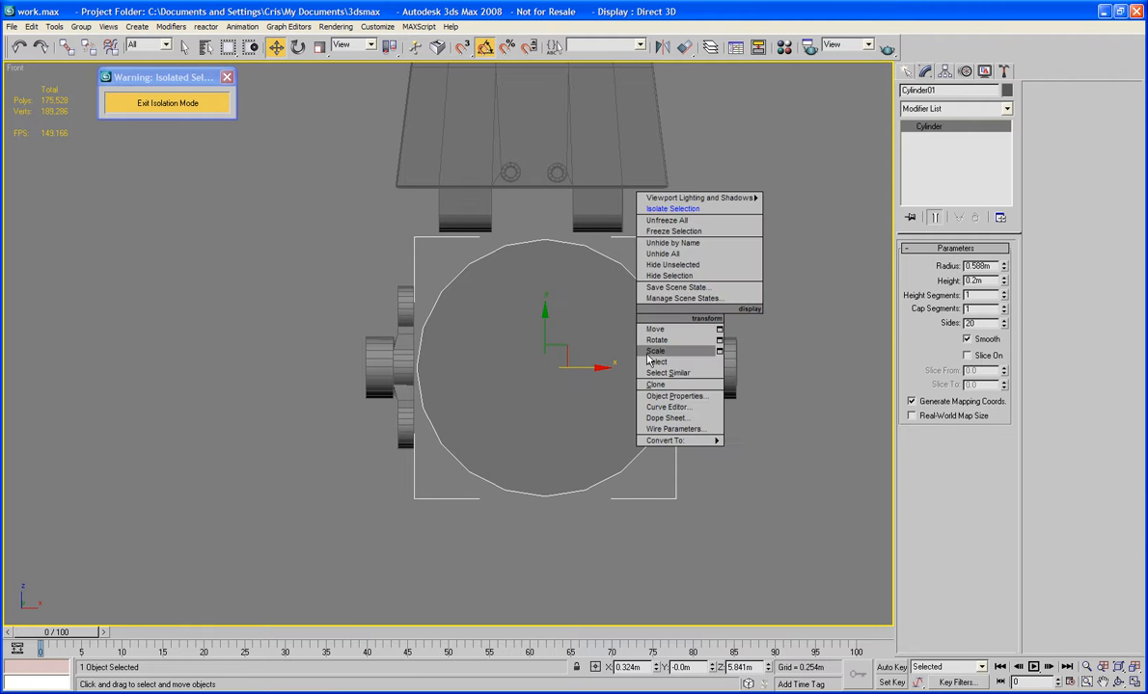
pyautogui.moveTo(679, 445)
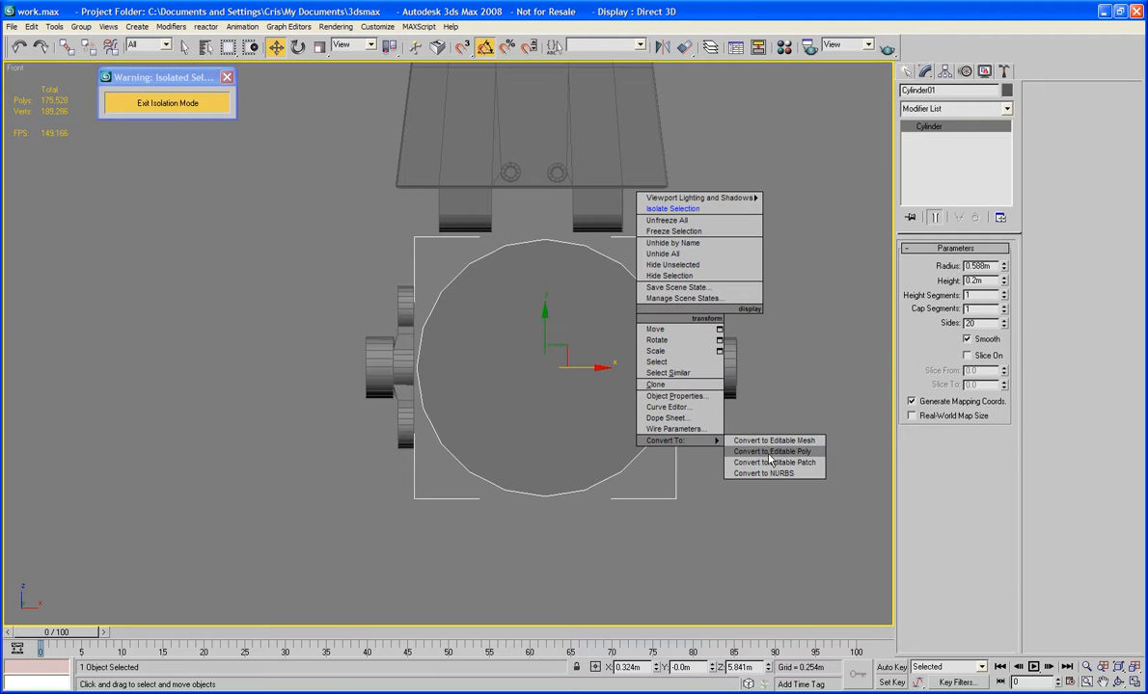
pyautogui.click(769, 454)
# Move the cylinder along Y to about -3.116 m so it sits between the shoulder mounts.
pyautogui.press('p')
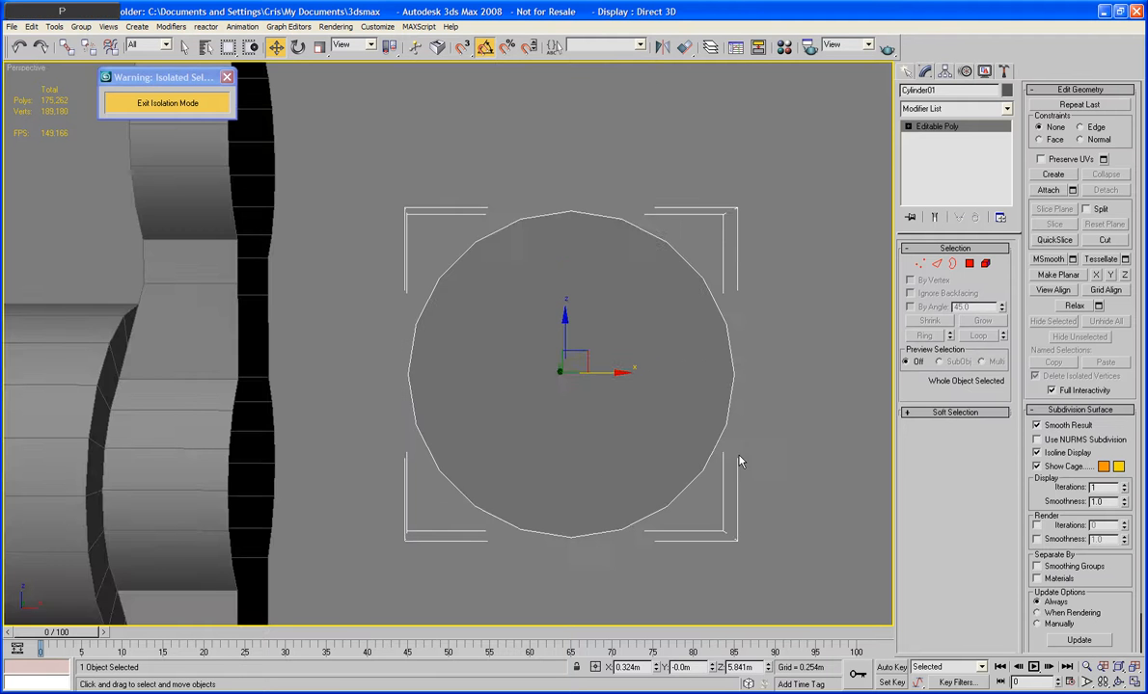
pyautogui.press('z')
pyautogui.keyDown('alt'); pyautogui.moveTo(608, 448); pyautogui.dragTo(640, 441, button='middle'); pyautogui.keyUp('alt')
pyautogui.scroll(-5, 664, 461)
pyautogui.moveTo(414, 334); pyautogui.dragTo(590, 385)
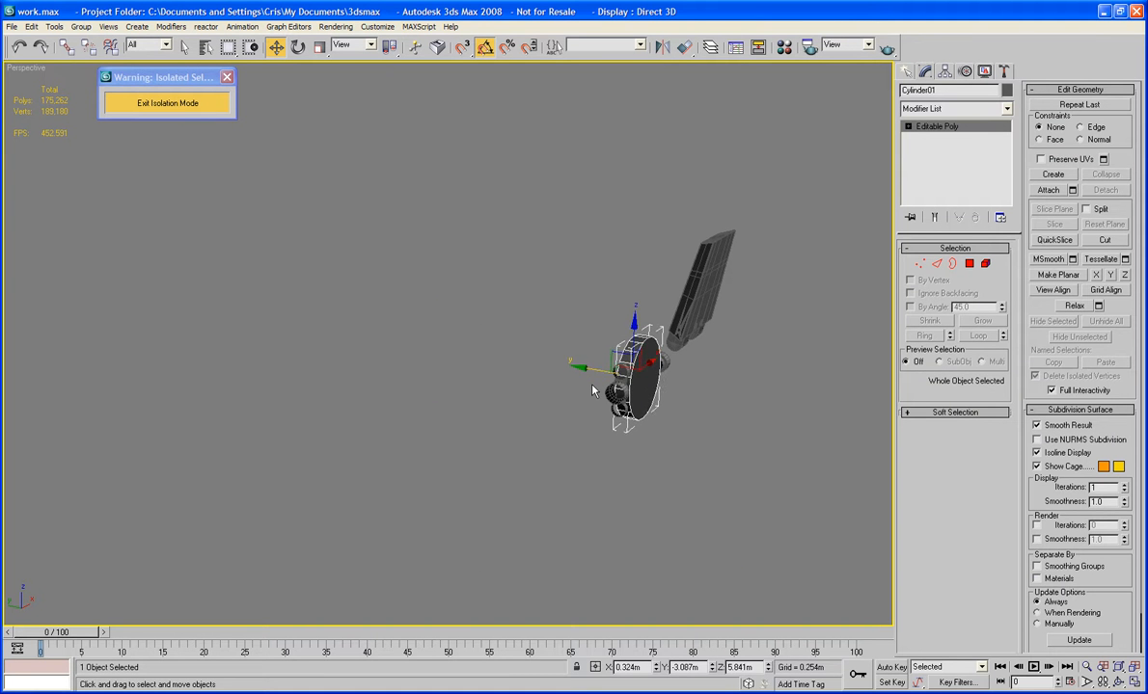
pyautogui.click(592, 389)
pyautogui.click(595, 388)
# Select the cylinder's front cap polygon, invert the selection and delete every other polygon so only the flat disc is left.
pyautogui.keyDown('alt'); pyautogui.moveTo(596, 369); pyautogui.dragTo(516, 291, button='middle'); pyautogui.keyUp('alt')
pyautogui.press('z')
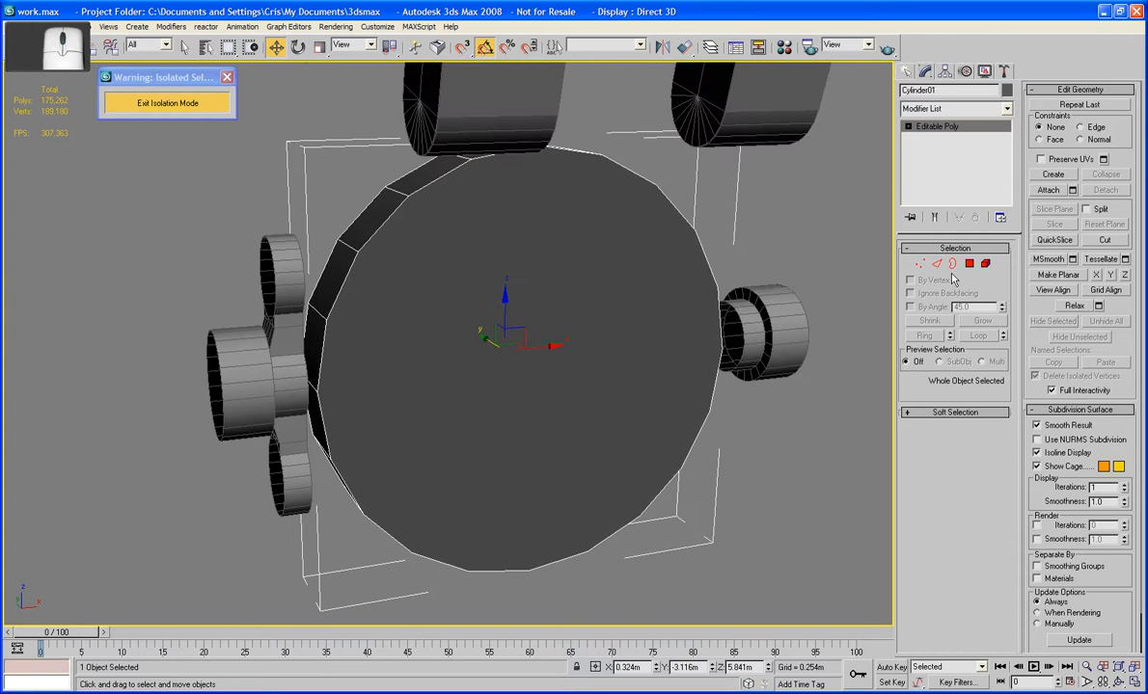
pyautogui.press('4')
pyautogui.click(524, 336)
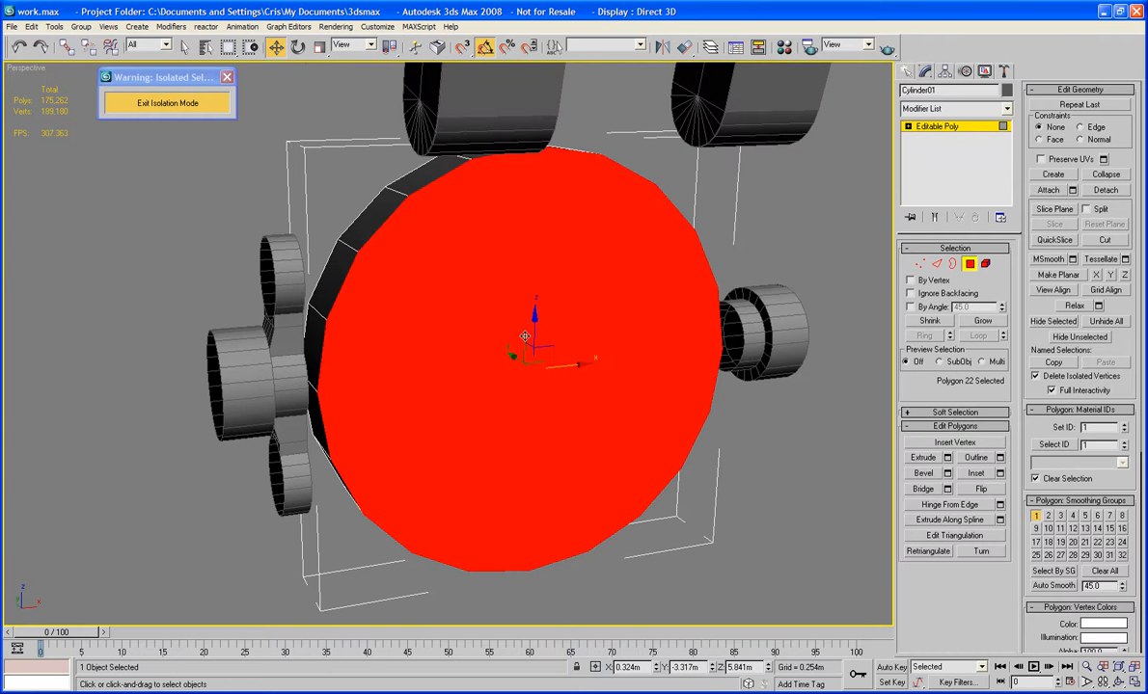
pyautogui.hotkey('ctrl', 'i')
pyautogui.press('Delete')
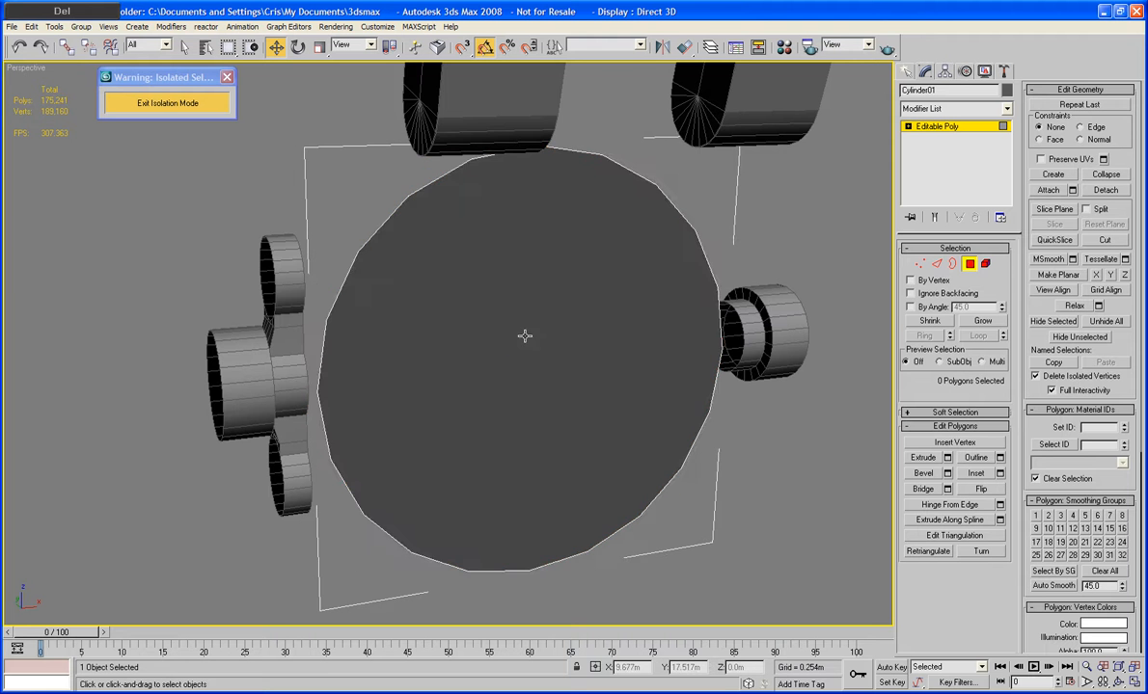
# Move the disc polygon to about X 0.311 m and Y -3.276 m so its edge meets the three-ring mount.
pyautogui.click(523, 336)
pyautogui.moveTo(479, 336)
pyautogui.keyDown('alt'); pyautogui.mouseDown(button='middle')
pyautogui.moveTo(453, 341)
pyautogui.moveTo(503, 373)
pyautogui.moveTo(475, 324)
pyautogui.mouseUp(button='middle'); pyautogui.keyUp('alt')
pyautogui.moveTo(476, 324); pyautogui.dragTo(473, 321)
pyautogui.keyDown('alt'); pyautogui.moveTo(472, 321); pyautogui.dragTo(579, 281, button='middle'); pyautogui.keyUp('alt')
pyautogui.scroll(4, 420, 293)
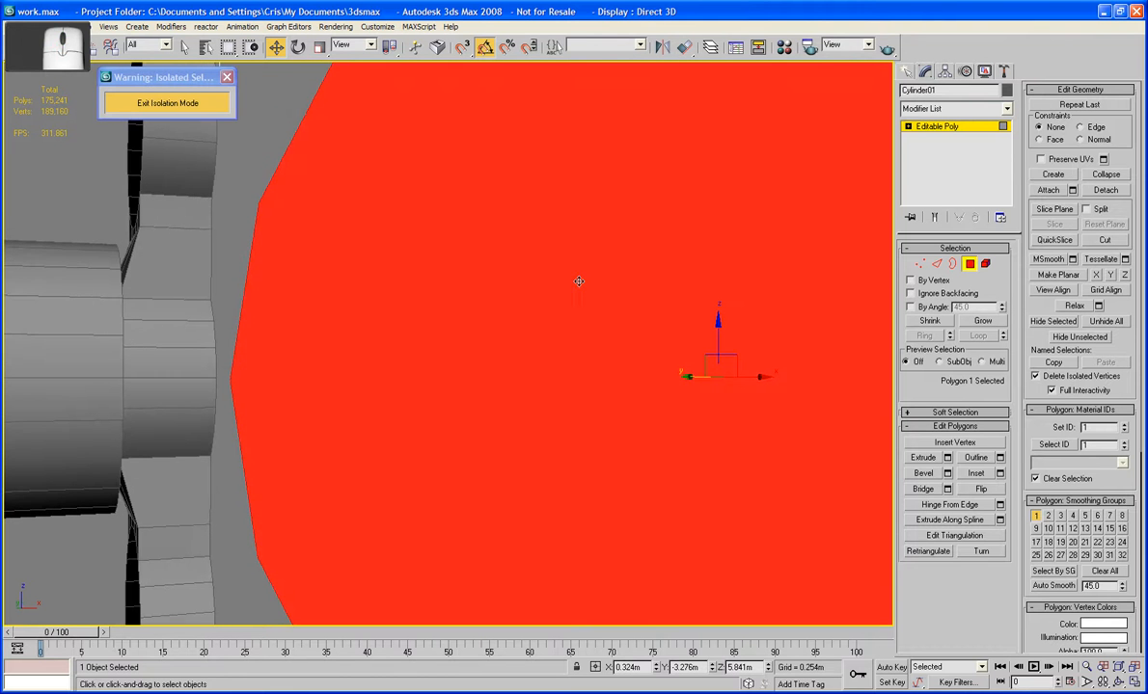
pyautogui.moveTo(739, 355); pyautogui.dragTo(719, 347)
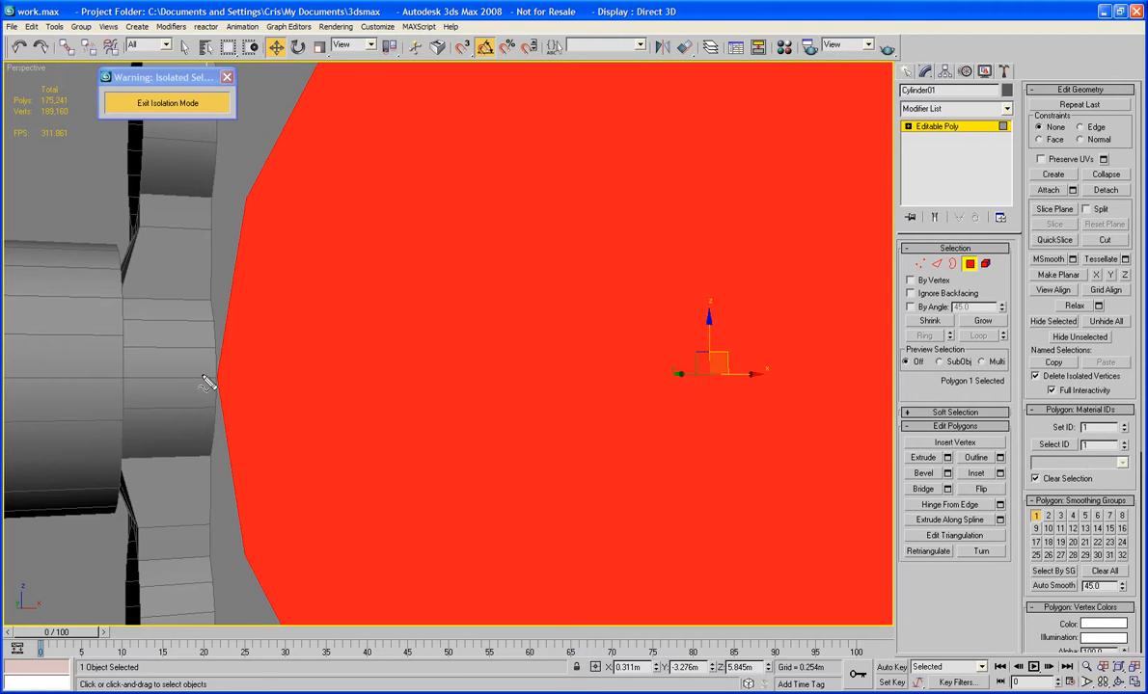
pyautogui.moveTo(233, 364)
pyautogui.mouseDown()
pyautogui.moveTo(215, 392)
pyautogui.moveTo(232, 371)
pyautogui.mouseUp()
pyautogui.press('Escape')
pyautogui.click(969, 264)
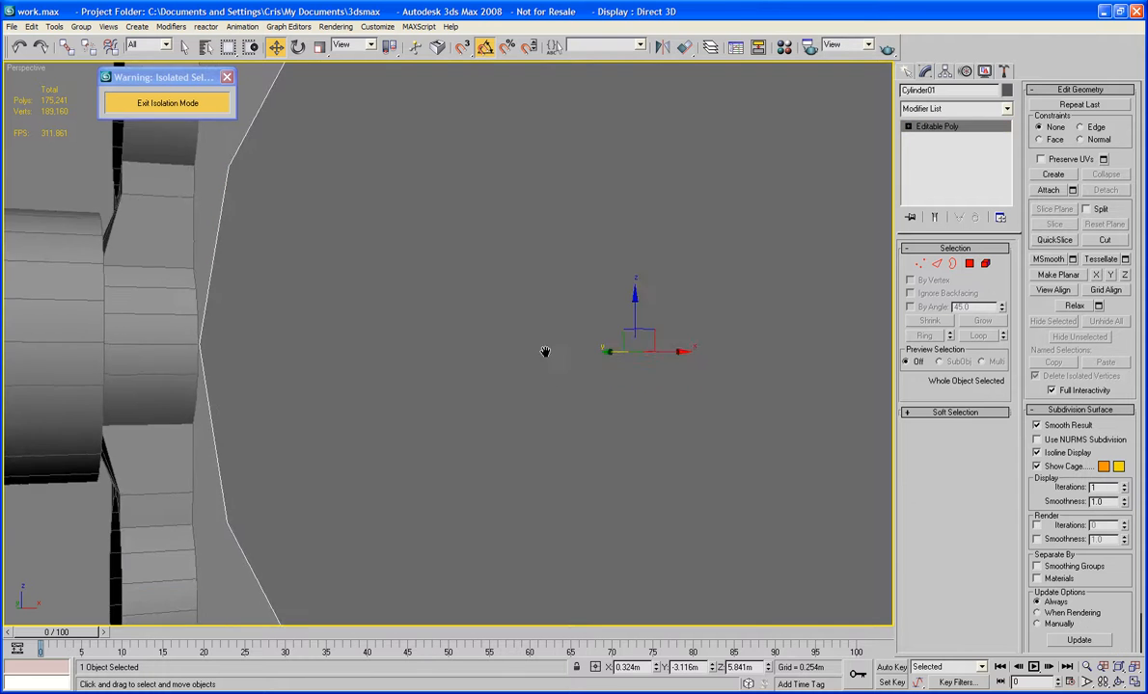
# Inset the disc polygon twice, making a narrow outer ring and a wider second ring around the centre face.
pyautogui.scroll(-5, 531, 342)
pyautogui.keyDown('alt'); pyautogui.moveTo(531, 342); pyautogui.dragTo(463, 345, button='middle'); pyautogui.keyUp('alt')
pyautogui.click(969, 265)
pyautogui.click(495, 351)
pyautogui.click(977, 473)
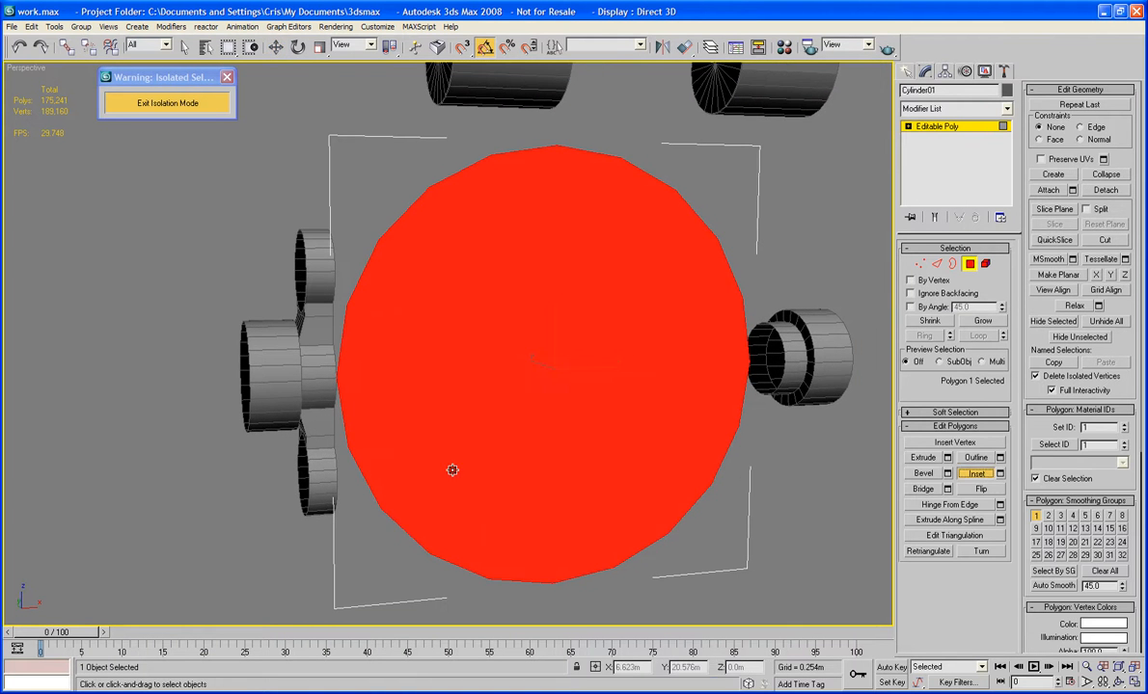
pyautogui.moveTo(450, 469); pyautogui.dragTo(408, 457)
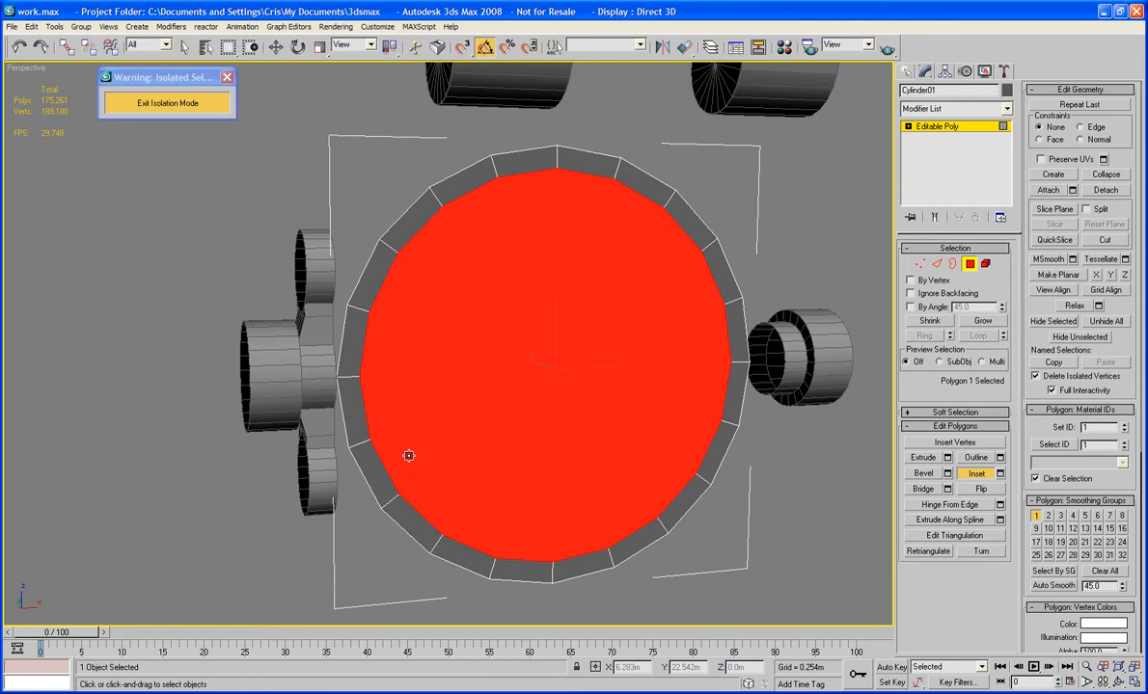
pyautogui.keyDown('alt'); pyautogui.moveTo(461, 445); pyautogui.dragTo(411, 473, button='middle'); pyautogui.keyUp('alt')
pyautogui.moveTo(411, 474); pyautogui.dragTo(414, 458)
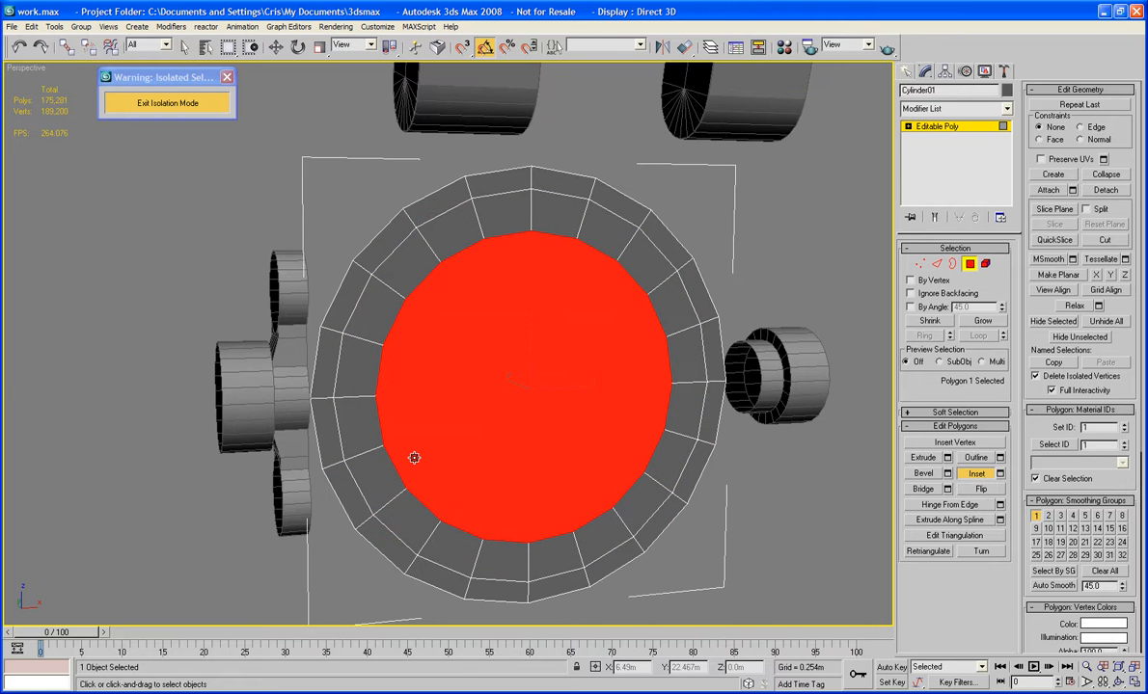
pyautogui.click(969, 264)
pyautogui.moveTo(562, 327); pyautogui.dragTo(599, 325, button='middle')
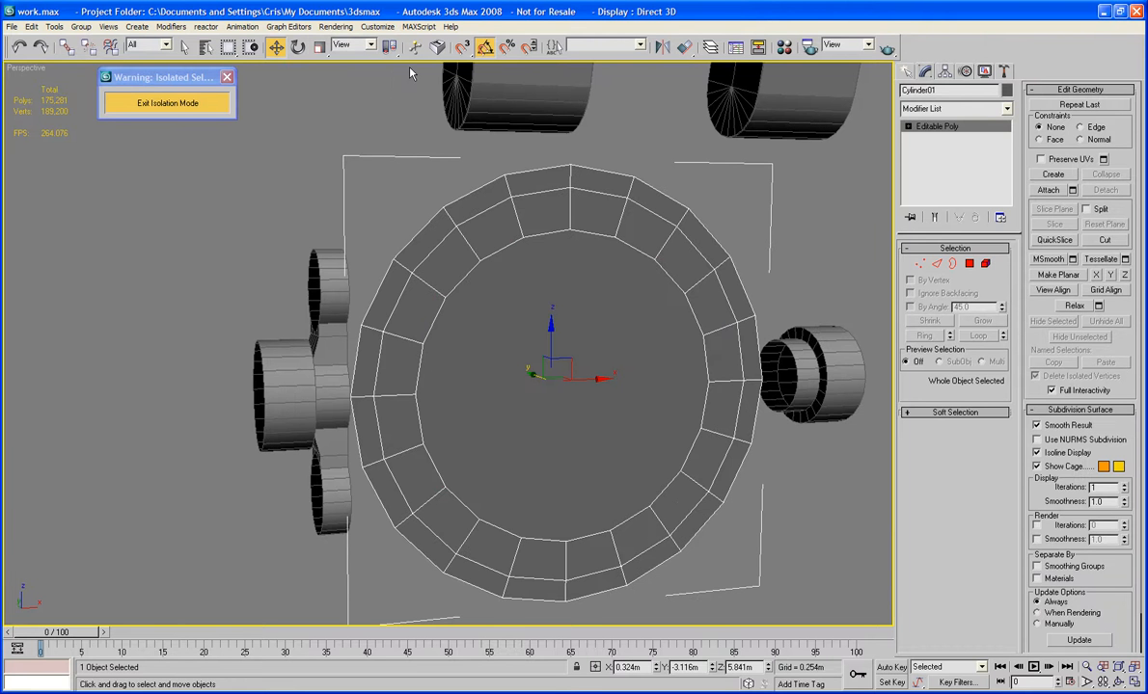
# Rotate the disc about its axis to a Y rotation of -45 degrees so a flat side faces each mount.
pyautogui.click(298, 46)
pyautogui.moveTo(512, 351); pyautogui.dragTo(513, 361)
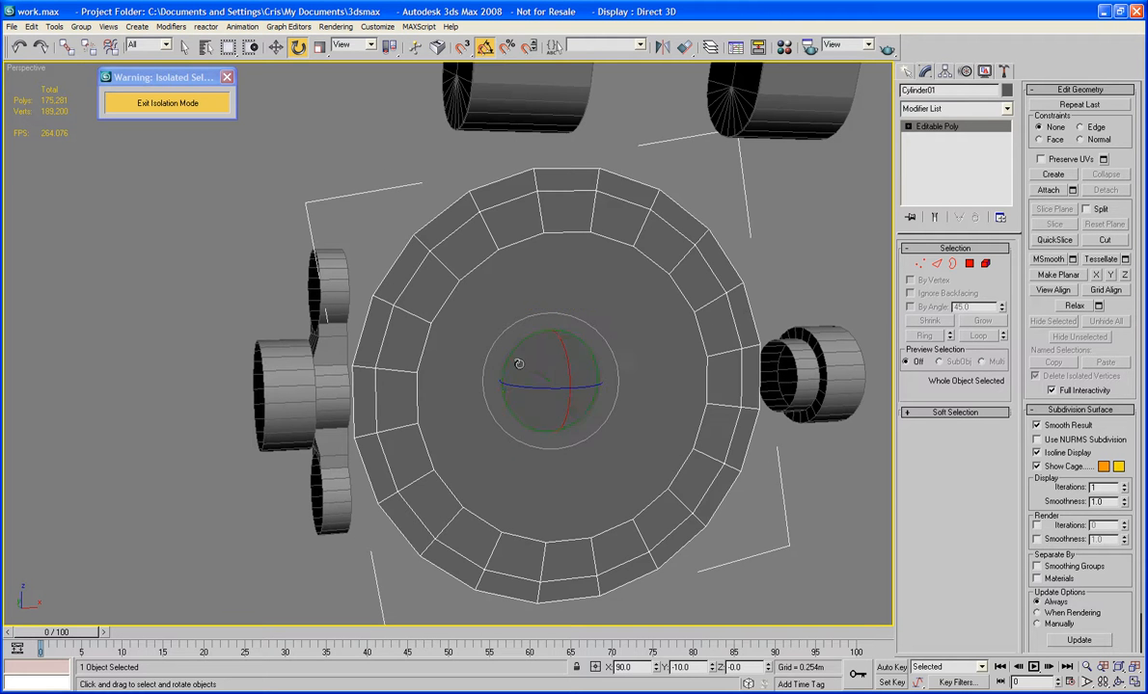
pyautogui.keyDown('alt'); pyautogui.moveTo(518, 363); pyautogui.dragTo(551, 360, button='middle'); pyautogui.keyUp('alt')
pyautogui.moveTo(518, 361); pyautogui.dragTo(516, 397)
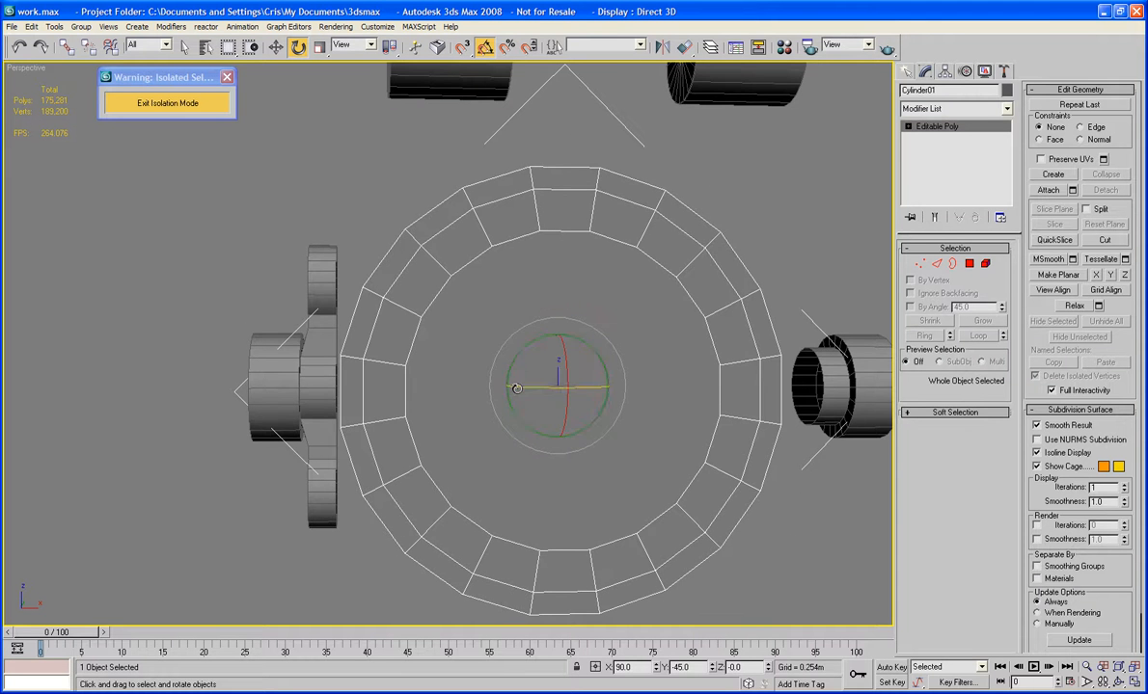
# Raise the disc slightly to Z 5.848 m in the front view to align it with the mounts.
pyautogui.keyDown('alt'); pyautogui.moveTo(516, 397); pyautogui.dragTo(632, 390, button='middle'); pyautogui.keyUp('alt')
pyautogui.press('f')
pyautogui.press('z')
pyautogui.scroll(5, 512, 409)
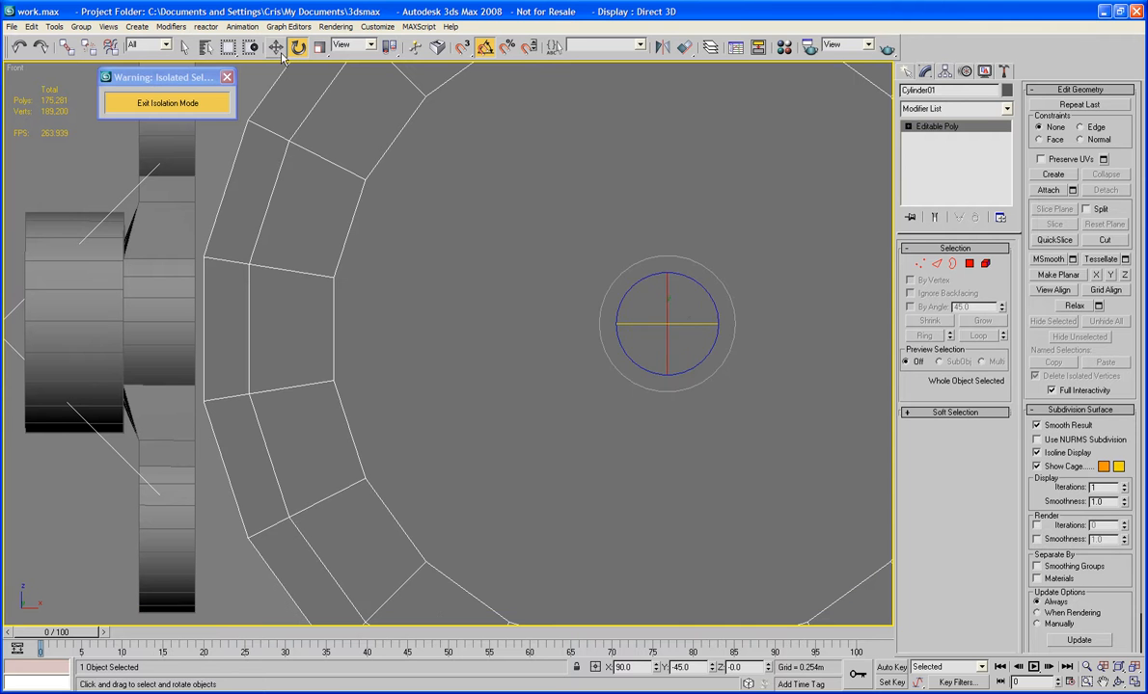
pyautogui.press('w')
pyautogui.moveTo(668, 289); pyautogui.dragTo(668, 285)
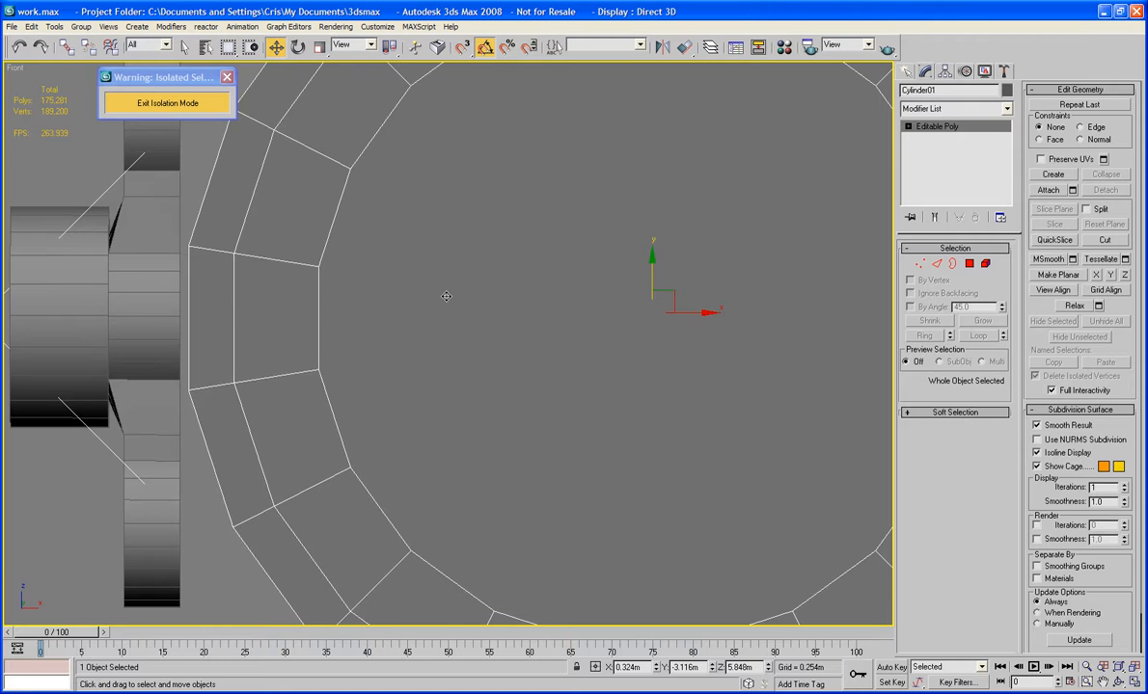
# Select the disc's centre polygon together with every other polygon of the inner ring, forming a gear-shaped selection of 11 polygons.
pyautogui.press('p')
pyautogui.keyDown('alt'); pyautogui.moveTo(445, 295); pyautogui.dragTo(477, 290, button='middle'); pyautogui.keyUp('alt')
pyautogui.scroll(3, 498, 313)
pyautogui.scroll(-1, 499, 313)
pyautogui.scroll(2, 516, 318)
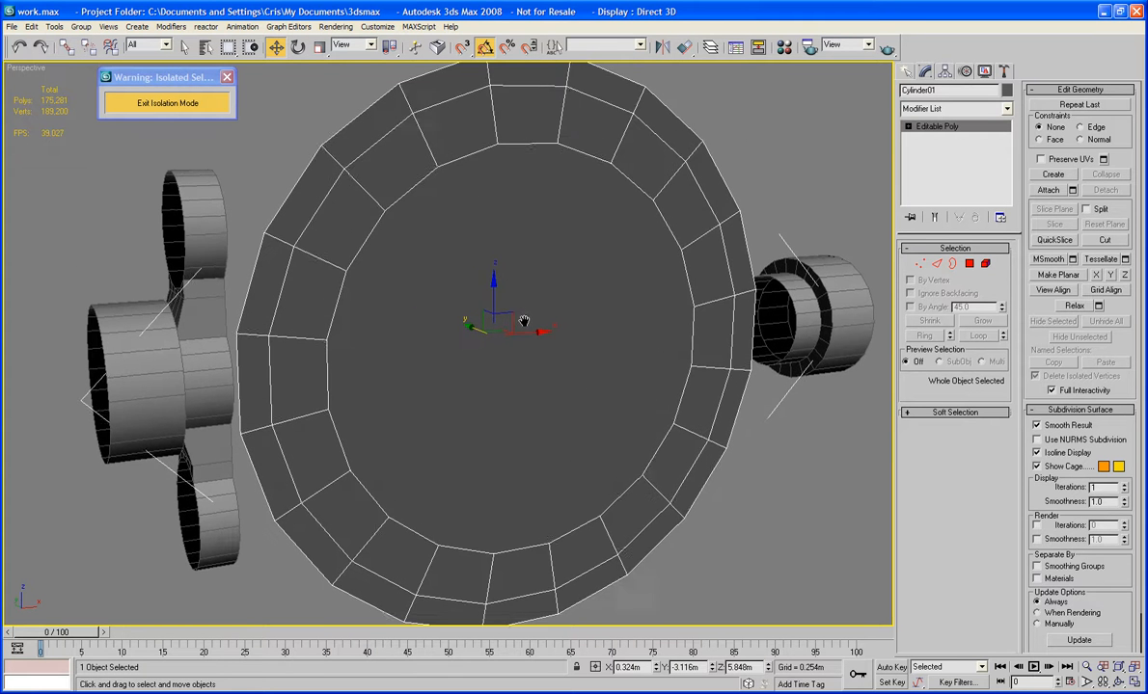
pyautogui.click(969, 264)
pyautogui.click(444, 279)
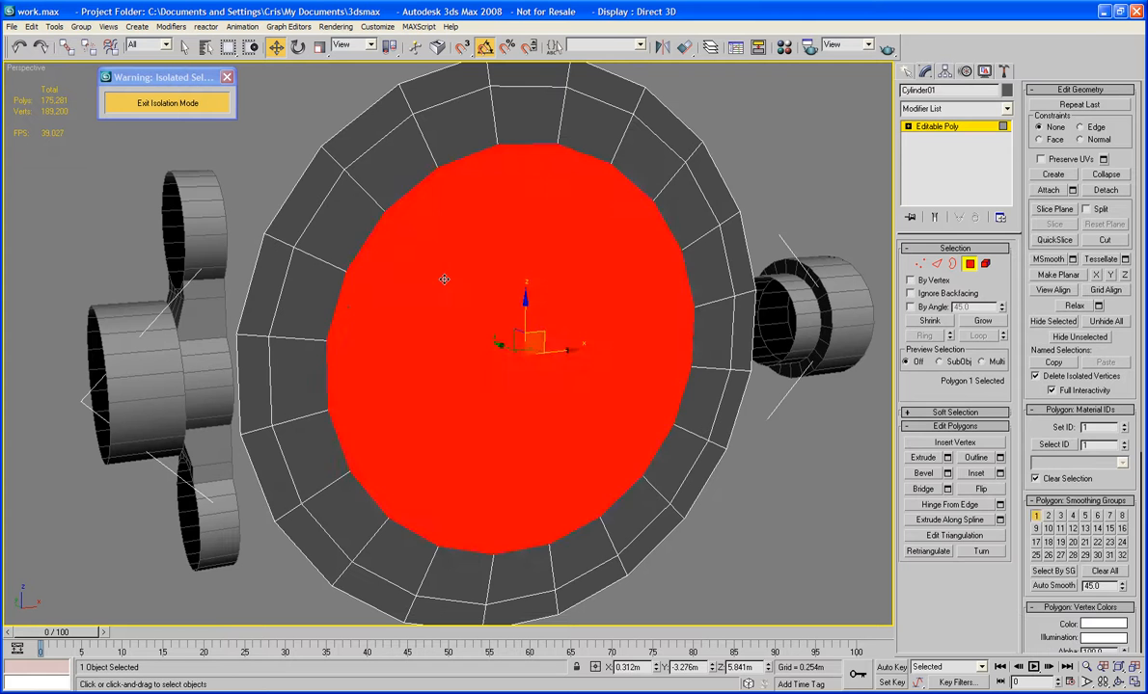
pyautogui.click(298, 330)
pyautogui.keyDown('ctrl'); pyautogui.click(294, 439); pyautogui.keyUp('ctrl')
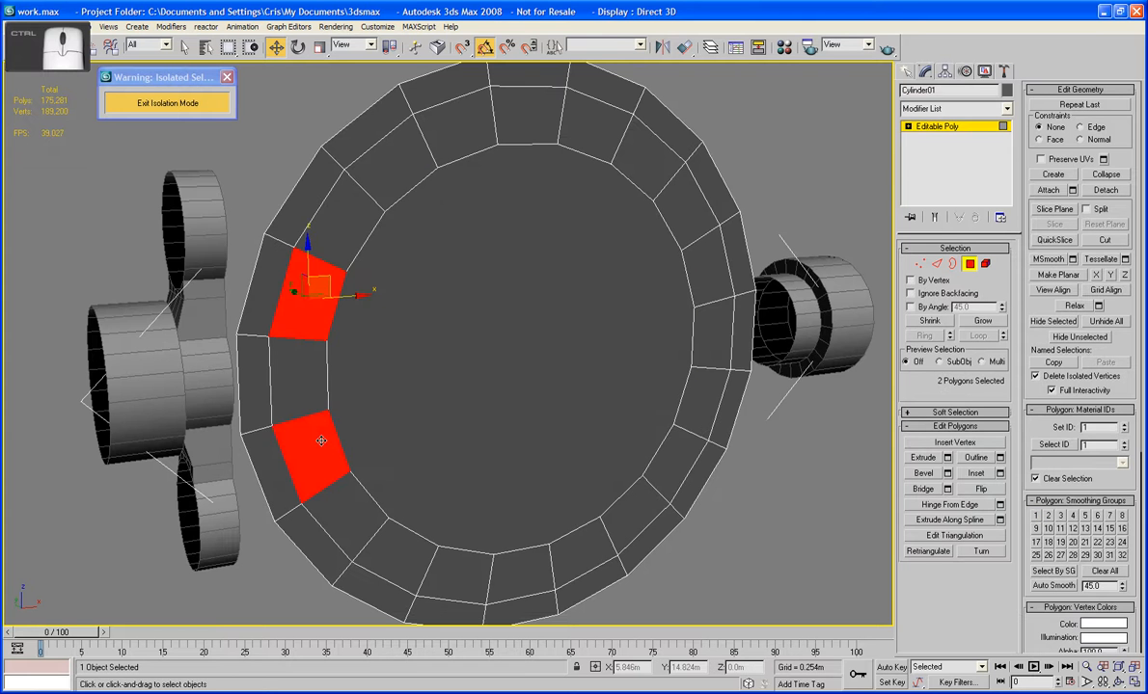
pyautogui.keyDown('ctrl'); pyautogui.click(364, 393); pyautogui.keyUp('ctrl')
pyautogui.keyDown('ctrl'); pyautogui.click(351, 218); pyautogui.keyUp('ctrl')
pyautogui.keyDown('ctrl'); pyautogui.click(353, 228); pyautogui.keyUp('ctrl')
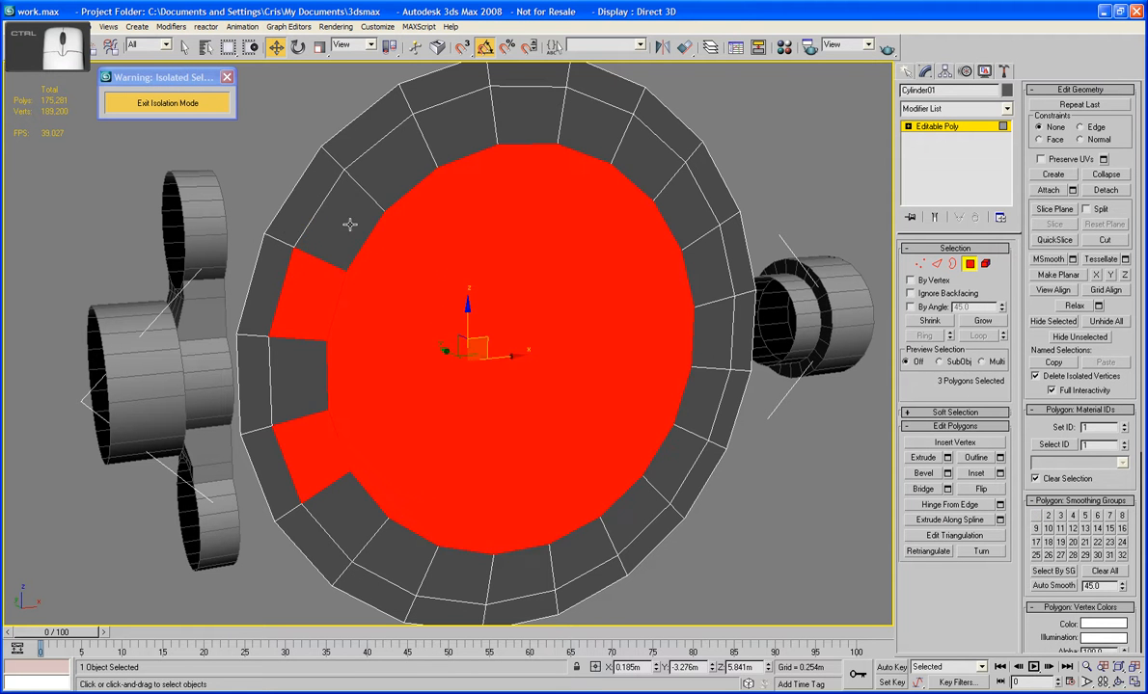
pyautogui.keyDown('ctrl'); pyautogui.click(403, 178); pyautogui.keyUp('ctrl')
pyautogui.keyDown('ctrl'); pyautogui.click(525, 130); pyautogui.keyUp('ctrl')
pyautogui.keyDown('ctrl'); pyautogui.click(665, 174); pyautogui.keyUp('ctrl')
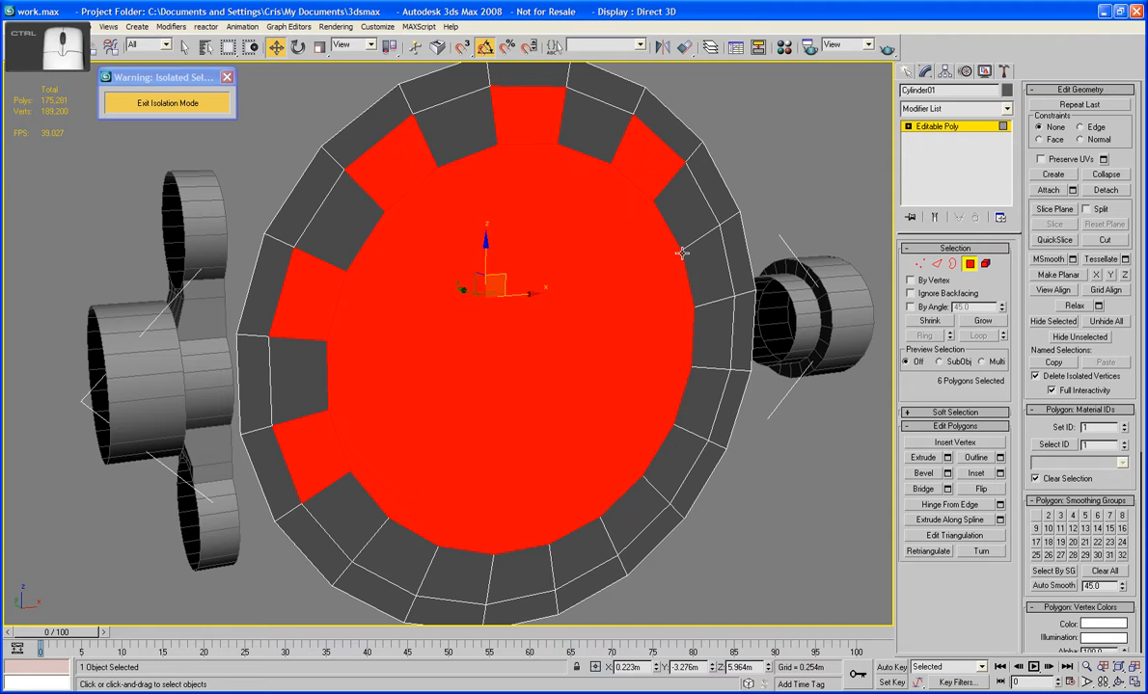
pyautogui.keyDown('ctrl'); pyautogui.click(695, 286); pyautogui.keyUp('ctrl')
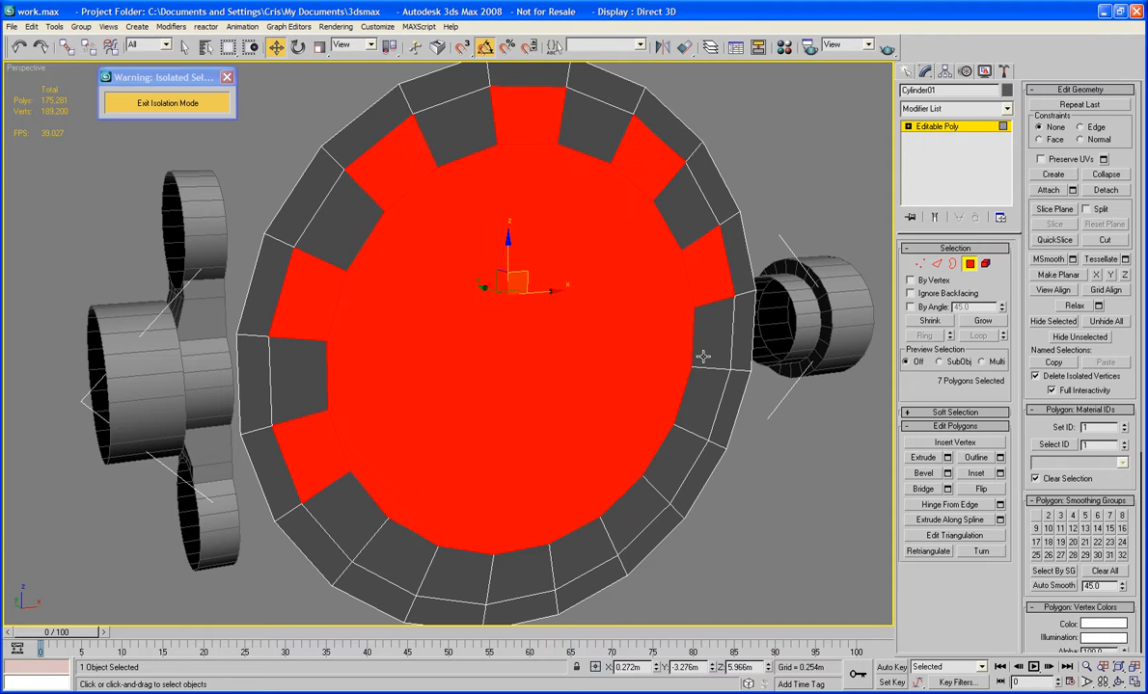
pyautogui.keyDown('ctrl'); pyautogui.click(701, 391); pyautogui.keyUp('ctrl')
pyautogui.keyDown('ctrl'); pyautogui.click(625, 502); pyautogui.keyUp('ctrl')
pyautogui.keyDown('ctrl'); pyautogui.click(514, 563); pyautogui.keyUp('ctrl')
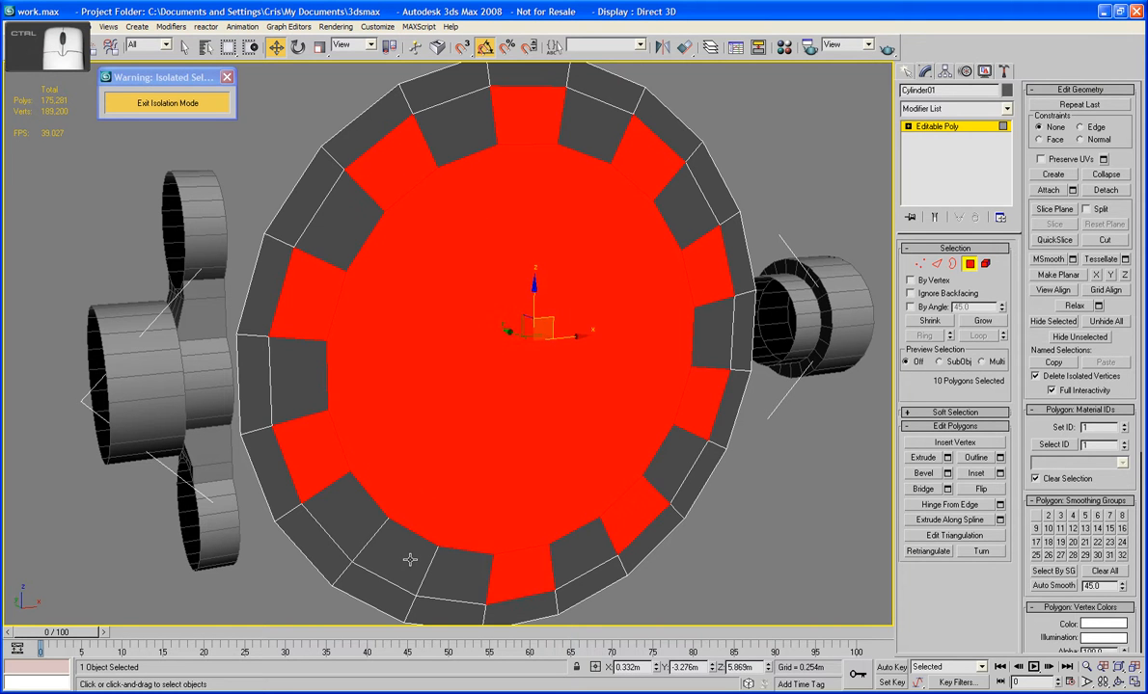
pyautogui.keyDown('ctrl'); pyautogui.click(409, 560); pyautogui.keyUp('ctrl')
# Try to bevel the gear-shaped selection outward with Local Normal, a height of 0.078 m and an outline of -0.019 m.
pyautogui.keyDown('alt'); pyautogui.moveTo(394, 481); pyautogui.dragTo(458, 472, button='middle'); pyautogui.keyUp('alt')
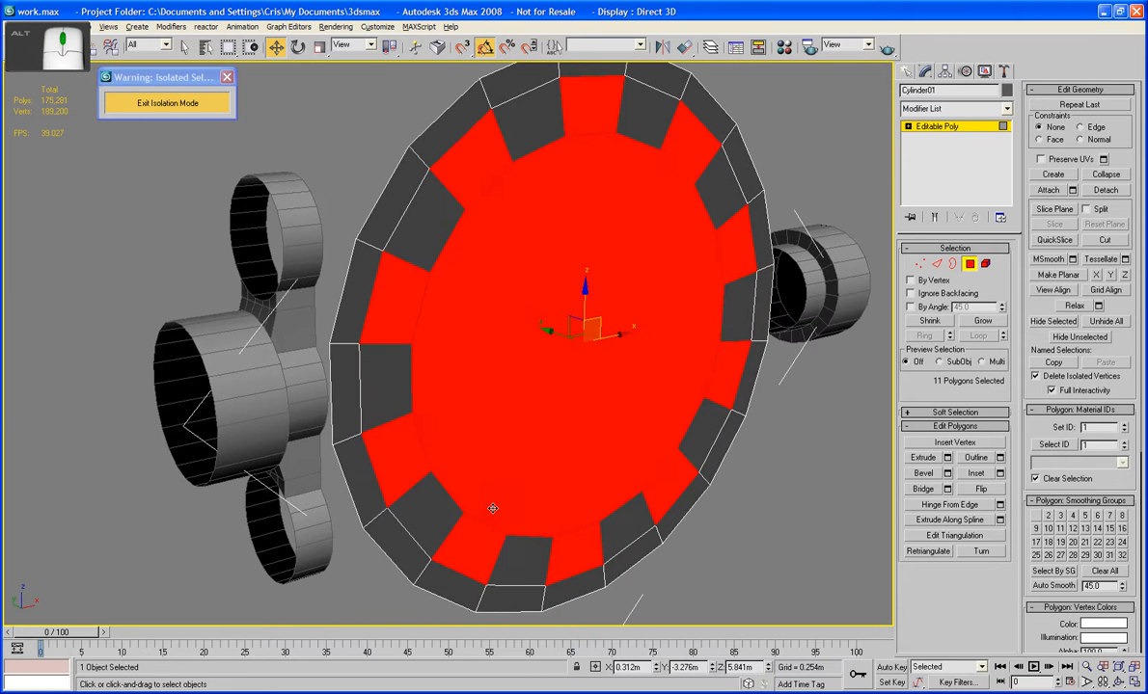
pyautogui.keyDown('alt'); pyautogui.moveTo(735, 444); pyautogui.dragTo(735, 497, button='middle'); pyautogui.keyUp('alt')
pyautogui.click(922, 472)
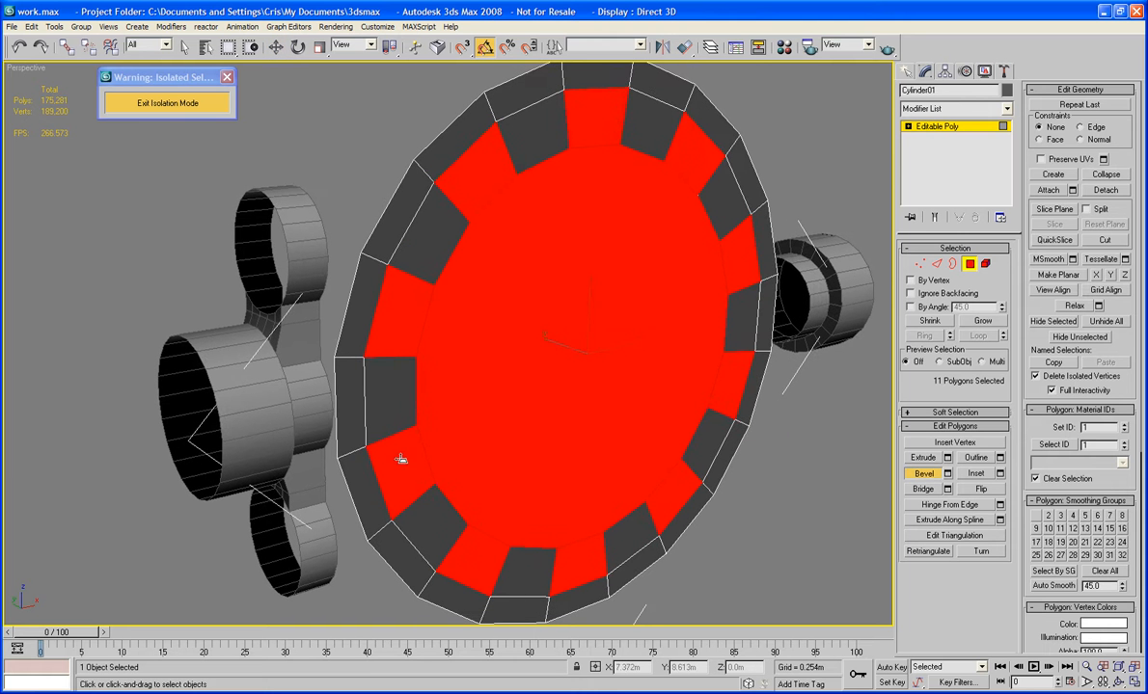
pyautogui.moveTo(398, 456); pyautogui.dragTo(400, 447)
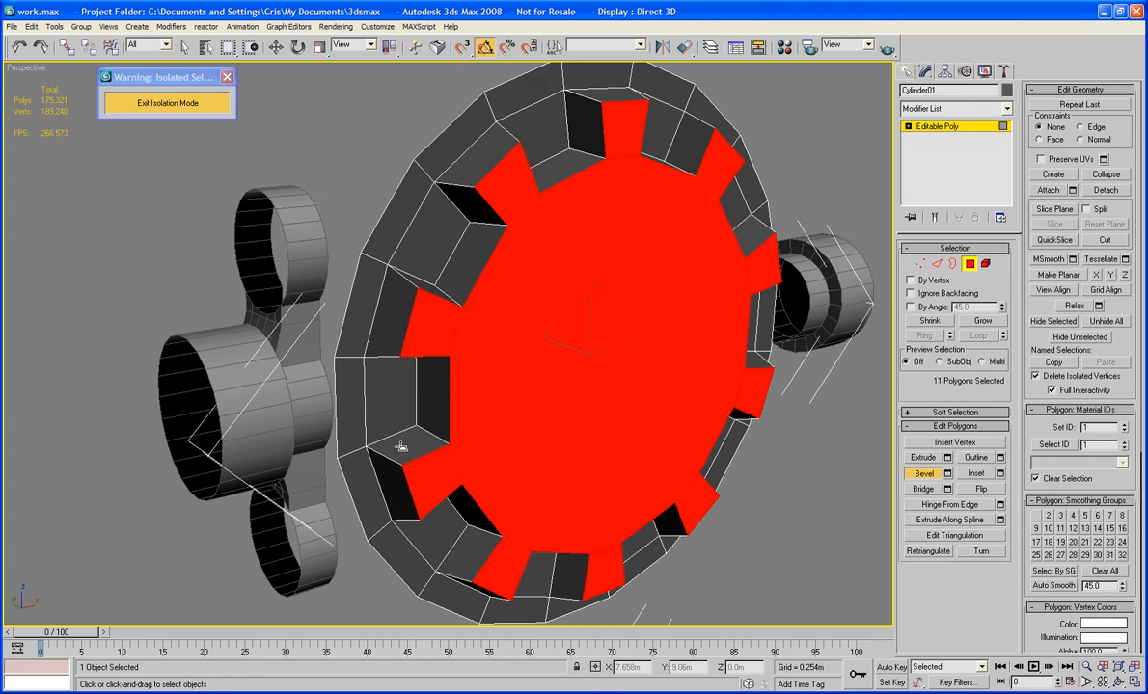
pyautogui.keyDown('alt'); pyautogui.moveTo(401, 446); pyautogui.dragTo(469, 385, button='middle'); pyautogui.keyUp('alt')
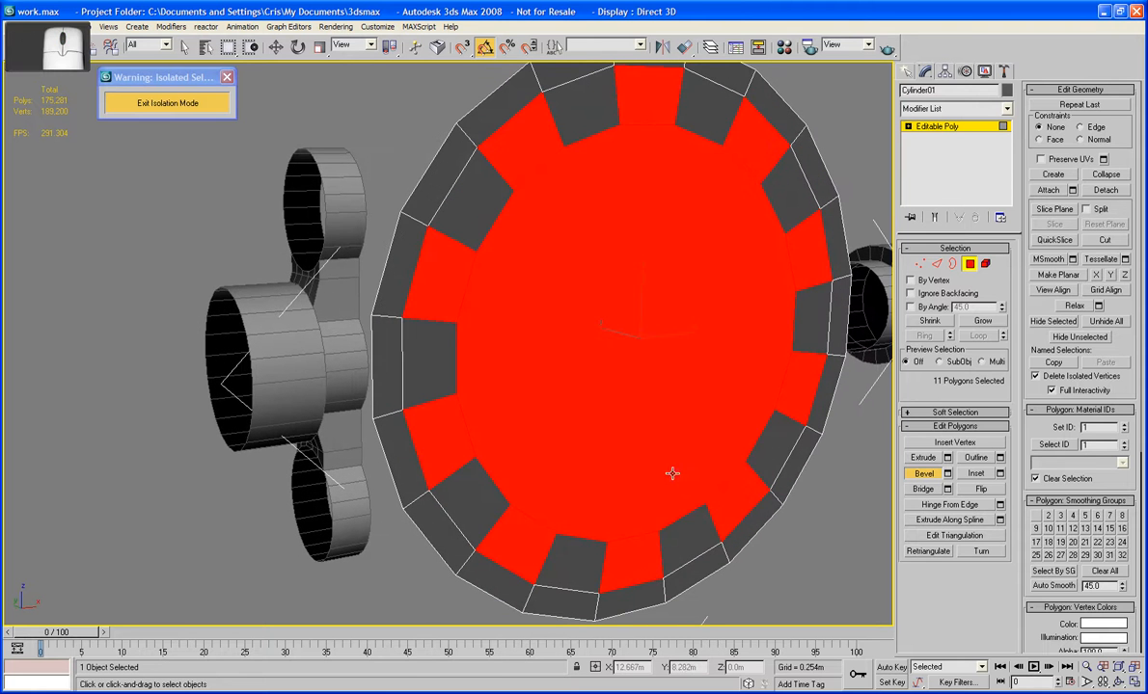
pyautogui.click(948, 474)
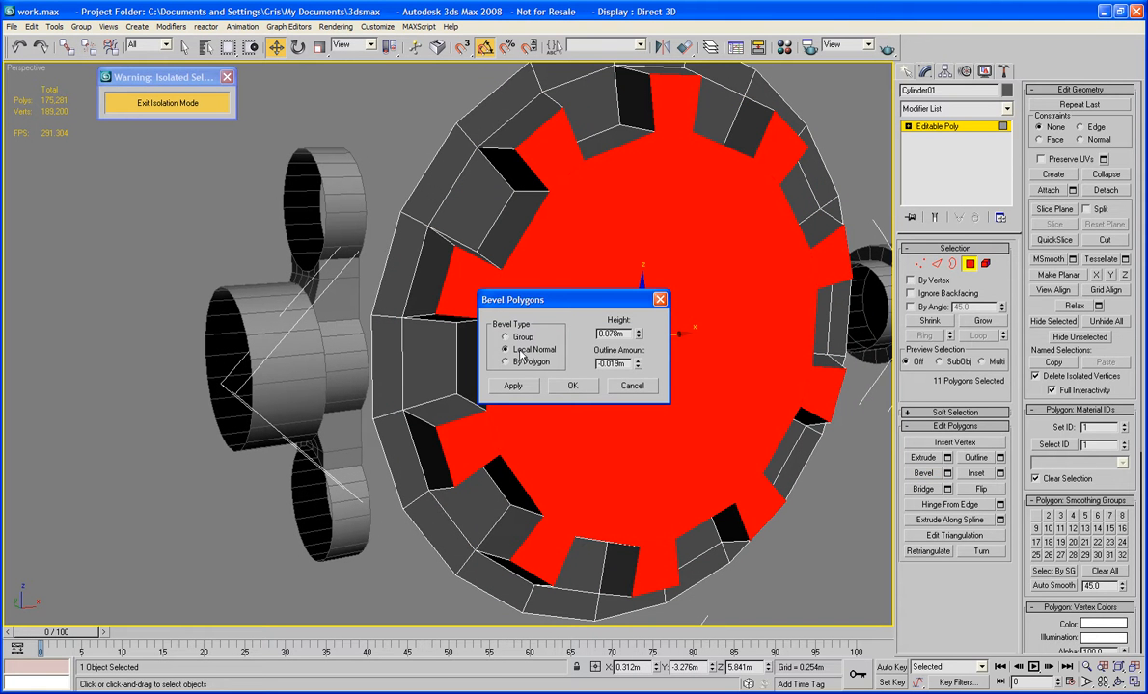
pyautogui.press('Down')
pyautogui.click(617, 386)
# Extrude the gear-shaped selection outward by about 0.1 m to form raised teeth around the centre.
pyautogui.keyDown('alt'); pyautogui.moveTo(617, 386); pyautogui.dragTo(471, 343, button='middle'); pyautogui.keyUp('alt')
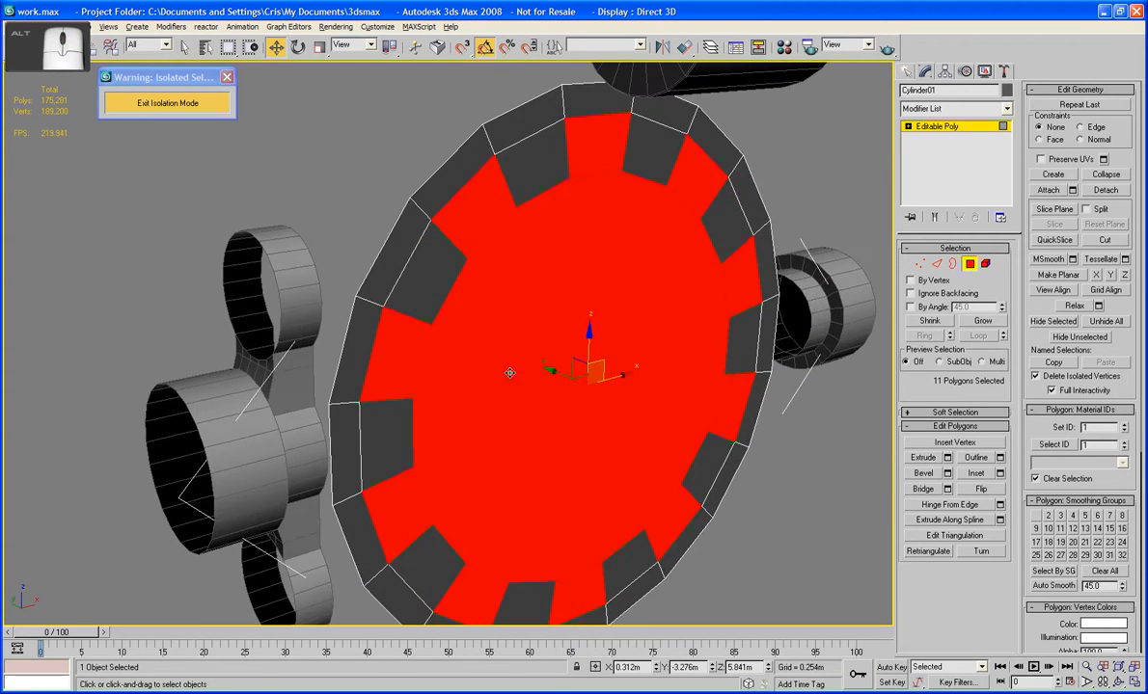
pyautogui.click(923, 459)
pyautogui.moveTo(499, 368); pyautogui.dragTo(499, 355)
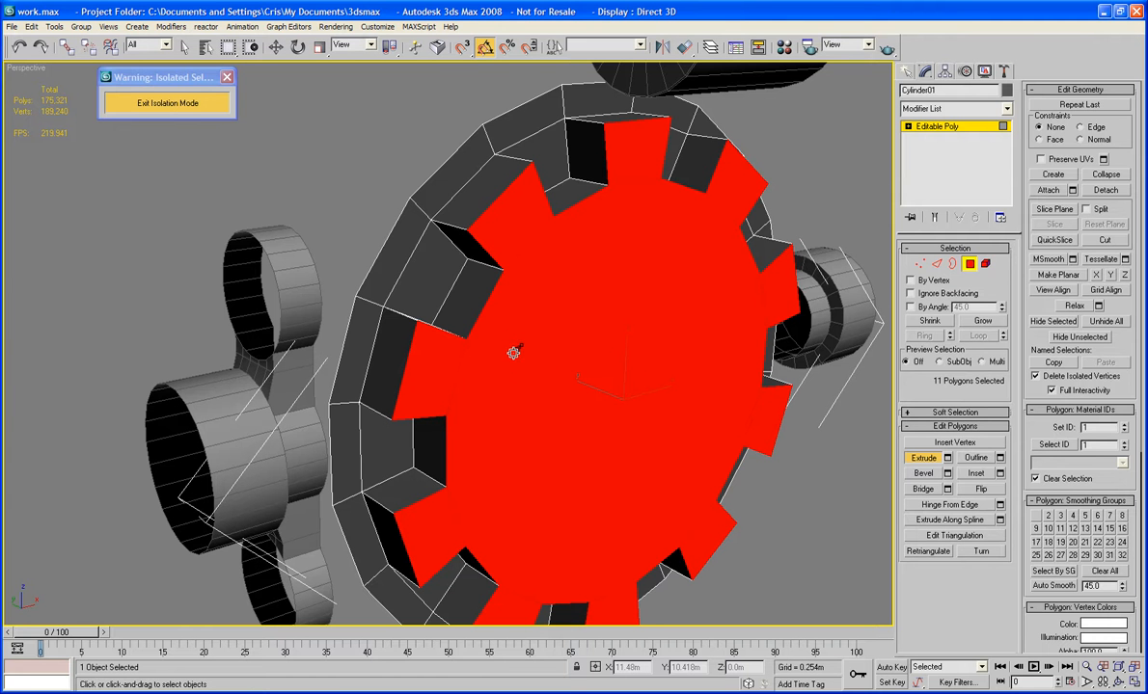
pyautogui.moveTo(512, 353); pyautogui.dragTo(513, 384, button='middle')
# Select the outer front edges of five neighbouring teeth, from the upper tooth near the three-ring mount round to the underside.
pyautogui.click(935, 264)
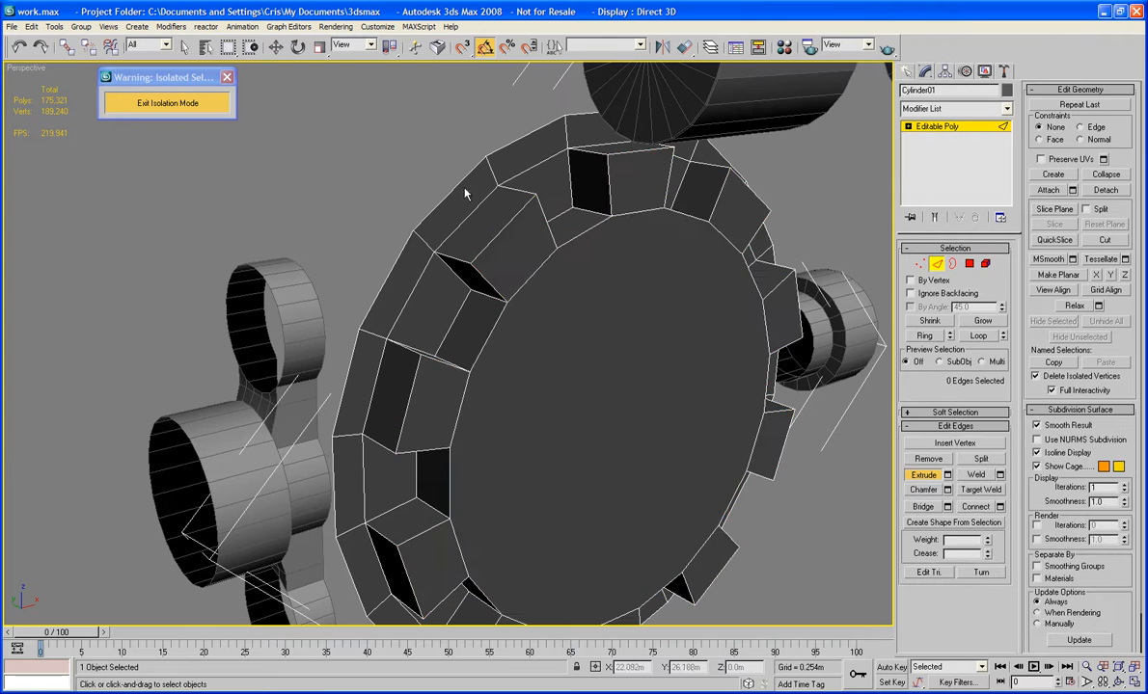
pyautogui.click(496, 233)
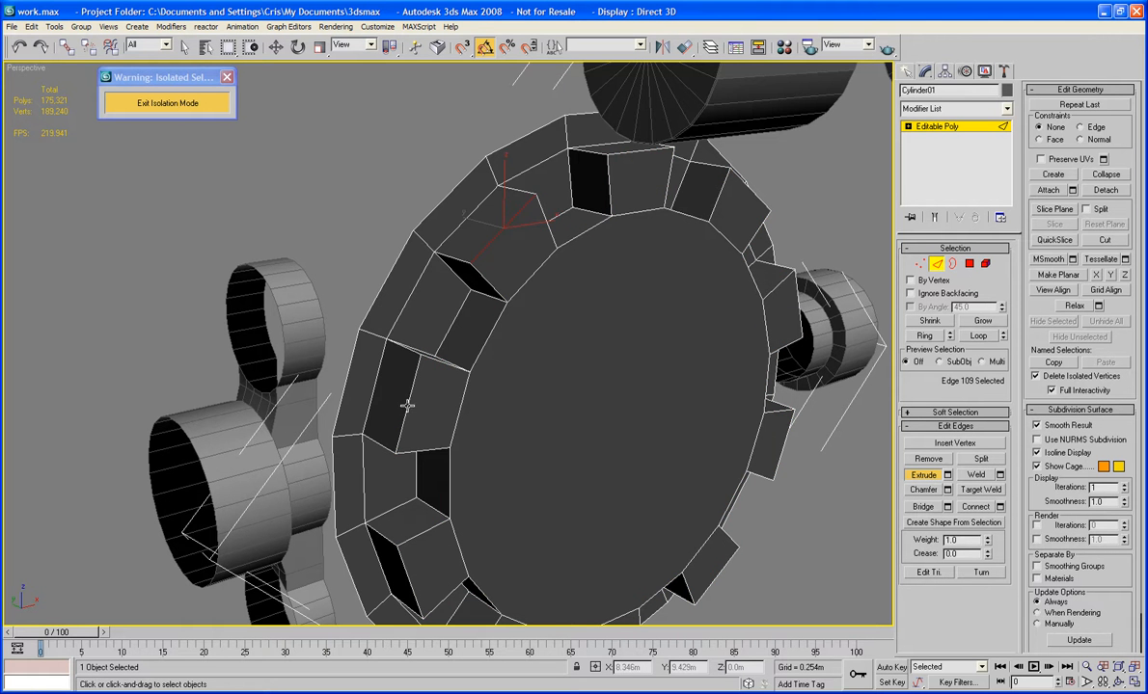
pyautogui.keyDown('ctrl'); pyautogui.click(407, 403); pyautogui.keyUp('ctrl')
pyautogui.keyDown('alt'); pyautogui.moveTo(406, 403); pyautogui.dragTo(479, 429, button='middle'); pyautogui.keyUp('alt')
pyautogui.keyDown('ctrl'); pyautogui.click(442, 474); pyautogui.keyUp('ctrl')
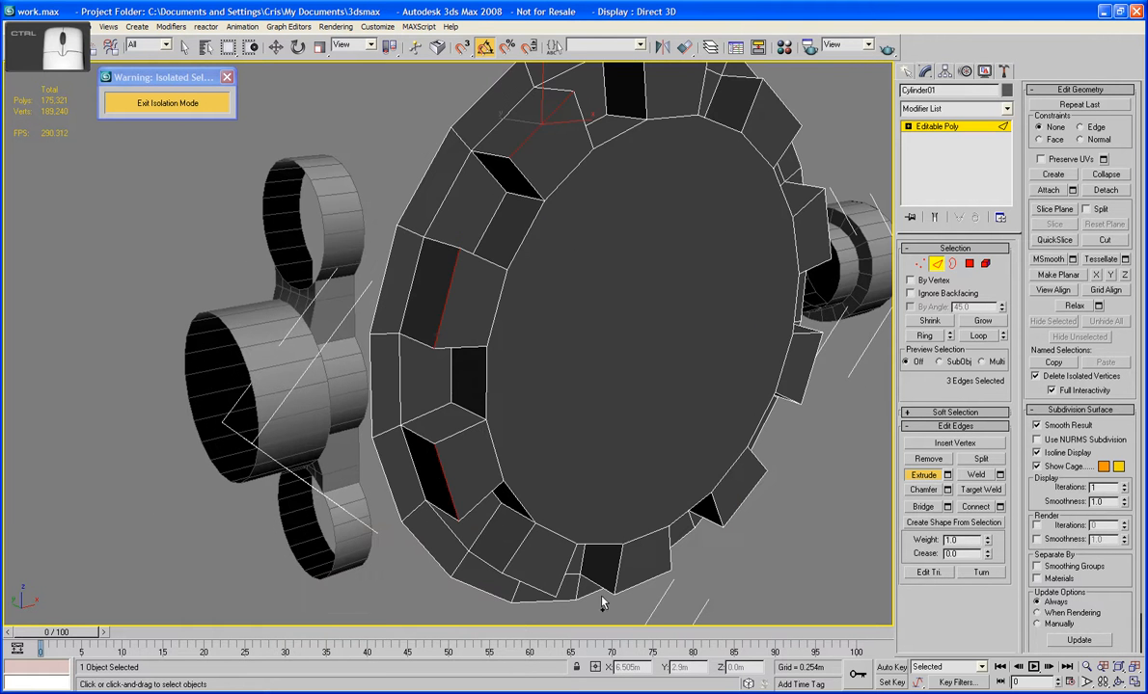
pyautogui.keyDown('ctrl'); pyautogui.click(491, 552); pyautogui.keyUp('ctrl')
pyautogui.keyDown('alt'); pyautogui.moveTo(645, 594); pyautogui.dragTo(611, 490, button='middle'); pyautogui.keyUp('alt')
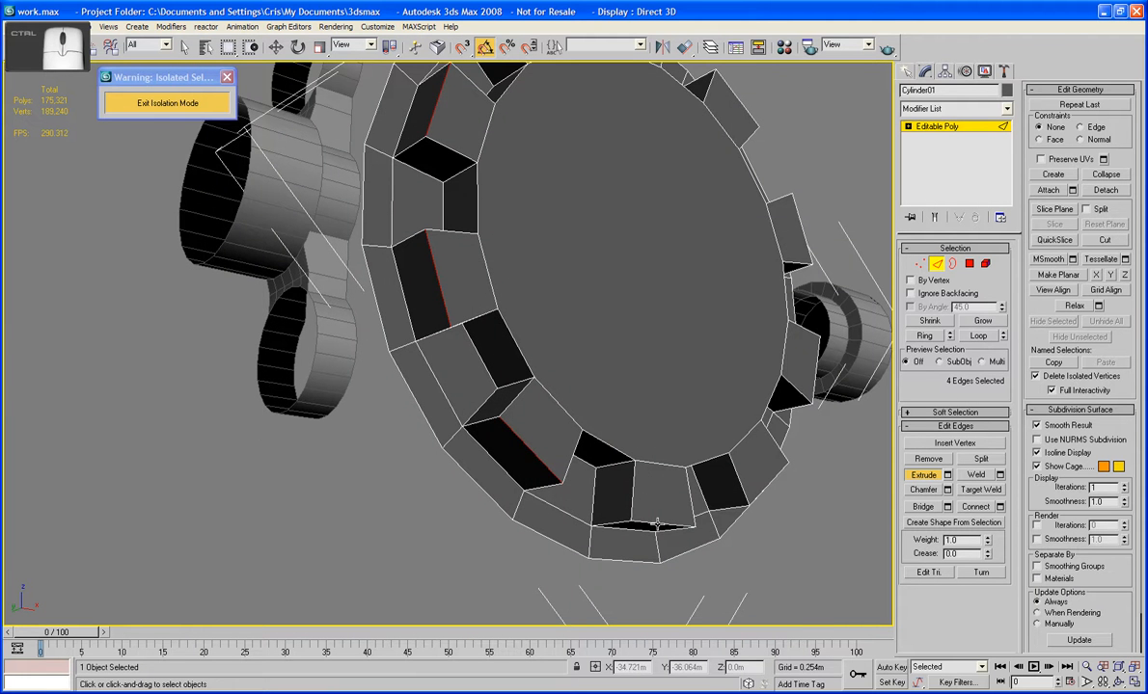
pyautogui.keyDown('ctrl'); pyautogui.click(663, 525); pyautogui.keyUp('ctrl')
pyautogui.keyDown('alt'); pyautogui.moveTo(741, 512); pyautogui.dragTo(644, 471, button='middle'); pyautogui.keyUp('alt')
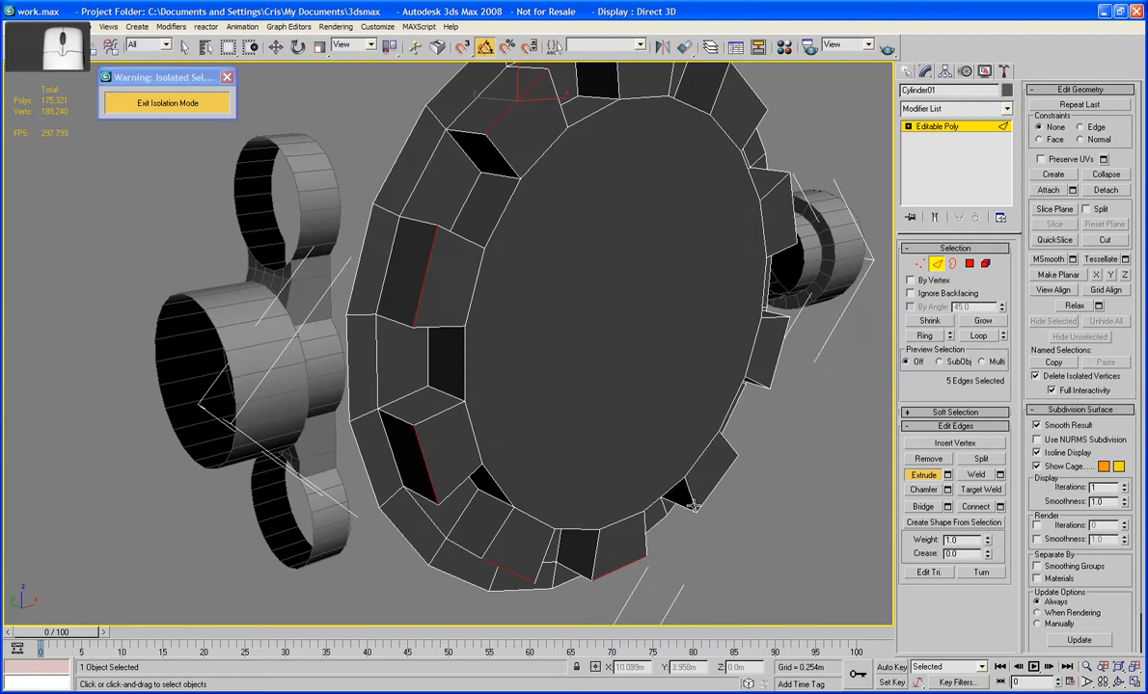
# Select the centre face of the gear-shaped disc and pull it outward along the Y axis.
pyautogui.click(972, 268)
pyautogui.click(675, 289)
pyautogui.press('w')
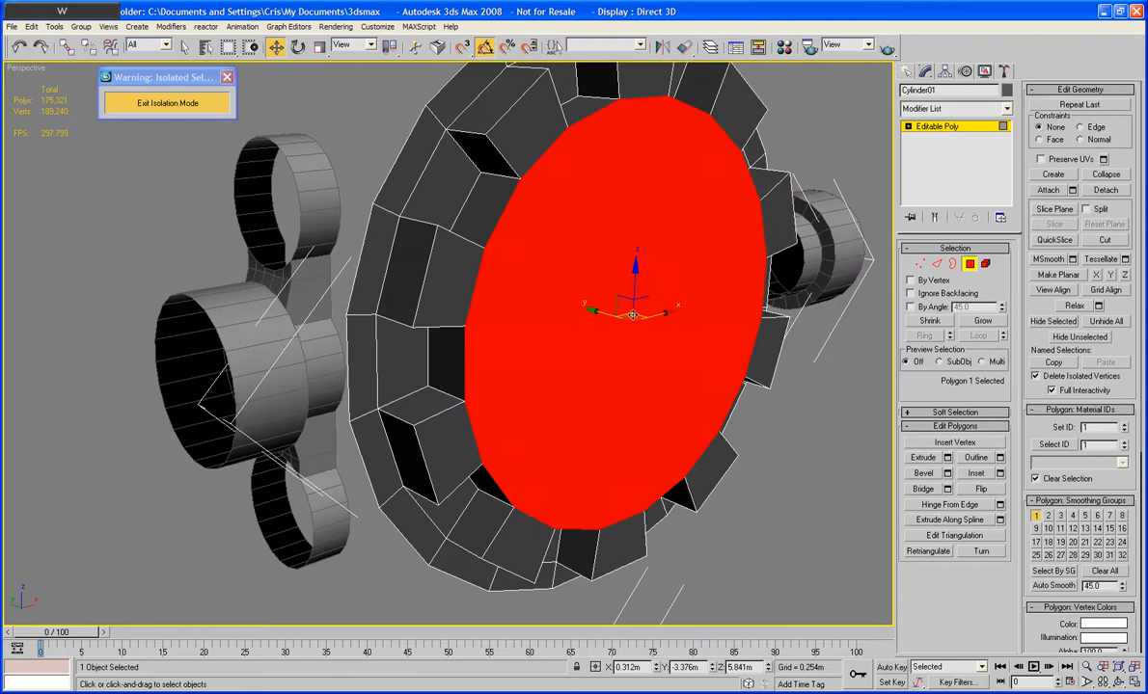
pyautogui.moveTo(588, 311); pyautogui.dragTo(612, 321)
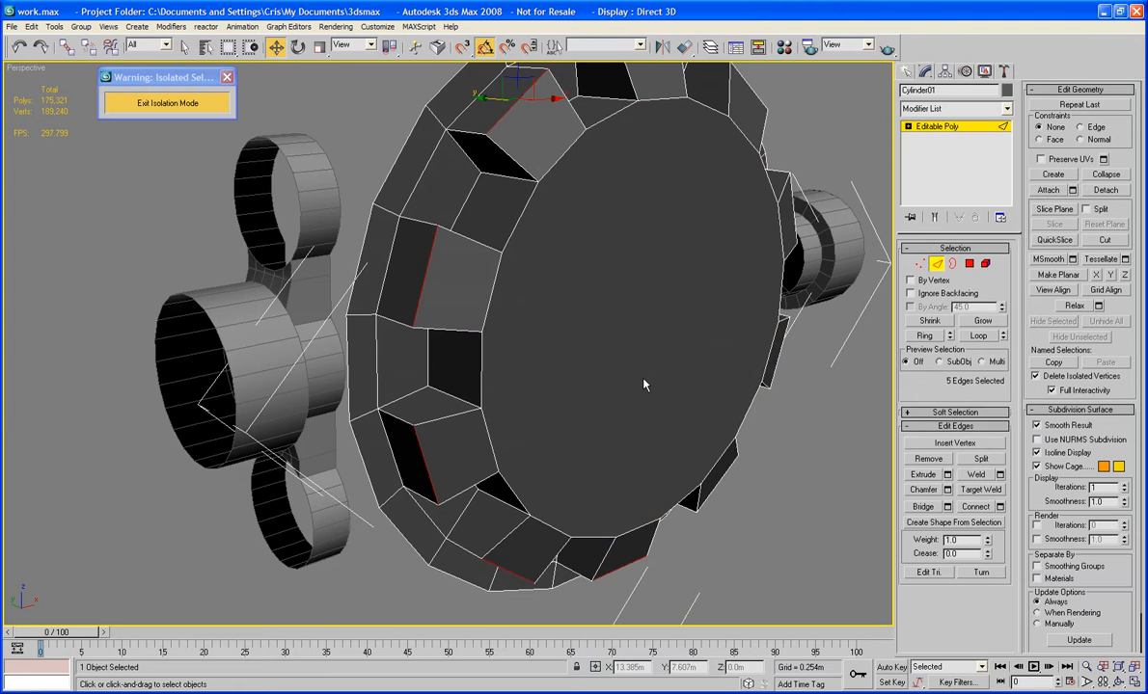
# Add the outer front edges of the remaining five teeth to the selection, completing the ring of ten tooth edges.
pyautogui.press('2')
pyautogui.keyDown('alt'); pyautogui.moveTo(643, 322); pyautogui.dragTo(441, 449, button='middle'); pyautogui.keyUp('alt')
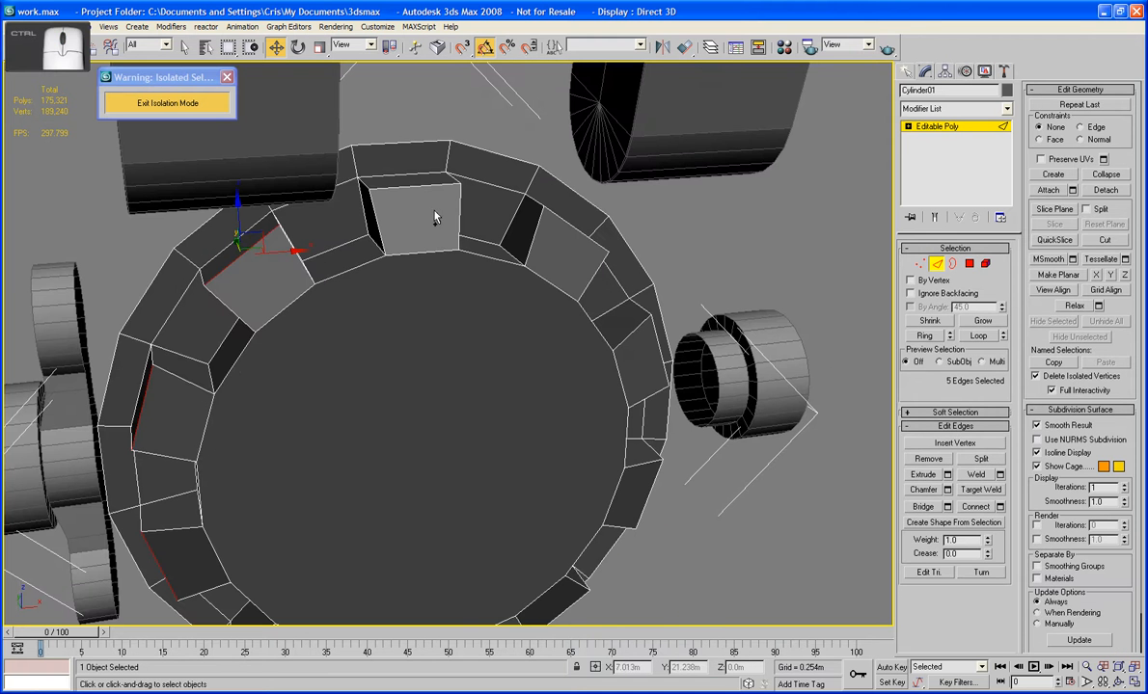
pyautogui.keyDown('ctrl'); pyautogui.click(424, 184); pyautogui.keyUp('ctrl')
pyautogui.keyDown('ctrl'); pyautogui.click(559, 220); pyautogui.keyUp('ctrl')
pyautogui.keyDown('alt'); pyautogui.moveTo(560, 221); pyautogui.dragTo(633, 312, button='middle'); pyautogui.keyUp('alt')
pyautogui.keyDown('ctrl'); pyautogui.click(669, 326); pyautogui.keyUp('ctrl')
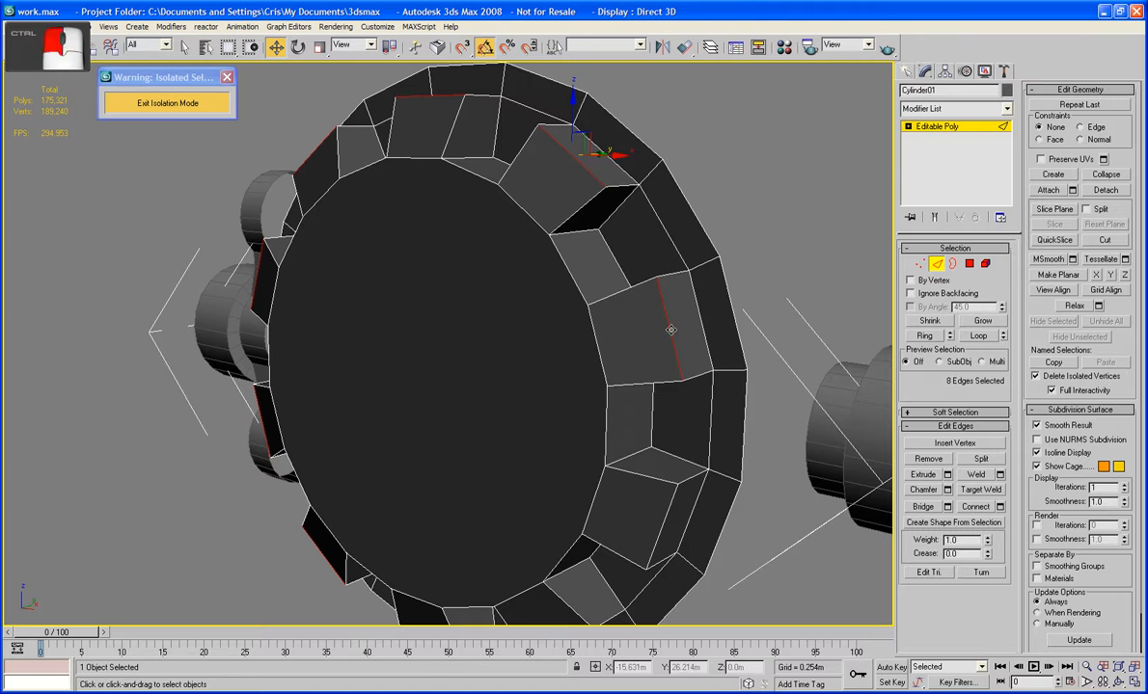
pyautogui.keyDown('ctrl'); pyautogui.click(658, 533); pyautogui.keyUp('ctrl')
pyautogui.keyDown('alt'); pyautogui.moveTo(658, 533); pyautogui.dragTo(515, 505, button='middle'); pyautogui.keyUp('alt')
pyautogui.keyDown('ctrl'); pyautogui.click(598, 372); pyautogui.keyUp('ctrl')
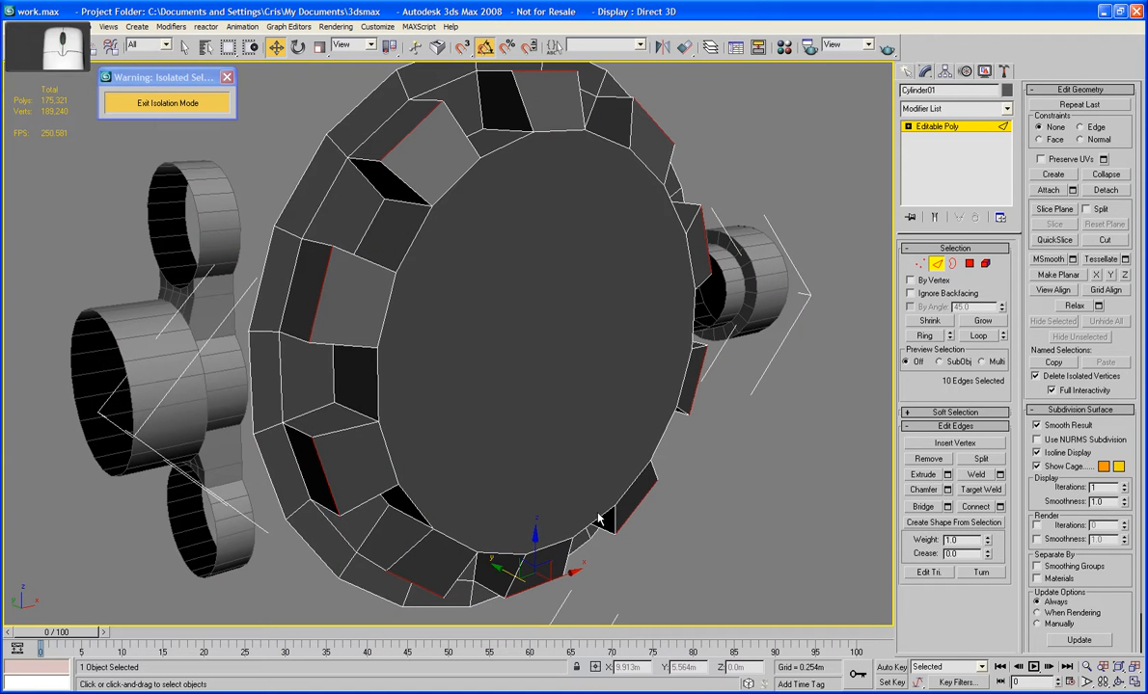
# Try to round the selected tooth edges with repeated chamfers, the last one at 0.006 m with 6 segments.
pyautogui.click(924, 491)
pyautogui.moveTo(328, 296)
pyautogui.mouseDown()
pyautogui.moveTo(321, 283)
pyautogui.moveTo(339, 293)
pyautogui.mouseUp()
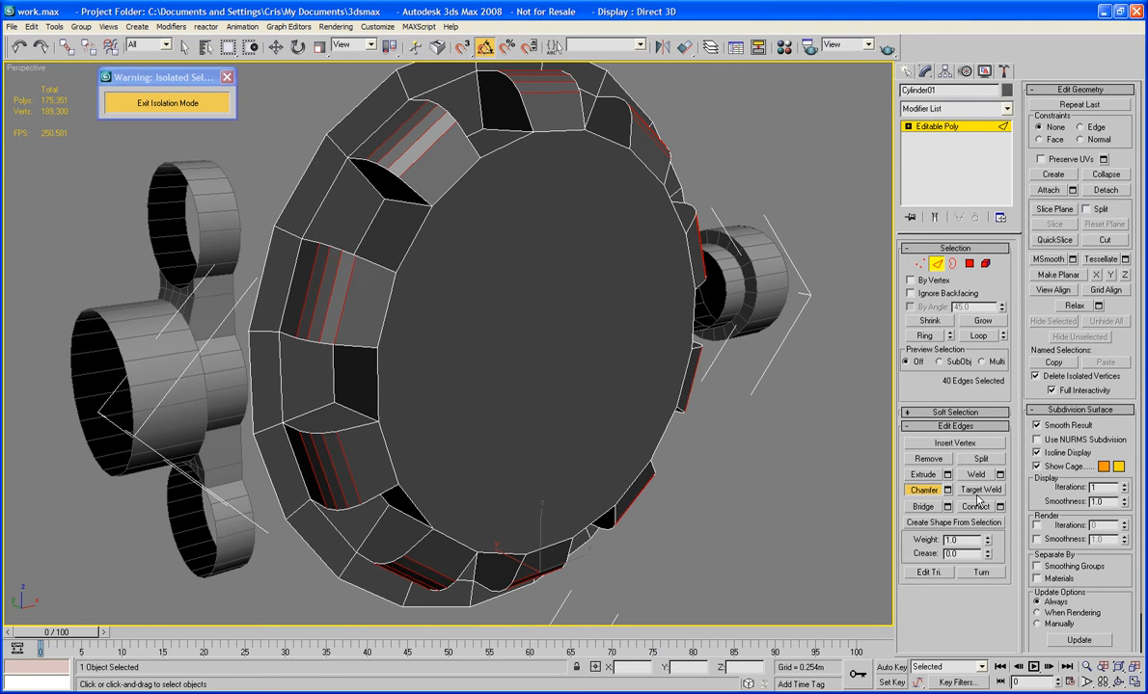
pyautogui.click(948, 491)
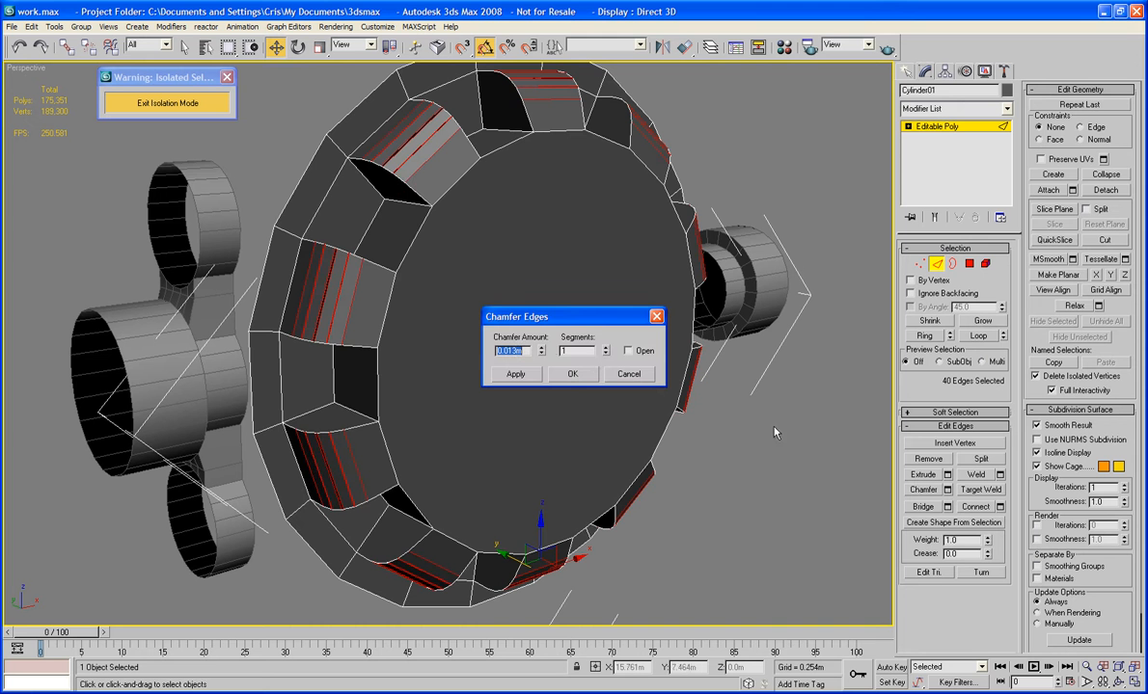
pyautogui.click(606, 354)
pyautogui.moveTo(546, 356)
pyautogui.mouseDown()
pyautogui.moveTo(543, 315)
pyautogui.moveTo(542, 375)
pyautogui.mouseUp()
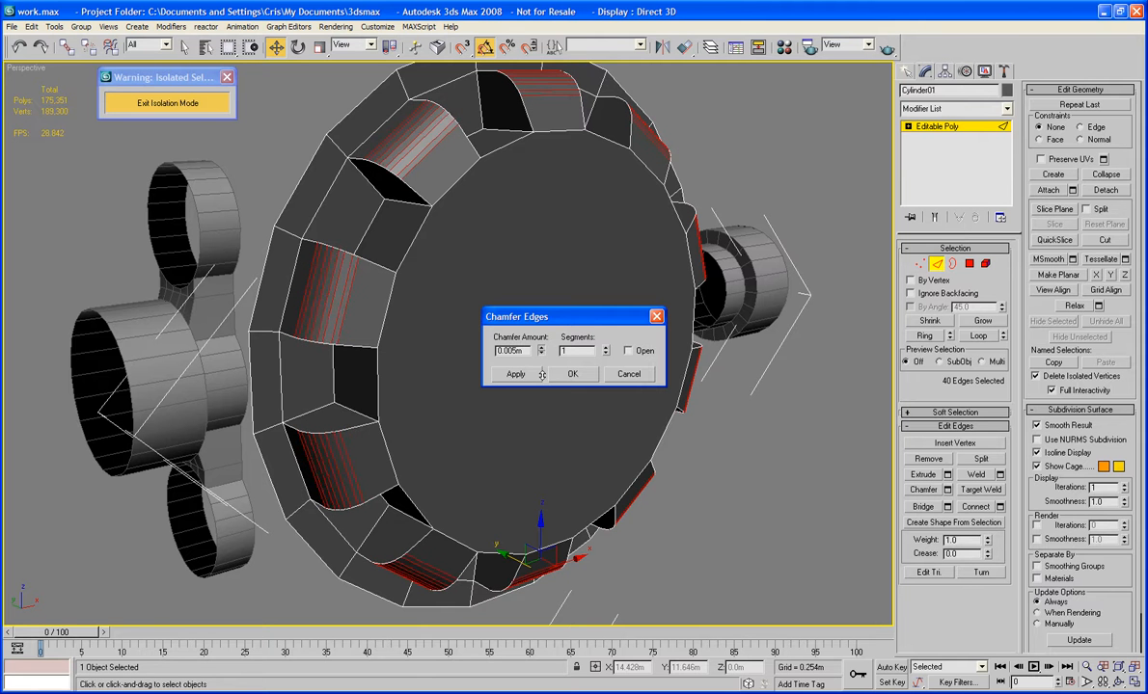
pyautogui.click(606, 350)
pyautogui.click(606, 349)
pyautogui.click(606, 349)
pyautogui.click(606, 349)
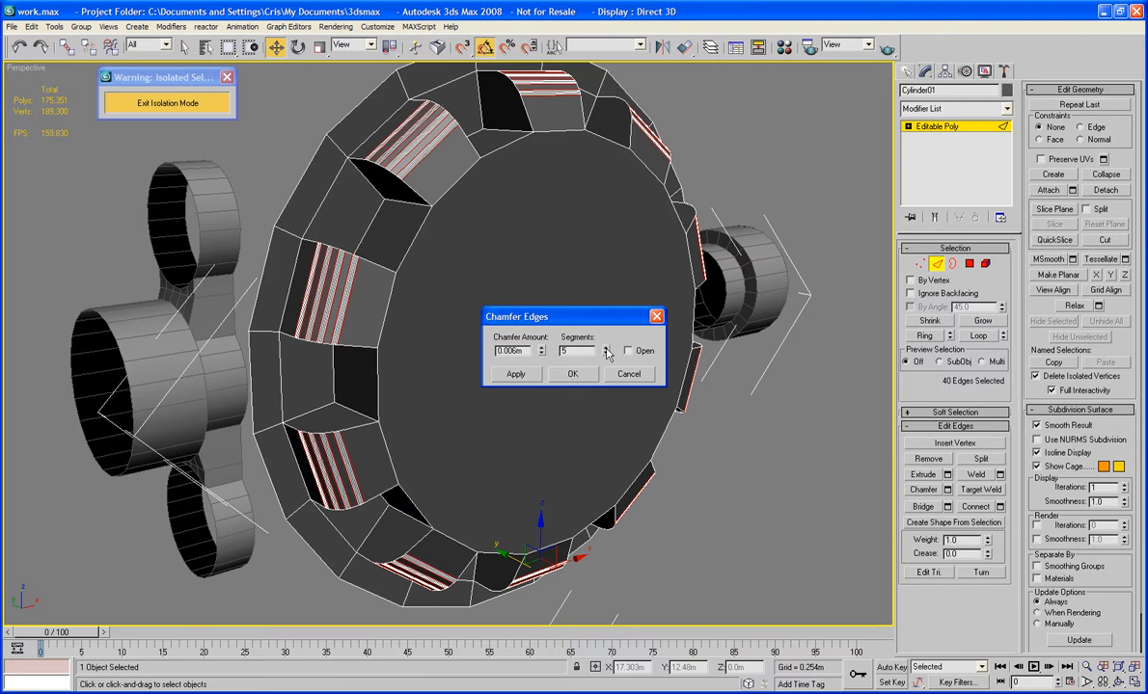
pyautogui.click(606, 349)
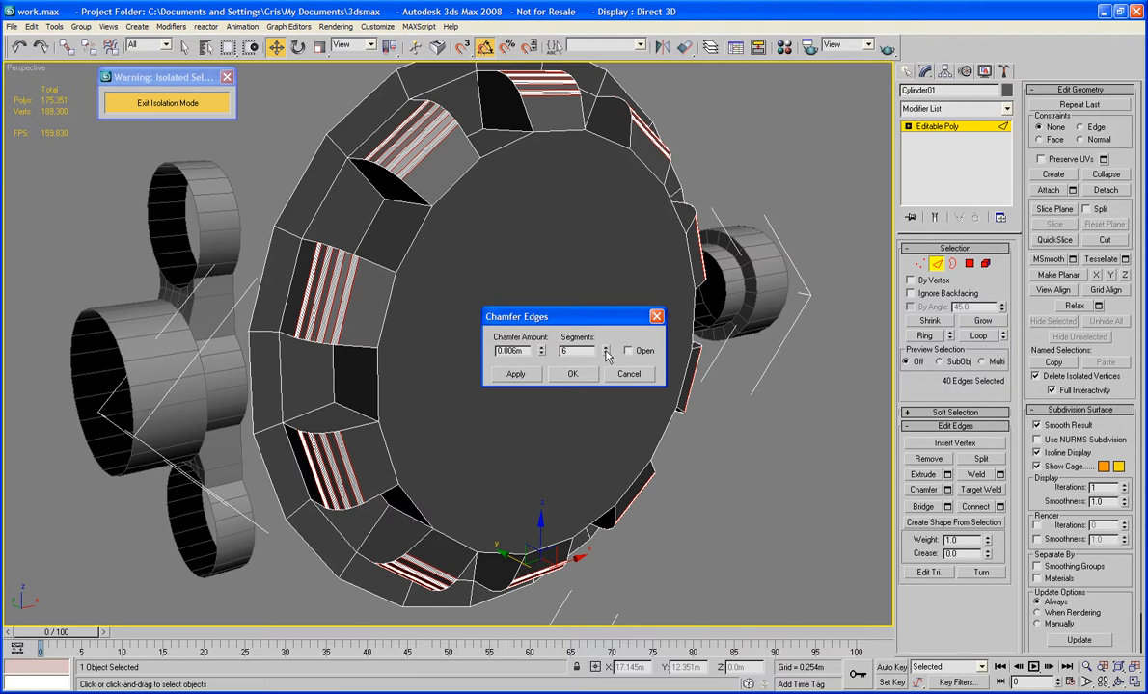
pyautogui.rightClick(605, 352)
pyautogui.click(620, 378)
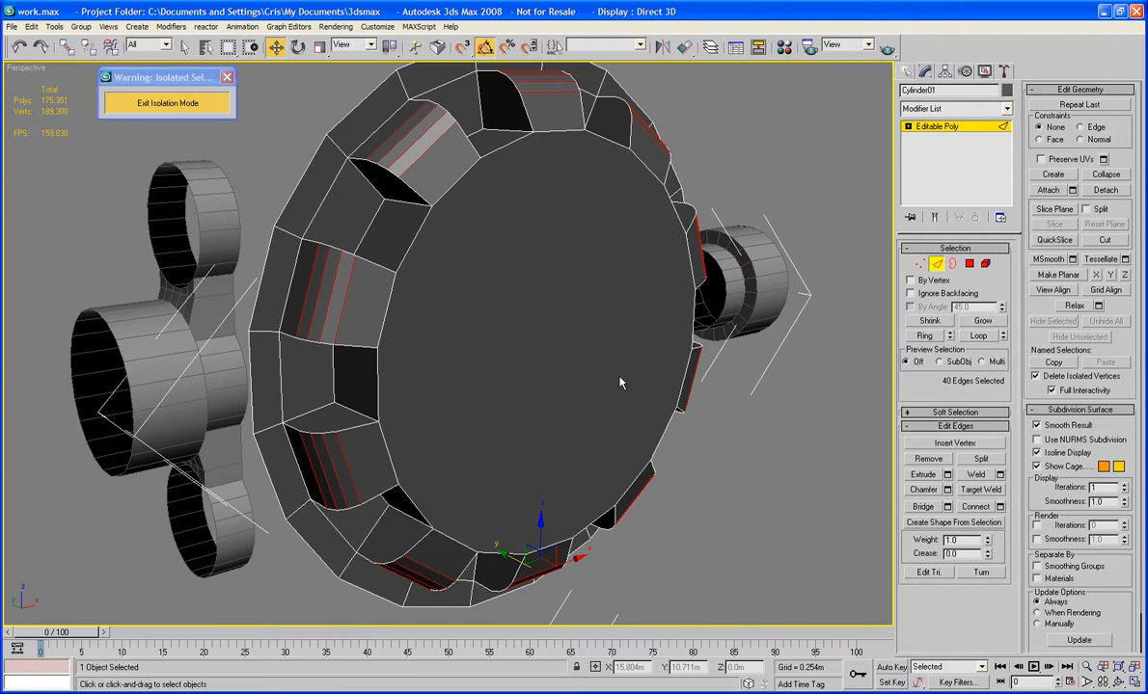
# Undo the freehand chamfers on the ten tooth edges.
pyautogui.hotkey('ctrl', 'z')
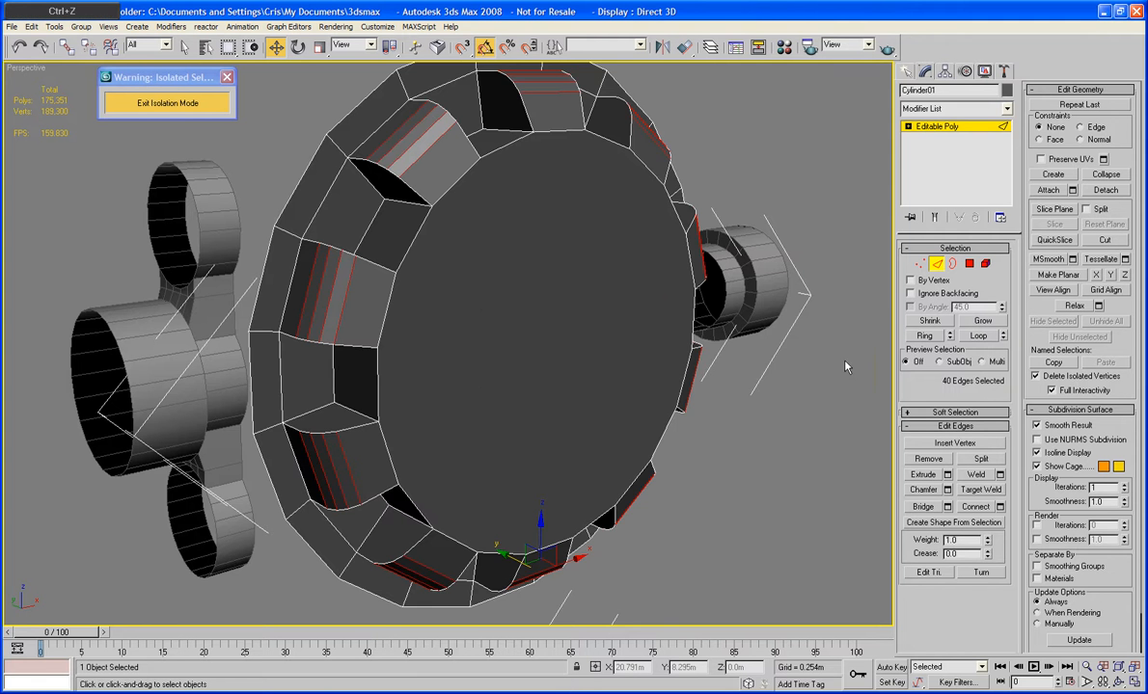
pyautogui.hotkey('ctrl', 'z')
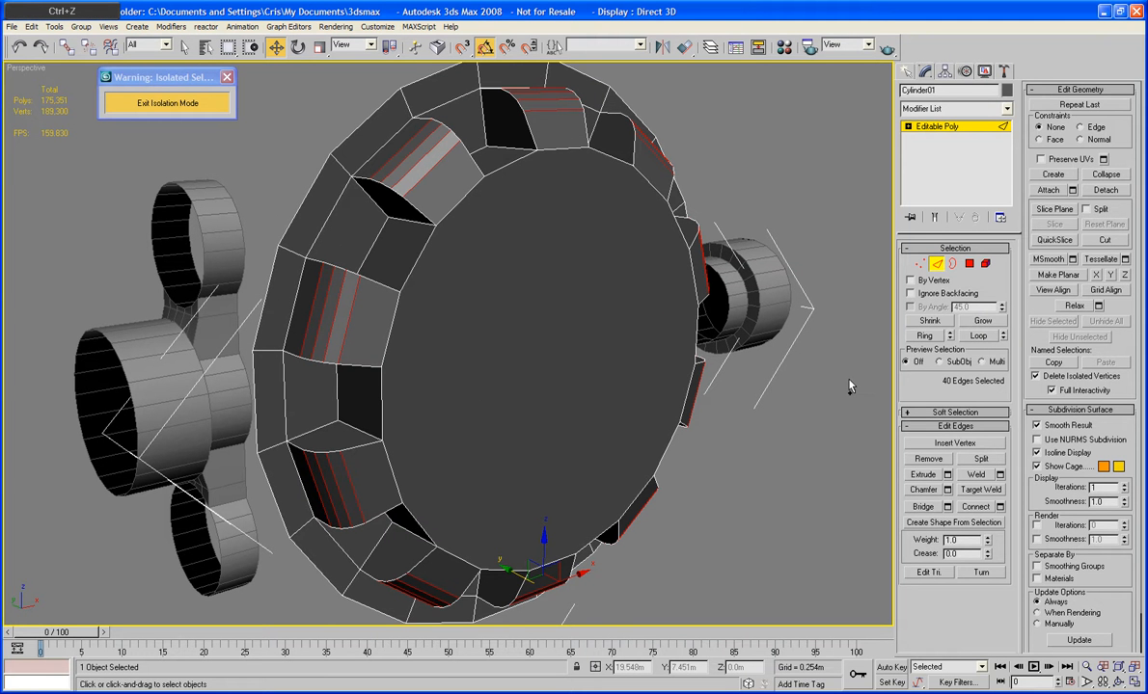
pyautogui.hotkey('ctrl', 'z')
pyautogui.hotkey('ctrl', 'z')
pyautogui.hotkey('ctrl', 'z')
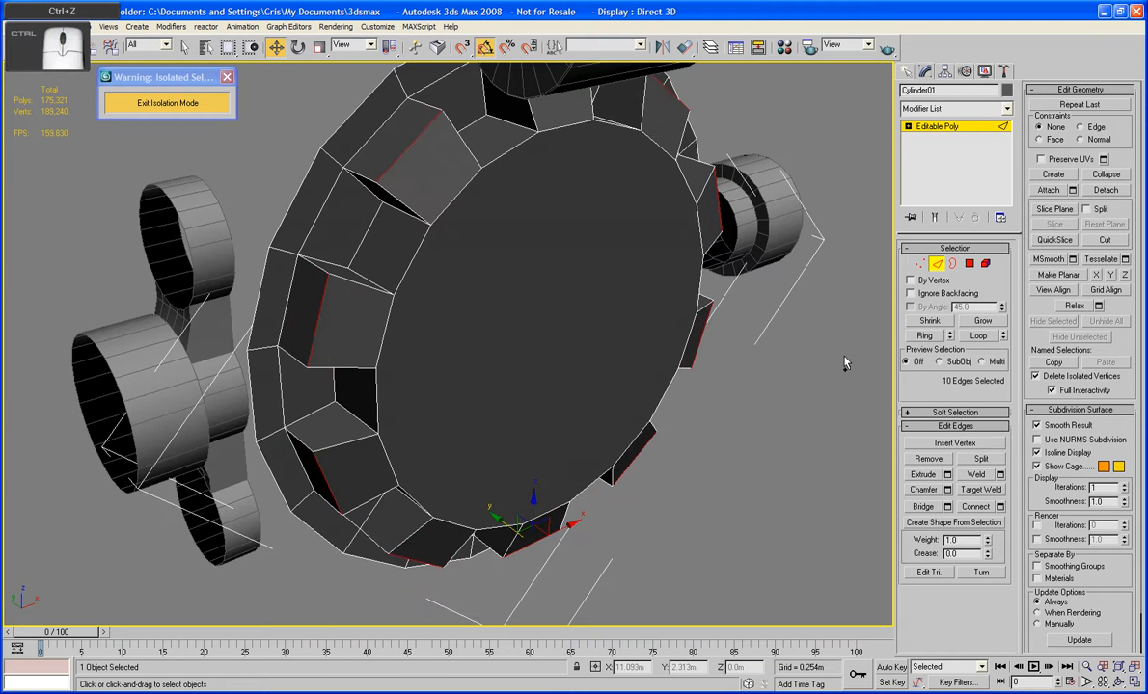
# Chamfer the ten selected tooth edges by about 0.054 m with 5 segments to round the teeth.
pyautogui.click(947, 490)
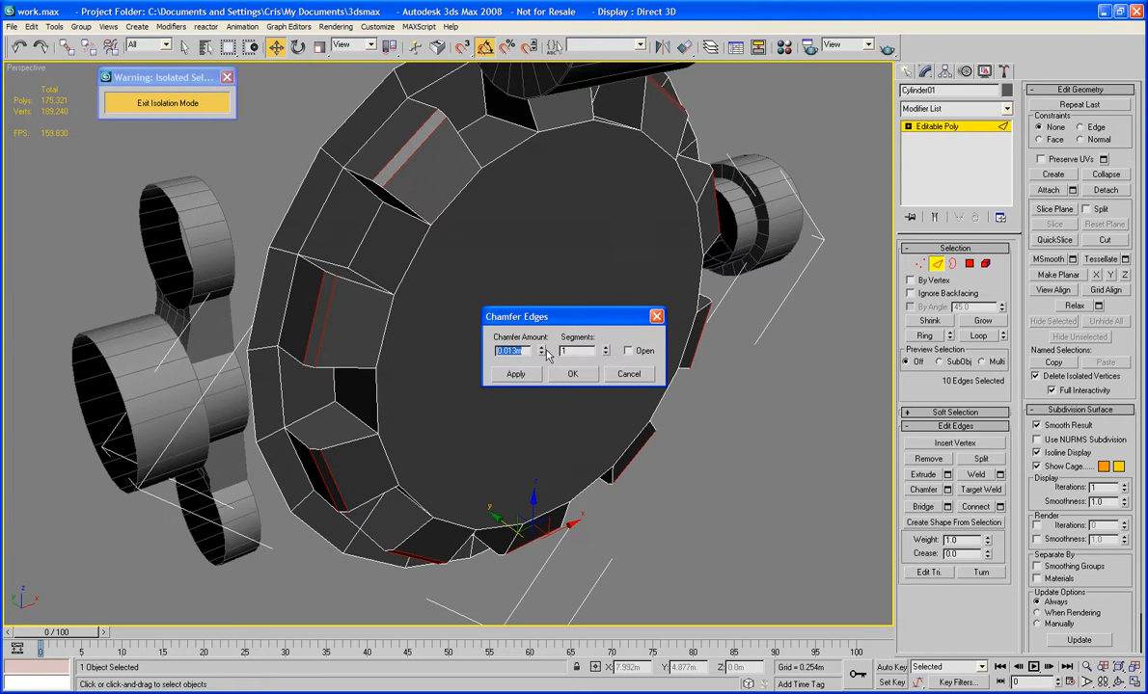
pyautogui.moveTo(543, 355)
pyautogui.mouseDown()
pyautogui.moveTo(543, 345)
pyautogui.moveTo(562, 354)
pyautogui.mouseUp()
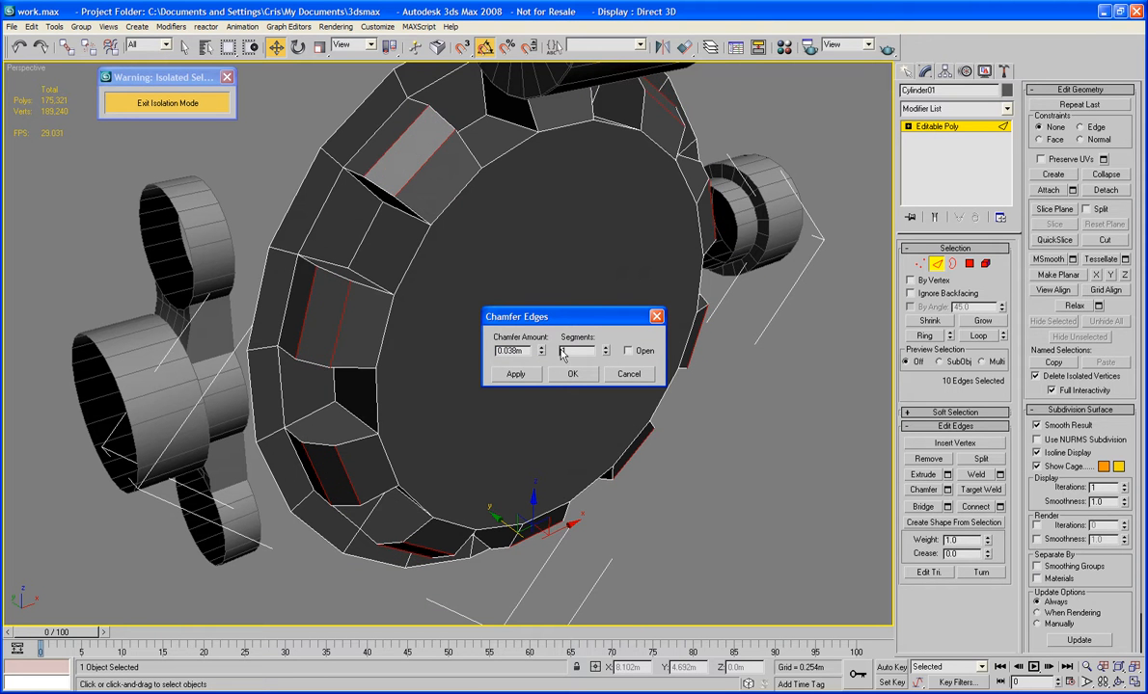
pyautogui.click(606, 348)
pyautogui.click(606, 348)
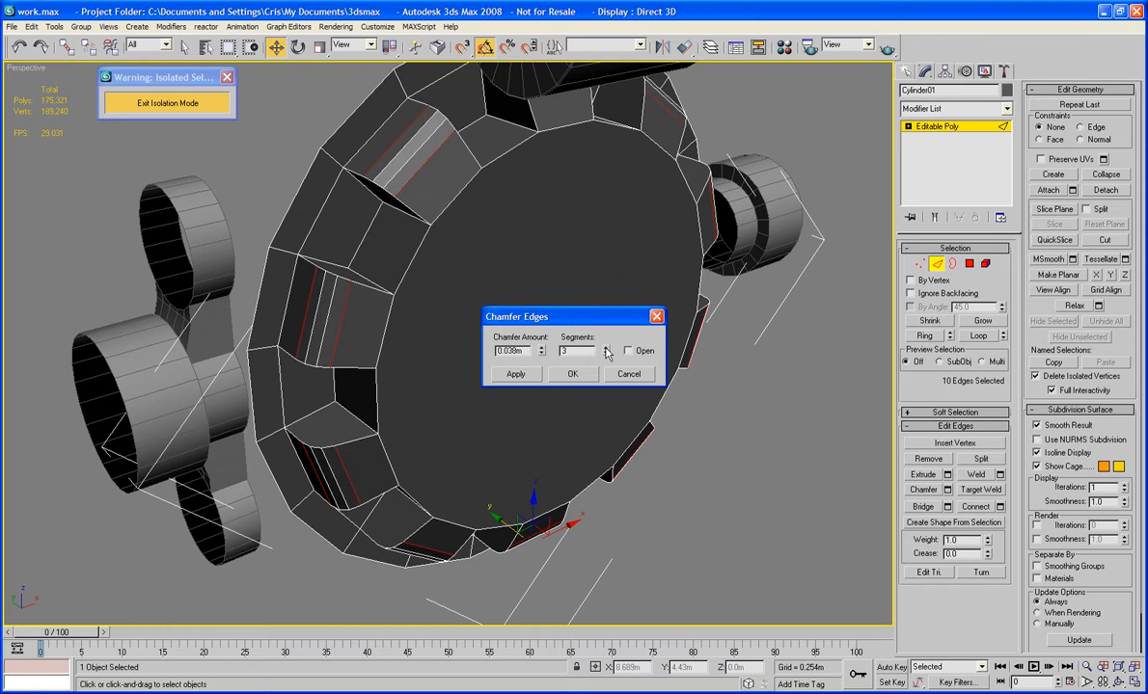
pyautogui.click(606, 349)
pyautogui.keyDown('alt'); pyautogui.moveTo(277, 364); pyautogui.dragTo(456, 414, button='middle'); pyautogui.keyUp('alt')
pyautogui.scroll(4, 379, 357)
pyautogui.moveTo(541, 353); pyautogui.dragTo(546, 326)
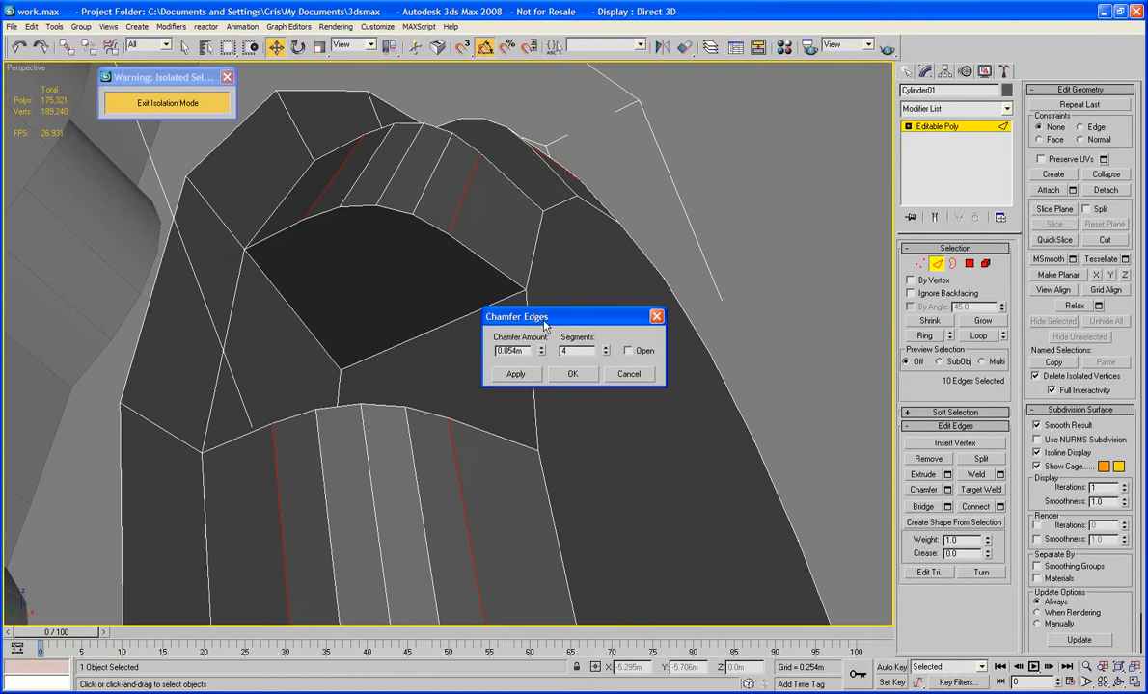
pyautogui.click(605, 350)
pyautogui.keyDown('alt'); pyautogui.moveTo(318, 423); pyautogui.dragTo(315, 474, button='middle'); pyautogui.keyUp('alt')
pyautogui.click(573, 375)
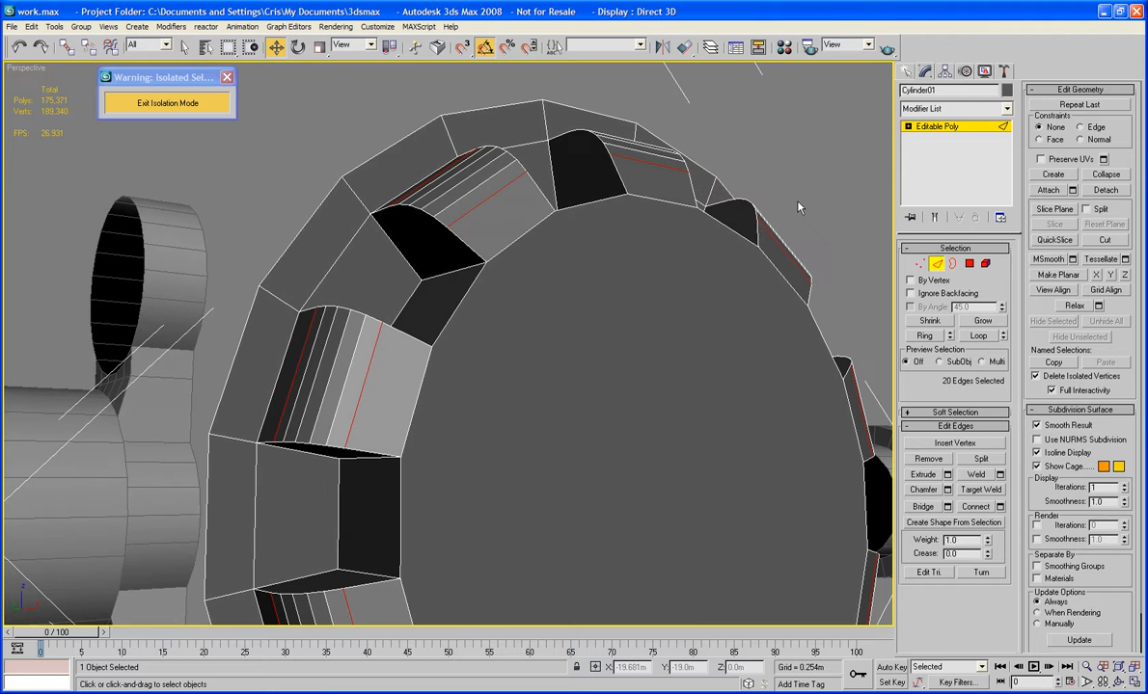
# Select the disc's large centre face and bevel it inward to form a ring of faces inside the teeth.
pyautogui.keyDown('alt'); pyautogui.moveTo(741, 186); pyautogui.dragTo(579, 231, button='middle'); pyautogui.keyUp('alt')
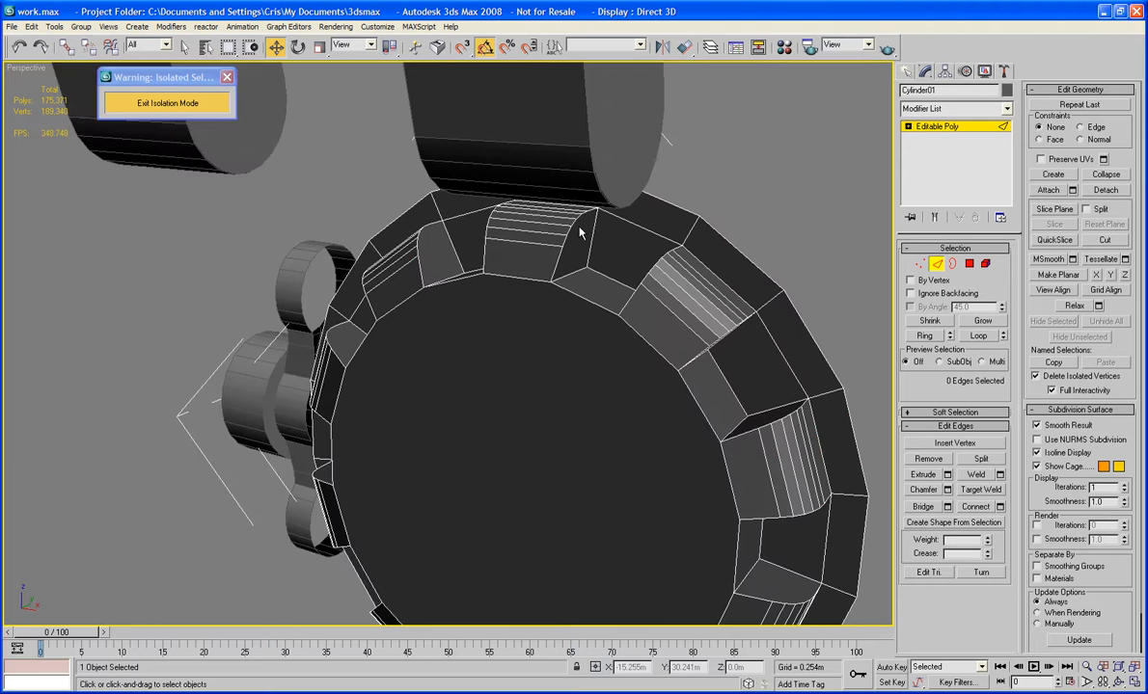
pyautogui.scroll(-5, 587, 277)
pyautogui.keyDown('alt'); pyautogui.moveTo(625, 177); pyautogui.dragTo(516, 268, button='middle'); pyautogui.keyUp('alt')
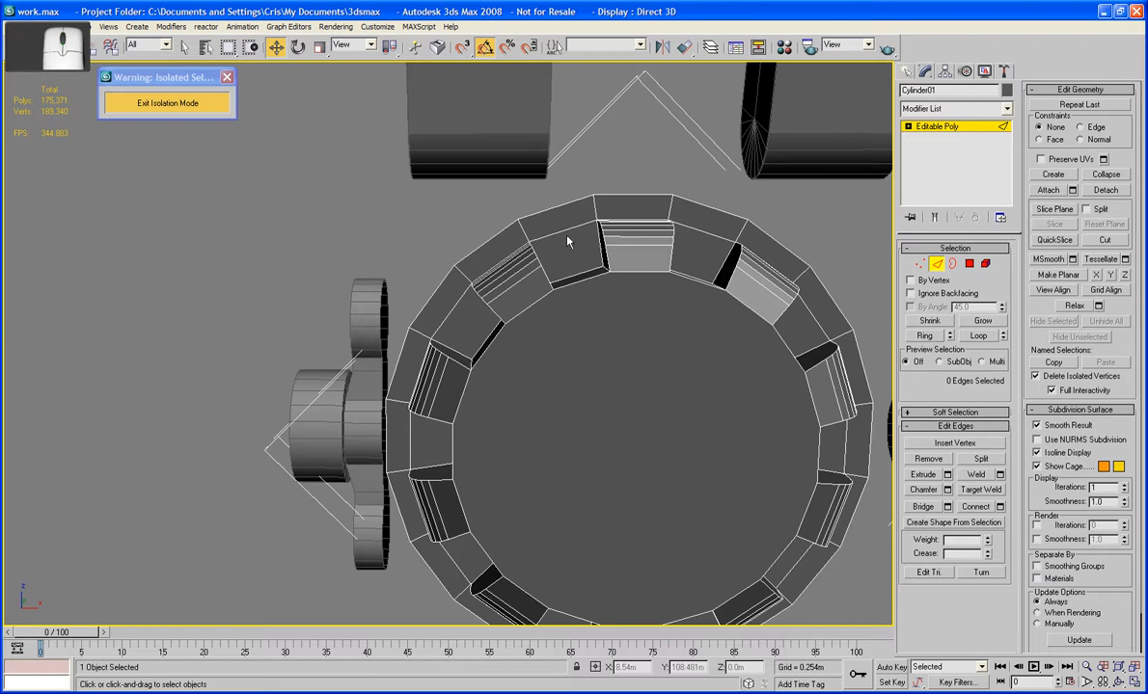
pyautogui.keyDown('alt'); pyautogui.moveTo(526, 218); pyautogui.dragTo(629, 282, button='middle'); pyautogui.keyUp('alt')
pyautogui.keyDown('alt'); pyautogui.moveTo(476, 320); pyautogui.dragTo(835, 343, button='middle'); pyautogui.keyUp('alt')
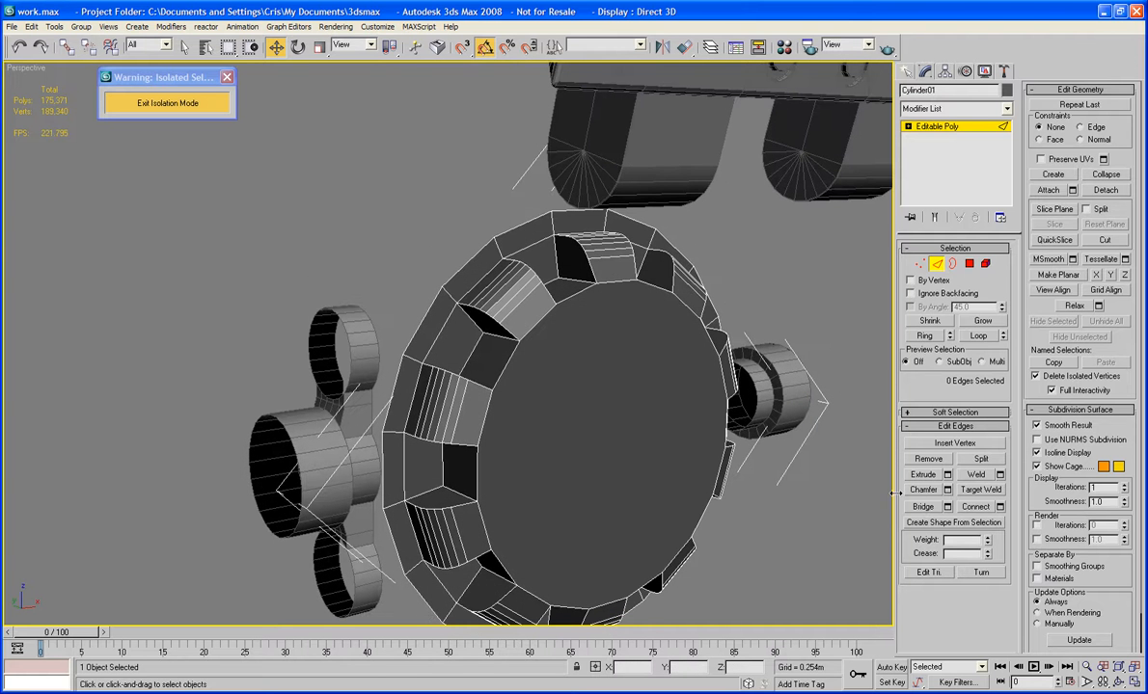
pyautogui.click(970, 263)
pyautogui.click(655, 428)
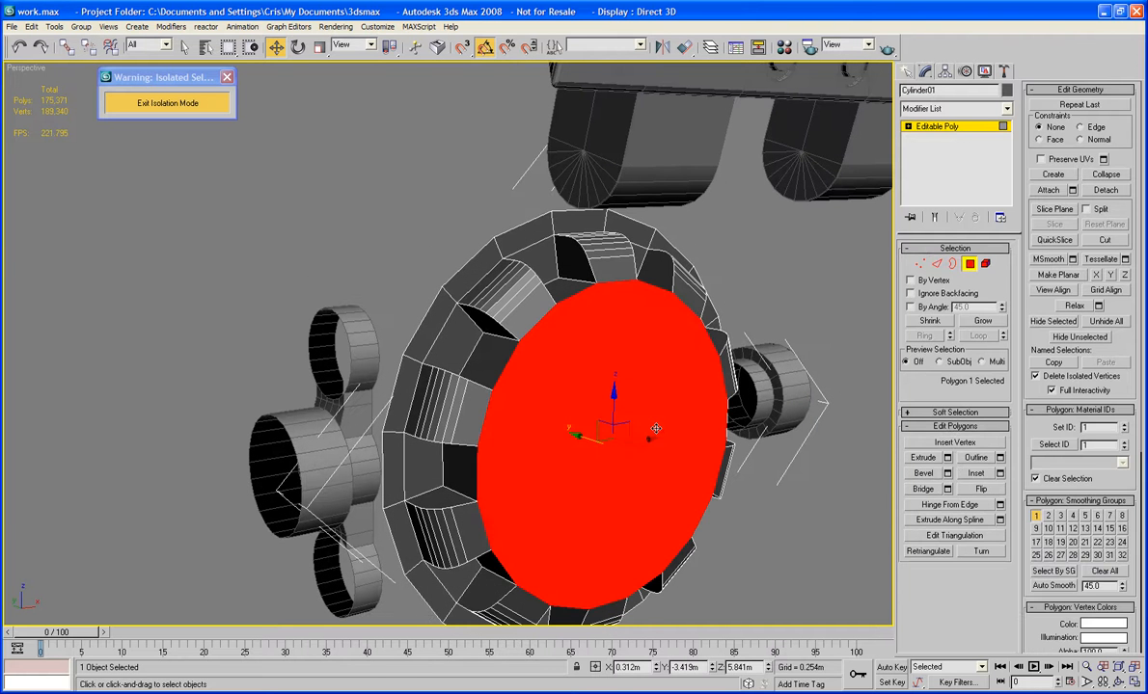
pyautogui.keyDown('alt'); pyautogui.moveTo(661, 486); pyautogui.dragTo(704, 516, button='middle'); pyautogui.keyUp('alt')
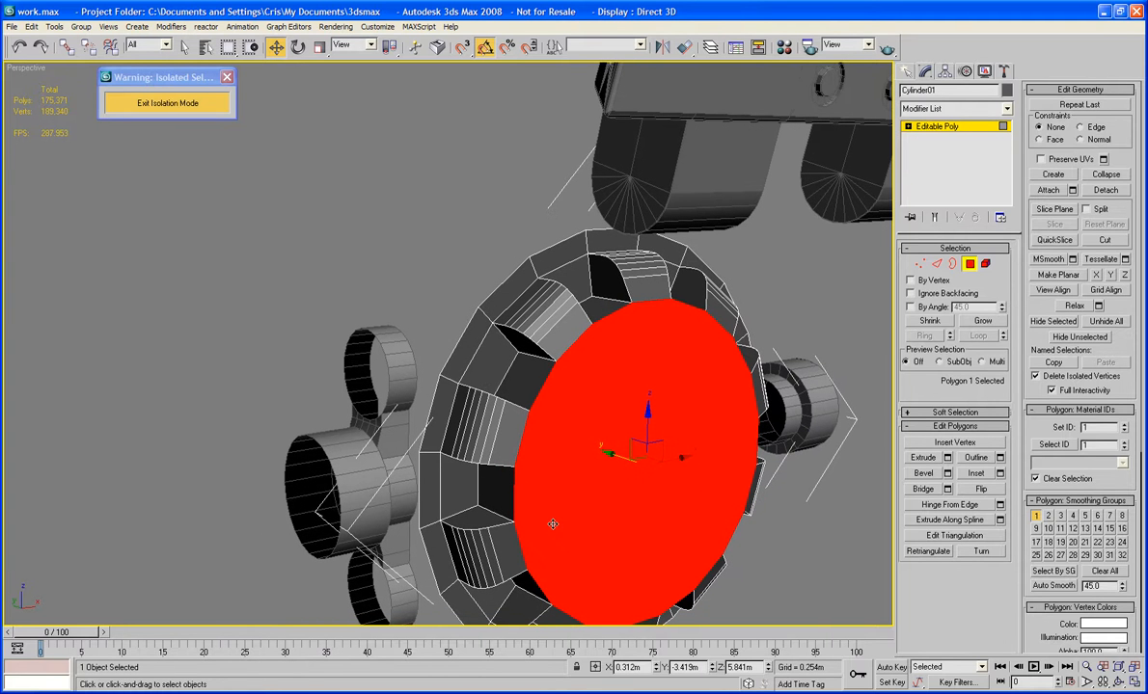
pyautogui.hotkey('ctrl', 'z')
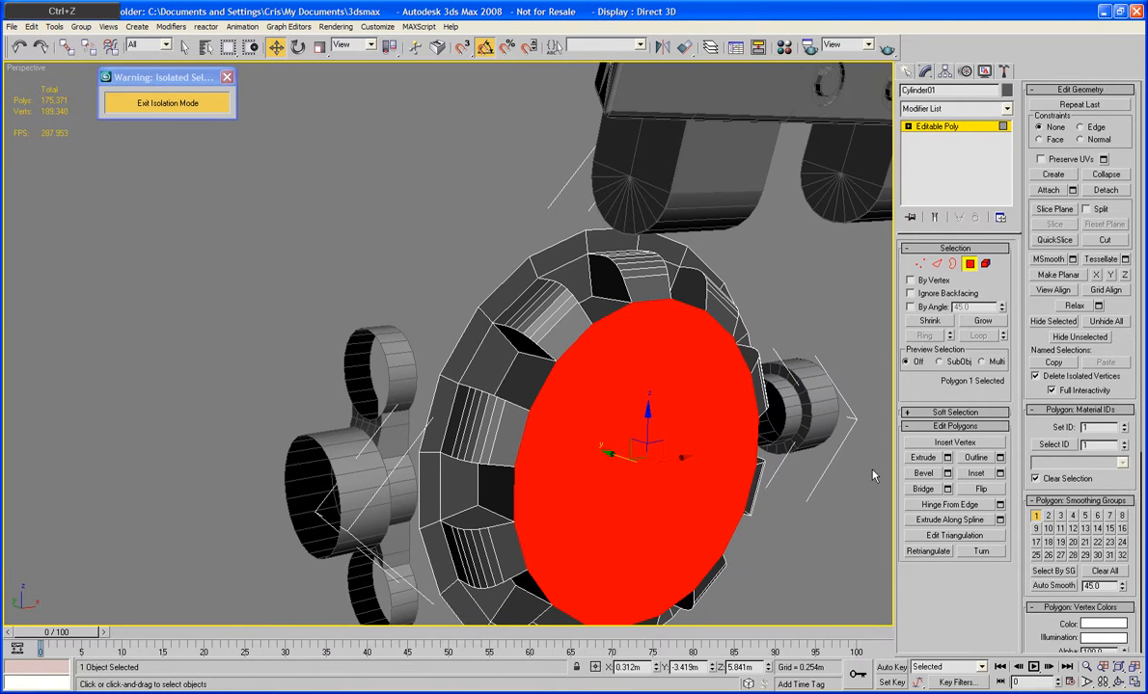
pyautogui.click(920, 473)
pyautogui.moveTo(554, 530); pyautogui.dragTo(560, 550)
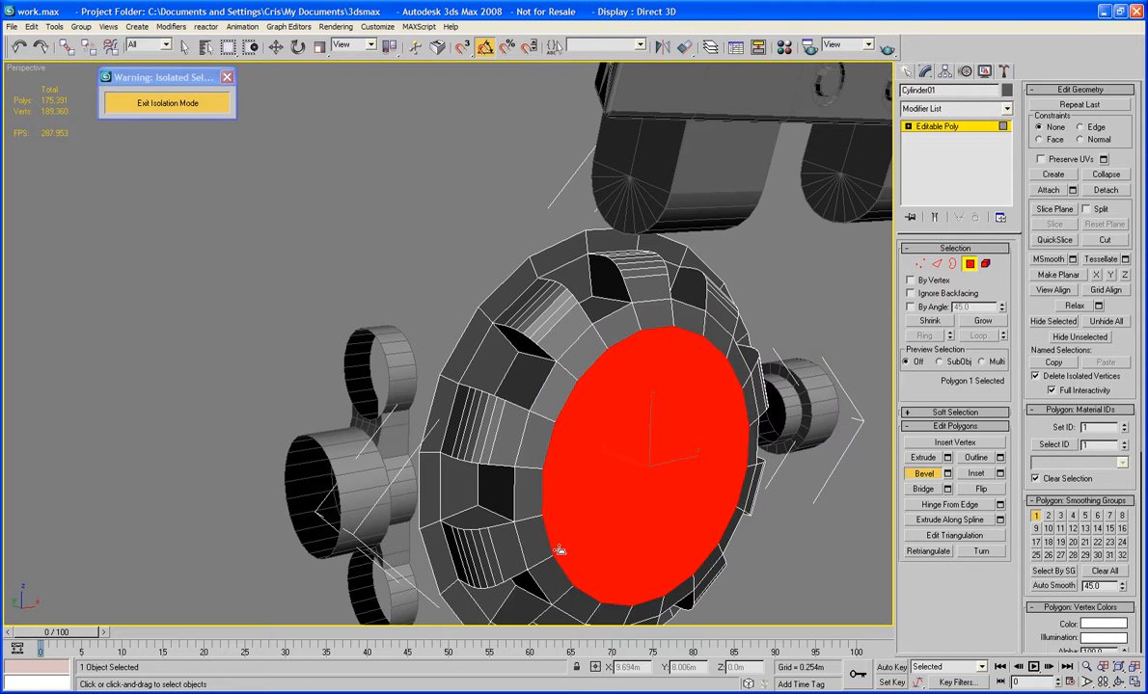
# Bevel the centre face again to add a thin inner rim and sink the face into the disc.
pyautogui.click(571, 542)
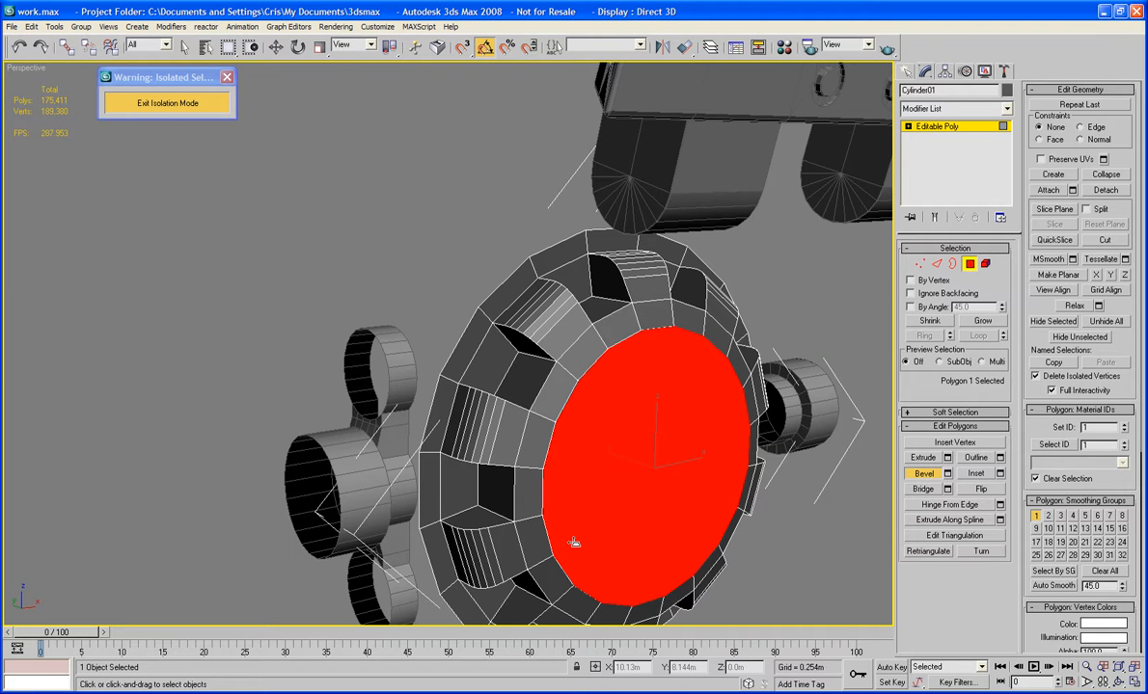
pyautogui.press('F2')
pyautogui.press('F2')
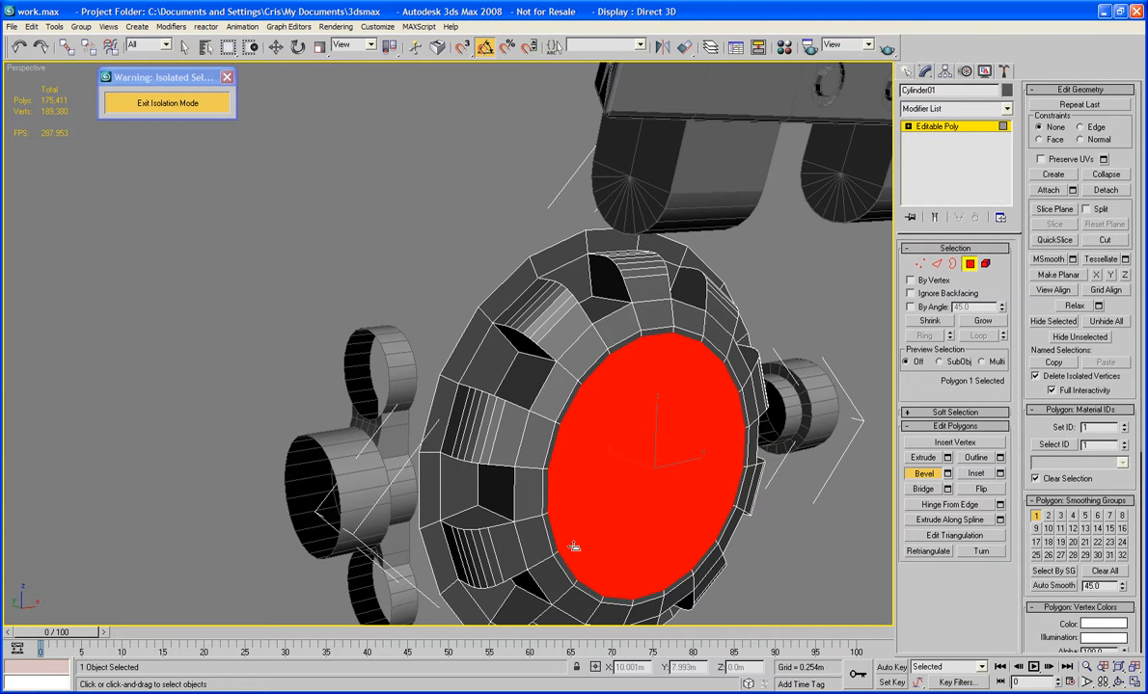
pyautogui.keyDown('alt'); pyautogui.moveTo(575, 531); pyautogui.dragTo(587, 528, button='middle'); pyautogui.keyUp('alt')
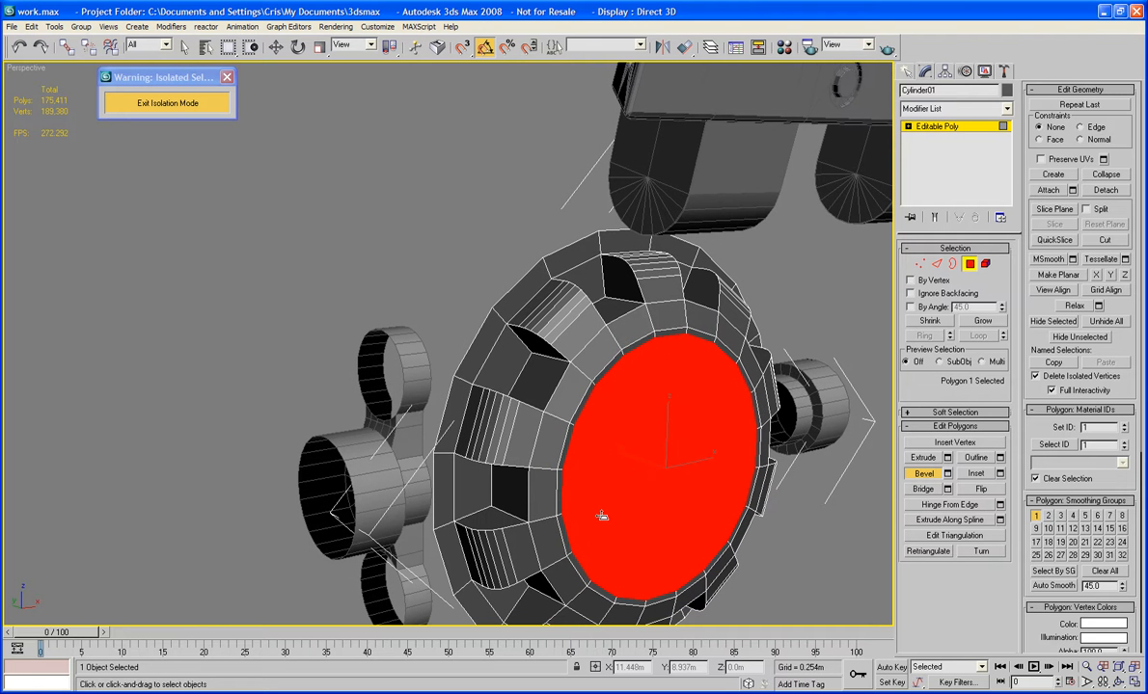
pyautogui.moveTo(601, 516); pyautogui.dragTo(627, 493)
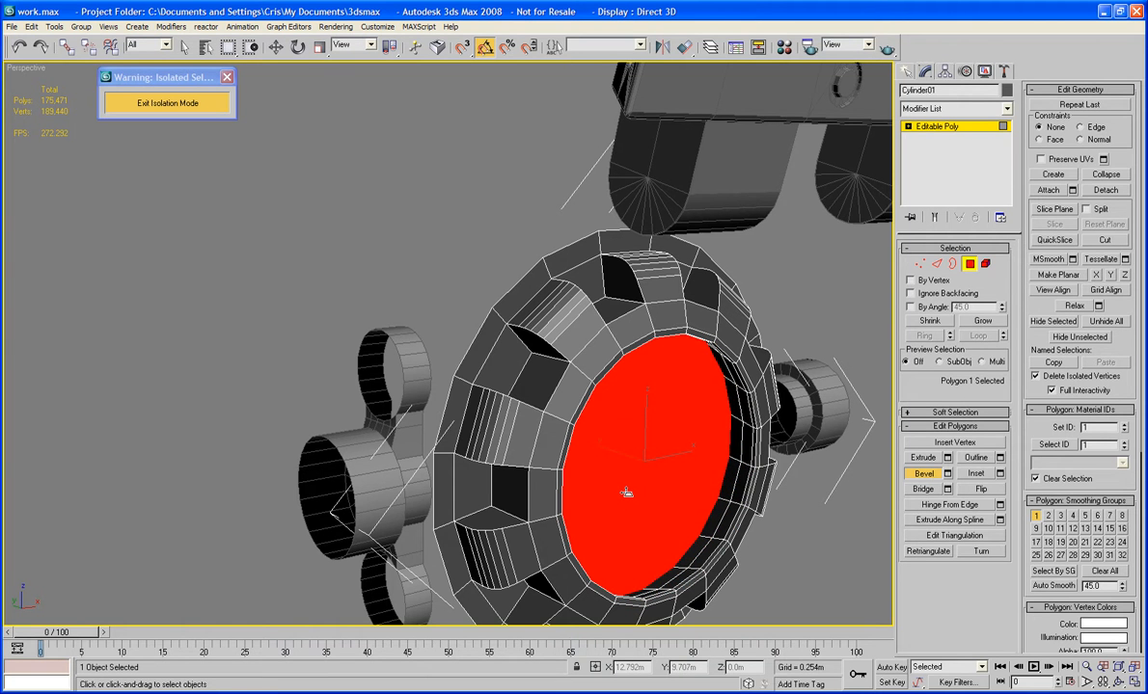
# Delete the sunken centre face to open the middle of the toothed disc, and leave polygon editing.
pyautogui.press('Delete')
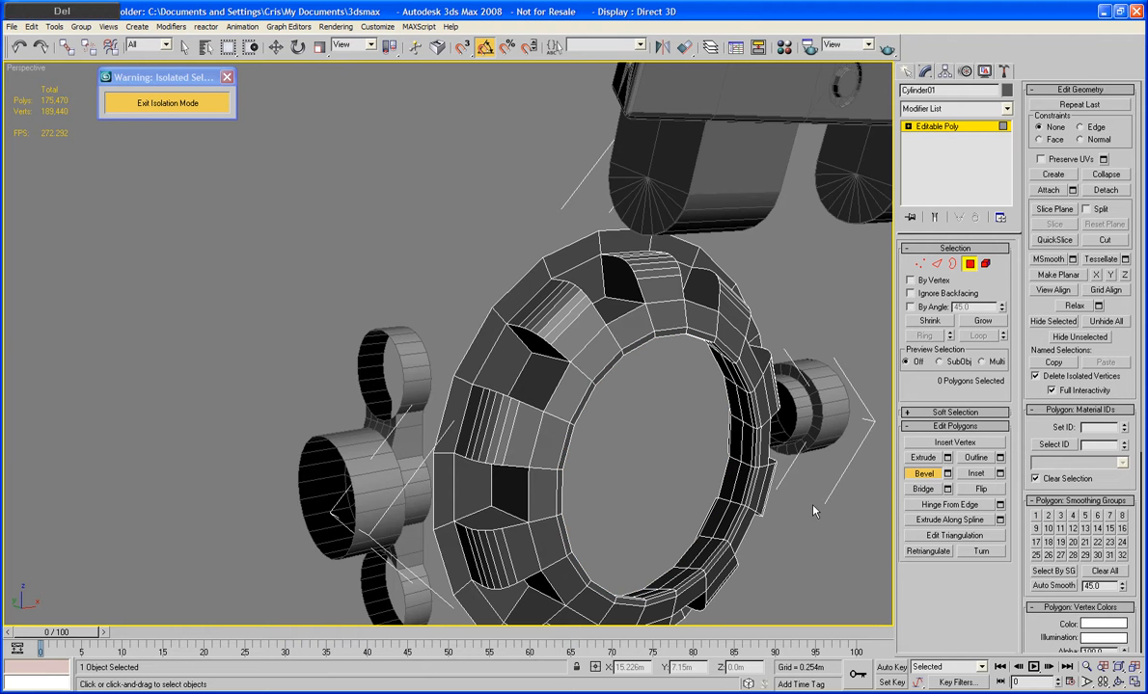
pyautogui.keyDown('alt'); pyautogui.moveTo(813, 511); pyautogui.dragTo(694, 434, button='middle'); pyautogui.keyUp('alt')
pyautogui.scroll(-3, 606, 395)
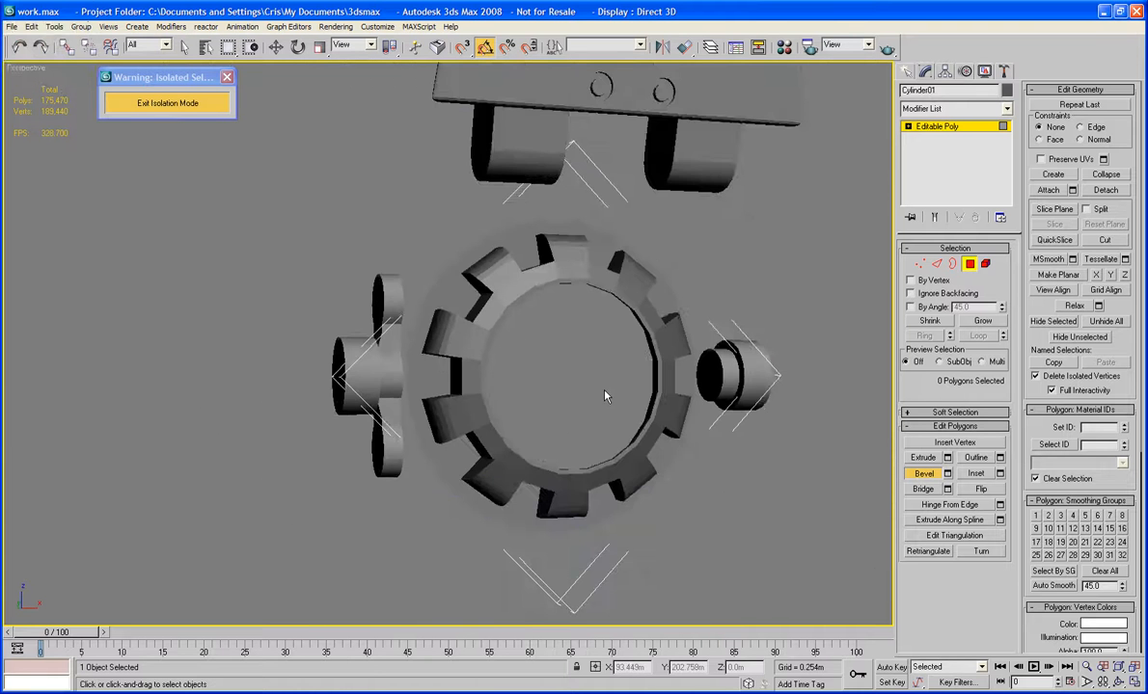
pyautogui.keyDown('alt'); pyautogui.moveTo(607, 391); pyautogui.dragTo(601, 347, button='middle'); pyautogui.keyUp('alt')
pyautogui.press('F4')
pyautogui.scroll(3, 607, 427)
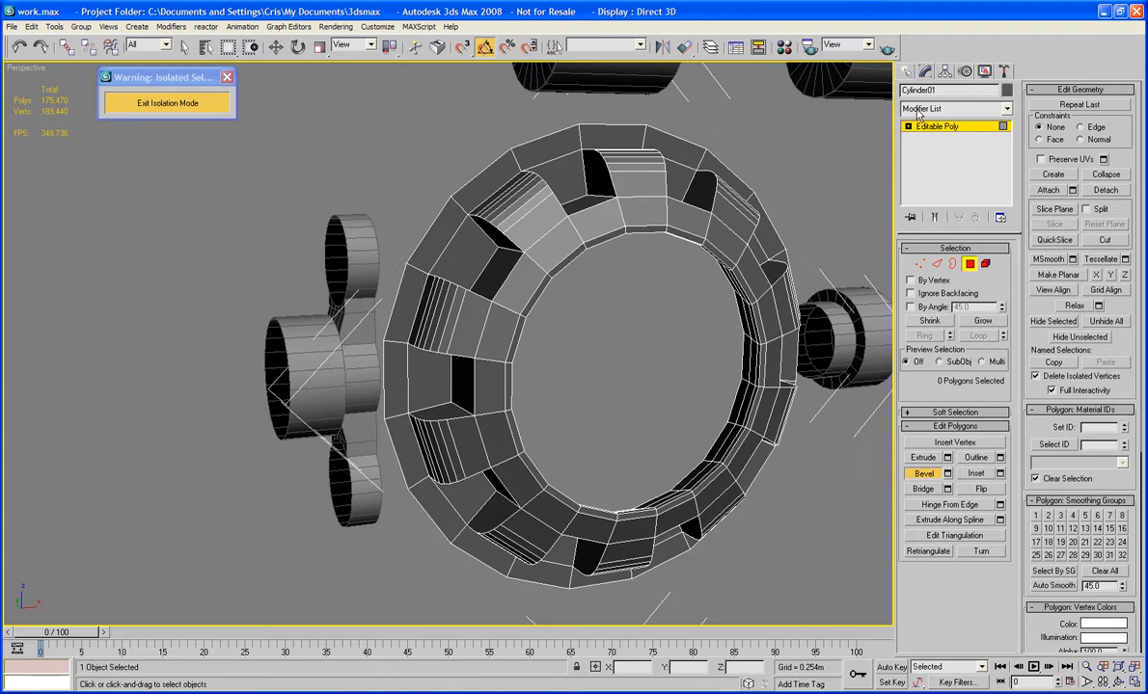
pyautogui.click(969, 265)
pyautogui.scroll(-3, 700, 309)
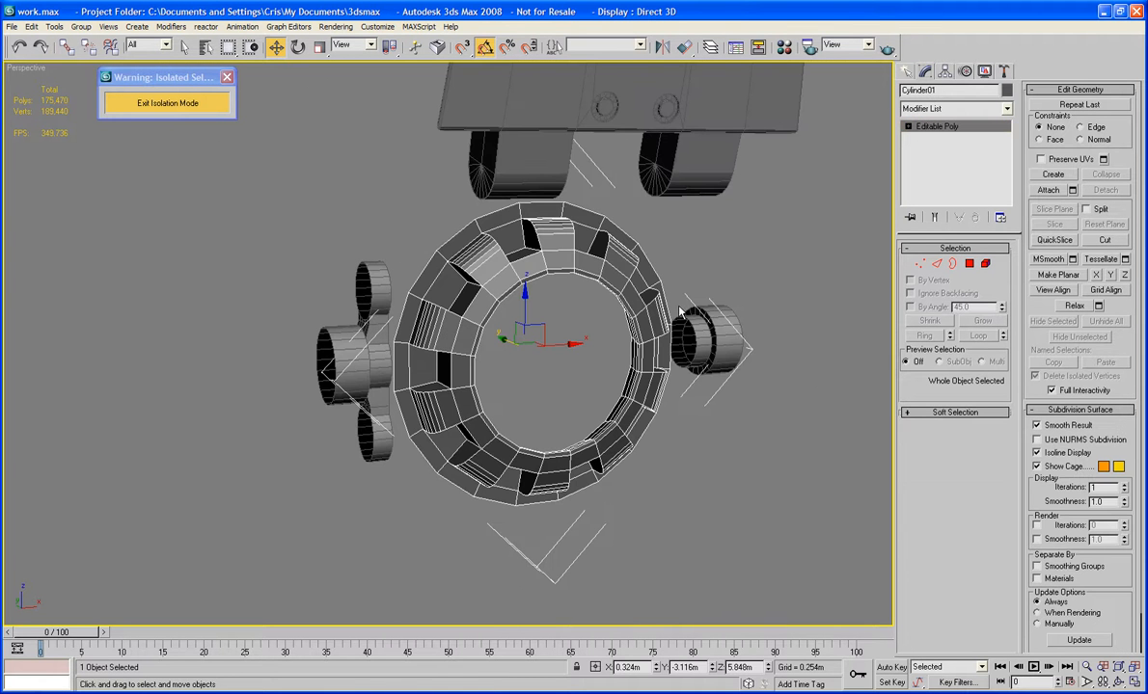
# Load the Paint Hair Floater script from the ED209 project's SCRIPTS folder and move its dialog clear of the toothed disc.
pyautogui.click(419, 26)
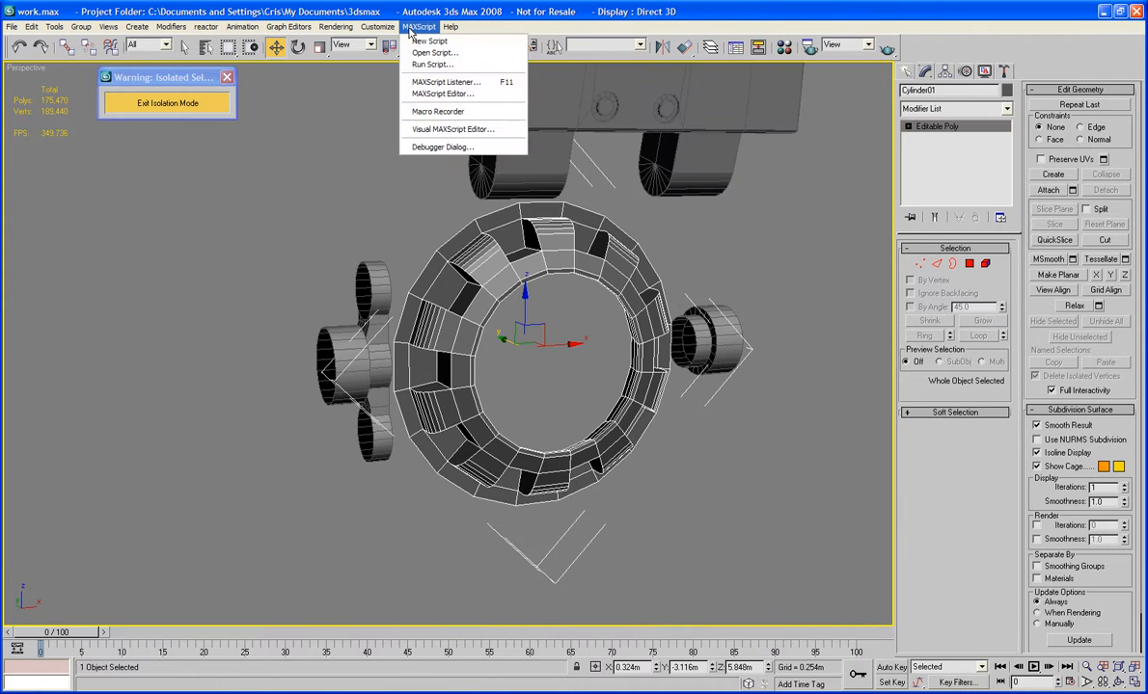
pyautogui.click(424, 52)
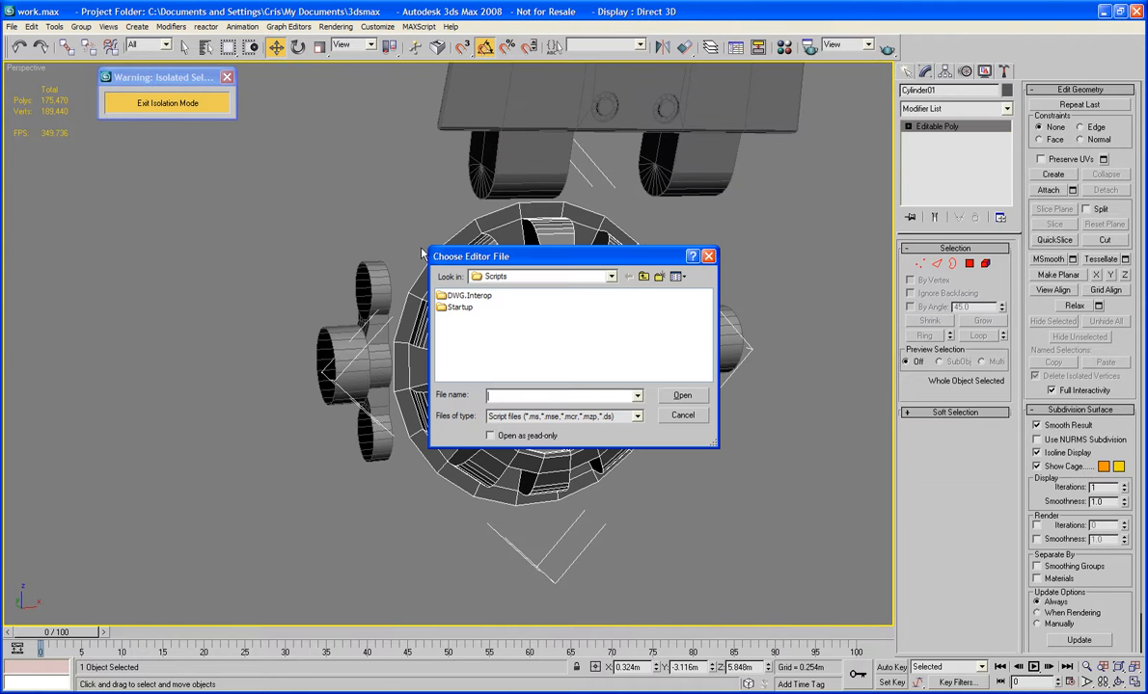
pyautogui.click(547, 279)
pyautogui.scroll(2, 516, 531)
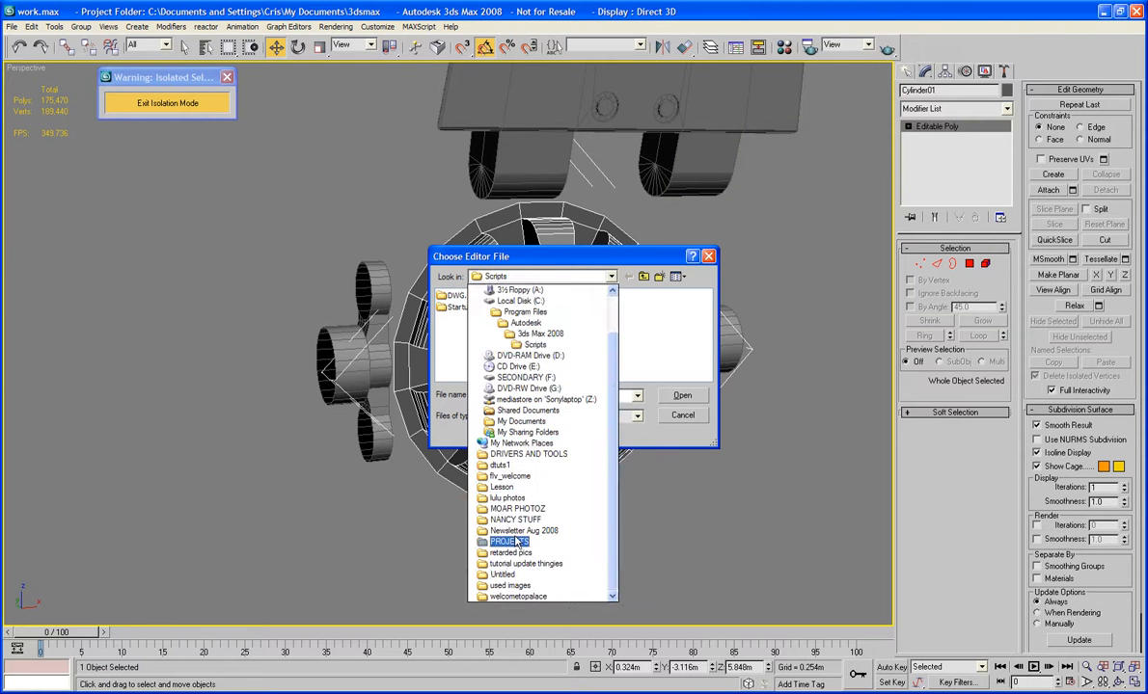
pyautogui.click(518, 528)
pyautogui.doubleClick(460, 319)
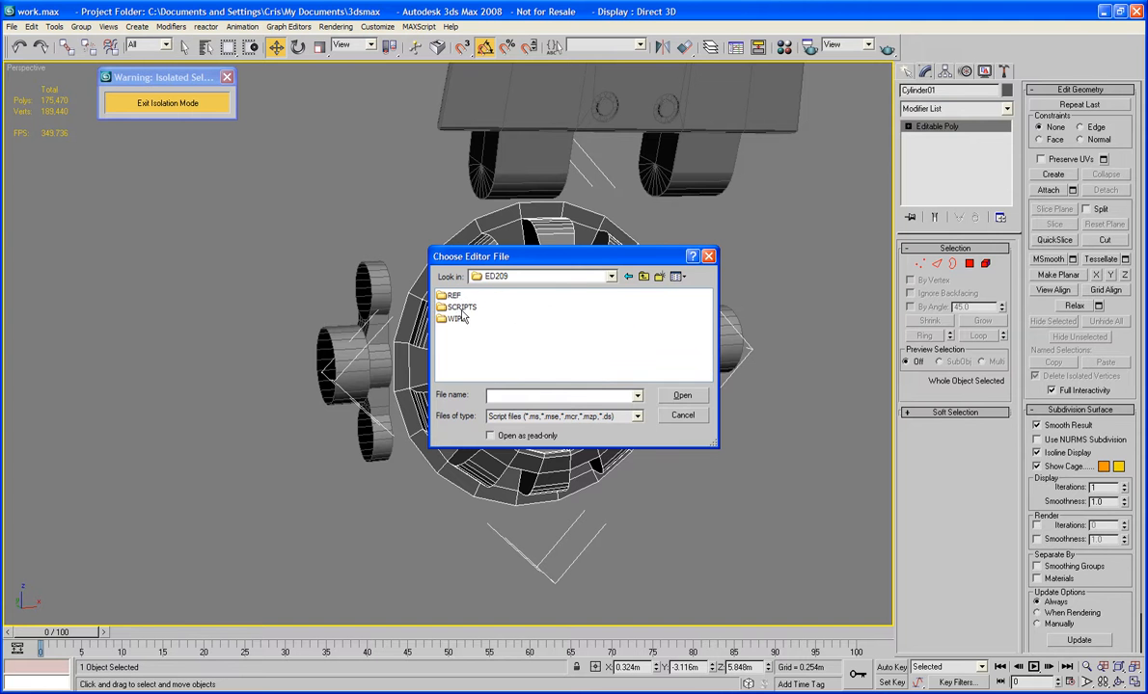
pyautogui.doubleClick(460, 307)
pyautogui.doubleClick(460, 296)
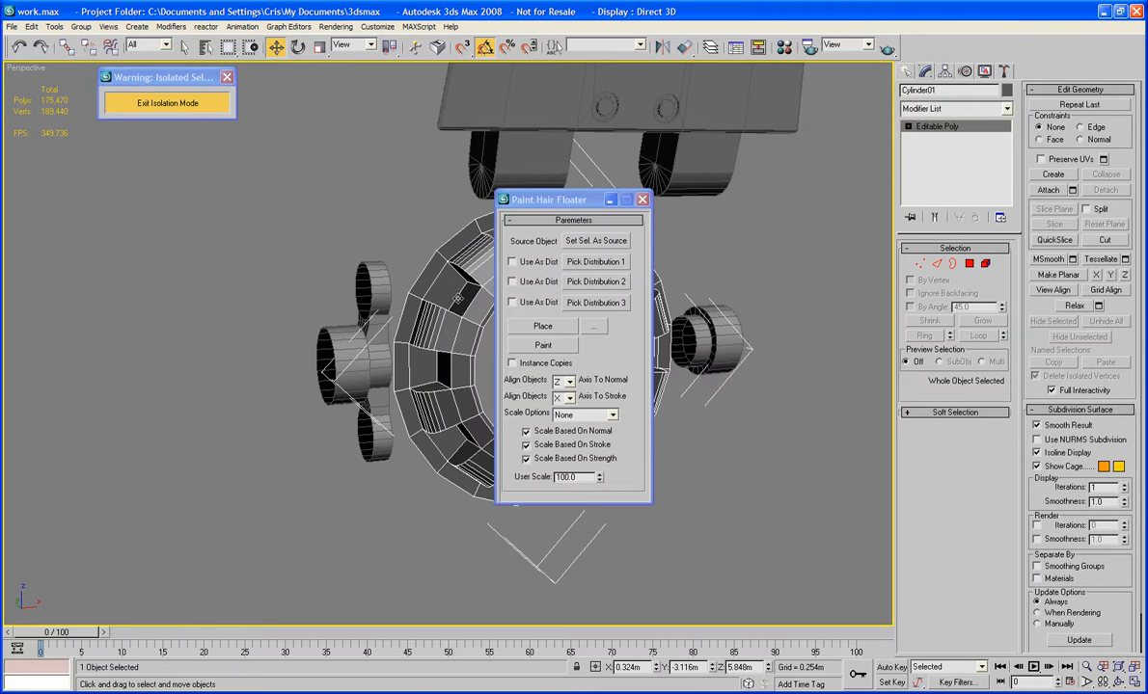
pyautogui.moveTo(560, 200); pyautogui.dragTo(849, 257)
# Leave isolation mode and hide the torso body and the separate box part with two rounded lugs.
pyautogui.scroll(-6, 418, 234)
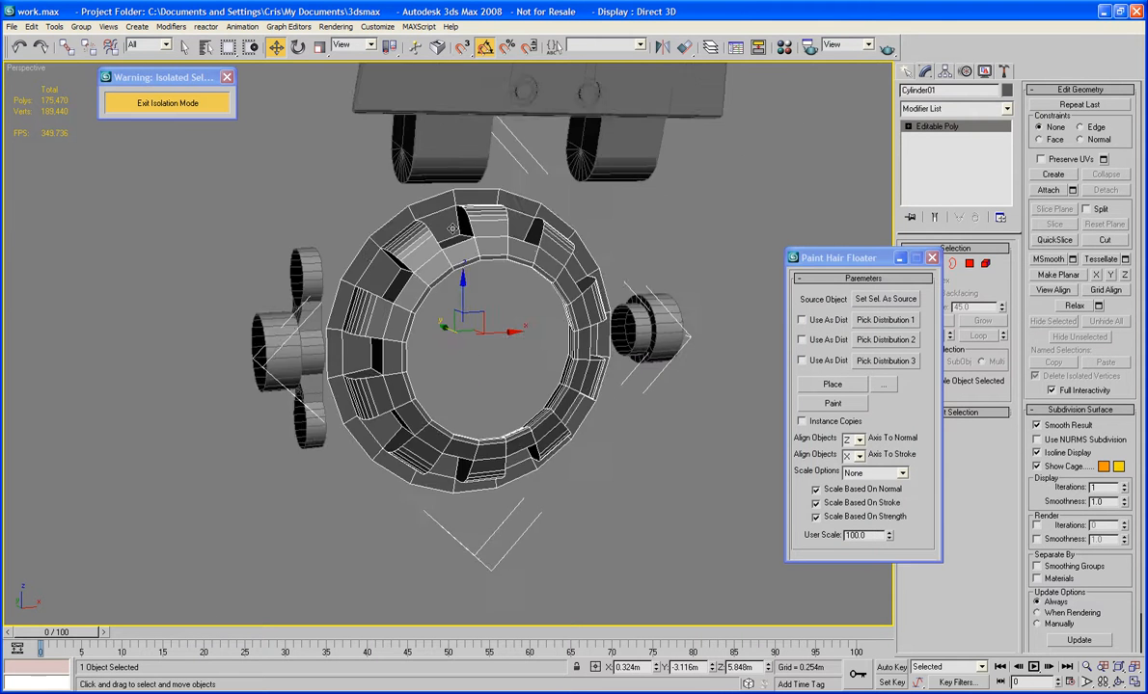
pyautogui.keyDown('alt'); pyautogui.moveTo(418, 235); pyautogui.dragTo(387, 221, button='middle'); pyautogui.keyUp('alt')
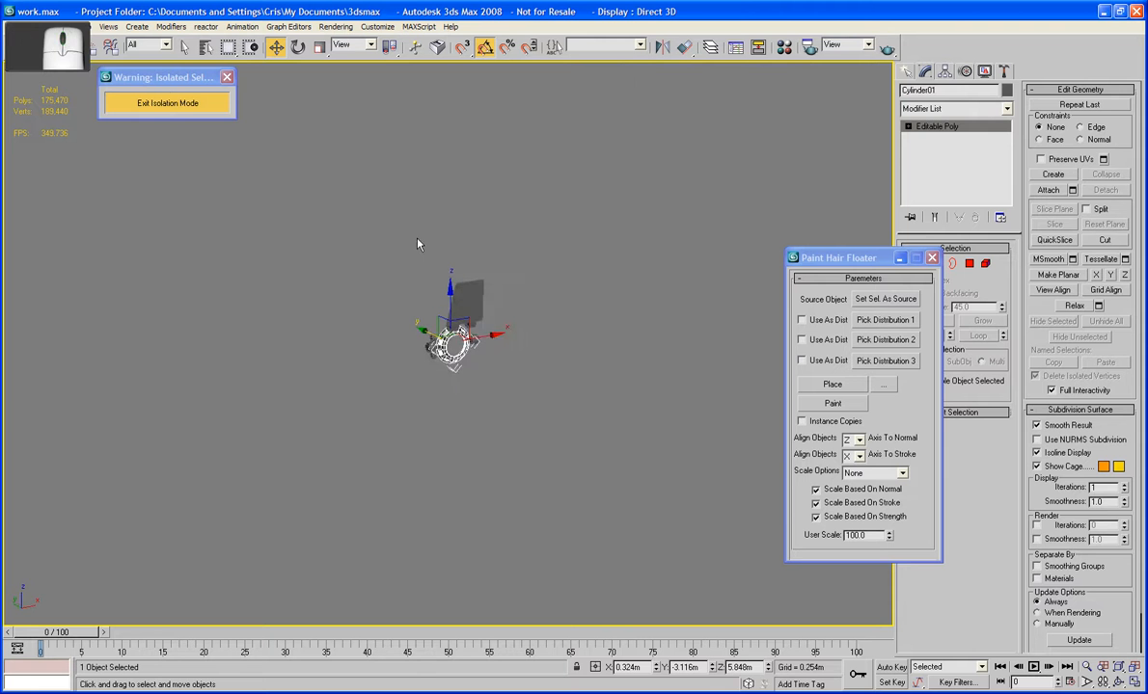
pyautogui.click(165, 104)
pyautogui.click(285, 161)
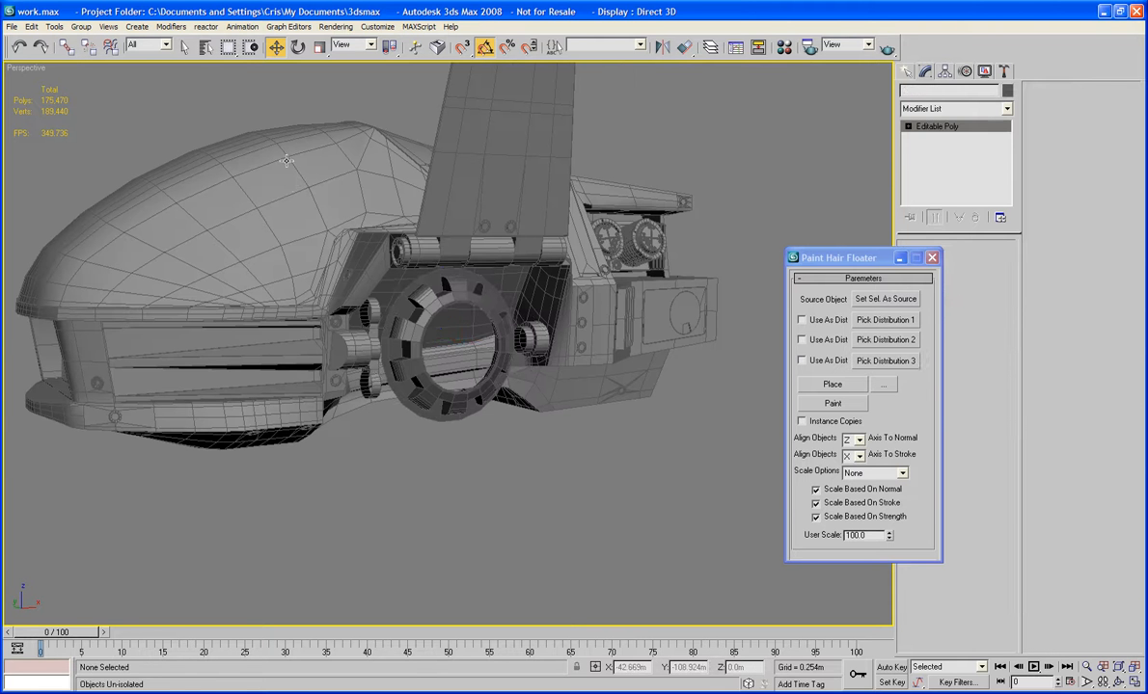
pyautogui.rightClick(286, 161)
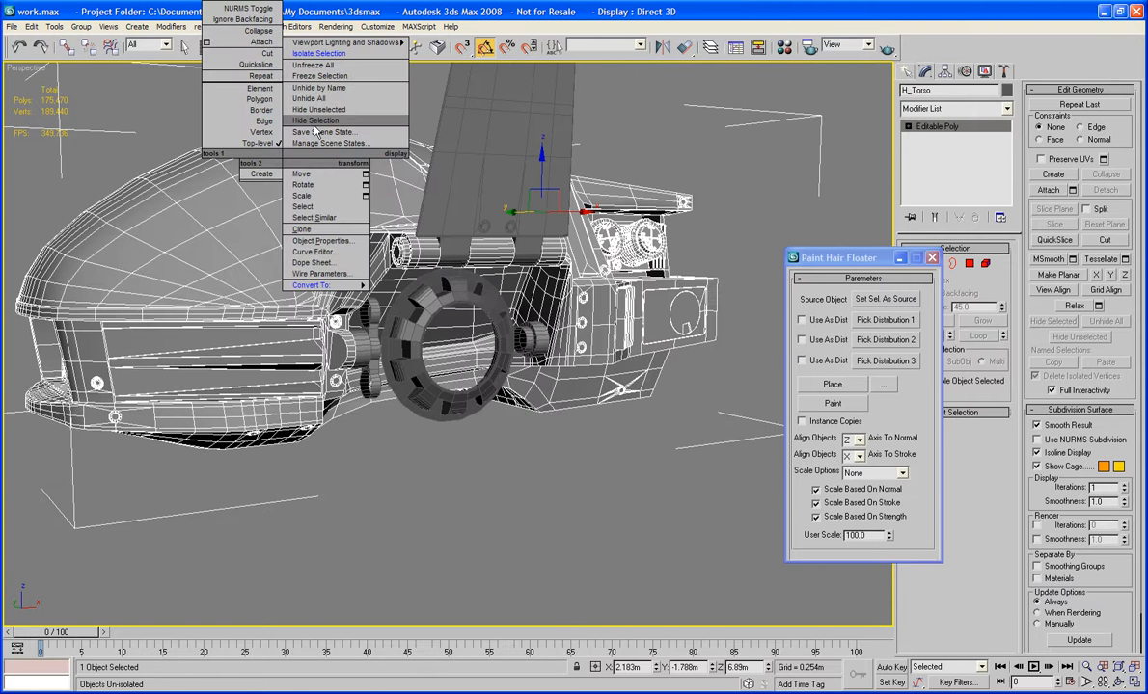
pyautogui.click(310, 122)
pyautogui.keyDown('alt'); pyautogui.moveTo(313, 122); pyautogui.dragTo(385, 181, button='middle'); pyautogui.keyUp('alt')
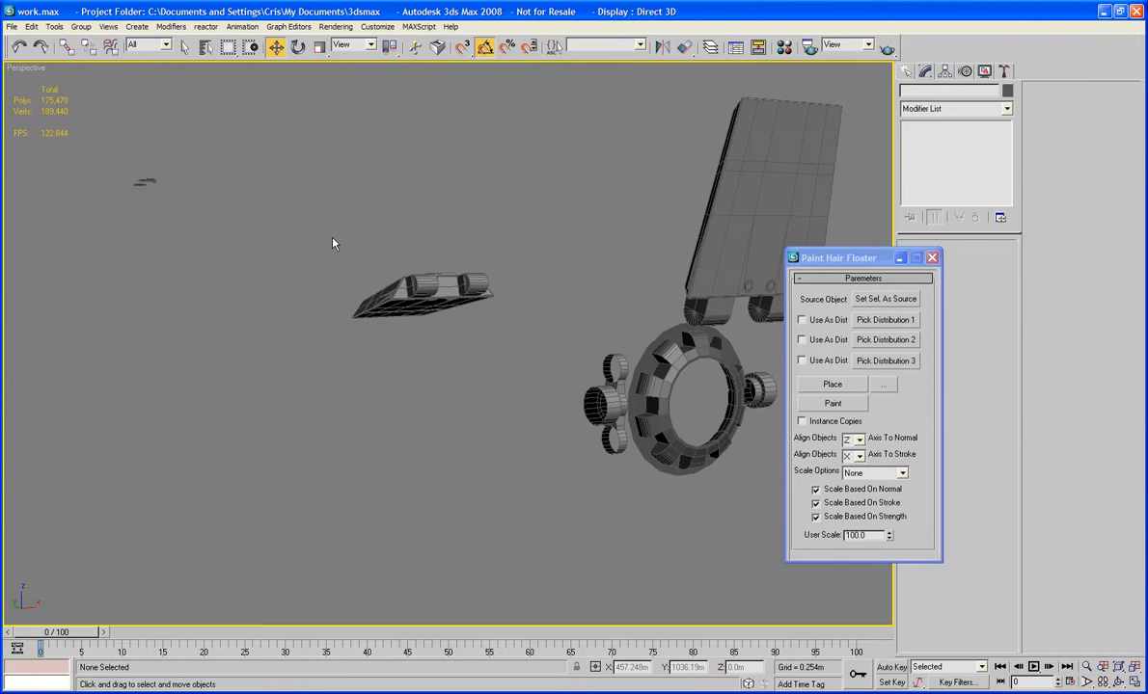
pyautogui.rightClick(401, 284)
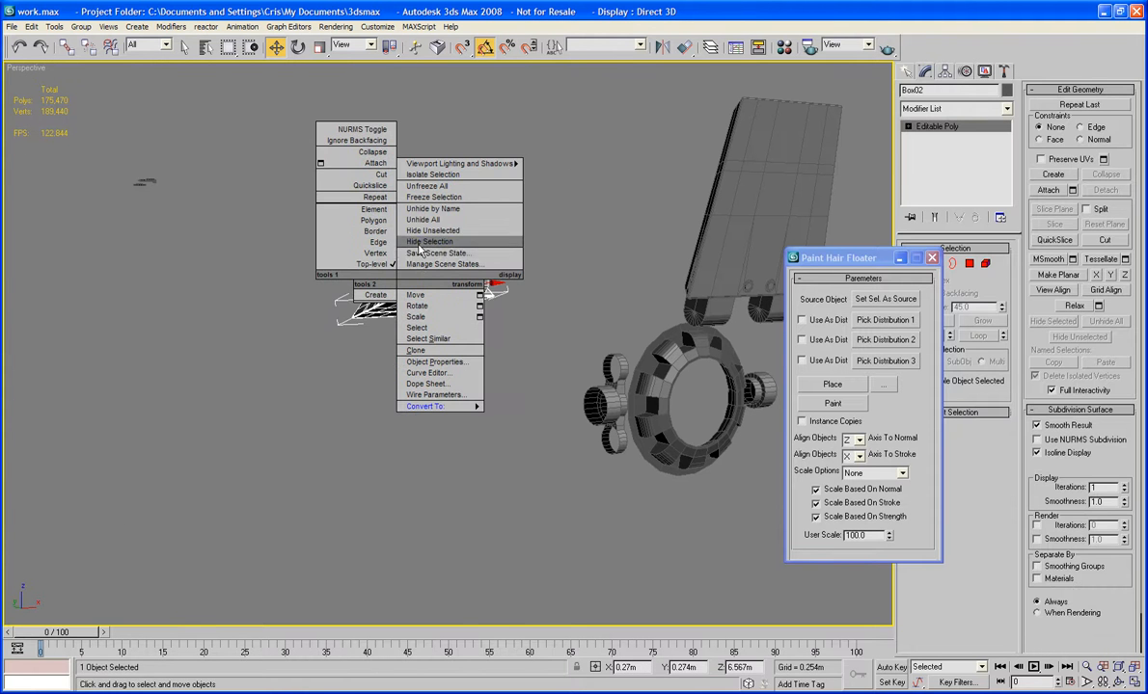
pyautogui.click(453, 248)
# Set the medium inset ratchet and the large inset with the raised centre as the first and second distribution objects.
pyautogui.moveTo(139, 178); pyautogui.dragTo(141, 183)
pyautogui.moveTo(222, 283); pyautogui.dragTo(316, 342, button='middle')
pyautogui.press('z')
pyautogui.scroll(-4, 356, 362)
pyautogui.scroll(3, 360, 361)
pyautogui.scroll(3, 365, 359)
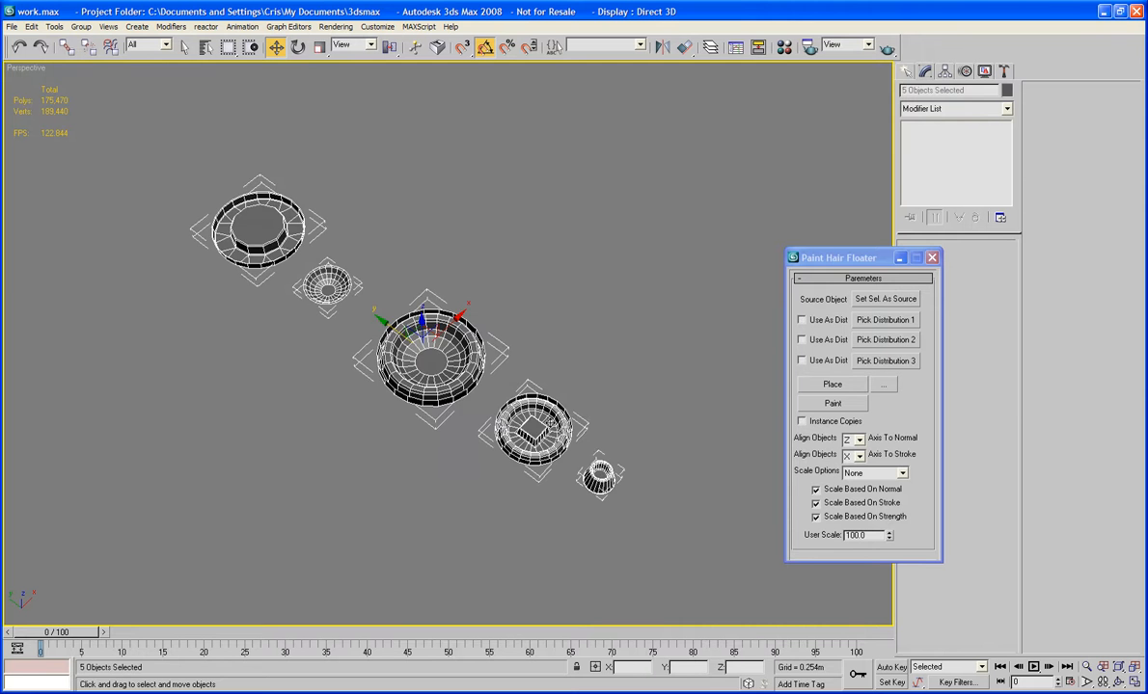
pyautogui.click(661, 325)
pyautogui.click(502, 421)
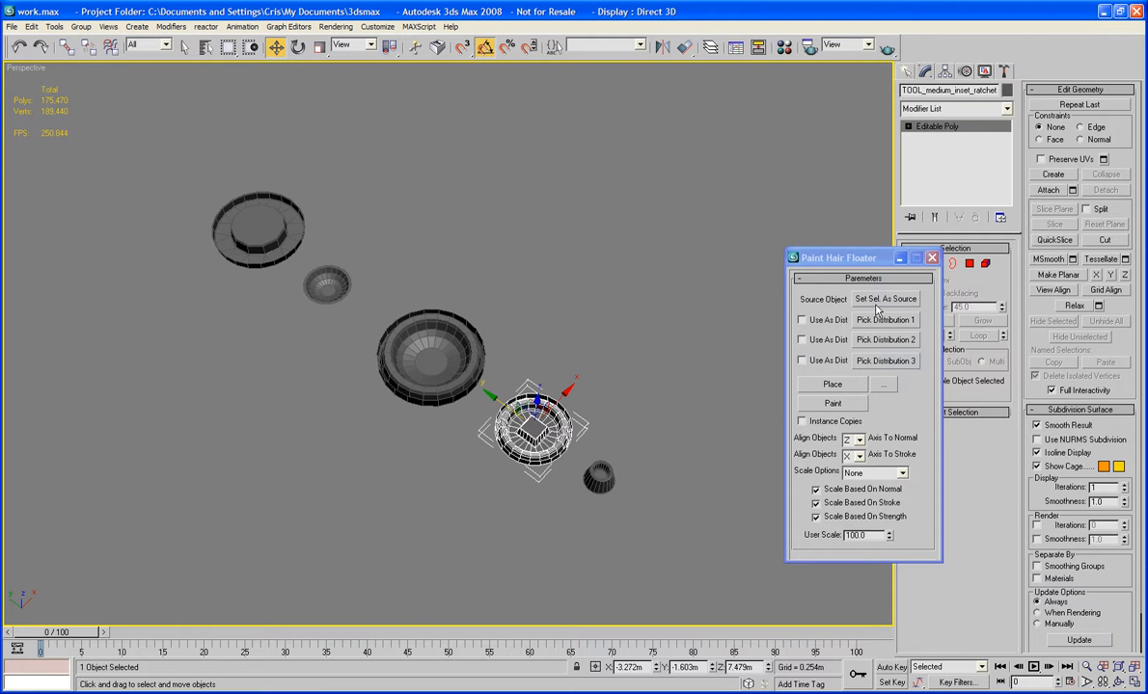
pyautogui.click(749, 275)
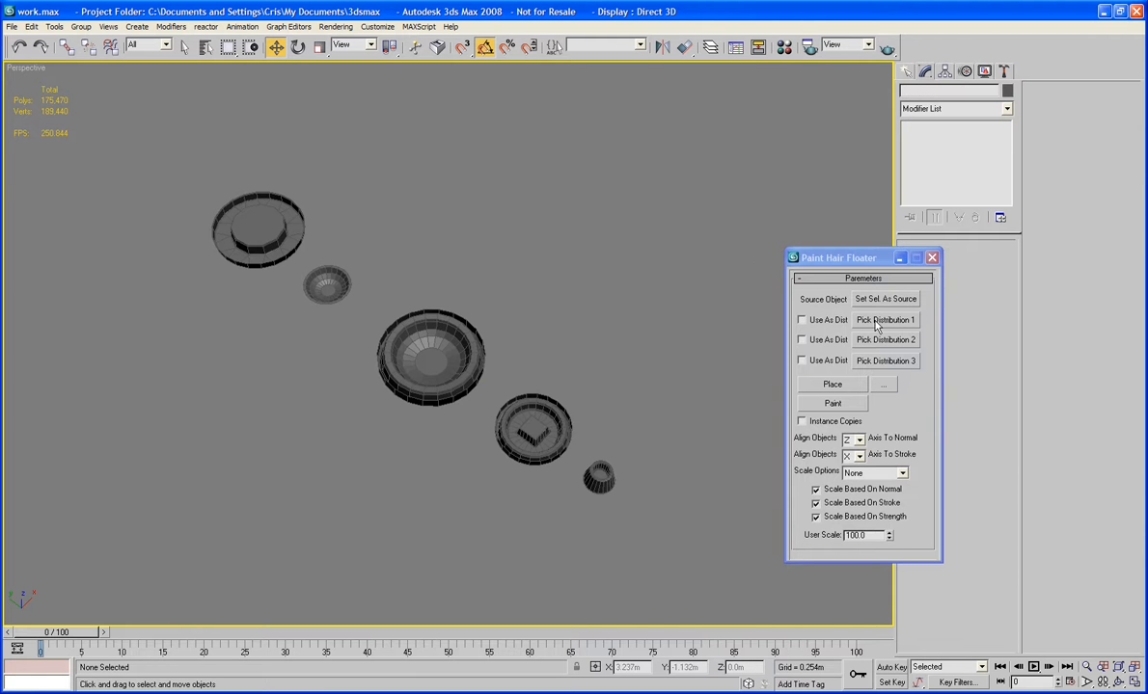
pyautogui.click(873, 302)
pyautogui.click(874, 319)
pyautogui.click(558, 412)
pyautogui.click(292, 242)
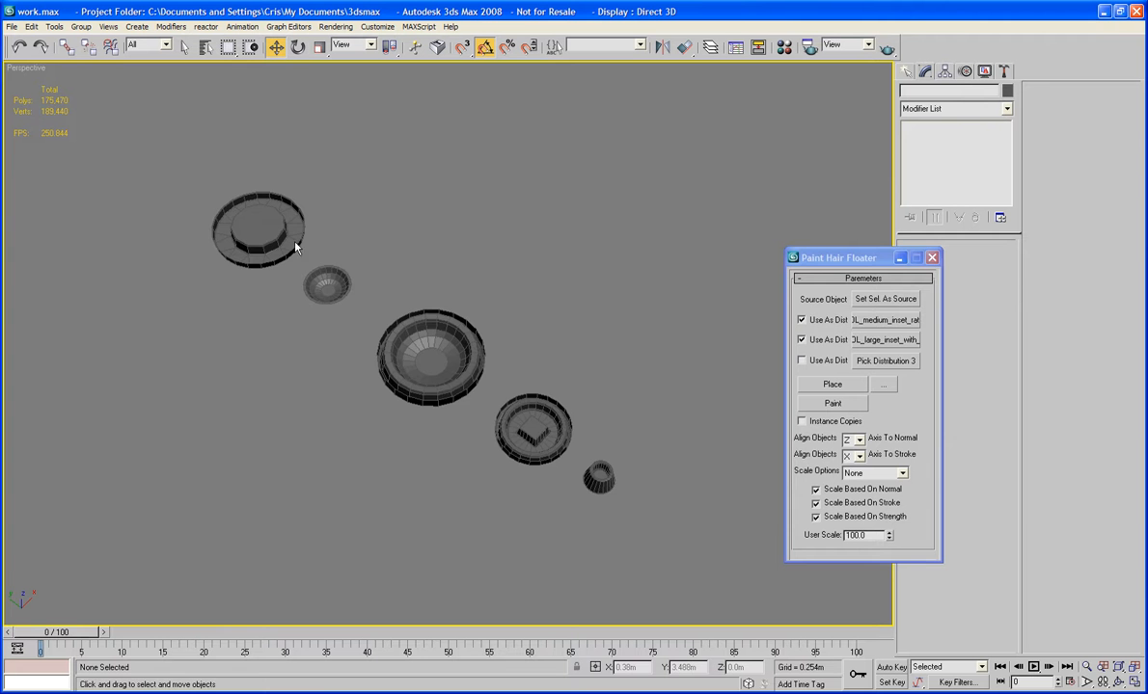
# Select the toothed disc and set the selection as the painter's source object.
pyautogui.scroll(-6, 382, 279)
pyautogui.scroll(-4, 382, 272)
pyautogui.moveTo(549, 381); pyautogui.dragTo(287, 276, button='middle')
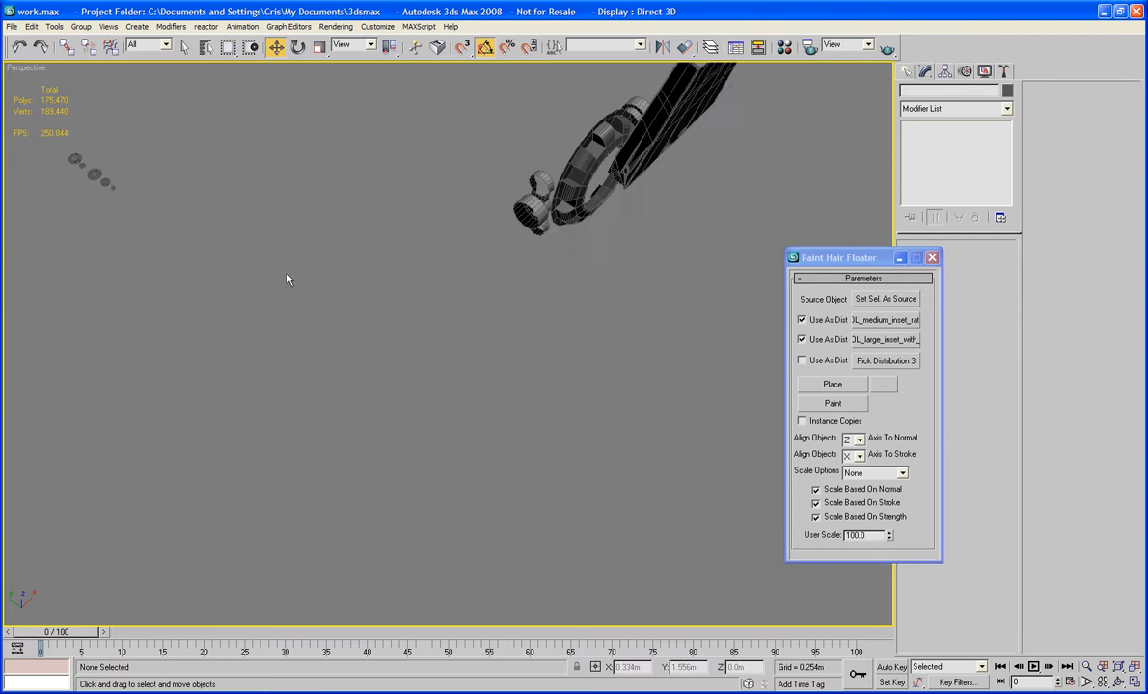
pyautogui.keyDown('alt'); pyautogui.moveTo(569, 357); pyautogui.dragTo(461, 341, button='middle'); pyautogui.keyUp('alt')
pyautogui.moveTo(605, 487); pyautogui.dragTo(370, 361, button='middle')
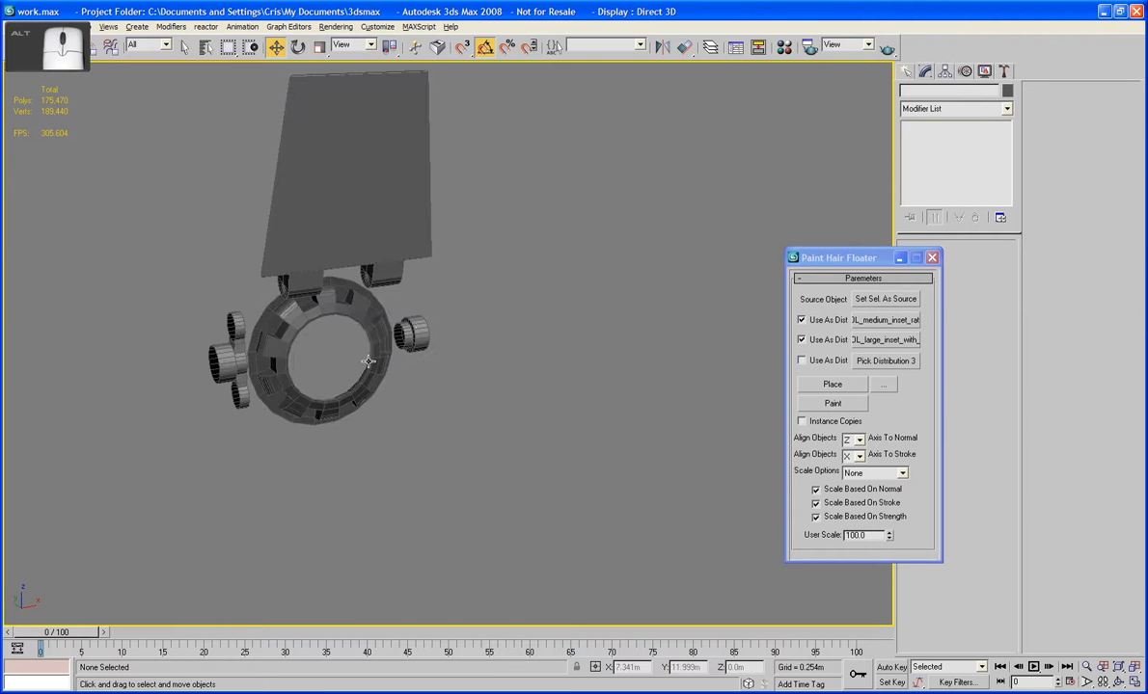
pyautogui.click(307, 310)
pyautogui.press('z')
pyautogui.keyDown('alt'); pyautogui.moveTo(317, 321); pyautogui.dragTo(284, 280, button='middle'); pyautogui.keyUp('alt')
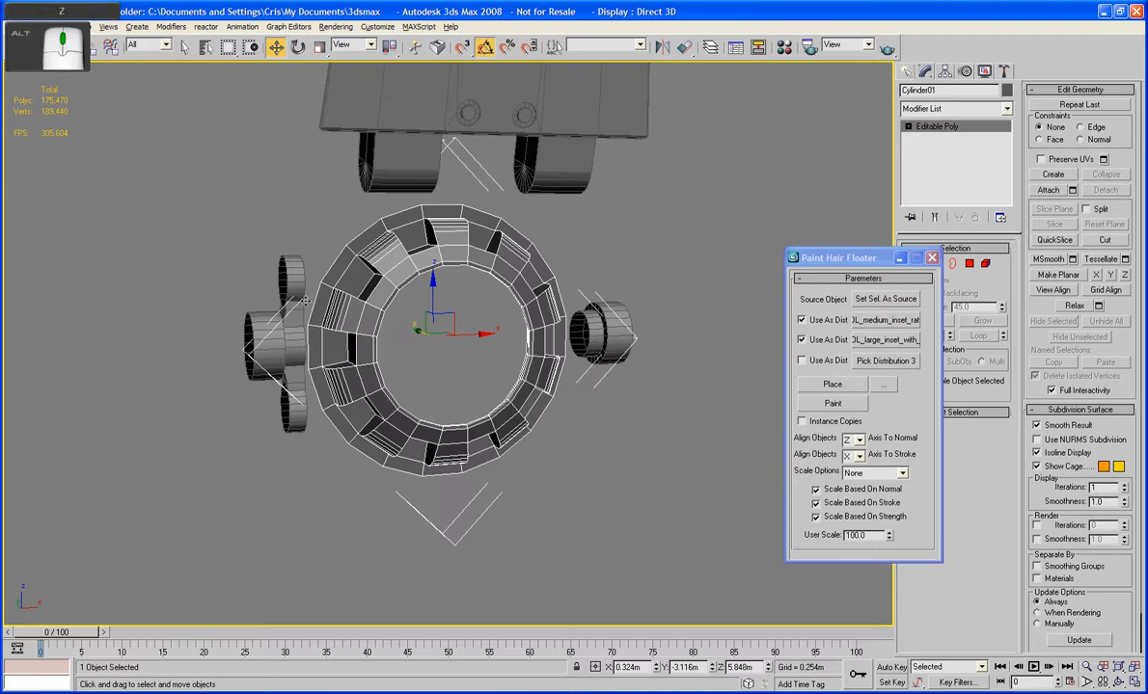
pyautogui.click(885, 300)
# Place a round inset detail in each of the five recesses between teeth around the disc's left half.
pyautogui.moveTo(509, 276); pyautogui.dragTo(622, 316, button='middle')
pyautogui.scroll(4, 574, 287)
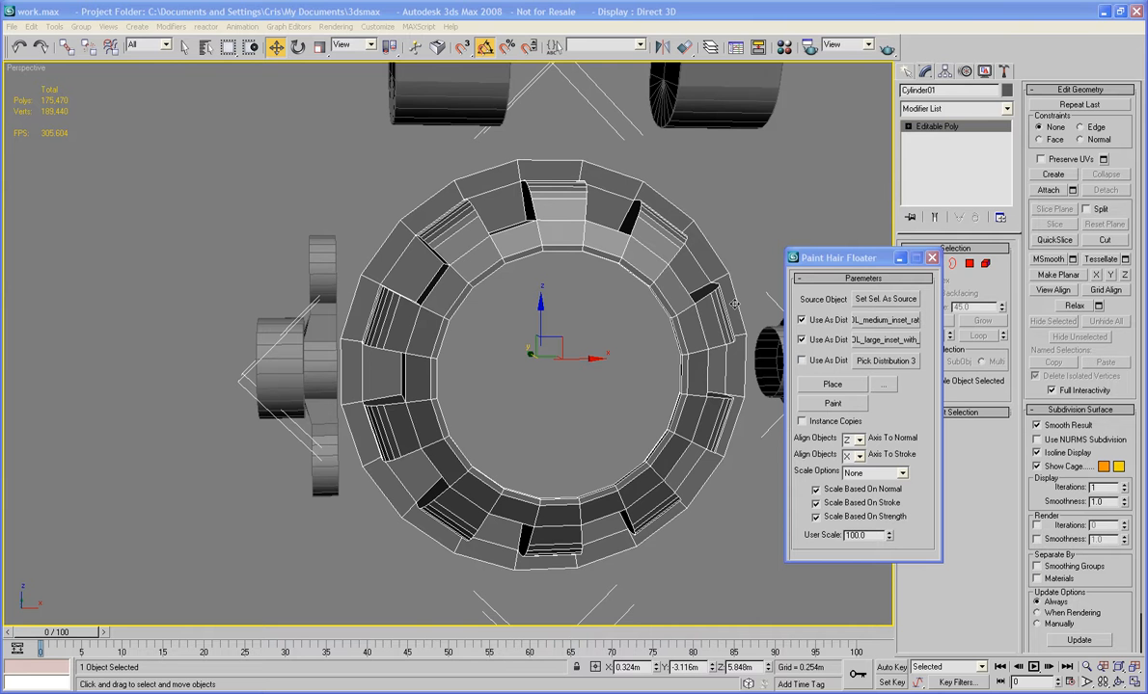
pyautogui.keyDown('alt'); pyautogui.moveTo(734, 305); pyautogui.dragTo(702, 288, button='middle'); pyautogui.keyUp('alt')
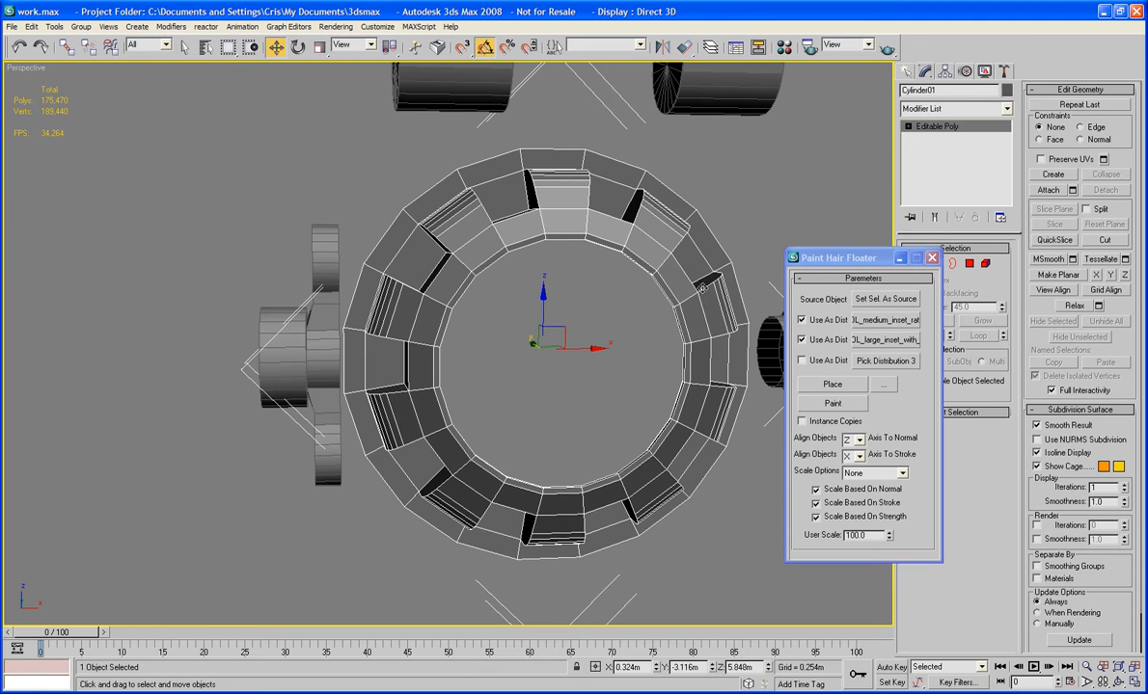
pyautogui.click(812, 384)
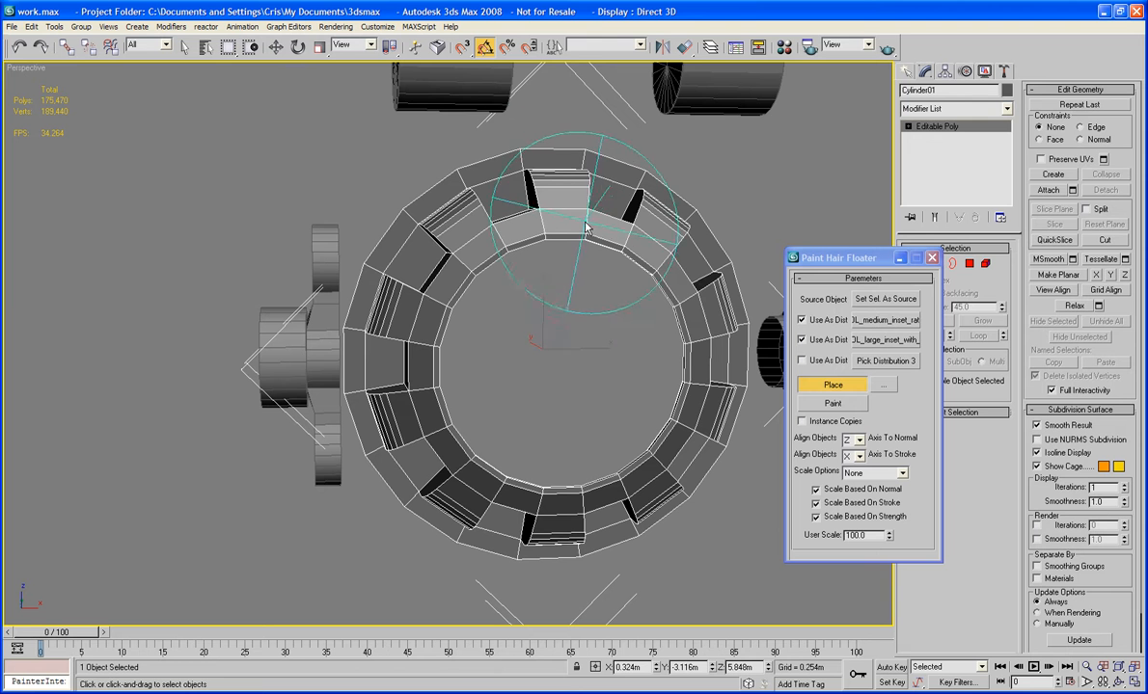
pyautogui.click(504, 199)
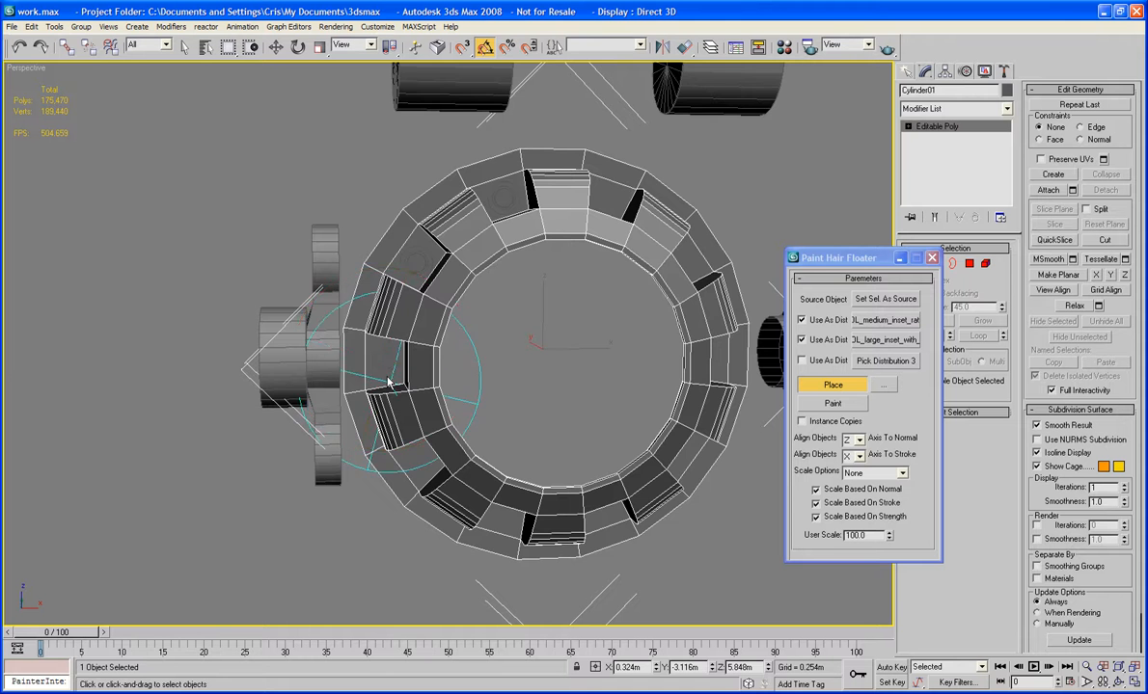
pyautogui.keyDown('alt'); pyautogui.moveTo(390, 379); pyautogui.dragTo(397, 395, button='middle'); pyautogui.keyUp('alt')
pyautogui.scroll(5, 397, 395)
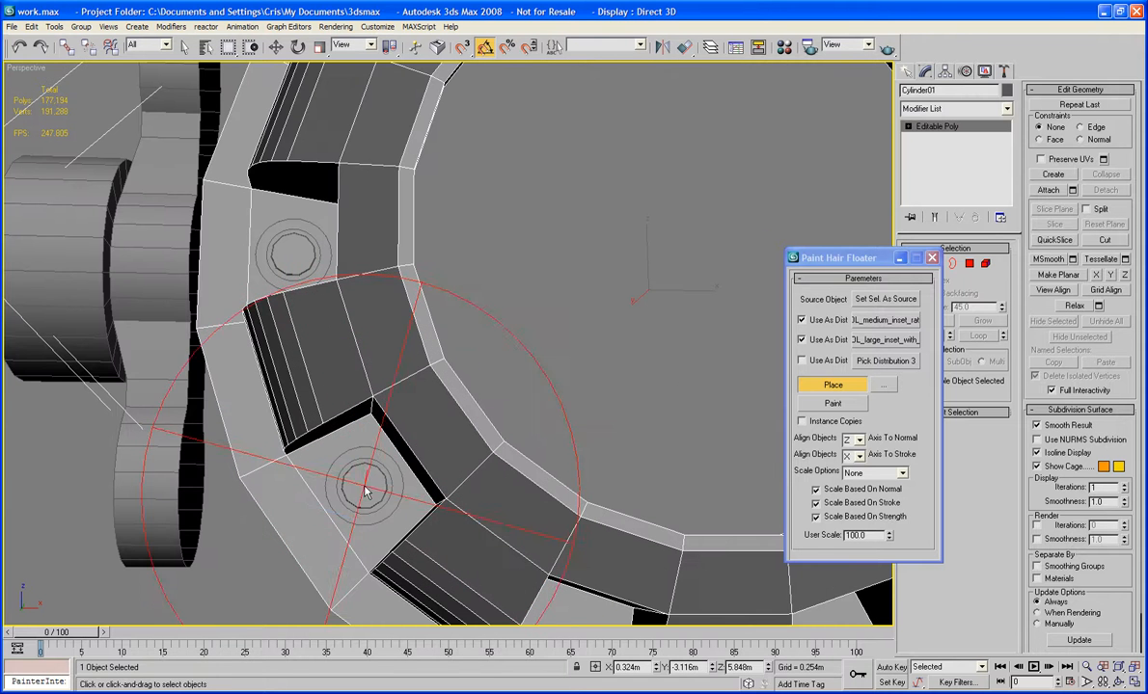
pyautogui.moveTo(359, 419)
pyautogui.keyDown('alt'); pyautogui.mouseDown(button='middle')
pyautogui.moveTo(403, 487)
pyautogui.moveTo(376, 461)
pyautogui.mouseUp(button='middle'); pyautogui.keyUp('alt')
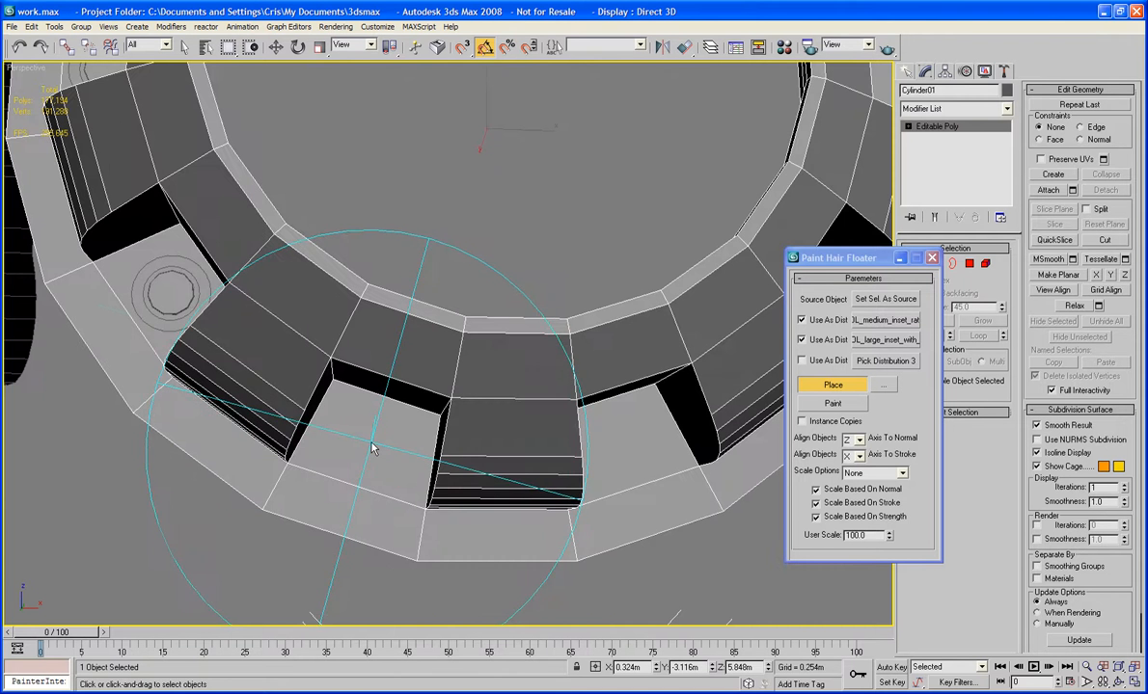
pyautogui.click(375, 443)
# Place the same inset detail in the five remaining recesses around the disc's right half.
pyautogui.moveTo(534, 459); pyautogui.dragTo(365, 456, button='middle')
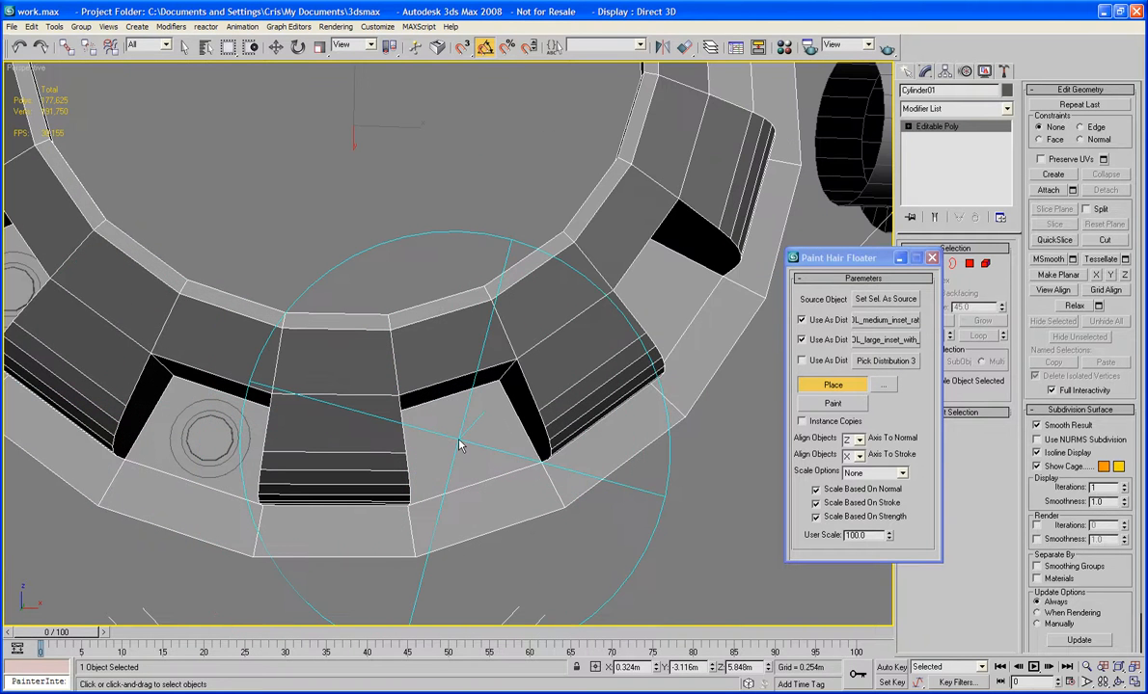
pyautogui.keyDown('alt'); pyautogui.moveTo(512, 439); pyautogui.dragTo(450, 390, button='middle'); pyautogui.keyUp('alt')
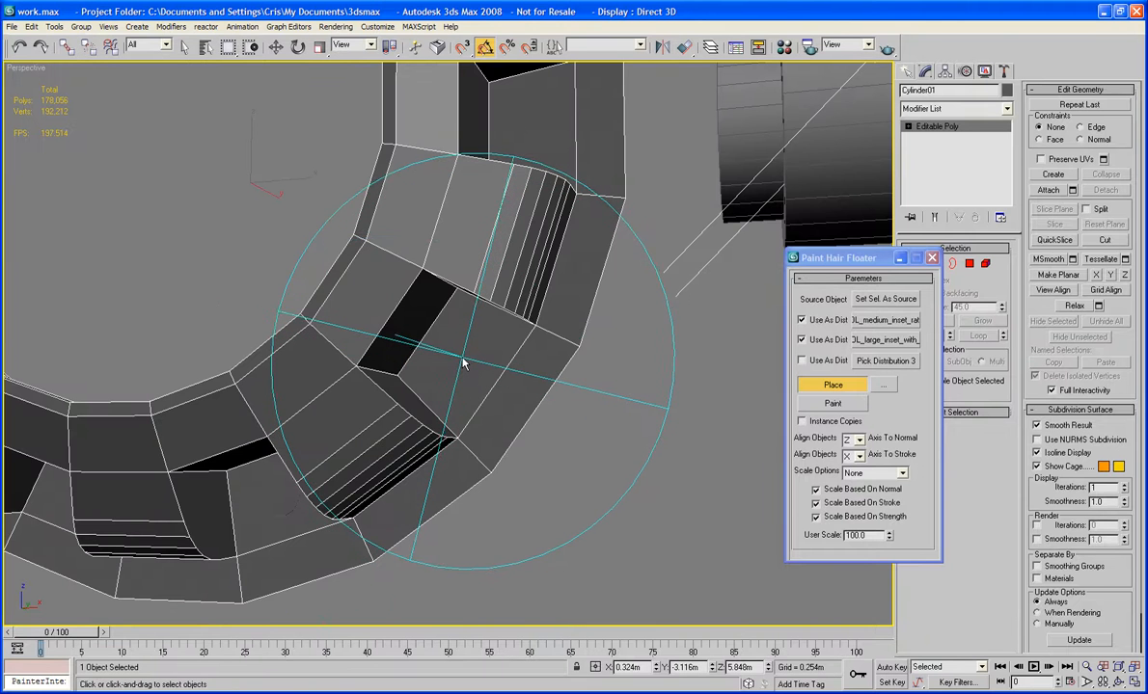
pyautogui.moveTo(494, 325)
pyautogui.keyDown('alt'); pyautogui.mouseDown(button='middle')
pyautogui.moveTo(487, 467)
pyautogui.moveTo(489, 335)
pyautogui.moveTo(466, 329)
pyautogui.mouseUp(button='middle'); pyautogui.keyUp('alt')
pyautogui.click(469, 331)
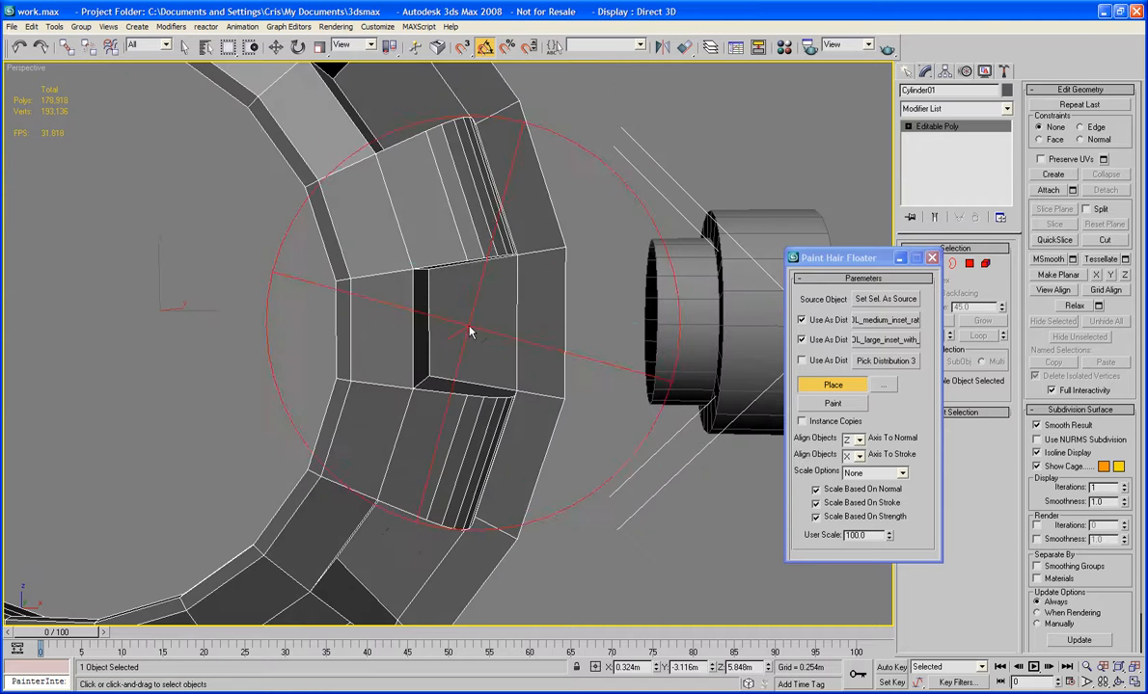
pyautogui.moveTo(464, 260)
pyautogui.keyDown('alt'); pyautogui.mouseDown(button='middle')
pyautogui.moveTo(512, 403)
pyautogui.moveTo(501, 328)
pyautogui.moveTo(464, 266)
pyautogui.moveTo(468, 287)
pyautogui.moveTo(372, 174)
pyautogui.moveTo(383, 180)
pyautogui.mouseUp(button='middle'); pyautogui.keyUp('alt')
pyautogui.click(457, 270)
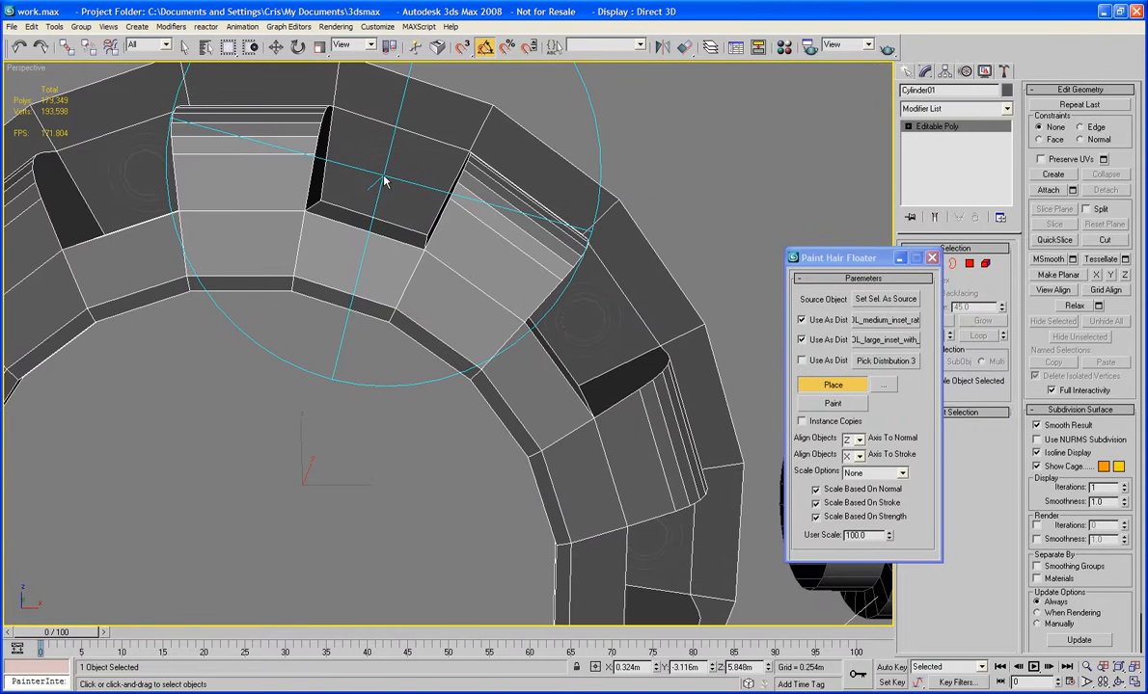
pyautogui.click(384, 181)
# Stop placing objects, deselect the disc and minimize the Paint Hair Floater dialog.
pyautogui.rightClick(383, 181)
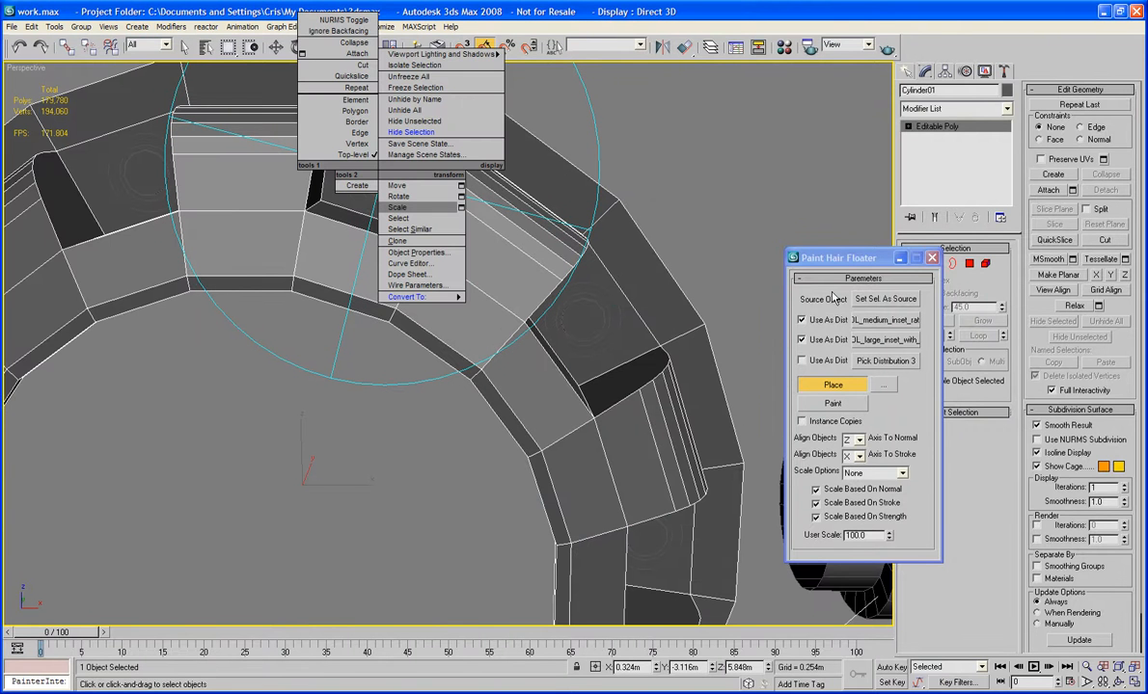
pyautogui.click(826, 382)
pyautogui.click(826, 383)
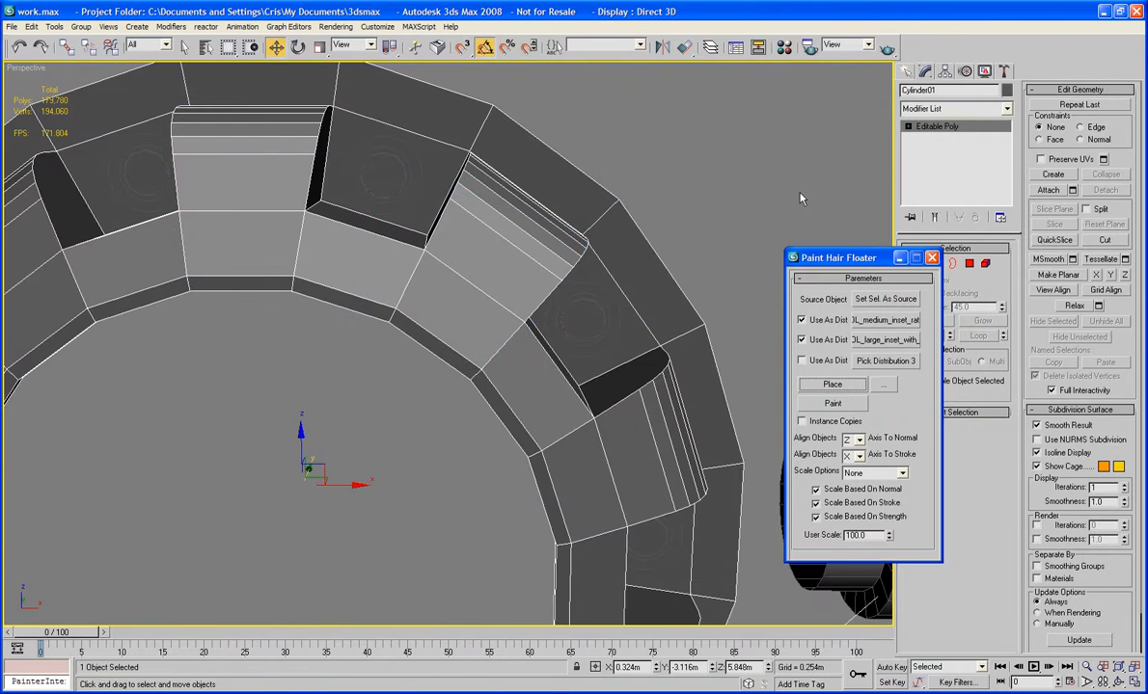
pyautogui.click(793, 159)
pyautogui.click(930, 257)
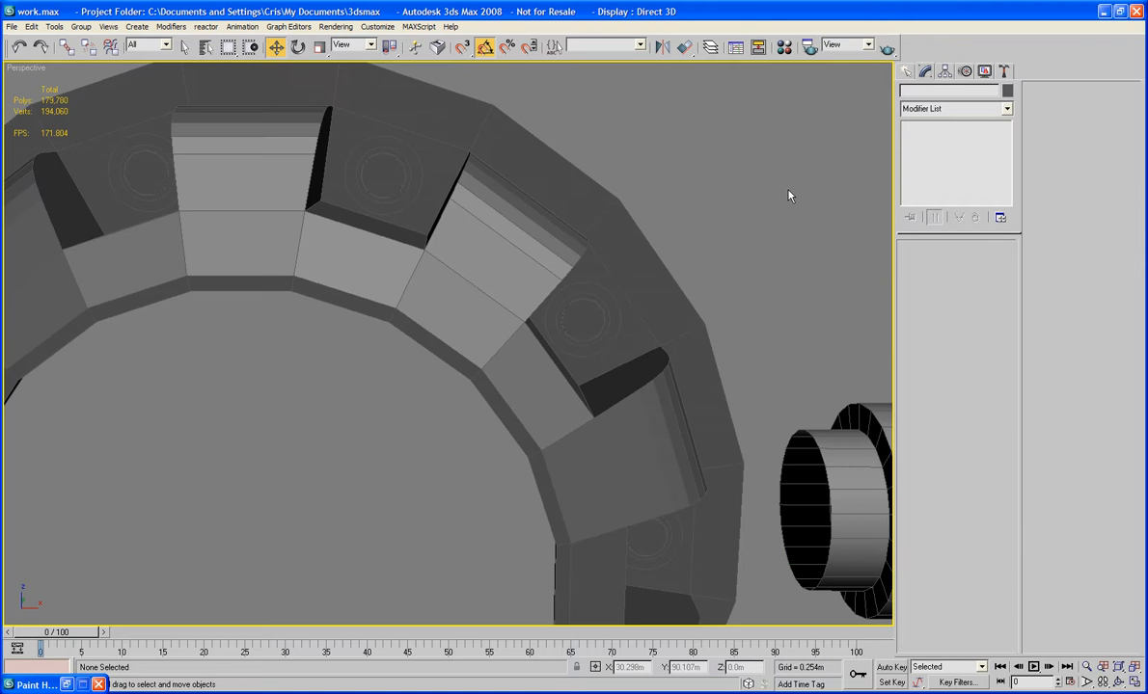
# Select the toothed disc and attach the two uppermost round insets and the three along its left side to it.
pyautogui.scroll(-5, 748, 228)
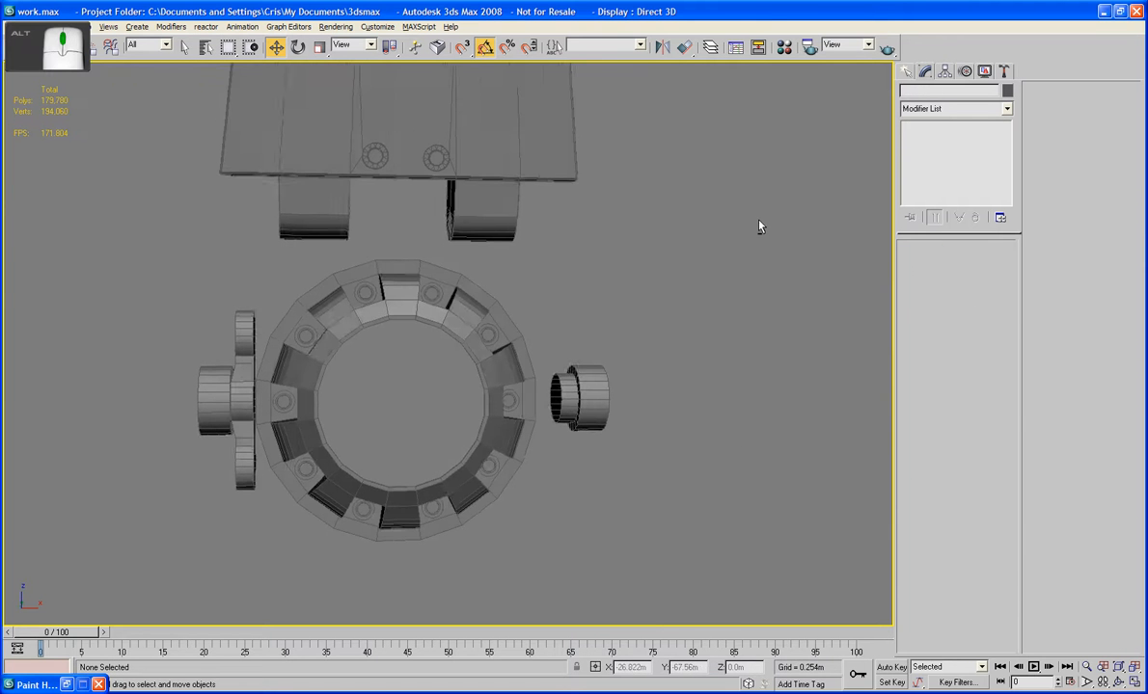
pyautogui.click(465, 321)
pyautogui.moveTo(465, 321); pyautogui.dragTo(530, 358, button='middle')
pyautogui.scroll(2, 527, 343)
pyautogui.scroll(6, 529, 358)
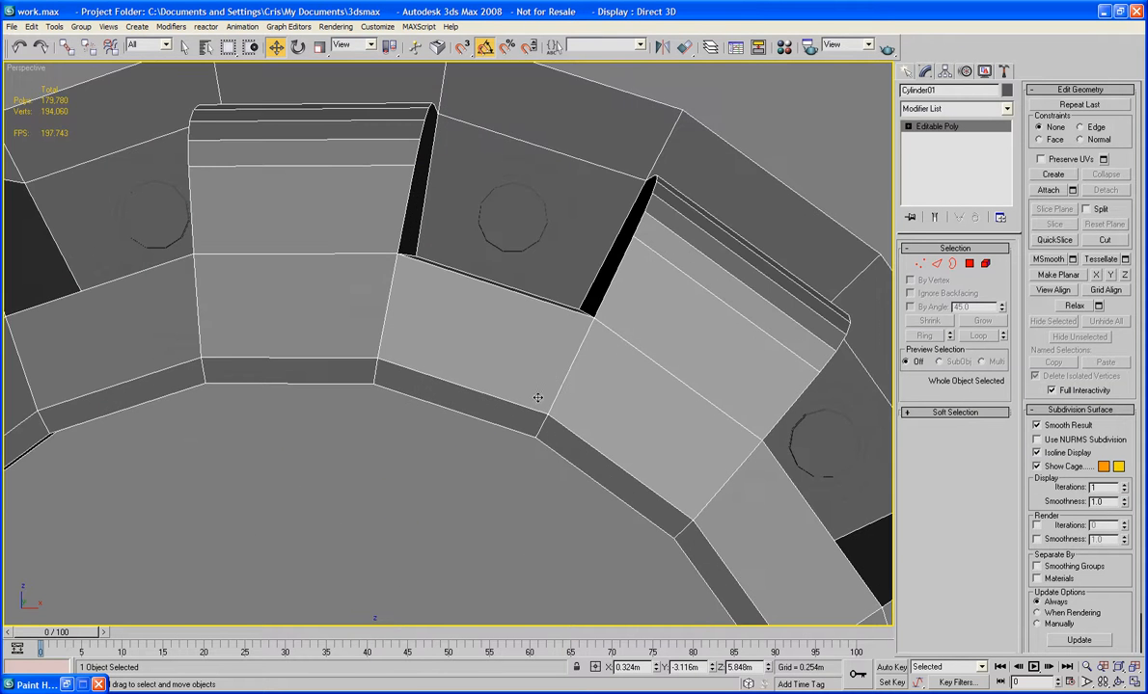
pyautogui.scroll(-6, 569, 382)
pyautogui.moveTo(569, 382); pyautogui.dragTo(612, 256, button='middle')
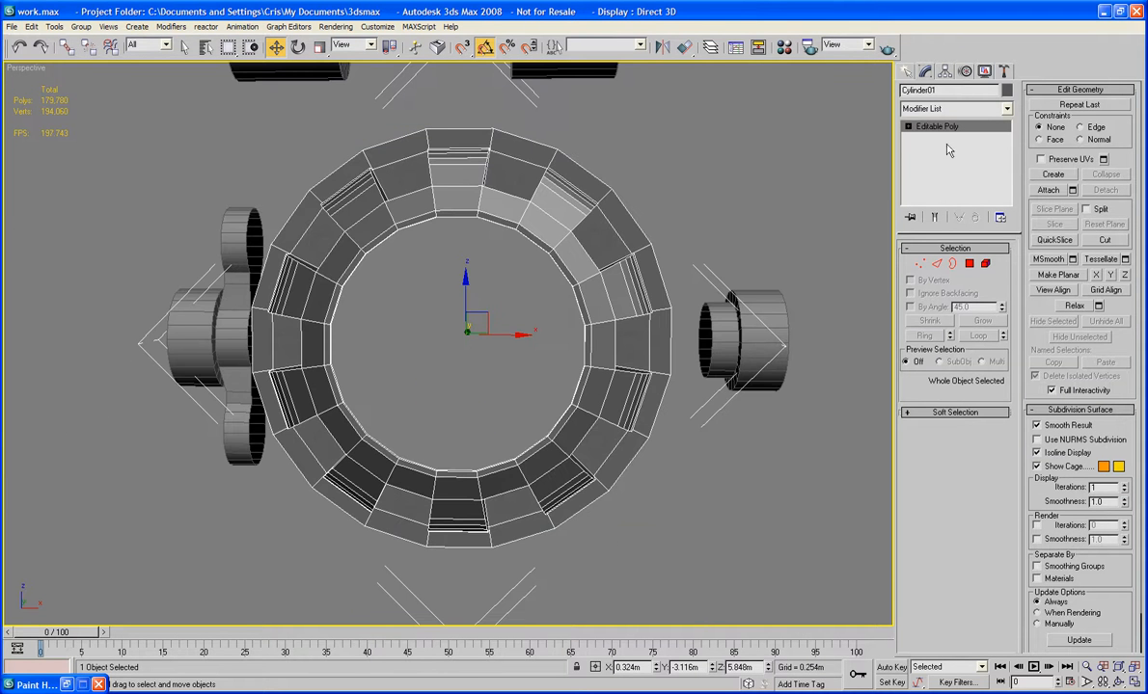
pyautogui.click(1058, 191)
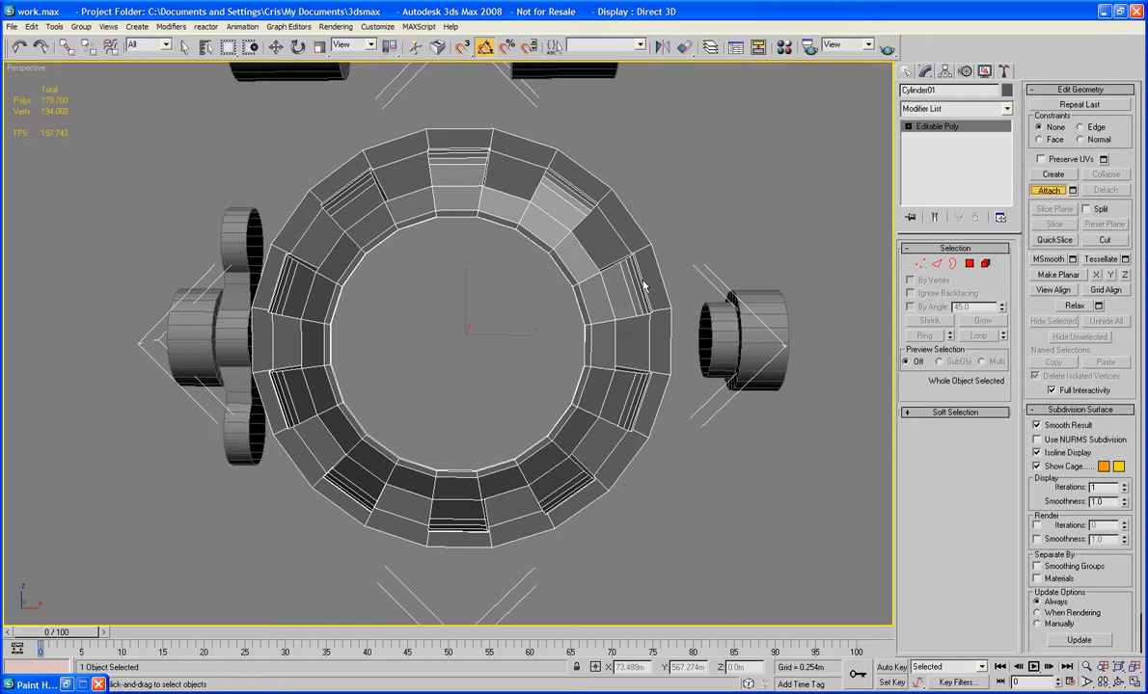
pyautogui.click(294, 224)
pyautogui.click(274, 302)
pyautogui.click(307, 440)
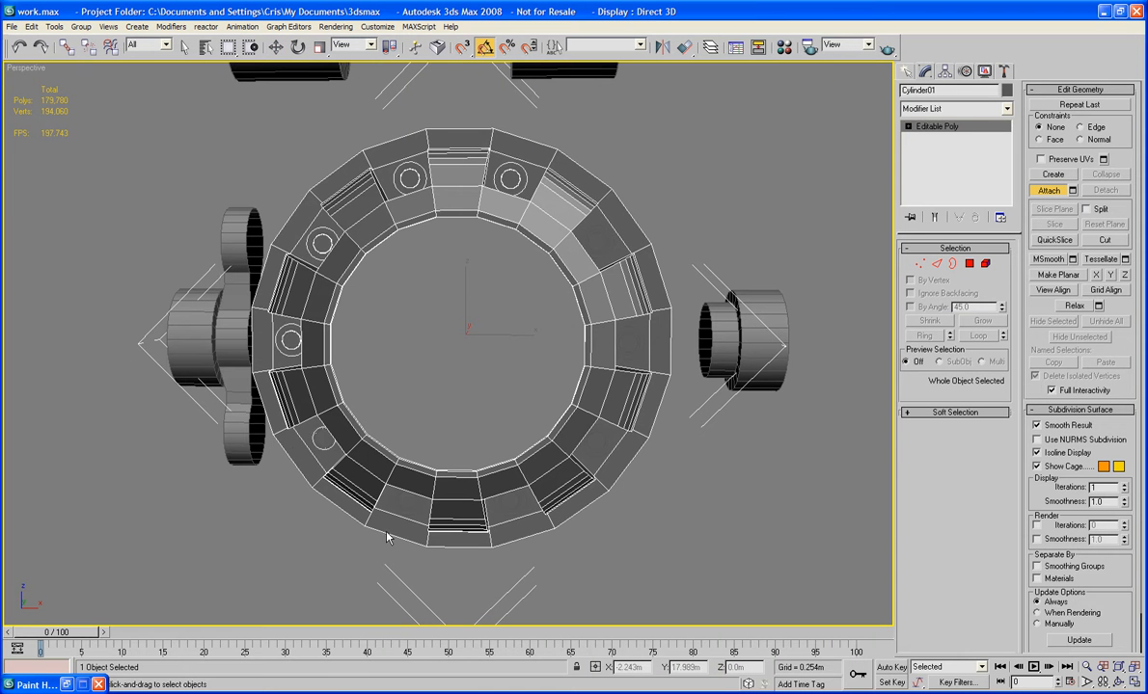
# Attach the two lowest round insets and the three along the disc's right side, and leave the Attach mode.
pyautogui.click(402, 507)
pyautogui.click(510, 501)
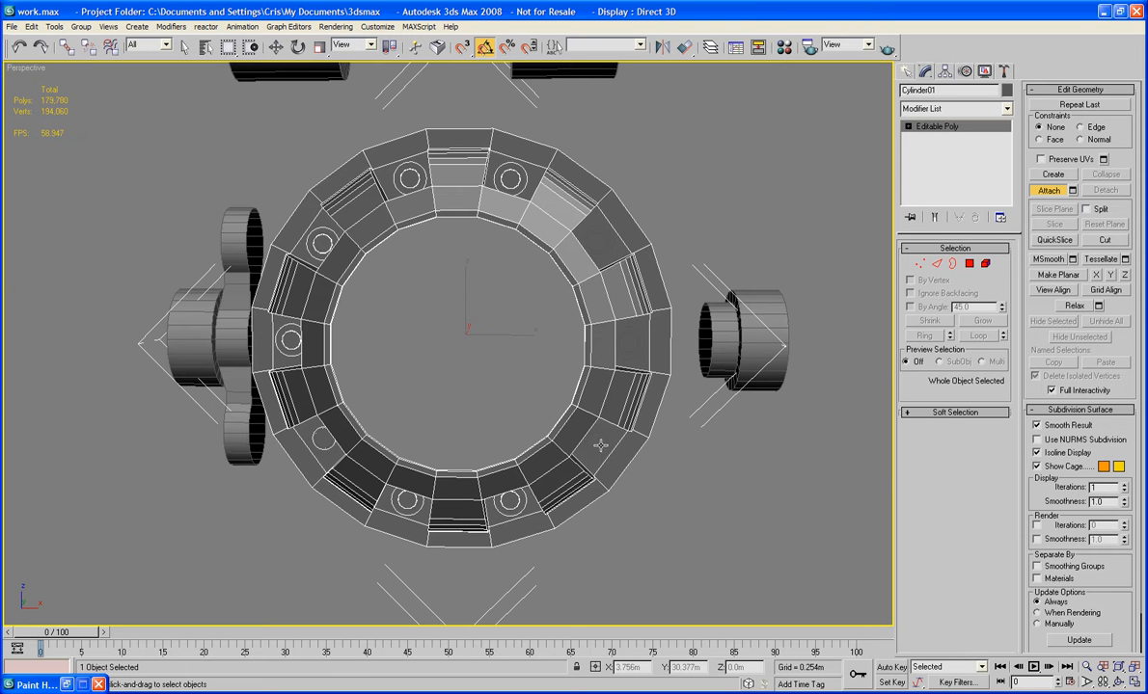
pyautogui.click(600, 444)
pyautogui.click(627, 343)
pyautogui.click(597, 242)
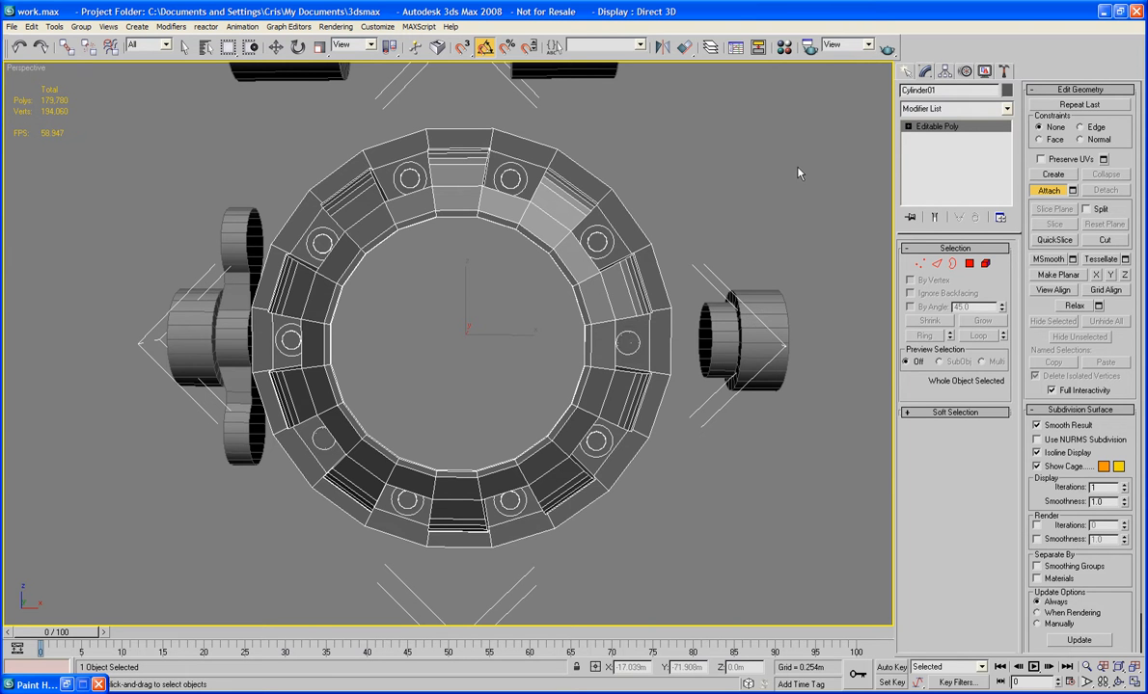
pyautogui.press('w')
# Delete the flat recess polygon covering the inset just left of the disc's uppermost tooth.
pyautogui.keyDown('alt'); pyautogui.moveTo(724, 172); pyautogui.dragTo(704, 392, button='middle'); pyautogui.keyUp('alt')
pyautogui.scroll(5, 718, 188)
pyautogui.scroll(3, 741, 356)
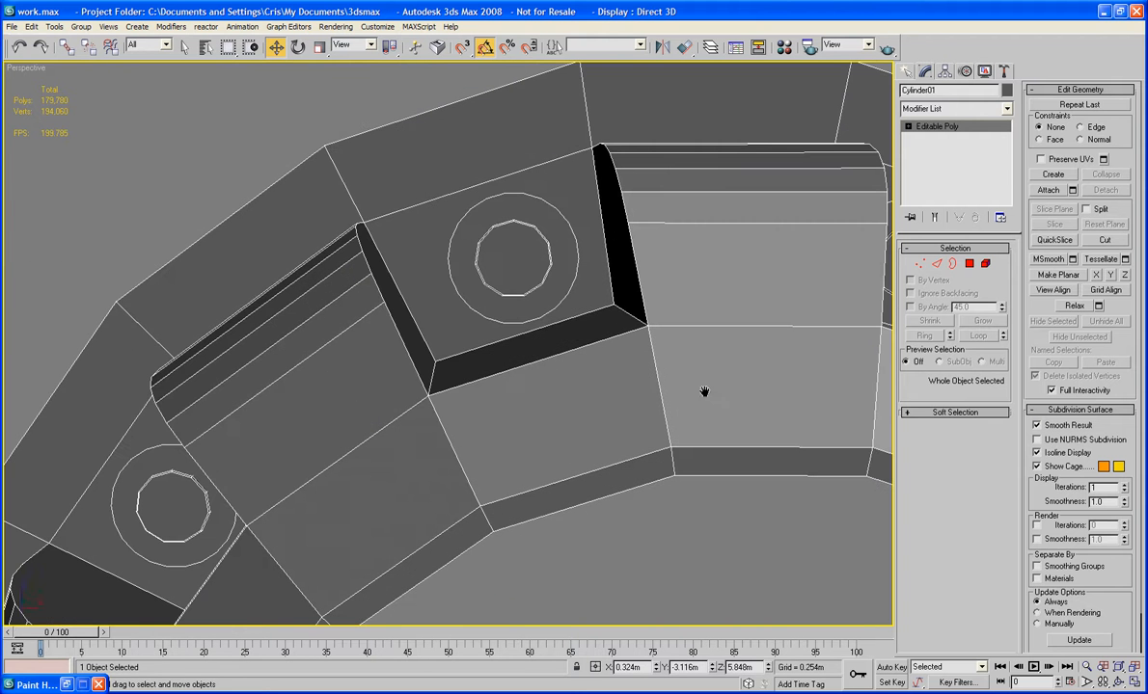
pyautogui.click(969, 264)
pyautogui.click(613, 287)
pyautogui.click(605, 292)
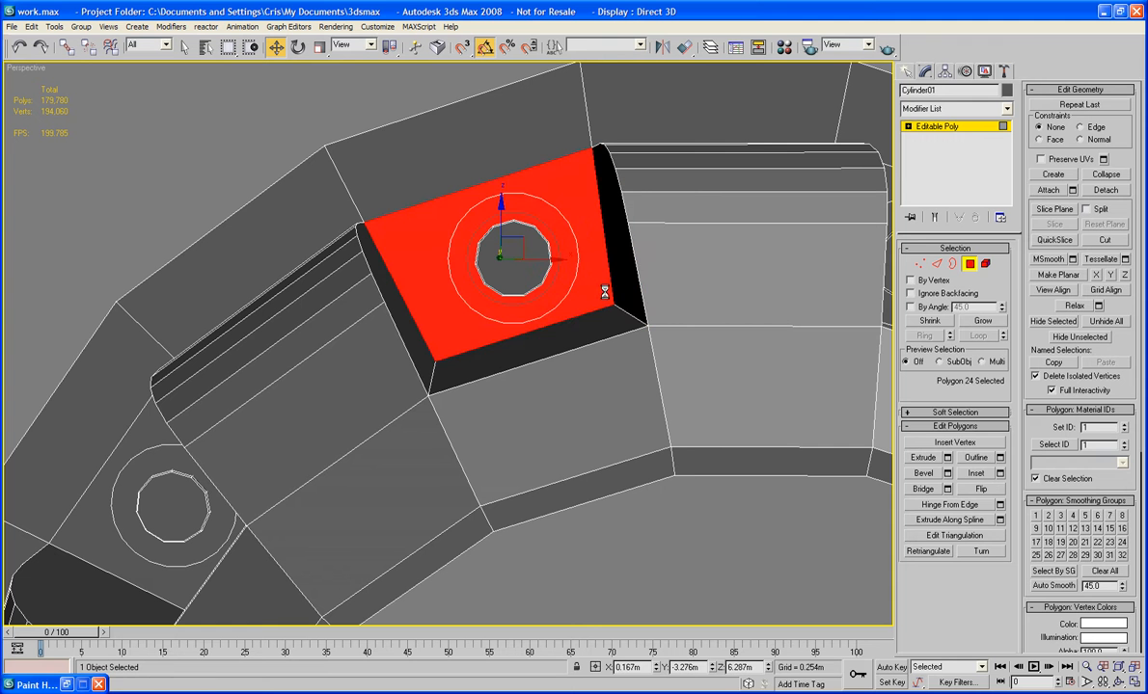
pyautogui.press('Delete')
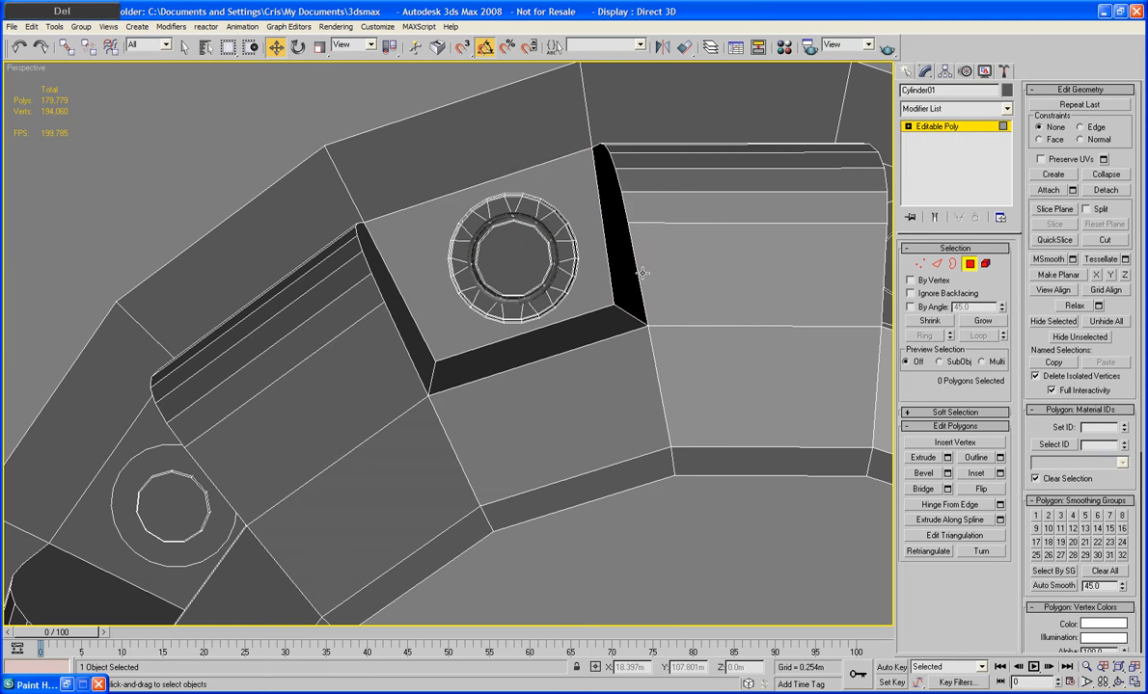
# Bridge the inset's round outer border to the open border of the surrounding recess.
pyautogui.click(952, 264)
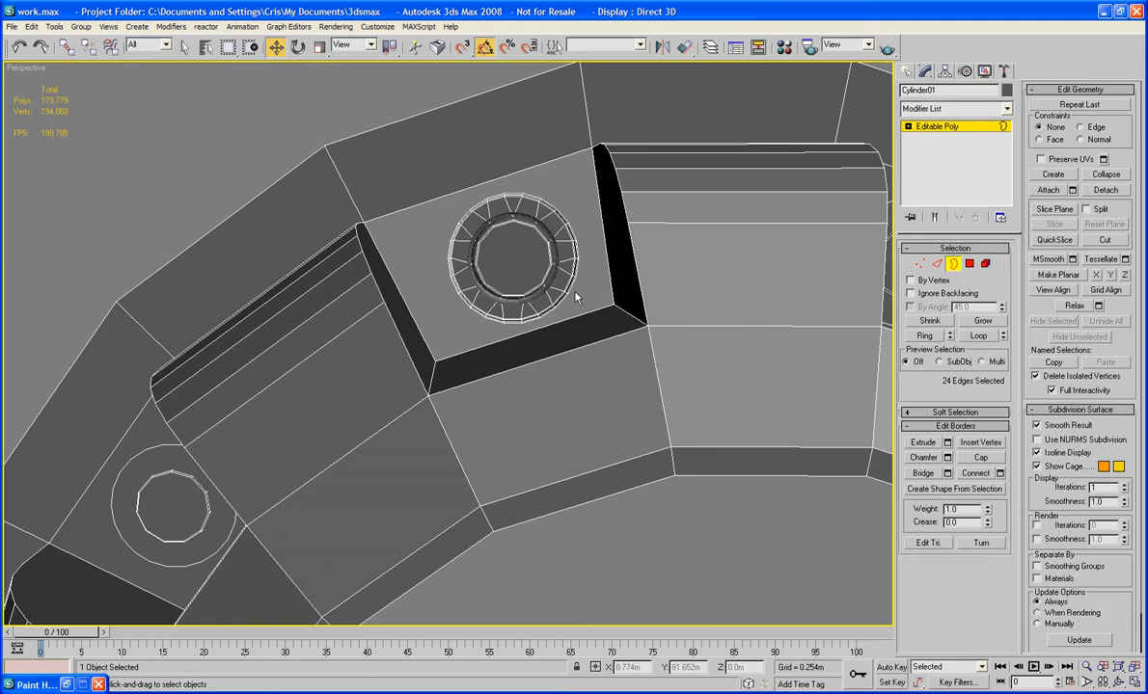
pyautogui.click(572, 289)
pyautogui.keyDown('ctrl'); pyautogui.click(609, 269); pyautogui.keyUp('ctrl')
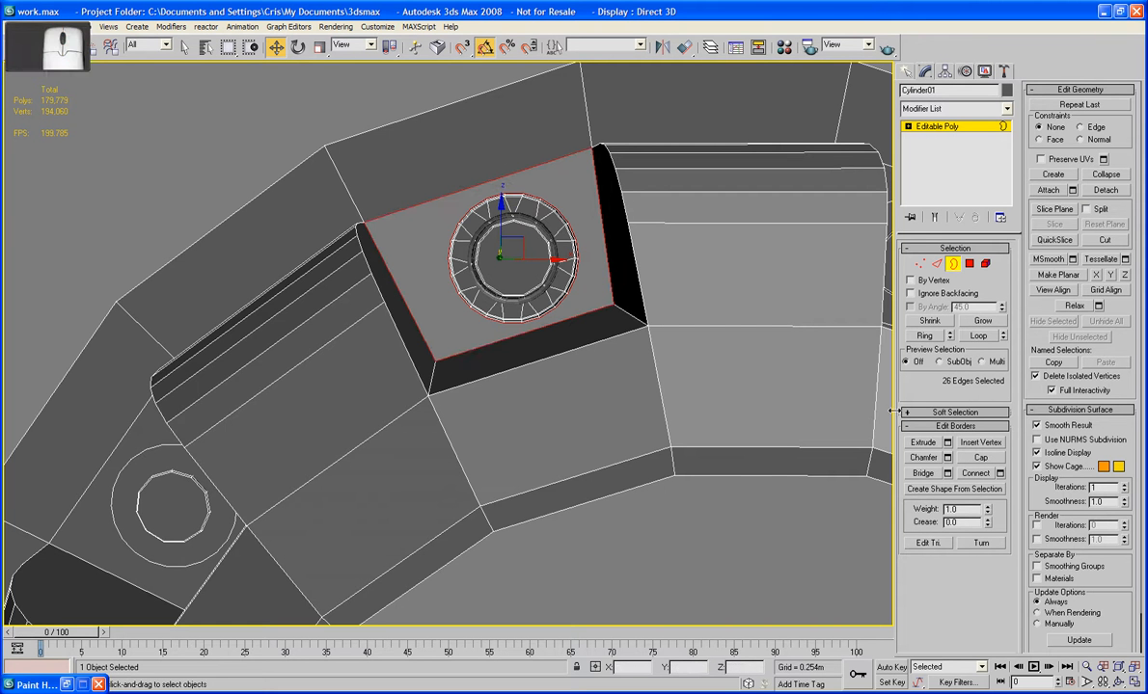
pyautogui.click(923, 473)
# Delete the flat polygon covering the inset in the neighbouring recess on the disc's upper left.
pyautogui.keyDown('alt'); pyautogui.moveTo(587, 466); pyautogui.dragTo(785, 343, button='middle'); pyautogui.keyUp('alt')
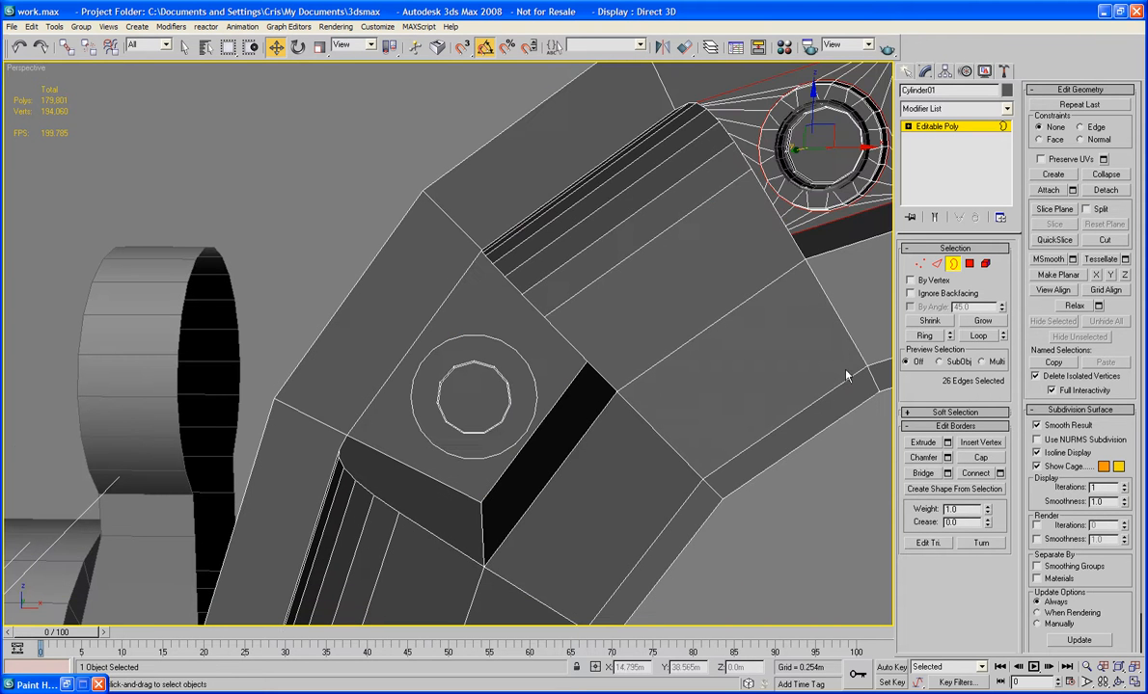
pyautogui.click(969, 263)
pyautogui.click(546, 384)
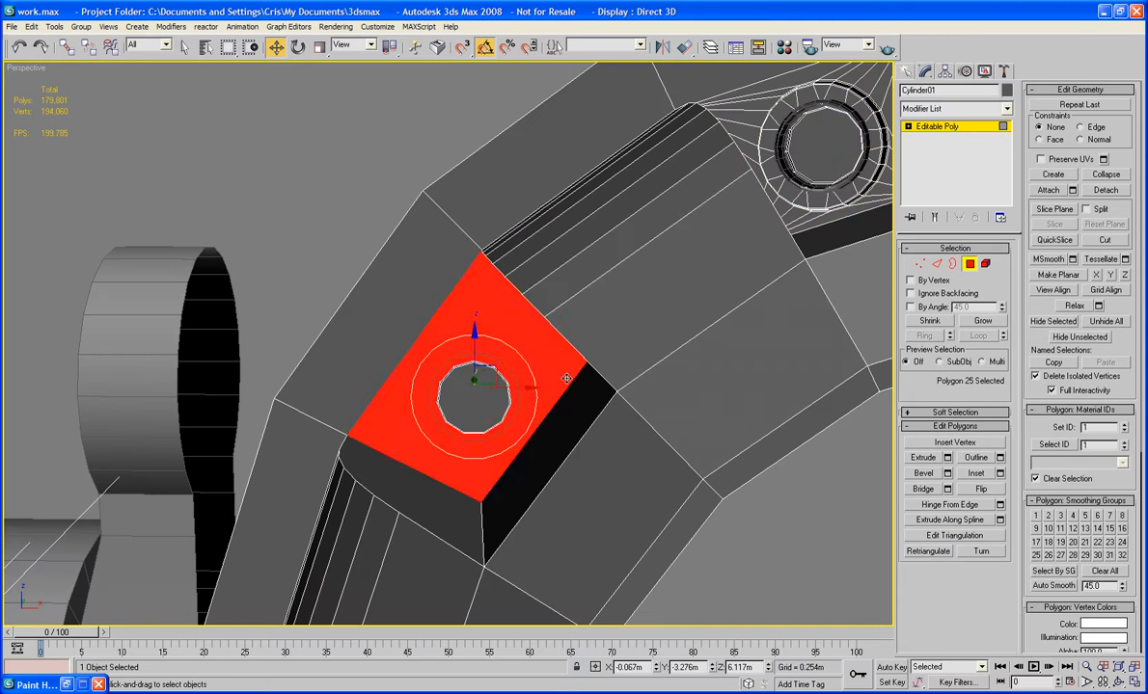
pyautogui.press('Delete')
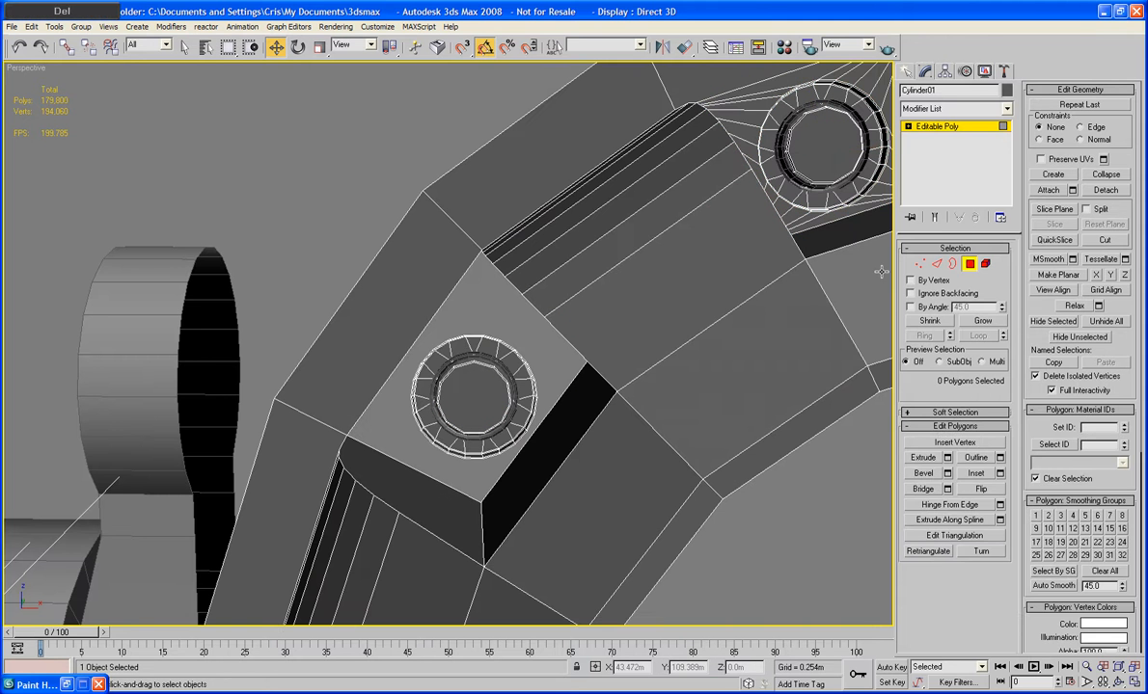
# Bridge this inset's round border to its recess border, check the new faces and leave border editing.
pyautogui.click(953, 263)
pyautogui.click(533, 384)
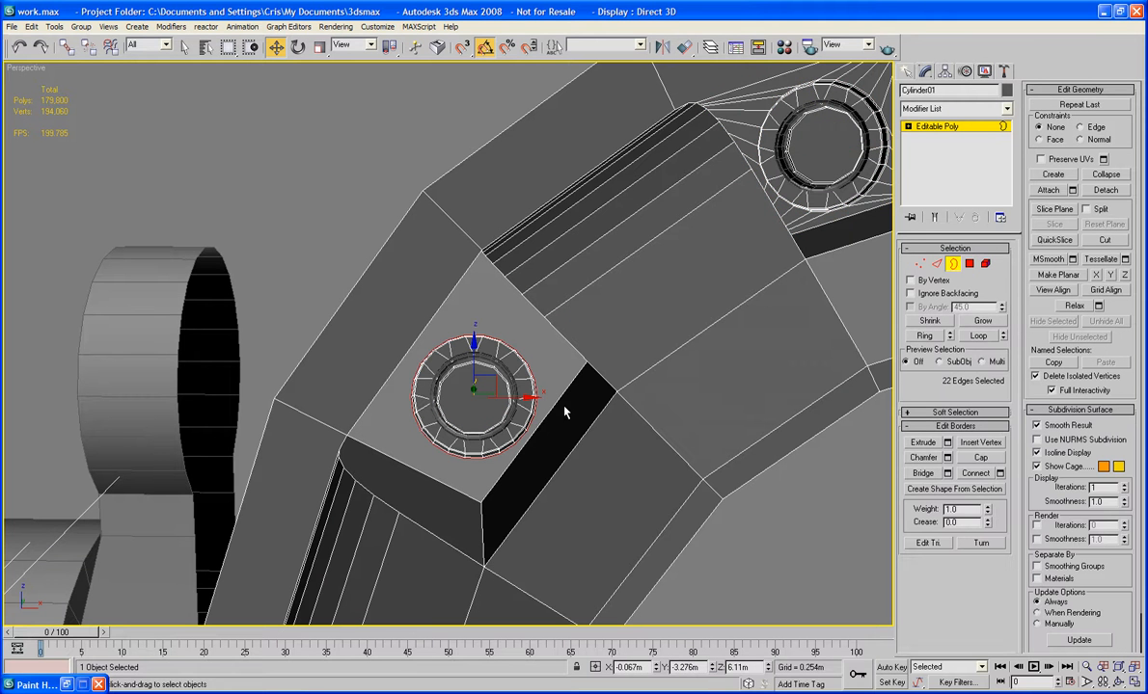
pyautogui.keyDown('ctrl'); pyautogui.click(561, 412); pyautogui.keyUp('ctrl')
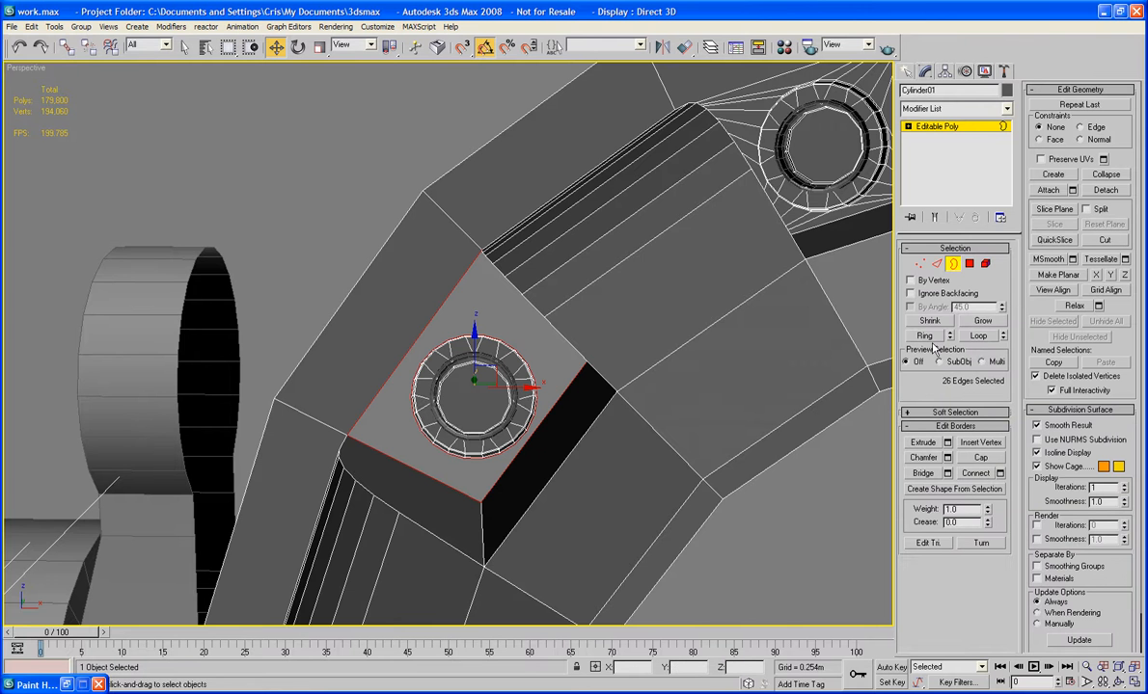
pyautogui.scroll(10, 614, 436)
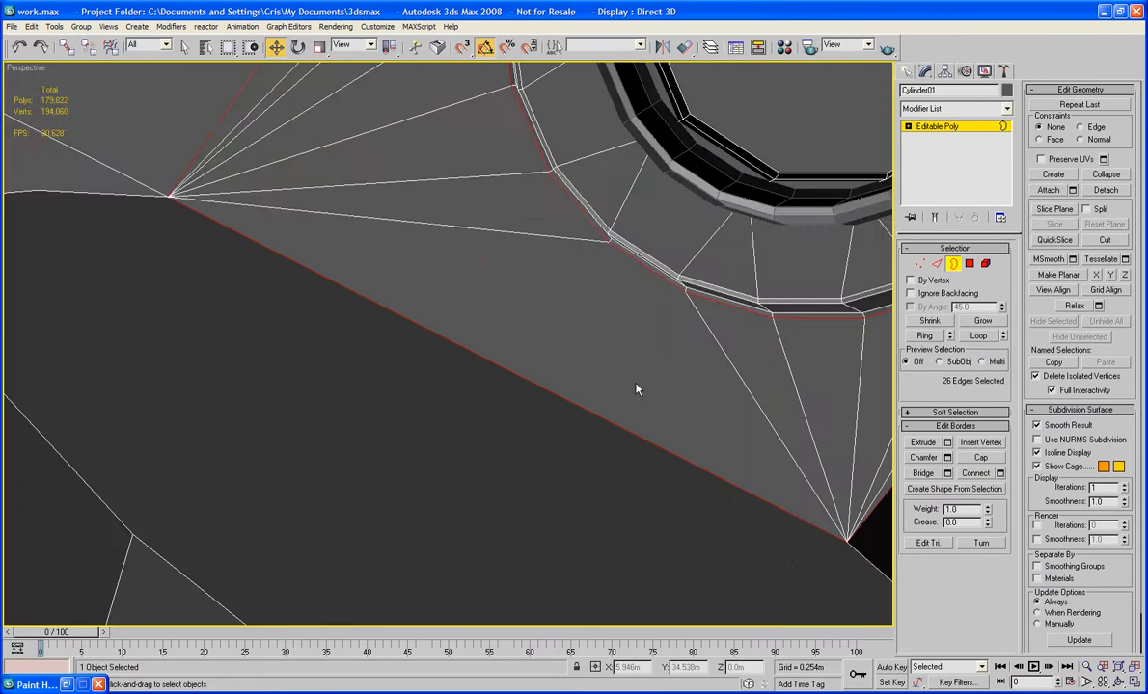
pyautogui.moveTo(636, 384); pyautogui.dragTo(558, 468, button='middle')
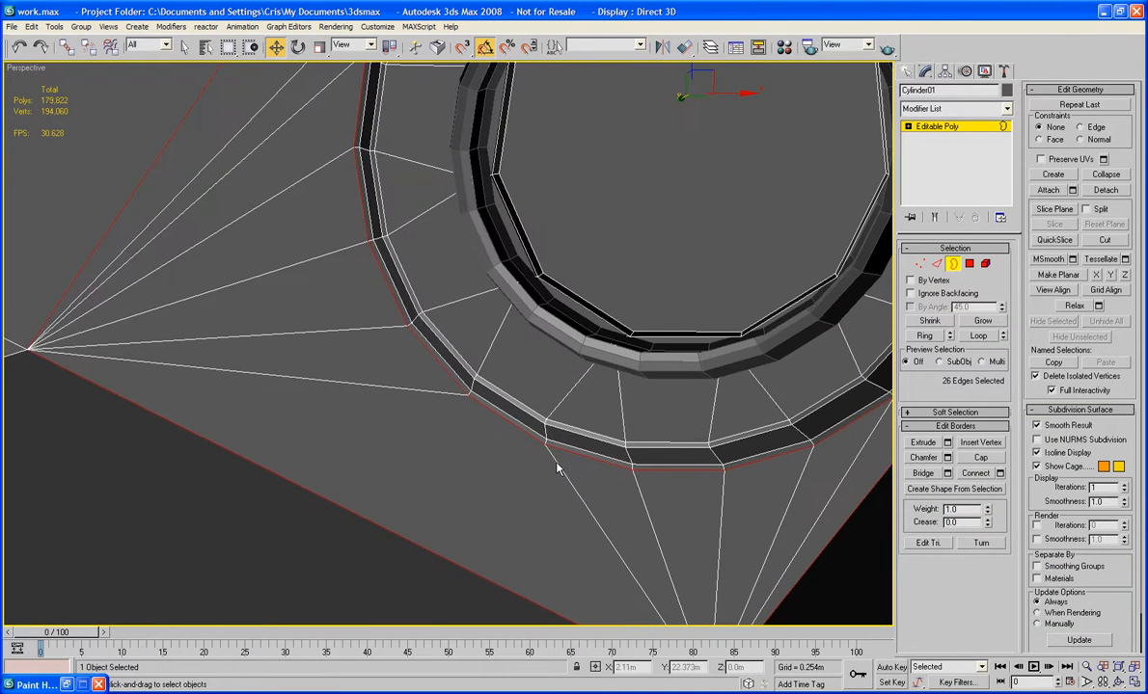
pyautogui.click(566, 369)
pyautogui.scroll(-5, 565, 364)
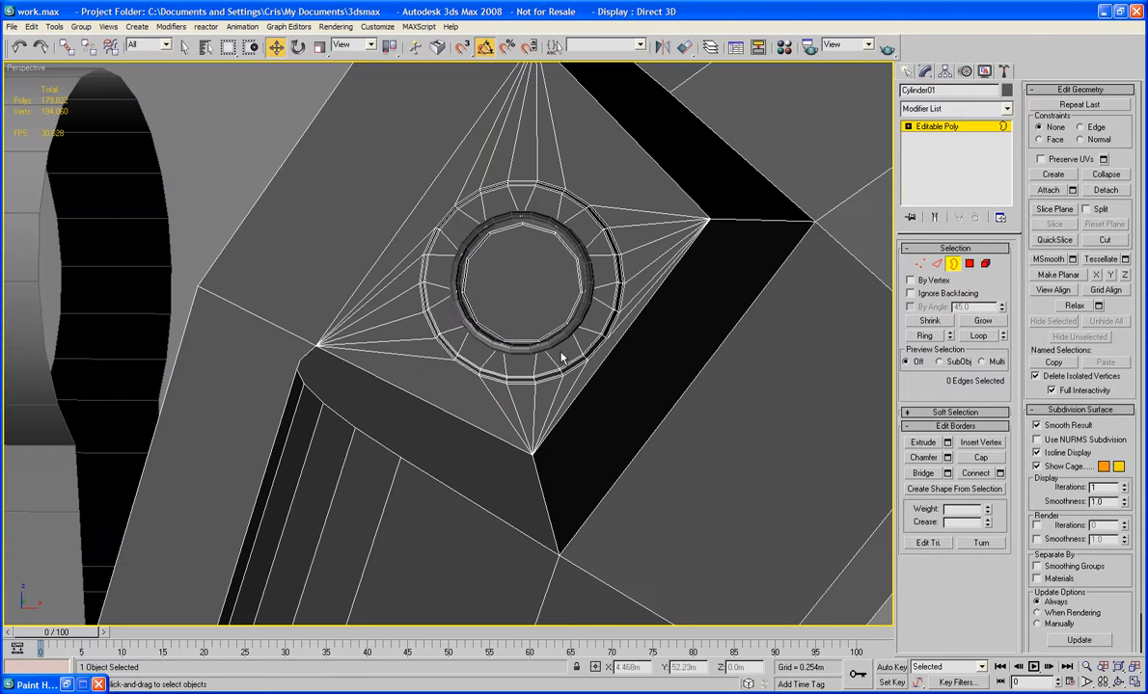
pyautogui.click(953, 263)
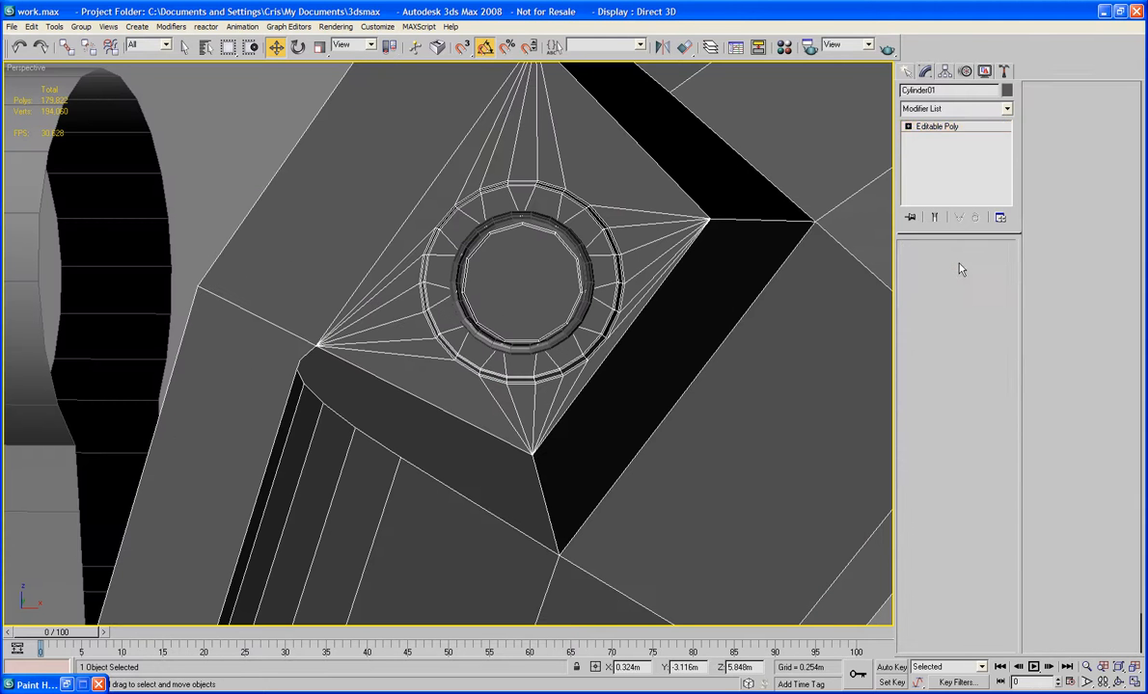
# Delete the separate ratchet ring inside the second bridged inset.
pyautogui.click(586, 265)
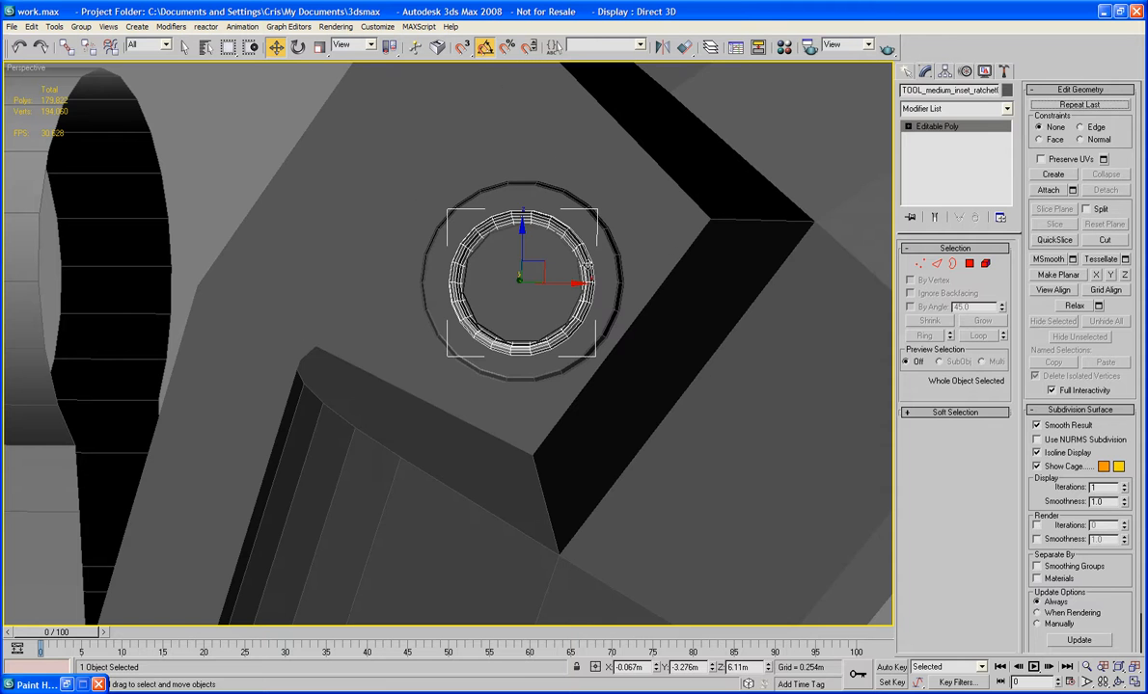
pyautogui.press('Delete')
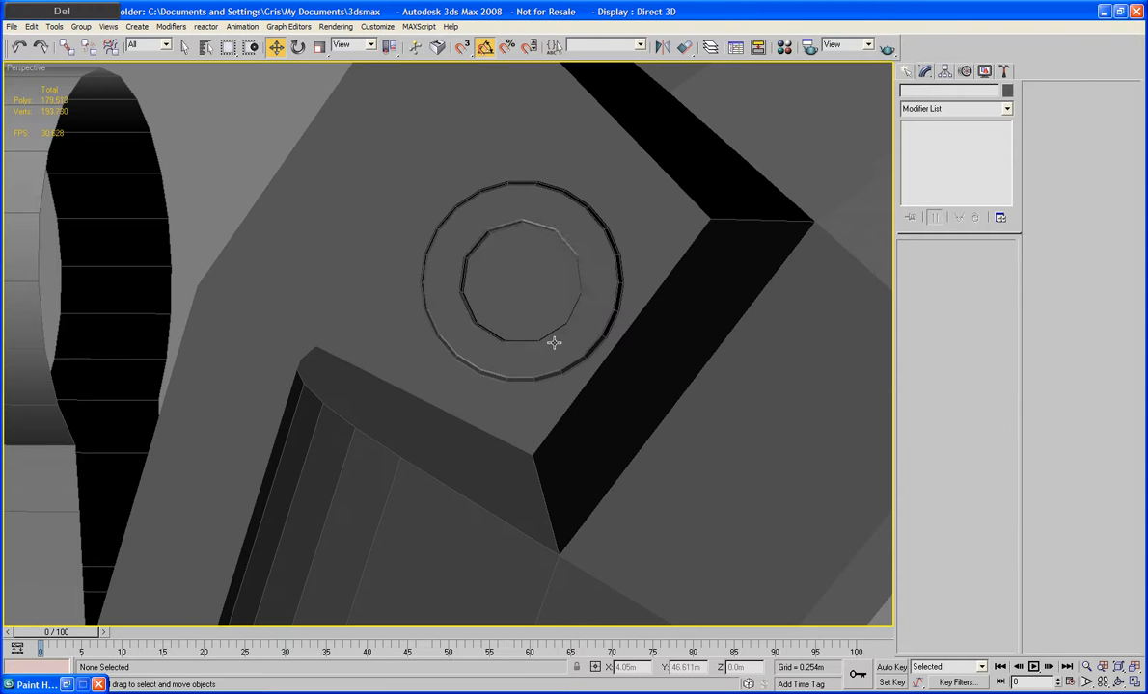
pyautogui.moveTo(554, 343); pyautogui.dragTo(707, 164, button='middle')
pyautogui.scroll(-4, 635, 261)
pyautogui.scroll(5, 636, 238)
pyautogui.scroll(-3, 635, 242)
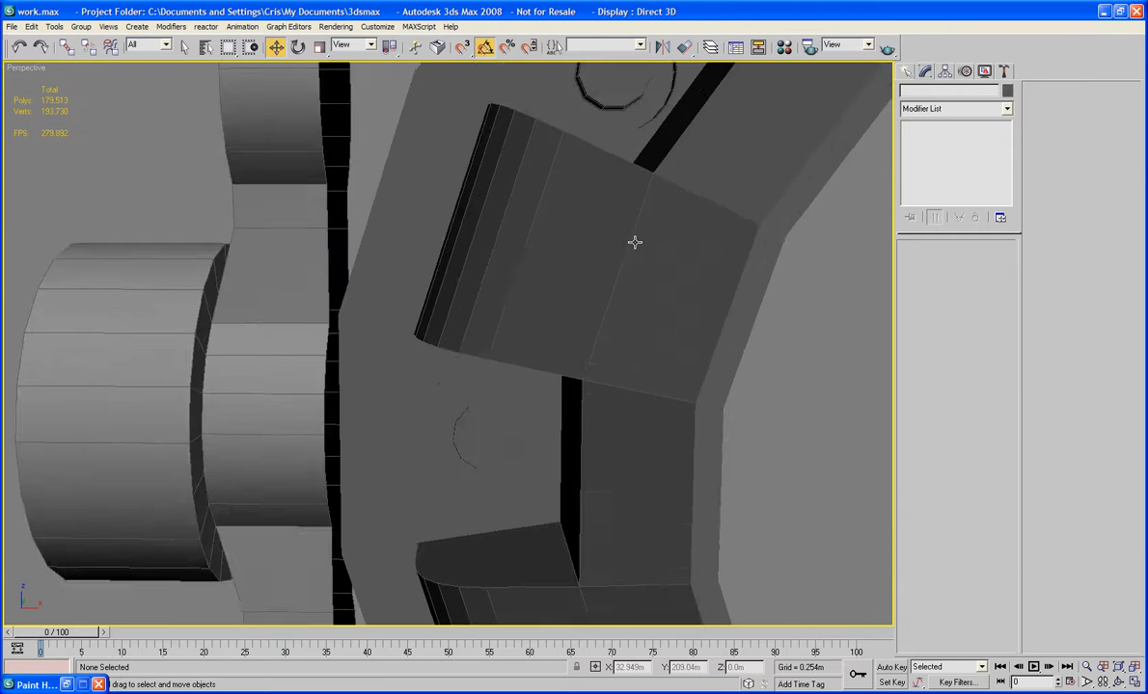
pyautogui.scroll(2, 634, 242)
pyautogui.scroll(3, 507, 389)
pyautogui.scroll(-5, 509, 343)
pyautogui.moveTo(509, 343); pyautogui.dragTo(233, 628, button='middle')
pyautogui.moveTo(477, 360)
pyautogui.mouseDown(button='middle')
pyautogui.moveTo(456, 376)
pyautogui.moveTo(464, 364)
pyautogui.mouseUp(button='middle')
pyautogui.press('h')
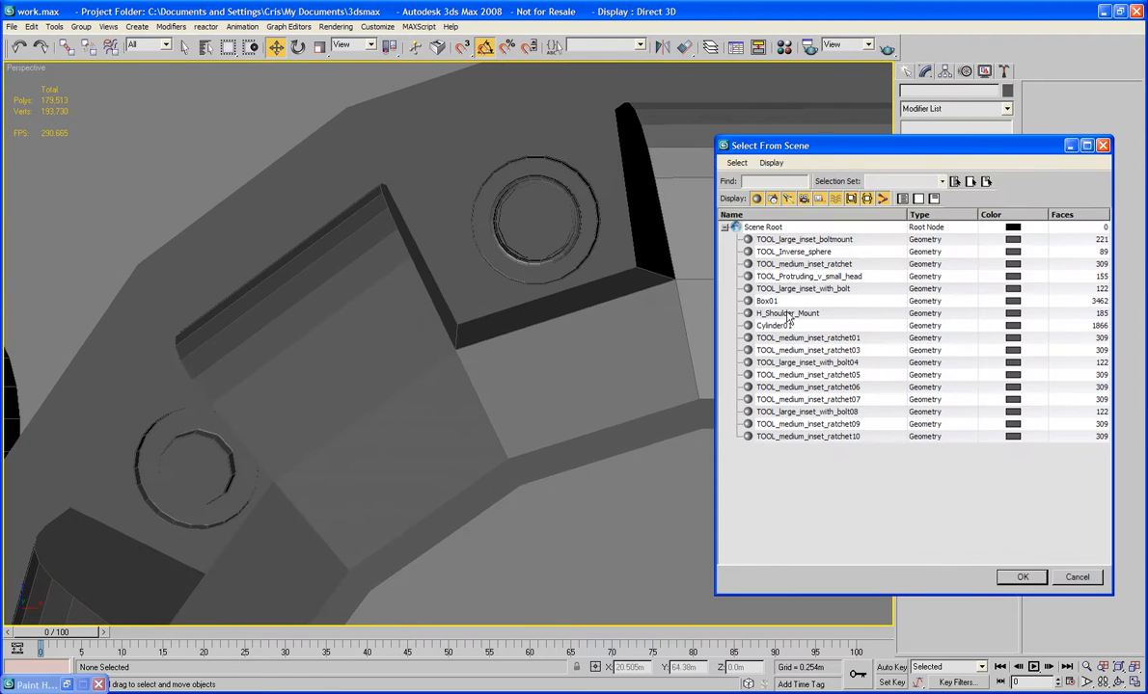
pyautogui.click(836, 437)
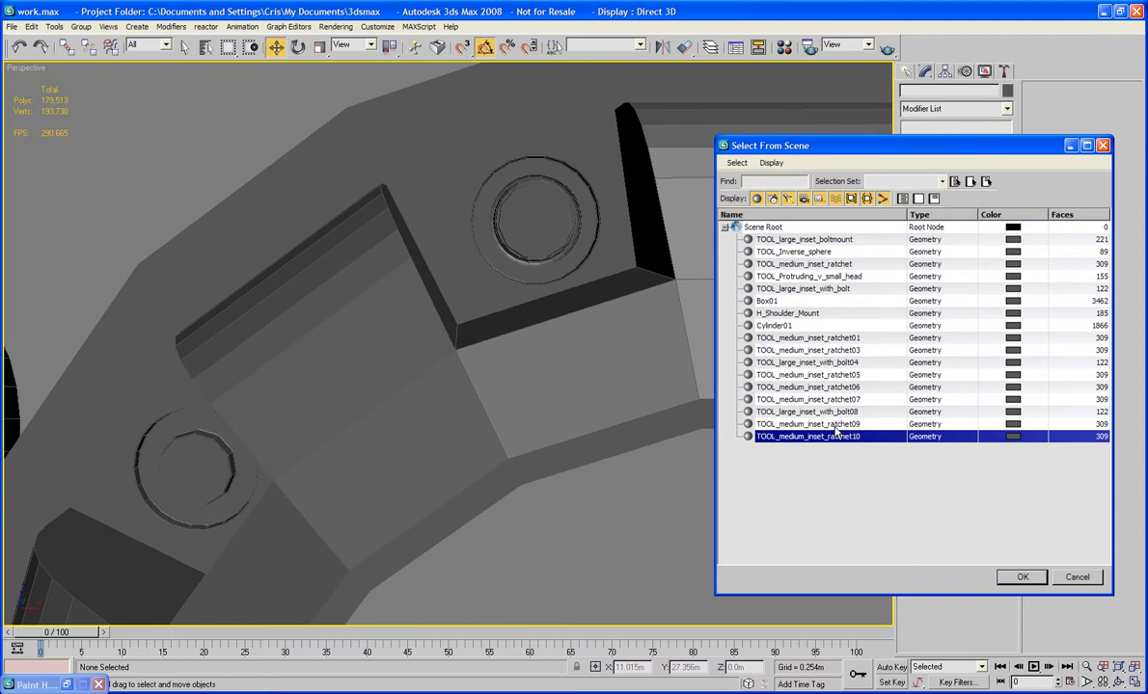
pyautogui.keyDown('ctrl'); pyautogui.click(835, 429); pyautogui.keyUp('ctrl')
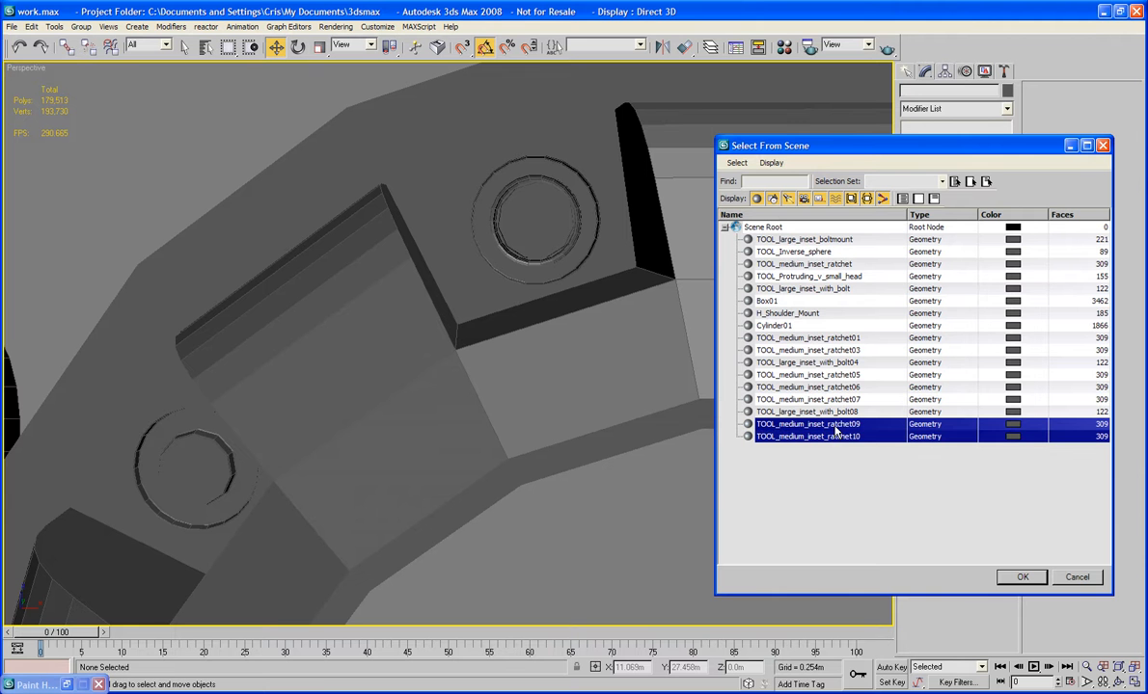
pyautogui.keyDown('ctrl'); pyautogui.click(846, 399); pyautogui.keyUp('ctrl')
pyautogui.keyDown('ctrl'); pyautogui.click(847, 387); pyautogui.keyUp('ctrl')
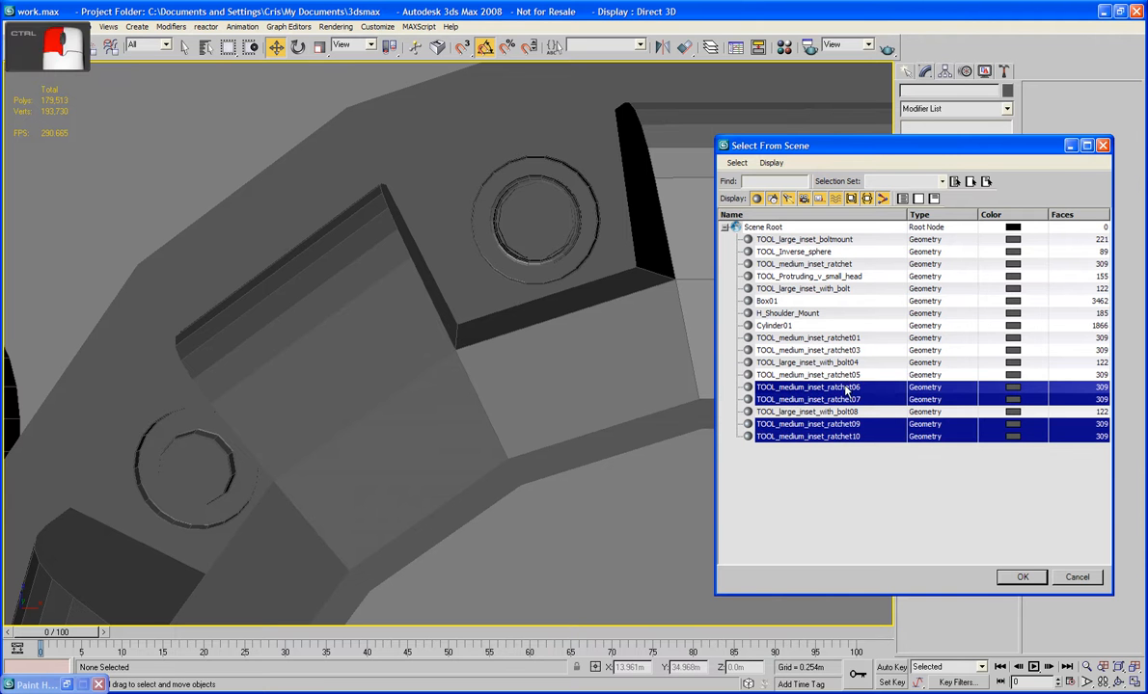
pyautogui.keyDown('ctrl'); pyautogui.click(847, 374); pyautogui.keyUp('ctrl')
pyautogui.keyDown('ctrl'); pyautogui.click(845, 351); pyautogui.keyUp('ctrl')
pyautogui.keyDown('ctrl'); pyautogui.click(846, 338); pyautogui.keyUp('ctrl')
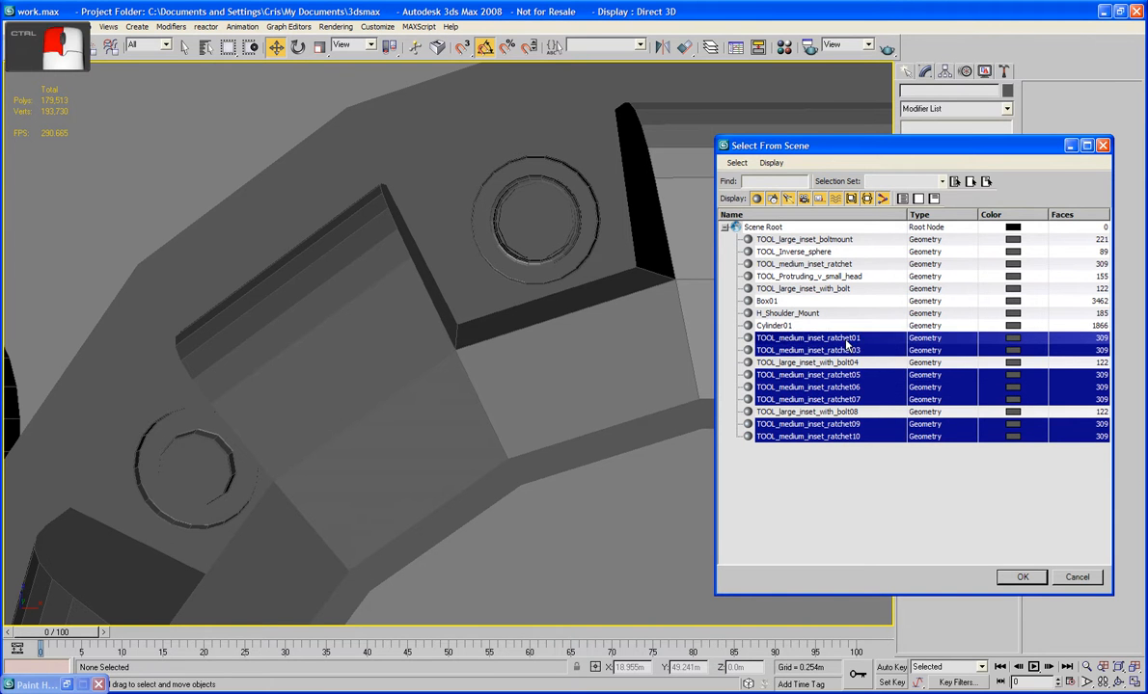
pyautogui.click(1065, 576)
# Undo the ratchet ring's deletion, both recess bridges with their polygon deletions, and the attachments of the insets to the disc.
pyautogui.moveTo(587, 535); pyautogui.dragTo(836, 335, button='middle')
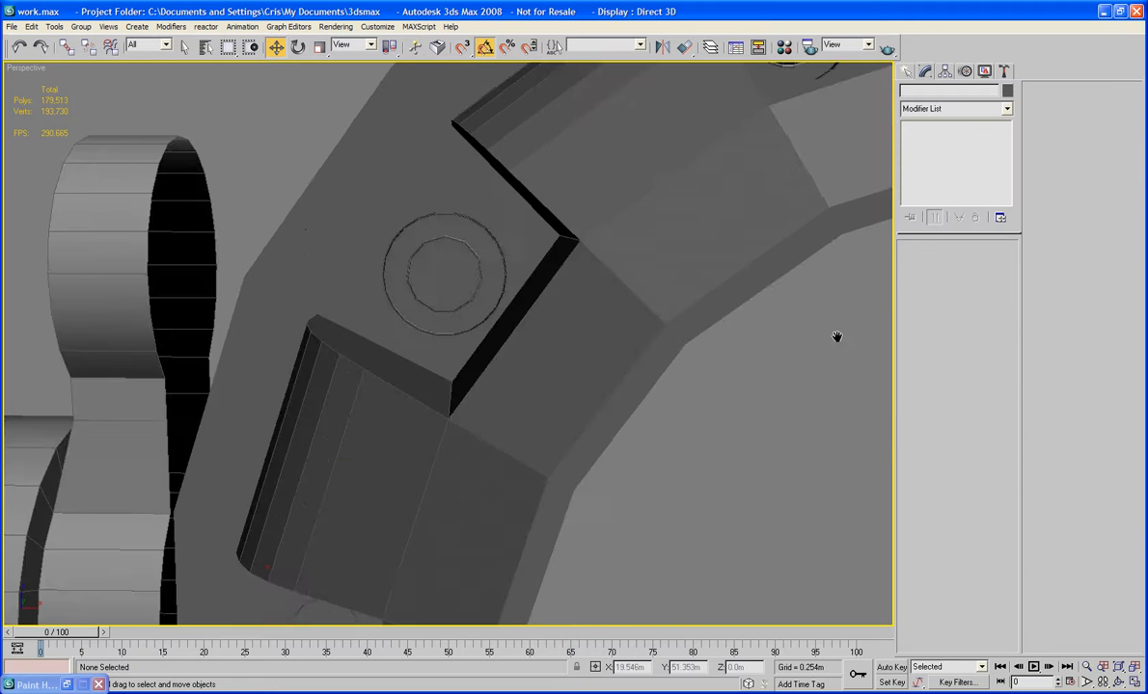
pyautogui.scroll(-5, 831, 328)
pyautogui.moveTo(723, 339); pyautogui.dragTo(598, 392, button='middle')
pyautogui.click(581, 393)
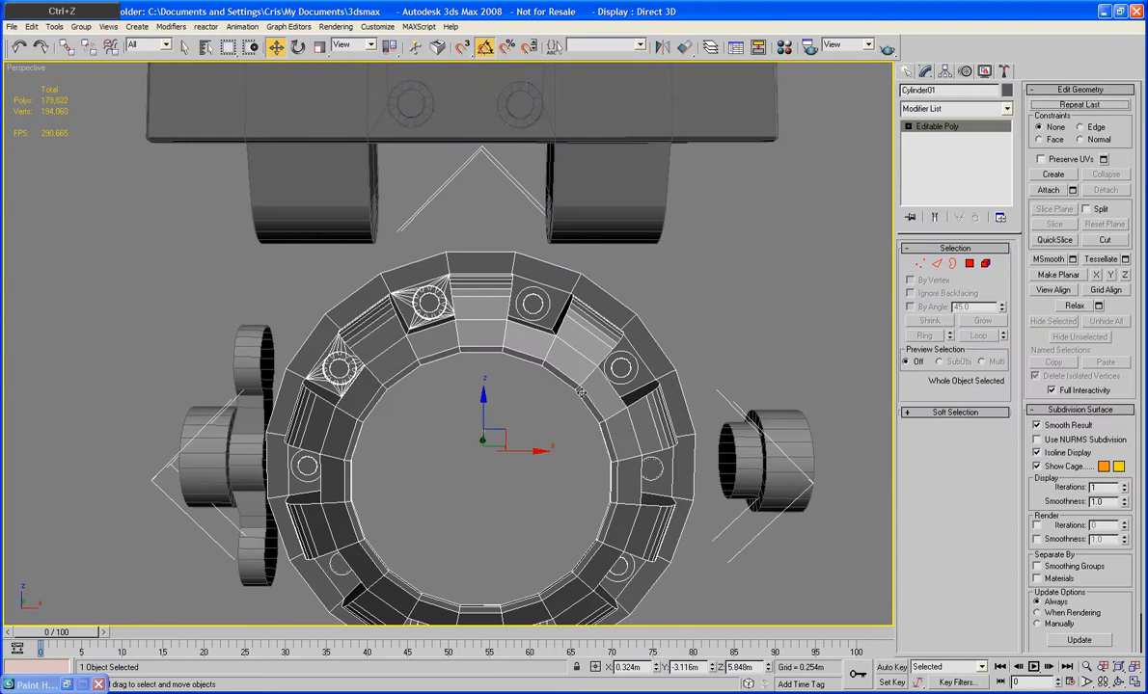
pyautogui.hotkey('ctrl', 'z')
pyautogui.hotkey('ctrl', 'z')
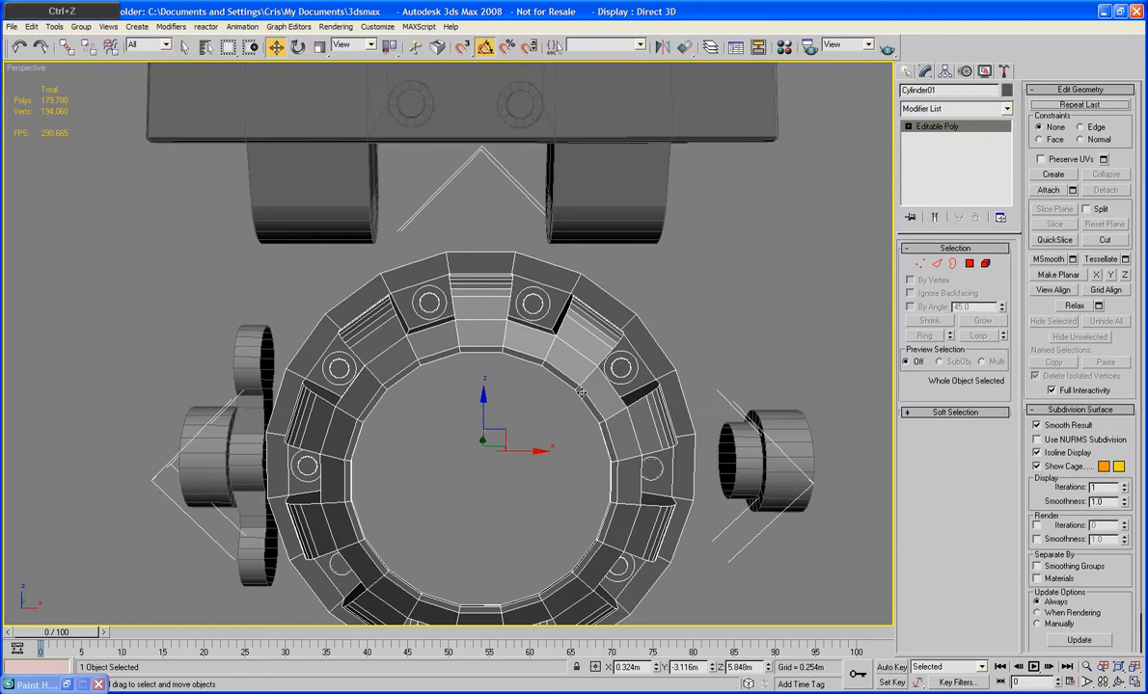
pyautogui.hotkey('ctrl', 'z')
pyautogui.hotkey('ctrl', 'z')
pyautogui.hotkey('ctrl', 'z')
pyautogui.hotkey('ctrl', 'z')
pyautogui.hotkey('ctrl', 'z')
pyautogui.hotkey('ctrl', 'z')
pyautogui.hotkey('ctrl', 'z')
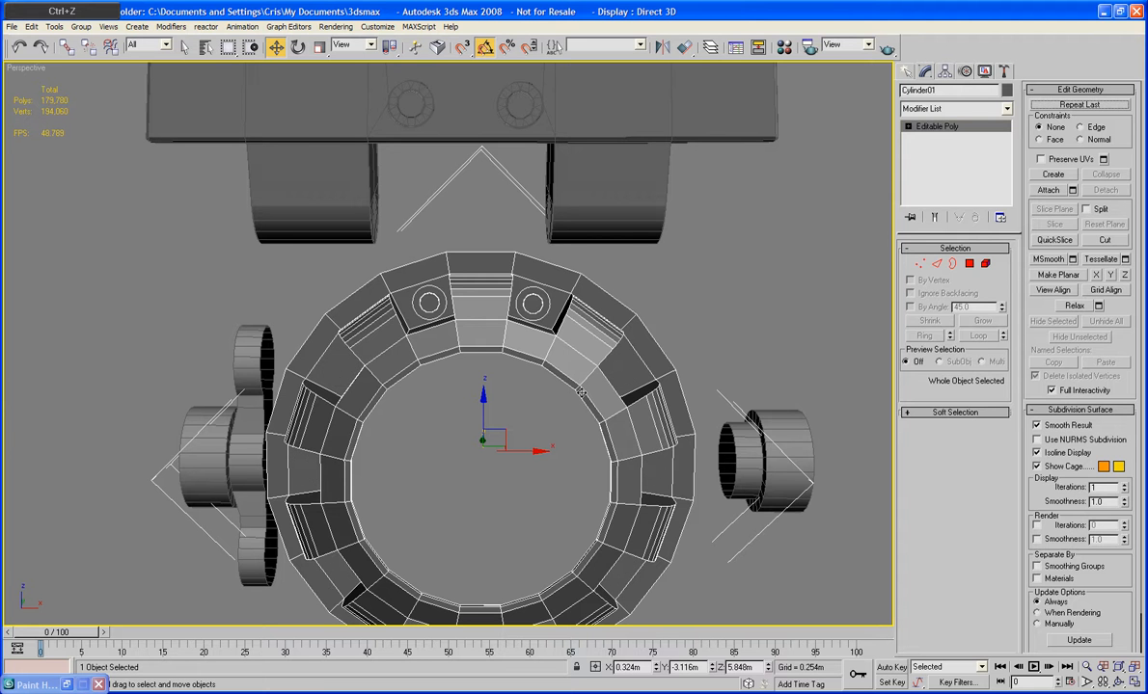
# Delete the ten ratchet copies TOOL_medium_inset_ratchet01 to TOOL_medium_inset_ratchet10, selecting them by name from the scene list.
pyautogui.click(660, 263)
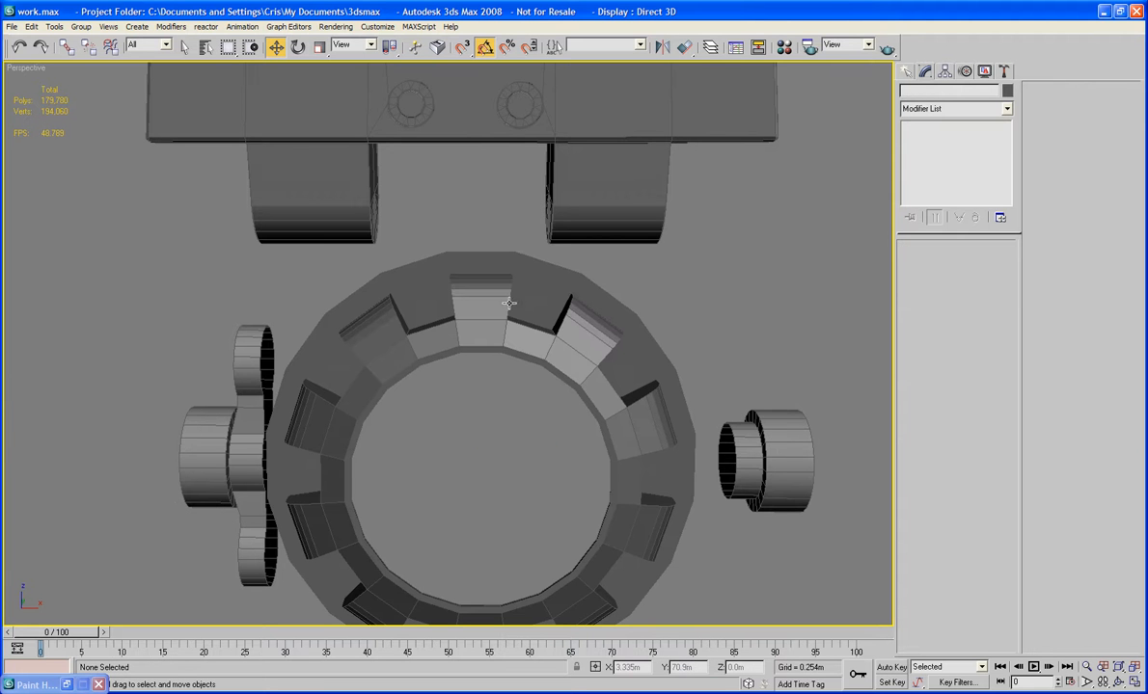
pyautogui.press('h')
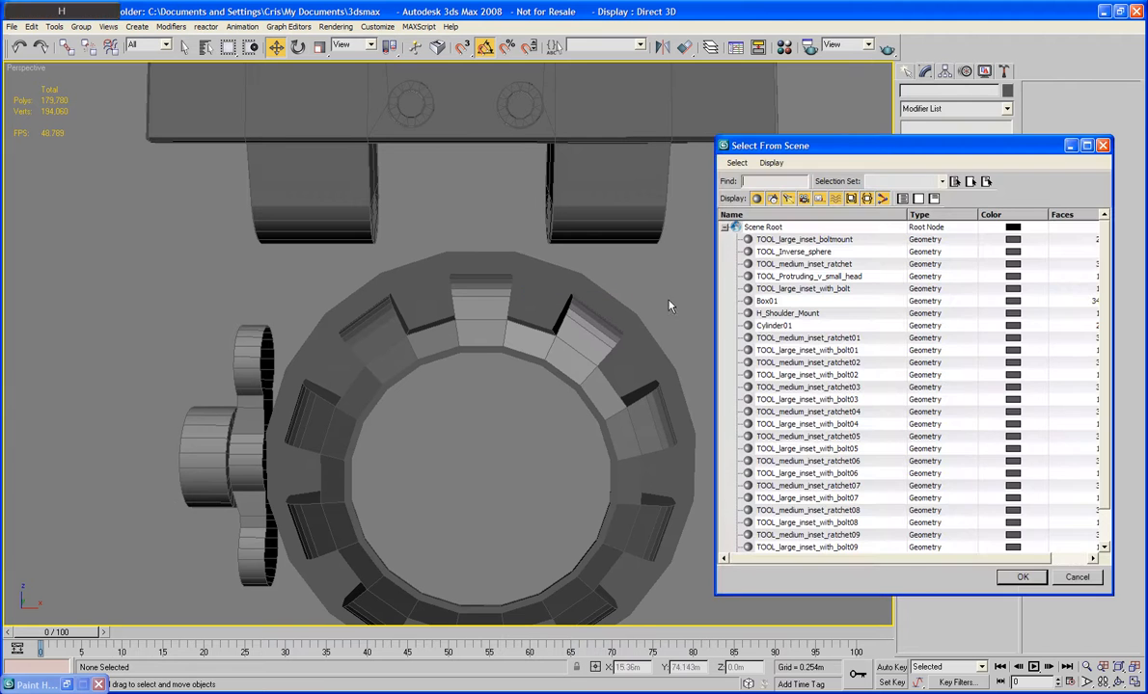
pyautogui.moveTo(911, 141); pyautogui.dragTo(894, 66)
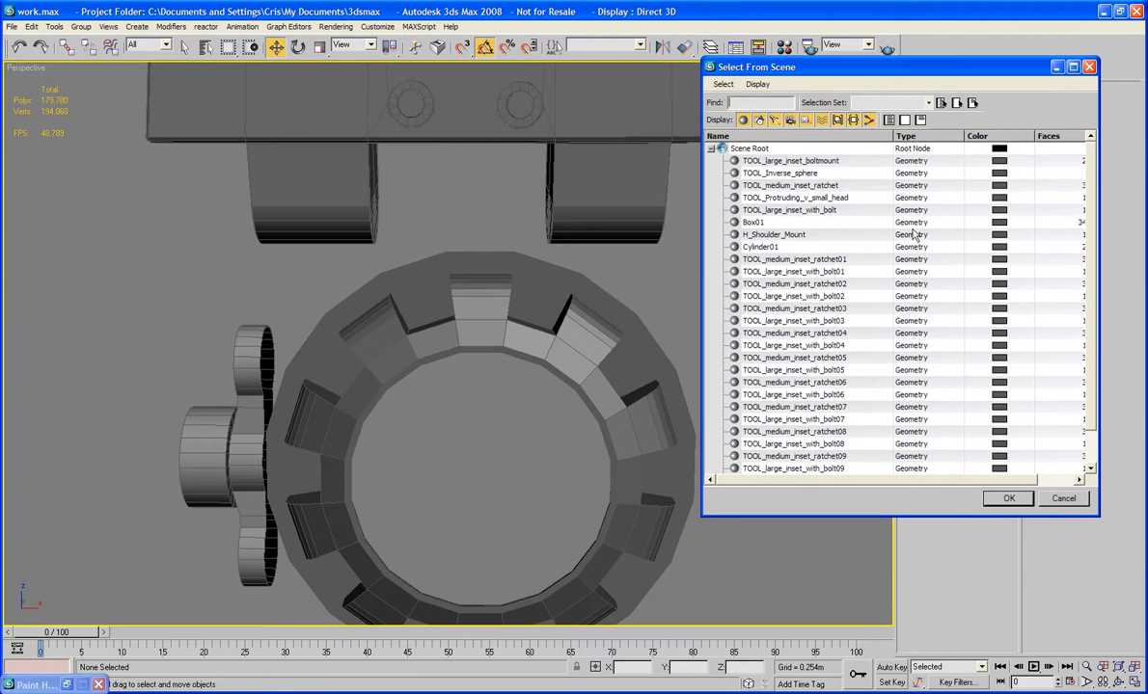
pyautogui.click(762, 259)
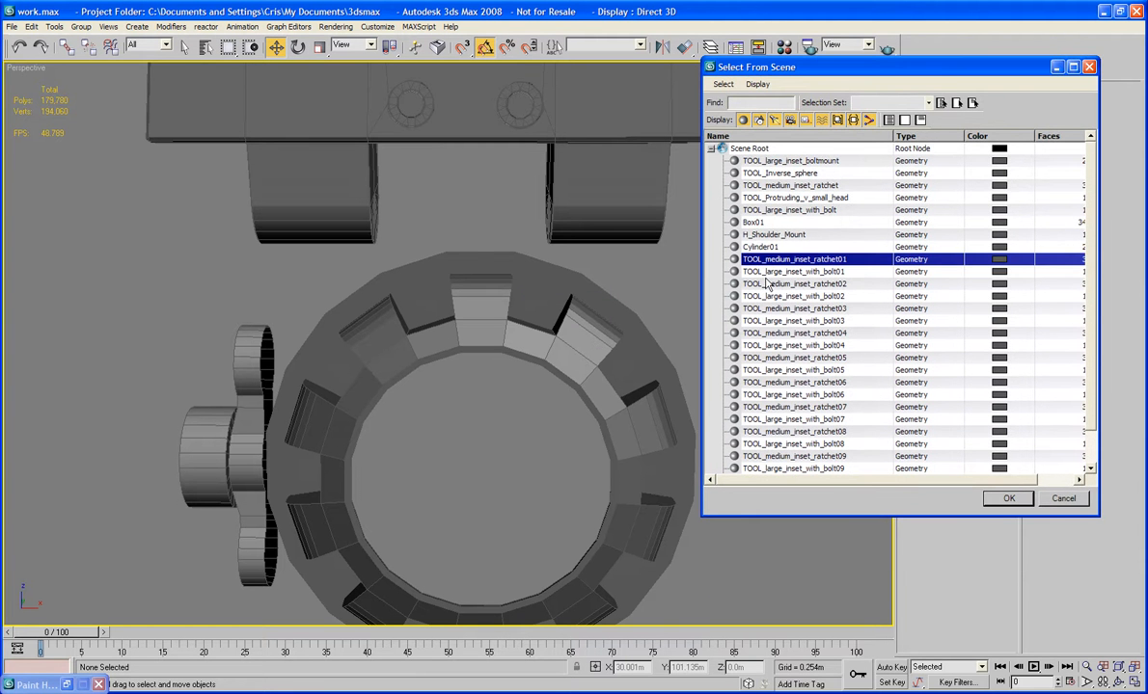
pyautogui.keyDown('ctrl'); pyautogui.click(765, 285); pyautogui.keyUp('ctrl')
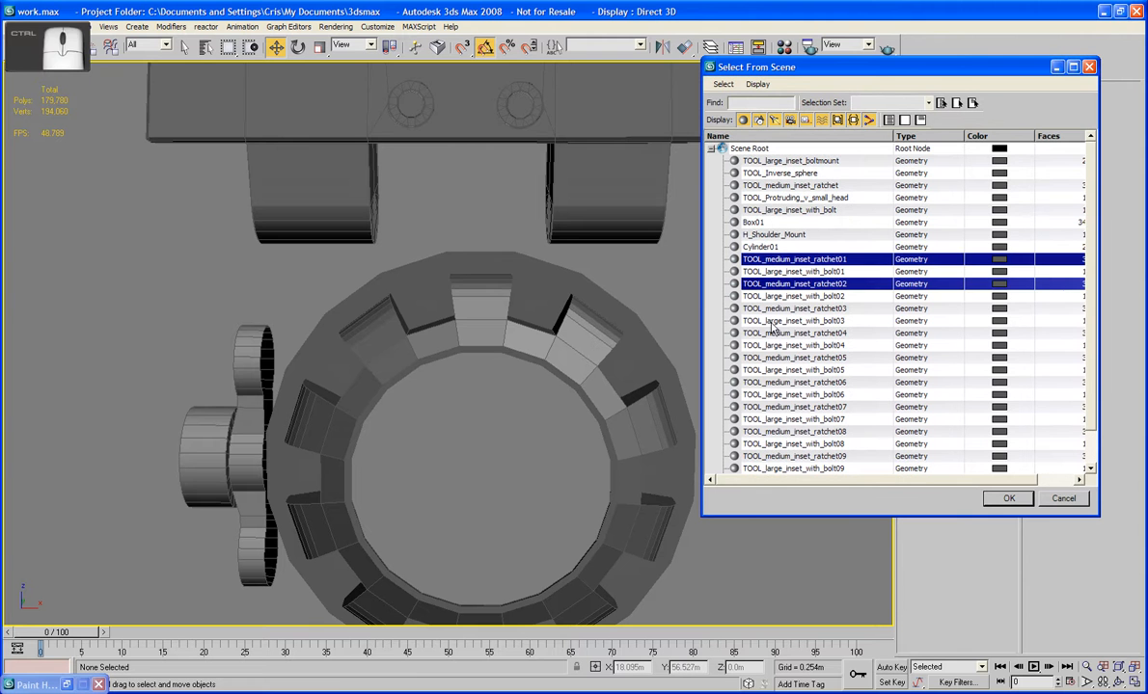
pyautogui.keyDown('ctrl'); pyautogui.click(772, 308); pyautogui.keyUp('ctrl')
pyautogui.keyDown('ctrl'); pyautogui.click(776, 332); pyautogui.keyUp('ctrl')
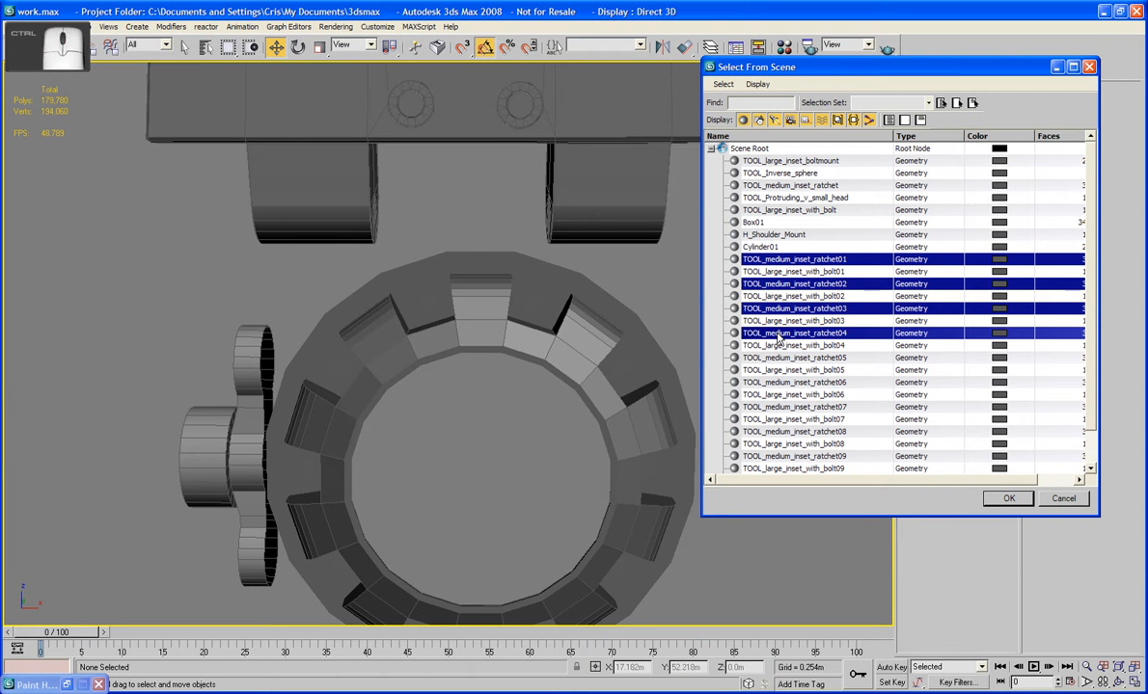
pyautogui.keyDown('ctrl'); pyautogui.click(781, 358); pyautogui.keyUp('ctrl')
pyautogui.keyDown('ctrl'); pyautogui.click(785, 382); pyautogui.keyUp('ctrl')
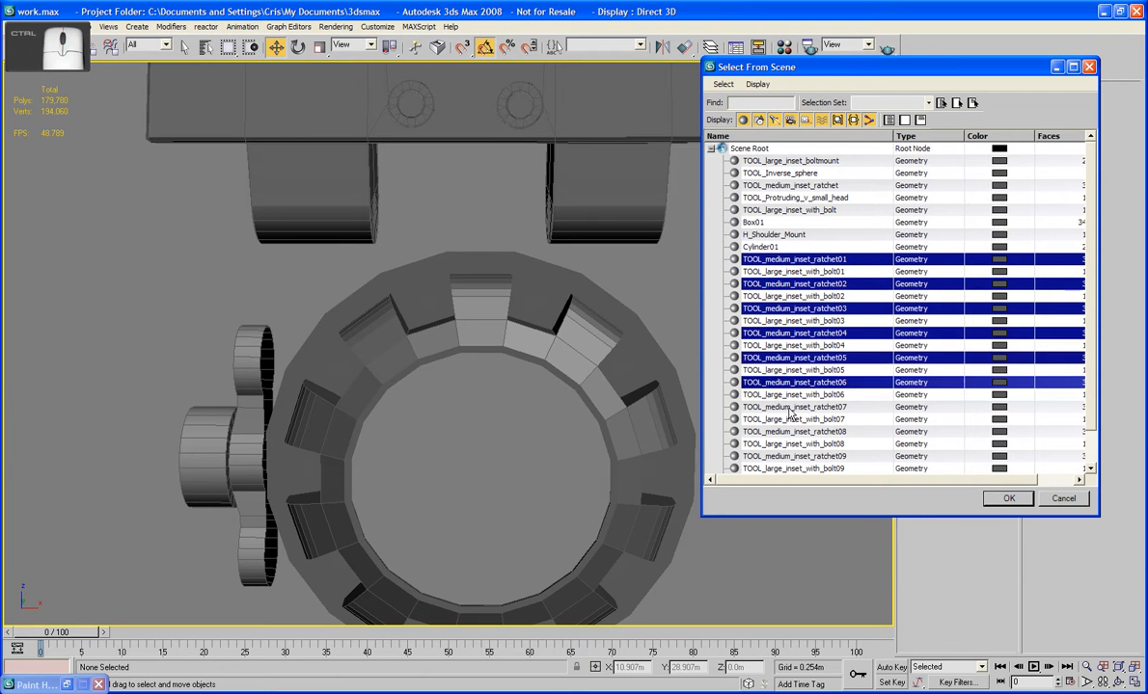
pyautogui.keyDown('ctrl'); pyautogui.click(791, 407); pyautogui.keyUp('ctrl')
pyautogui.keyDown('ctrl'); pyautogui.click(793, 431); pyautogui.keyUp('ctrl')
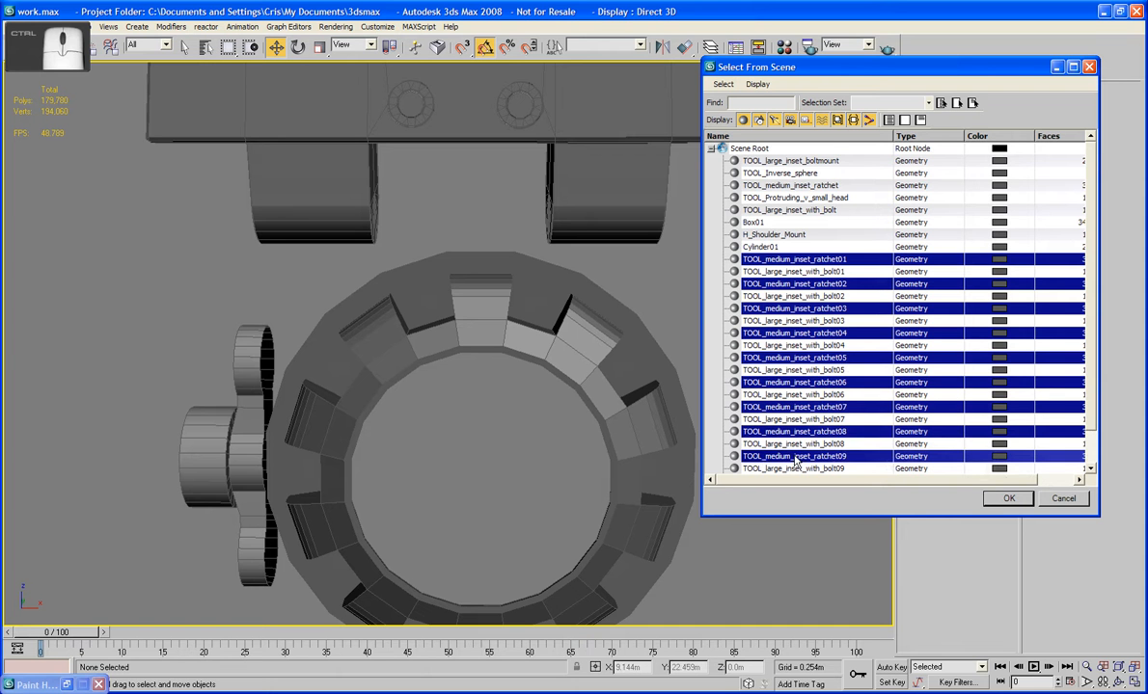
pyautogui.keyDown('ctrl'); pyautogui.click(797, 456); pyautogui.keyUp('ctrl')
pyautogui.scroll(-1, 796, 459)
pyautogui.keyDown('ctrl'); pyautogui.click(793, 444); pyautogui.keyUp('ctrl')
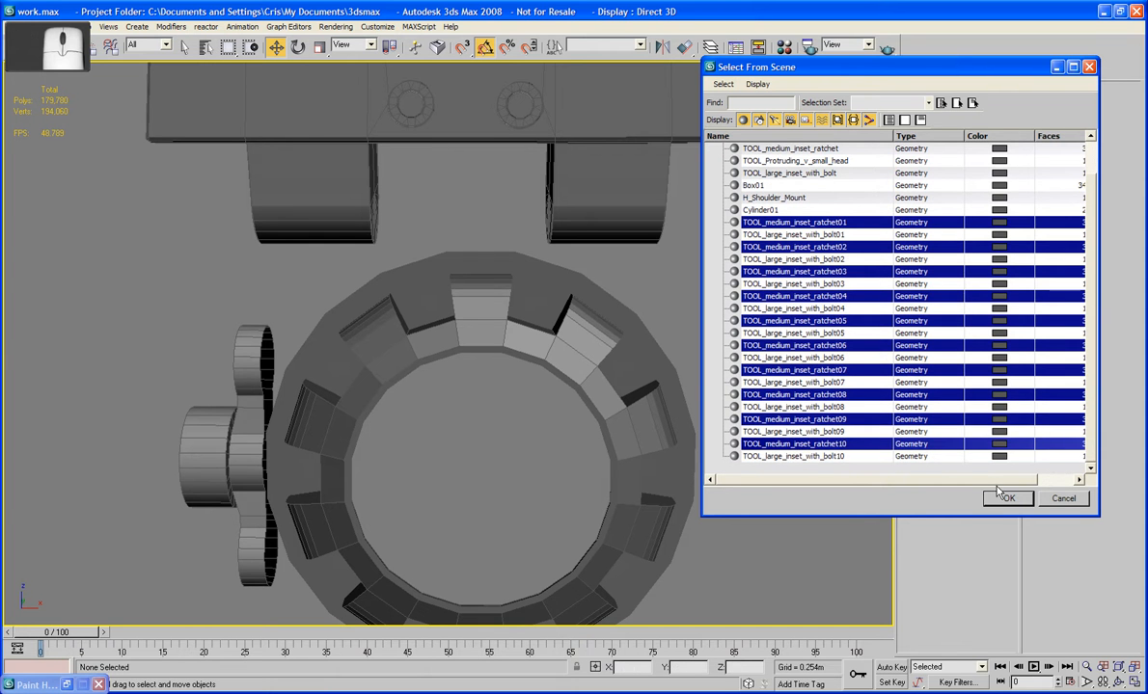
pyautogui.click(1006, 498)
pyautogui.hotkey('ctrl', 'd')
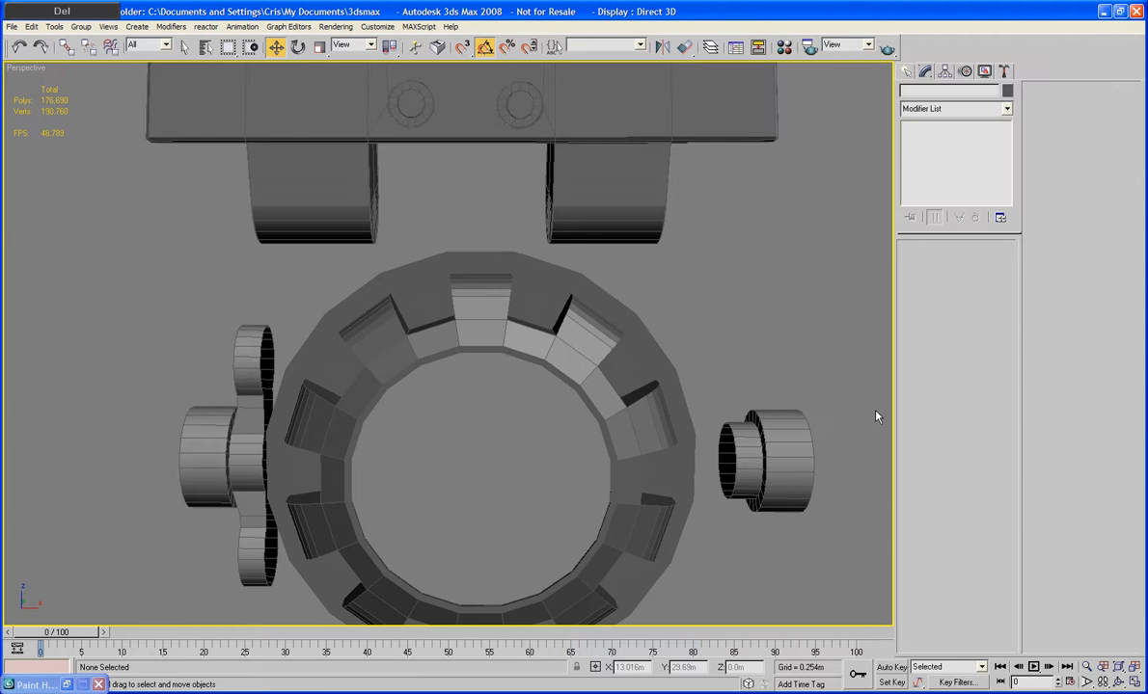
# Delete the flat disc polygon covering the bolt inset in the upper-left recess nearest the disc's top.
pyautogui.scroll(10, 598, 355)
pyautogui.click(574, 297)
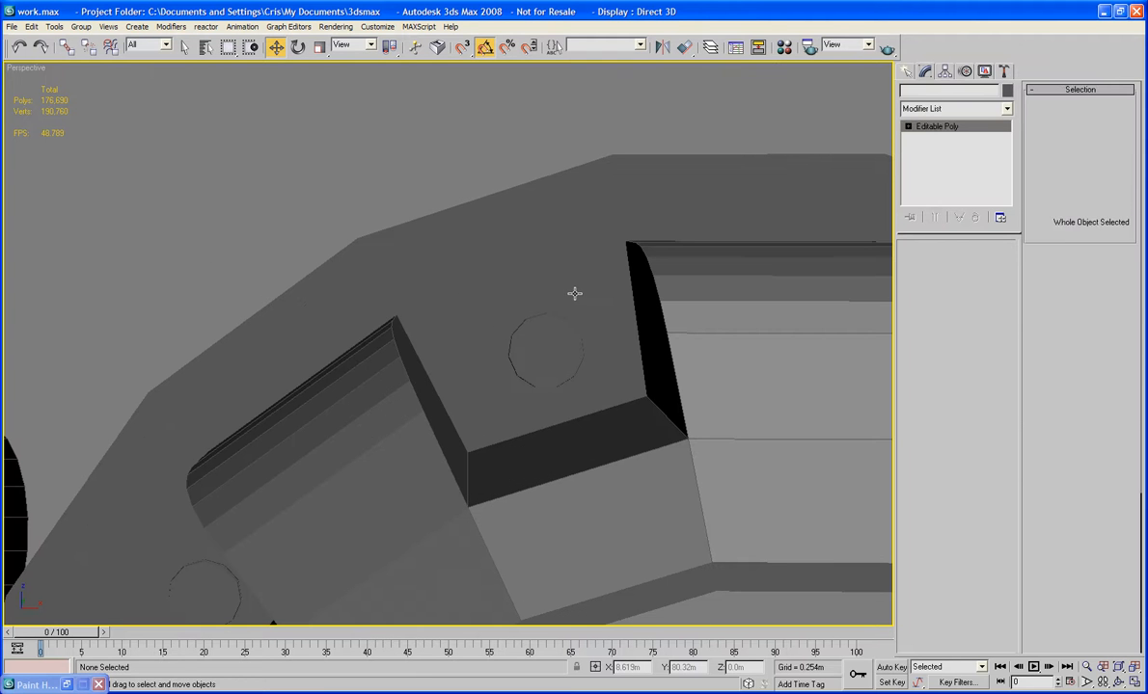
pyautogui.click(969, 264)
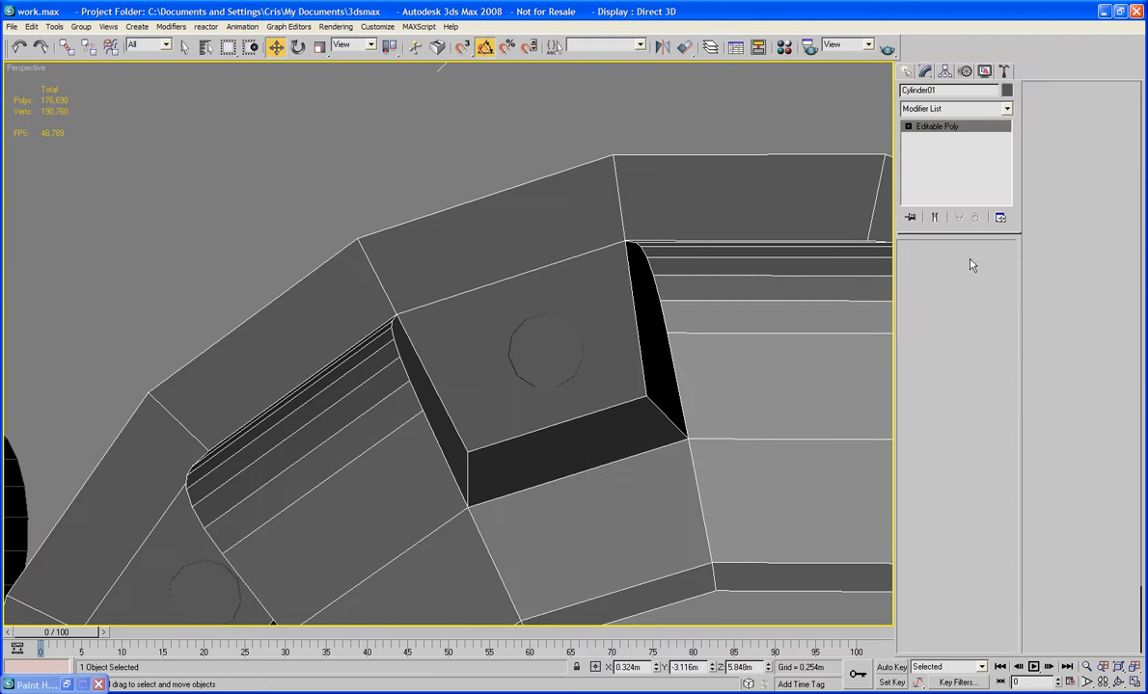
pyautogui.click(579, 289)
pyautogui.press('Delete')
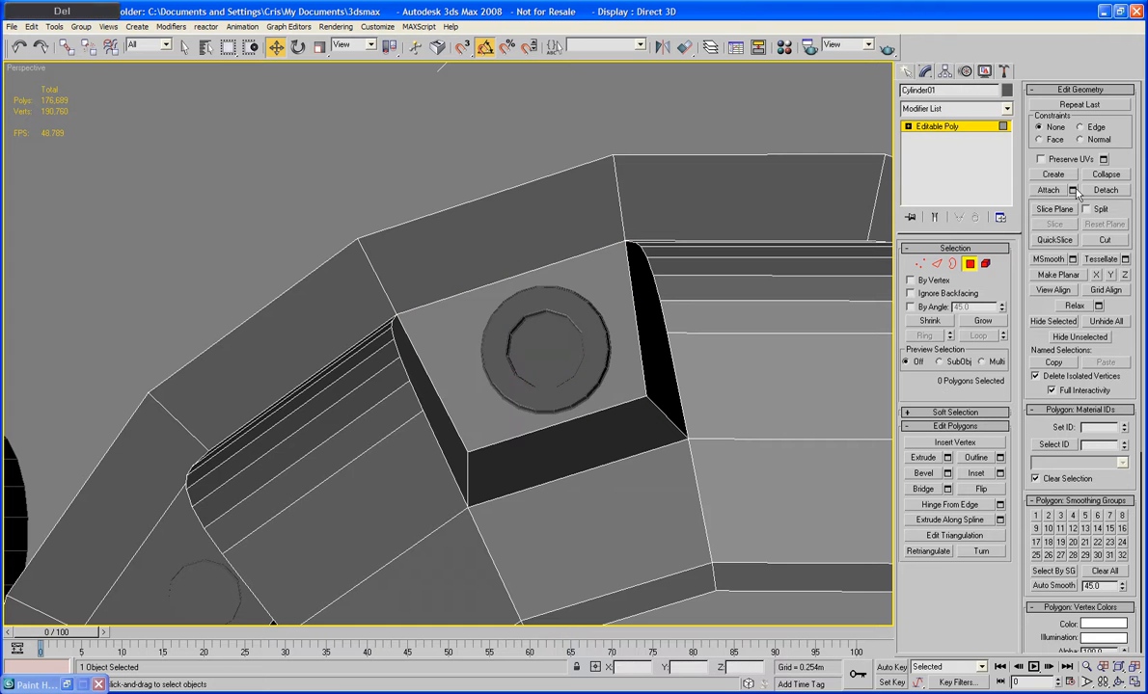
# Attach the exposed bolt inset to the disc and bridge its round border to the border of the recess opening.
pyautogui.click(1048, 190)
pyautogui.click(593, 333)
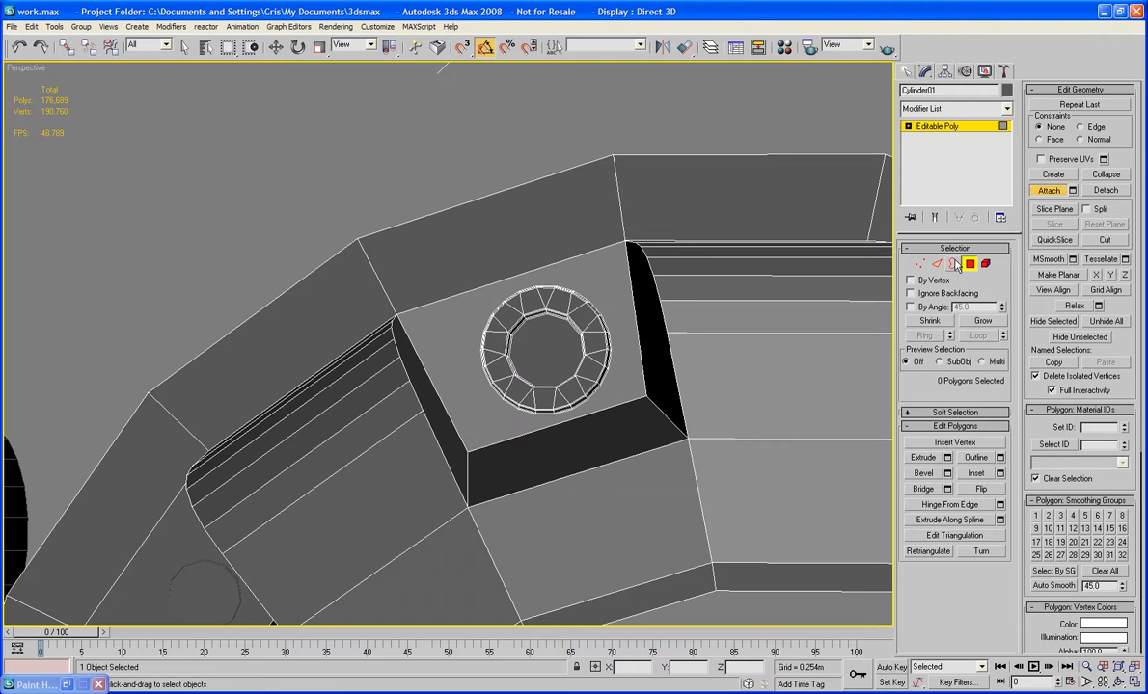
pyautogui.press('3')
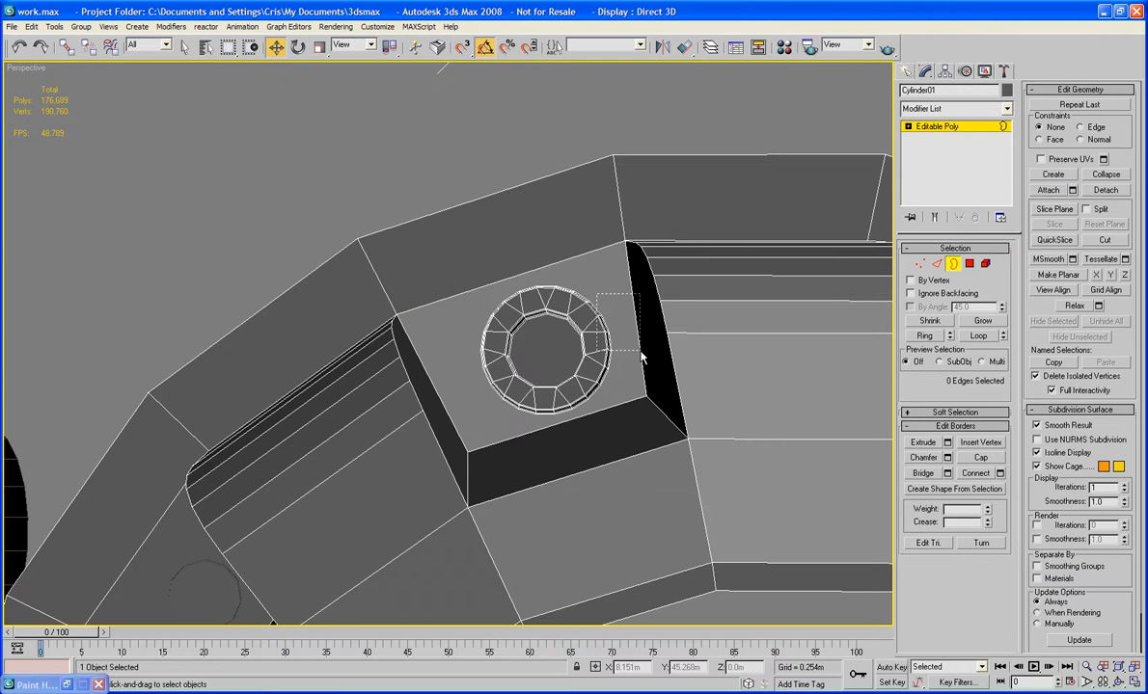
pyautogui.moveTo(642, 357); pyautogui.dragTo(644, 359)
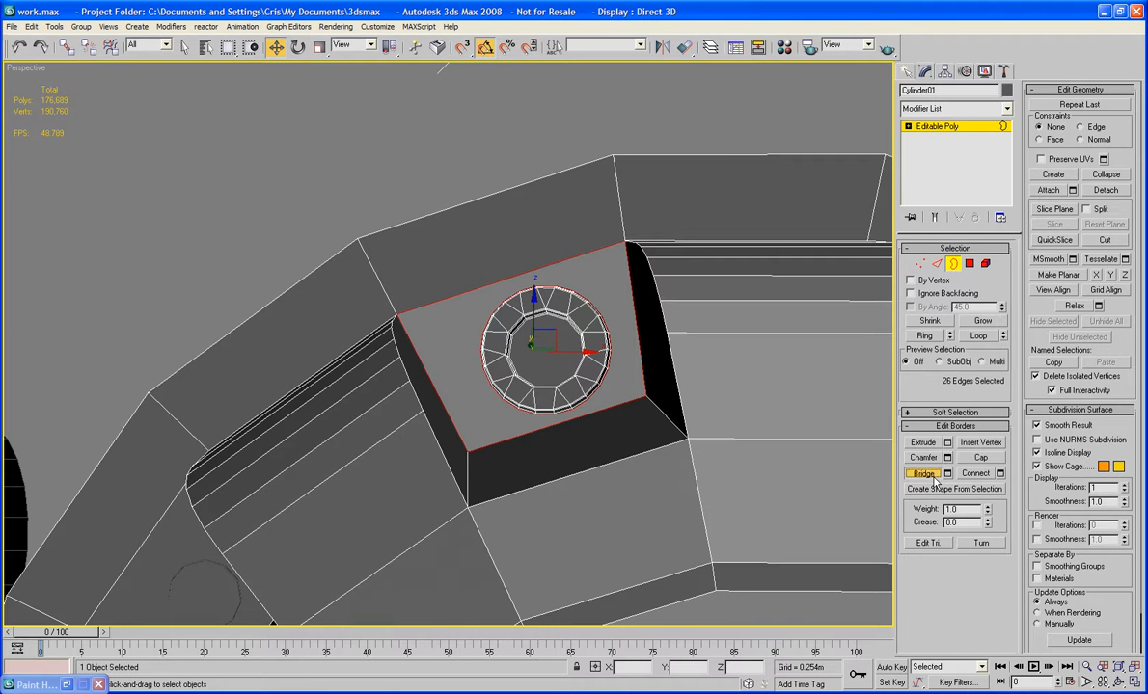
pyautogui.click(980, 458)
# Delete the flat polygon covering the inset in the next recess down on the disc's upper left.
pyautogui.keyDown('alt'); pyautogui.moveTo(607, 476); pyautogui.dragTo(659, 374, button='middle'); pyautogui.keyUp('alt')
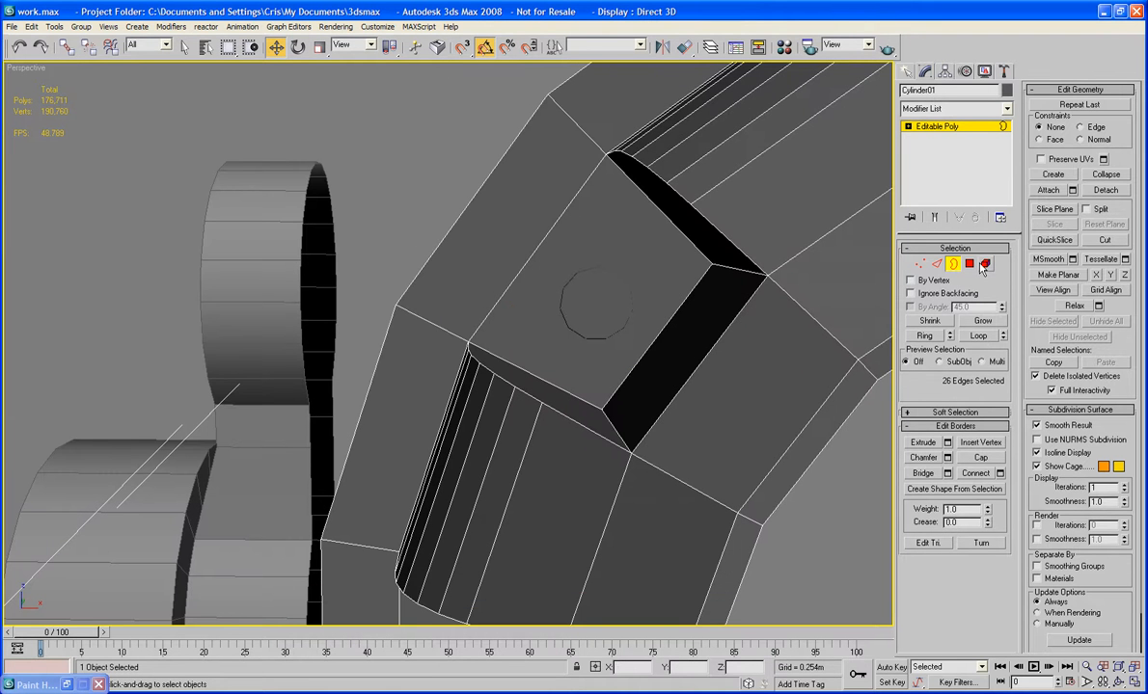
pyautogui.press('4')
pyautogui.click(636, 262)
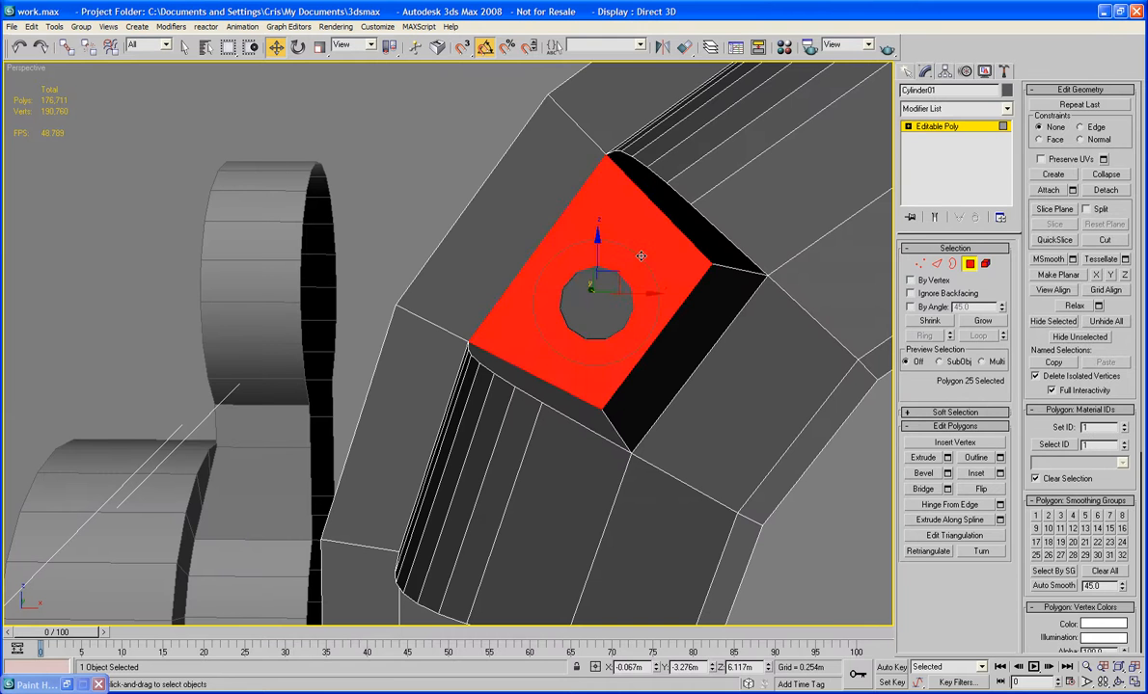
pyautogui.hotkey('ctrl', 'd')
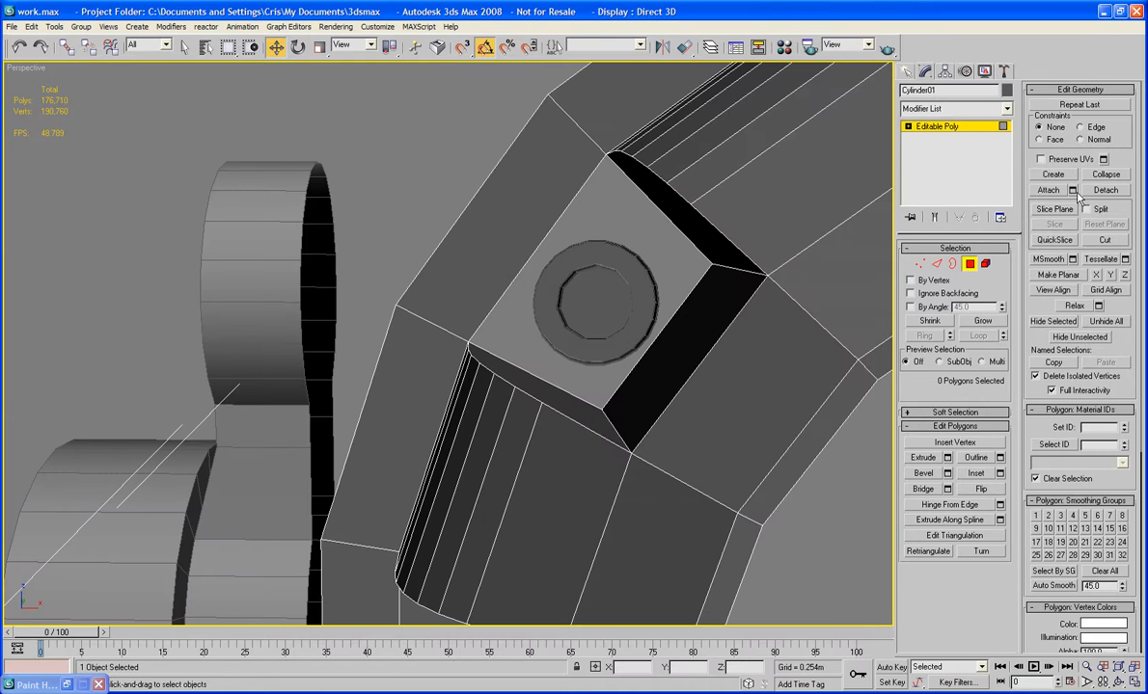
# Attach this second bolt inset to the disc and bridge its round border to its four-sided recess border.
pyautogui.click(953, 264)
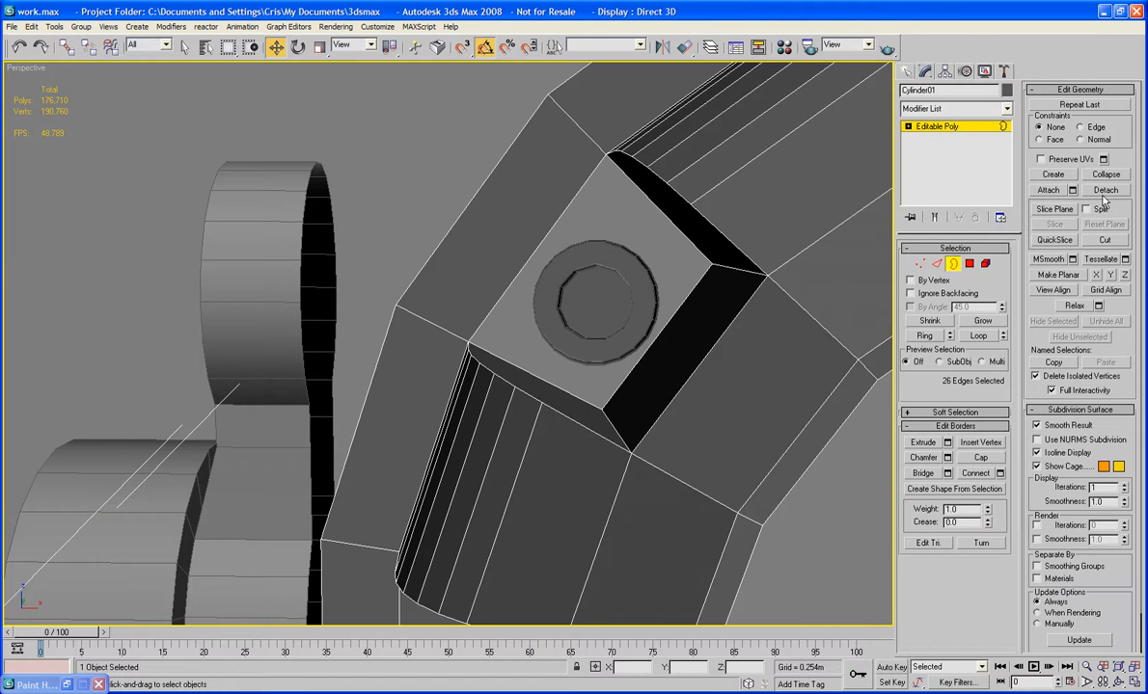
pyautogui.click(1049, 191)
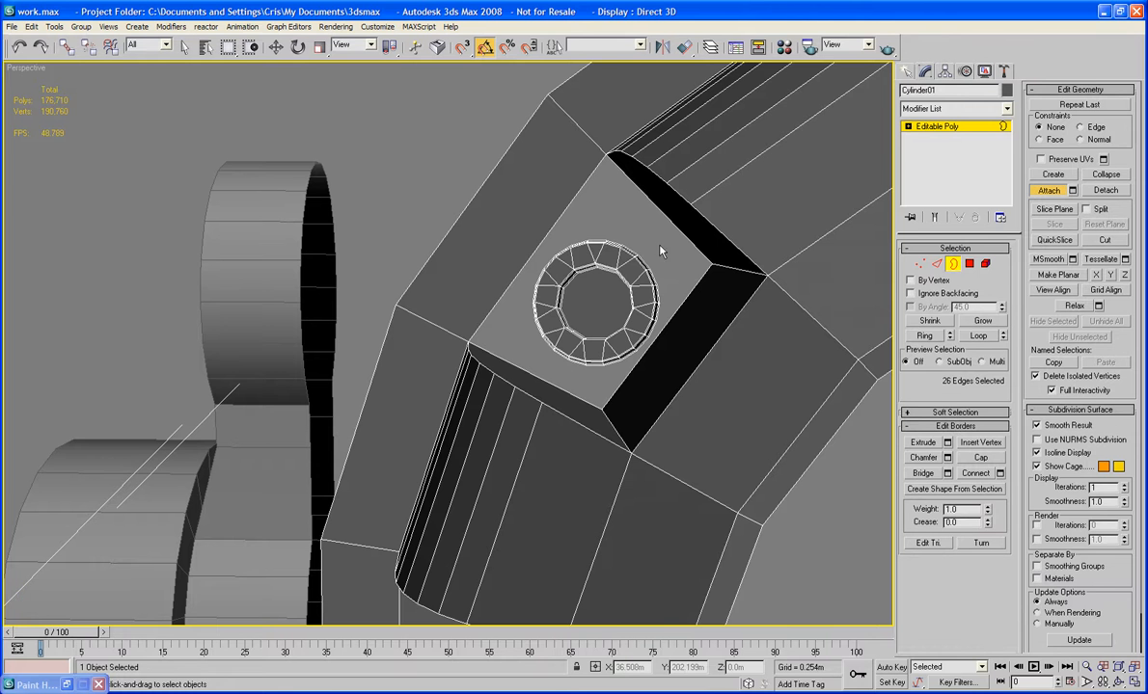
pyautogui.click(629, 231)
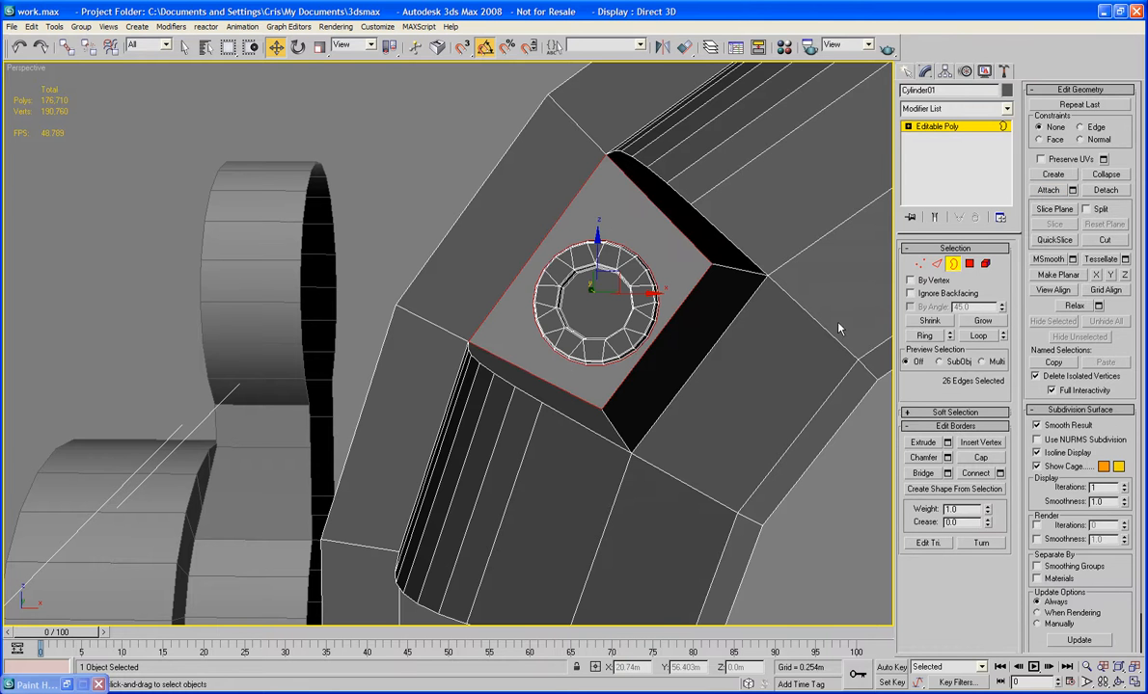
pyautogui.click(929, 473)
# Delete the polygons covering the insets in the disc's left, lower-left and two bottom recesses.
pyautogui.moveTo(650, 545); pyautogui.dragTo(665, 135, button='middle')
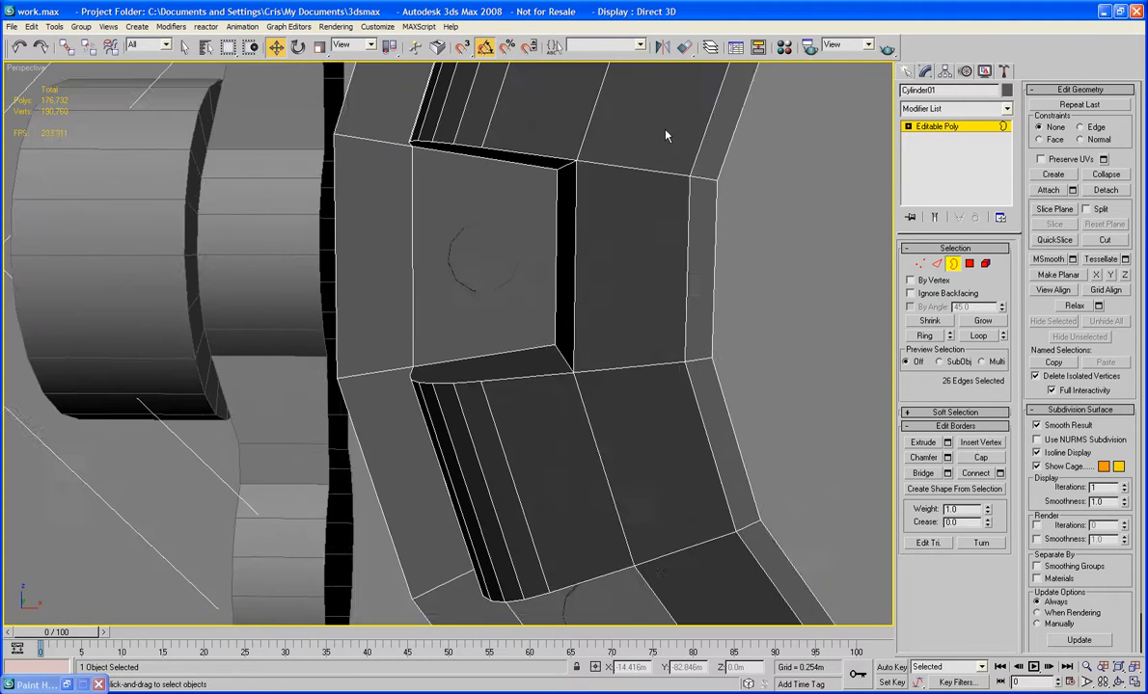
pyautogui.moveTo(592, 270); pyautogui.dragTo(659, 290, button='middle')
pyautogui.press('4')
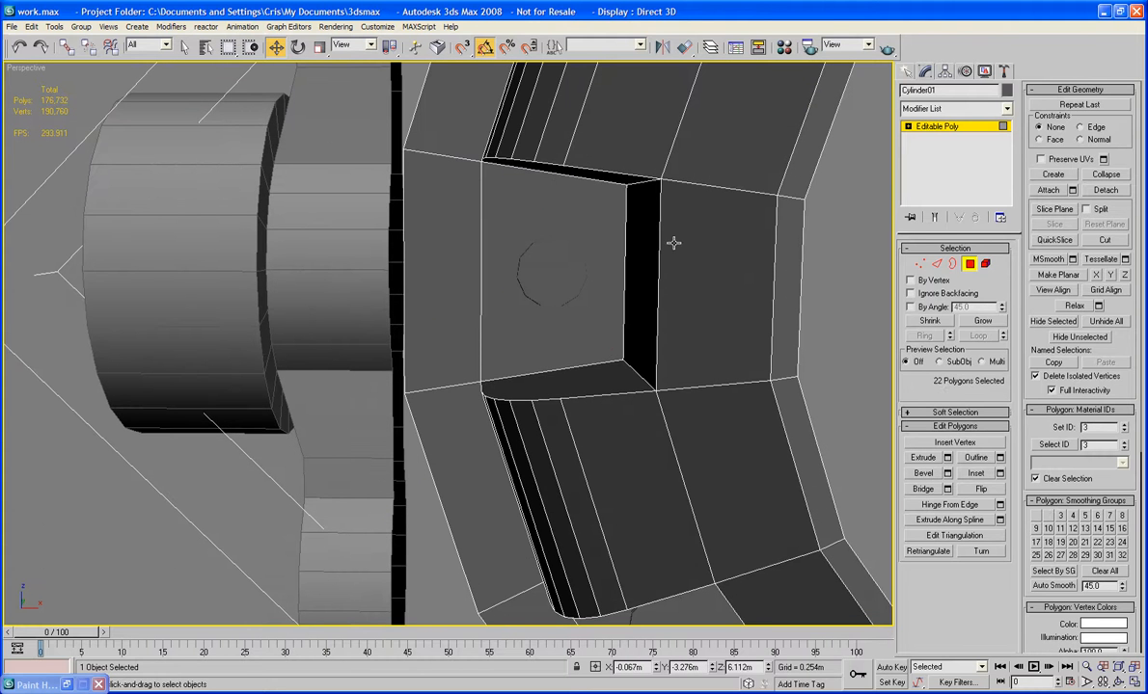
pyautogui.click(596, 236)
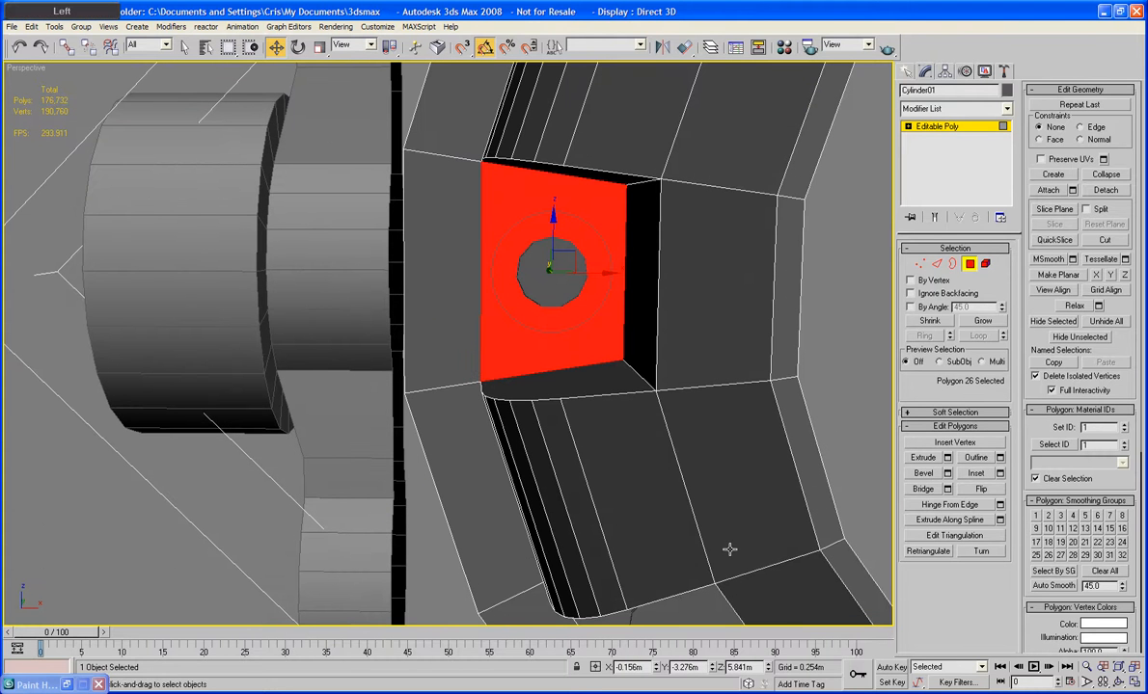
pyautogui.press('Delete')
pyautogui.moveTo(725, 500); pyautogui.dragTo(681, 323, button='middle')
pyautogui.click(623, 488)
pyautogui.press('Delete')
pyautogui.scroll(-3, 625, 495)
pyautogui.moveTo(723, 469); pyautogui.dragTo(548, 464, button='middle')
pyautogui.click(505, 493)
pyautogui.press('Delete')
pyautogui.click(655, 469)
pyautogui.press('Delete')
# Delete the polygons covering the insets in the four remaining recesses, from the disc's lower right up to its top right.
pyautogui.moveTo(817, 395); pyautogui.dragTo(675, 428, button='middle')
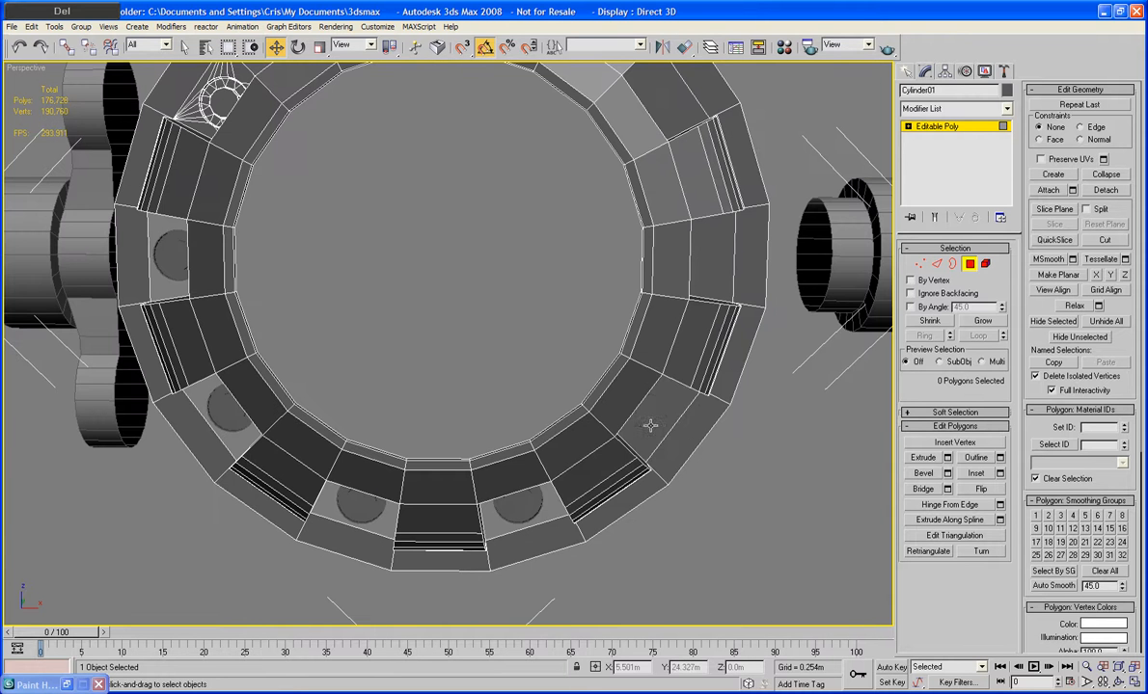
pyautogui.click(650, 426)
pyautogui.press('Delete')
pyautogui.click(719, 241)
pyautogui.press('Delete')
pyautogui.moveTo(721, 233); pyautogui.dragTo(709, 389, button='middle')
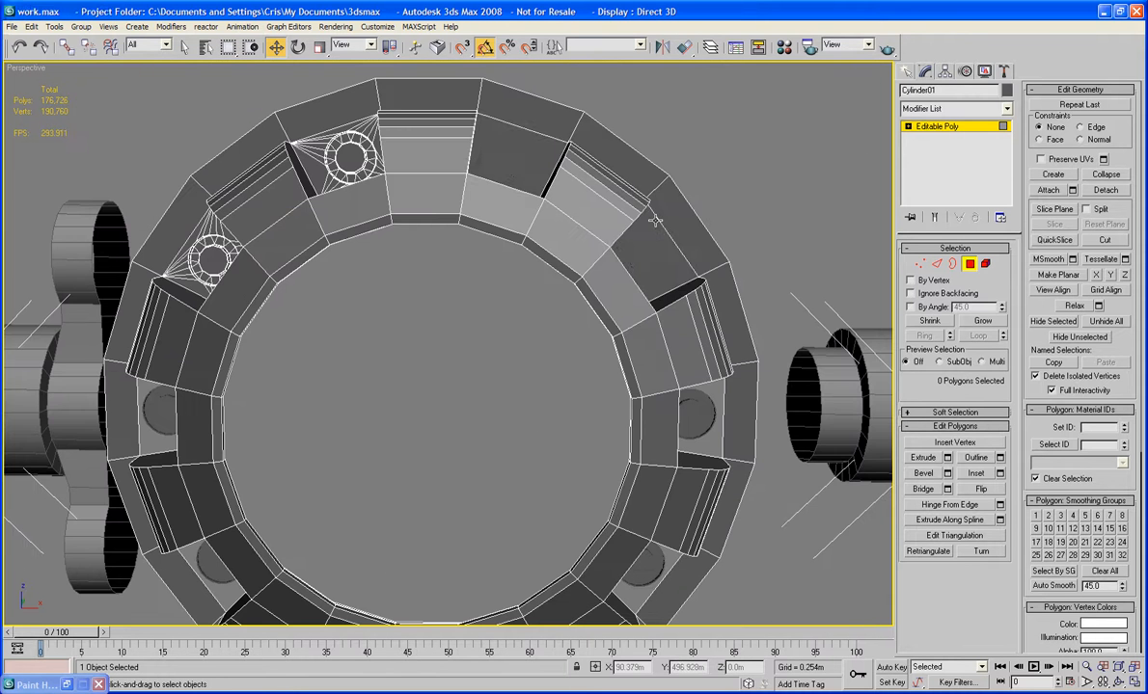
pyautogui.click(627, 223)
pyautogui.press('Delete')
pyautogui.click(537, 179)
pyautogui.press('Delete')
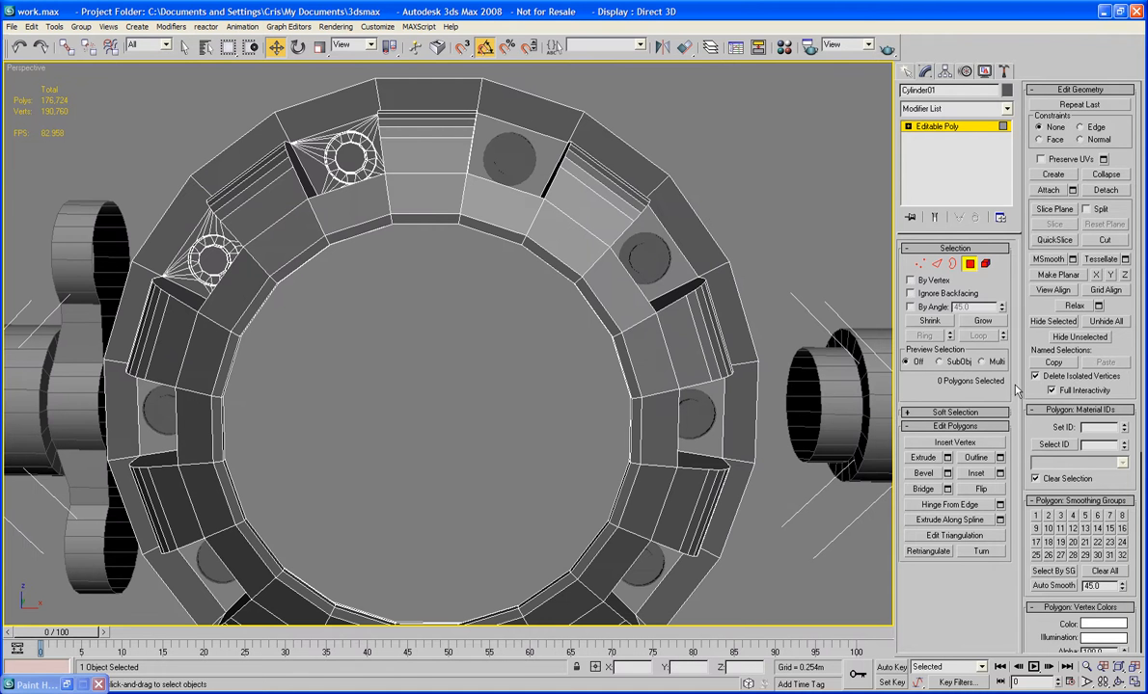
# Attach the eight remaining bolt insets around the ring to the disc.
pyautogui.click(1053, 190)
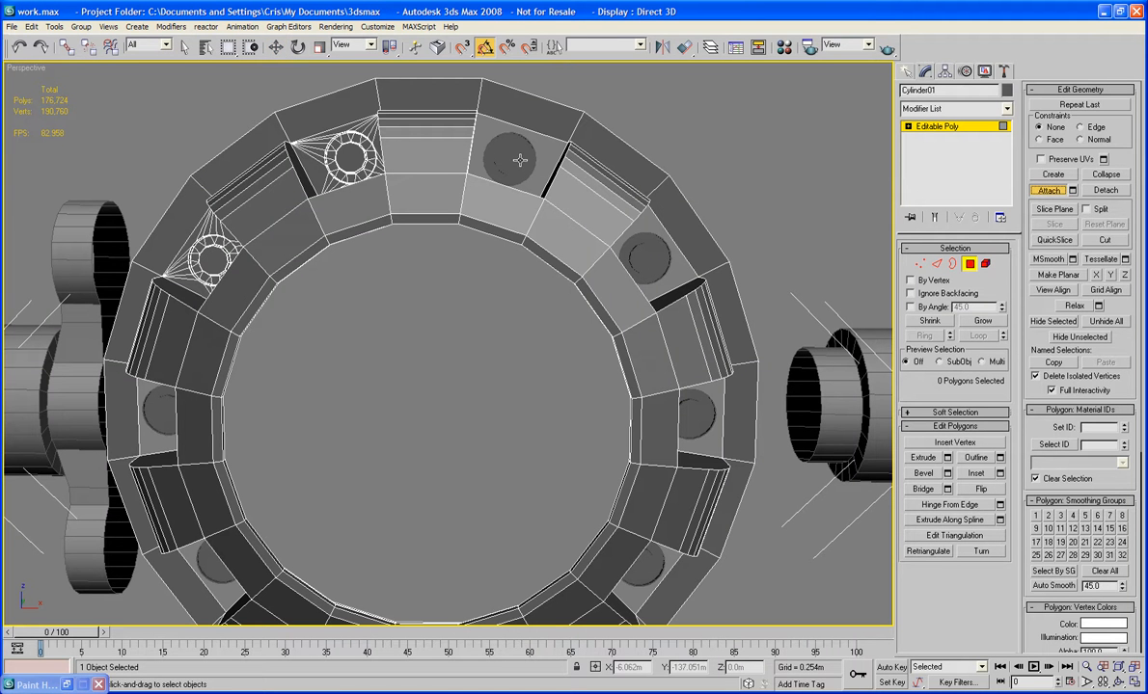
pyautogui.click(509, 157)
pyautogui.click(642, 253)
pyautogui.click(708, 421)
pyautogui.moveTo(691, 545); pyautogui.dragTo(781, 255, button='middle')
pyautogui.click(735, 276)
pyautogui.click(595, 371)
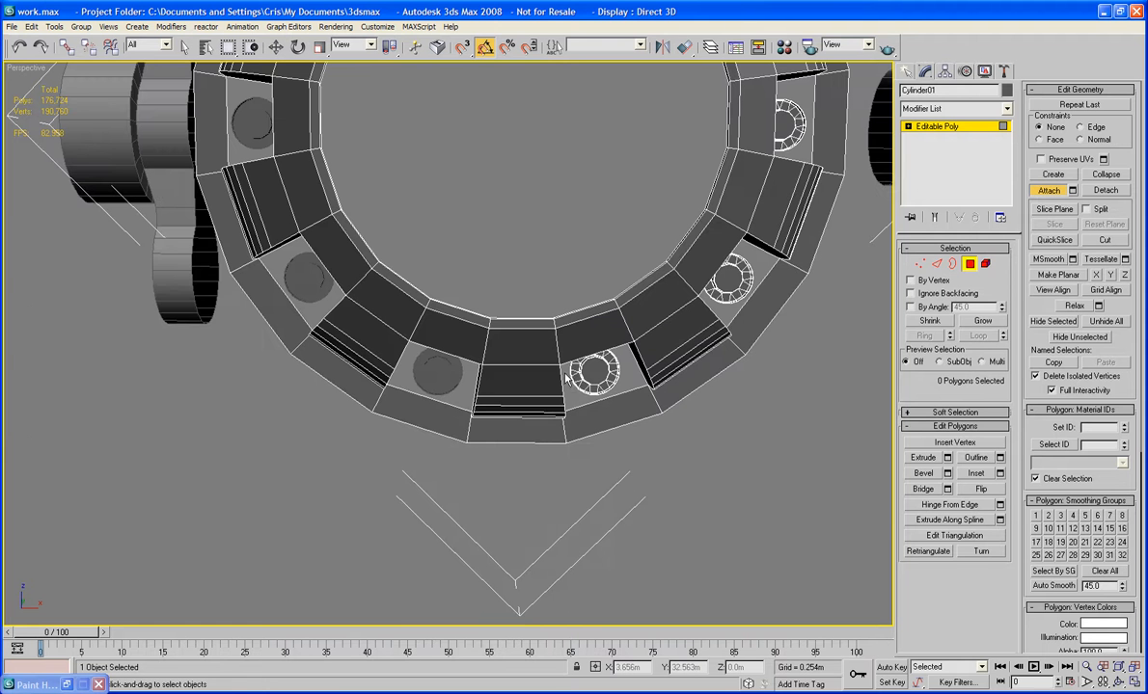
pyautogui.click(437, 373)
pyautogui.click(307, 278)
pyautogui.keyDown('alt'); pyautogui.moveTo(307, 278); pyautogui.dragTo(701, 353, button='middle'); pyautogui.keyUp('alt')
pyautogui.click(388, 355)
# Bridge the inset's round border to the recess border in the disc's left recess.
pyautogui.scroll(5, 388, 359)
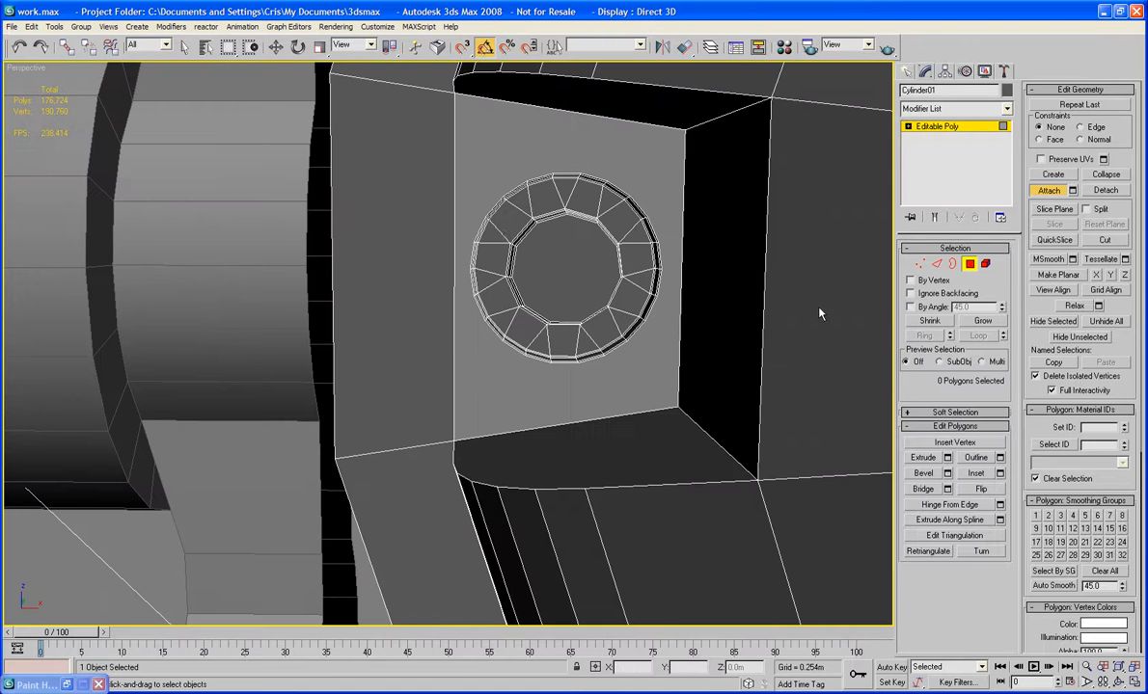
pyautogui.click(952, 264)
pyautogui.moveTo(516, 273); pyautogui.dragTo(518, 275)
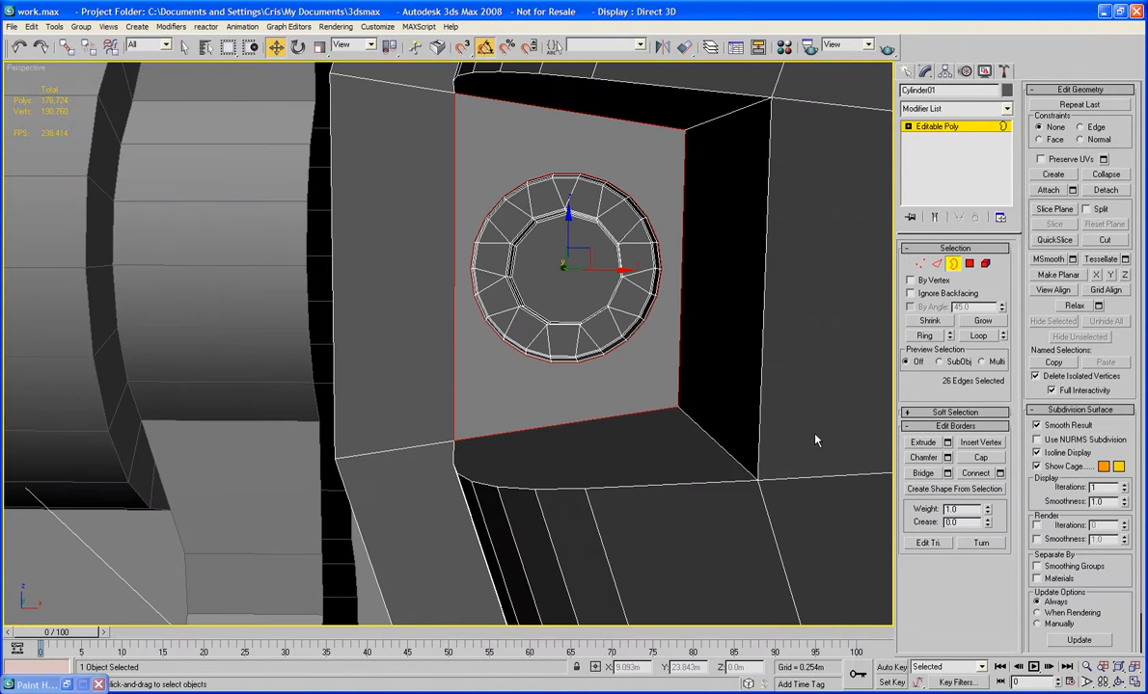
pyautogui.click(927, 473)
# Bridge the inset border to the recess border in the disc's lower-left recess.
pyautogui.scroll(-4, 650, 430)
pyautogui.moveTo(651, 430); pyautogui.dragTo(652, 159, button='middle')
pyautogui.moveTo(480, 439); pyautogui.dragTo(473, 355, button='middle')
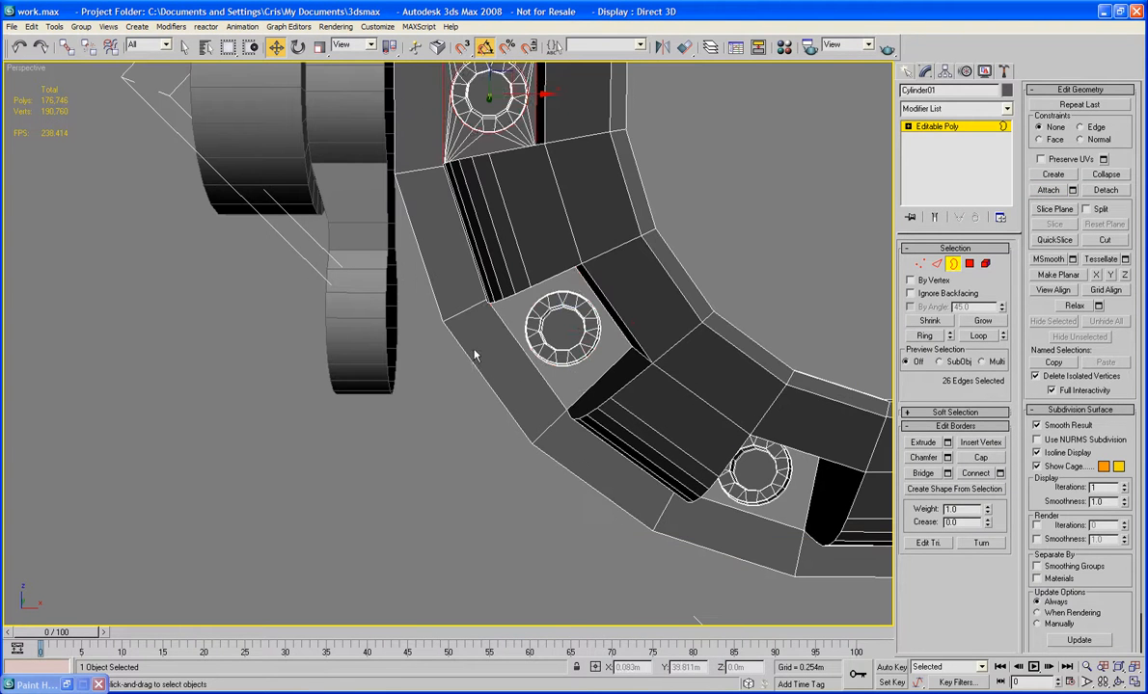
pyautogui.click(528, 326)
pyautogui.click(923, 473)
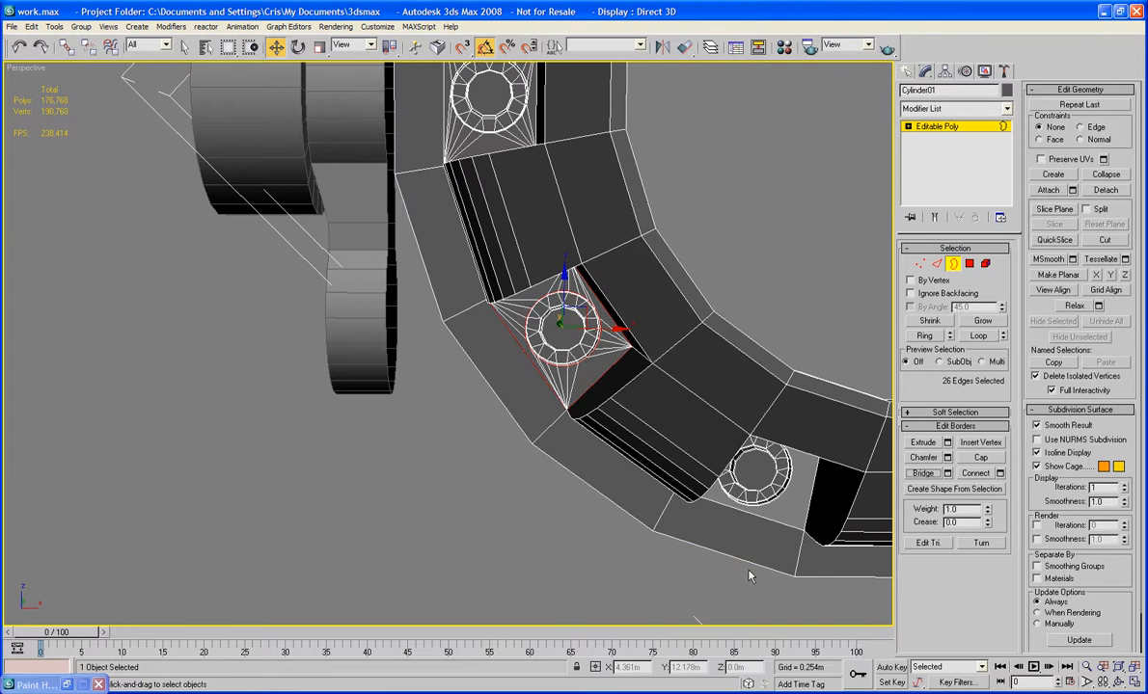
# Bridge the inset borders to their recess borders in the two recesses at the disc's bottom.
pyautogui.moveTo(779, 535); pyautogui.dragTo(696, 445)
pyautogui.click(927, 475)
pyautogui.moveTo(885, 477); pyautogui.dragTo(496, 436, button='middle')
pyautogui.moveTo(601, 442); pyautogui.dragTo(598, 438)
pyautogui.click(928, 475)
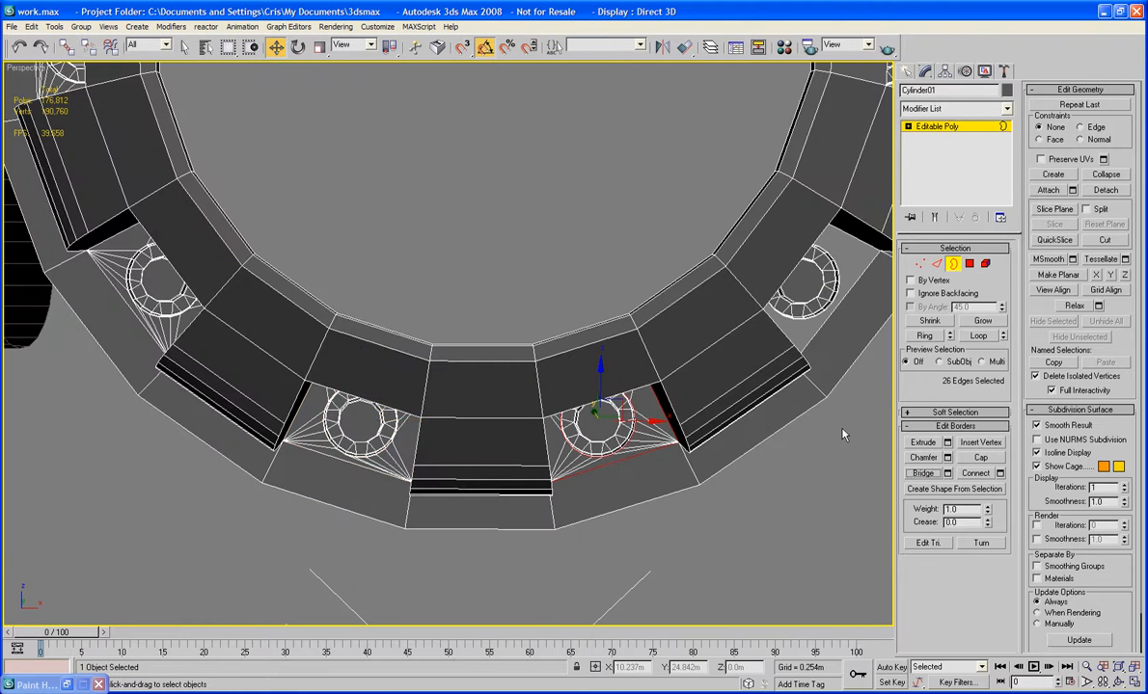
# Bridge the inset borders to their recess borders in the disc's lower-right and right recesses.
pyautogui.moveTo(840, 295); pyautogui.dragTo(845, 505, button='middle')
pyautogui.click(930, 474)
pyautogui.moveTo(676, 324); pyautogui.dragTo(666, 445, button='middle')
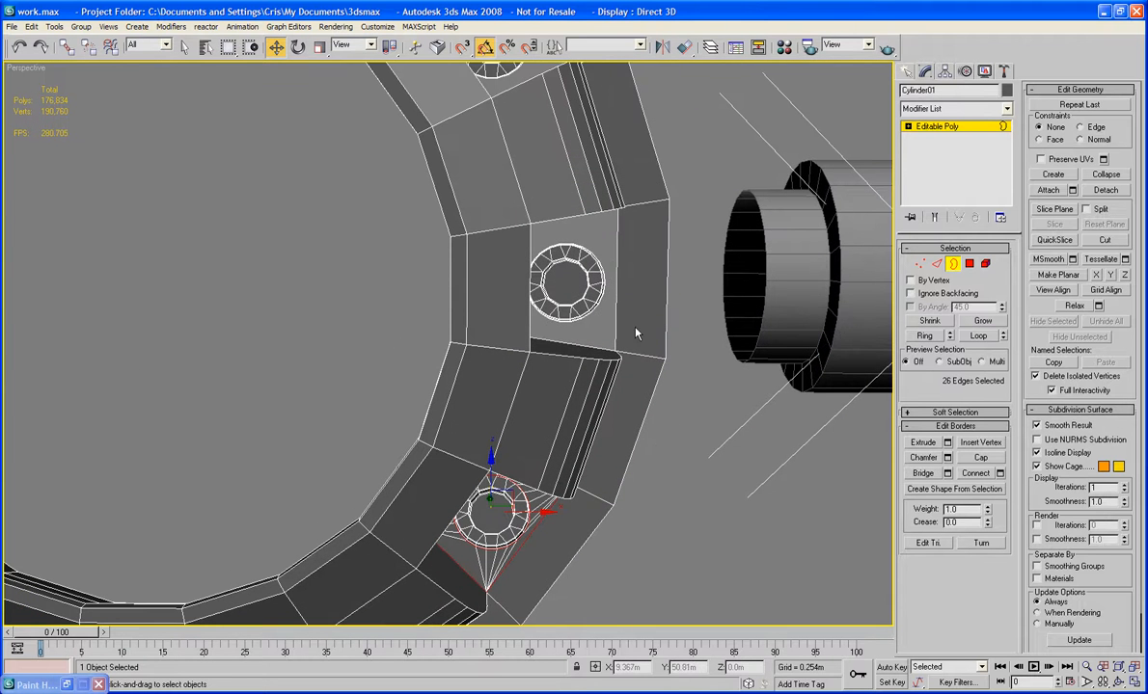
pyautogui.moveTo(630, 279); pyautogui.dragTo(548, 296)
pyautogui.click(929, 473)
# Bridge the inset borders to their recess borders in the disc's upper-right recess and the right-hand top recess.
pyautogui.keyDown('alt'); pyautogui.moveTo(856, 441); pyautogui.dragTo(774, 457, button='middle'); pyautogui.keyUp('alt')
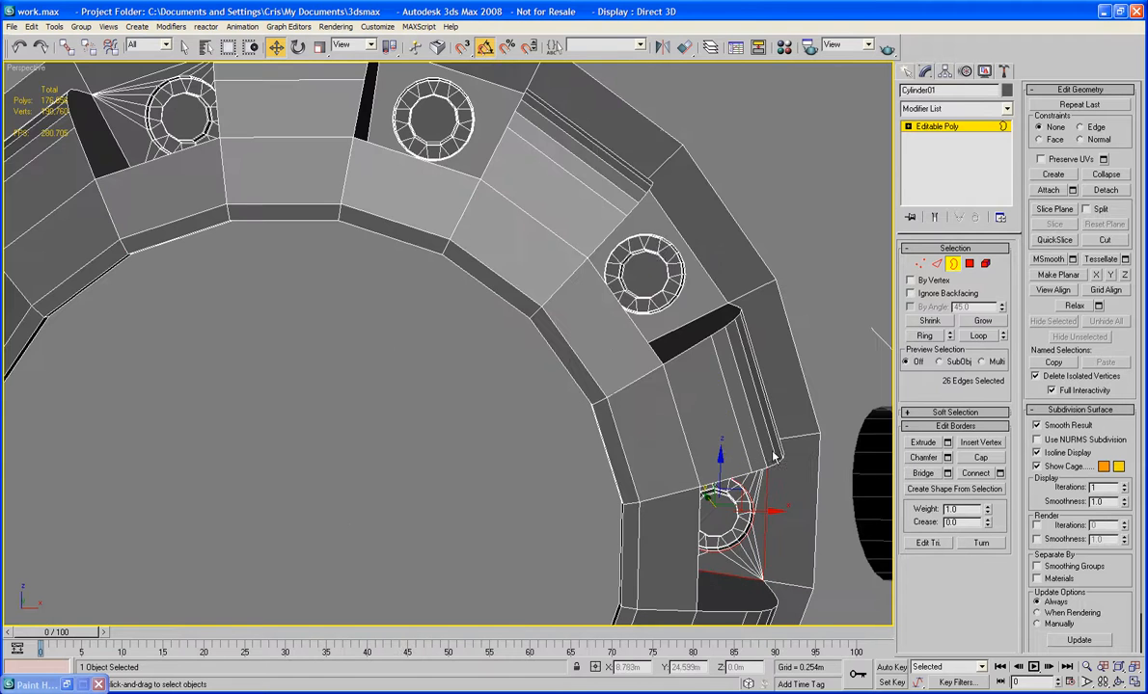
pyautogui.moveTo(715, 241); pyautogui.dragTo(661, 289)
pyautogui.click(917, 476)
pyautogui.moveTo(596, 258); pyautogui.dragTo(821, 482, button='middle')
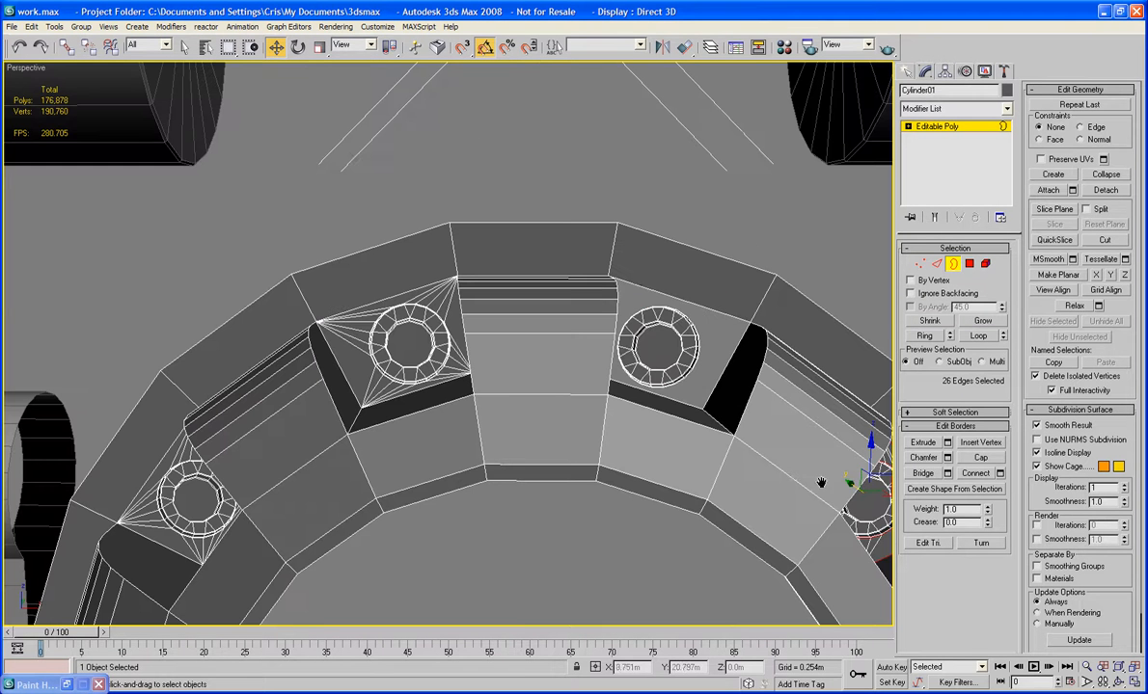
pyautogui.moveTo(638, 273); pyautogui.dragTo(694, 323)
pyautogui.click(929, 473)
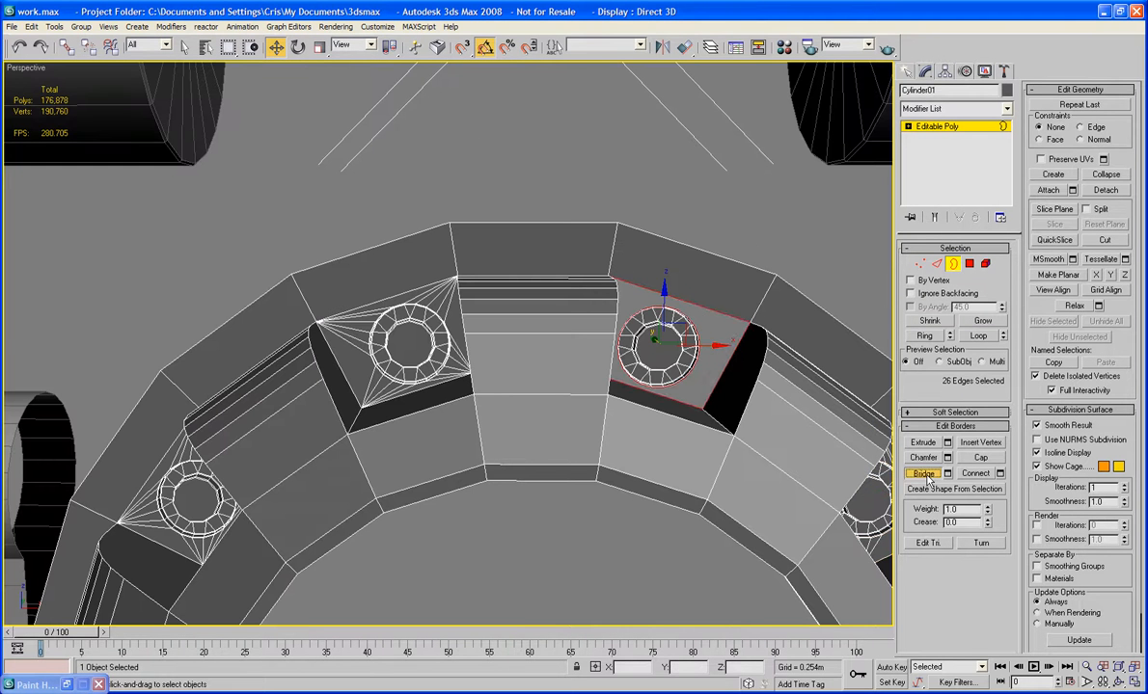
pyautogui.click(737, 195)
# Turn off the edged-faces display and leave border-level editing on the disc.
pyautogui.scroll(-5, 722, 233)
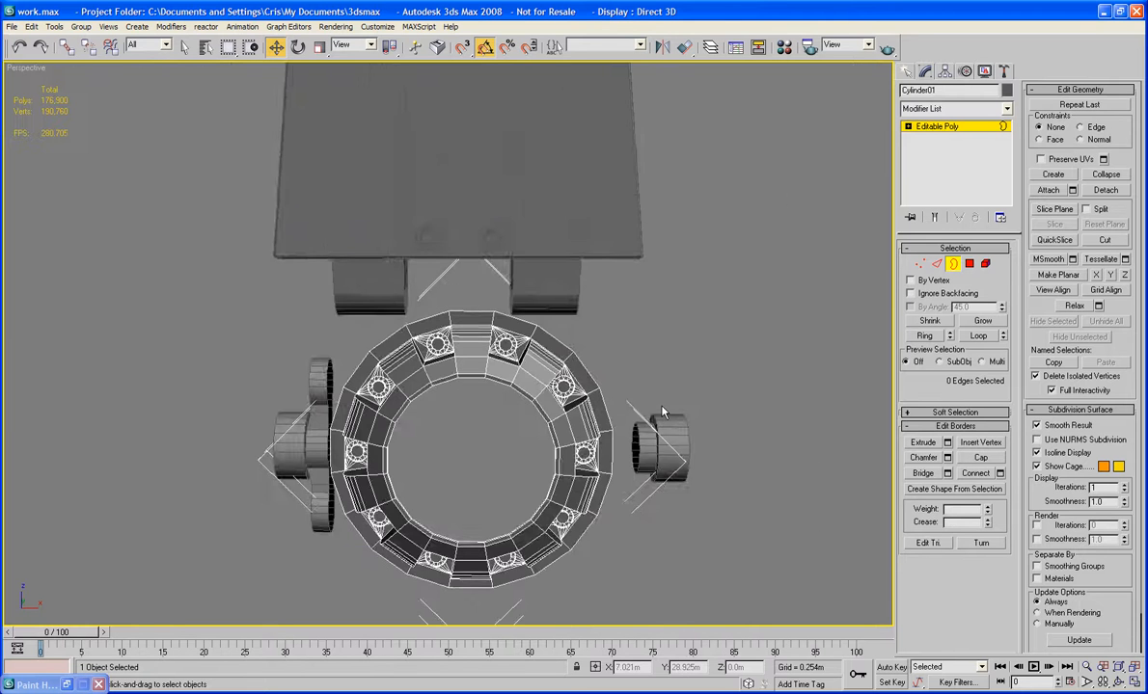
pyautogui.keyDown('alt'); pyautogui.moveTo(647, 347); pyautogui.dragTo(584, 397, button='middle'); pyautogui.keyUp('alt')
pyautogui.press('F4')
pyautogui.press('m')
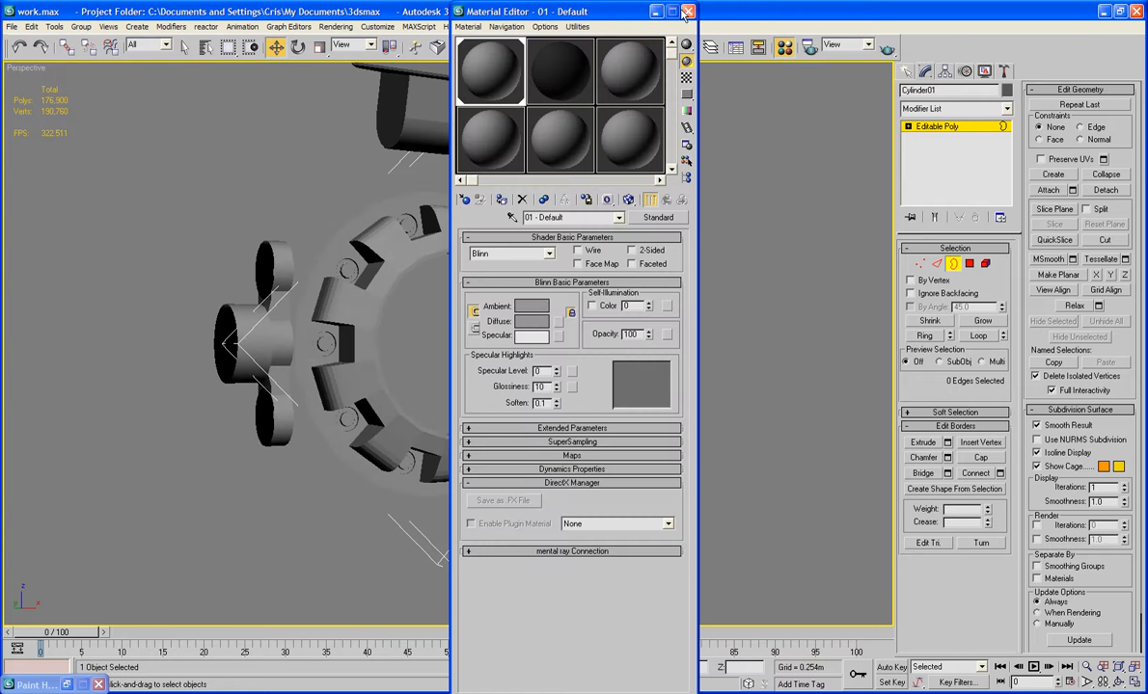
pyautogui.click(688, 11)
pyautogui.keyDown('alt'); pyautogui.moveTo(678, 129); pyautogui.dragTo(744, 255, button='middle'); pyautogui.keyUp('alt')
pyautogui.click(957, 268)
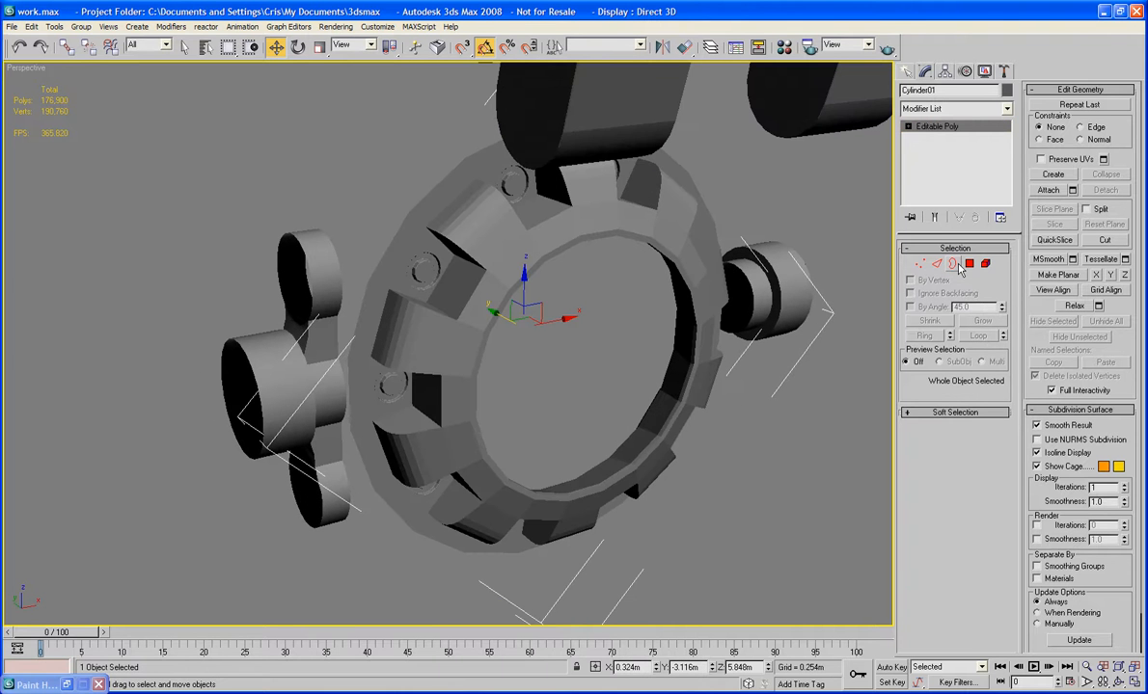
# Save the scene file.
pyautogui.hotkey('alt', 'f')
pyautogui.press('s')
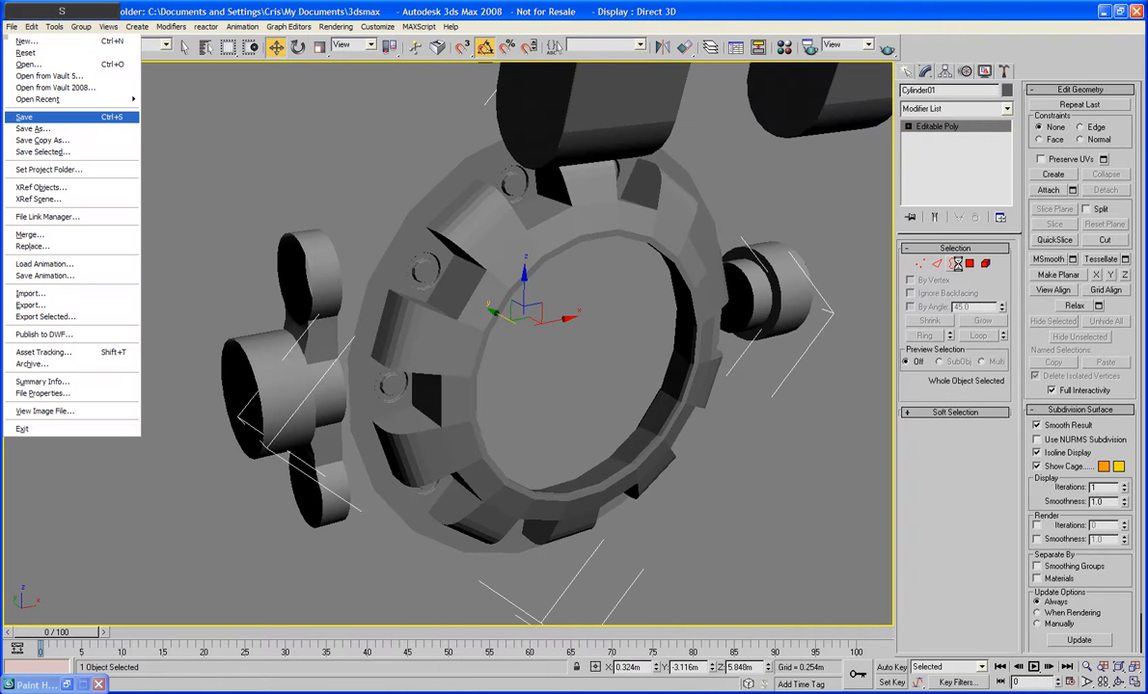
pyautogui.press('Return')
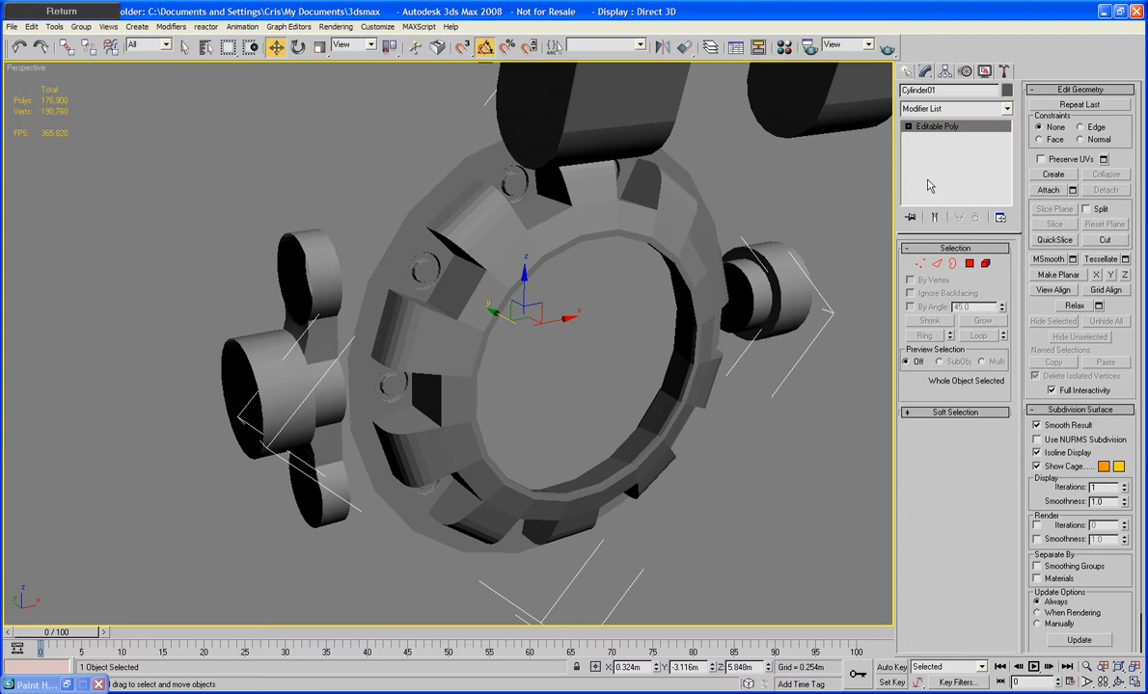
# Apply the EdgeChEx modifier to the disc and set its chamfer mode to Stand.
pyautogui.click(945, 109)
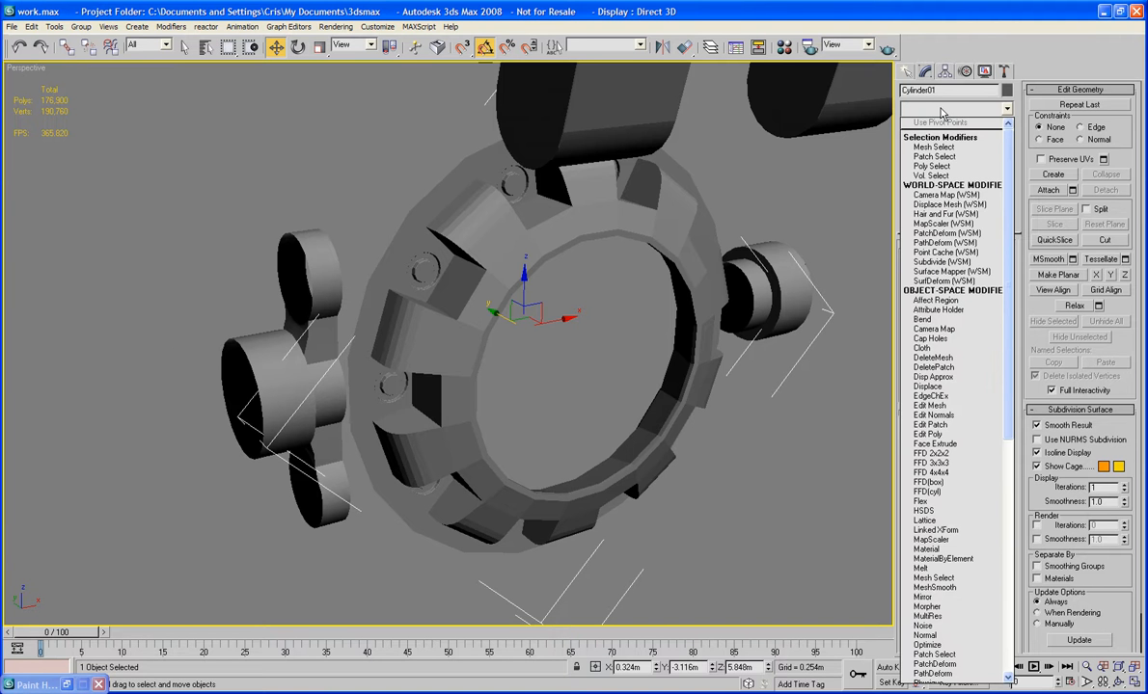
pyautogui.press('e')
pyautogui.press('Return')
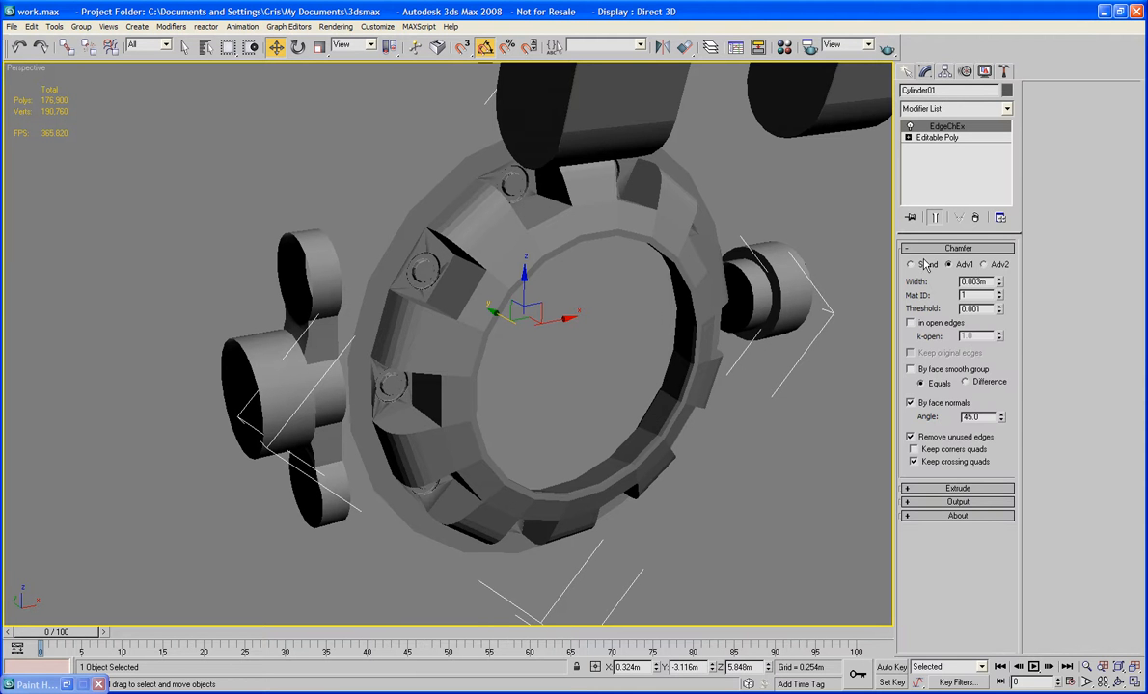
pyautogui.click(923, 266)
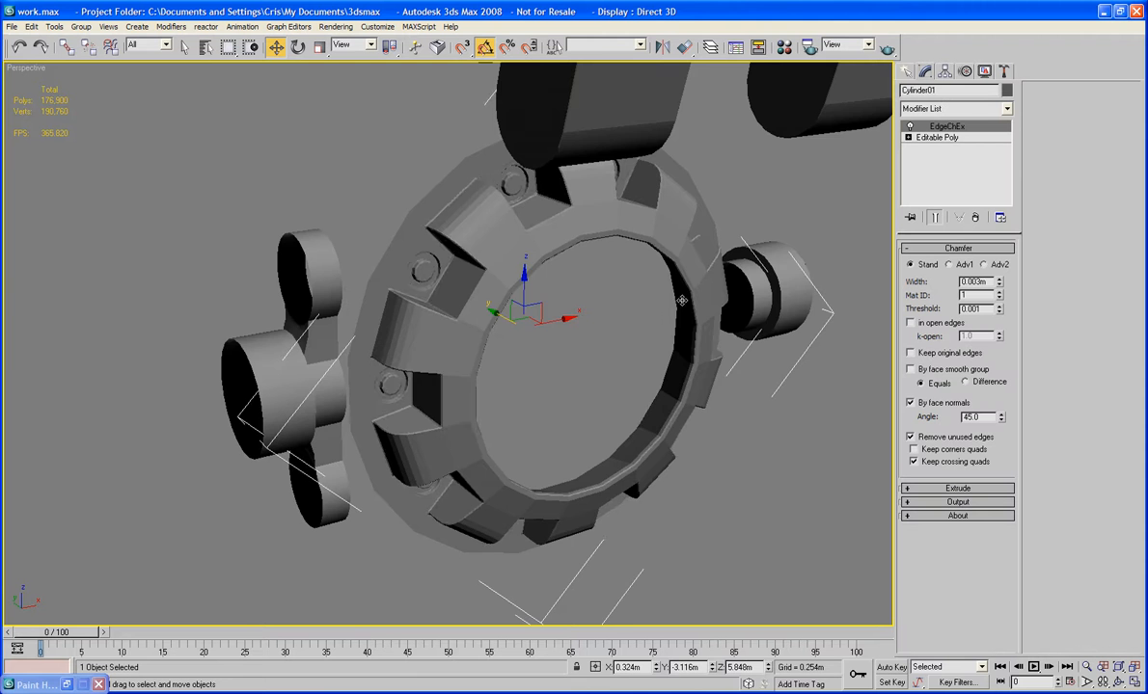
# Set the EdgeChEx chamfer's face-normals angle to 45 and its width to 0.002 m.
pyautogui.scroll(10, 680, 301)
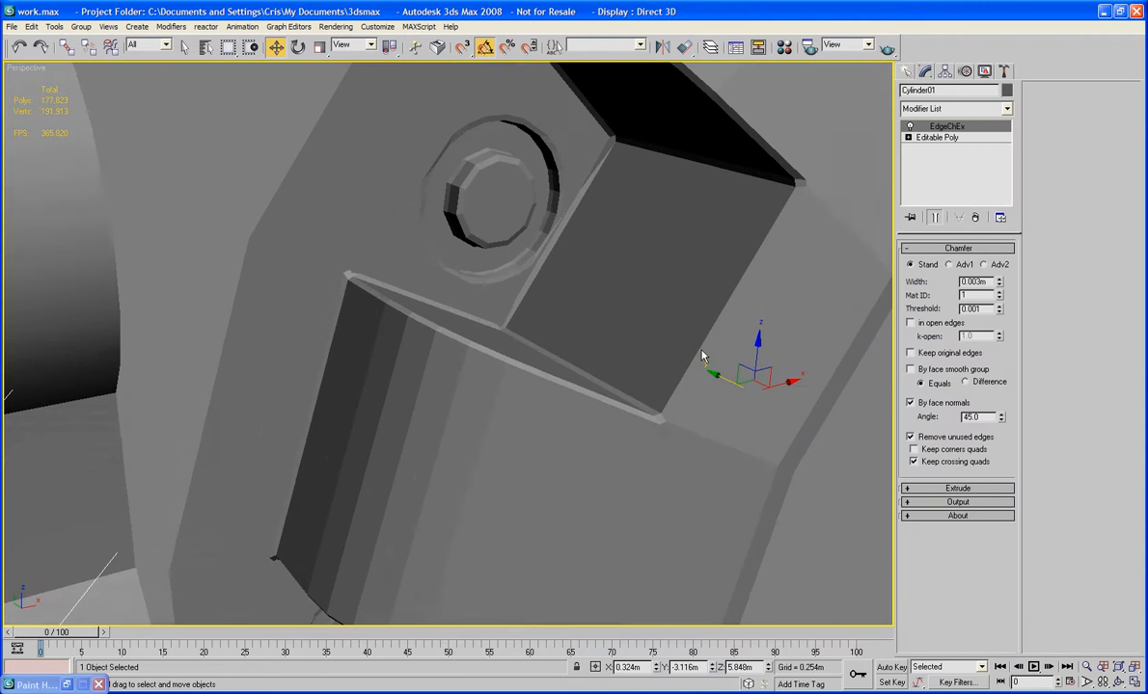
pyautogui.moveTo(702, 357); pyautogui.dragTo(719, 373, button='middle')
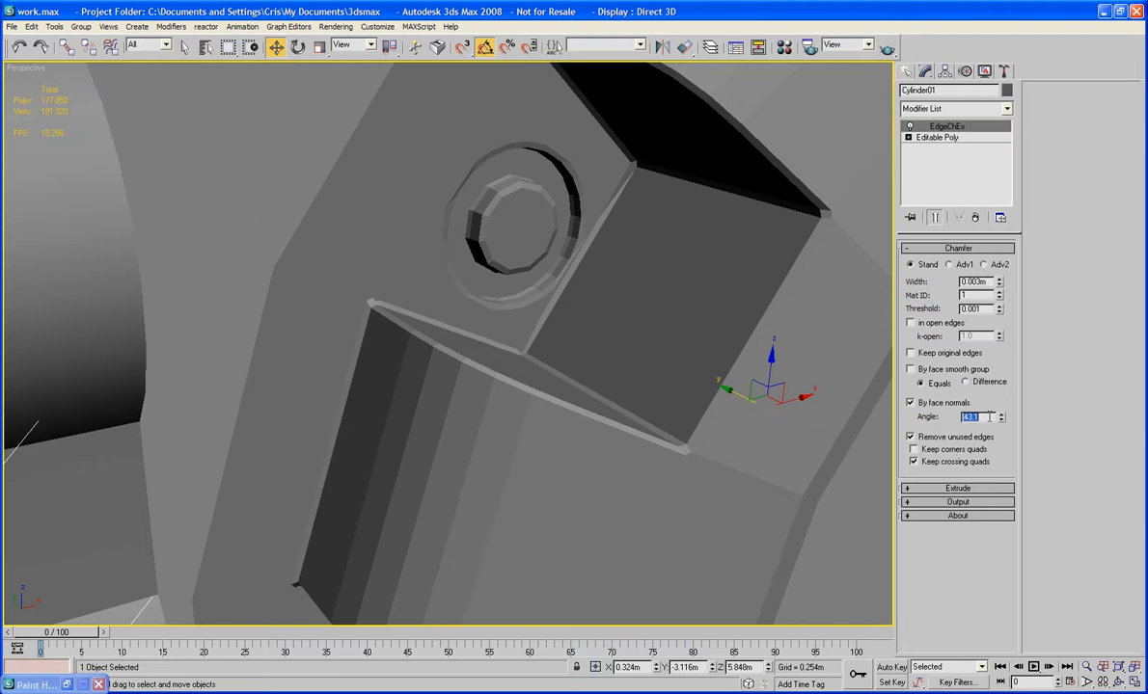
pyautogui.write('45')
pyautogui.moveTo(999, 279); pyautogui.dragTo(998, 288)
pyautogui.press('F4')
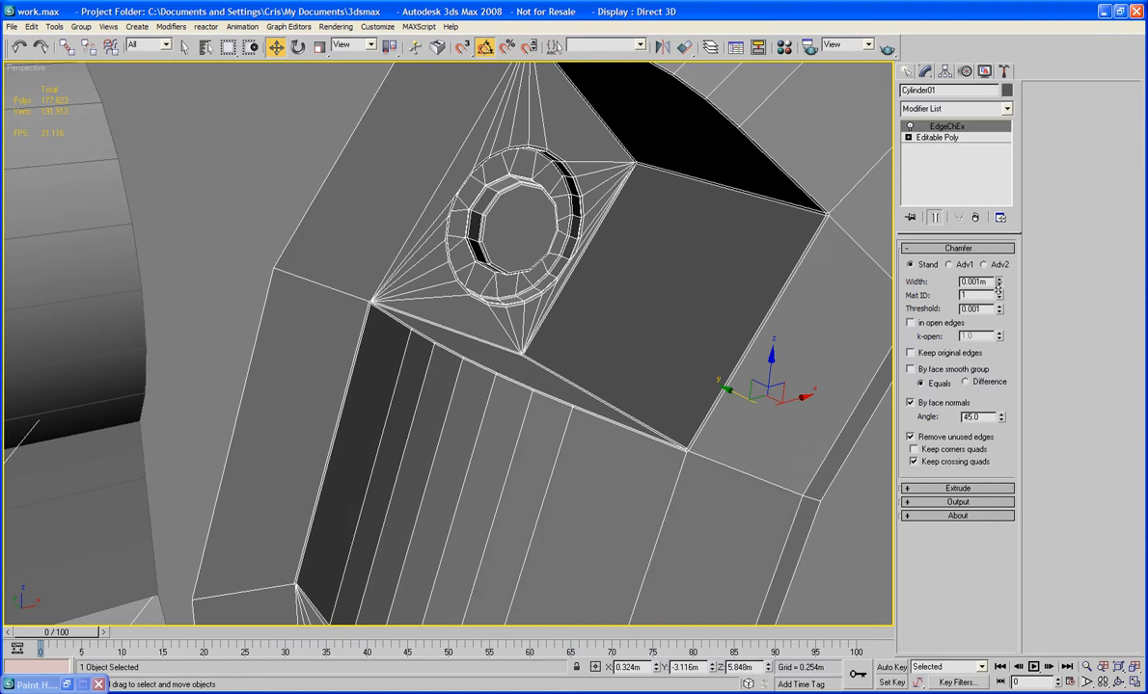
pyautogui.moveTo(742, 233); pyautogui.dragTo(811, 241, button='middle')
pyautogui.scroll(-3, 712, 202)
pyautogui.press('F4')
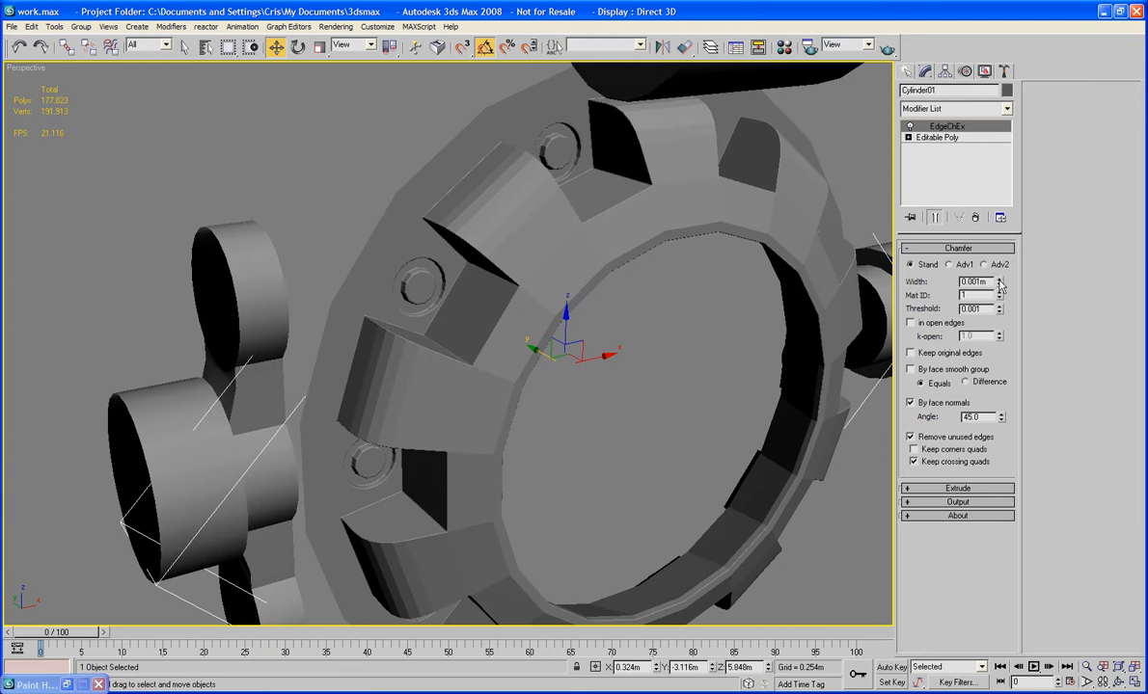
pyautogui.moveTo(1000, 284); pyautogui.dragTo(999, 278)
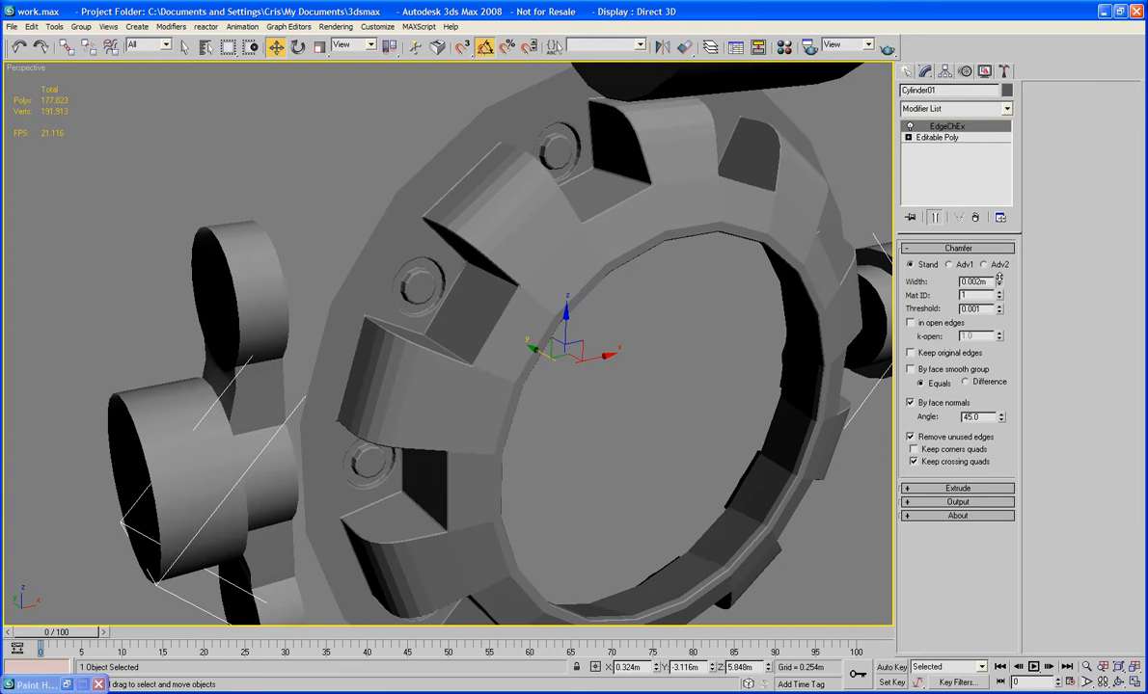
# Convert the chamfered disc to an Editable Poly and deselect it.
pyautogui.rightClick(733, 232)
pyautogui.moveTo(766, 351)
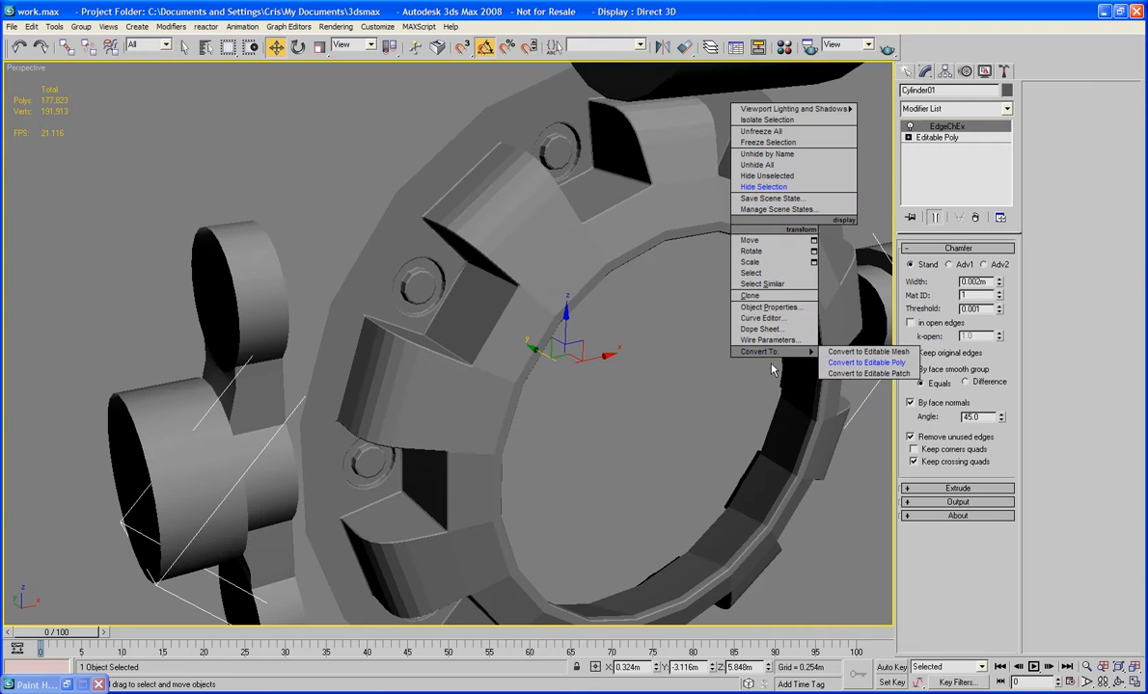
pyautogui.click(866, 363)
pyautogui.rightClick(866, 359)
pyautogui.click(808, 464)
pyautogui.click(824, 501)
# Nudge the disc along the Y axis to -3.131 m beside the shoulder mount.
pyautogui.scroll(-5, 819, 505)
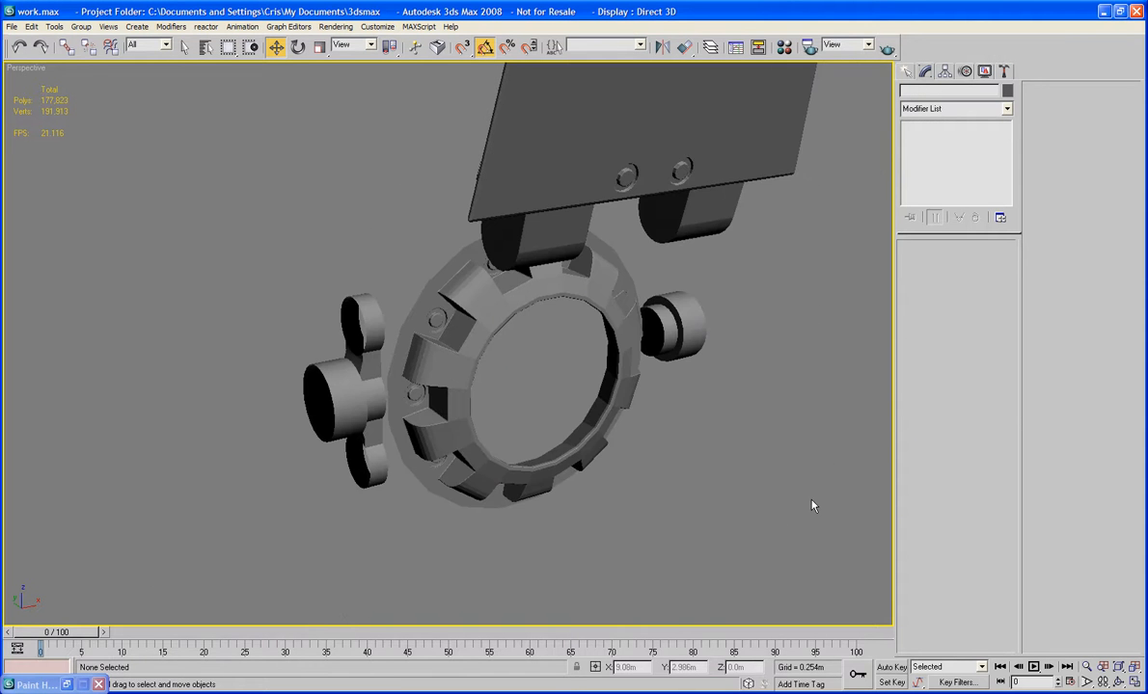
pyautogui.keyDown('alt'); pyautogui.moveTo(738, 465); pyautogui.dragTo(738, 363, button='middle'); pyautogui.keyUp('alt')
pyautogui.scroll(5, 754, 427)
pyautogui.scroll(-3, 800, 325)
pyautogui.click(607, 366)
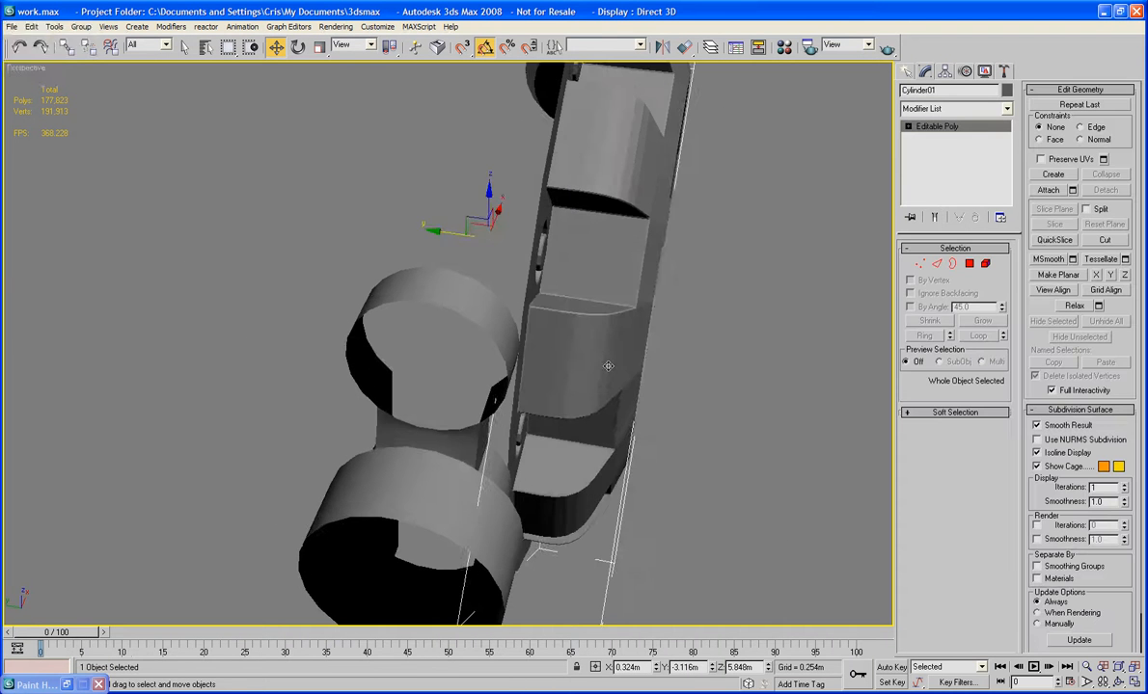
pyautogui.keyDown('alt'); pyautogui.moveTo(607, 365); pyautogui.dragTo(558, 366, button='middle'); pyautogui.keyUp('alt')
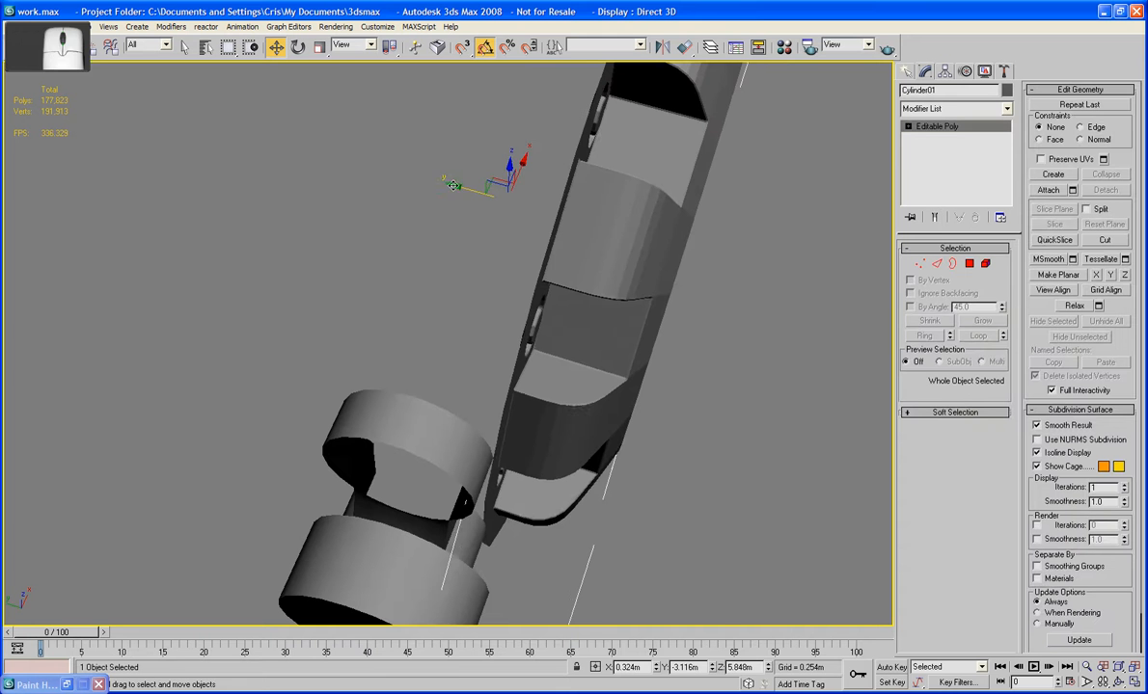
pyautogui.keyDown('alt'); pyautogui.moveTo(453, 185); pyautogui.dragTo(610, 253, button='middle'); pyautogui.keyUp('alt')
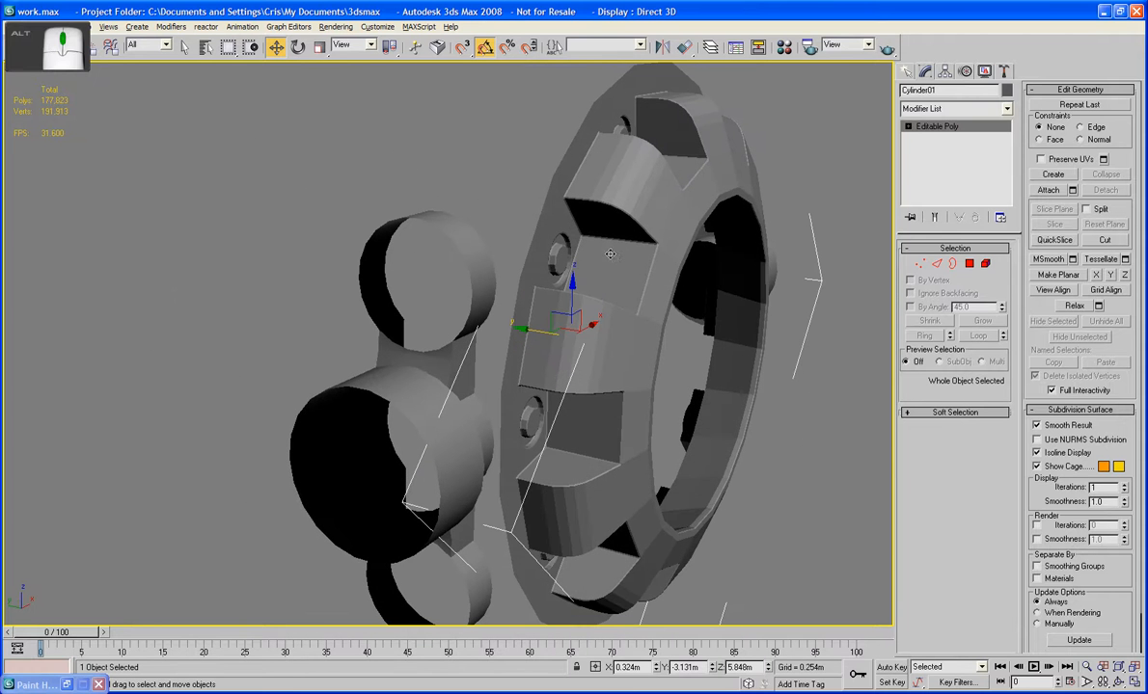
pyautogui.scroll(-6, 804, 214)
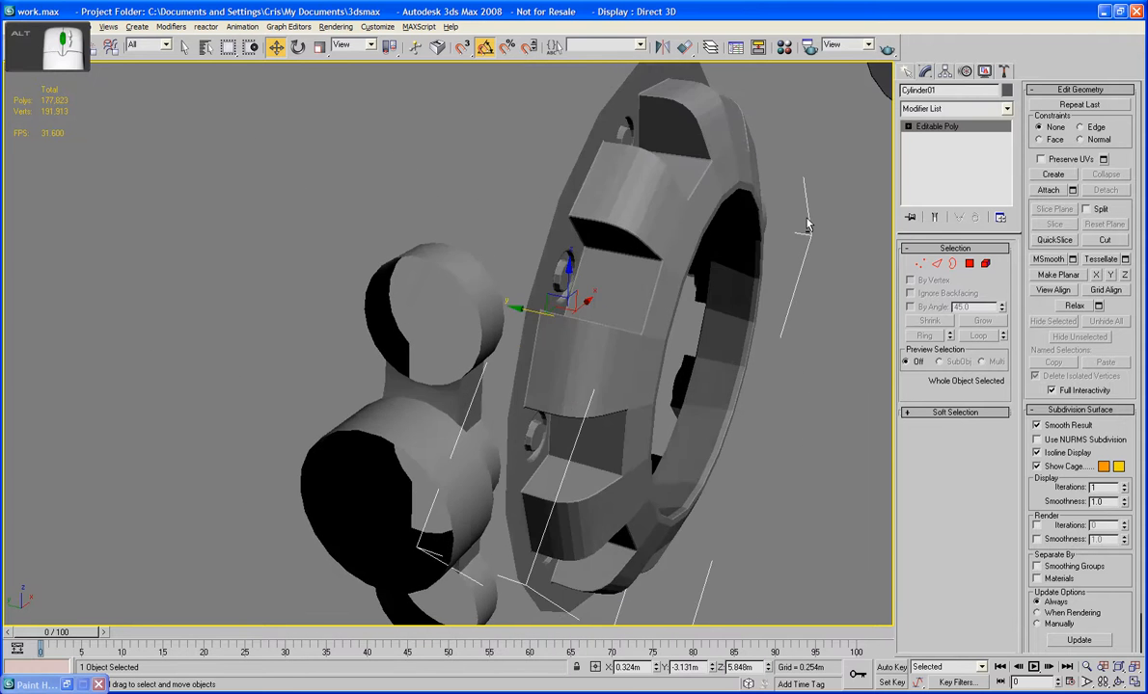
# Apply a Symmetry modifier to the disc.
pyautogui.click(955, 109)
pyautogui.press('s')
pyautogui.press('s')
pyautogui.press('s')
pyautogui.press('s')
pyautogui.press('s')
pyautogui.press('s')
pyautogui.press('s')
pyautogui.press('s')
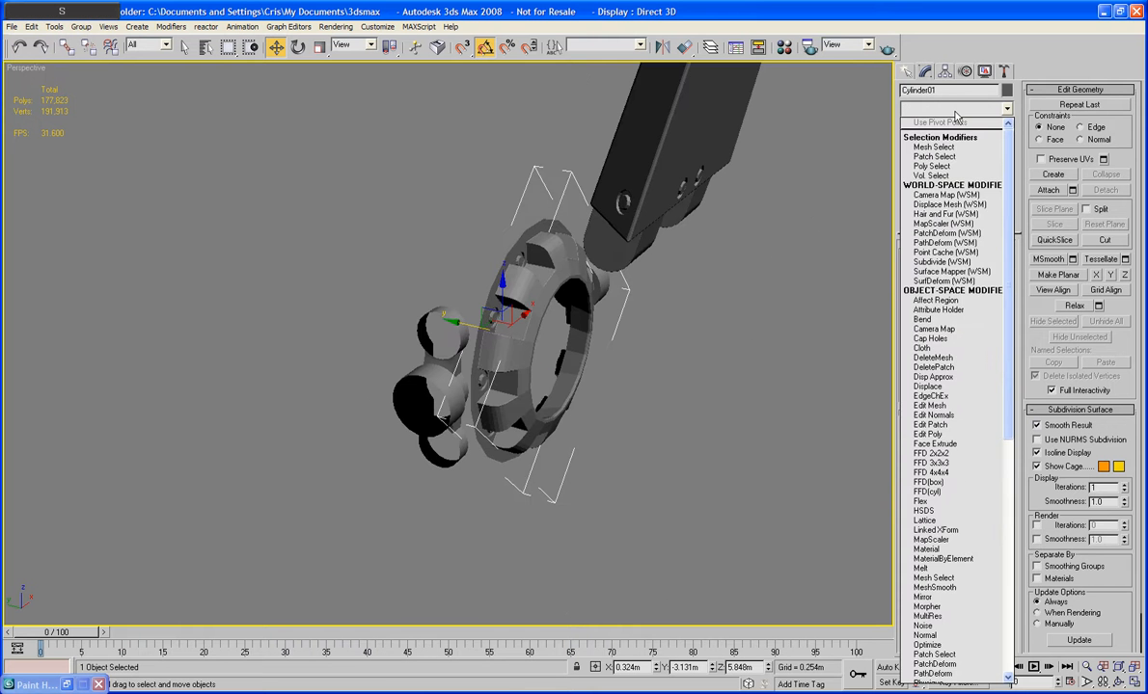
pyautogui.press('s')
pyautogui.press('s')
pyautogui.press('s')
pyautogui.press('s')
pyautogui.press('s')
pyautogui.press('s')
pyautogui.press('s')
pyautogui.press('s')
pyautogui.press('s')
pyautogui.press('s')
pyautogui.press('s')
pyautogui.press('s')
pyautogui.press('s')
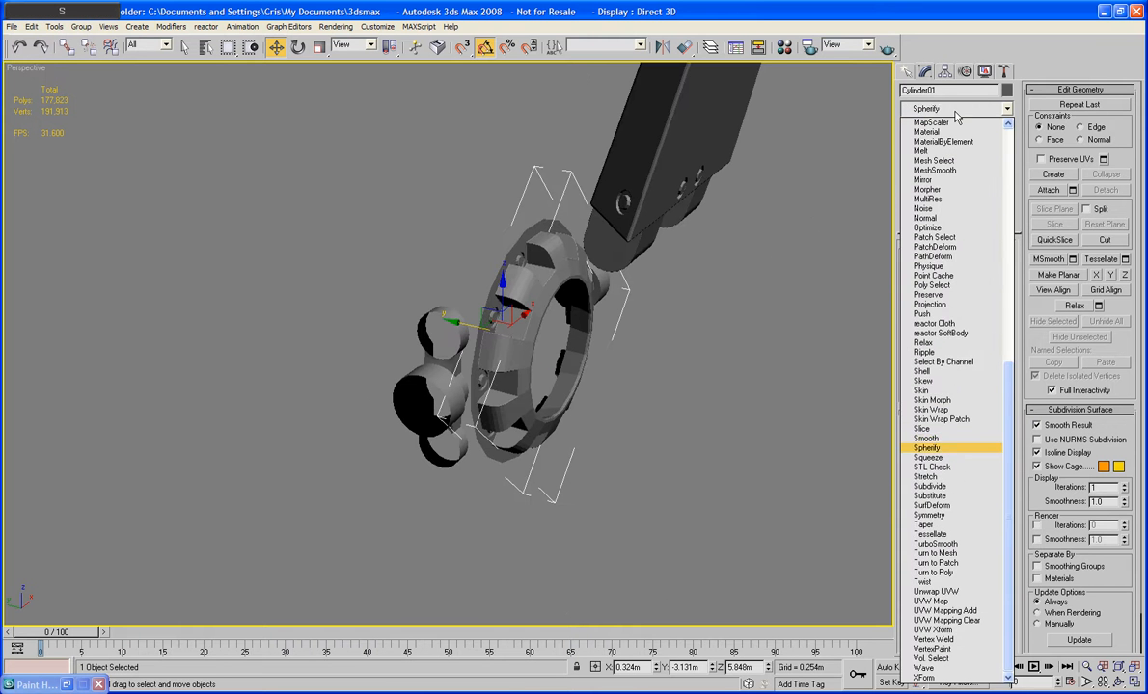
pyautogui.press('s')
pyautogui.press('s')
pyautogui.press('s')
pyautogui.press('s')
pyautogui.press('s')
pyautogui.press('s')
pyautogui.press('s')
pyautogui.press('s')
pyautogui.press('s')
pyautogui.press('s')
pyautogui.press('s')
pyautogui.press('s')
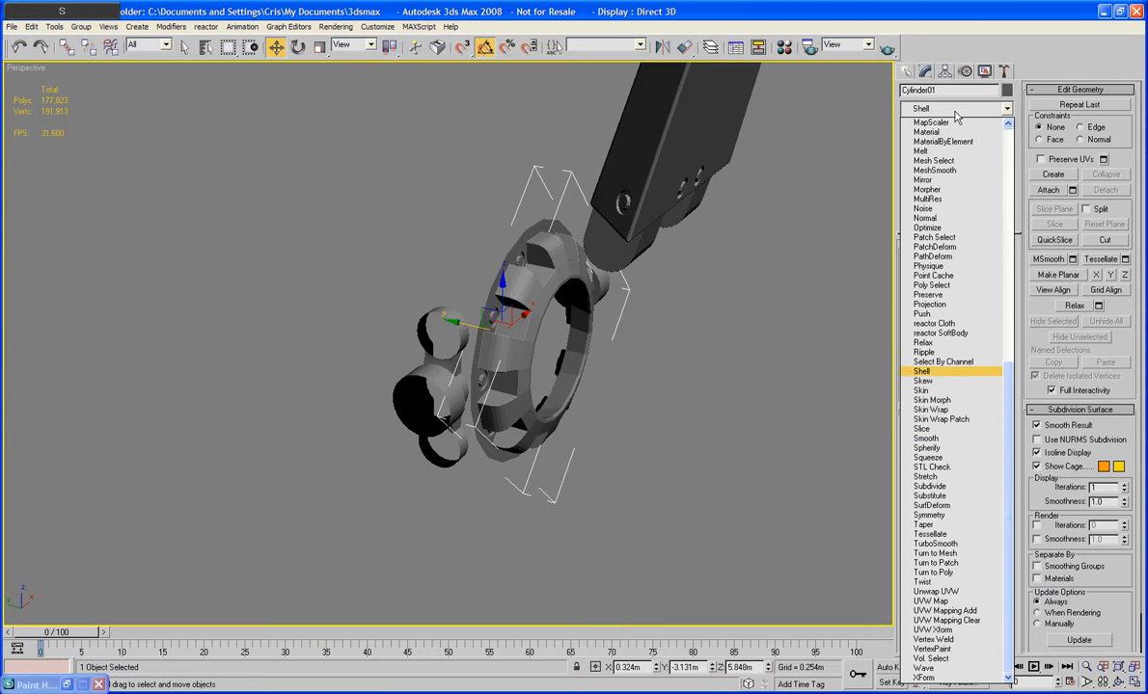
pyautogui.press('s')
pyautogui.press('s')
pyautogui.press('s')
pyautogui.press('s')
pyautogui.press('s')
pyautogui.press('s')
pyautogui.press('s')
pyautogui.press('s')
pyautogui.press('s')
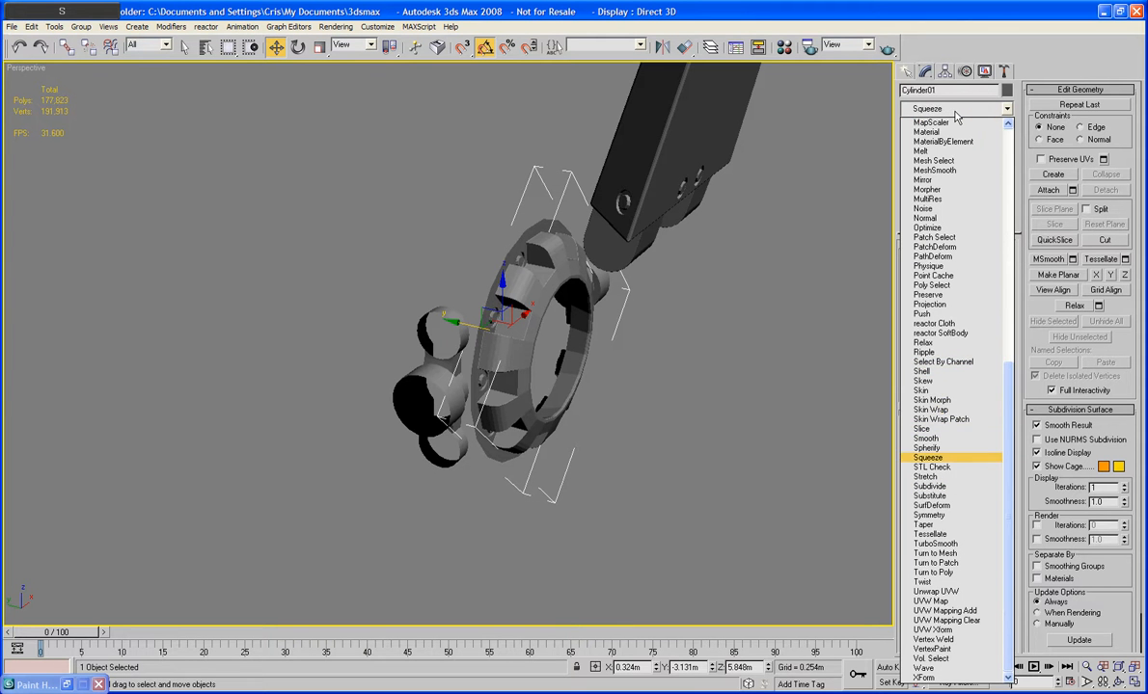
pyautogui.press('s')
pyautogui.press('s')
pyautogui.press('s')
pyautogui.press('s')
pyautogui.press('s')
pyautogui.press('s')
pyautogui.press('Return')
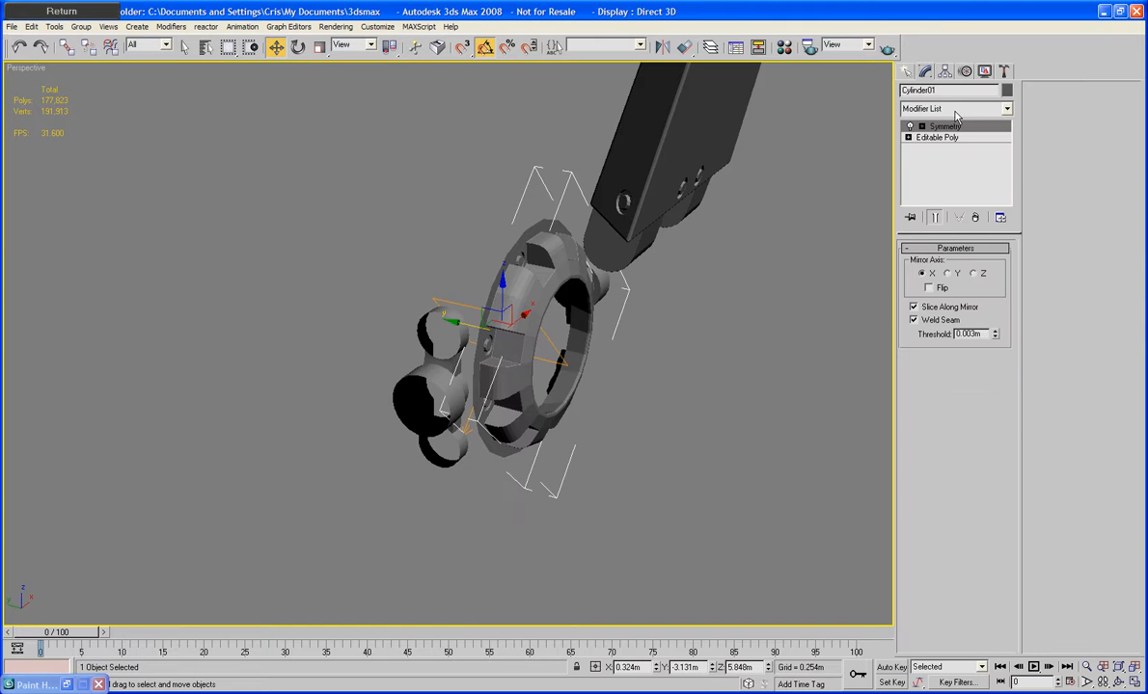
# Set the Symmetry mirror axis to Z so the disc is mirrored on the opposite side of the mount.
pyautogui.click(948, 275)
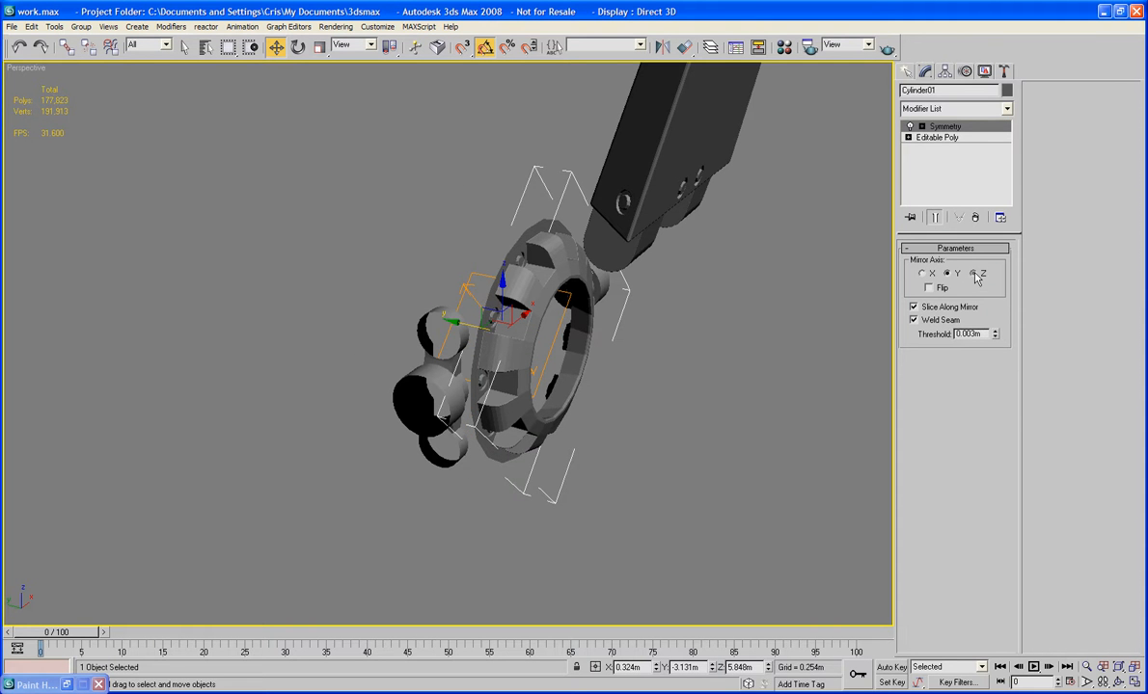
pyautogui.click(976, 275)
pyautogui.keyDown('alt'); pyautogui.moveTo(602, 323); pyautogui.dragTo(643, 260, button='middle'); pyautogui.keyUp('alt')
pyautogui.scroll(3, 635, 314)
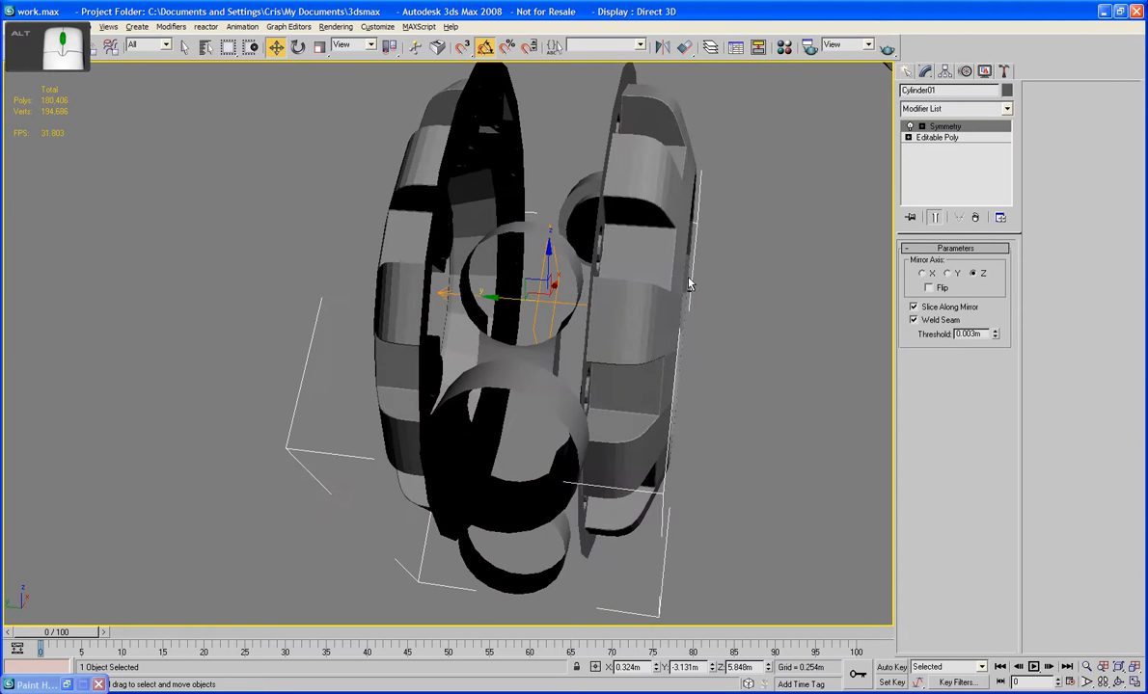
# Move the Symmetry mirror plane along the Y axis to -3.181 m, bringing the mirrored disc closer to the original.
pyautogui.click(931, 138)
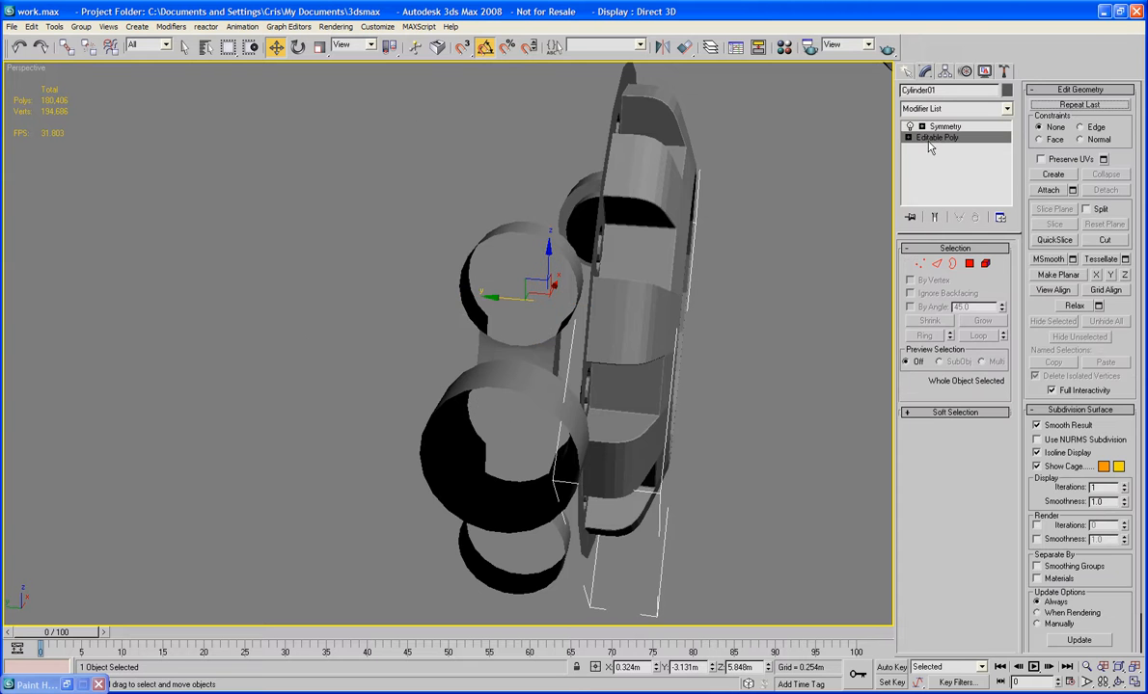
pyautogui.keyDown('alt'); pyautogui.moveTo(644, 310); pyautogui.dragTo(600, 314, button='middle'); pyautogui.keyUp('alt')
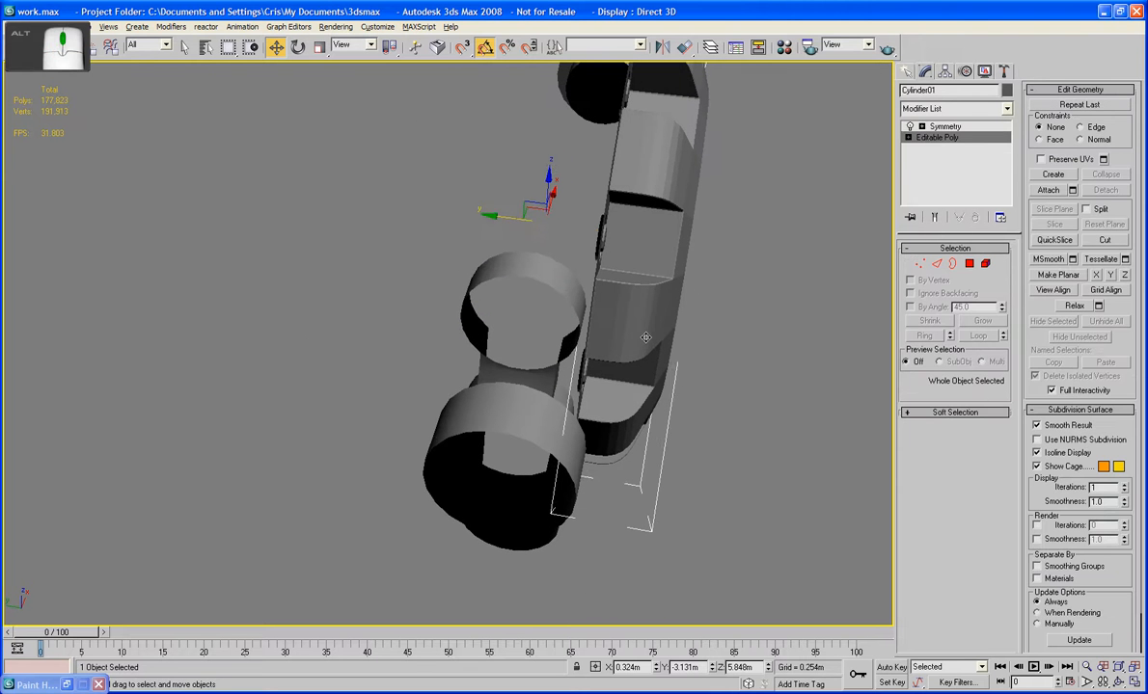
pyautogui.click(941, 126)
pyautogui.keyDown('alt'); pyautogui.moveTo(771, 232); pyautogui.dragTo(713, 218, button='middle'); pyautogui.keyUp('alt')
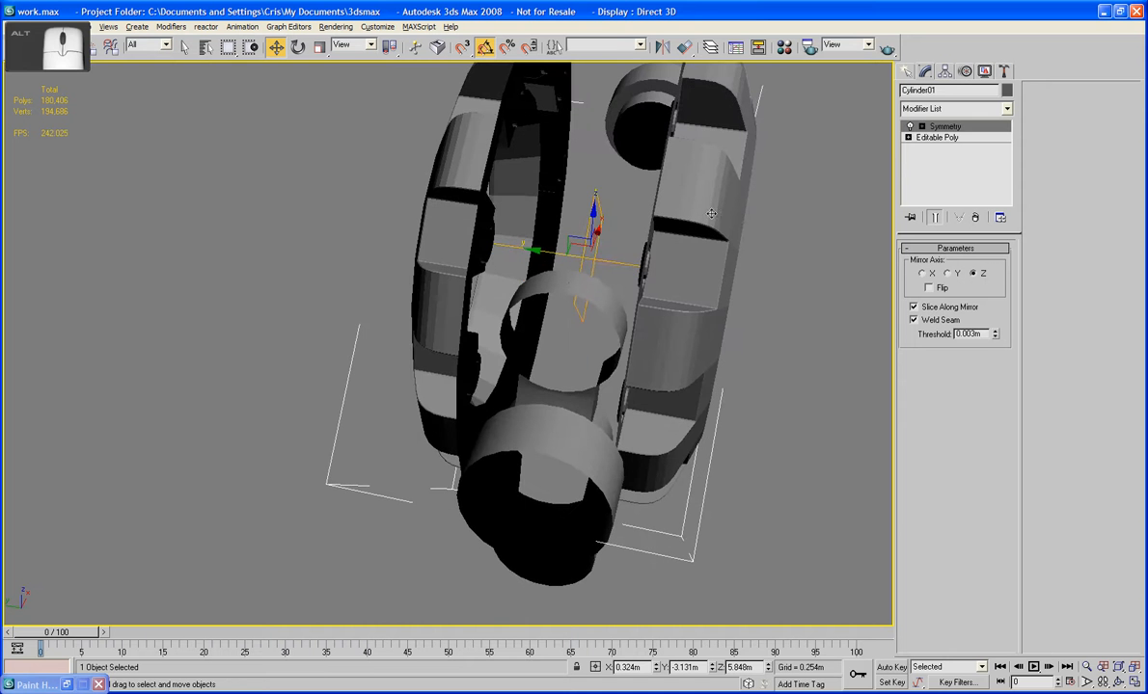
pyautogui.click(956, 127)
pyautogui.keyDown('alt'); pyautogui.moveTo(525, 249); pyautogui.dragTo(508, 159, button='middle'); pyautogui.keyUp('alt')
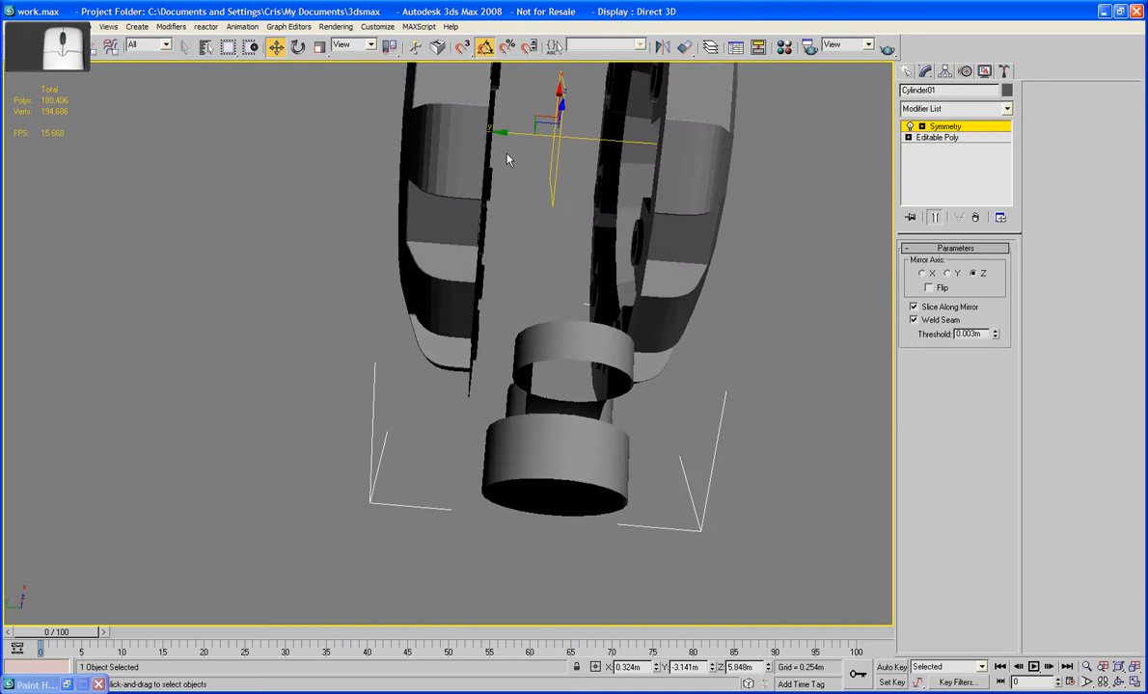
pyautogui.moveTo(512, 144); pyautogui.dragTo(525, 138)
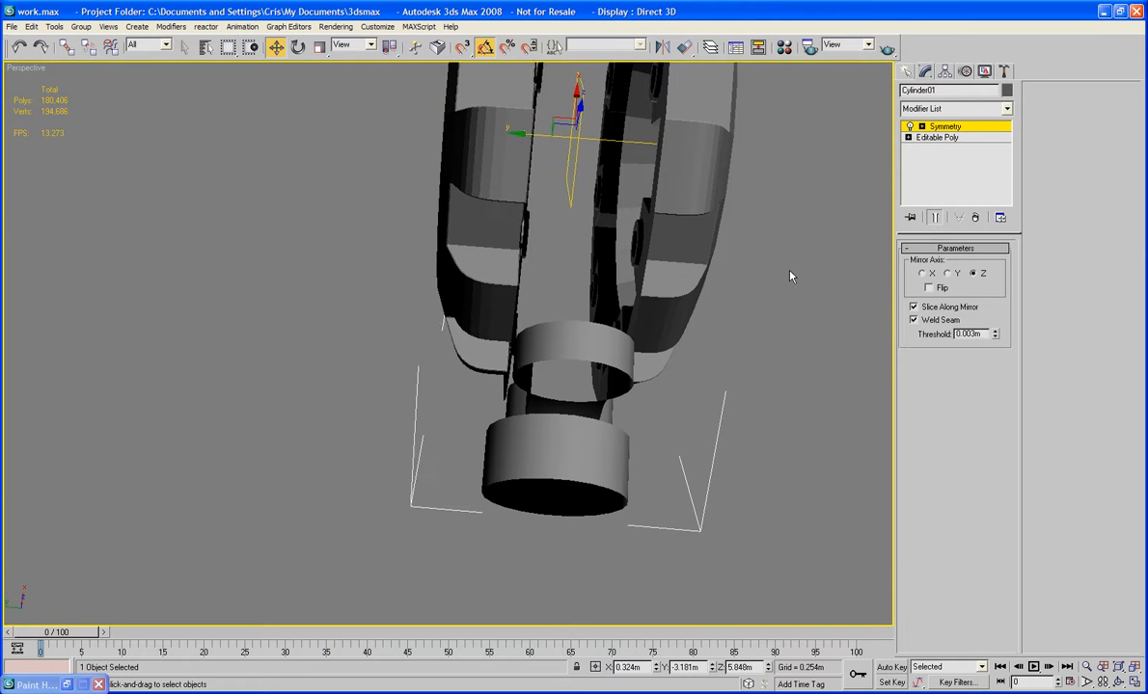
# Convert the mirrored disc to an Editable Poly, collapsing its Symmetry modifier.
pyautogui.keyDown('alt'); pyautogui.moveTo(789, 277); pyautogui.dragTo(739, 240, button='middle'); pyautogui.keyUp('alt')
pyautogui.rightClick(738, 227)
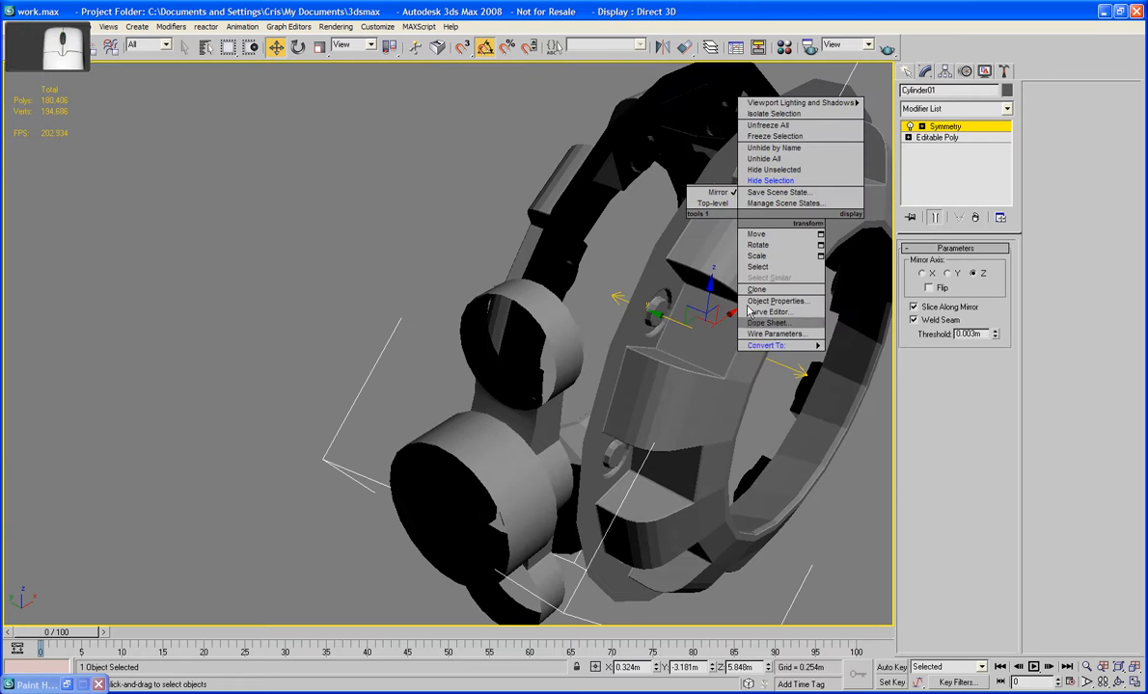
pyautogui.moveTo(772, 338)
pyautogui.click(820, 334)
# Bridge the outer rim borders of the two disc halves with 1 segment to close the gap between them.
pyautogui.keyDown('alt'); pyautogui.moveTo(788, 327); pyautogui.dragTo(735, 324, button='middle'); pyautogui.keyUp('alt')
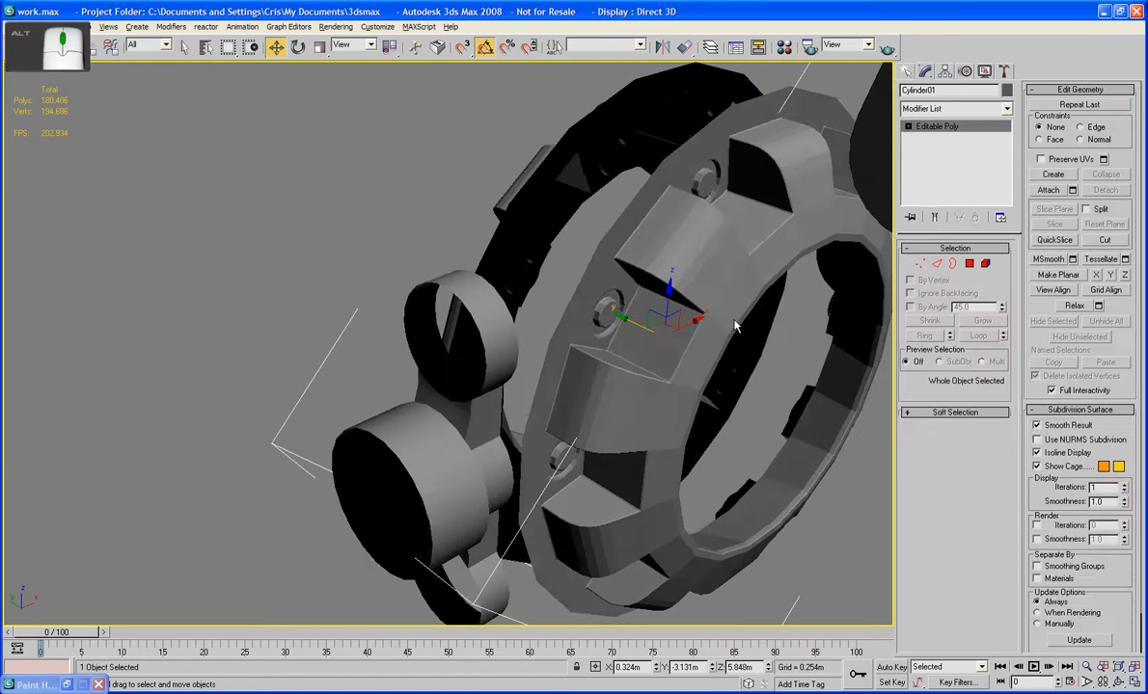
pyautogui.moveTo(822, 320); pyautogui.dragTo(792, 346, button='middle')
pyautogui.press('F4')
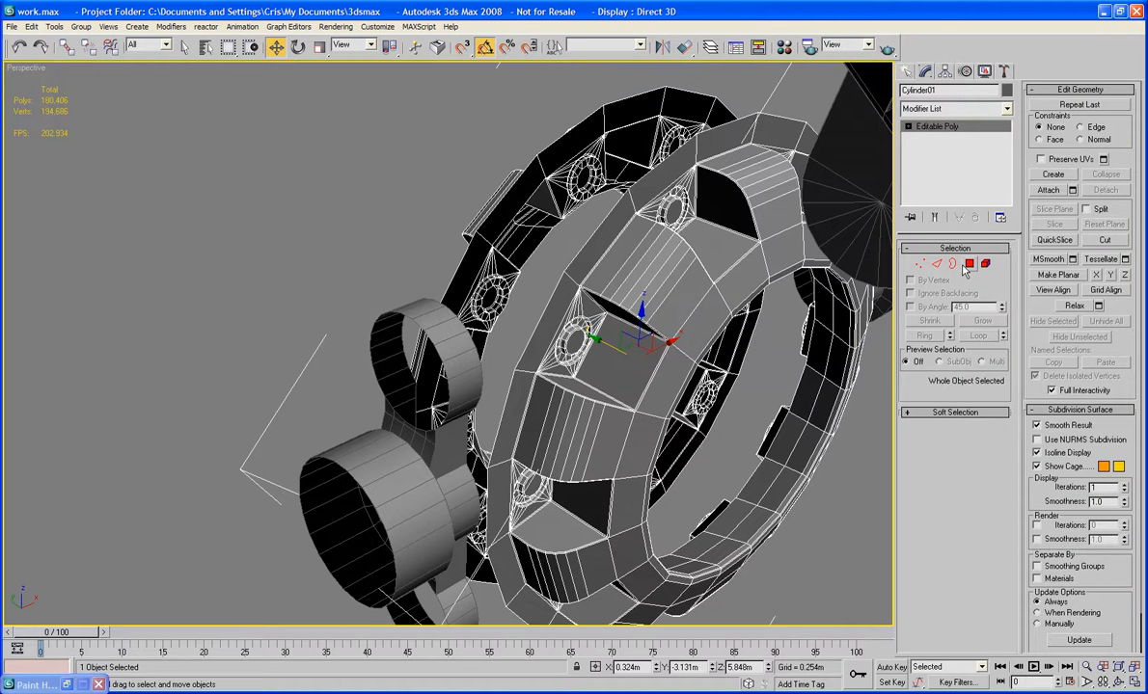
pyautogui.click(953, 264)
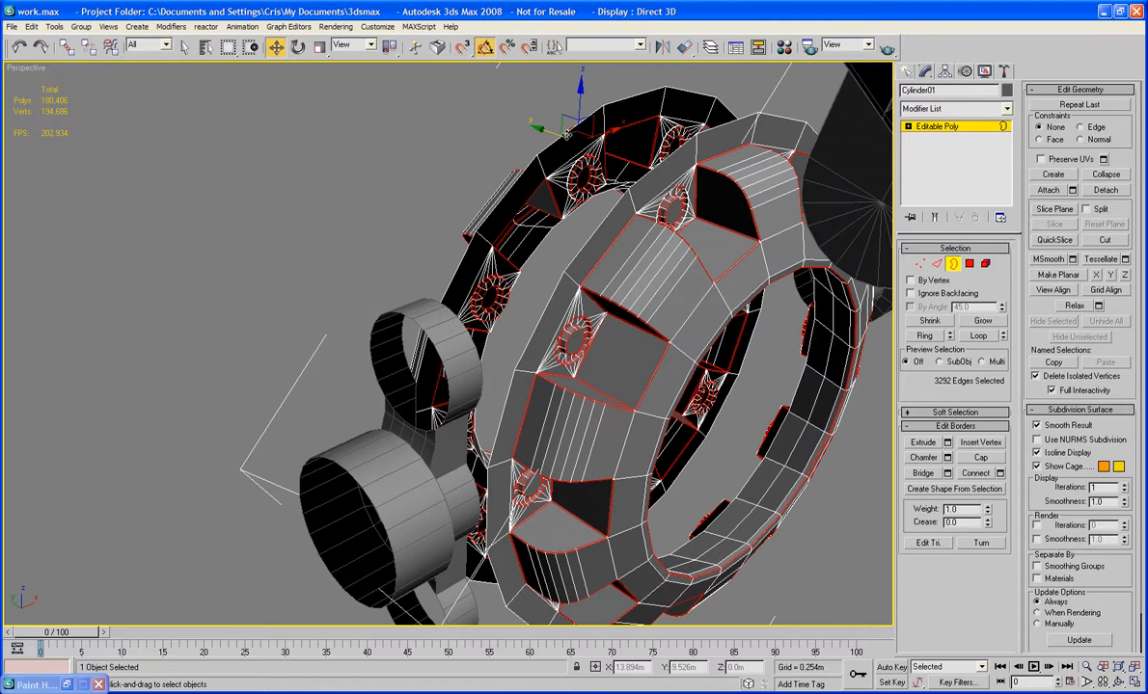
pyautogui.click(636, 186)
pyautogui.keyDown('ctrl'); pyautogui.click(592, 168); pyautogui.keyUp('ctrl')
pyautogui.keyDown('alt'); pyautogui.moveTo(592, 168); pyautogui.dragTo(554, 188, button='middle'); pyautogui.keyUp('alt')
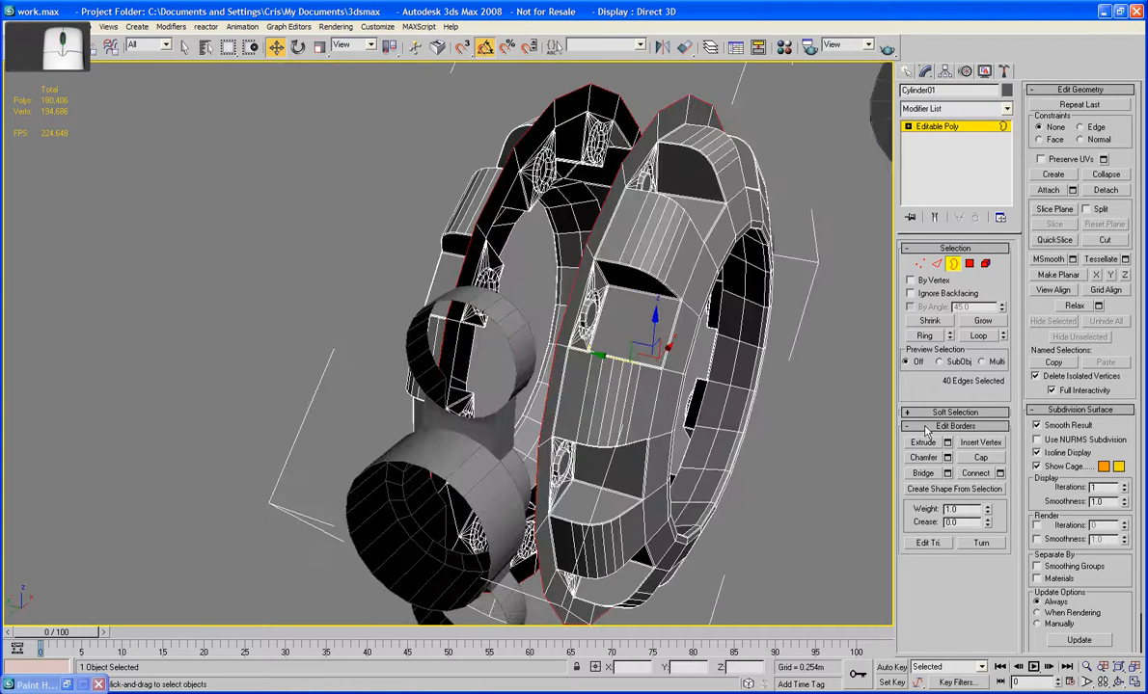
pyautogui.click(947, 472)
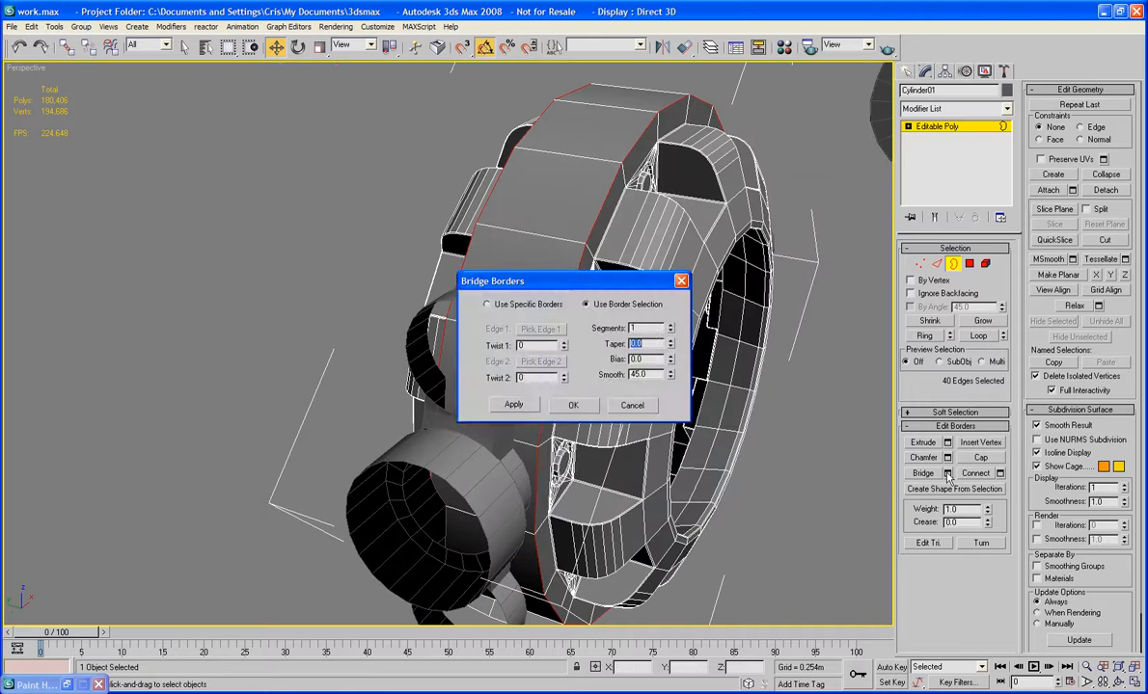
pyautogui.click(574, 390)
pyautogui.keyDown('alt'); pyautogui.moveTo(688, 476); pyautogui.dragTo(764, 366, button='middle'); pyautogui.keyUp('alt')
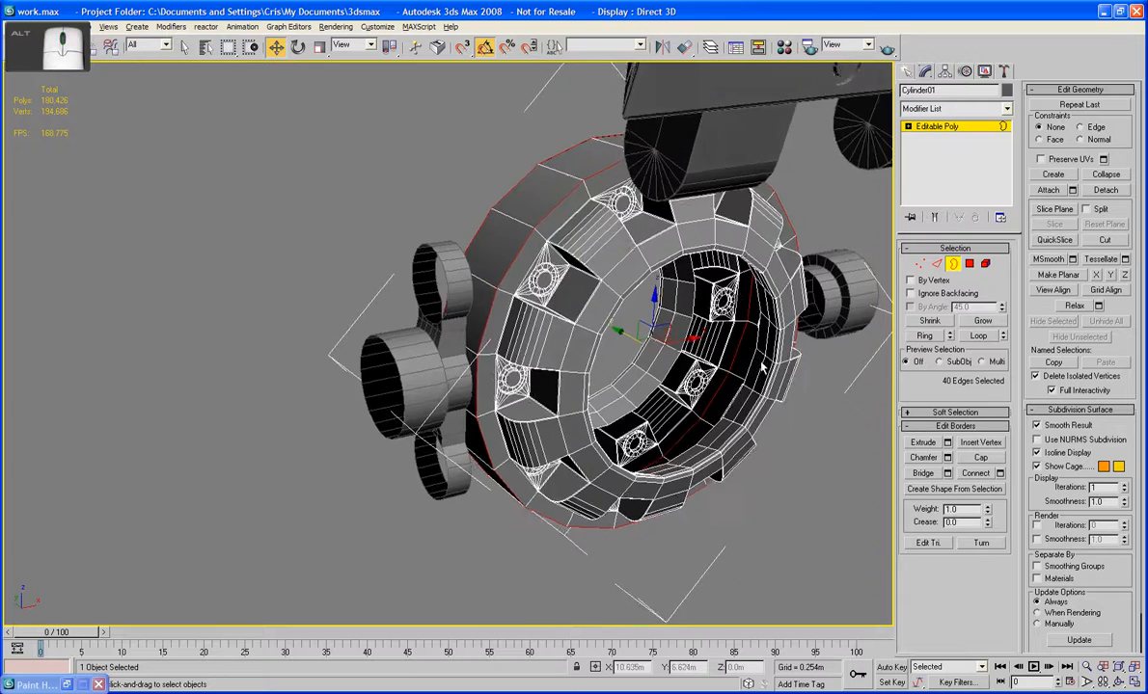
pyautogui.scroll(5, 685, 353)
pyautogui.keyDown('alt'); pyautogui.moveTo(685, 354); pyautogui.dragTo(600, 305, button='middle'); pyautogui.keyUp('alt')
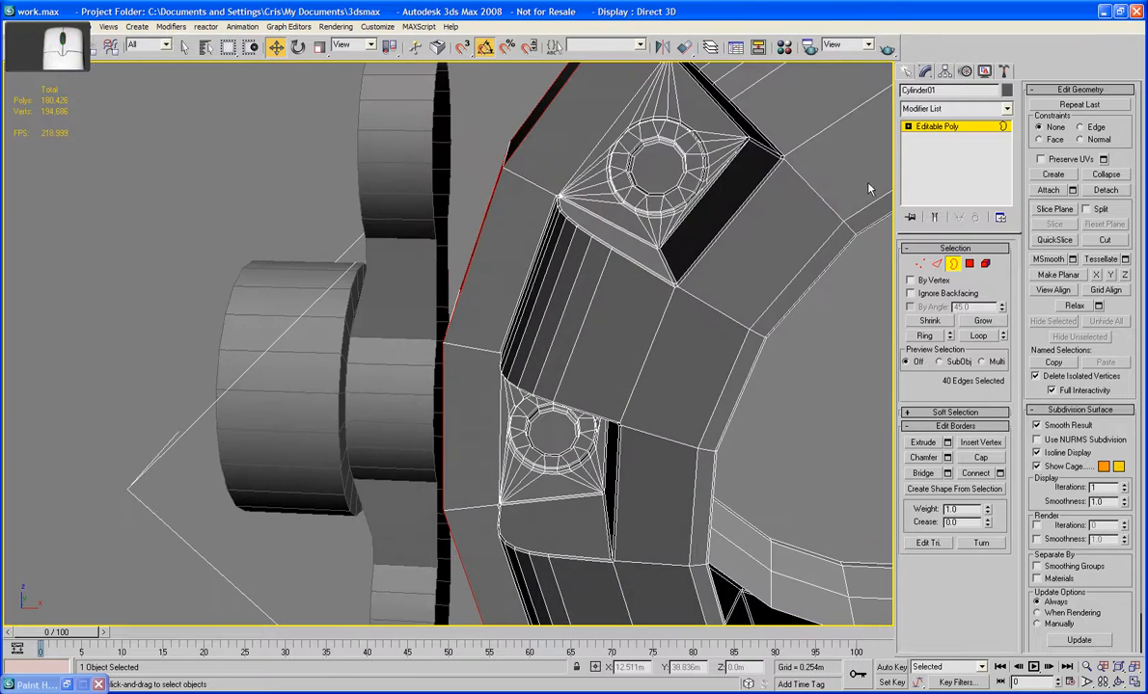
pyautogui.click(952, 266)
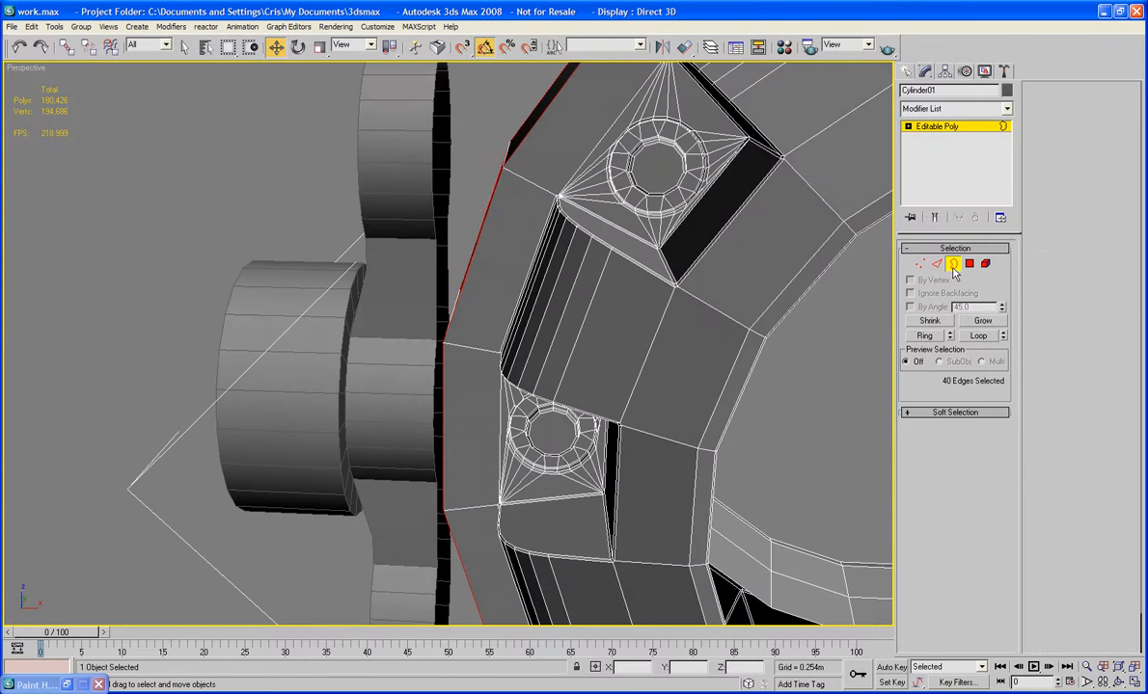
# Attach the gear disc to the H_Shoulder_Mount object.
pyautogui.keyDown('alt'); pyautogui.moveTo(470, 268); pyautogui.dragTo(312, 278, button='middle'); pyautogui.keyUp('alt')
pyautogui.scroll(-4, 540, 275)
pyautogui.click(313, 278)
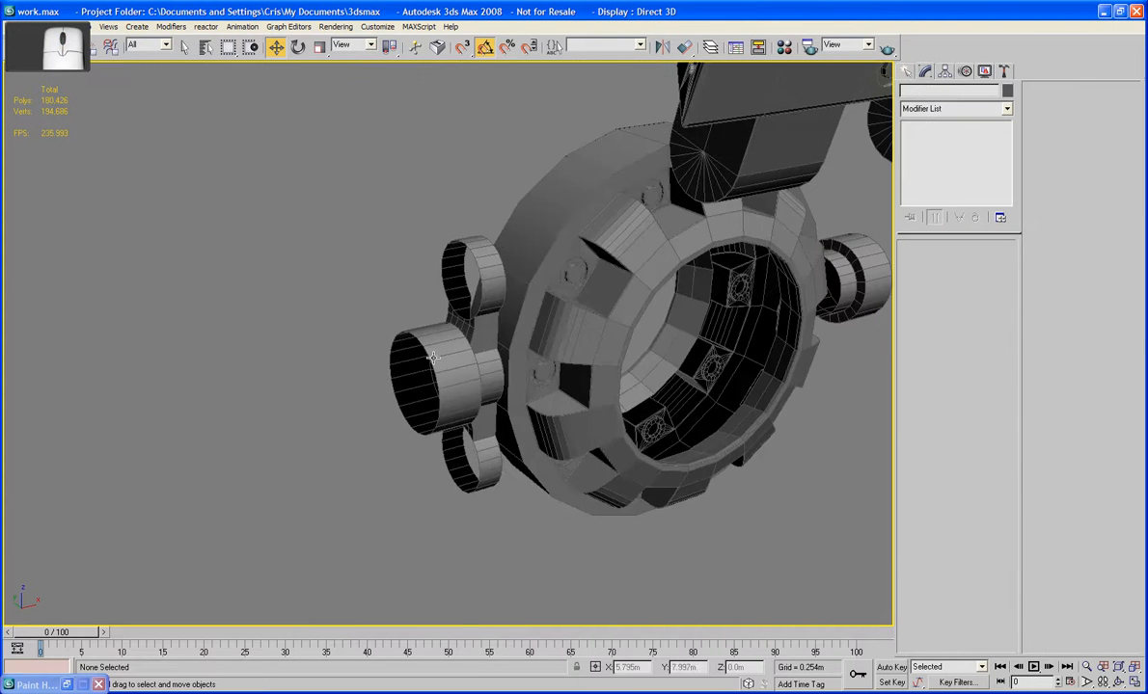
pyautogui.click(430, 332)
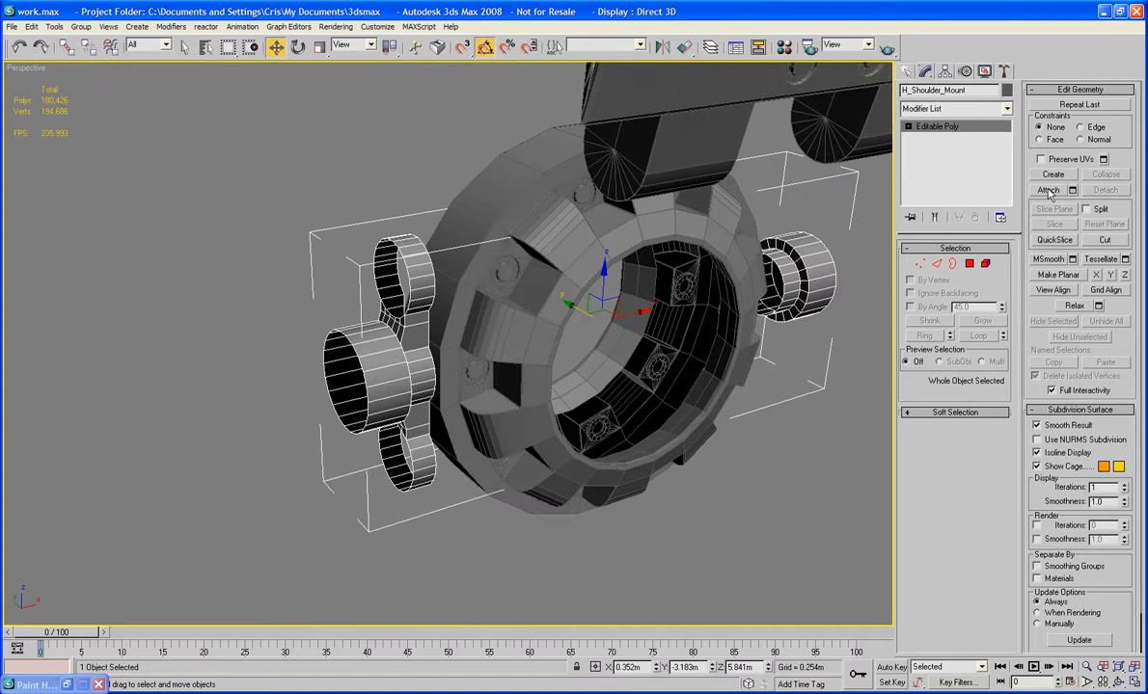
pyautogui.press('F4')
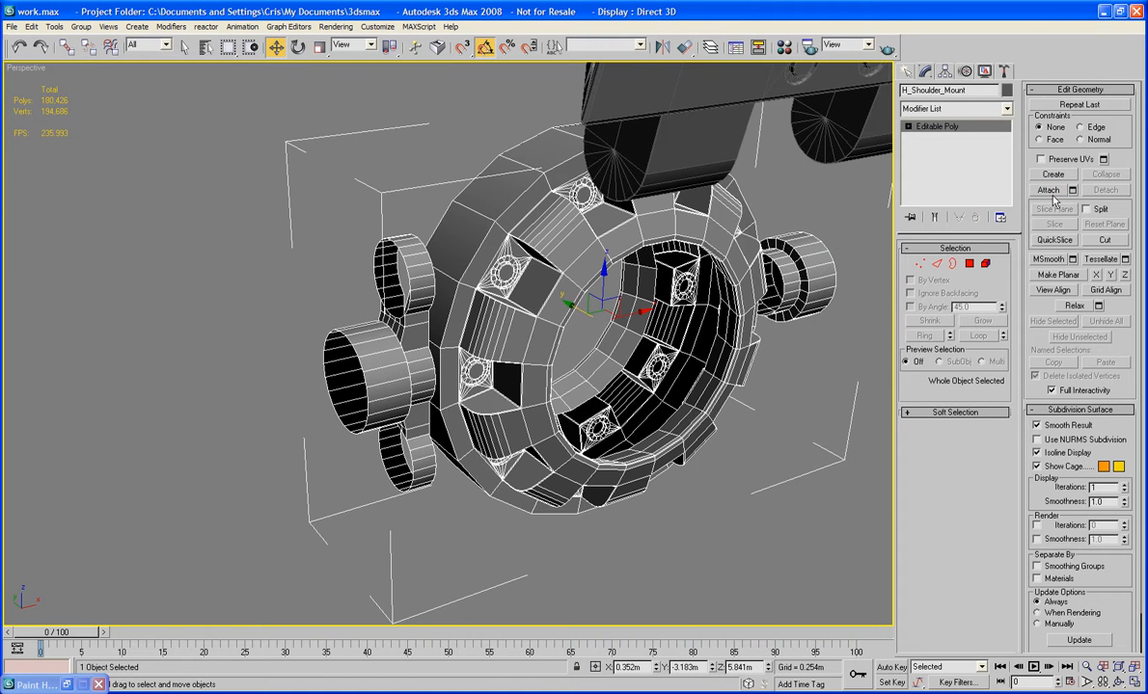
# Move the shoulder mount's open border facing the disc along X to -0.268 m, against the disc rim.
pyautogui.moveTo(590, 282); pyautogui.dragTo(555, 259, button='middle')
pyautogui.scroll(4, 552, 328)
pyautogui.scroll(3, 611, 277)
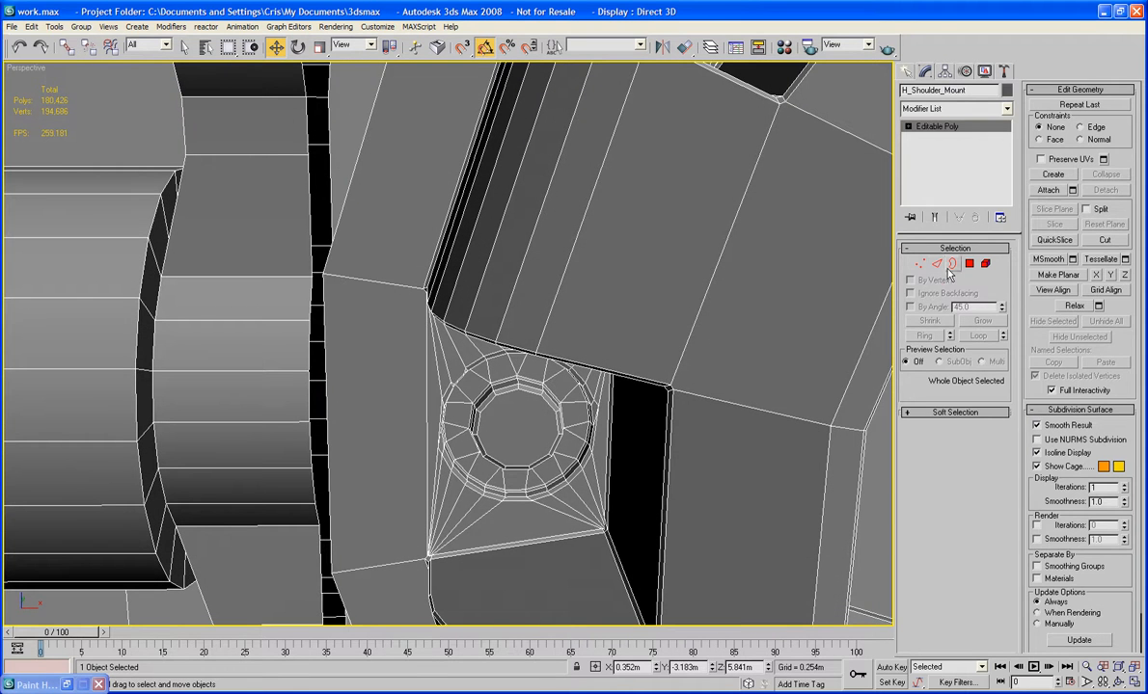
pyautogui.click(952, 263)
pyautogui.click(306, 399)
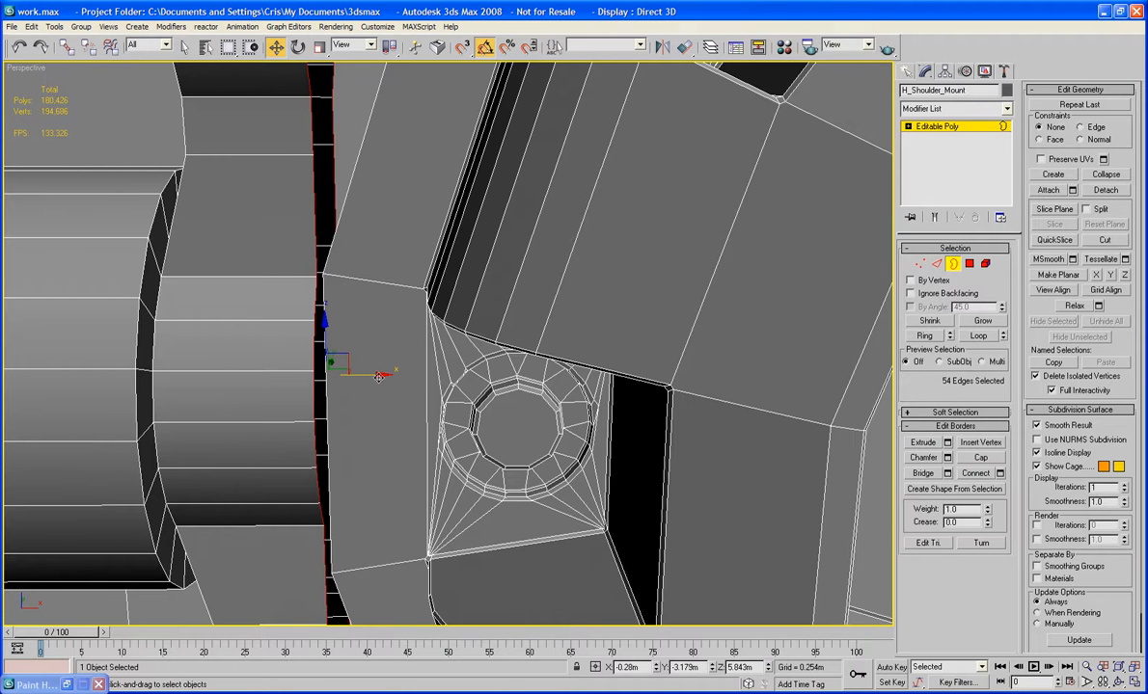
pyautogui.keyDown('alt'); pyautogui.moveTo(374, 399); pyautogui.dragTo(445, 379, button='middle'); pyautogui.keyUp('alt')
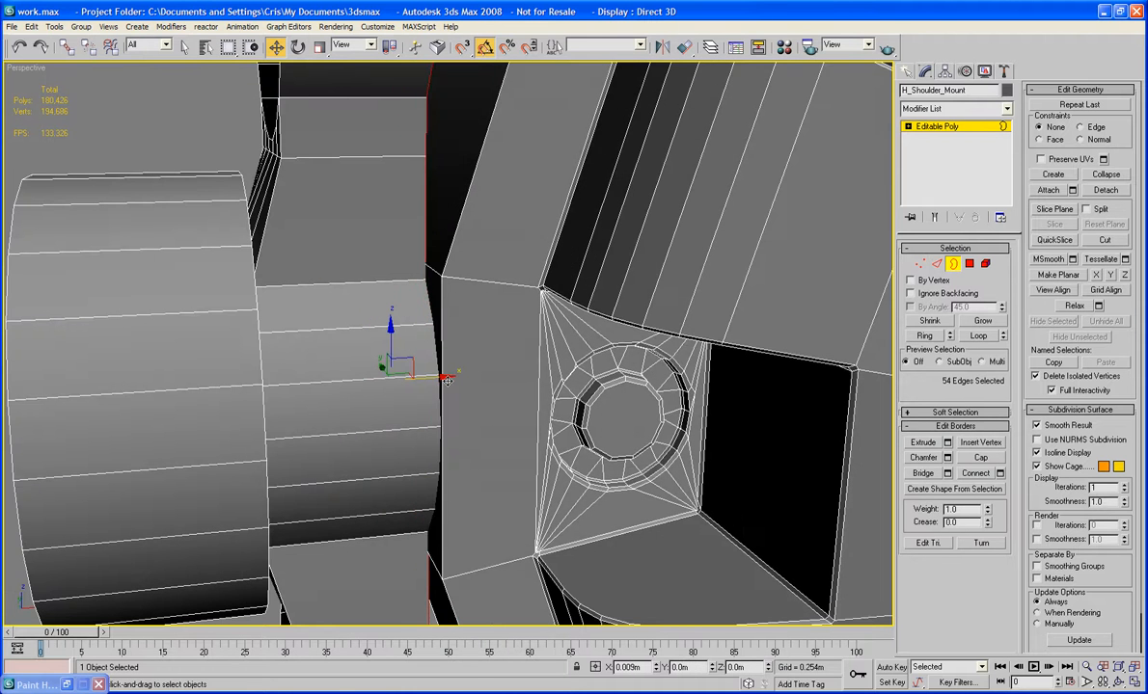
pyautogui.moveTo(450, 381); pyautogui.dragTo(447, 375)
pyautogui.moveTo(444, 320); pyautogui.dragTo(401, 337, button='middle')
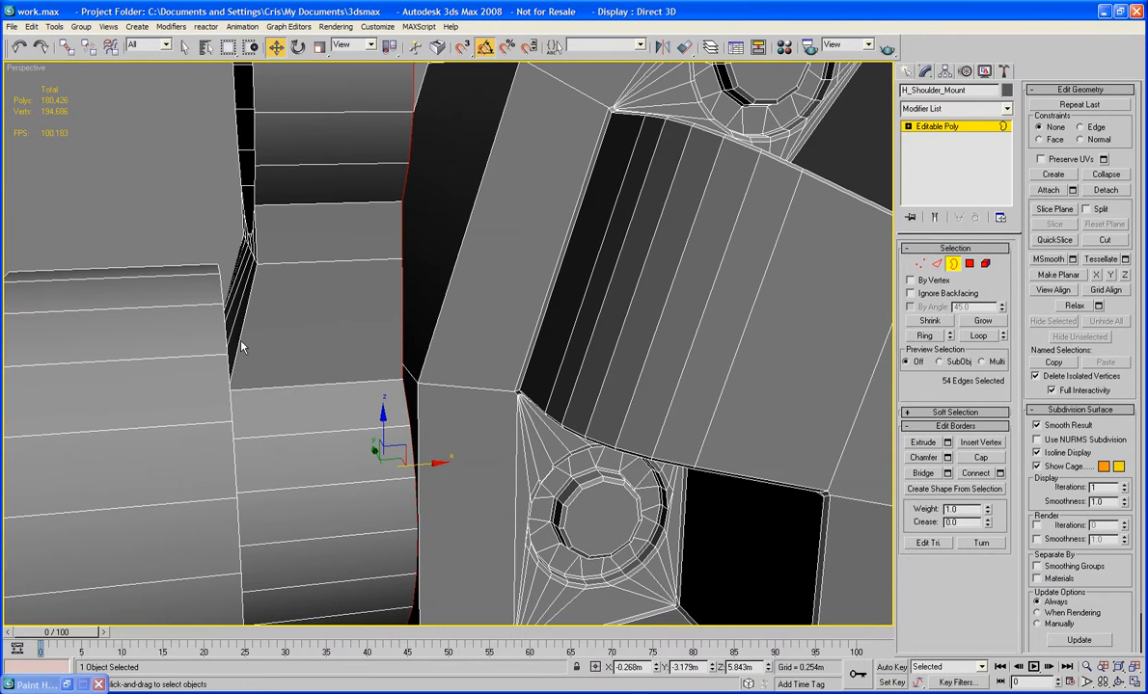
pyautogui.click(328, 340)
pyautogui.scroll(-5, 328, 341)
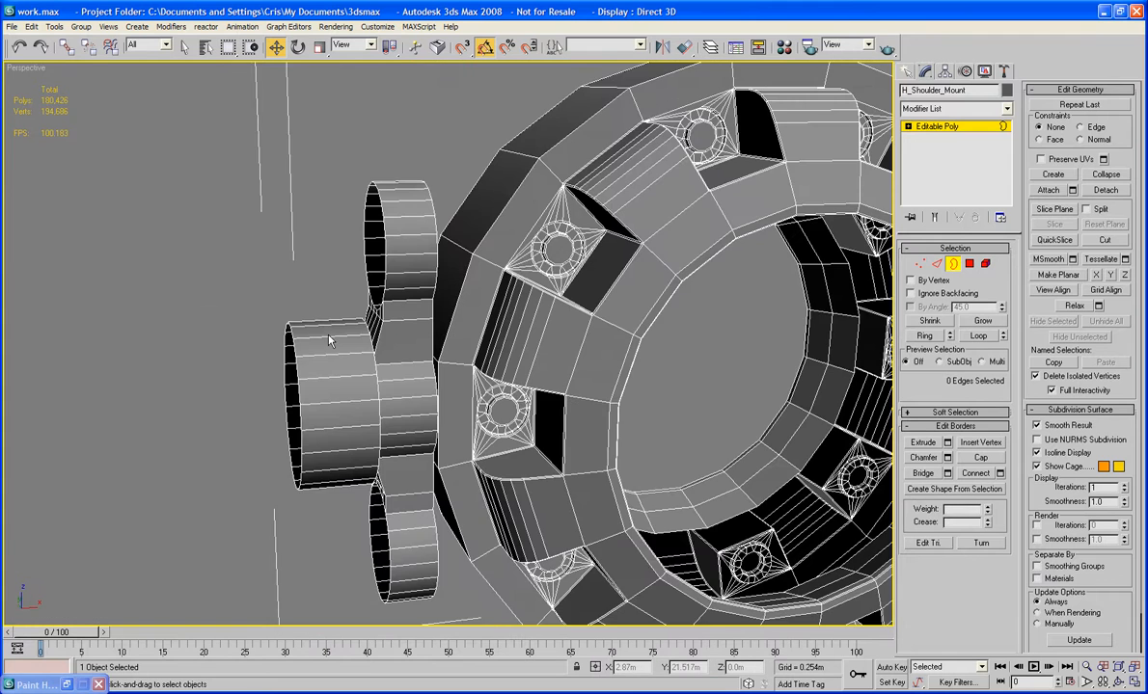
# Try moving two mount border vertices 0.02 m along X onto the disc's slanted rim edge in the Front view, and undo the move.
pyautogui.keyDown('alt'); pyautogui.moveTo(328, 340); pyautogui.dragTo(618, 479, button='middle'); pyautogui.keyUp('alt')
pyautogui.scroll(3, 351, 357)
pyautogui.scroll(3, 382, 439)
pyautogui.press('f')
pyautogui.press('z')
pyautogui.scroll(5, 432, 424)
pyautogui.scroll(4, 497, 448)
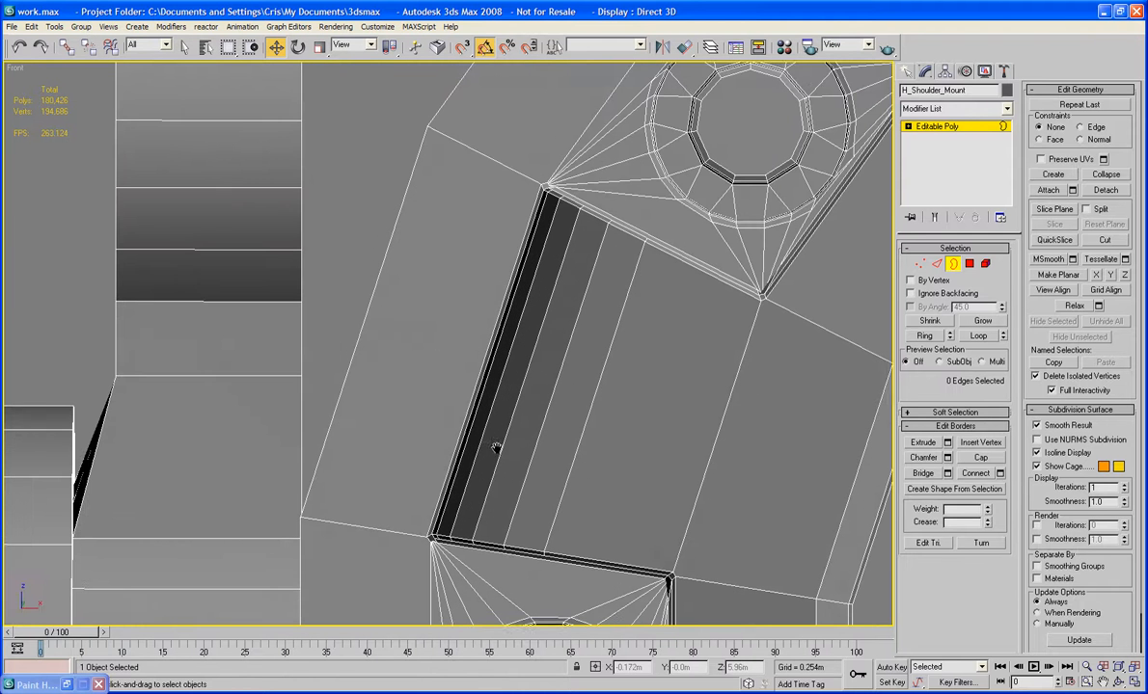
pyautogui.press('1')
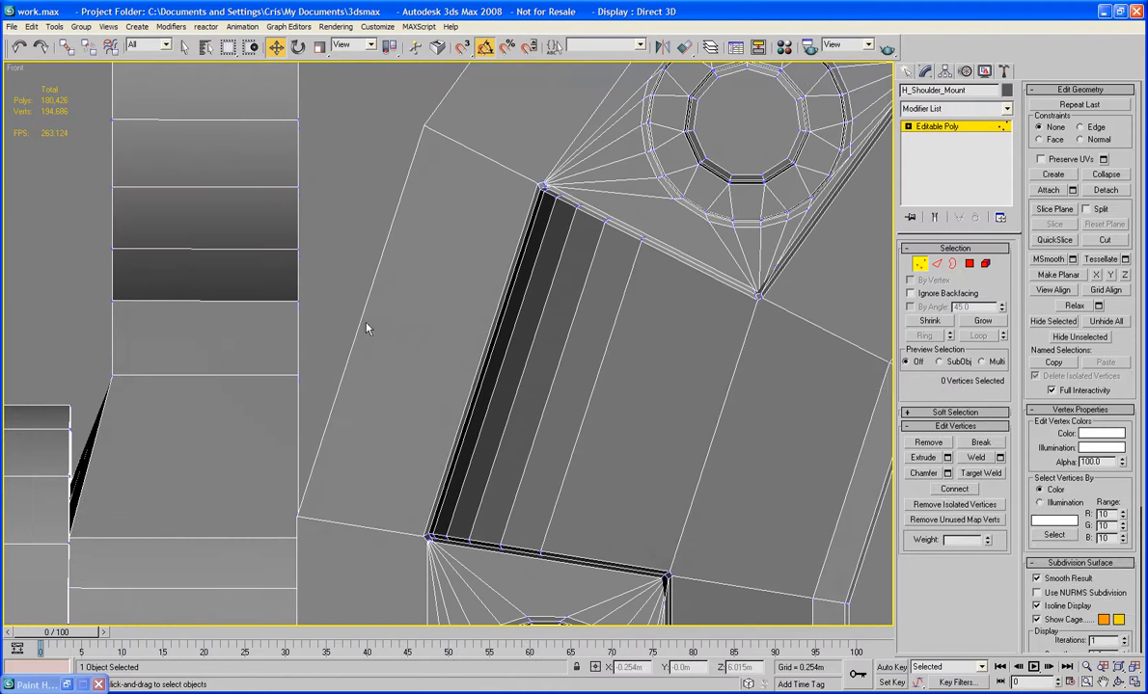
pyautogui.moveTo(318, 363); pyautogui.dragTo(379, 382)
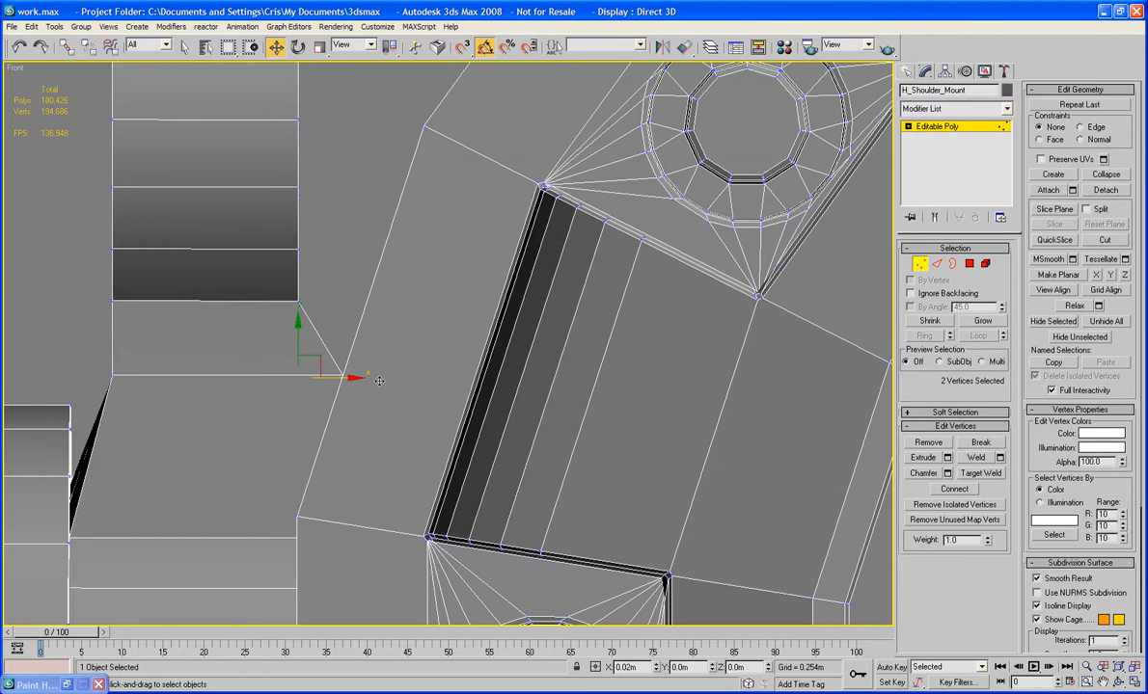
pyautogui.press('F3')
pyautogui.moveTo(378, 403); pyautogui.dragTo(390, 323, button='middle')
pyautogui.moveTo(336, 433); pyautogui.dragTo(526, 429, button='middle')
pyautogui.scroll(2, 392, 415)
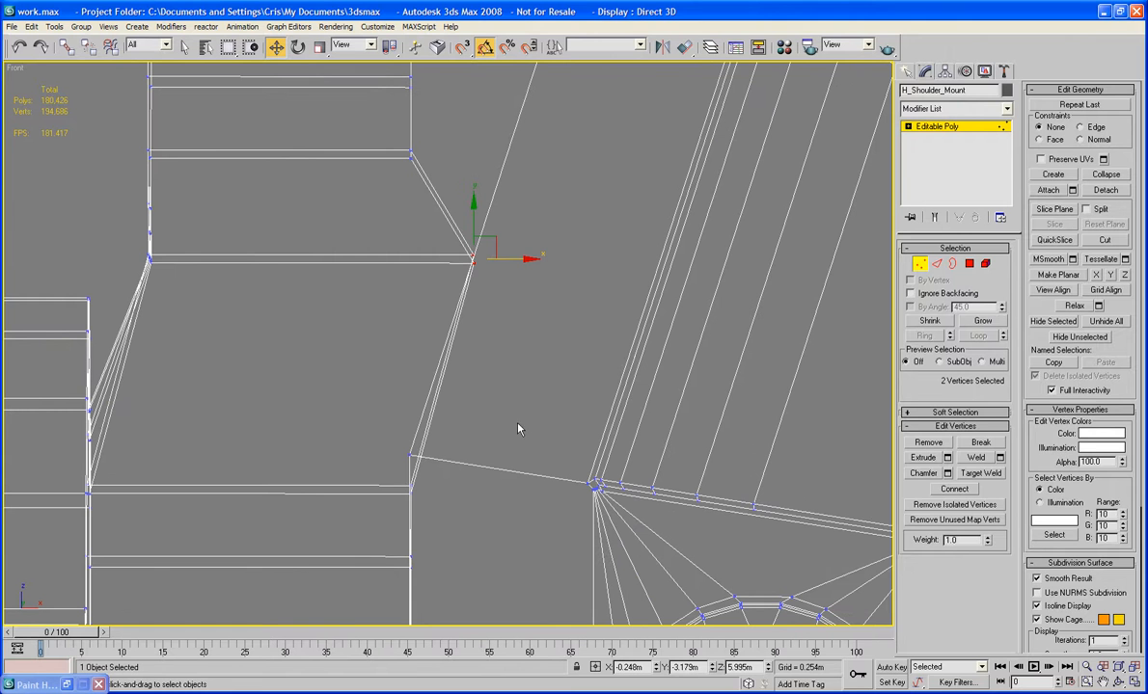
pyautogui.click(935, 264)
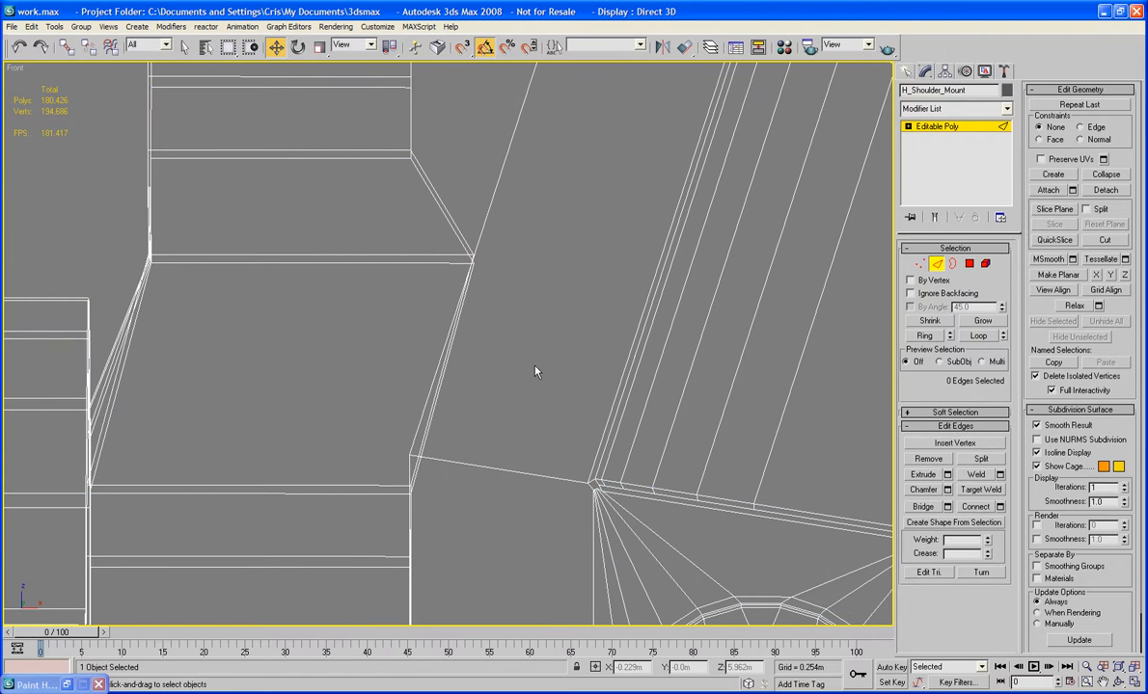
pyautogui.hotkey('ctrl', 'z')
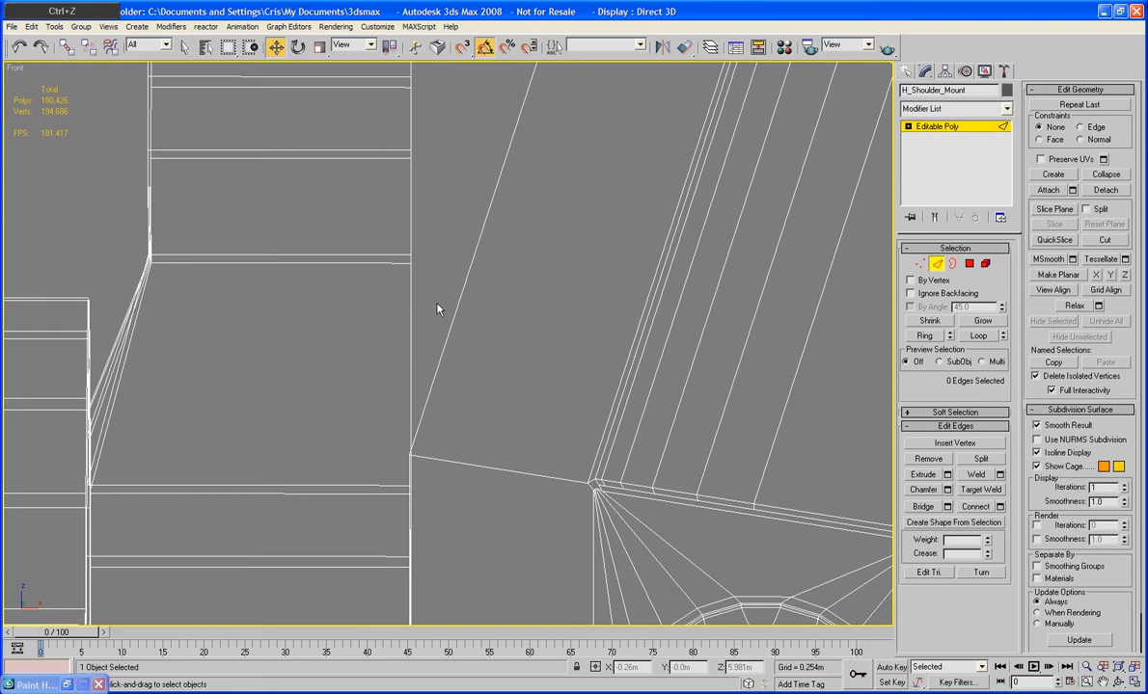
# Connect the mount edges beside the disc's rim corner with 1 segment and a slide of -65.
pyautogui.moveTo(437, 309); pyautogui.dragTo(110, 309)
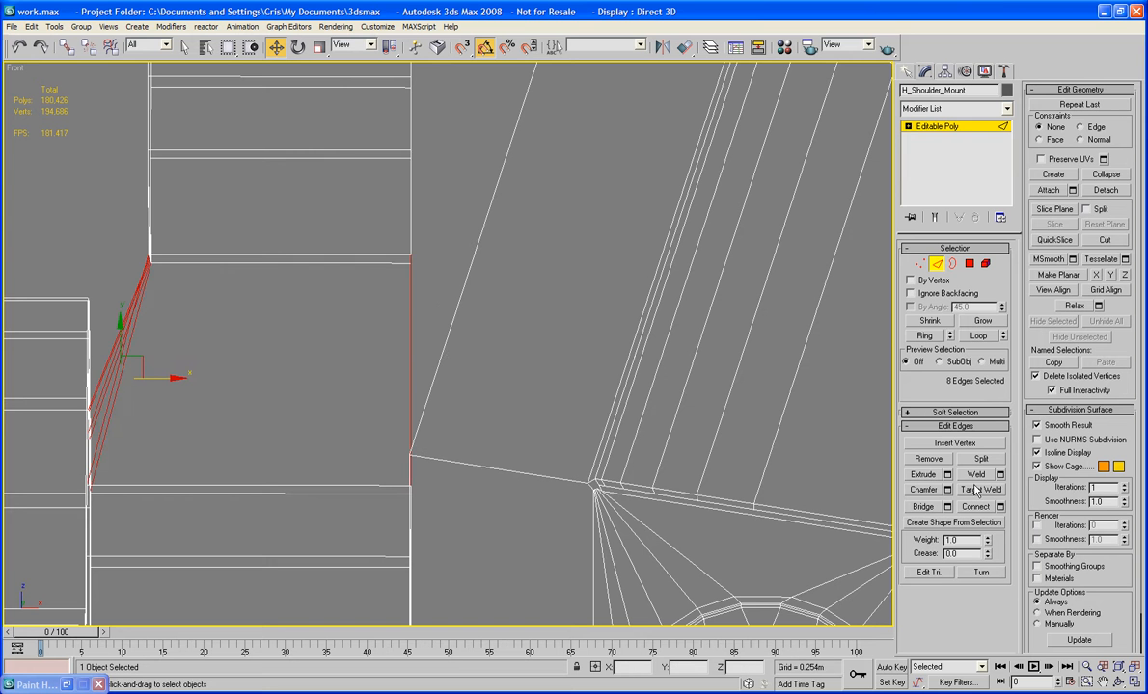
pyautogui.click(1000, 508)
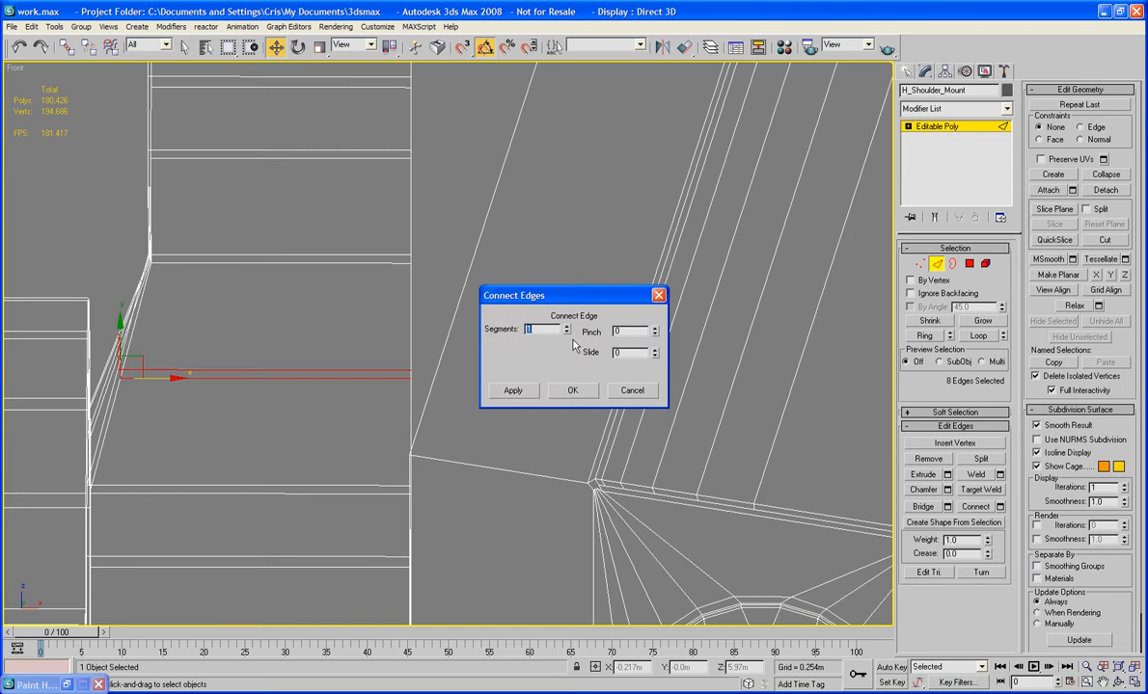
pyautogui.moveTo(655, 355); pyautogui.dragTo(657, 443)
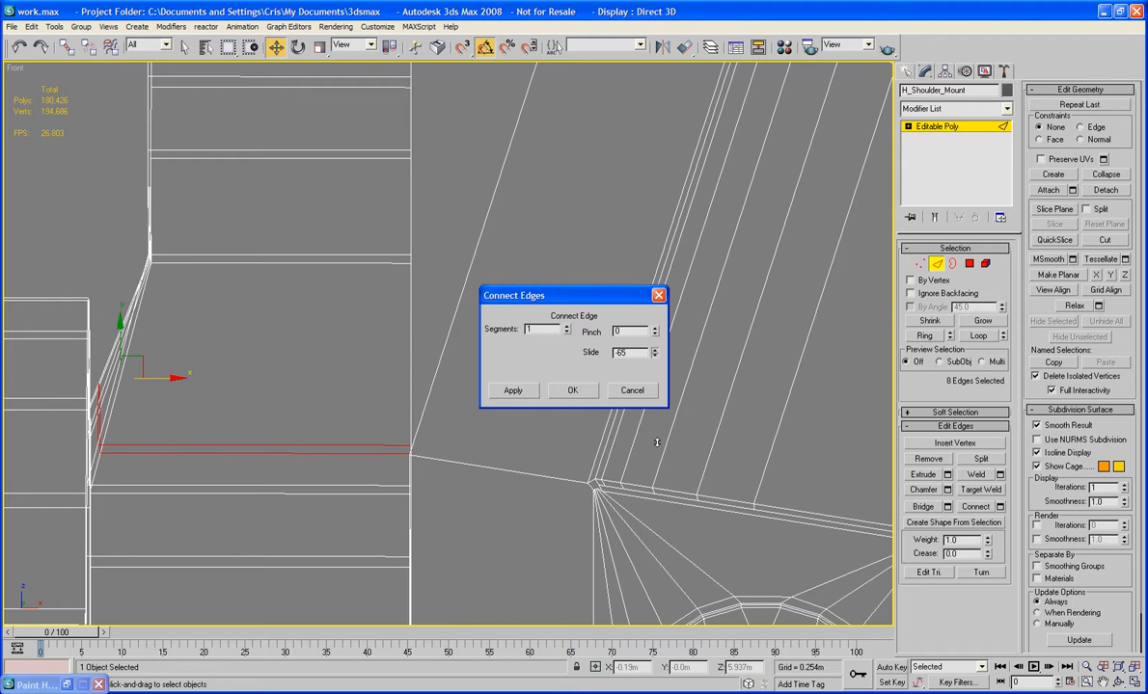
pyautogui.click(573, 391)
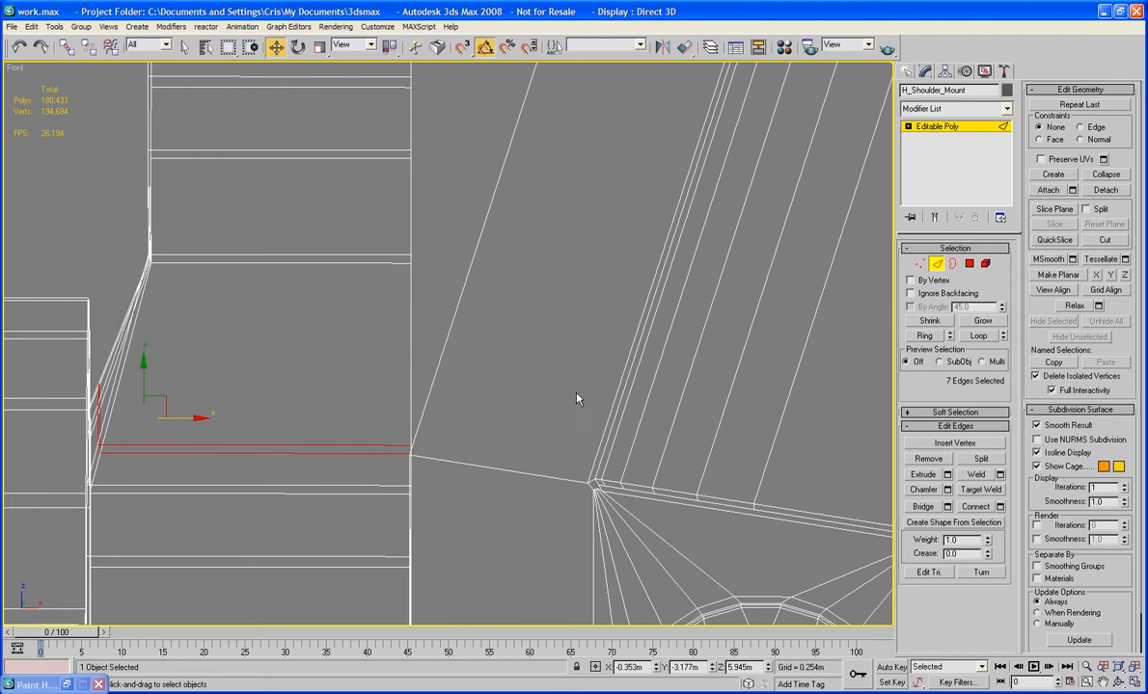
# Lower the upper of the two new horizontal mount edges 0.003 m to line up with the disc's rim corner.
pyautogui.click(326, 445)
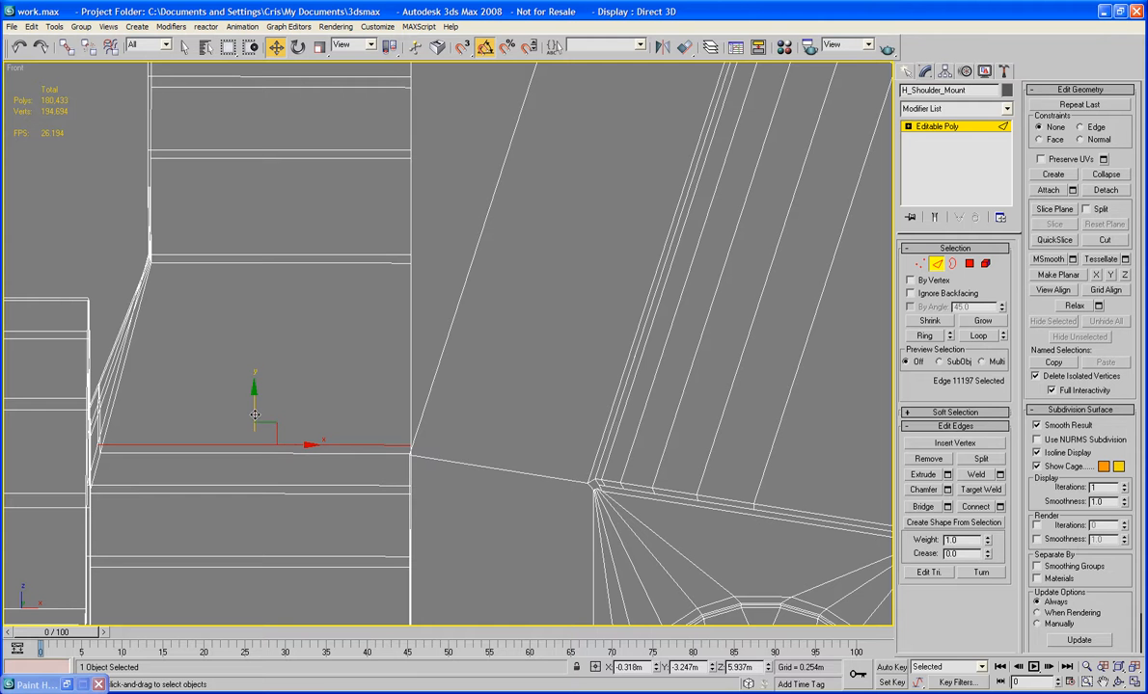
pyautogui.moveTo(251, 410); pyautogui.dragTo(251, 418)
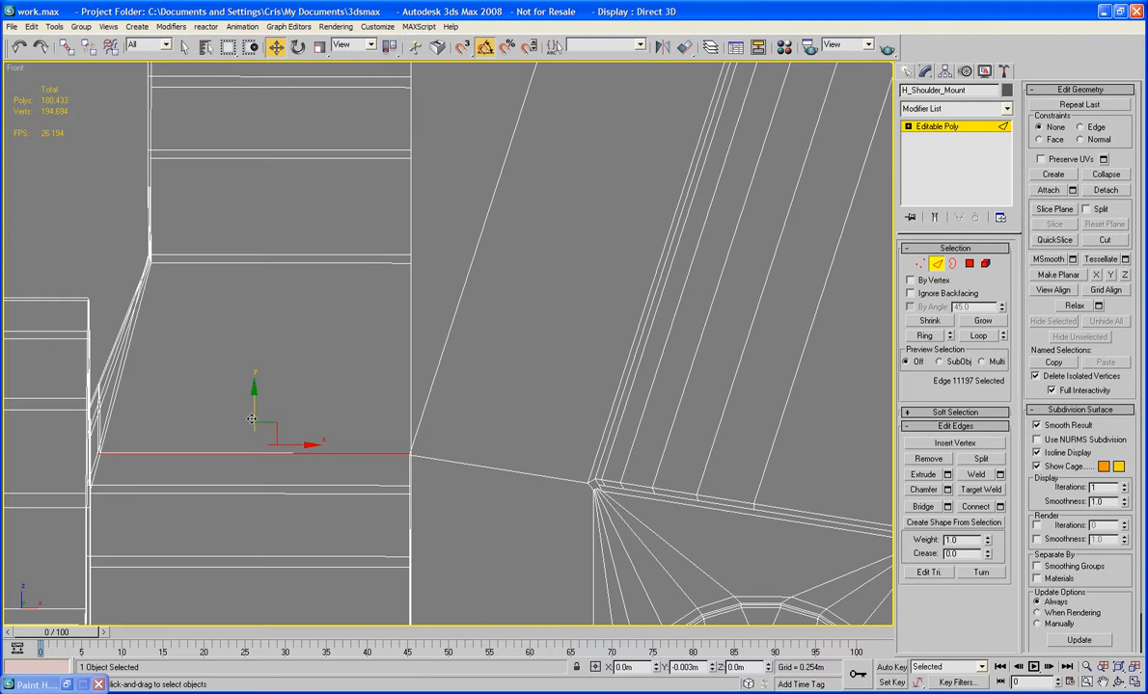
pyautogui.moveTo(356, 407); pyautogui.dragTo(324, 409, button='middle')
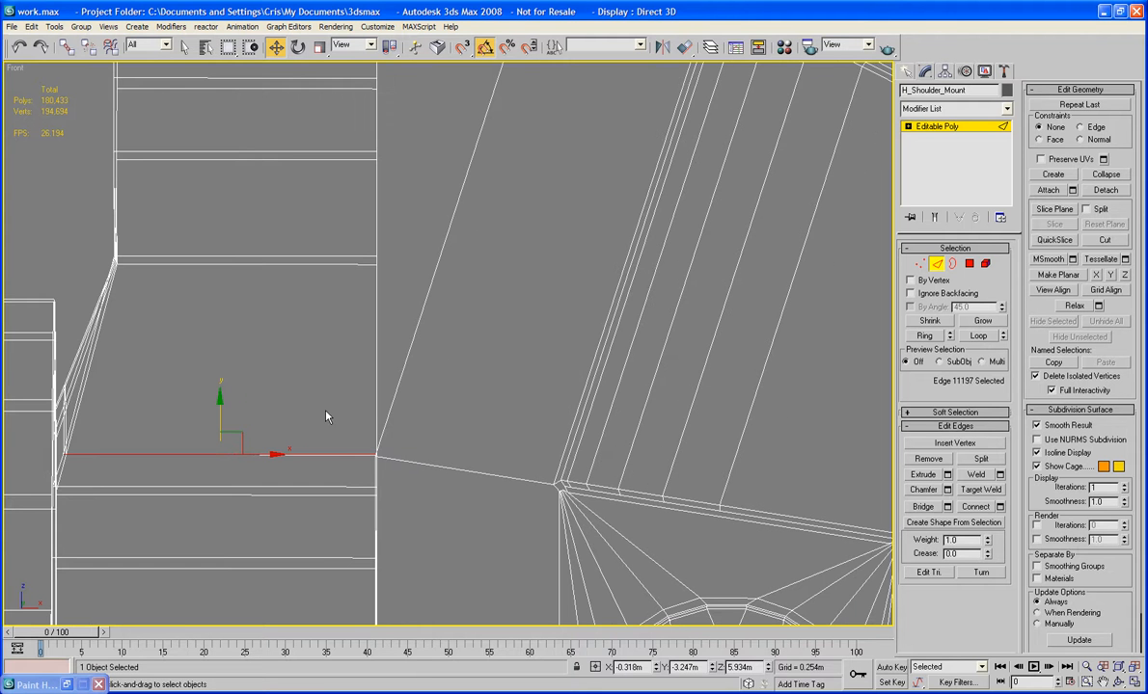
# Move the mount border vertex above the new edges along X to -0.249 m, onto the disc's slanted rim edge.
pyautogui.click(920, 263)
pyautogui.moveTo(383, 237); pyautogui.dragTo(385, 255, button='middle')
pyautogui.click(310, 261)
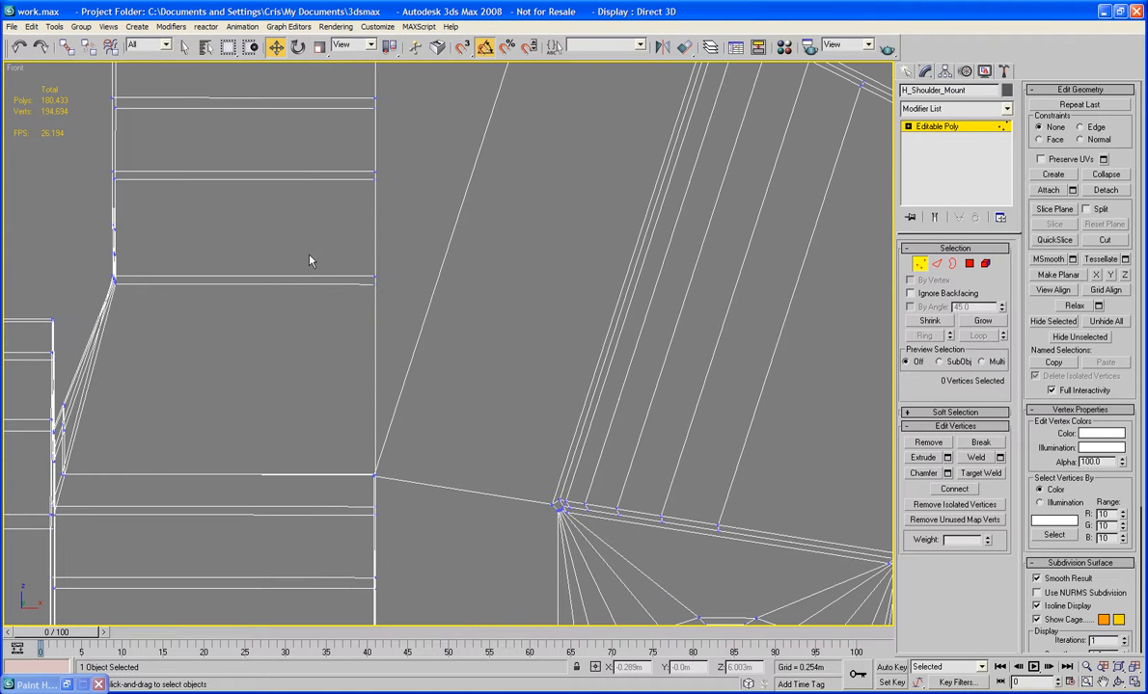
pyautogui.click(374, 285)
pyautogui.moveTo(425, 285); pyautogui.dragTo(488, 292)
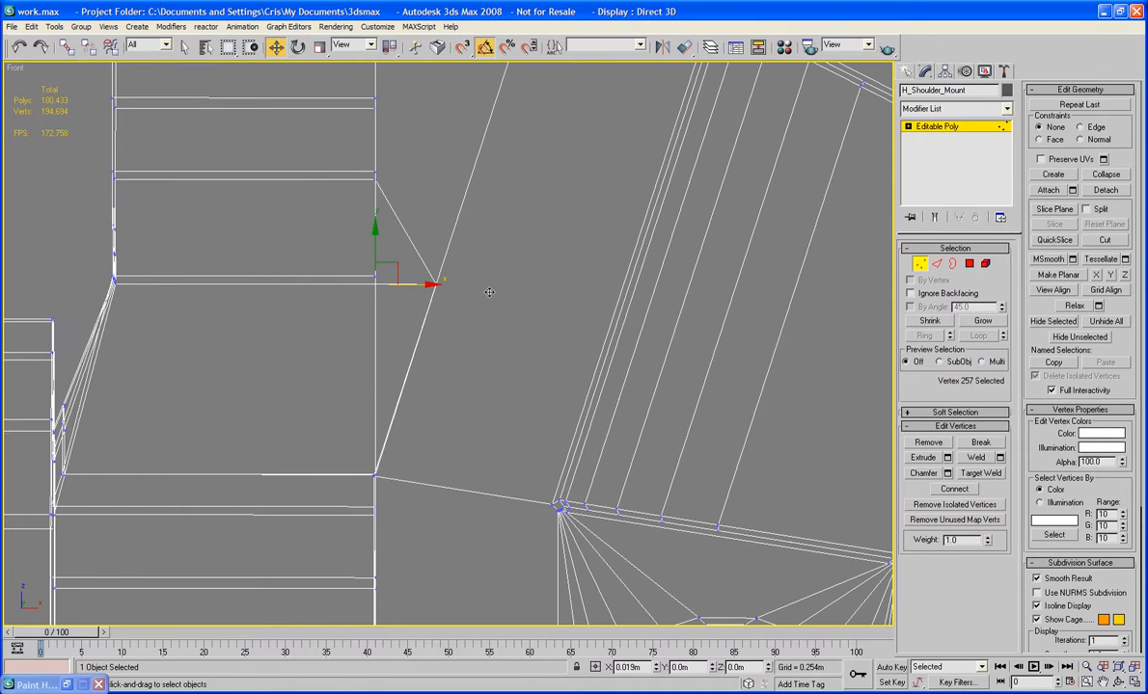
pyautogui.moveTo(489, 291); pyautogui.dragTo(489, 291)
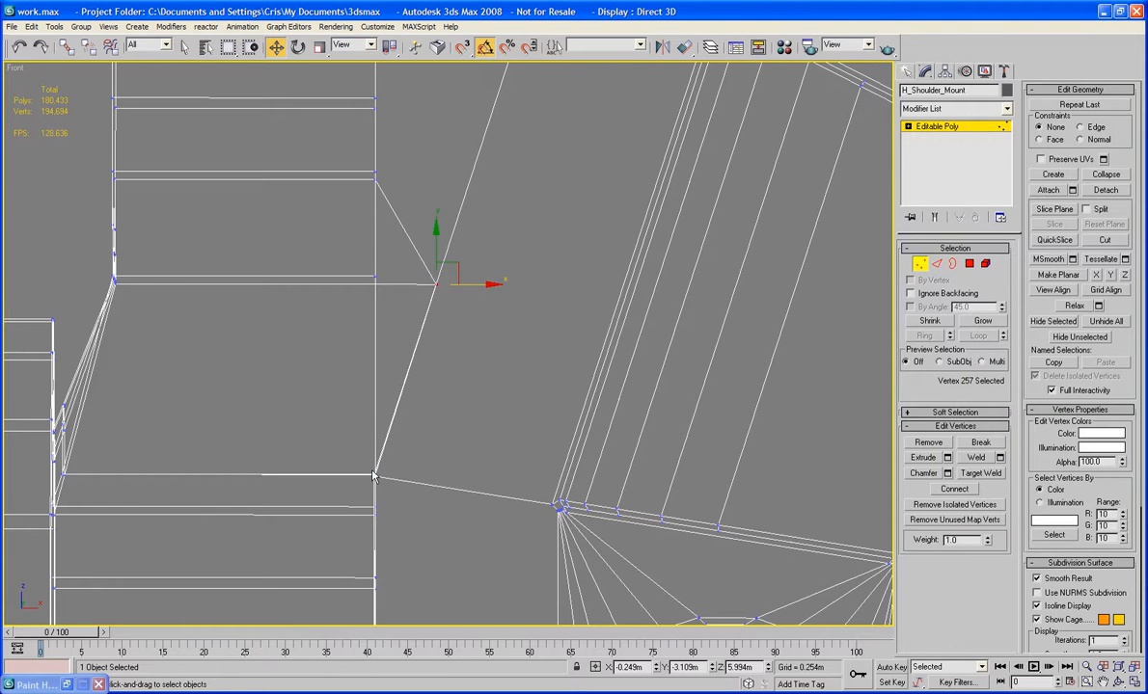
# Move the two border vertices of the new mount edges onto the disc's rim corner at X -0.269 m, Z 5.933 m.
pyautogui.scroll(5, 389, 374)
pyautogui.moveTo(416, 516); pyautogui.dragTo(551, 426, button='middle')
pyautogui.scroll(5, 551, 426)
pyautogui.moveTo(386, 368); pyautogui.dragTo(570, 394, button='middle')
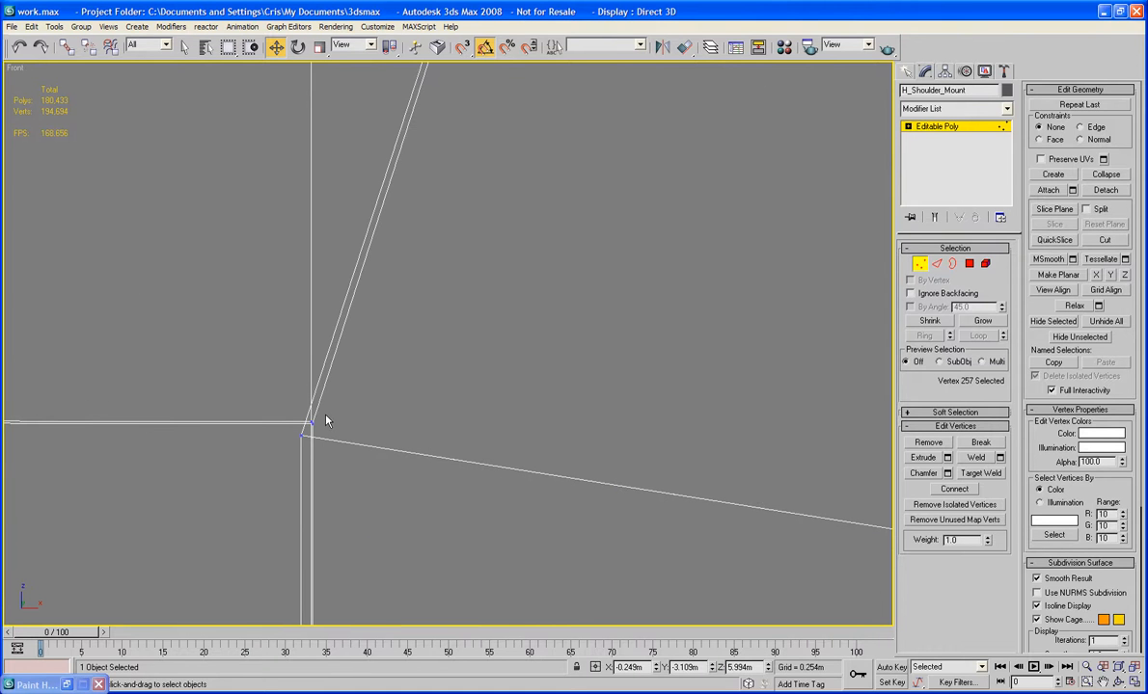
pyautogui.moveTo(307, 431)
pyautogui.mouseDown()
pyautogui.moveTo(323, 418)
pyautogui.moveTo(320, 429)
pyautogui.mouseUp()
pyautogui.scroll(-5, 335, 433)
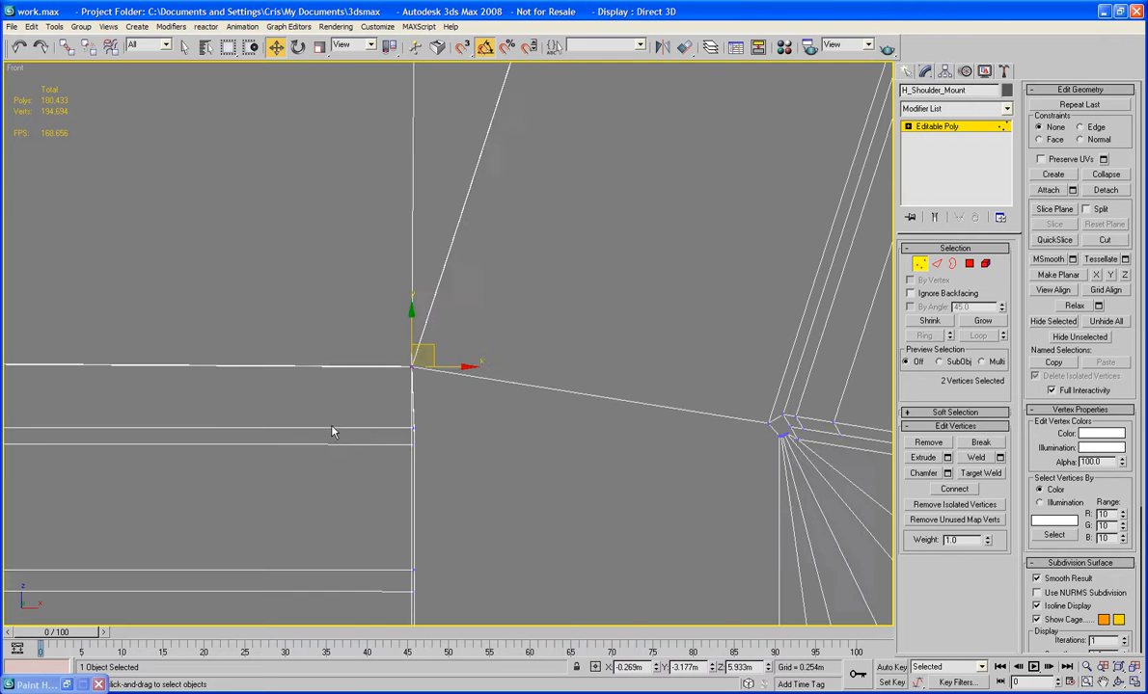
# Move the next three mount border vertices, up to the one at Z 6.03 m, along X onto the disc's slanted rim edge.
pyautogui.moveTo(446, 295); pyautogui.dragTo(348, 469, button='middle')
pyautogui.moveTo(479, 190); pyautogui.dragTo(347, 466, button='middle')
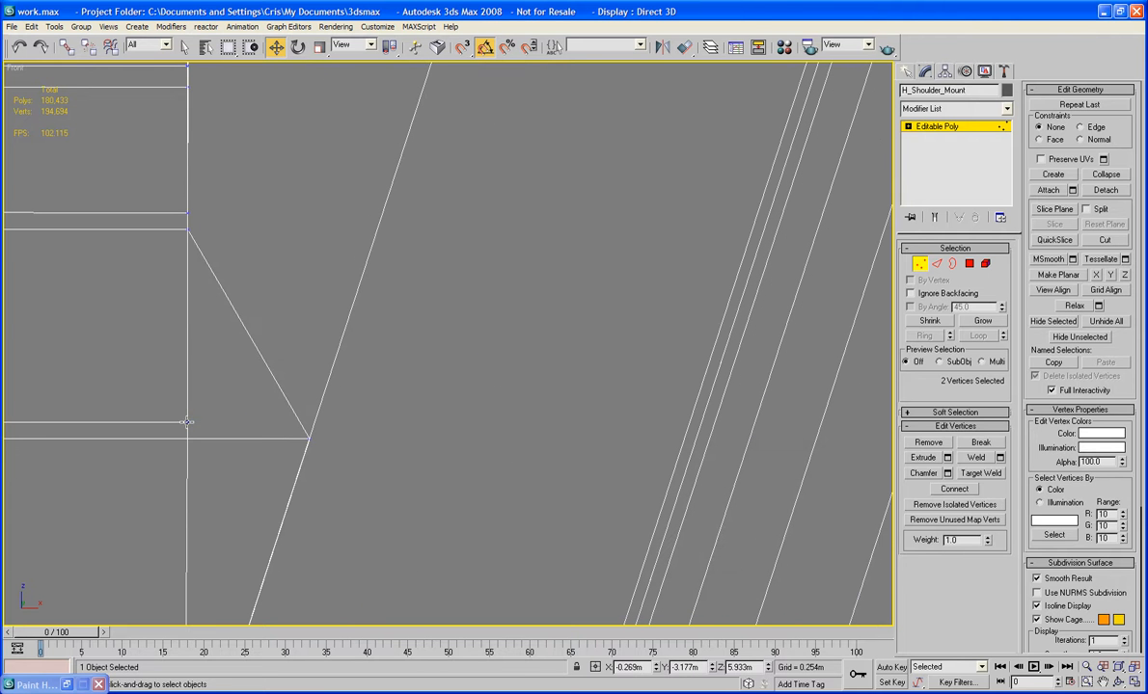
pyautogui.click(187, 422)
pyautogui.moveTo(235, 423); pyautogui.dragTo(362, 435)
pyautogui.moveTo(376, 212); pyautogui.dragTo(420, 453, button='middle')
pyautogui.click(232, 471)
pyautogui.moveTo(272, 474); pyautogui.dragTo(458, 480)
pyautogui.click(230, 455)
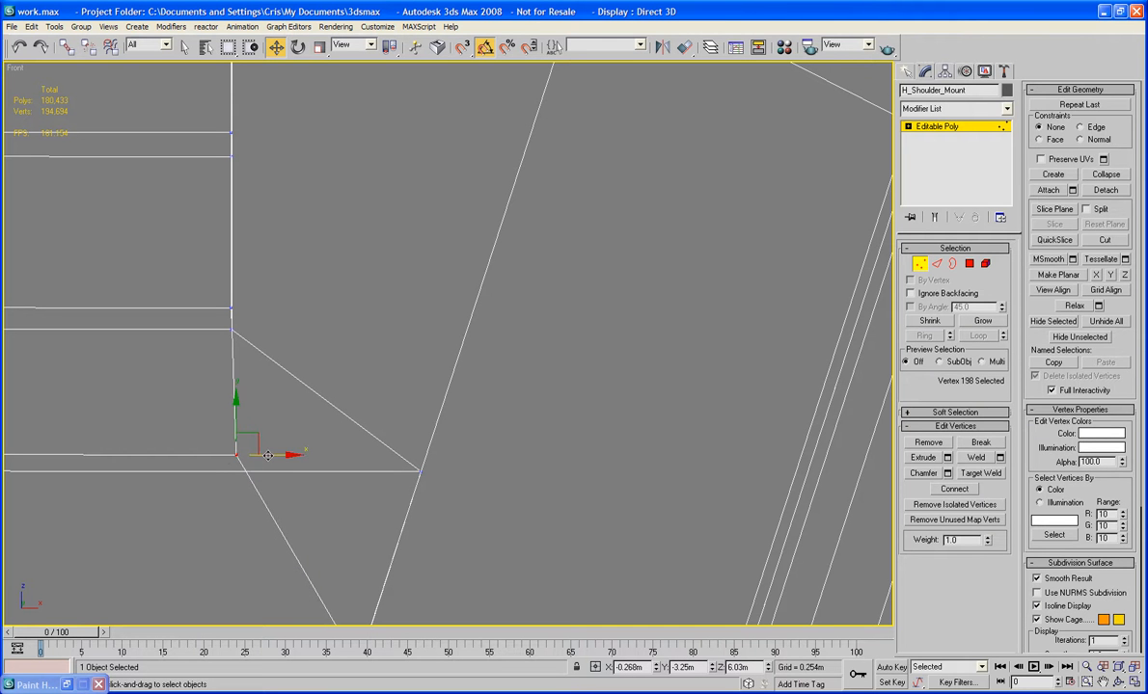
pyautogui.moveTo(247, 424); pyautogui.dragTo(457, 467)
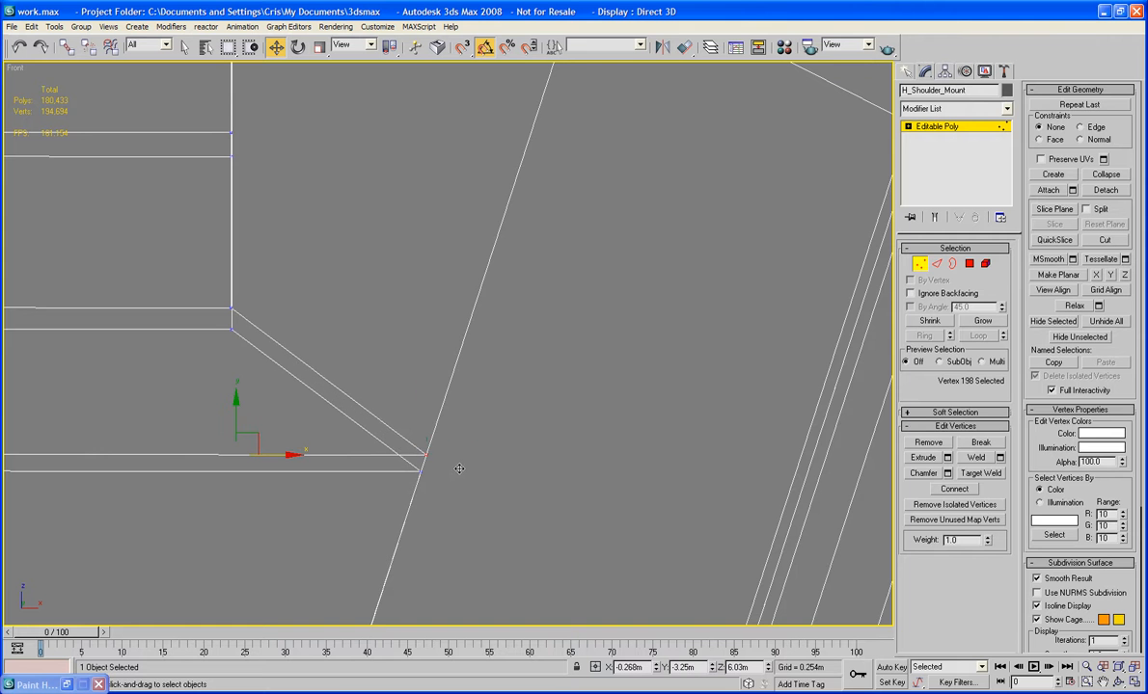
# Move the pair of mount border vertices at about Z 6.05 m along X to about -0.231 m, onto the disc's slanted rim edge.
pyautogui.moveTo(457, 348); pyautogui.dragTo(444, 493, button='middle')
pyautogui.click(219, 452)
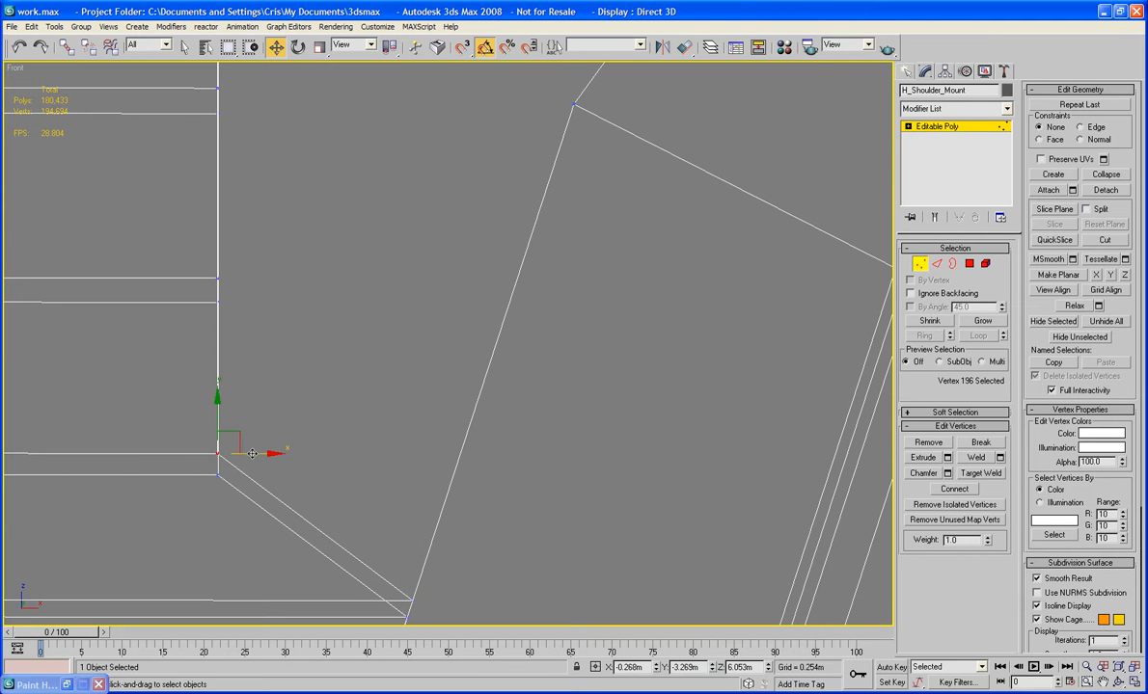
pyautogui.moveTo(251, 453); pyautogui.dragTo(495, 485)
pyautogui.click(218, 485)
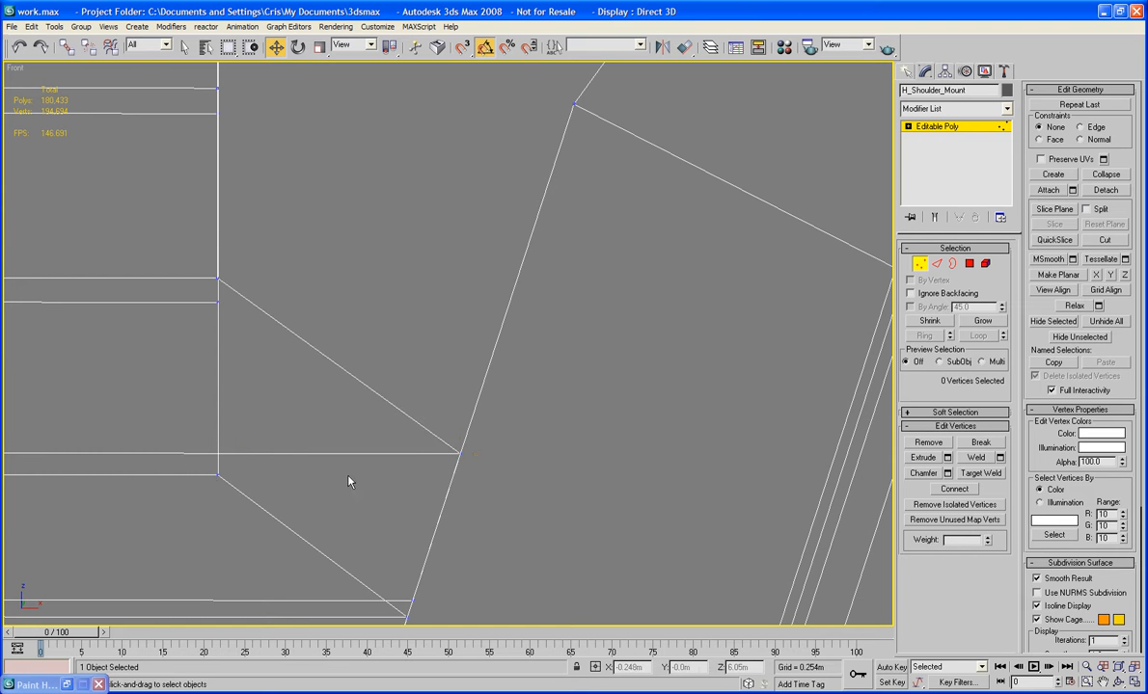
pyautogui.click(217, 475)
pyautogui.moveTo(243, 476); pyautogui.dragTo(478, 500)
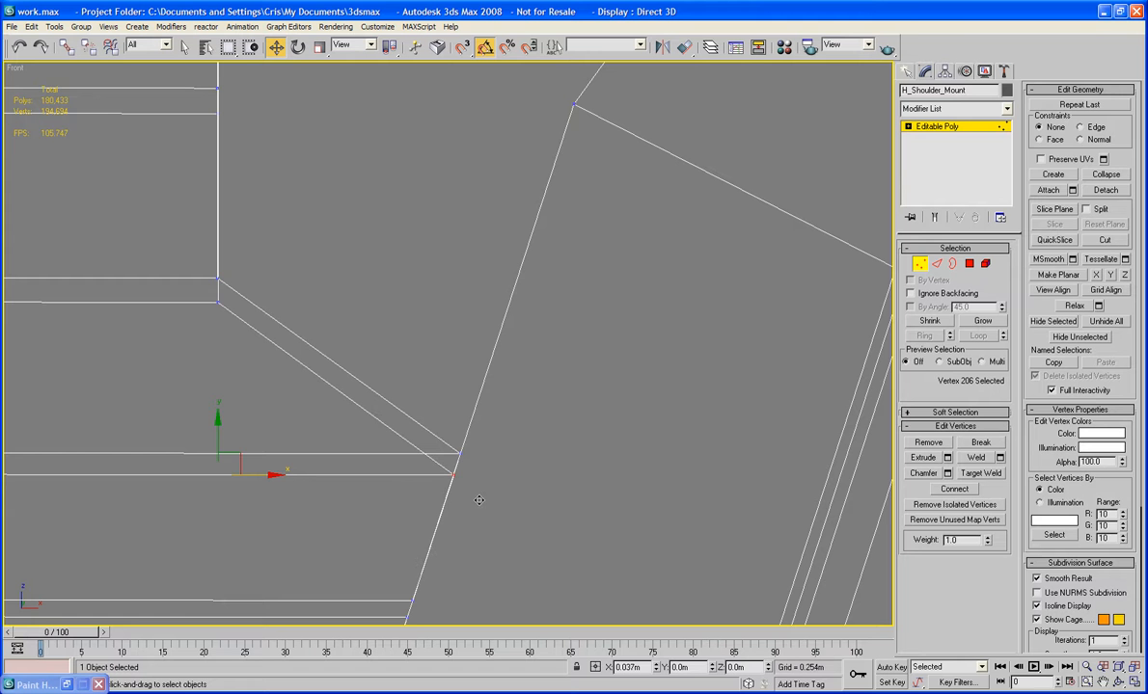
# Move the pair of mount border vertices at about Z 6.08 m along X to about -0.221 m, onto the slanted rim edge.
pyautogui.moveTo(484, 379); pyautogui.dragTo(464, 570, button='middle')
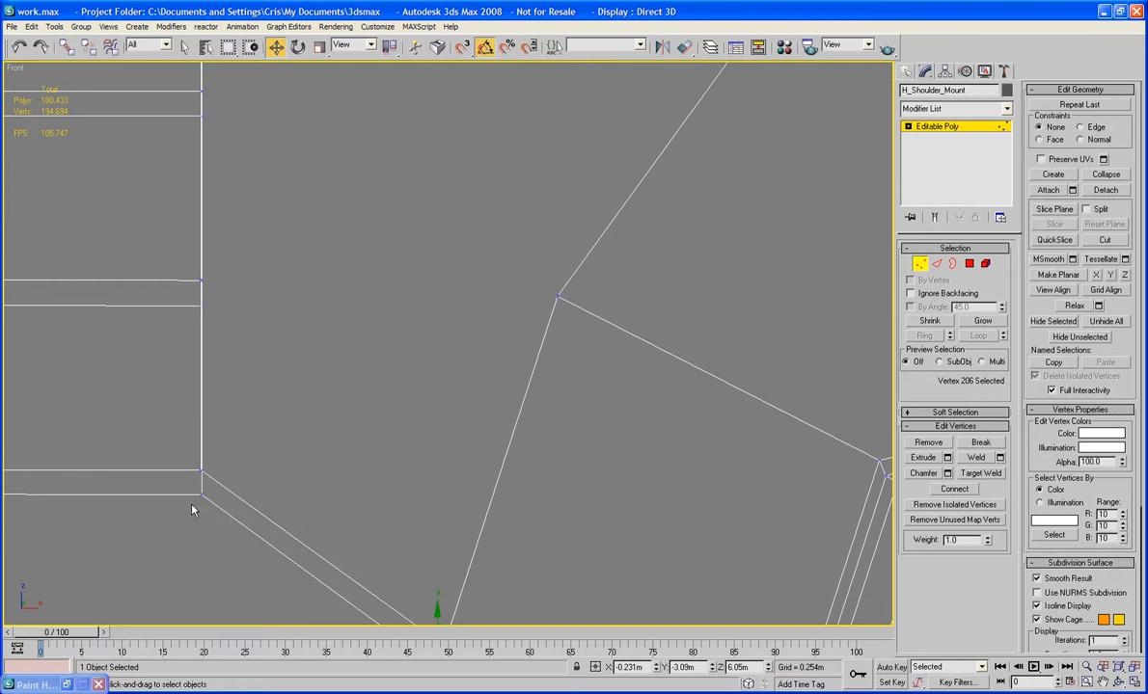
pyautogui.moveTo(202, 495); pyautogui.dragTo(541, 531)
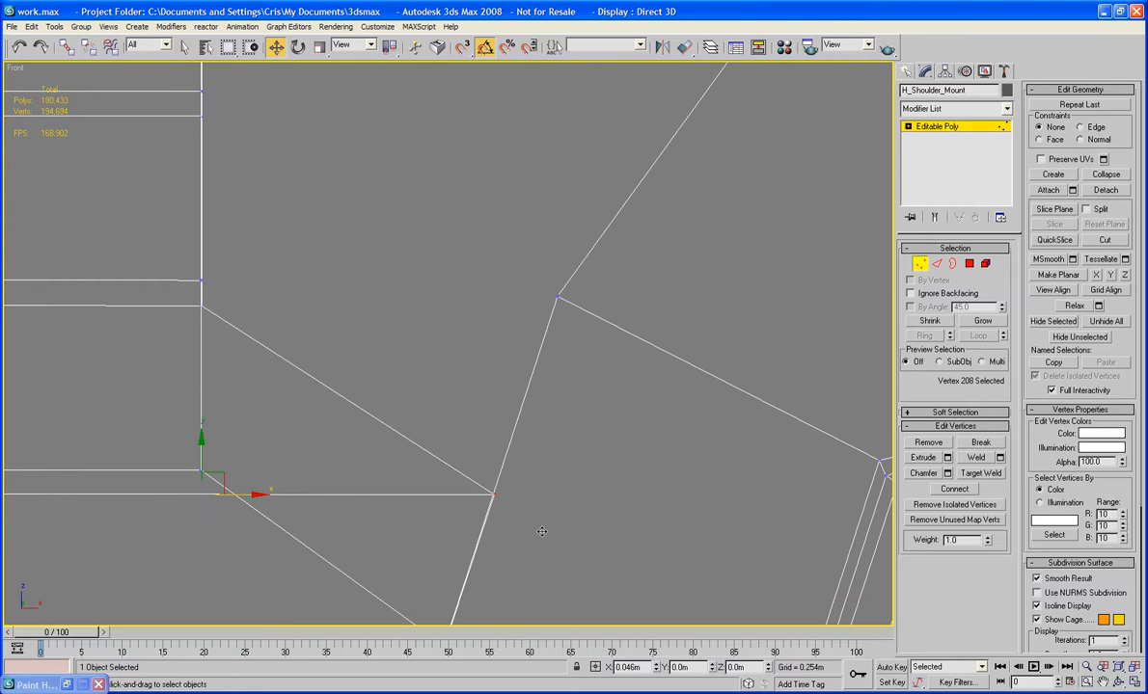
pyautogui.click(201, 472)
pyautogui.moveTo(248, 471); pyautogui.dragTo(547, 467)
# Move the border vertex pair at about Z 6.11 m along X to about -0.211 m, beside the disc's upper rim corner.
pyautogui.moveTo(496, 399); pyautogui.dragTo(536, 512, button='middle')
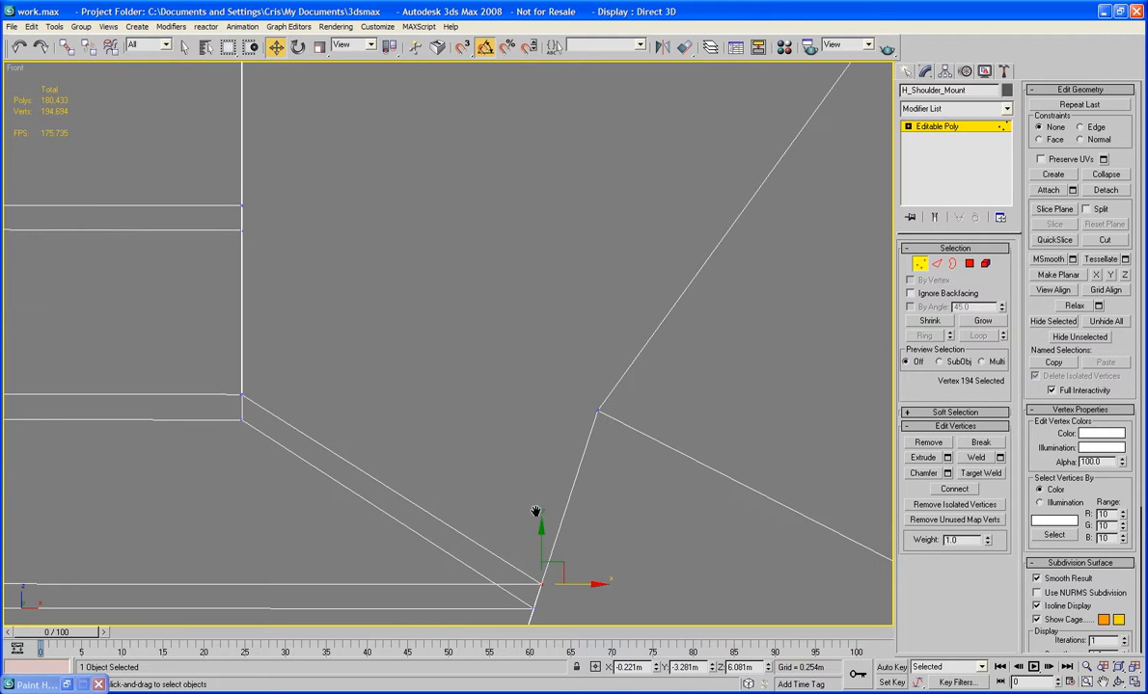
pyautogui.click(243, 421)
pyautogui.moveTo(286, 421); pyautogui.dragTo(639, 430)
pyautogui.click(242, 395)
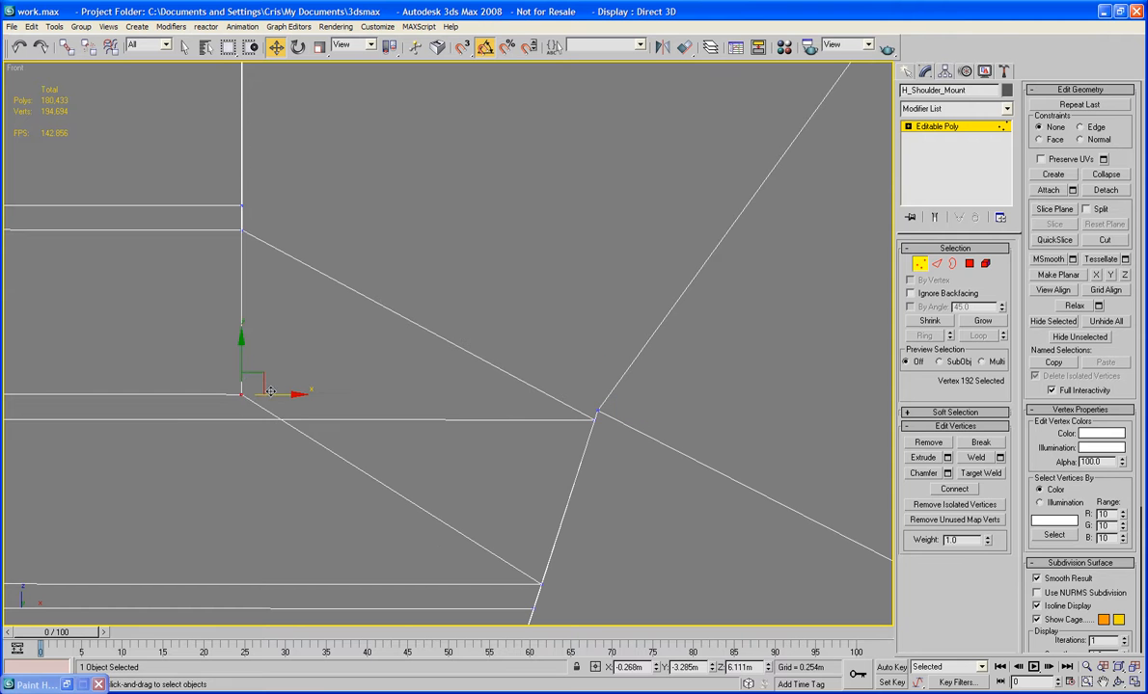
pyautogui.moveTo(274, 394); pyautogui.dragTo(638, 397)
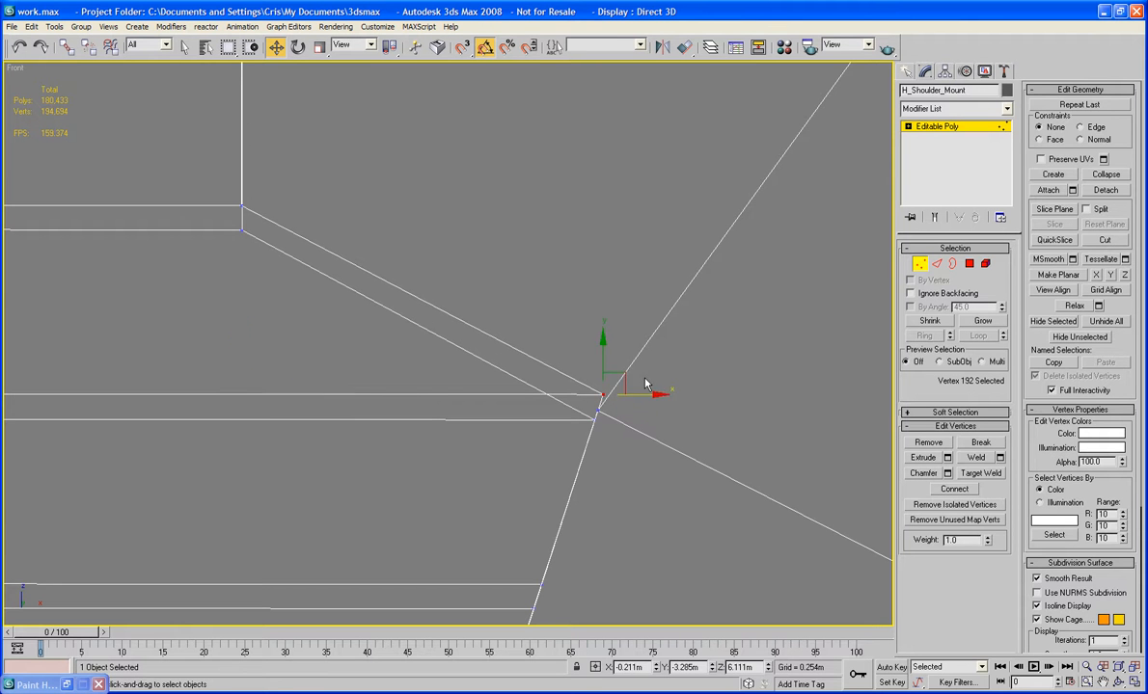
# Undo the vertical nudge of the vertex beside the rim corner and shift it along X to -0.212 m.
pyautogui.moveTo(646, 382); pyautogui.dragTo(587, 374, button='middle')
pyautogui.scroll(-3, 578, 392)
pyautogui.scroll(3, 585, 374)
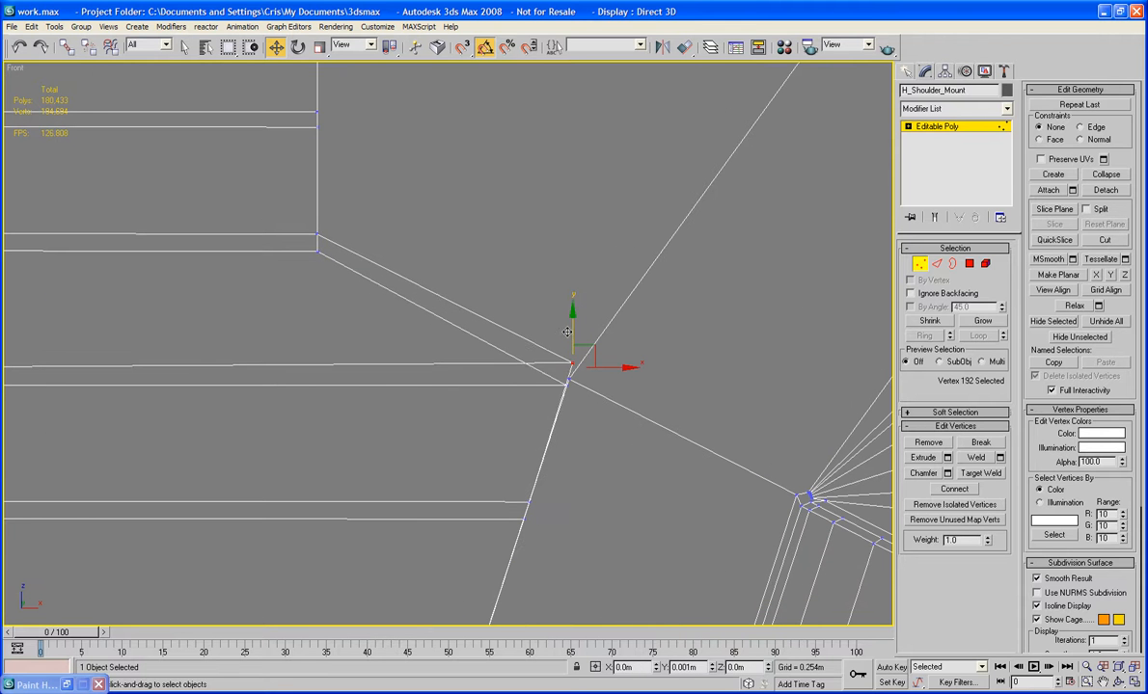
pyautogui.hotkey('ctrl', 'z')
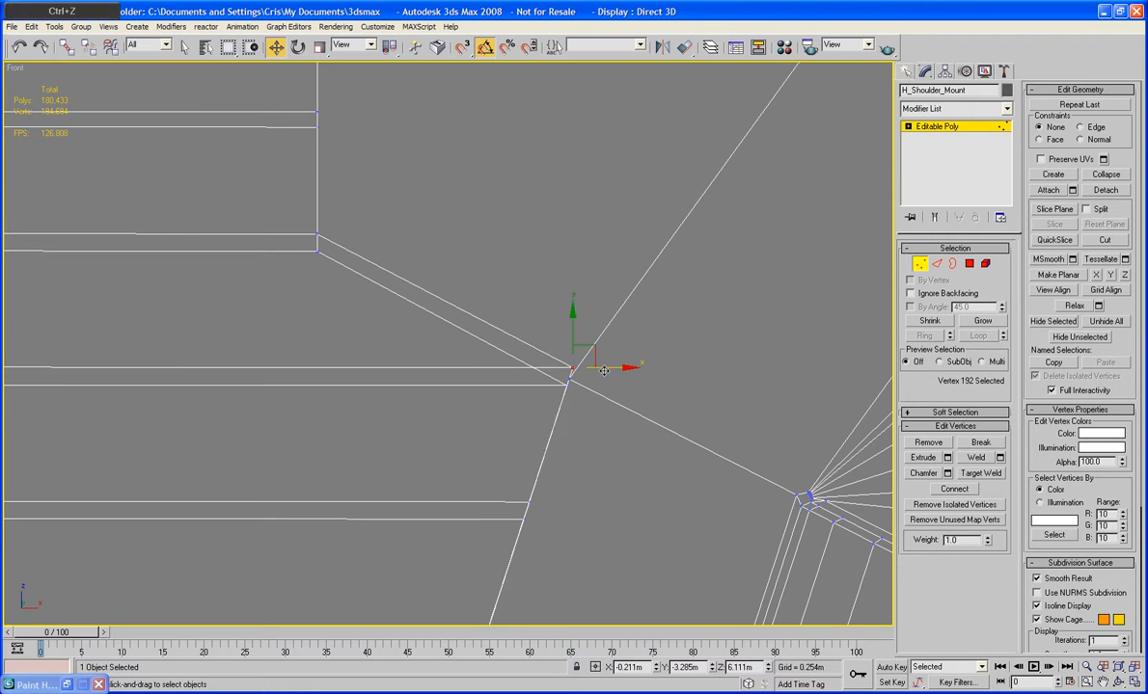
pyautogui.scroll(3, 609, 373)
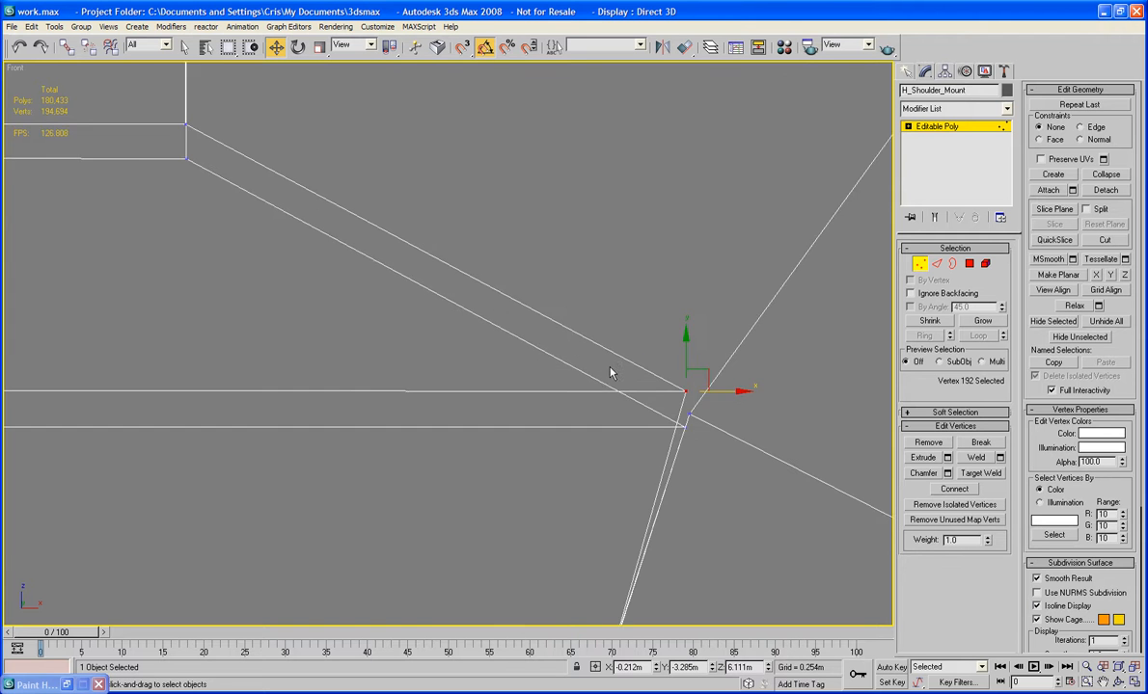
pyautogui.moveTo(610, 373); pyautogui.dragTo(555, 358, button='middle')
pyautogui.scroll(-4, 779, 361)
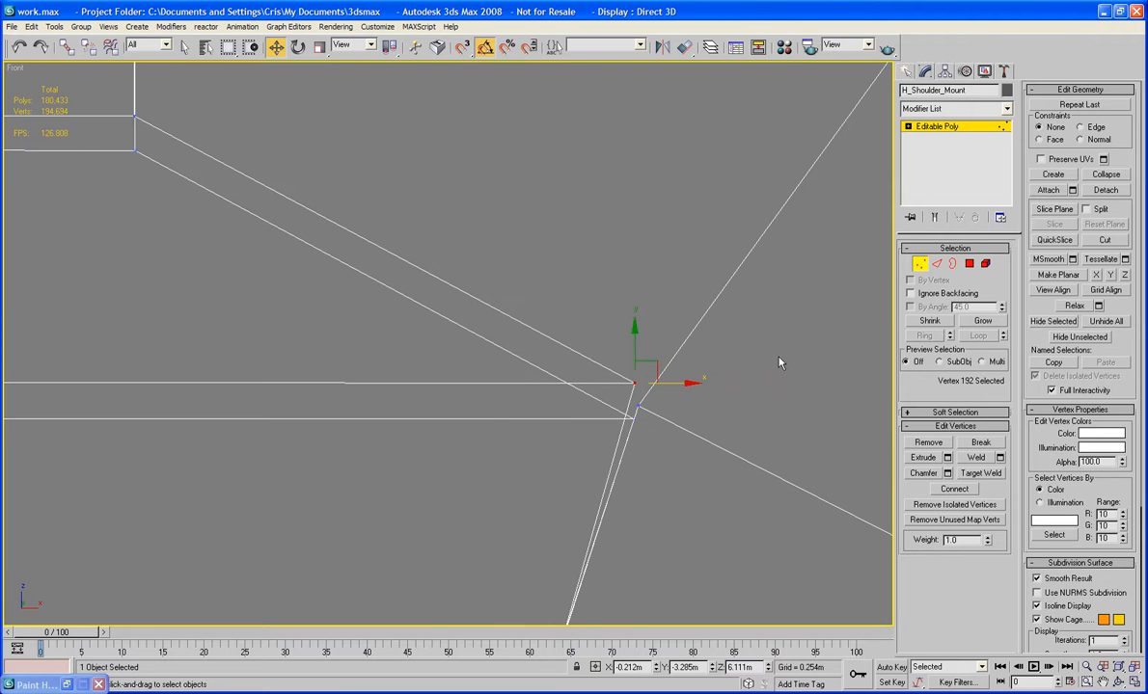
# Examine the junction between the mount border and the disc's rim corner up close in a shaded perspective view.
pyautogui.press('p')
pyautogui.press('z')
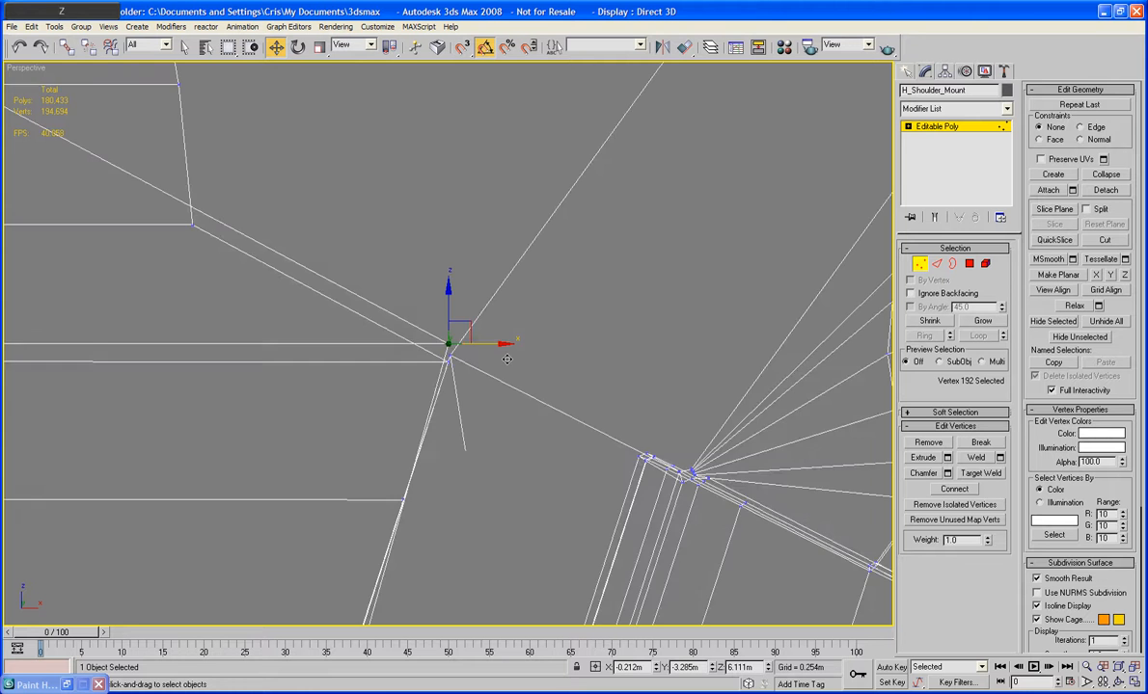
pyautogui.press('F3')
pyautogui.keyDown('alt'); pyautogui.moveTo(473, 363); pyautogui.dragTo(517, 332, button='middle'); pyautogui.keyUp('alt')
pyautogui.scroll(5, 503, 326)
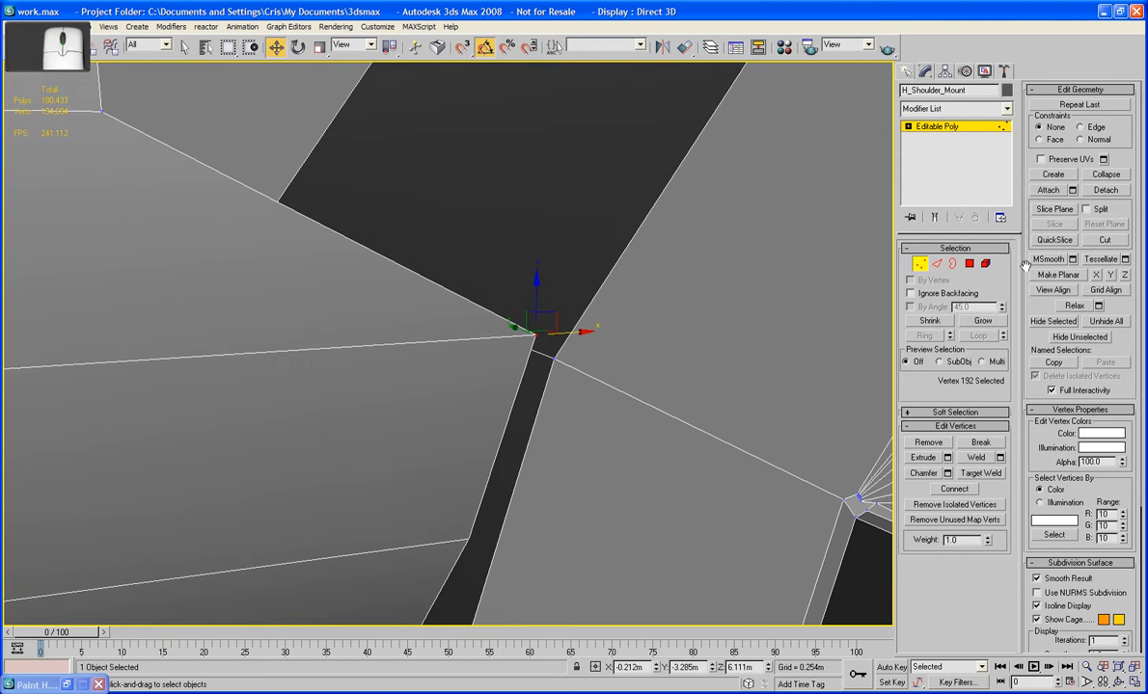
# Cut new edges along both sides of the side cylinder, running from its corner at the ring toward the outer rim.
pyautogui.click(1104, 242)
pyautogui.click(530, 355)
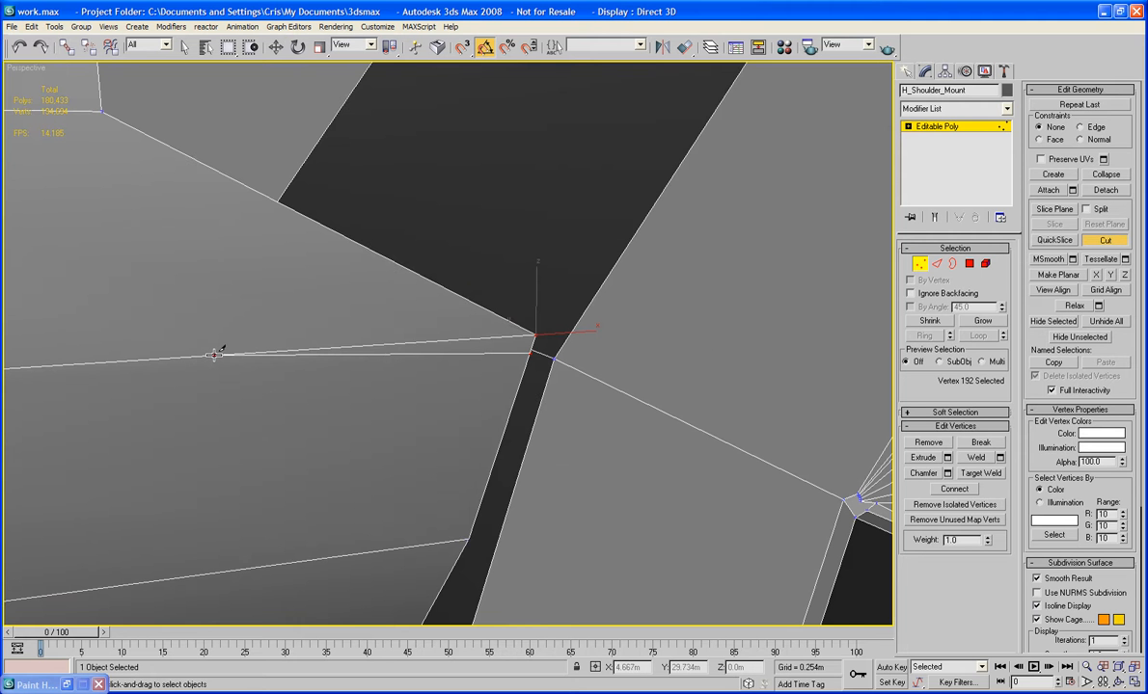
pyautogui.keyDown('alt'); pyautogui.moveTo(220, 351); pyautogui.dragTo(410, 301, button='middle'); pyautogui.keyUp('alt')
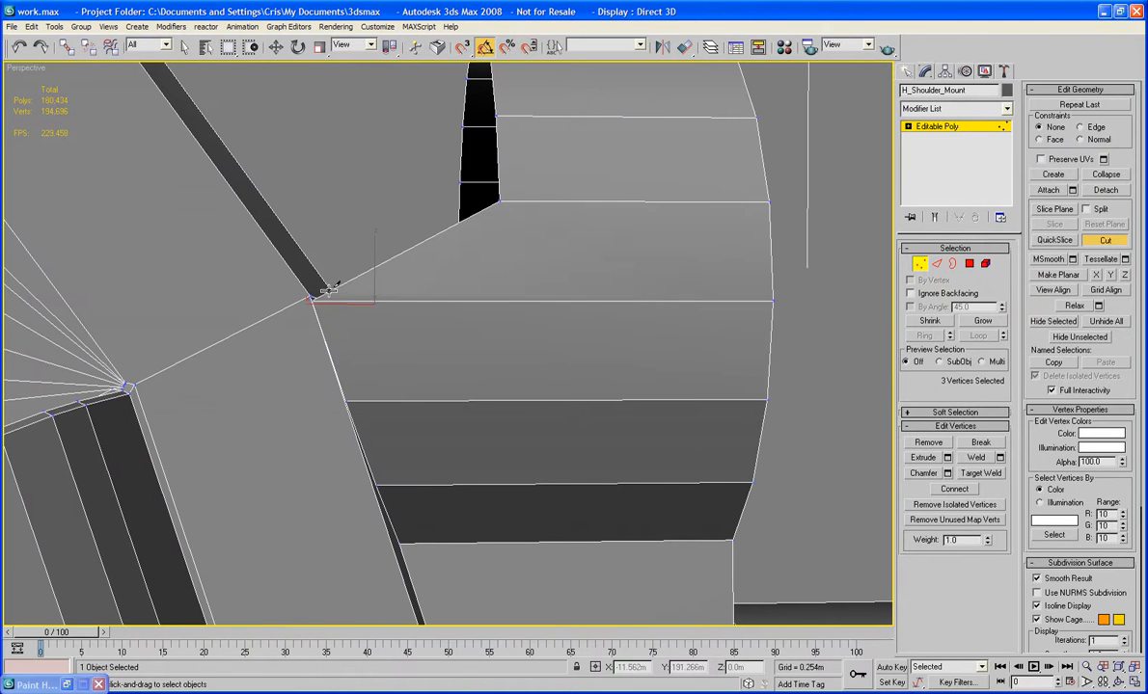
pyautogui.click(771, 298)
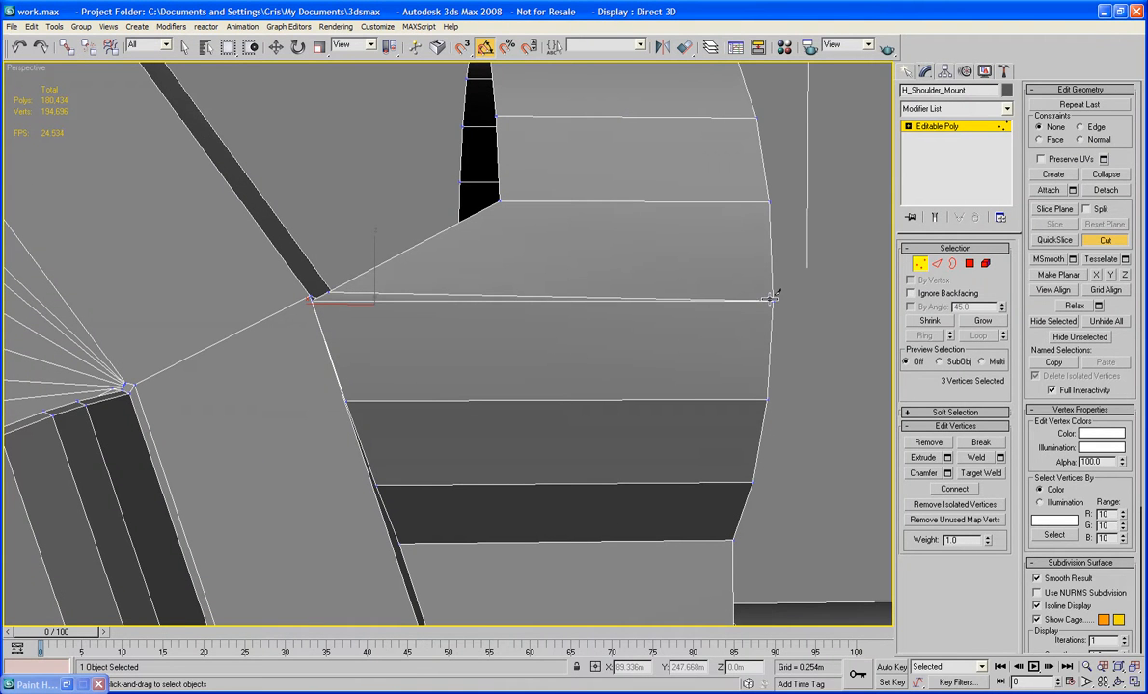
pyautogui.keyDown('alt'); pyautogui.moveTo(784, 307); pyautogui.dragTo(581, 313, button='middle'); pyautogui.keyUp('alt')
# Target-weld the stray vertex at the end of the short cut to the cylinder's outer rim vertex.
pyautogui.click(974, 474)
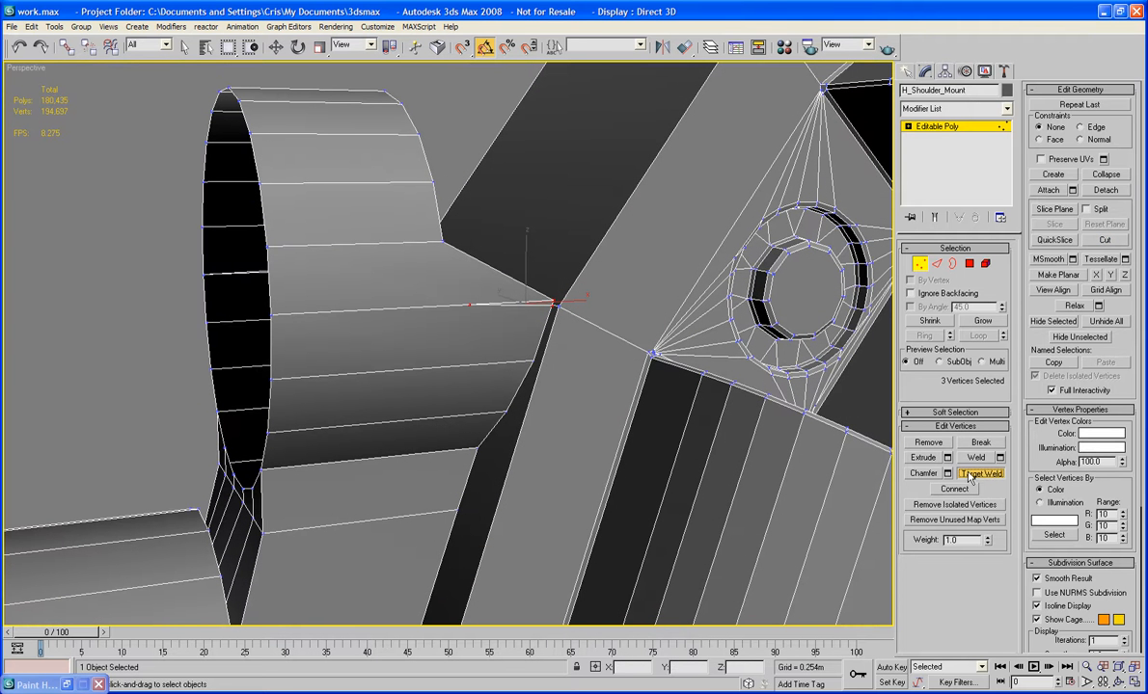
pyautogui.click(469, 304)
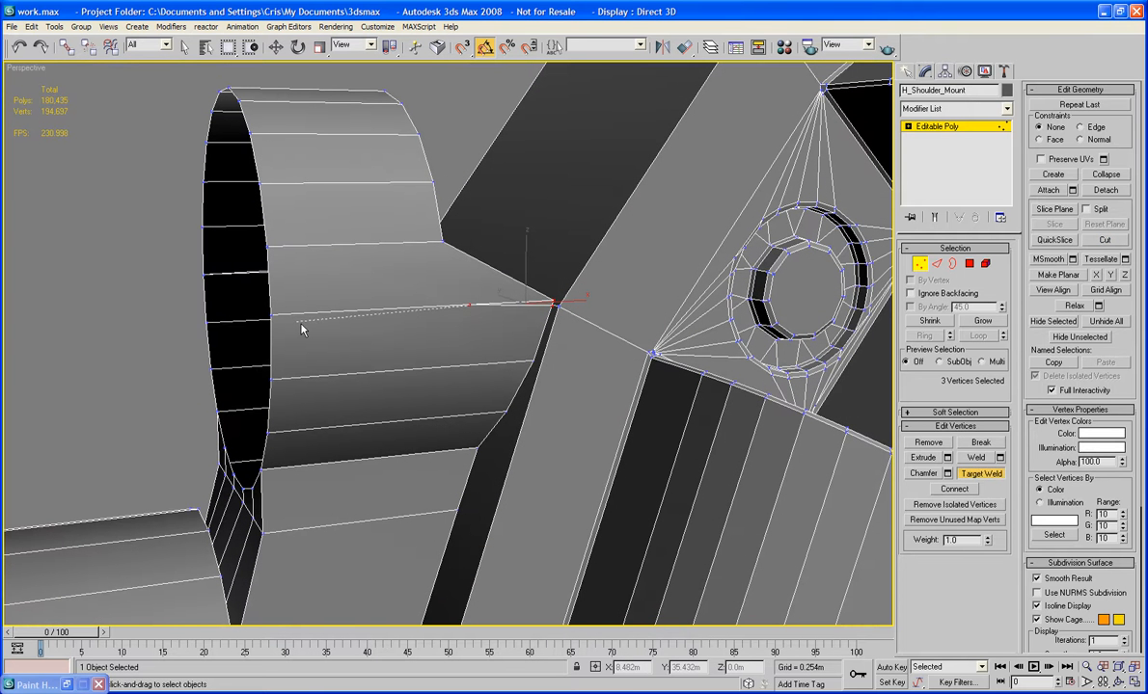
pyautogui.click(271, 315)
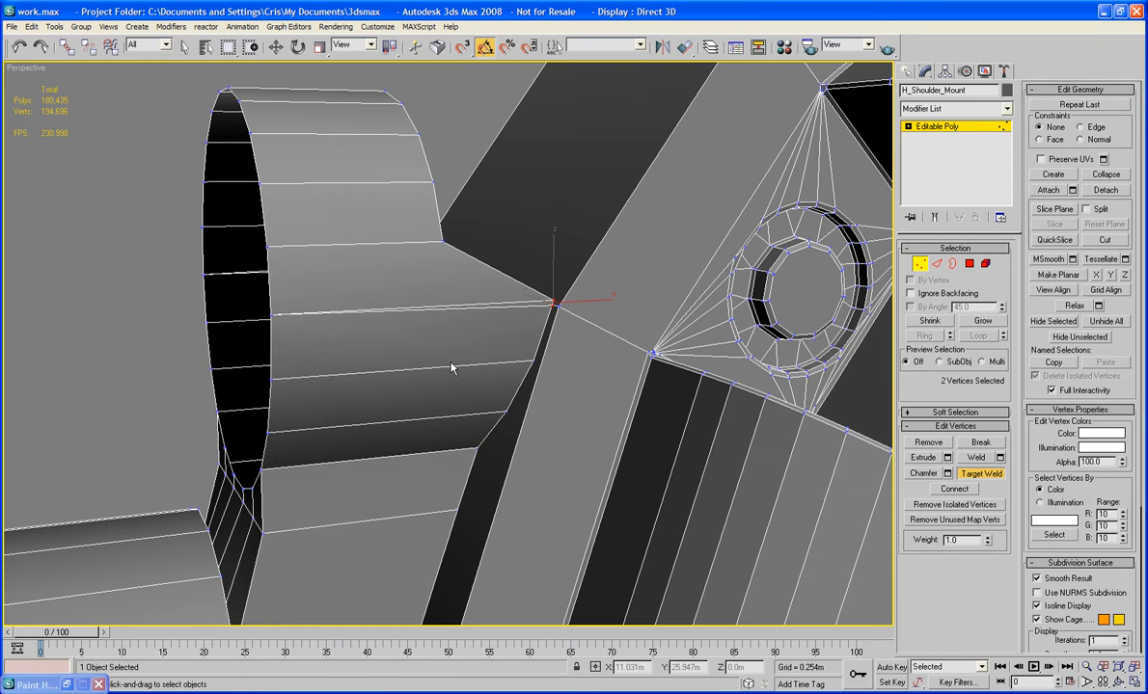
# In the front view, move the new cut vertex at the cylinder's inner corner horizontally toward the ring's outer corner.
pyautogui.press('f')
pyautogui.press('z')
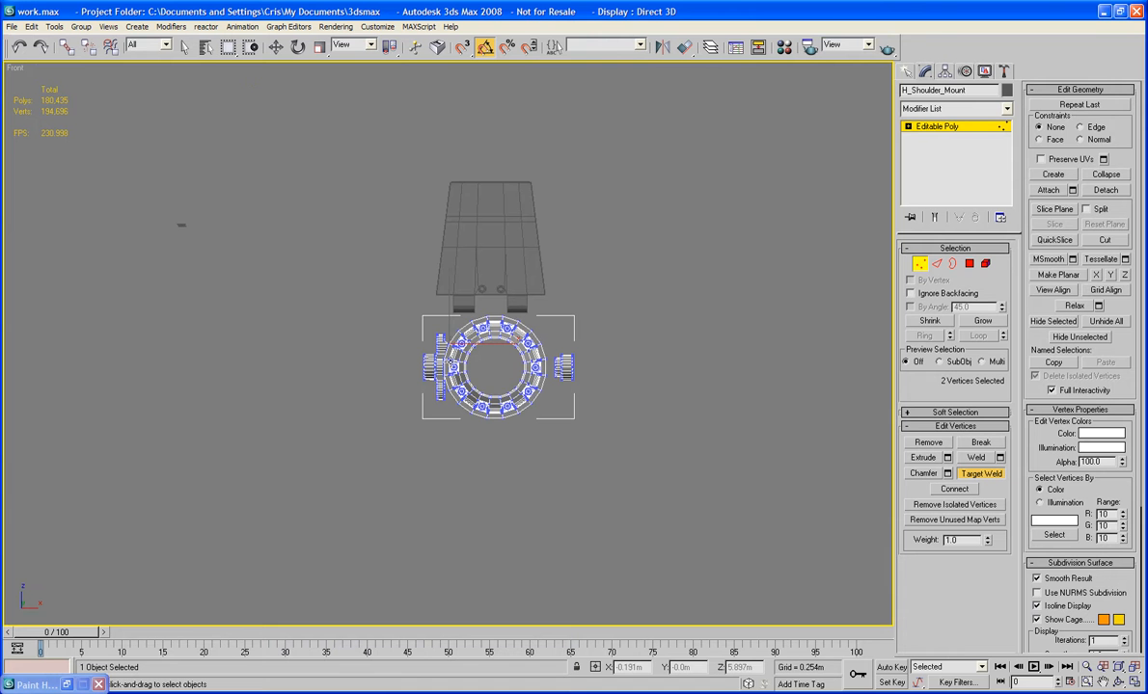
pyautogui.moveTo(570, 473); pyautogui.dragTo(612, 481, button='middle')
pyautogui.scroll(5, 612, 481)
pyautogui.moveTo(681, 457); pyautogui.dragTo(596, 453, button='middle')
pyautogui.scroll(8, 497, 405)
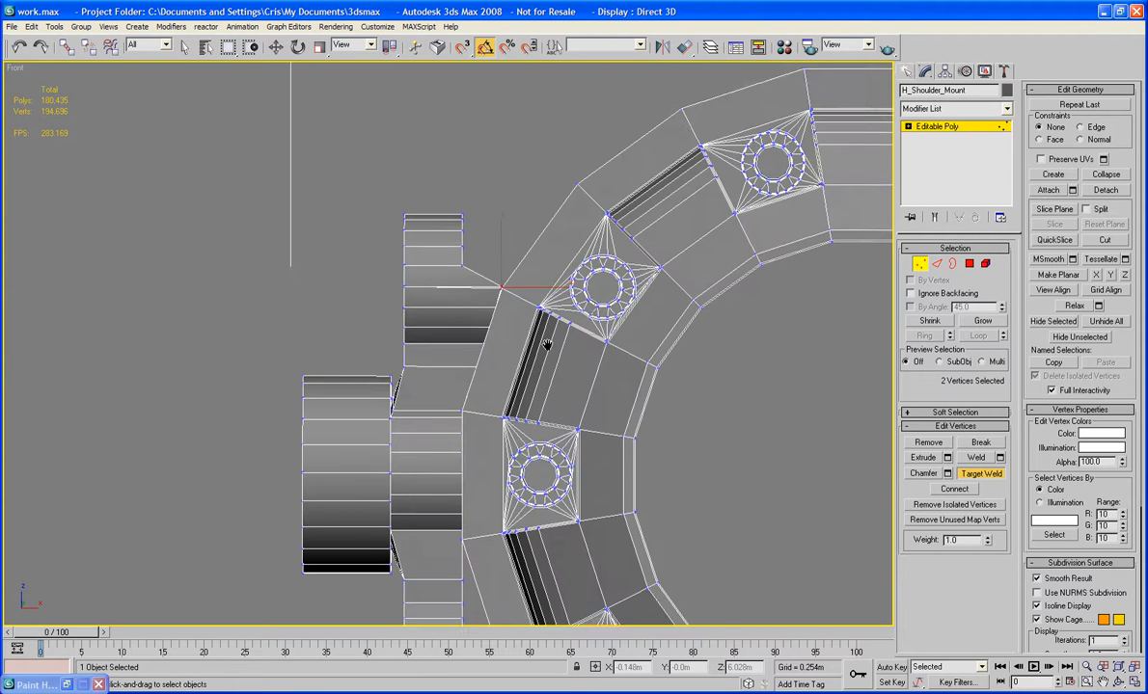
pyautogui.moveTo(478, 311); pyautogui.dragTo(465, 433, button='middle')
pyautogui.scroll(5, 465, 430)
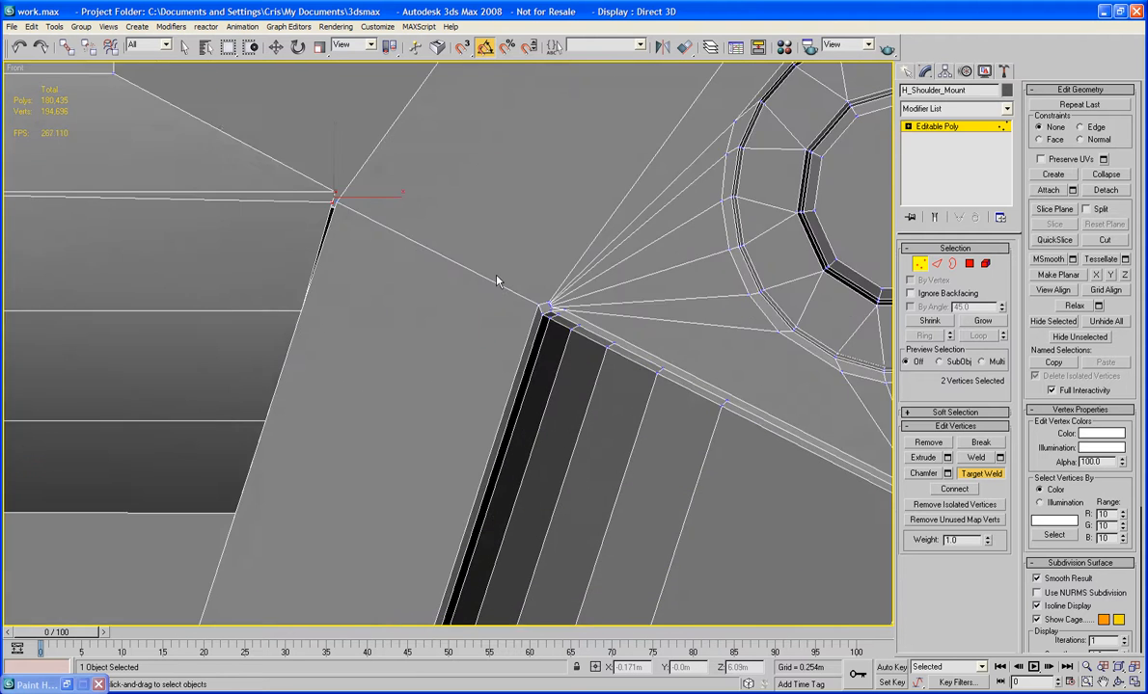
pyautogui.moveTo(497, 279); pyautogui.dragTo(538, 411, button='middle')
pyautogui.scroll(3, 540, 411)
pyautogui.moveTo(397, 353); pyautogui.dragTo(553, 330, button='middle')
pyautogui.scroll(2, 481, 384)
pyautogui.scroll(1, 498, 365)
pyautogui.scroll(-2, 553, 331)
pyautogui.scroll(-1, 553, 336)
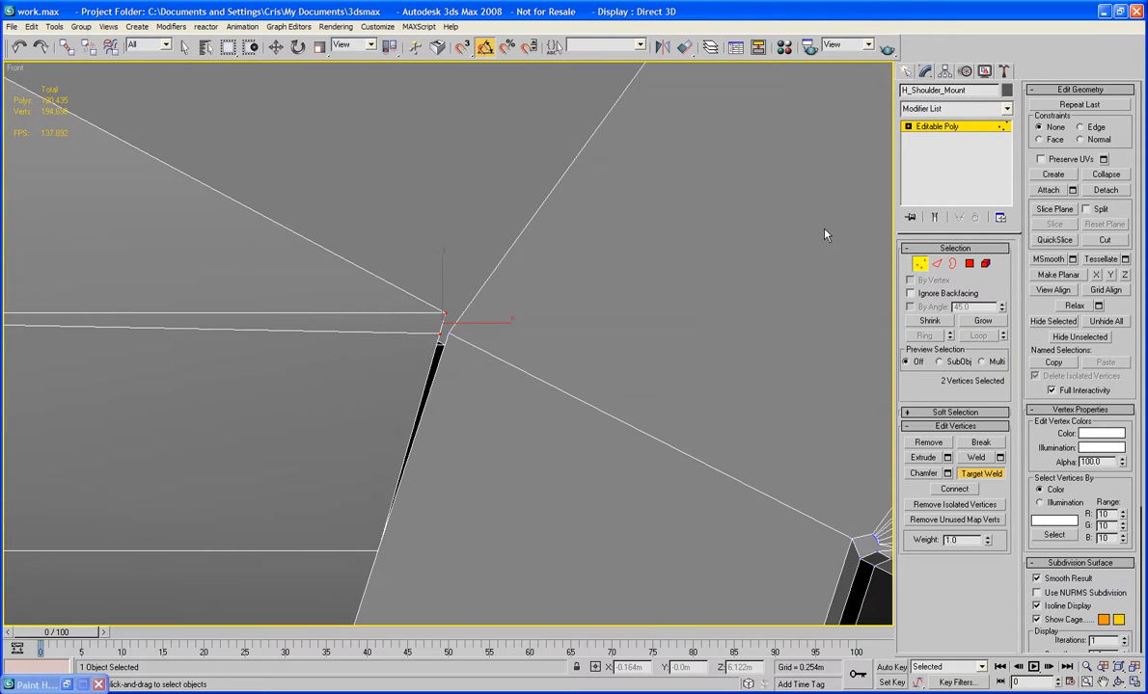
pyautogui.press('w')
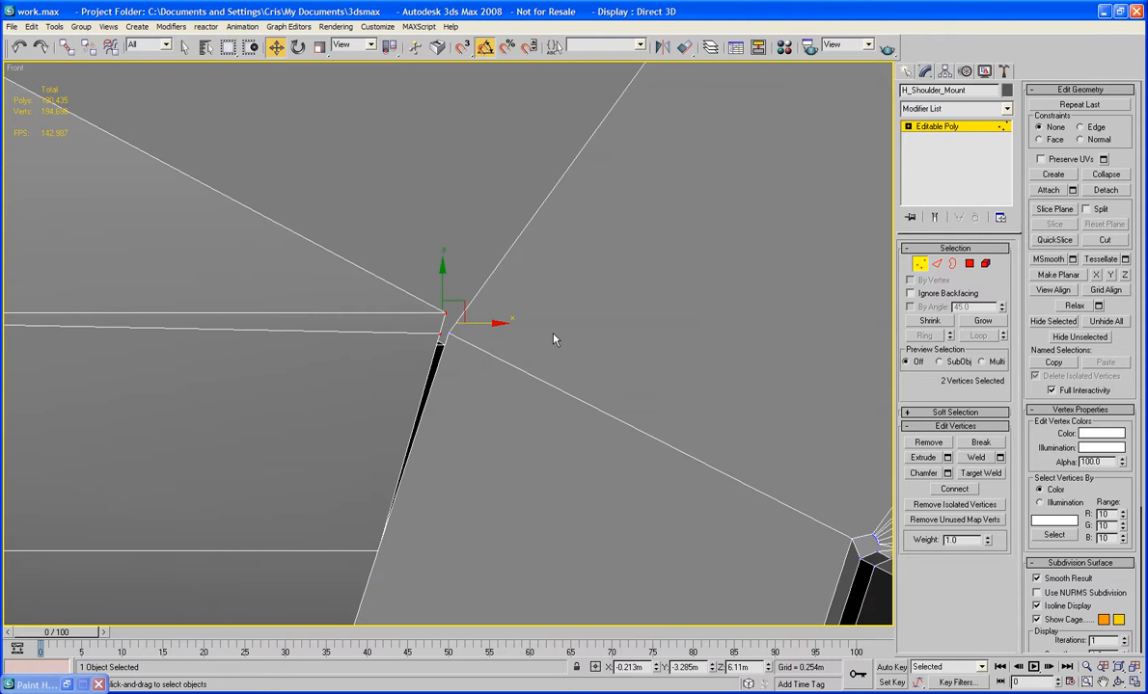
pyautogui.moveTo(439, 337); pyautogui.dragTo(487, 334)
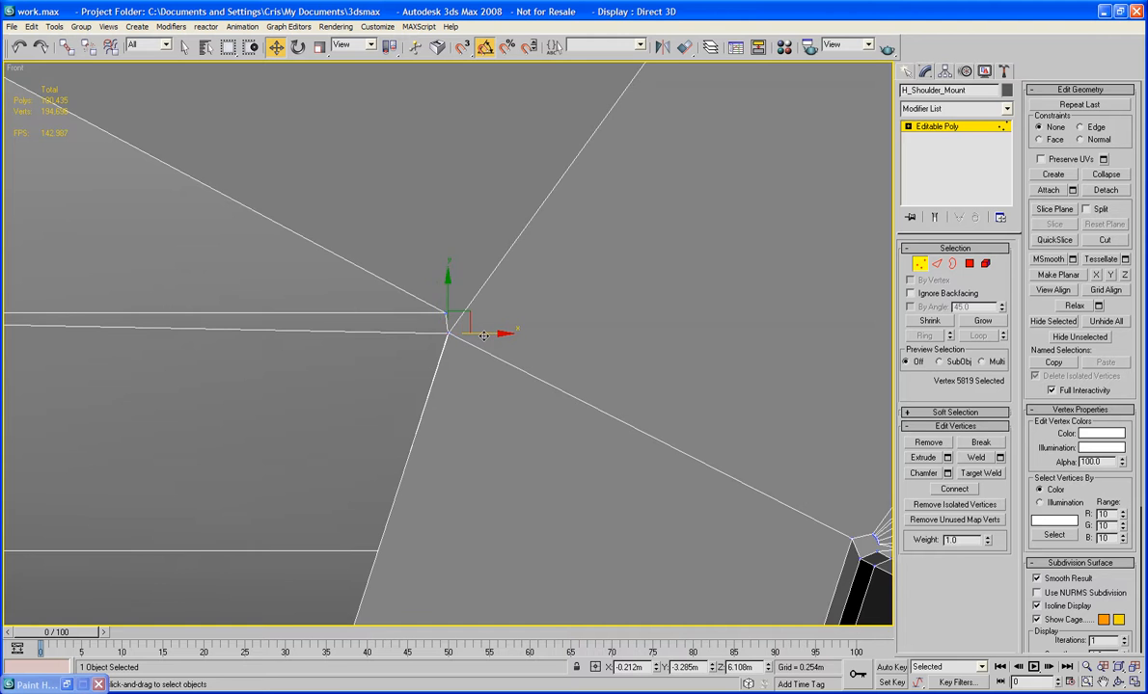
# Refine the cut vertex's position so it coincides exactly with the ring's outer corner.
pyautogui.scroll(2, 559, 300)
pyautogui.moveTo(558, 300); pyautogui.dragTo(531, 382, button='middle')
pyautogui.scroll(4, 531, 382)
pyautogui.moveTo(446, 418); pyautogui.dragTo(567, 145, button='middle')
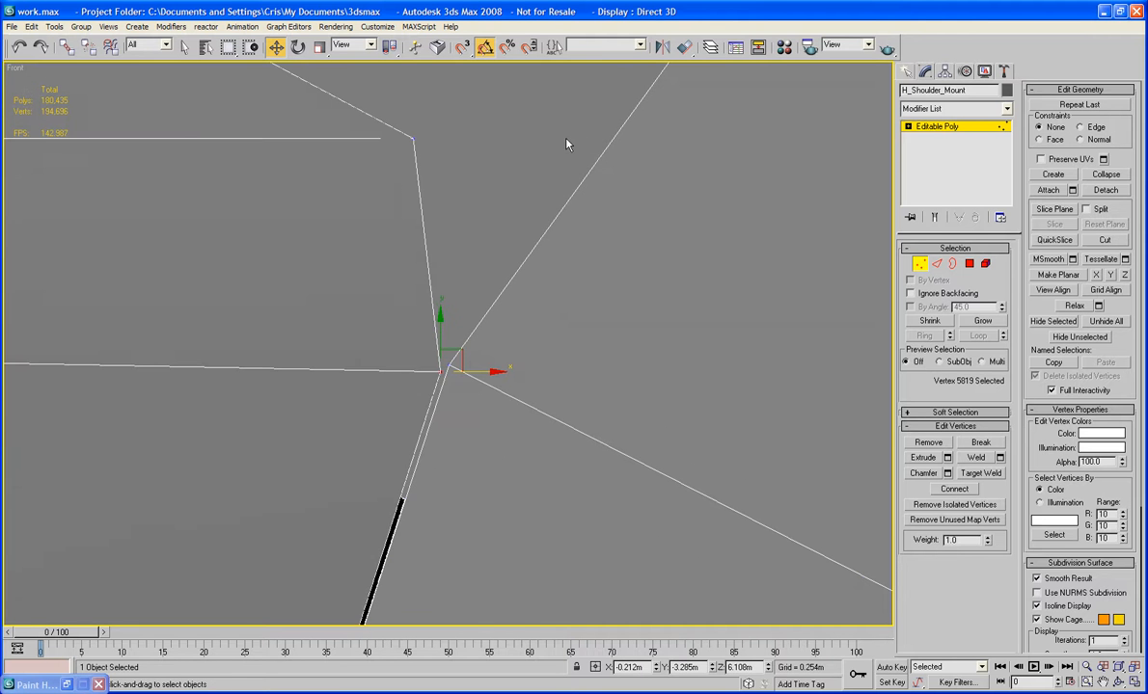
pyautogui.moveTo(554, 284); pyautogui.dragTo(584, 215, button='middle')
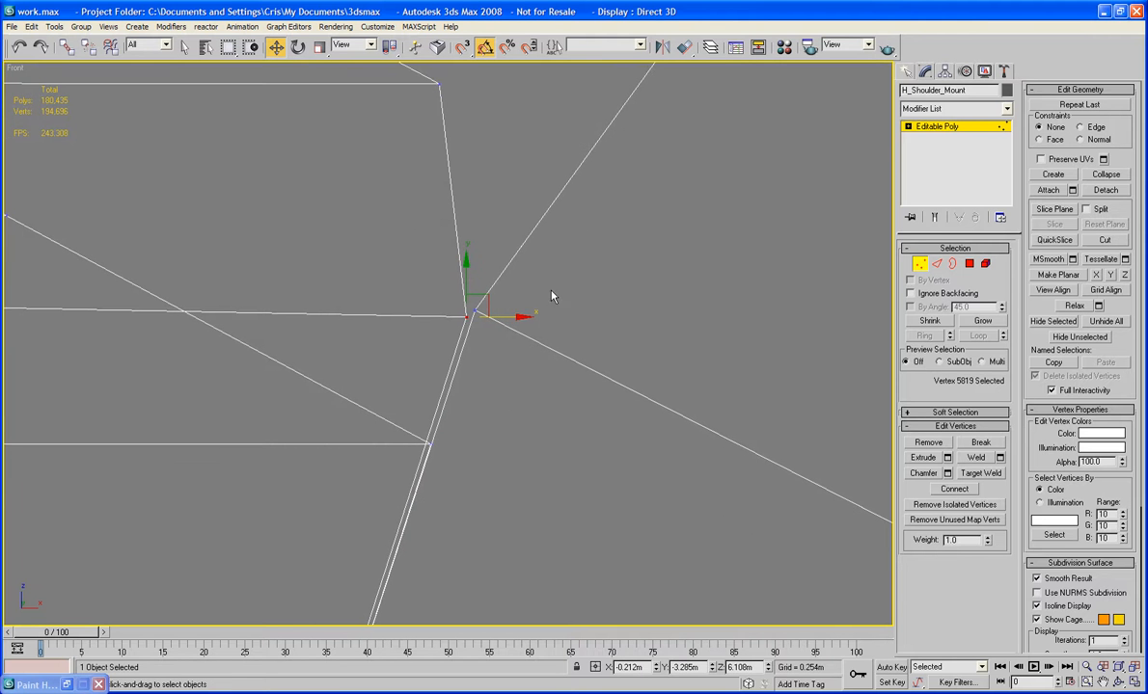
pyautogui.moveTo(491, 301); pyautogui.dragTo(499, 291)
pyautogui.scroll(-2, 501, 286)
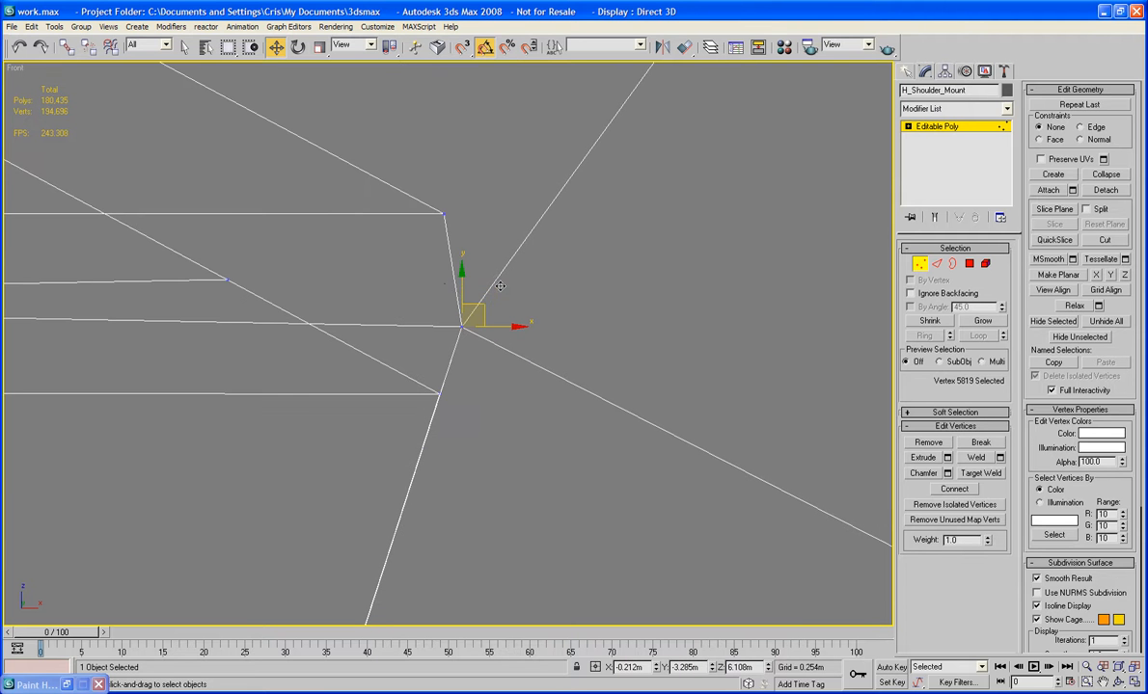
# Move the matching cut vertex on the cylinder's other side onto the same outer corner of the ring.
pyautogui.click(225, 279)
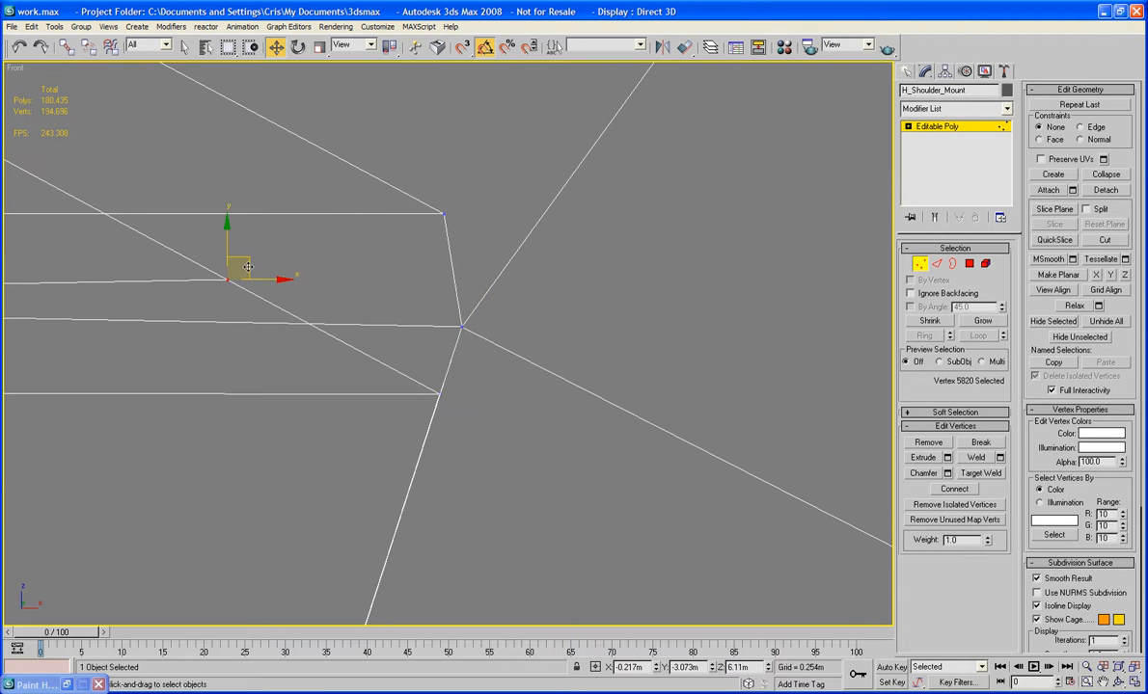
pyautogui.moveTo(247, 267); pyautogui.dragTo(482, 313)
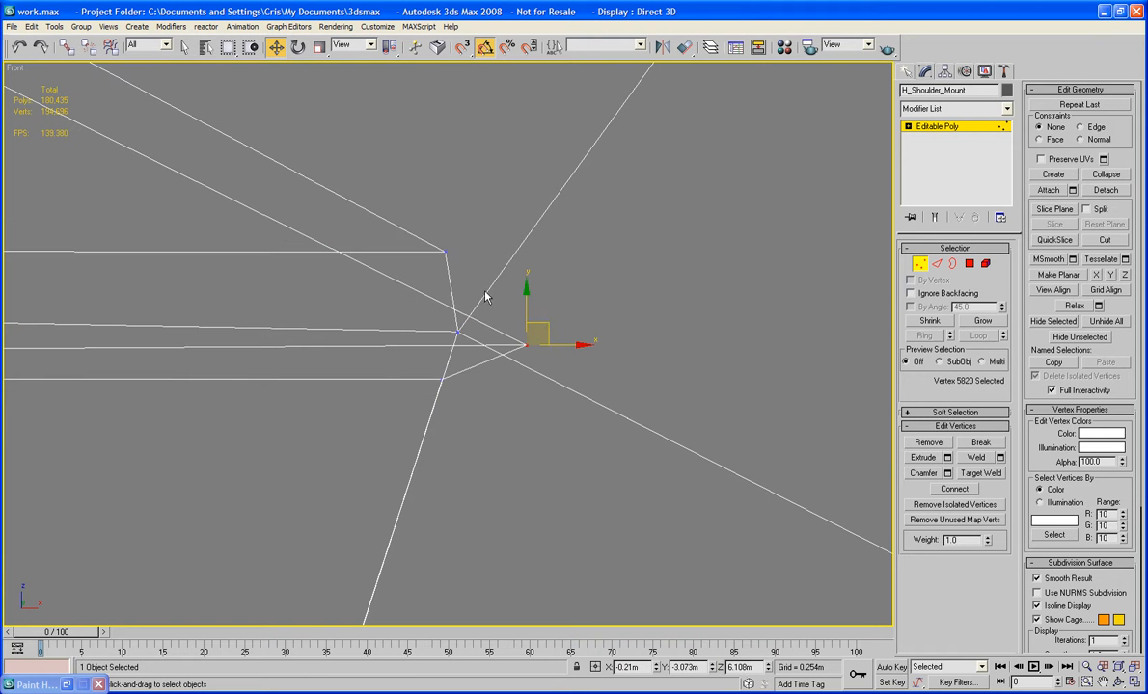
pyautogui.moveTo(546, 333); pyautogui.dragTo(480, 319)
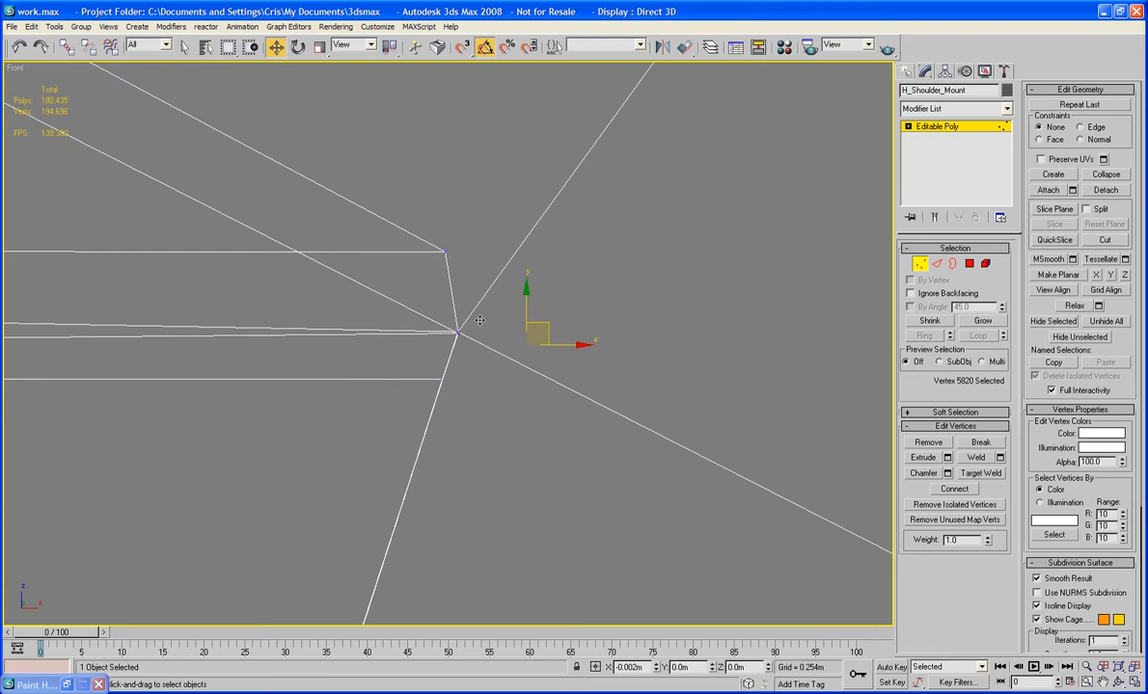
pyautogui.moveTo(531, 257); pyautogui.dragTo(375, 347, button='middle')
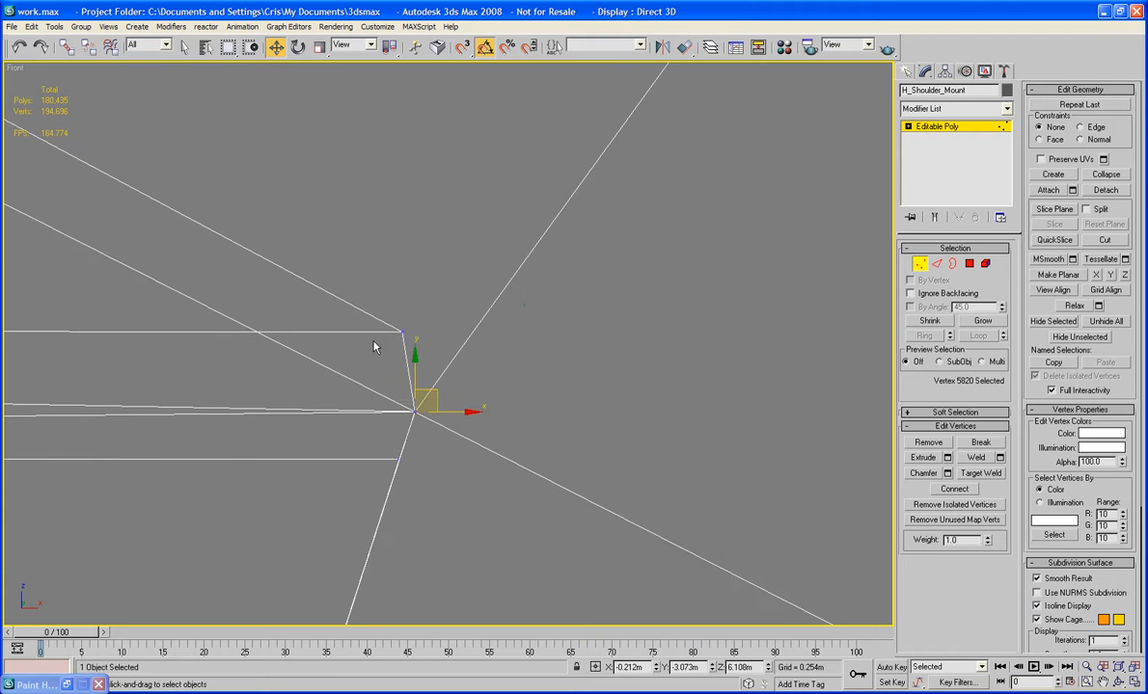
# Move the vertex just above the ring corner horizontally onto the ring's slanted outer edge.
pyautogui.click(399, 331)
pyautogui.moveTo(438, 334); pyautogui.dragTo(578, 337)
pyautogui.press('[')
# Move the ten upper end vertices of the cylinder horizontally until the lowest pair sits on the ring's slanted edge, deselecting each vertex once aligned.
pyautogui.scroll(-5, 579, 336)
pyautogui.moveTo(507, 285); pyautogui.dragTo(527, 397, button='middle')
pyautogui.scroll(-2, 526, 397)
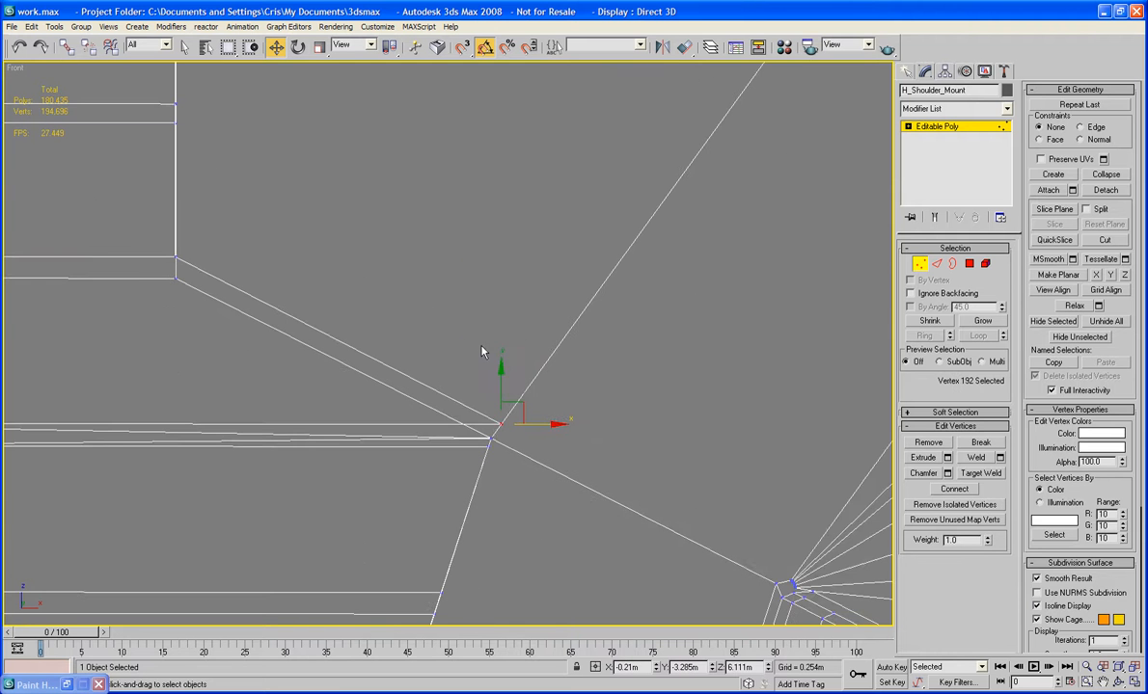
pyautogui.scroll(-1, 147, 223)
pyautogui.moveTo(147, 222); pyautogui.dragTo(322, 373, button='middle')
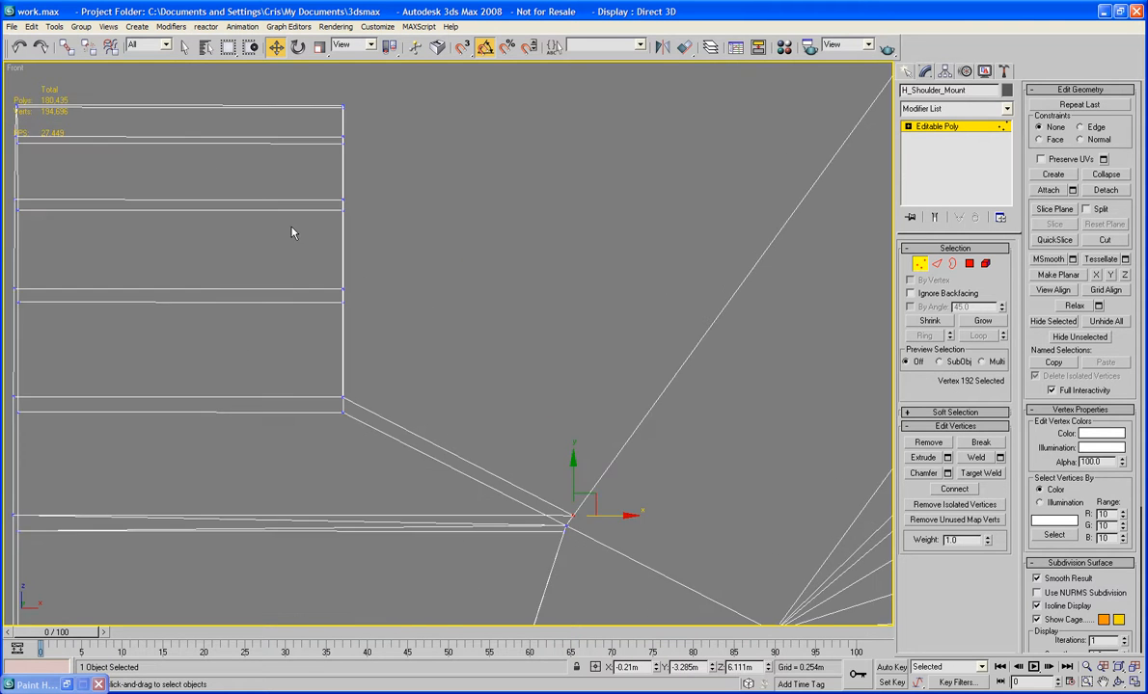
pyautogui.moveTo(301, 103); pyautogui.dragTo(376, 424)
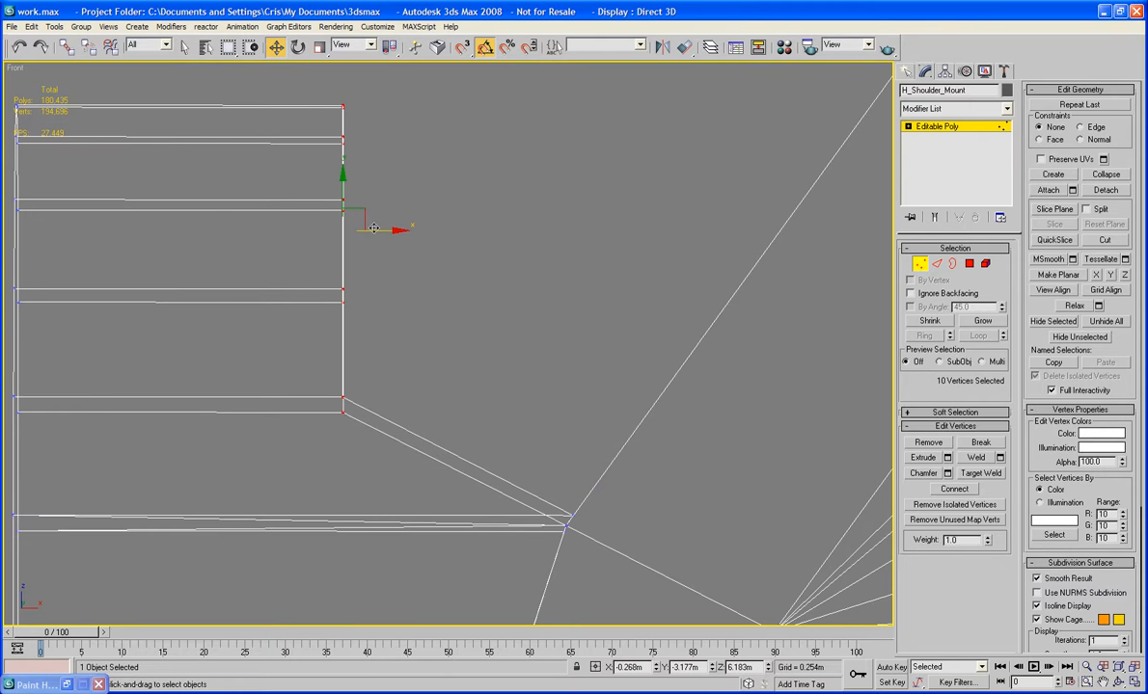
pyautogui.moveTo(380, 230); pyautogui.dragTo(687, 277)
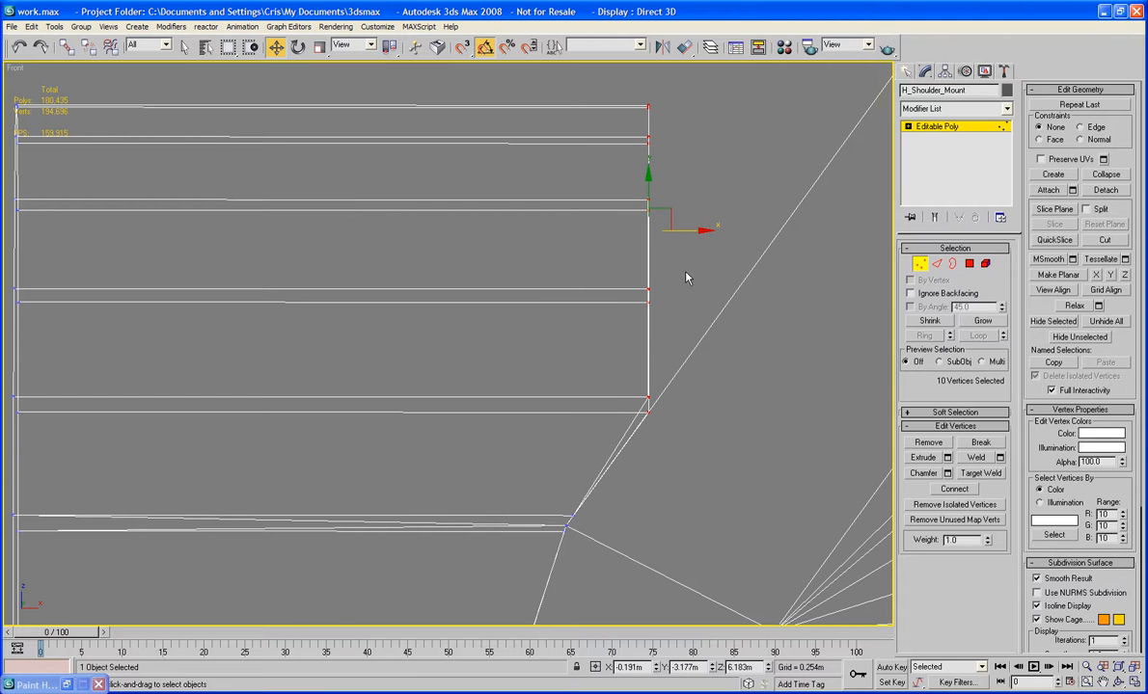
pyautogui.keyDown('alt'); pyautogui.click(645, 413); pyautogui.keyUp('alt')
pyautogui.moveTo(686, 213); pyautogui.dragTo(696, 214)
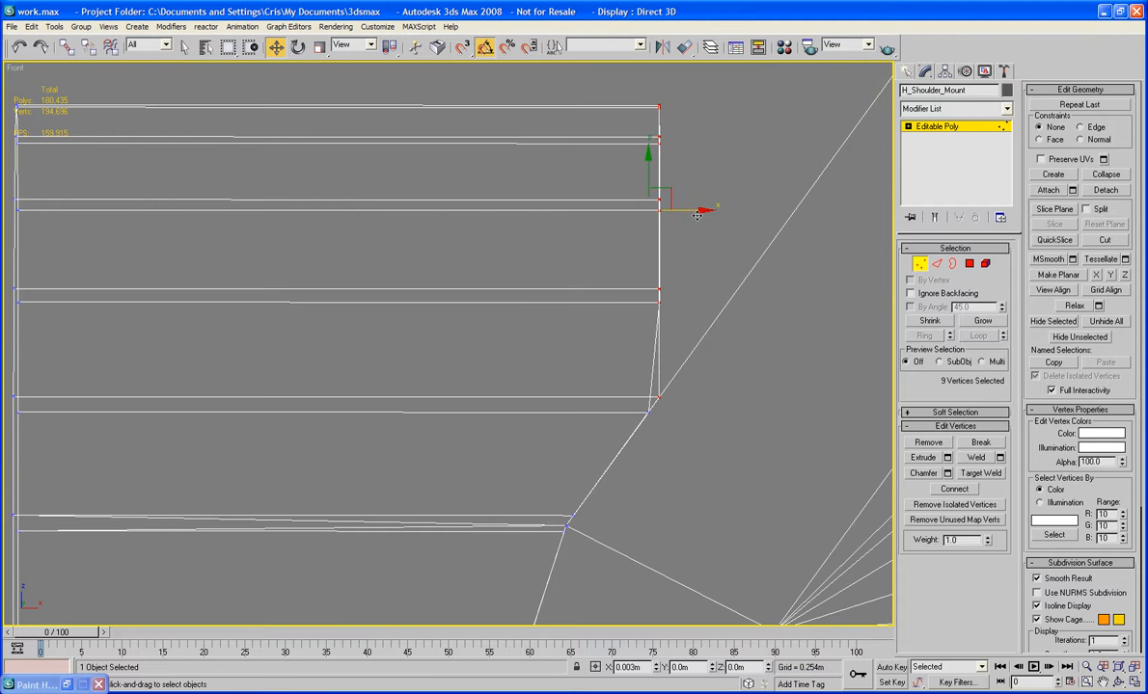
# Shift the remaining eight end vertices along X until the second-lowest pair meets the ring's slanted edge, then drop that pair from the selection.
pyautogui.keyDown('alt'); pyautogui.click(660, 397); pyautogui.keyUp('alt')
pyautogui.moveTo(800, 273); pyautogui.dragTo(526, 294, button='middle')
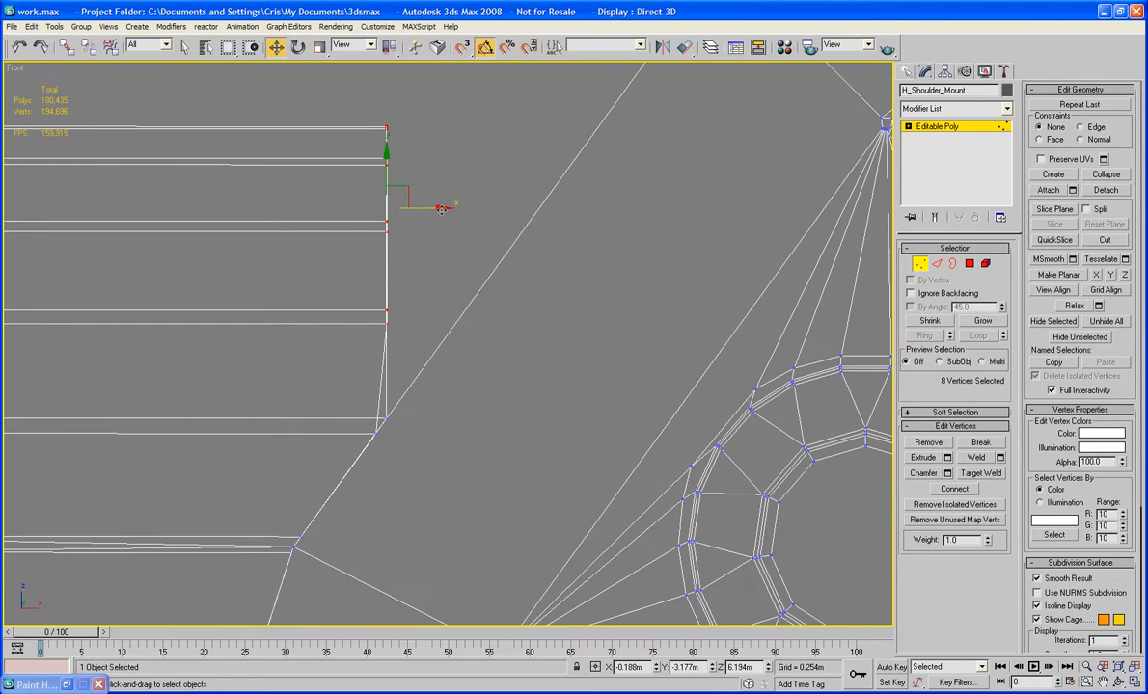
pyautogui.moveTo(440, 208); pyautogui.dragTo(506, 197)
pyautogui.keyDown('alt'); pyautogui.click(454, 321); pyautogui.keyUp('alt')
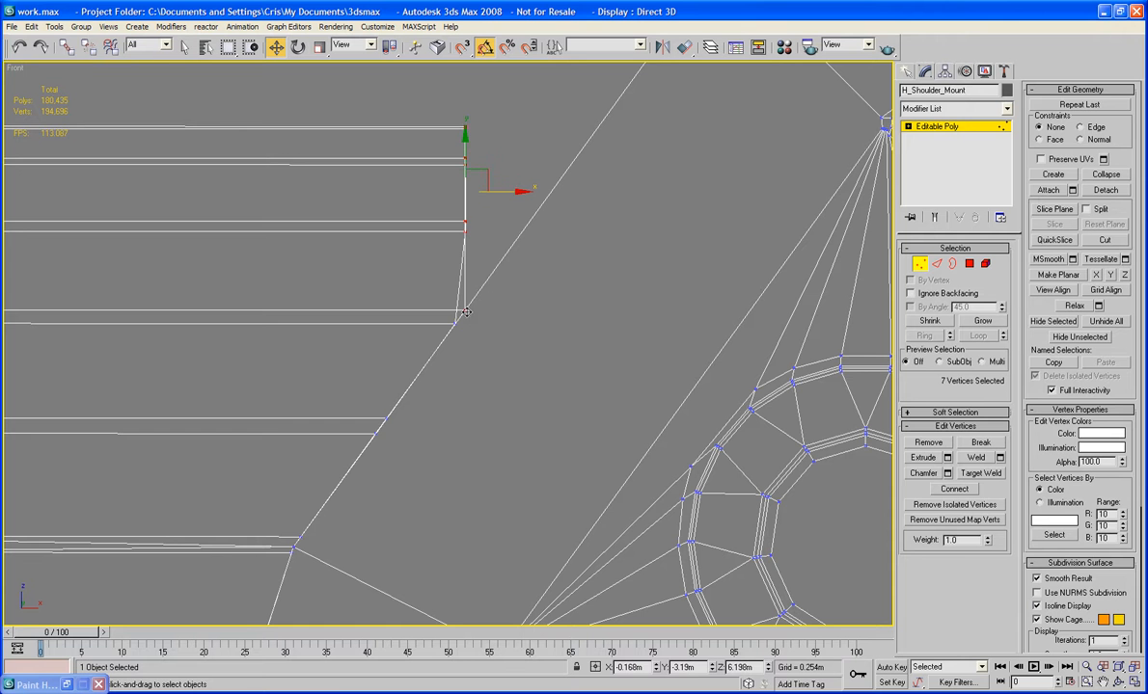
pyautogui.keyDown('ctrl'); pyautogui.click(466, 311); pyautogui.keyUp('ctrl')
# Move the six remaining end vertices along X to seat the middle pair on the slanted edge, then deselect that pair.
pyautogui.keyDown('ctrl'); pyautogui.moveTo(520, 272); pyautogui.dragTo(433, 293, button='middle'); pyautogui.keyUp('ctrl')
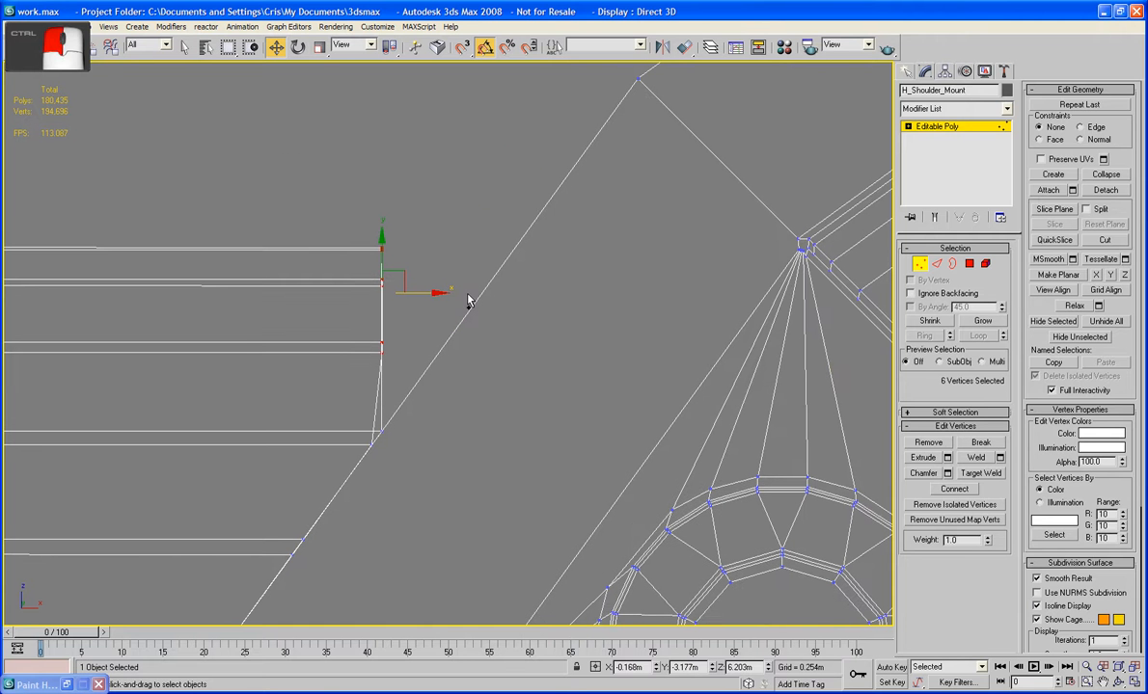
pyautogui.moveTo(443, 293); pyautogui.dragTo(500, 302)
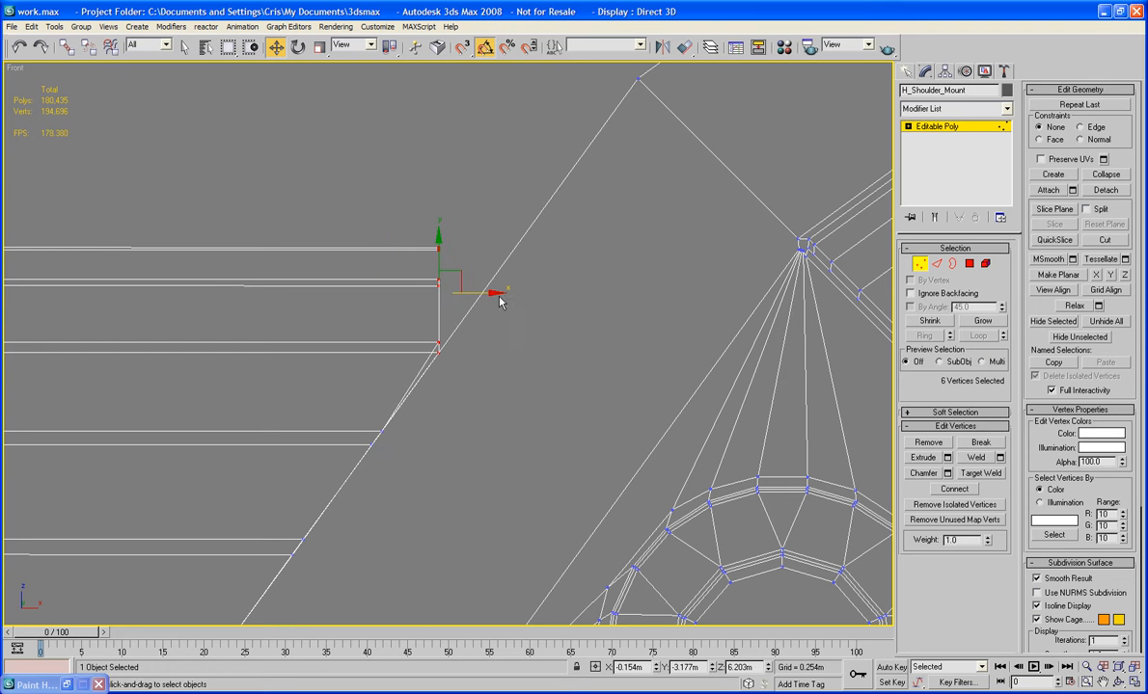
pyautogui.keyDown('alt'); pyautogui.click(439, 355); pyautogui.keyUp('alt')
pyautogui.moveTo(475, 283); pyautogui.dragTo(533, 277)
pyautogui.keyDown('alt'); pyautogui.click(445, 343); pyautogui.keyUp('alt')
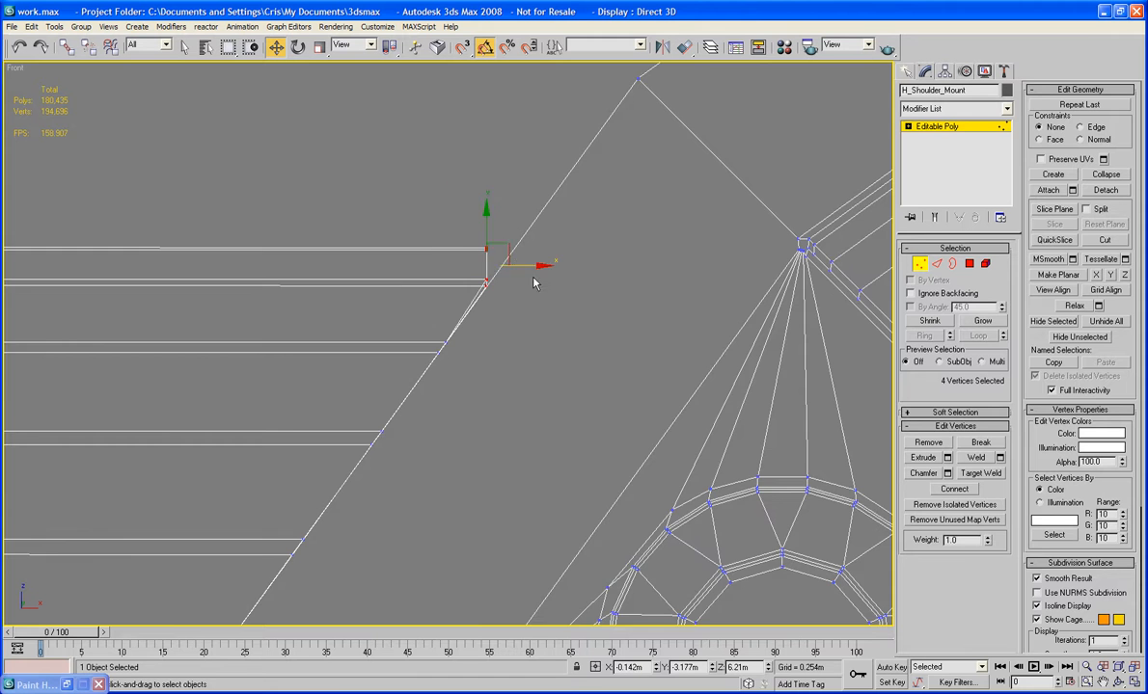
# Align the second-highest vertex pair with the ring's slanted edge along X and remove it from the selection.
pyautogui.moveTo(534, 277); pyautogui.dragTo(462, 252, button='middle')
pyautogui.scroll(4, 399, 396)
pyautogui.scroll(3, 462, 251)
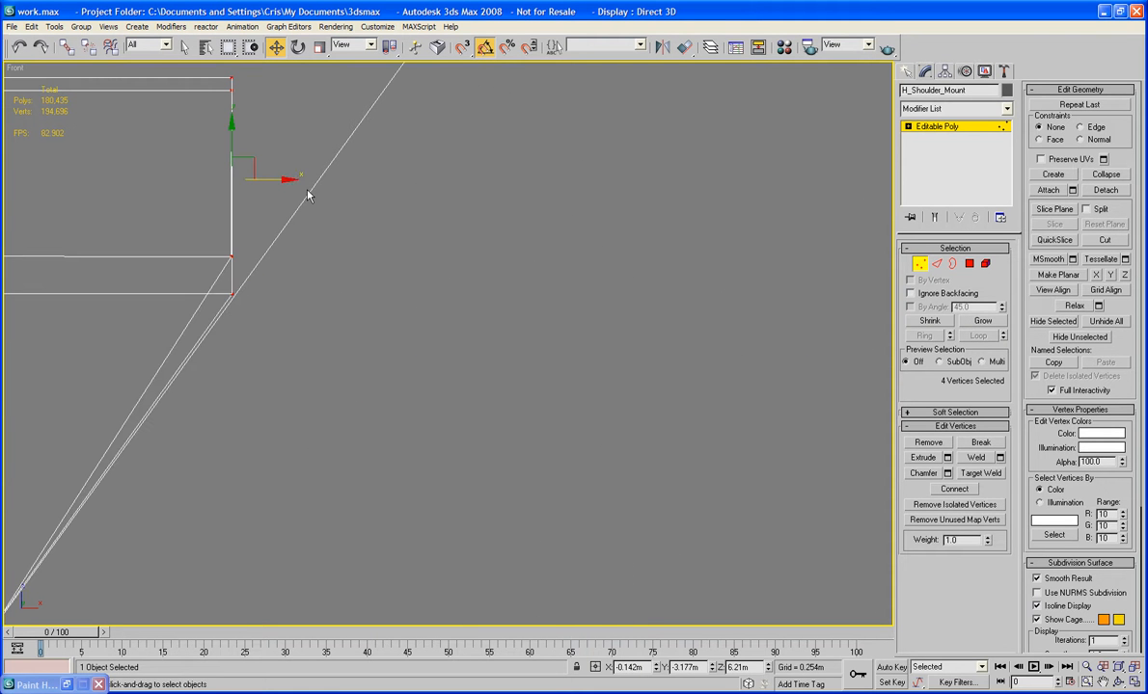
pyautogui.moveTo(289, 180); pyautogui.dragTo(320, 149)
pyautogui.keyDown('alt'); pyautogui.click(234, 293); pyautogui.keyUp('alt')
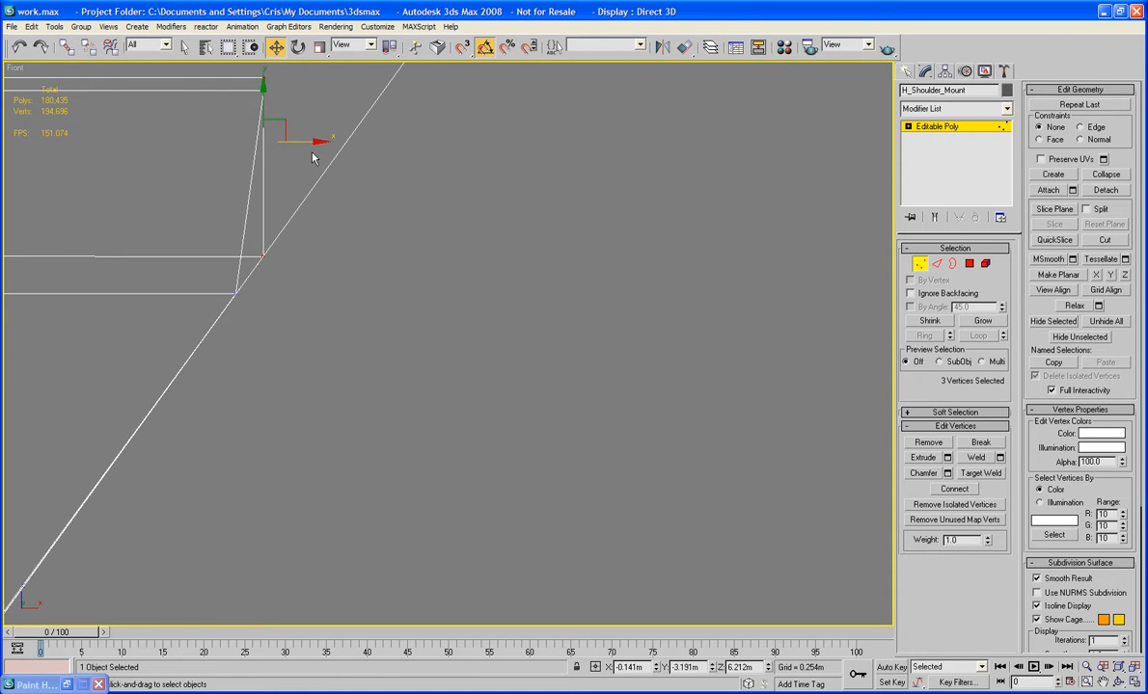
pyautogui.keyDown('alt'); pyautogui.click(263, 253); pyautogui.keyUp('alt')
# Move the topmost two end vertices of the cylinder horizontally onto the ring's slanted edge and clear the selection.
pyautogui.moveTo(338, 184); pyautogui.dragTo(333, 344, button='middle')
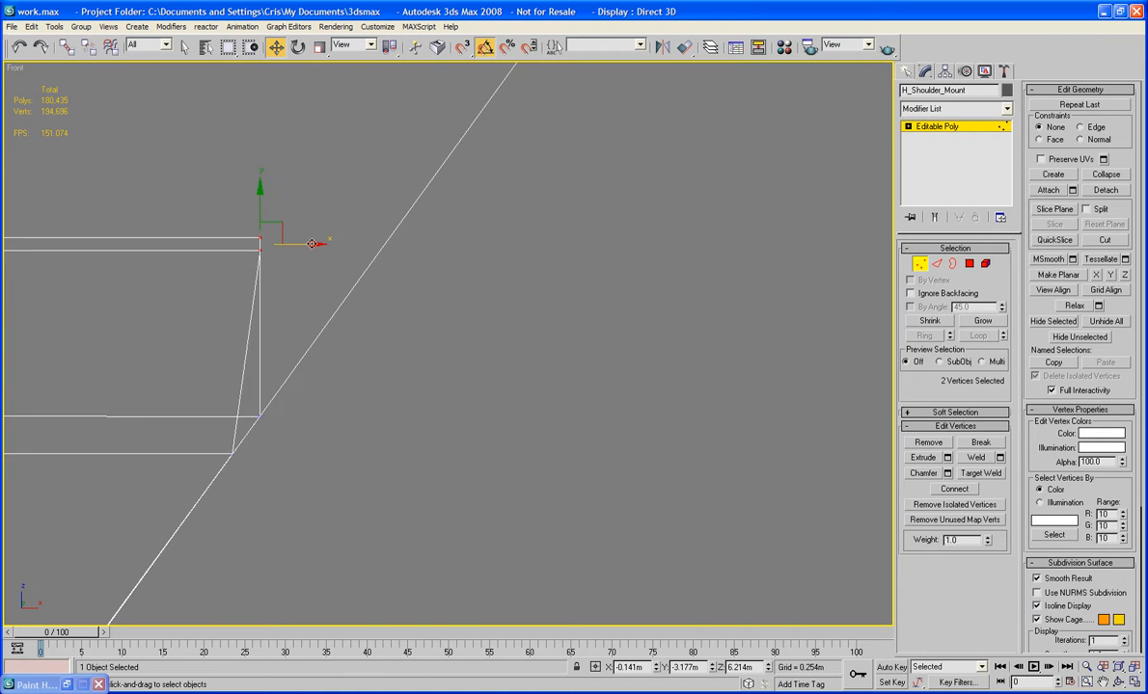
pyautogui.moveTo(311, 243); pyautogui.dragTo(426, 245)
pyautogui.keyDown('alt'); pyautogui.click(380, 253); pyautogui.keyUp('alt')
pyautogui.click(436, 257)
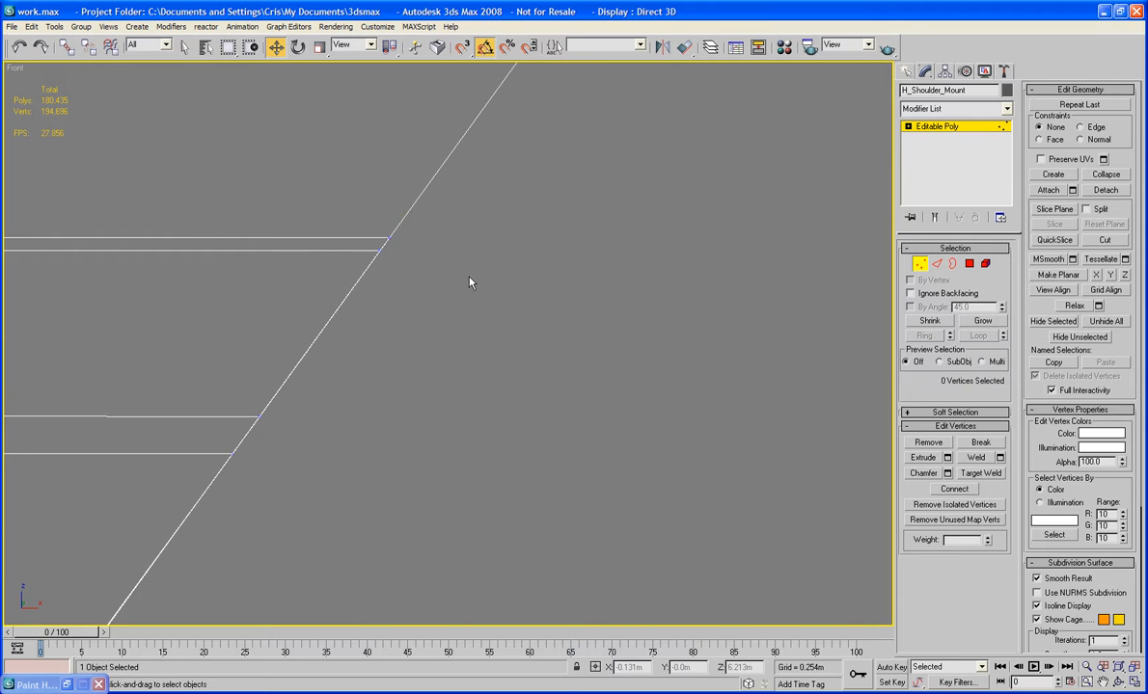
# Select the edges spanning the gap between the small side cylinder and the lower cylinder section, and connect them with new edges.
pyautogui.scroll(-5, 436, 256)
pyautogui.scroll(-2, 403, 441)
pyautogui.moveTo(403, 441); pyautogui.dragTo(430, 261, button='middle')
pyautogui.scroll(3, 441, 366)
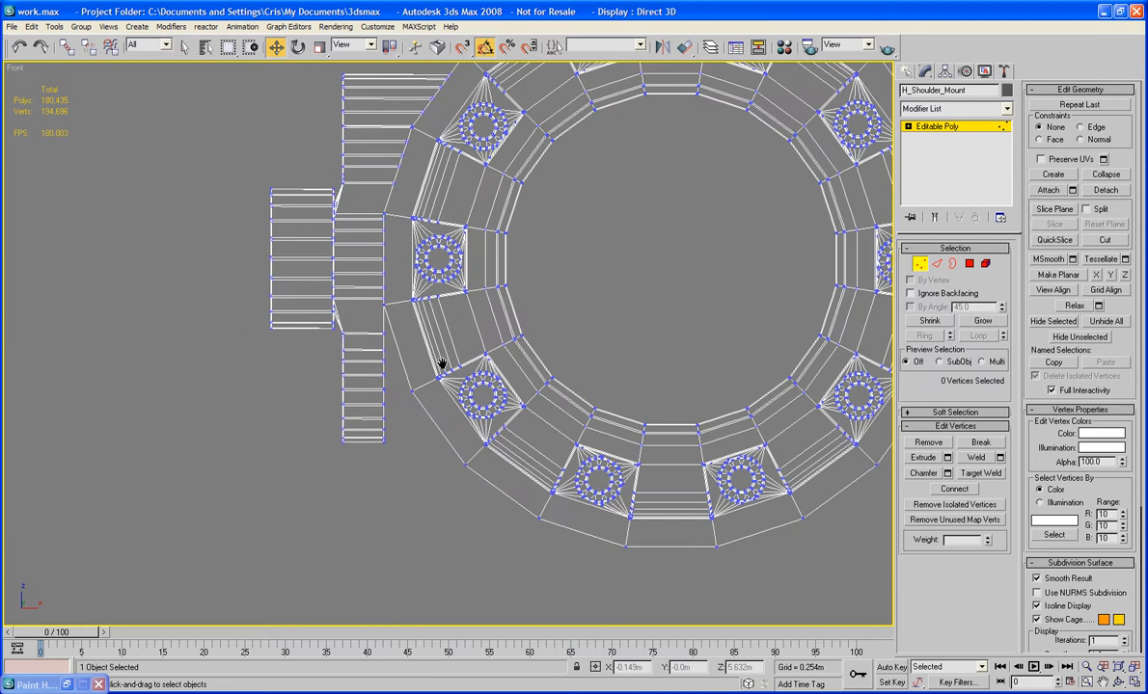
pyautogui.scroll(4, 442, 382)
pyautogui.moveTo(443, 383); pyautogui.dragTo(688, 405, button='middle')
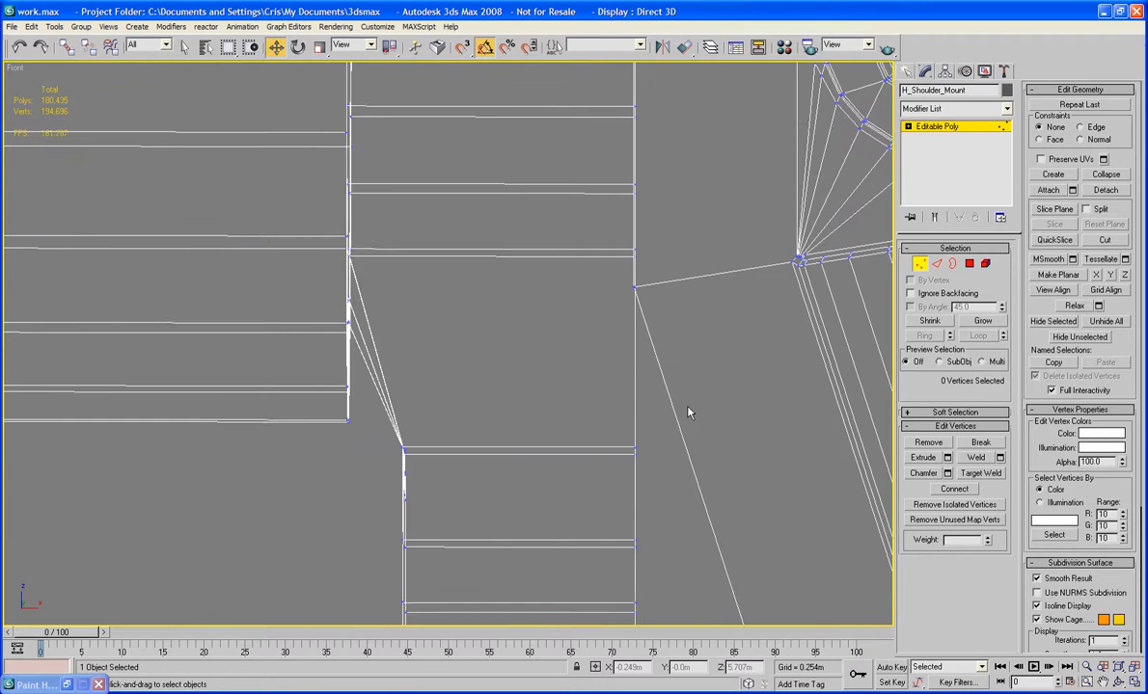
pyautogui.scroll(2, 687, 410)
pyautogui.press('2')
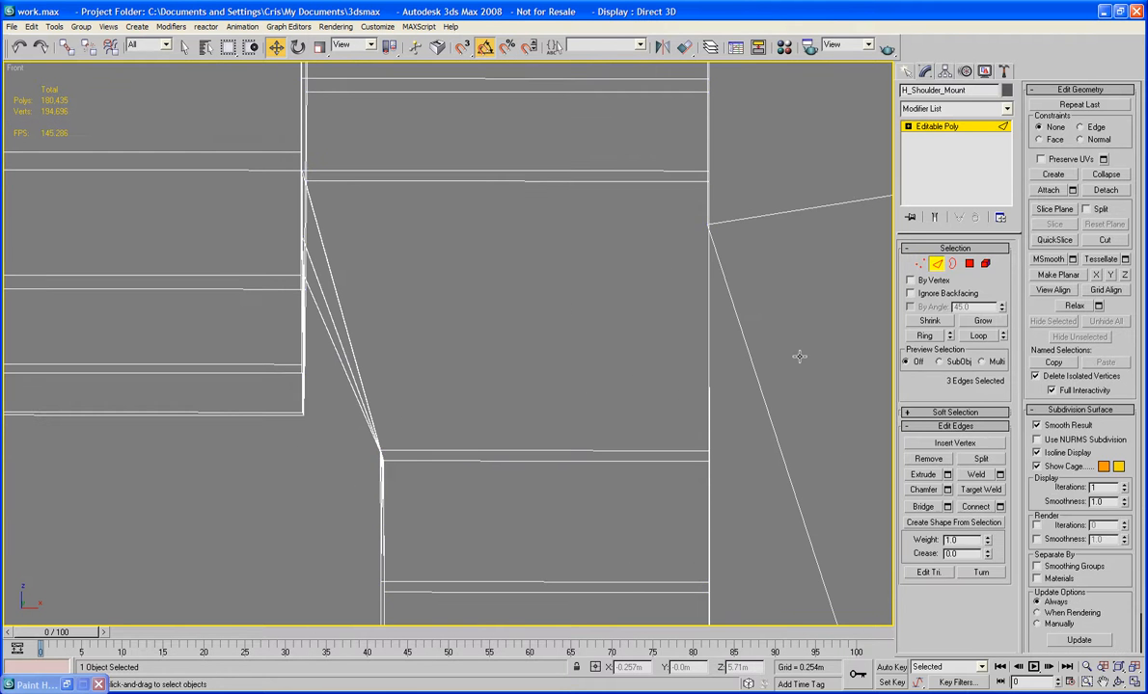
pyautogui.moveTo(732, 412); pyautogui.dragTo(312, 415)
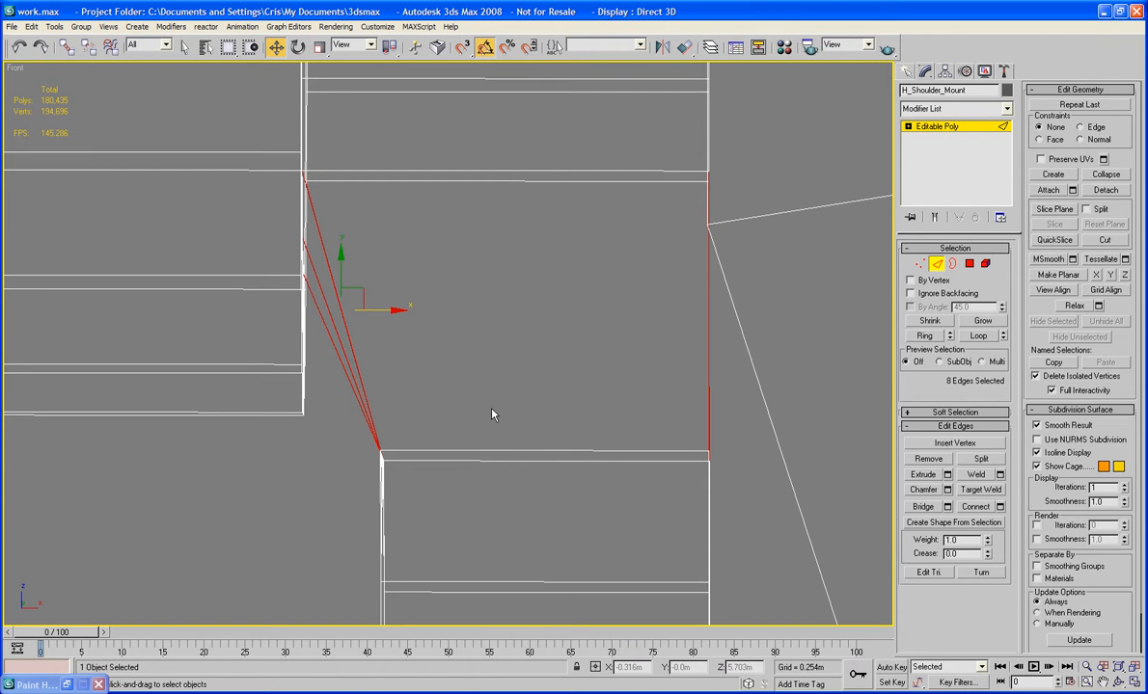
pyautogui.click(975, 507)
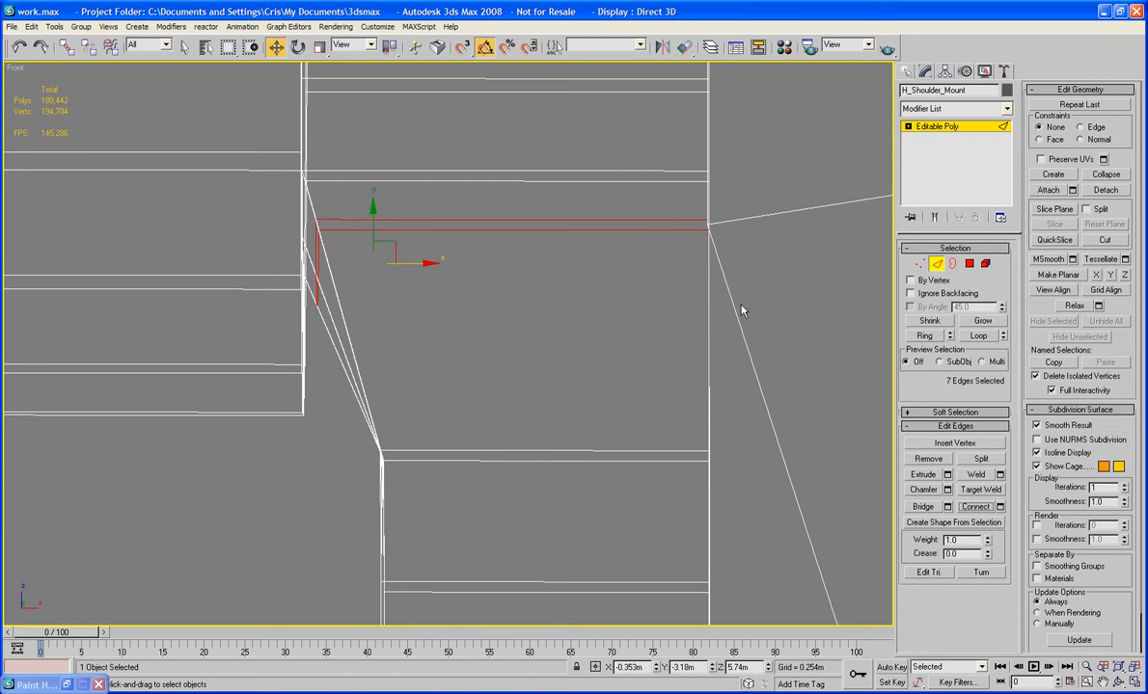
# Move the two new horizontal edges vertically, one at a time, to level them with the ring's corner vertex.
pyautogui.moveTo(740, 310); pyautogui.dragTo(606, 417, button='middle')
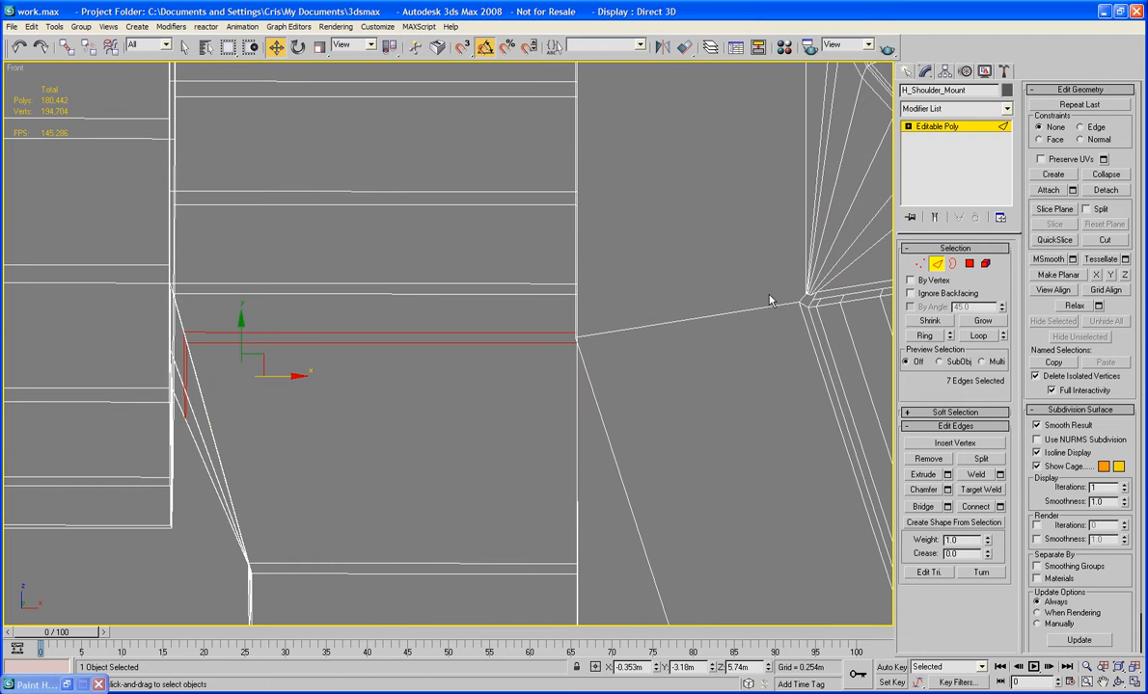
pyautogui.click(445, 365)
pyautogui.click(461, 334)
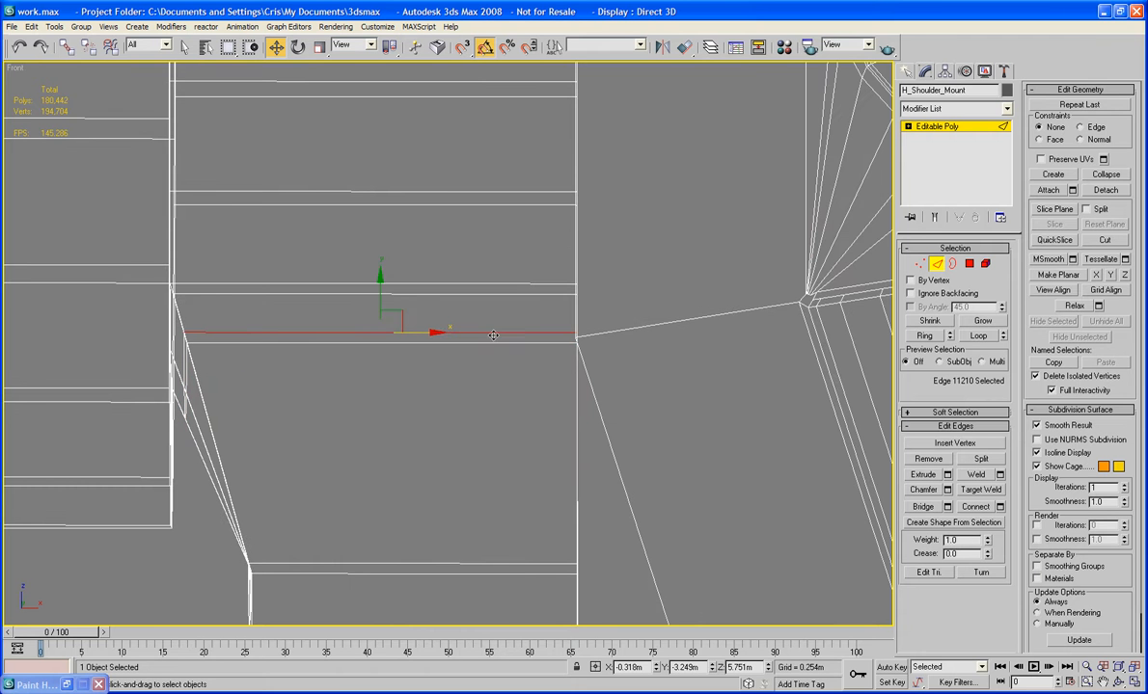
pyautogui.moveTo(487, 313); pyautogui.dragTo(480, 310, button='middle')
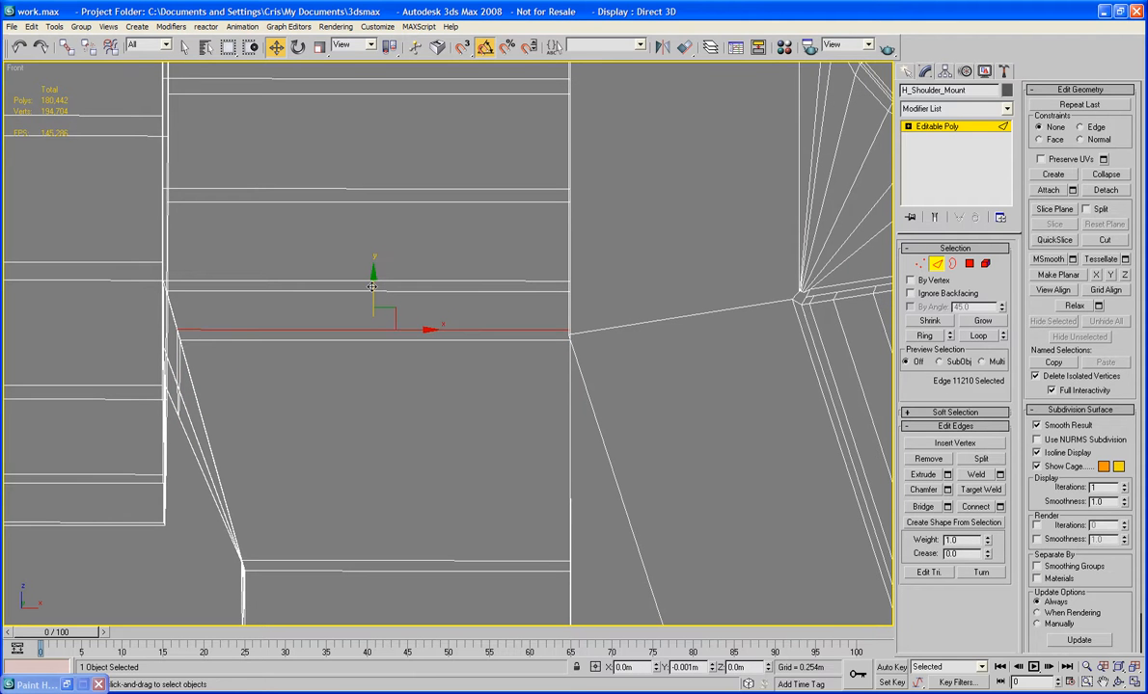
pyautogui.moveTo(367, 282); pyautogui.dragTo(373, 293)
pyautogui.click(399, 340)
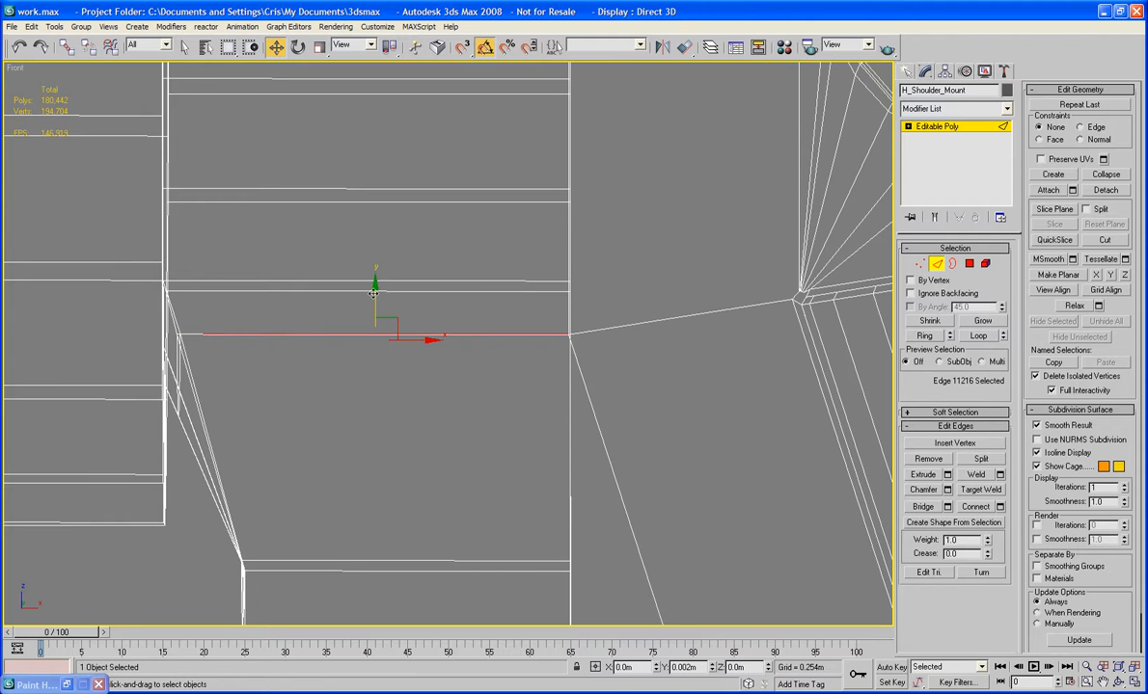
# In vertex mode, move the ring-side end vertices of the two new edges onto the ring's corner point.
pyautogui.moveTo(614, 374); pyautogui.dragTo(500, 357, button='middle')
pyautogui.scroll(5, 498, 353)
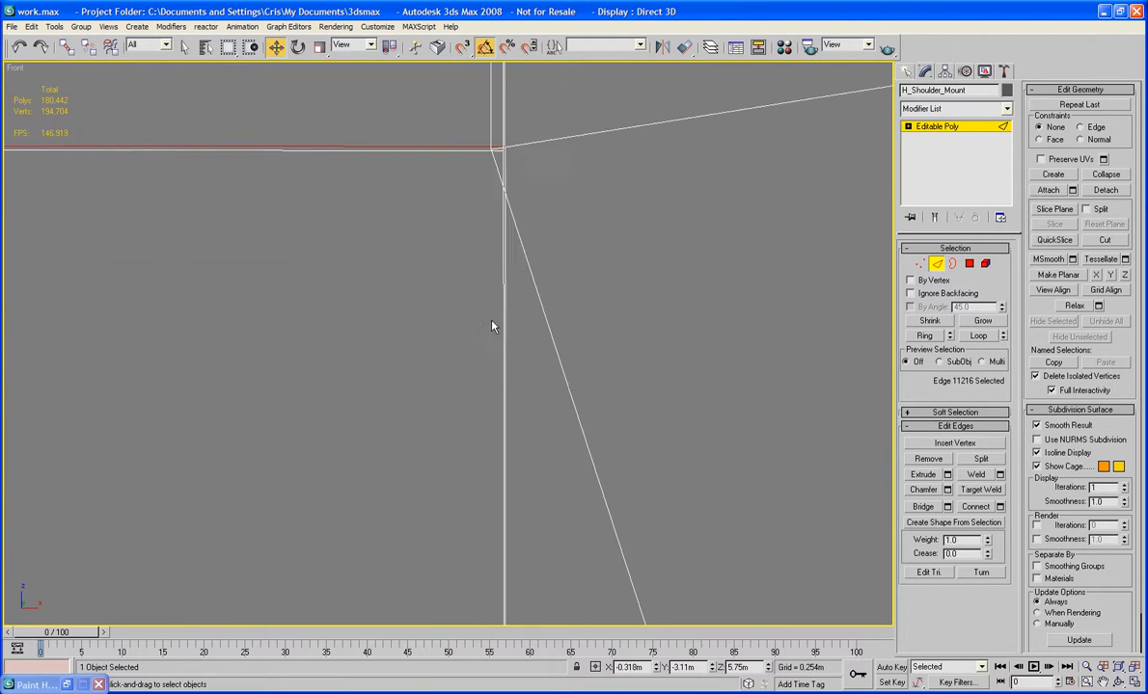
pyautogui.moveTo(499, 276); pyautogui.dragTo(468, 446, button='middle')
pyautogui.scroll(3, 469, 446)
pyautogui.moveTo(709, 295); pyautogui.dragTo(709, 352, button='middle')
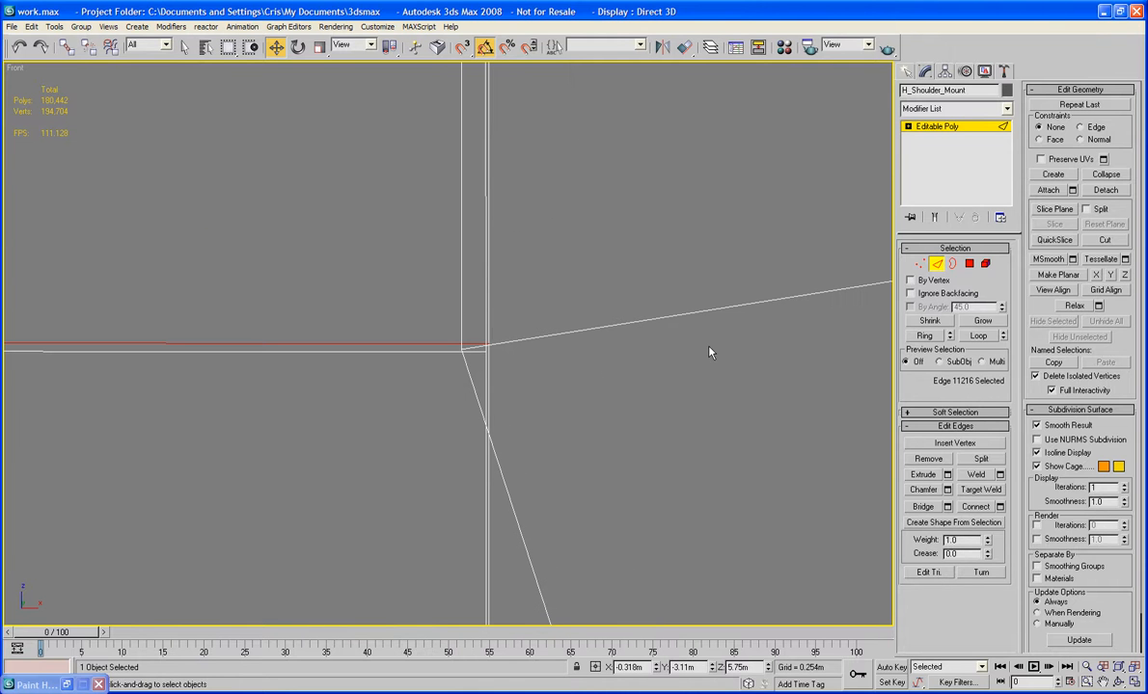
pyautogui.press('1')
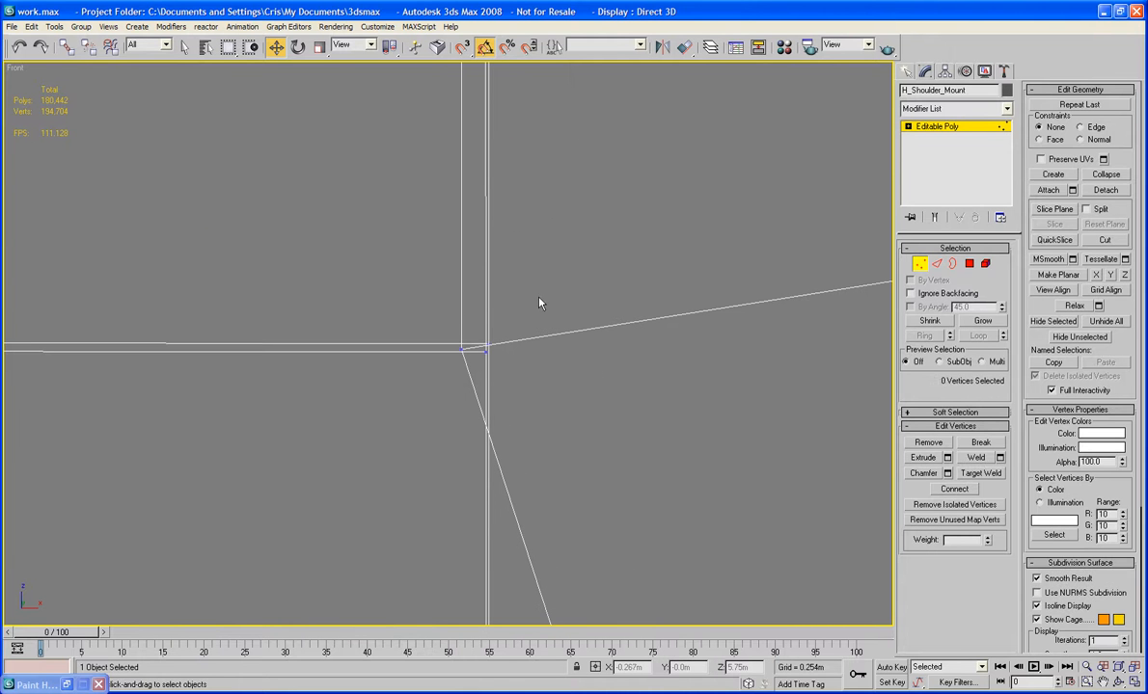
pyautogui.click(488, 347)
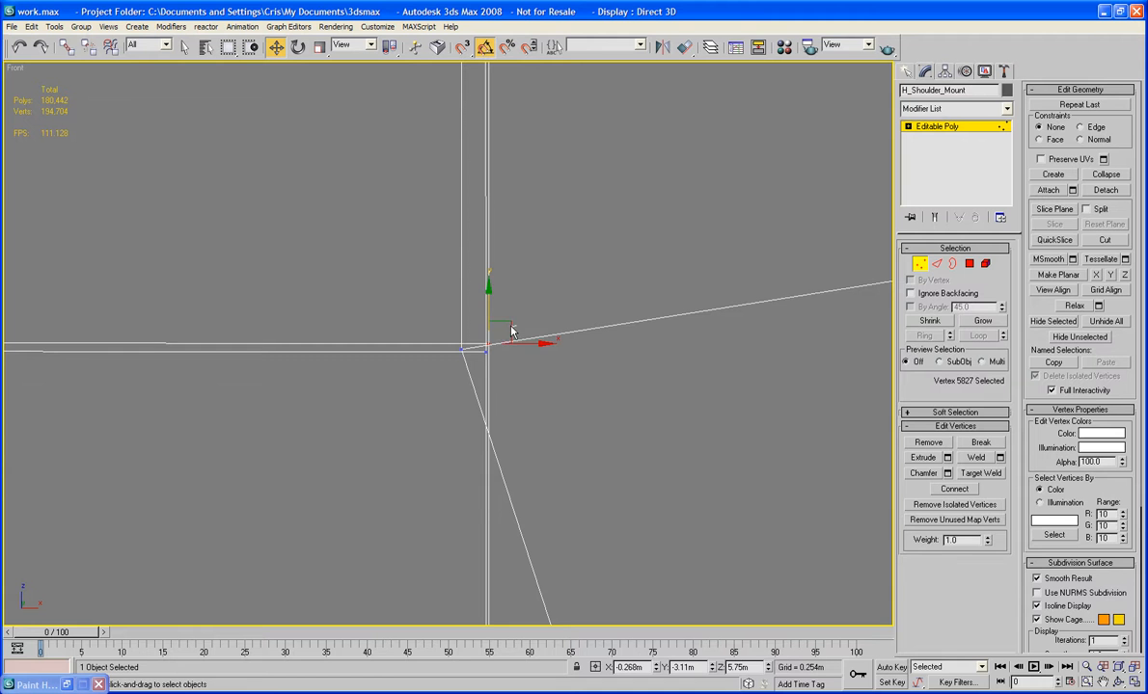
pyautogui.click(514, 327)
pyautogui.moveTo(515, 327); pyautogui.dragTo(476, 371)
pyautogui.moveTo(508, 331); pyautogui.dragTo(484, 331)
# Select the 20 ring-side end vertices of the lower cylinder section and shift them along X toward the ring's slanted edge.
pyautogui.scroll(-3, 499, 391)
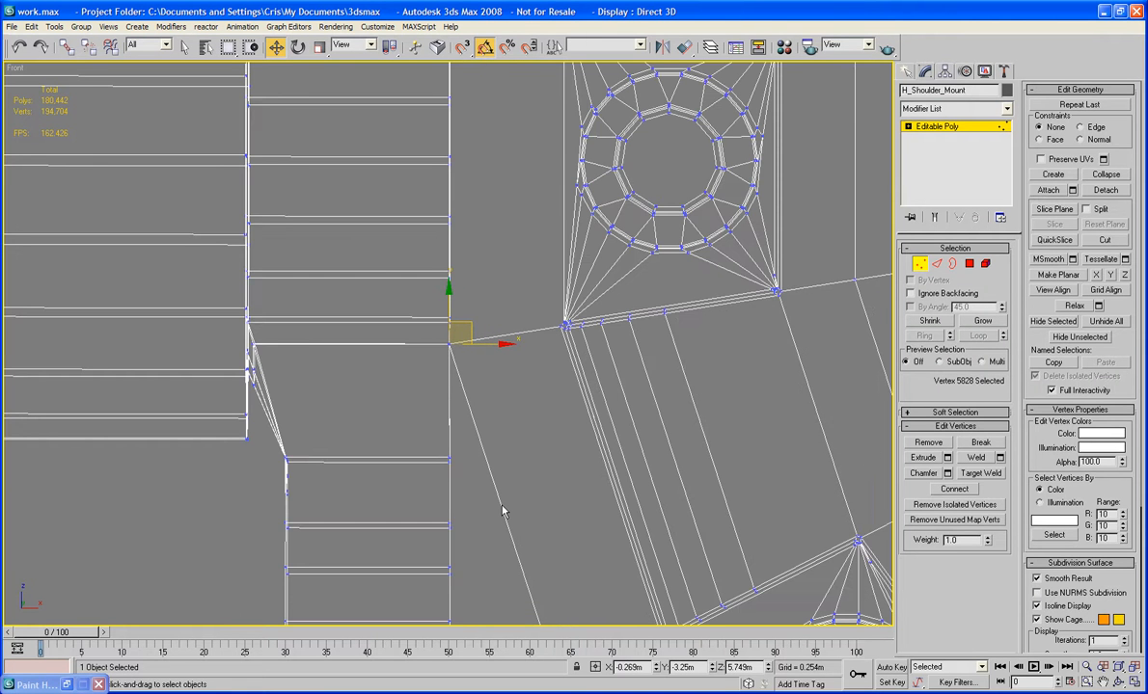
pyautogui.moveTo(501, 511); pyautogui.dragTo(495, 387, button='middle')
pyautogui.scroll(2, 492, 337)
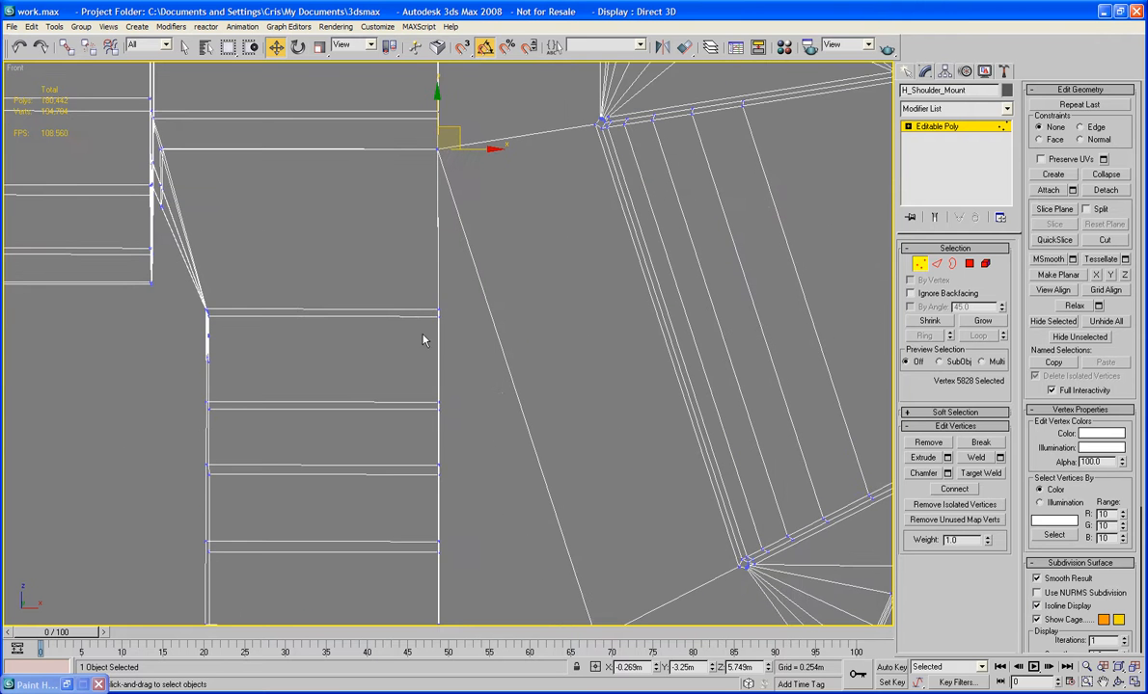
pyautogui.scroll(-4, 422, 311)
pyautogui.moveTo(422, 311); pyautogui.dragTo(402, 255, button='middle')
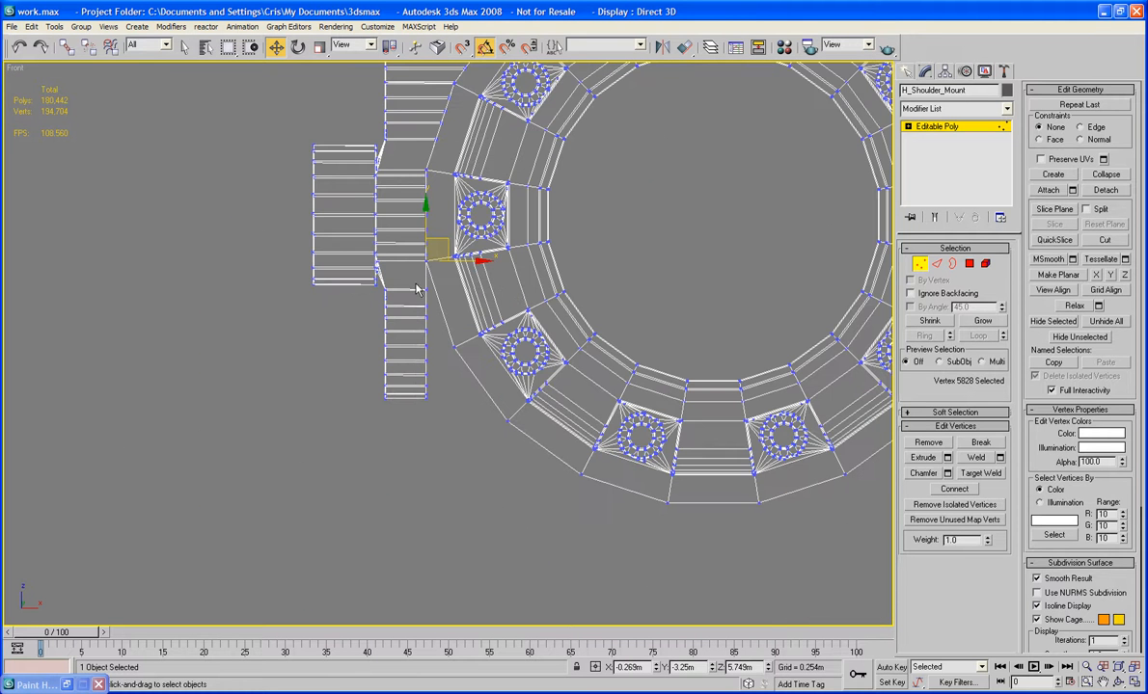
pyautogui.moveTo(416, 284); pyautogui.dragTo(433, 429)
pyautogui.moveTo(441, 338); pyautogui.dragTo(443, 385, button='middle')
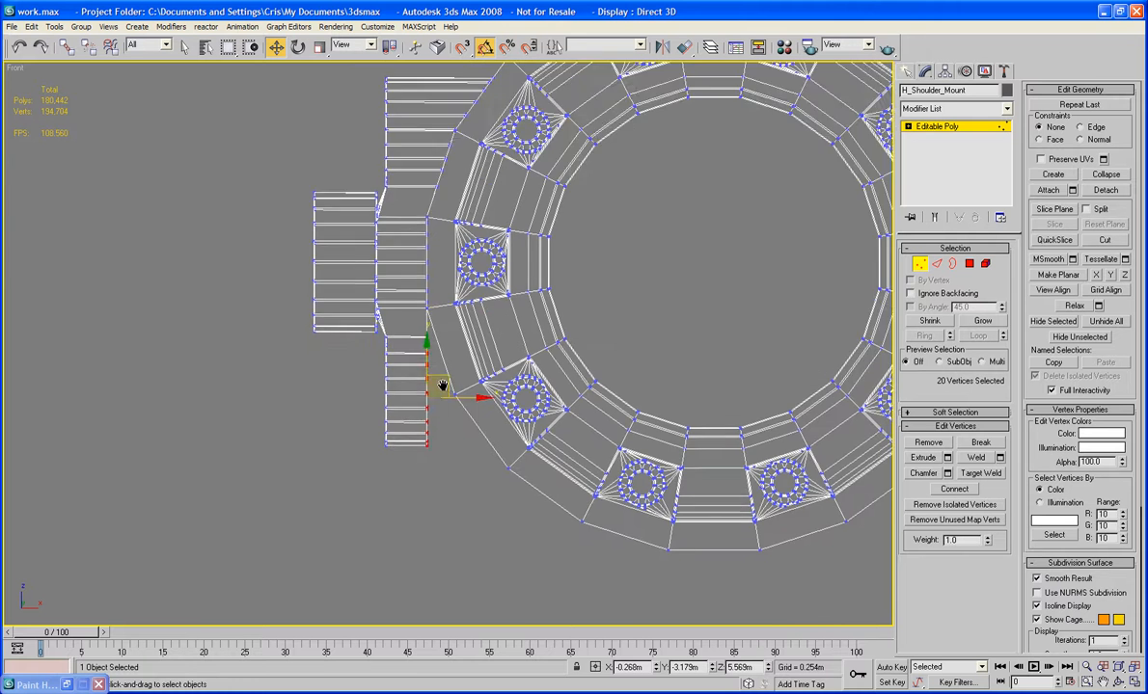
pyautogui.scroll(6, 443, 386)
pyautogui.moveTo(425, 598); pyautogui.dragTo(430, 458, button='middle')
pyautogui.moveTo(414, 420); pyautogui.dragTo(451, 421)
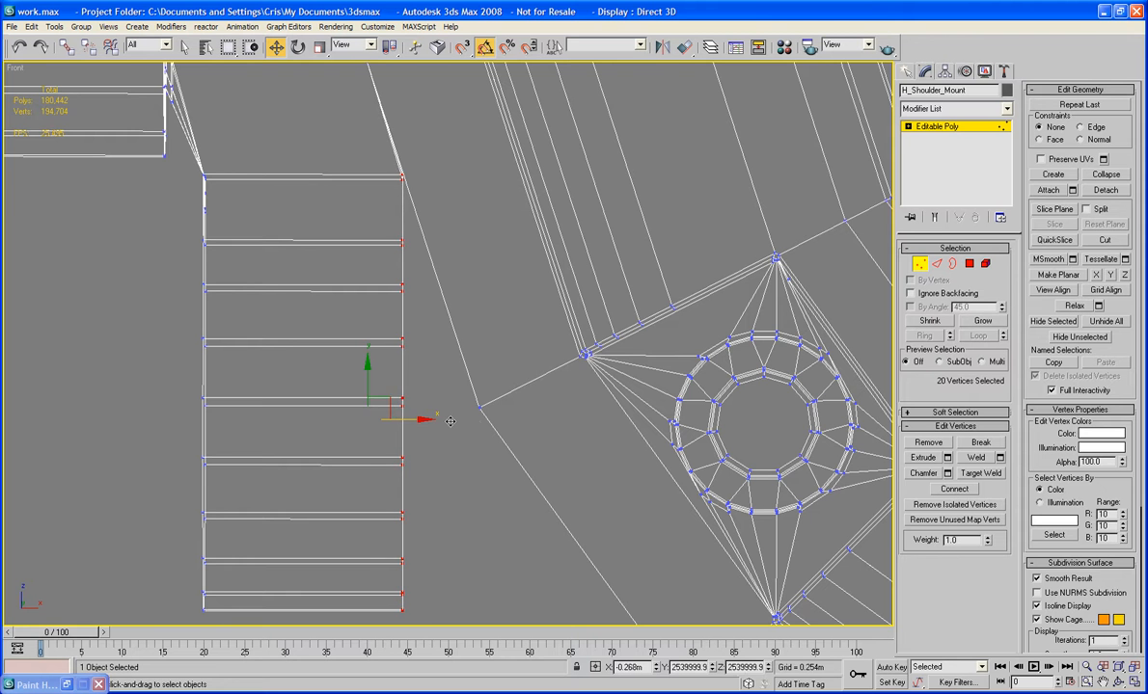
# Seat the topmost vertex pair of the selection on the ring's slanted edge along X, deselecting each vertex once it is aligned.
pyautogui.scroll(6, 450, 422)
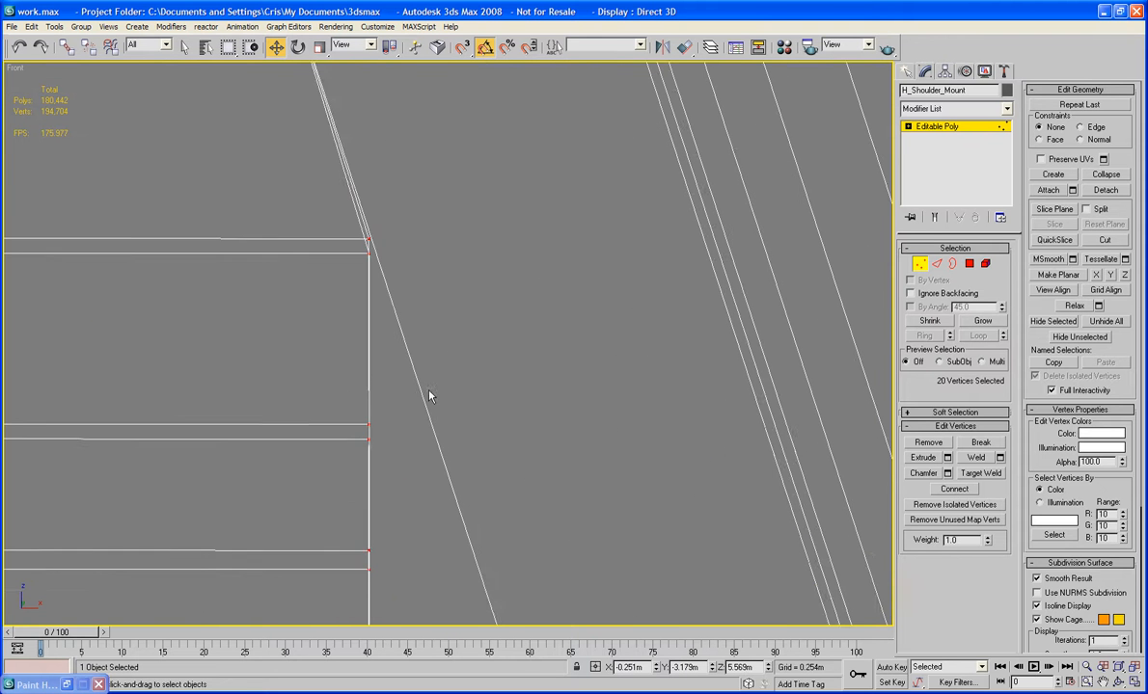
pyautogui.moveTo(429, 391); pyautogui.dragTo(443, 464, button='middle')
pyautogui.scroll(2, 442, 464)
pyautogui.moveTo(420, 420); pyautogui.dragTo(434, 443, button='middle')
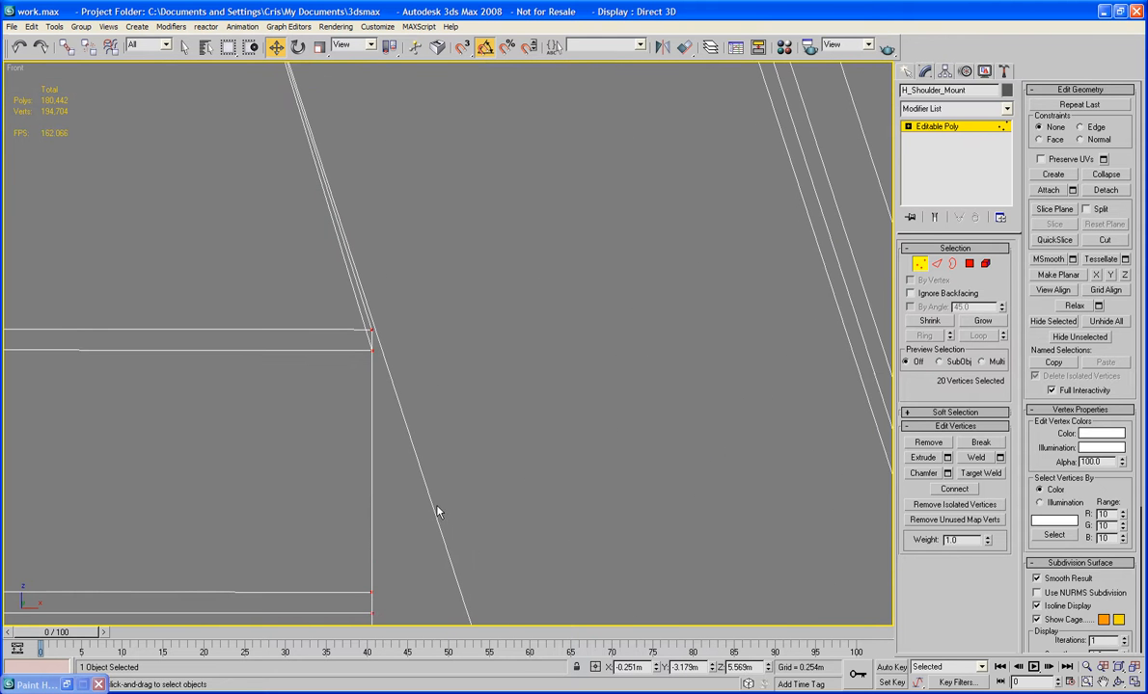
pyautogui.scroll(-5, 437, 512)
pyautogui.scroll(3, 415, 563)
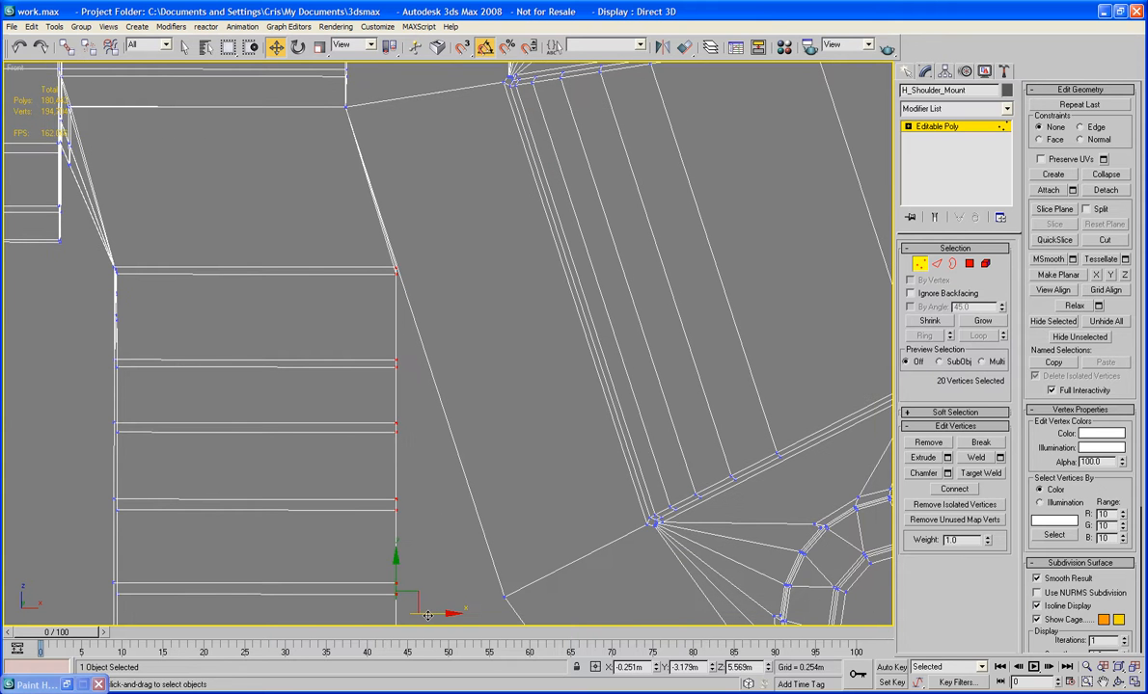
pyautogui.moveTo(427, 615); pyautogui.dragTo(427, 614)
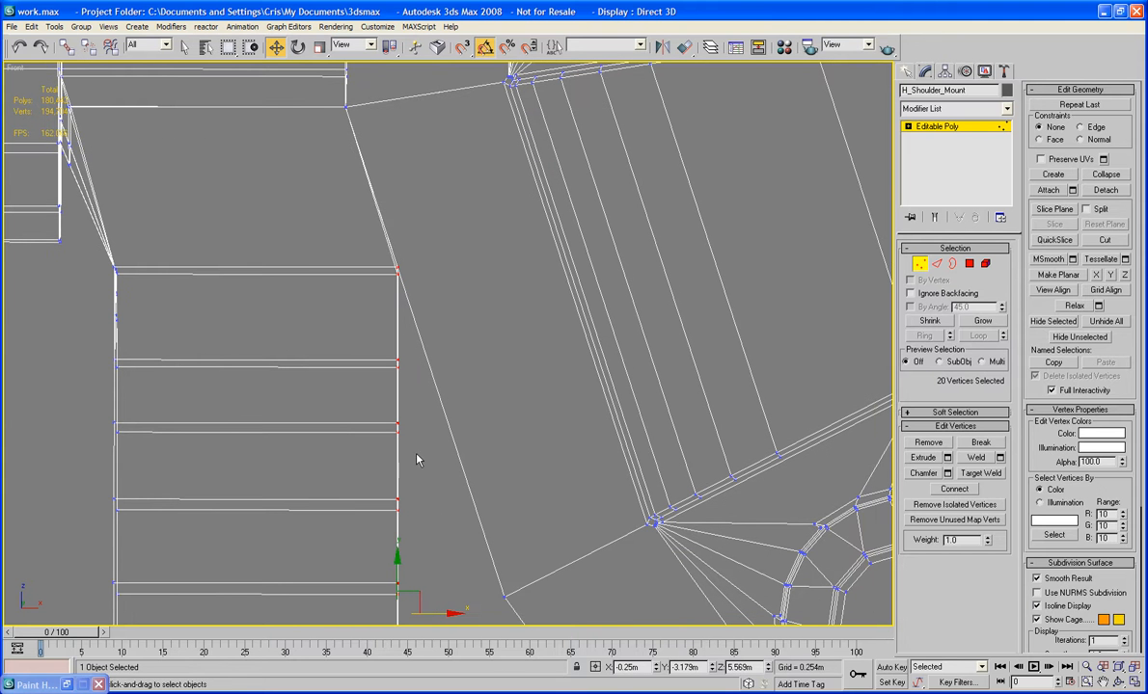
pyautogui.keyDown('alt'); pyautogui.click(399, 265); pyautogui.keyUp('alt')
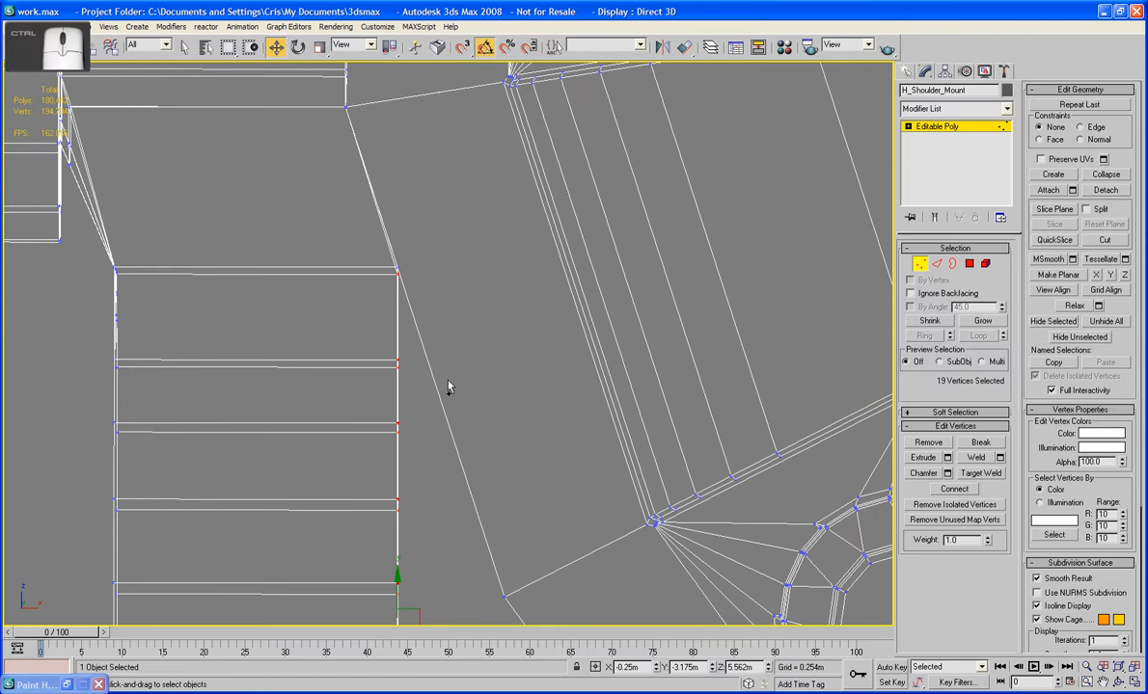
pyautogui.moveTo(431, 602); pyautogui.dragTo(427, 547, button='middle')
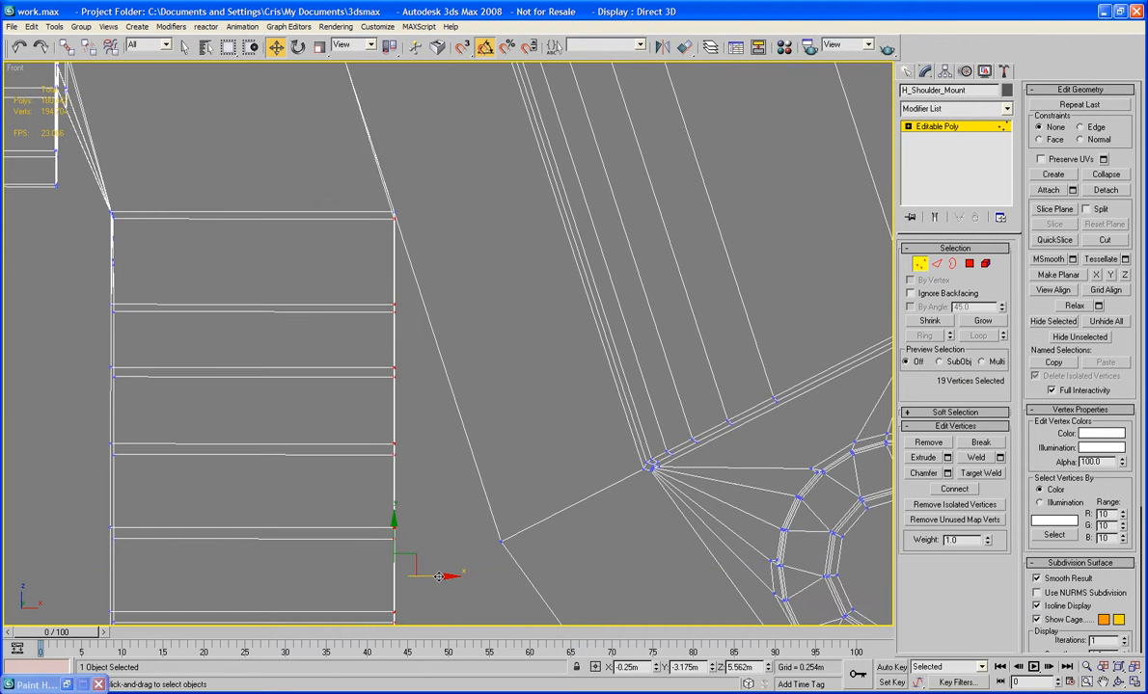
pyautogui.moveTo(438, 576); pyautogui.dragTo(442, 579)
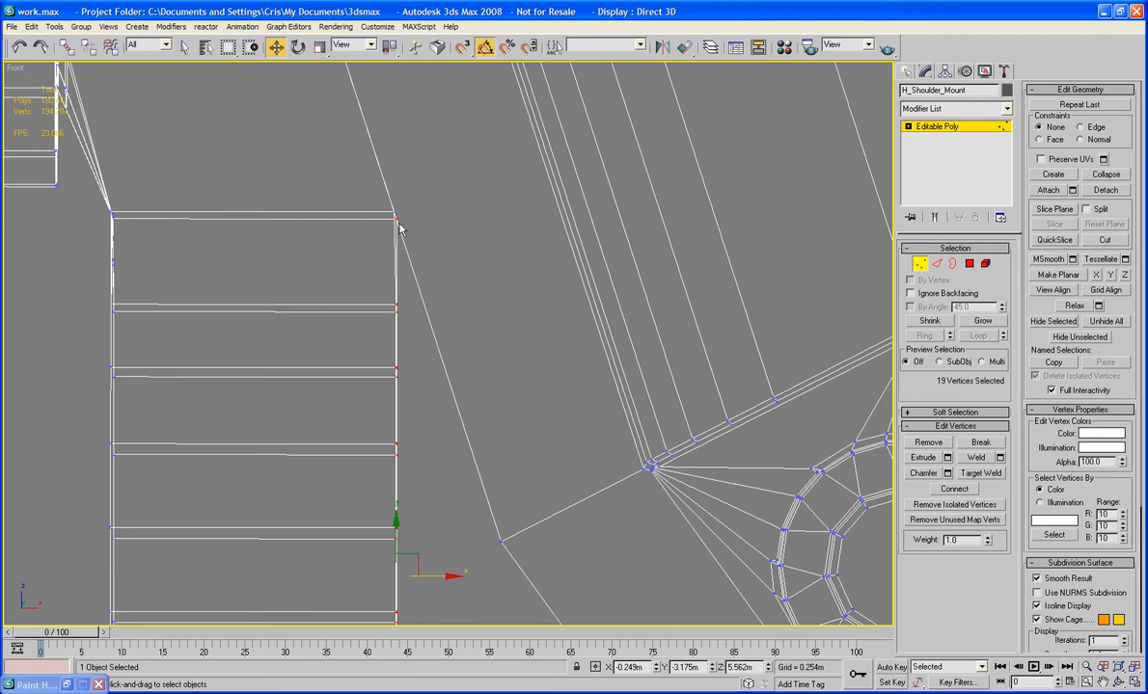
pyautogui.keyDown('alt'); pyautogui.click(396, 216); pyautogui.keyUp('alt')
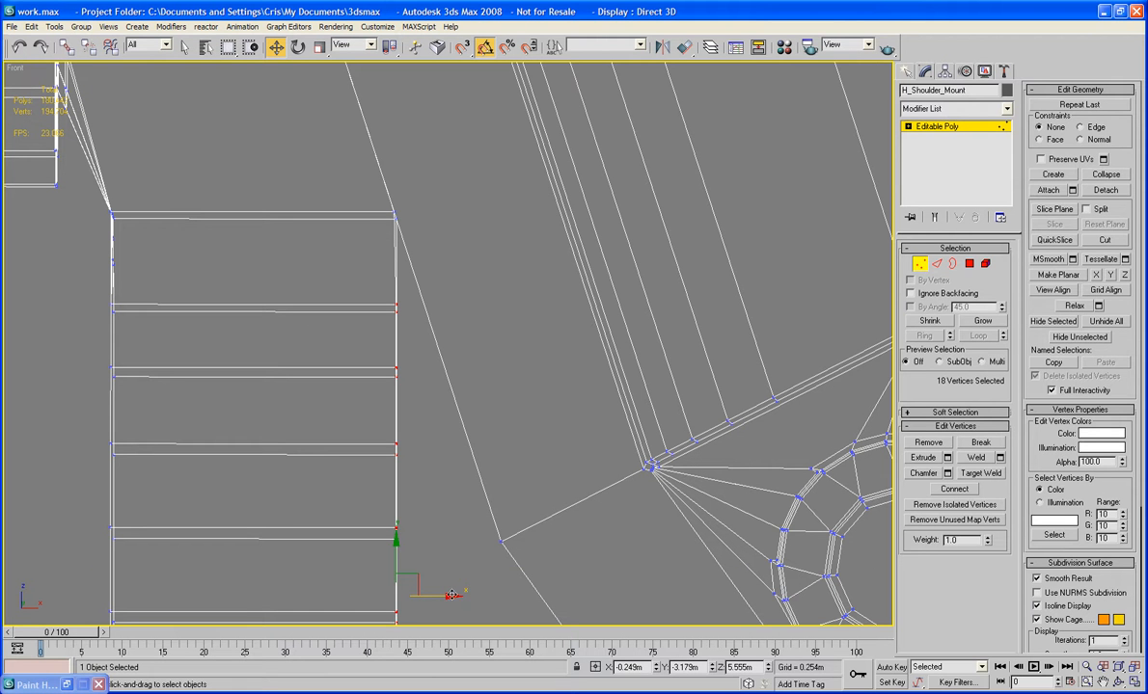
# Move the remaining 18 vertices along X to fit the second pair from the top to the slanted edge, dropping each aligned vertex.
pyautogui.moveTo(451, 595); pyautogui.dragTo(477, 604)
pyautogui.hotkey('ctrl', 'z')
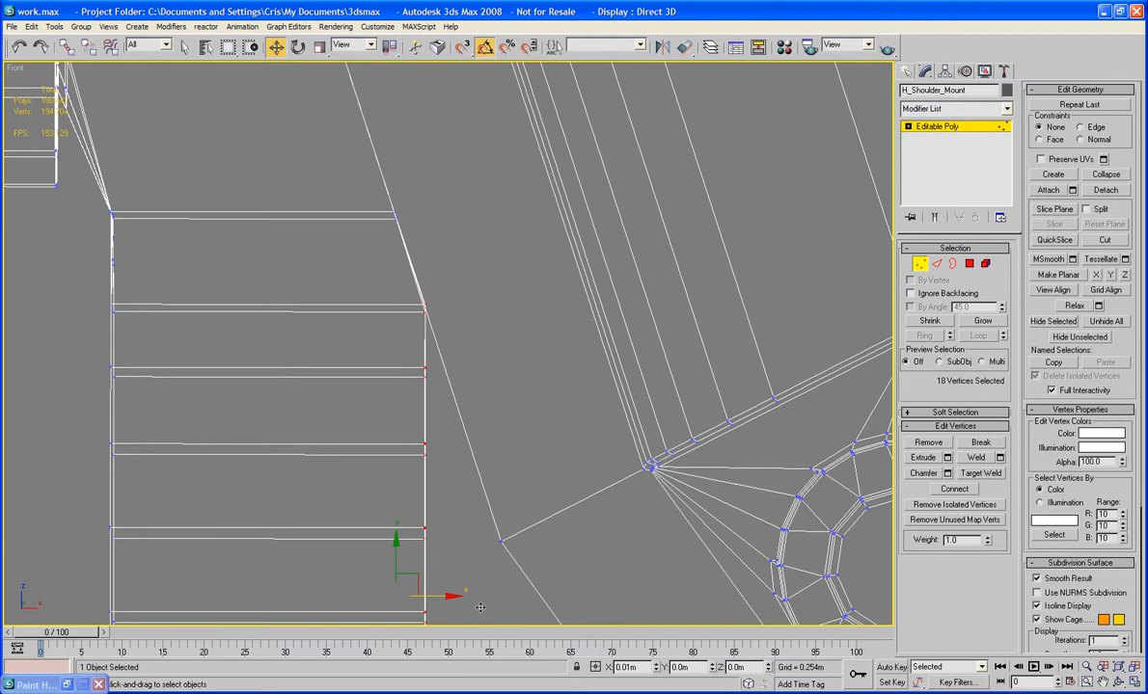
pyautogui.hotkey('ctrl', 'y')
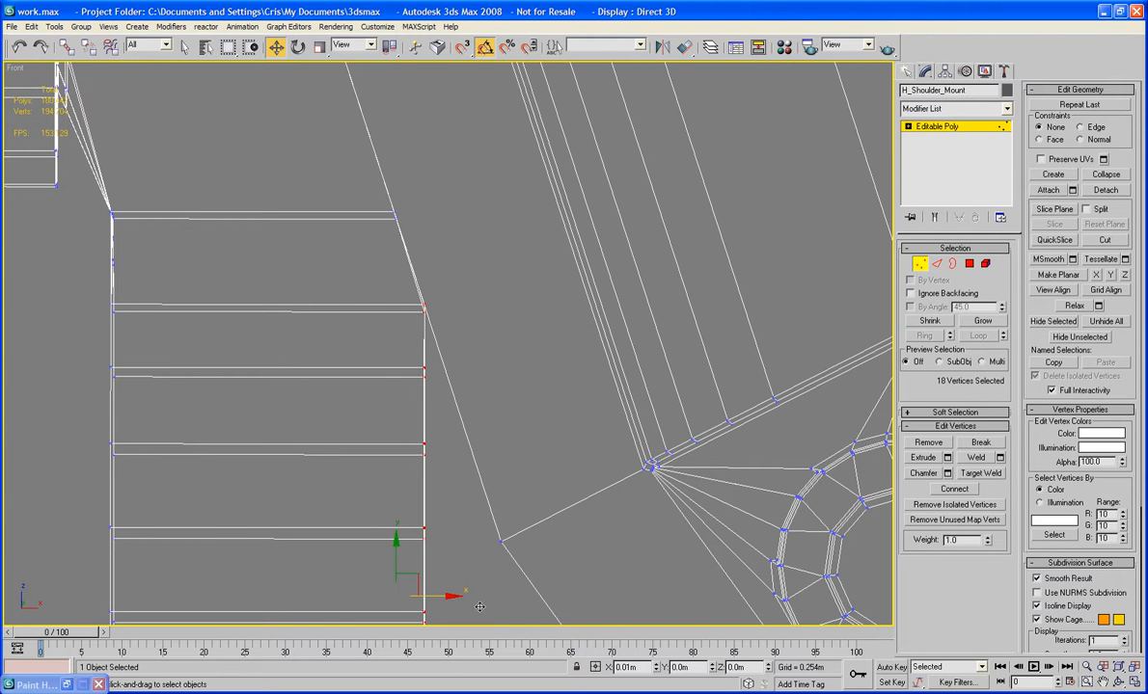
pyautogui.keyDown('alt'); pyautogui.click(424, 305); pyautogui.keyUp('alt')
pyautogui.moveTo(482, 614); pyautogui.dragTo(486, 613)
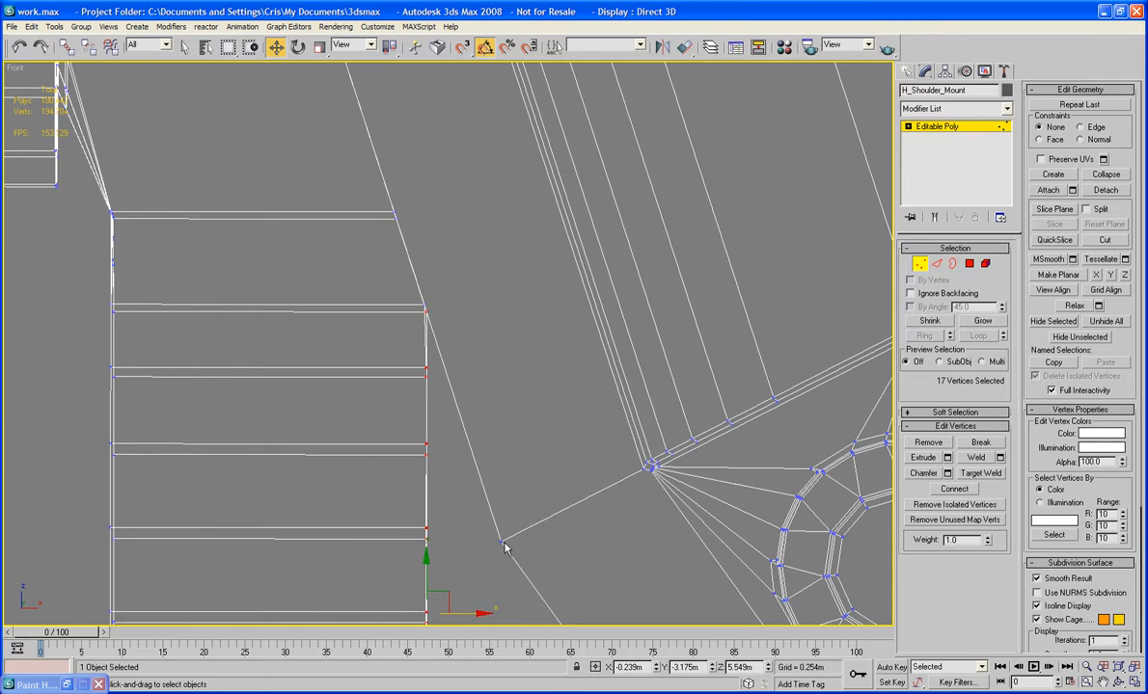
pyautogui.moveTo(507, 546); pyautogui.dragTo(502, 628, button='middle')
pyautogui.scroll(3, 503, 628)
pyautogui.keyDown('alt'); pyautogui.click(376, 493); pyautogui.keyUp('alt')
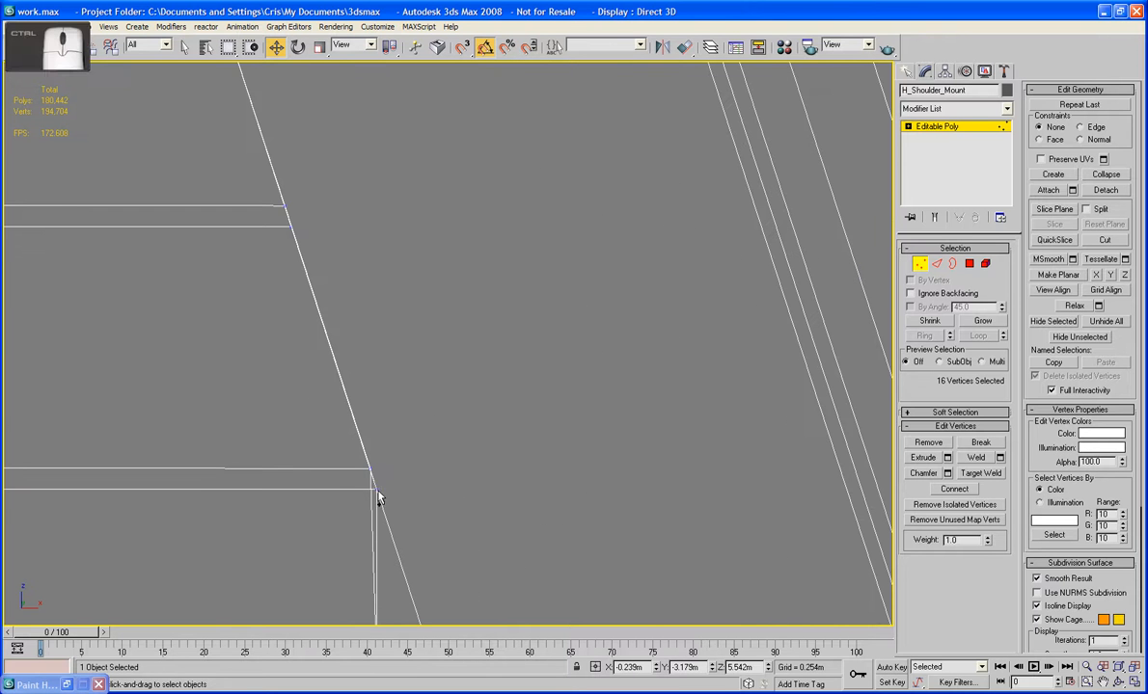
# Shift the remaining 16 vertices along X to align the third pair with the slanted edge, removing each seated vertex from the selection.
pyautogui.moveTo(458, 520); pyautogui.dragTo(458, 268, button='middle')
pyautogui.scroll(-2, 441, 459)
pyautogui.moveTo(441, 459); pyautogui.dragTo(436, 275, button='middle')
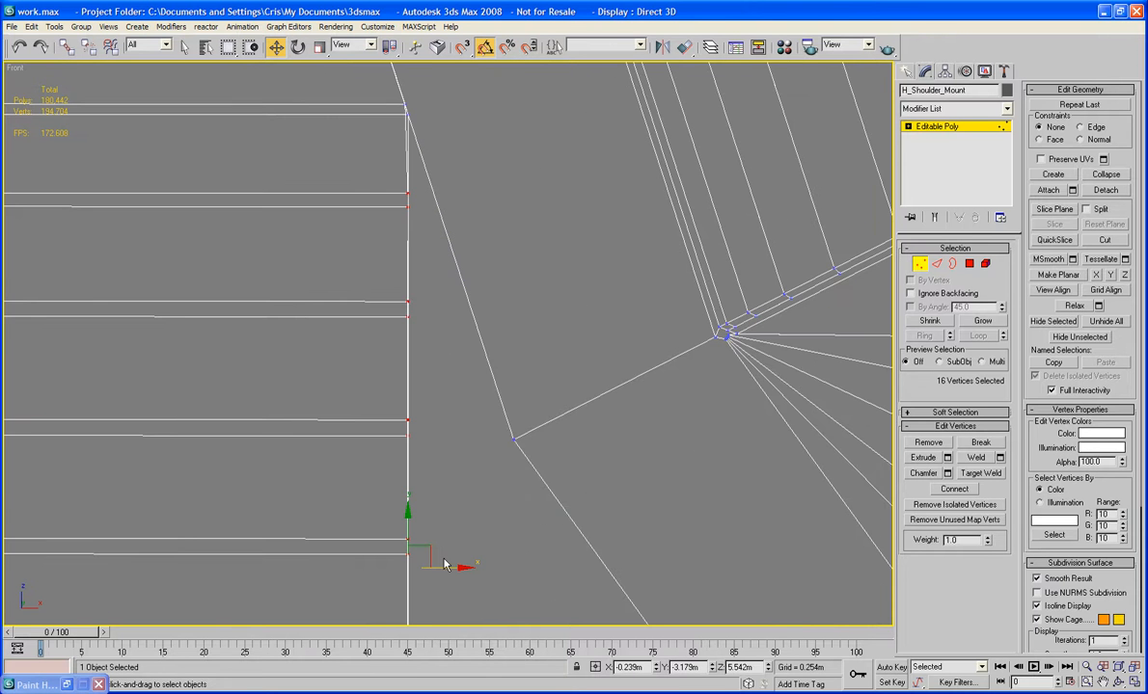
pyautogui.moveTo(445, 566); pyautogui.dragTo(471, 578)
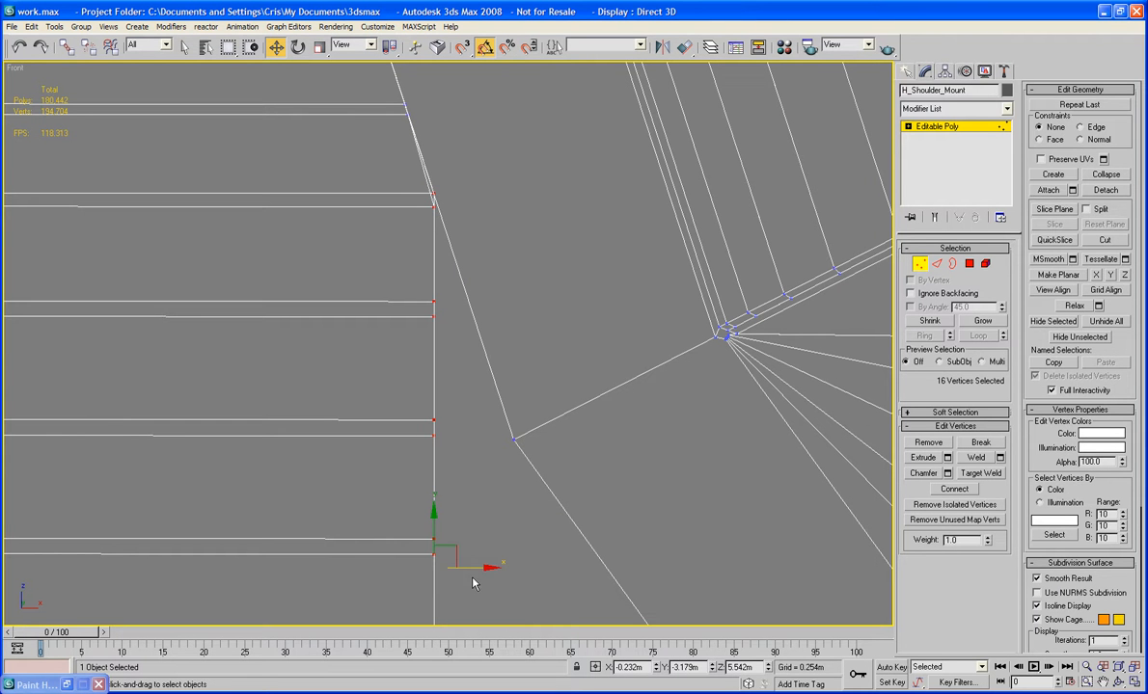
pyautogui.keyDown('ctrl'); pyautogui.click(433, 193); pyautogui.keyUp('ctrl')
pyautogui.moveTo(471, 597); pyautogui.dragTo(480, 604)
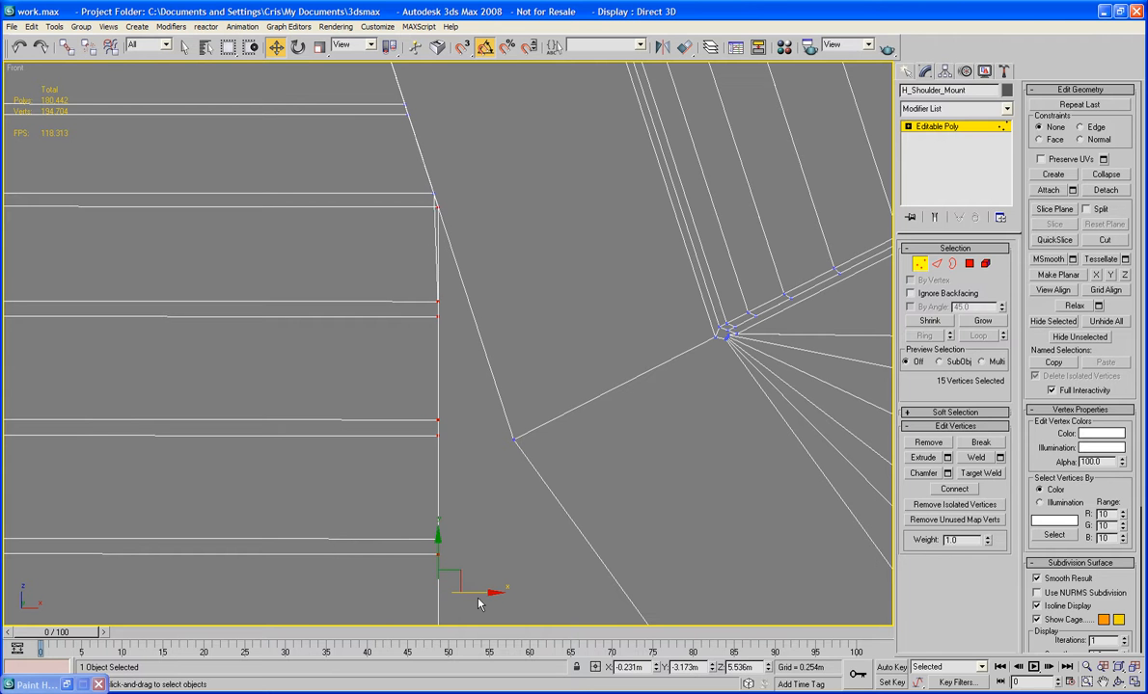
pyautogui.keyDown('ctrl'); pyautogui.click(437, 205); pyautogui.keyUp('ctrl')
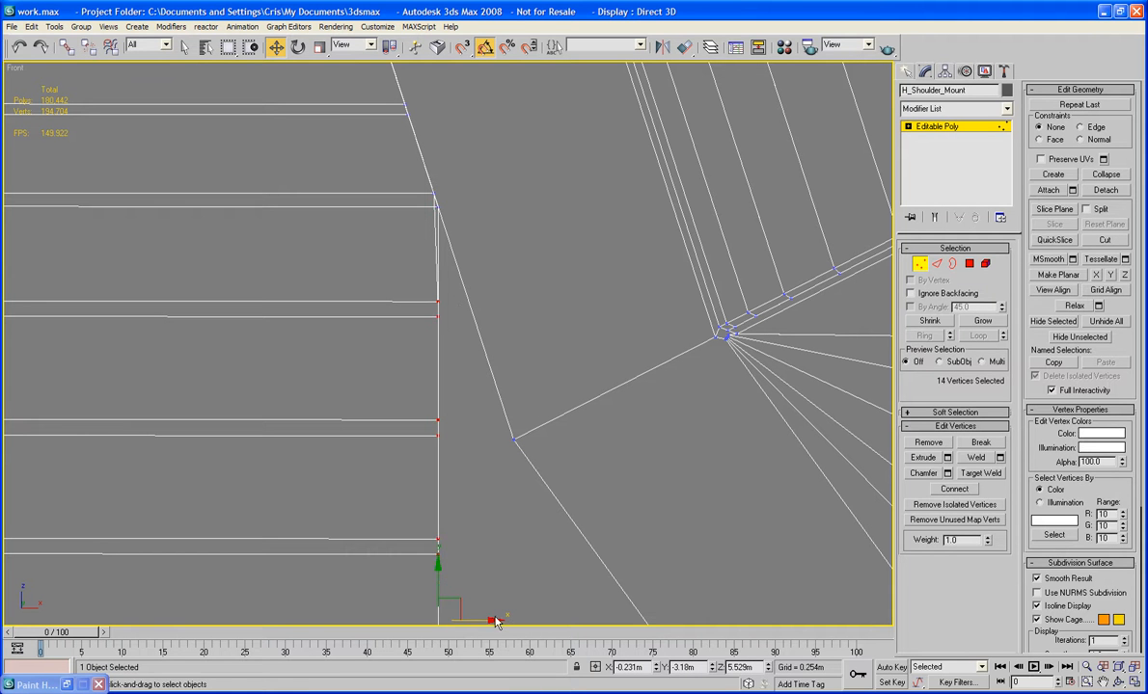
# Shift the remaining 14 vertices along X to seat the fourth pair on the ring's slanted edge, deselecting each aligned vertex.
pyautogui.moveTo(490, 618); pyautogui.dragTo(519, 623)
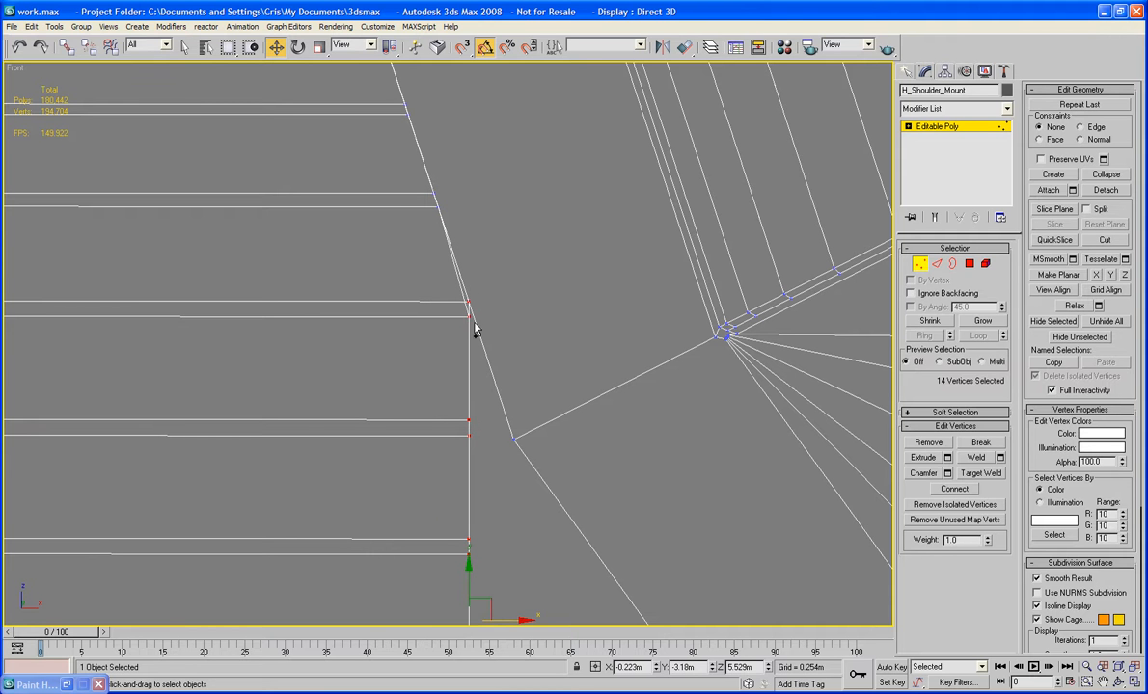
pyautogui.keyDown('ctrl'); pyautogui.click(469, 300); pyautogui.keyUp('ctrl')
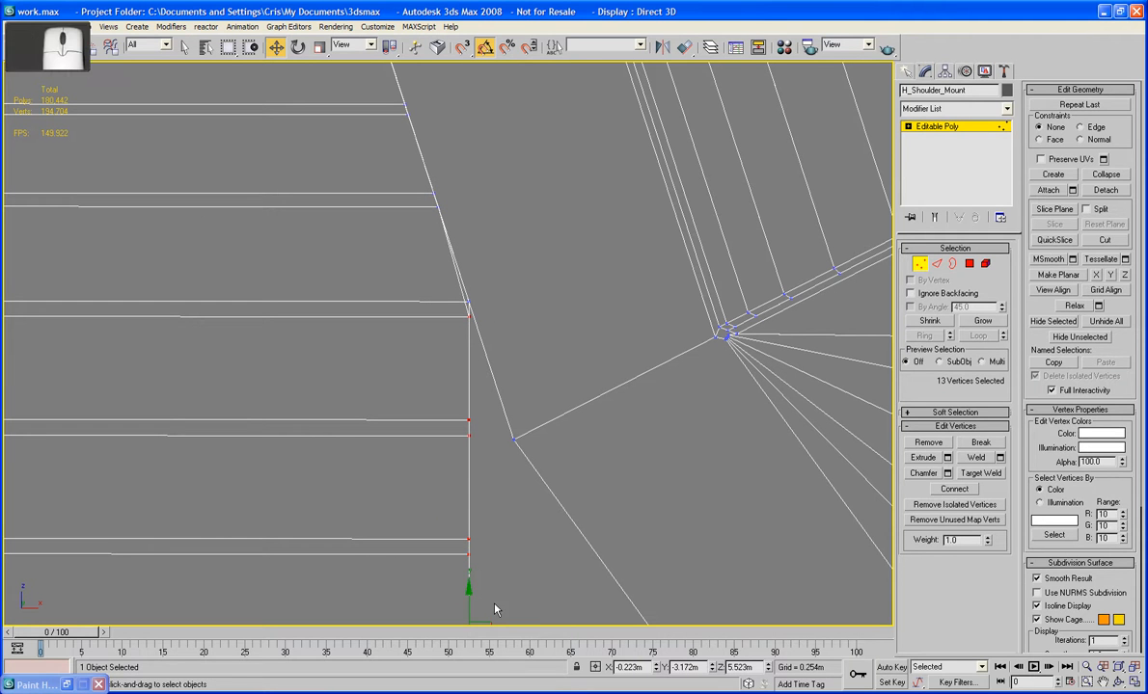
pyautogui.moveTo(494, 610); pyautogui.dragTo(501, 568, button='middle')
pyautogui.moveTo(502, 565); pyautogui.dragTo(506, 565)
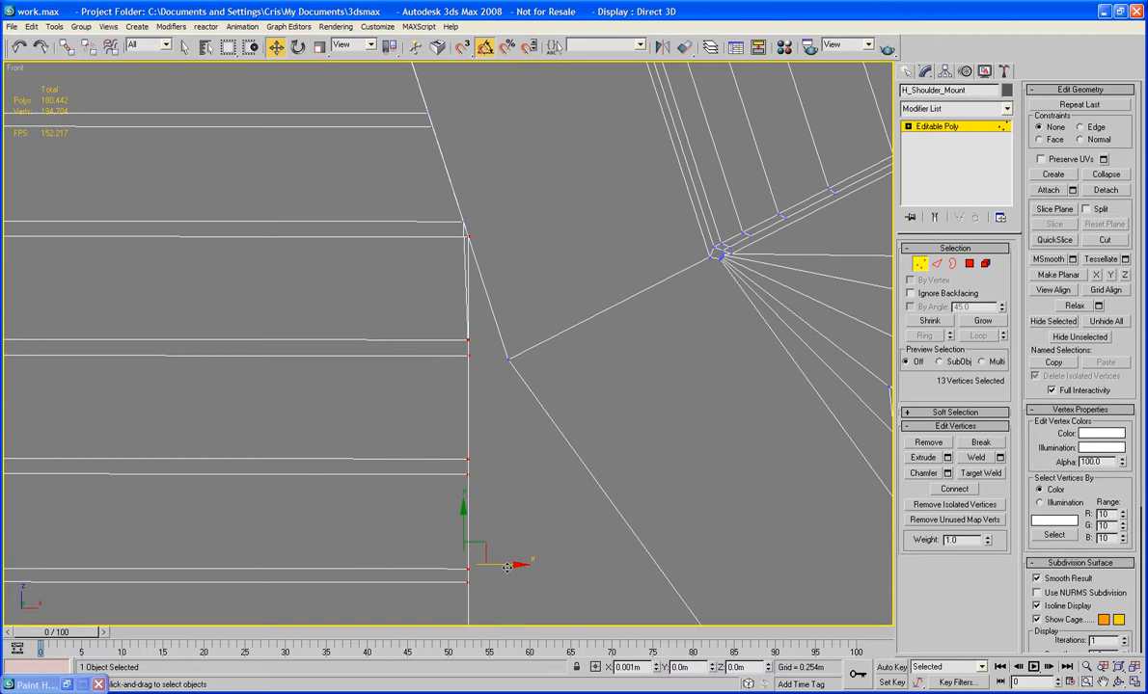
pyautogui.keyDown('ctrl'); pyautogui.click(466, 238); pyautogui.keyUp('ctrl')
# Shift the remaining 12 vertices to align the fifth pair with the slanted edge, fitting its lower vertex onto the ring's corner.
pyautogui.moveTo(509, 591); pyautogui.dragTo(542, 598)
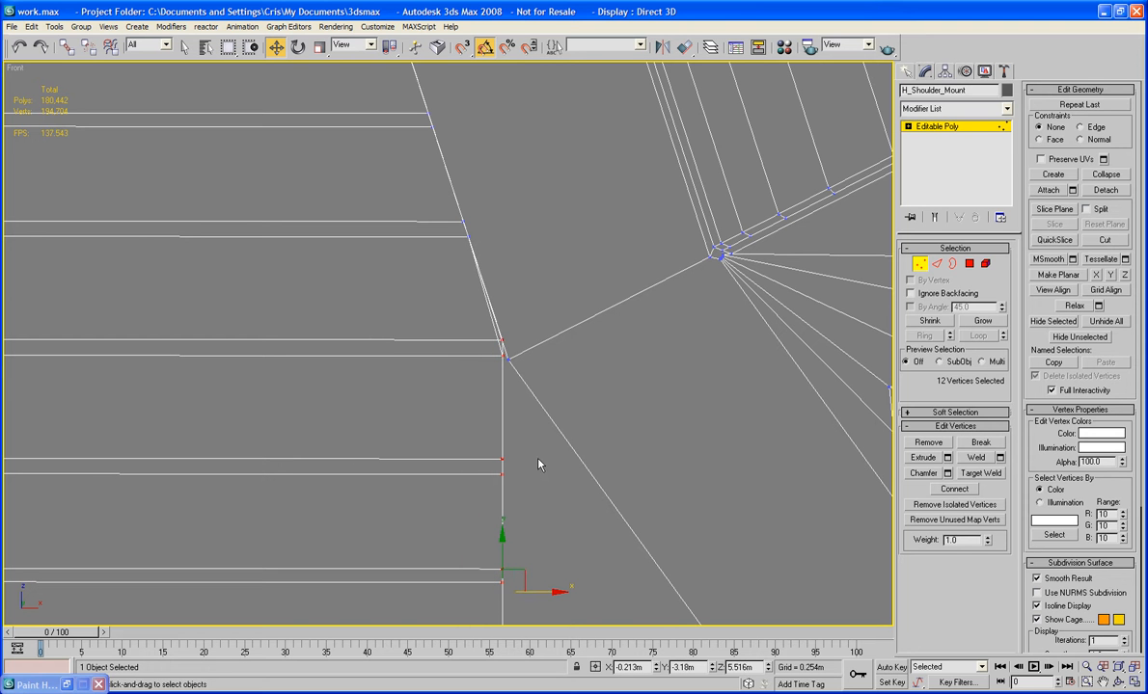
pyautogui.keyDown('ctrl'); pyautogui.click(502, 344); pyautogui.keyUp('ctrl')
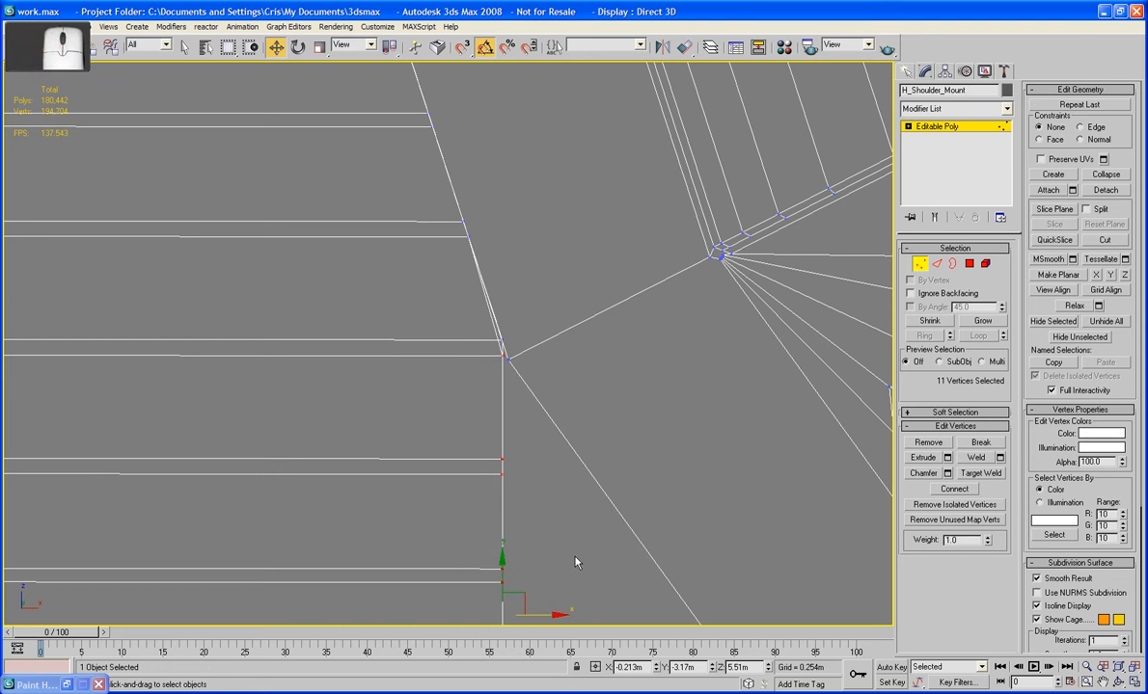
pyautogui.moveTo(552, 614); pyautogui.dragTo(559, 581)
pyautogui.scroll(5, 561, 528)
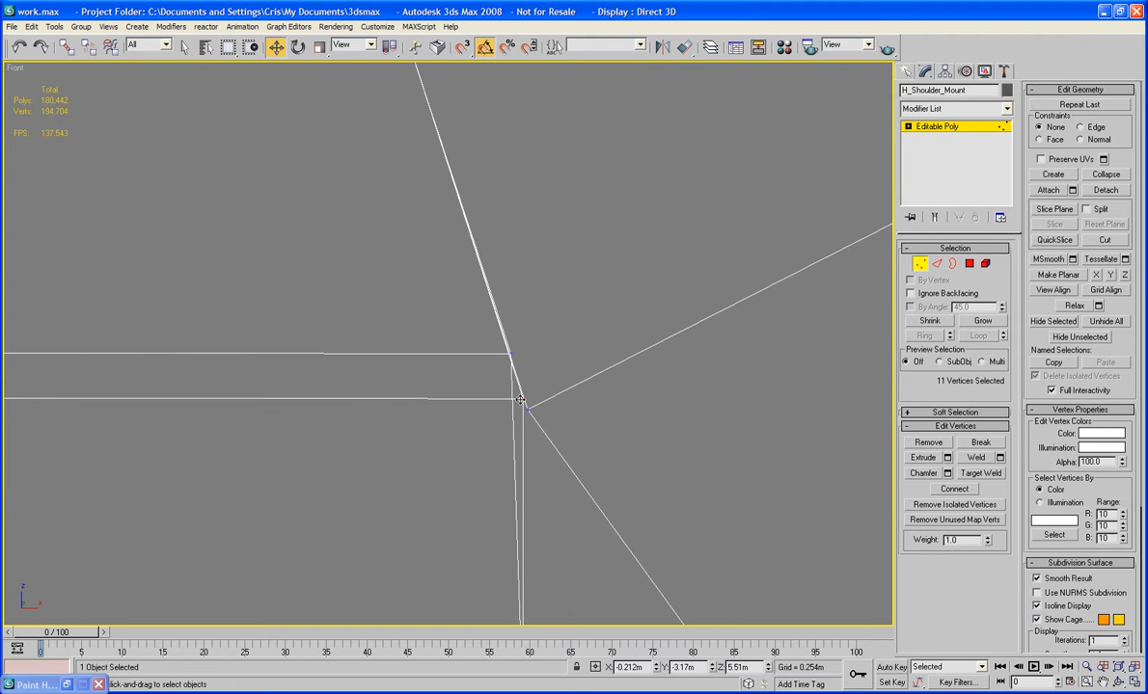
pyautogui.click(521, 401)
pyautogui.moveTo(532, 383); pyautogui.dragTo(539, 385)
pyautogui.moveTo(574, 468); pyautogui.dragTo(864, 389, button='middle')
pyautogui.scroll(-4, 696, 394)
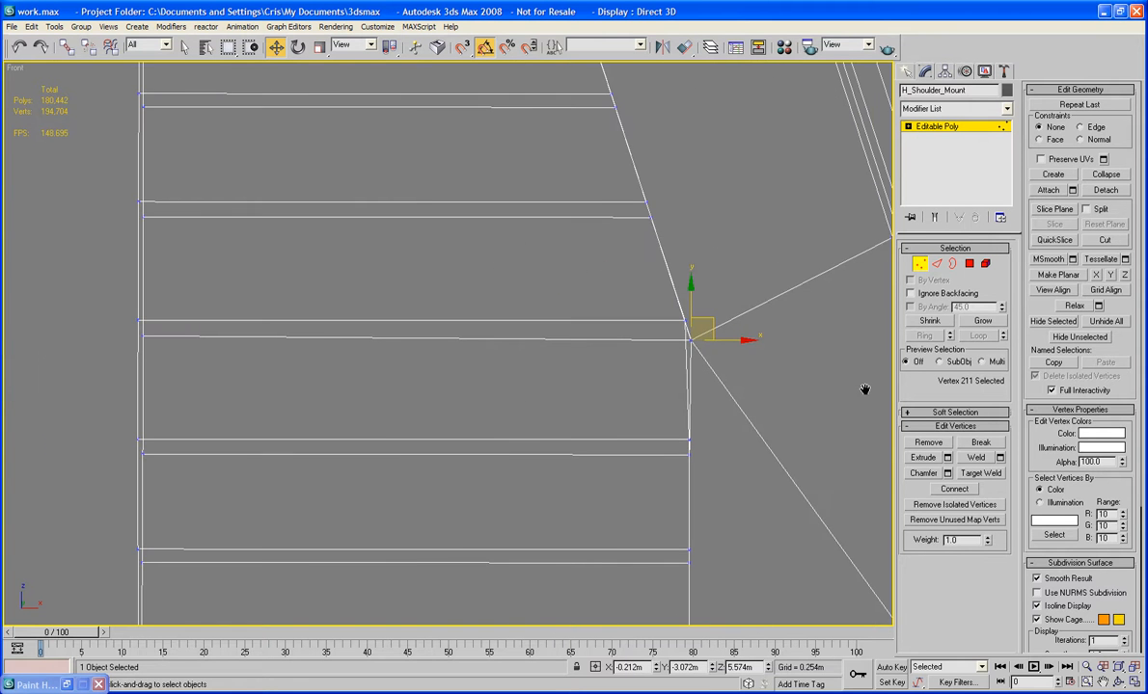
# Cut an edge from just below the ring corner to the cylinder's opposite end, and move the new vertex onto the corner.
pyautogui.click(1105, 241)
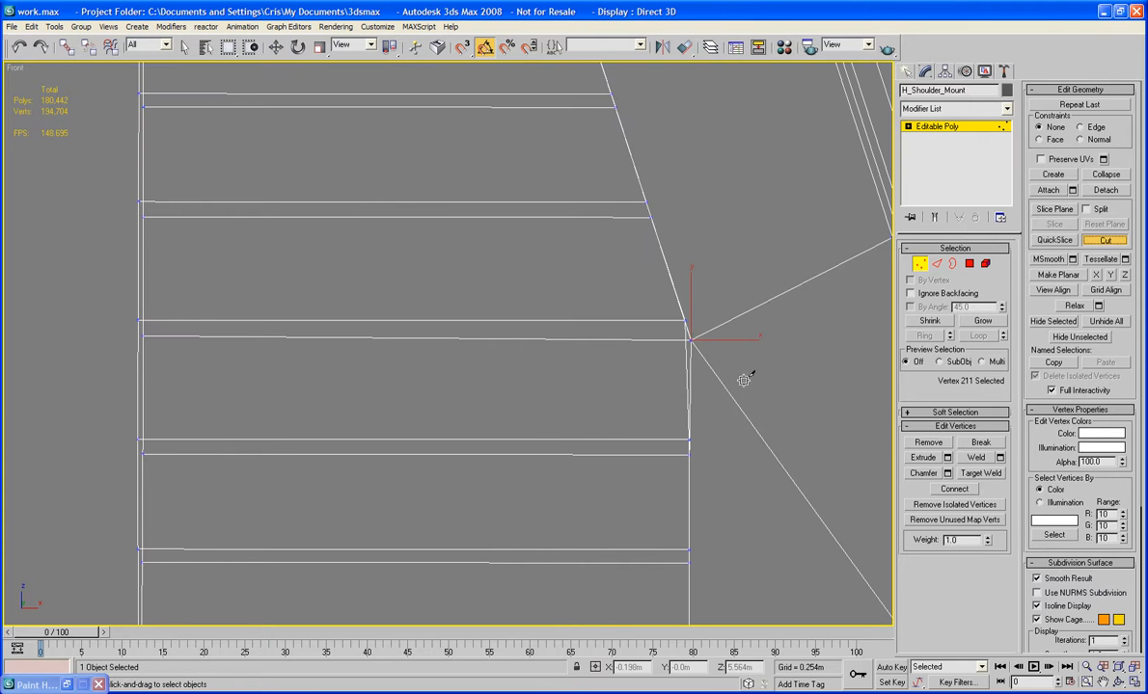
pyautogui.click(686, 349)
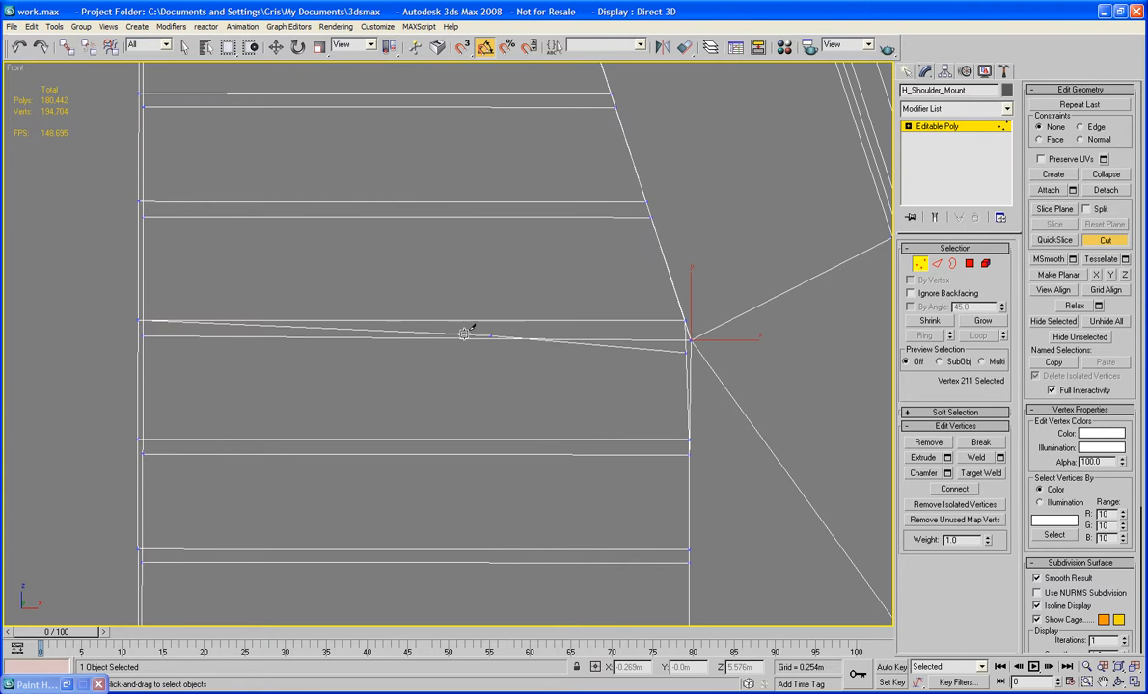
pyautogui.click(136, 320)
pyautogui.moveTo(543, 390); pyautogui.dragTo(471, 317, button='middle')
pyautogui.press('w')
pyautogui.click(475, 251)
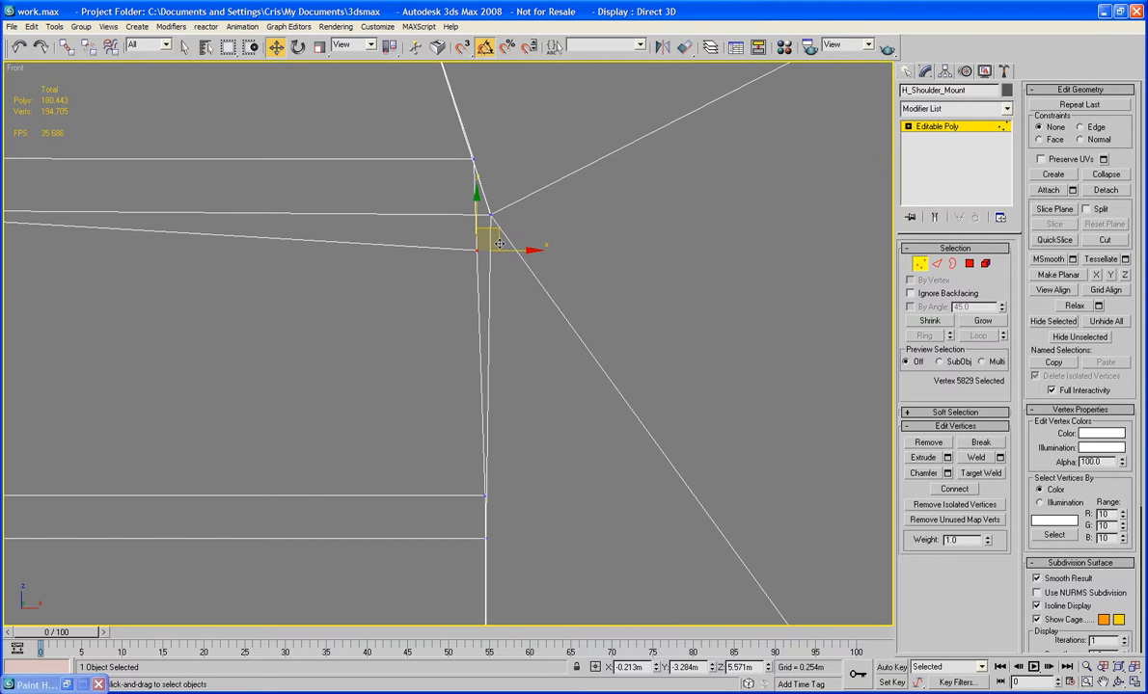
pyautogui.moveTo(498, 243); pyautogui.dragTo(512, 207)
pyautogui.scroll(-6, 512, 208)
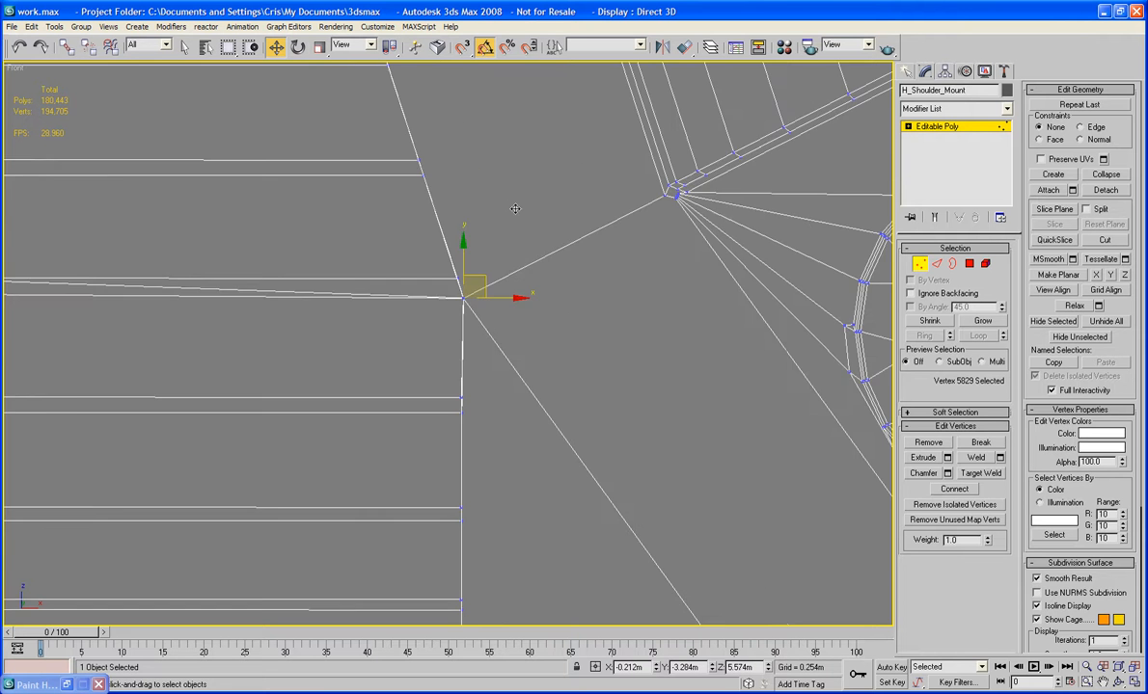
# Select the 10 end vertices below the ring corner and seat their topmost pair on the lower slanted edge along X, deselecting each.
pyautogui.moveTo(513, 297); pyautogui.dragTo(506, 231, button='middle')
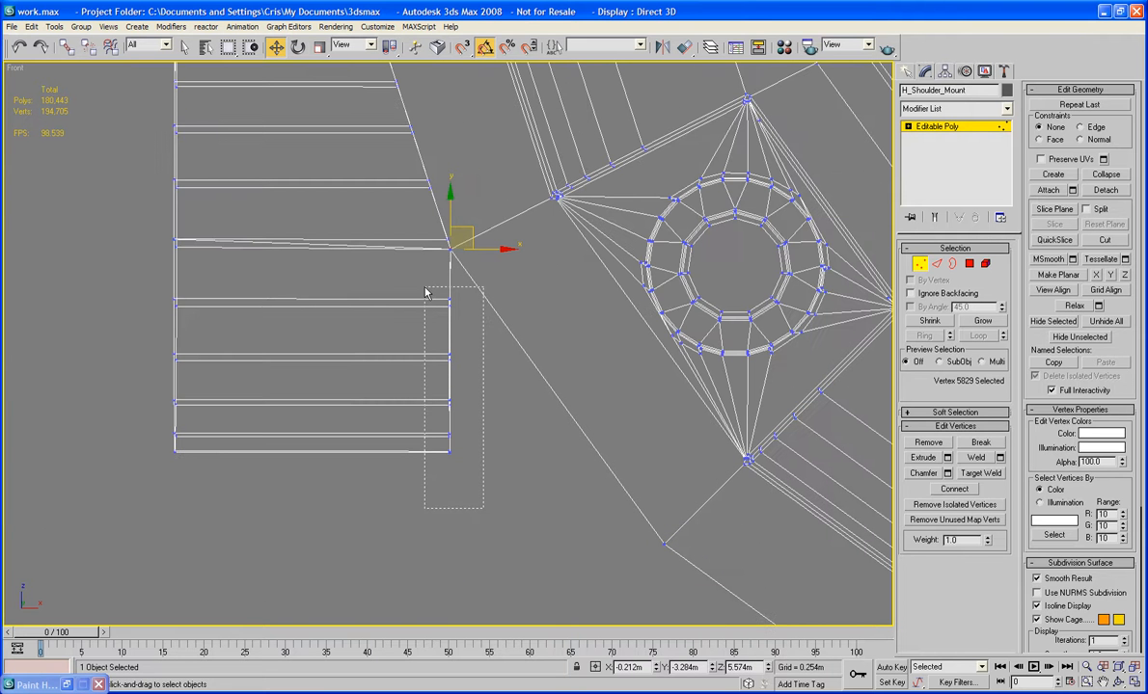
pyautogui.moveTo(428, 298); pyautogui.dragTo(477, 360)
pyautogui.scroll(4, 476, 361)
pyautogui.moveTo(477, 360); pyautogui.dragTo(526, 292, button='middle')
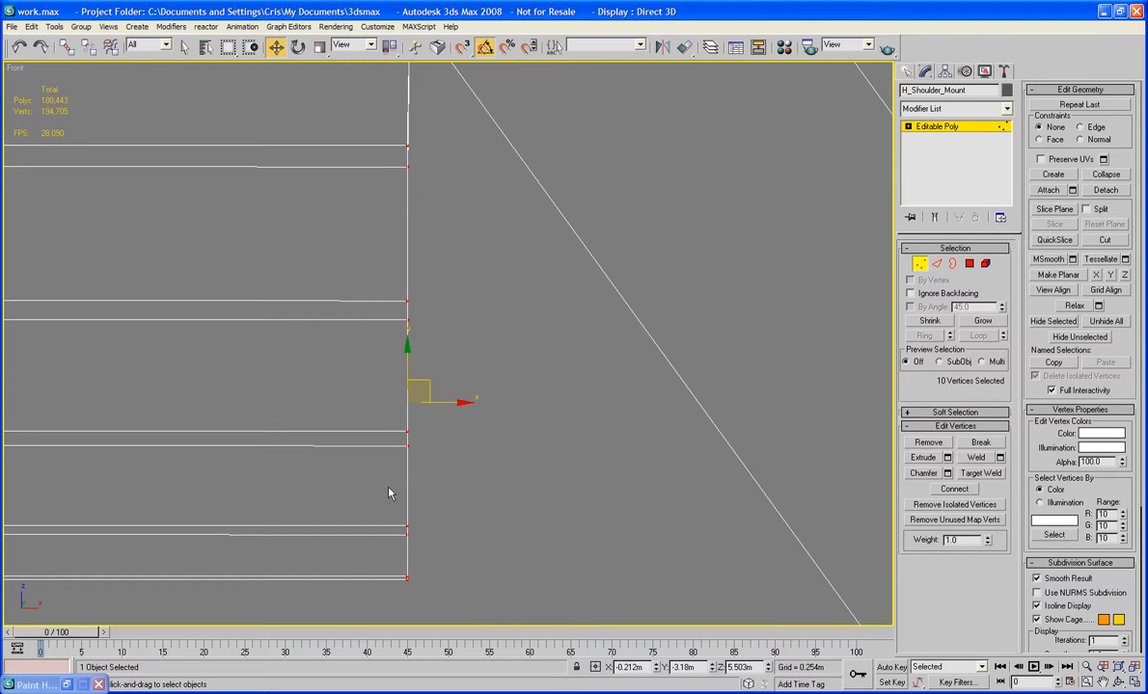
pyautogui.moveTo(444, 403); pyautogui.dragTo(550, 415)
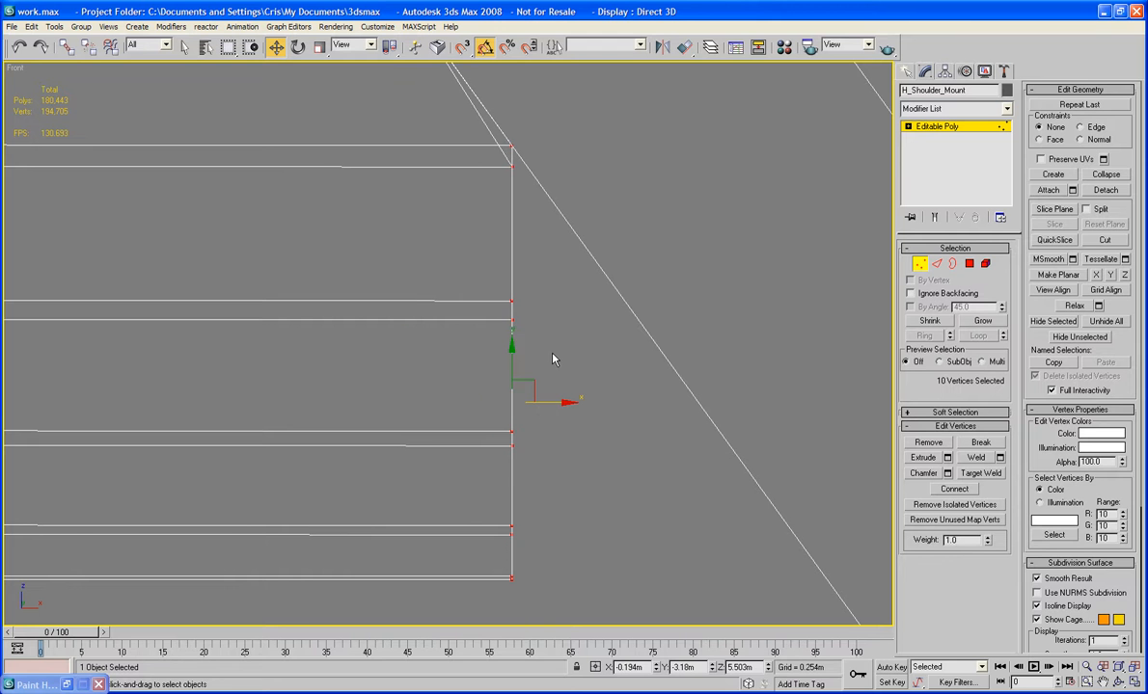
pyautogui.keyDown('ctrl'); pyautogui.click(512, 144); pyautogui.keyUp('ctrl')
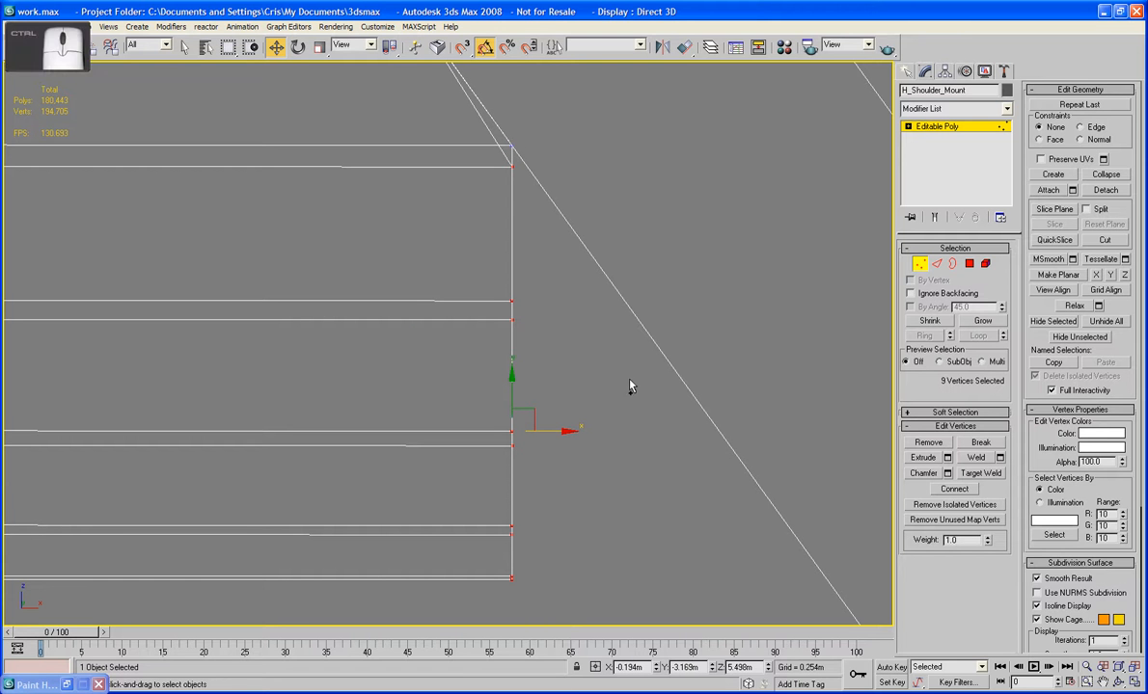
pyautogui.moveTo(567, 431); pyautogui.dragTo(583, 442)
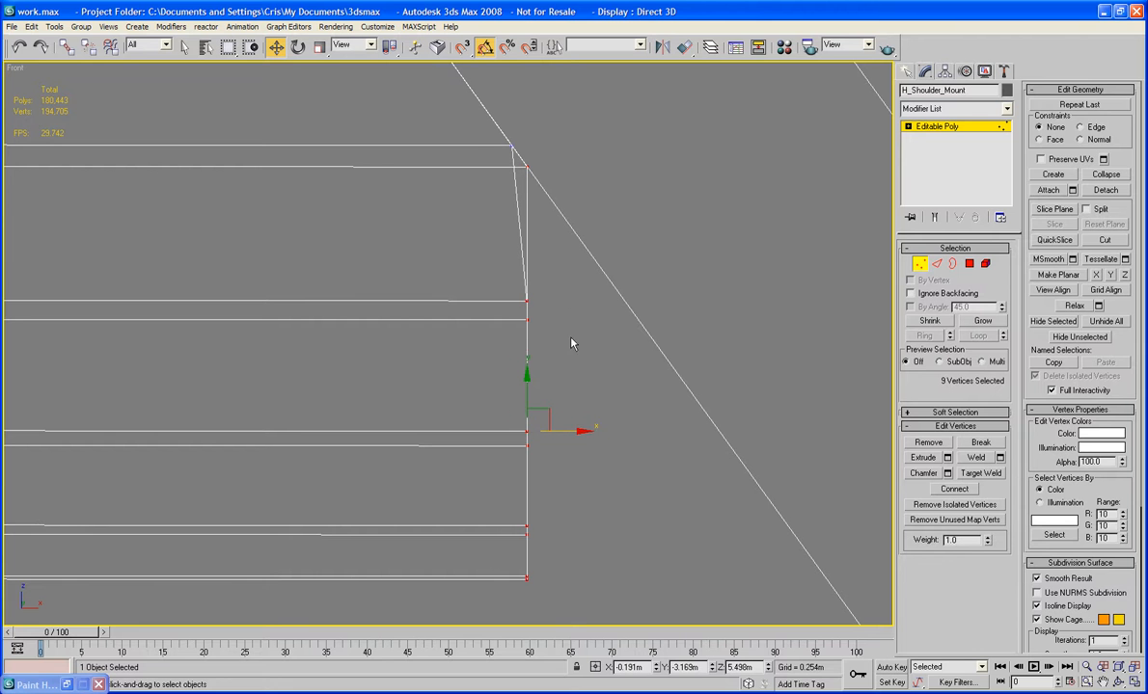
pyautogui.keyDown('ctrl'); pyautogui.click(525, 167); pyautogui.keyUp('ctrl')
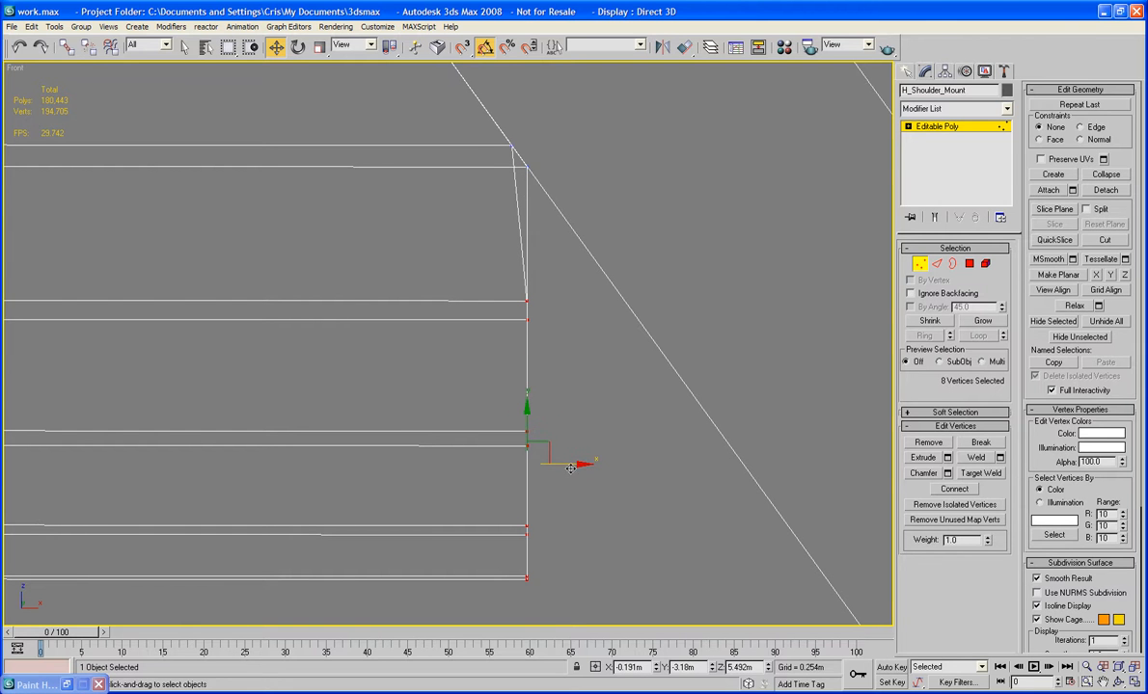
# Shift the remaining eight vertices along X to seat the second pair below the corner on the slanted edge, deselecting both.
pyautogui.moveTo(569, 465); pyautogui.dragTo(678, 490)
pyautogui.keyDown('ctrl'); pyautogui.click(625, 300); pyautogui.keyUp('ctrl')
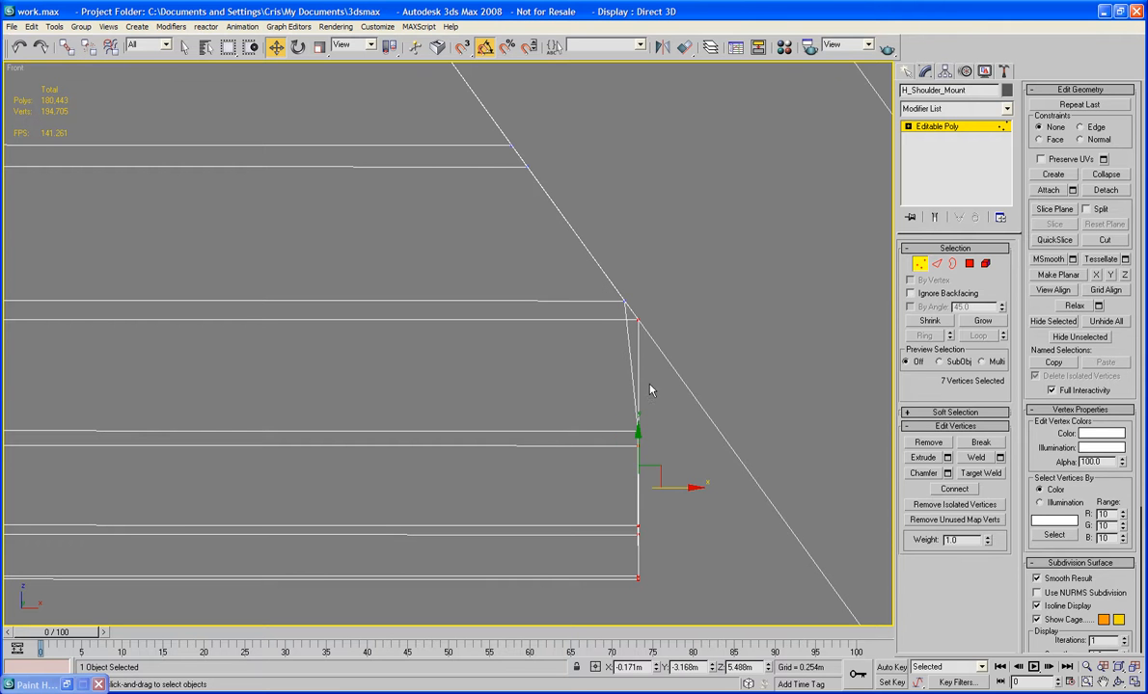
pyautogui.keyDown('ctrl'); pyautogui.click(638, 318); pyautogui.keyUp('ctrl')
# Shift the remaining six vertices along X to align the third pair below the corner with the slanted edge, deselecting each.
pyautogui.moveTo(722, 389); pyautogui.dragTo(609, 288, button='middle')
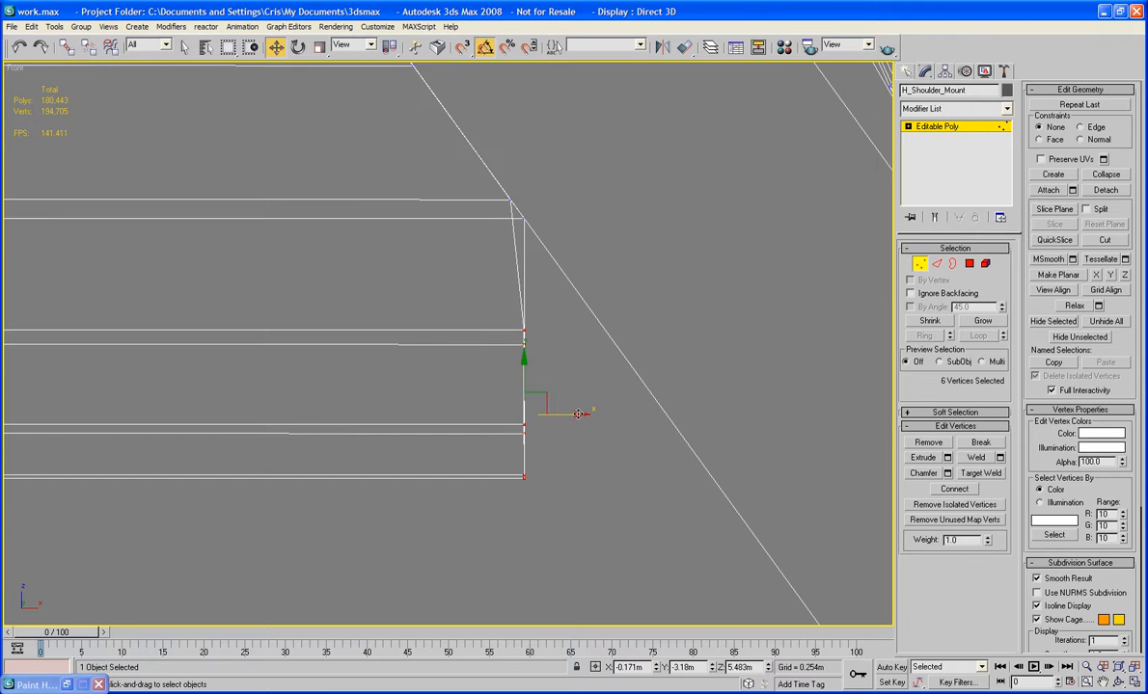
pyautogui.moveTo(578, 414); pyautogui.dragTo(641, 329)
pyautogui.keyDown('ctrl'); pyautogui.click(604, 336); pyautogui.keyUp('ctrl')
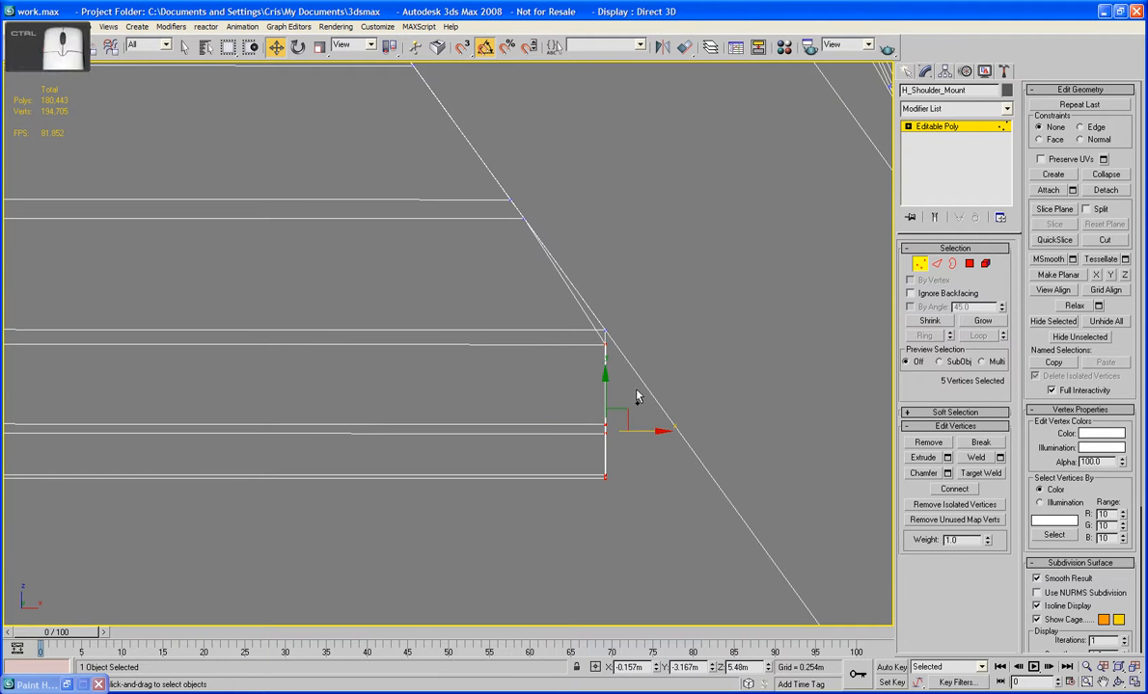
pyautogui.moveTo(635, 430); pyautogui.dragTo(647, 442)
pyautogui.keyDown('ctrl'); pyautogui.click(613, 345); pyautogui.keyUp('ctrl')
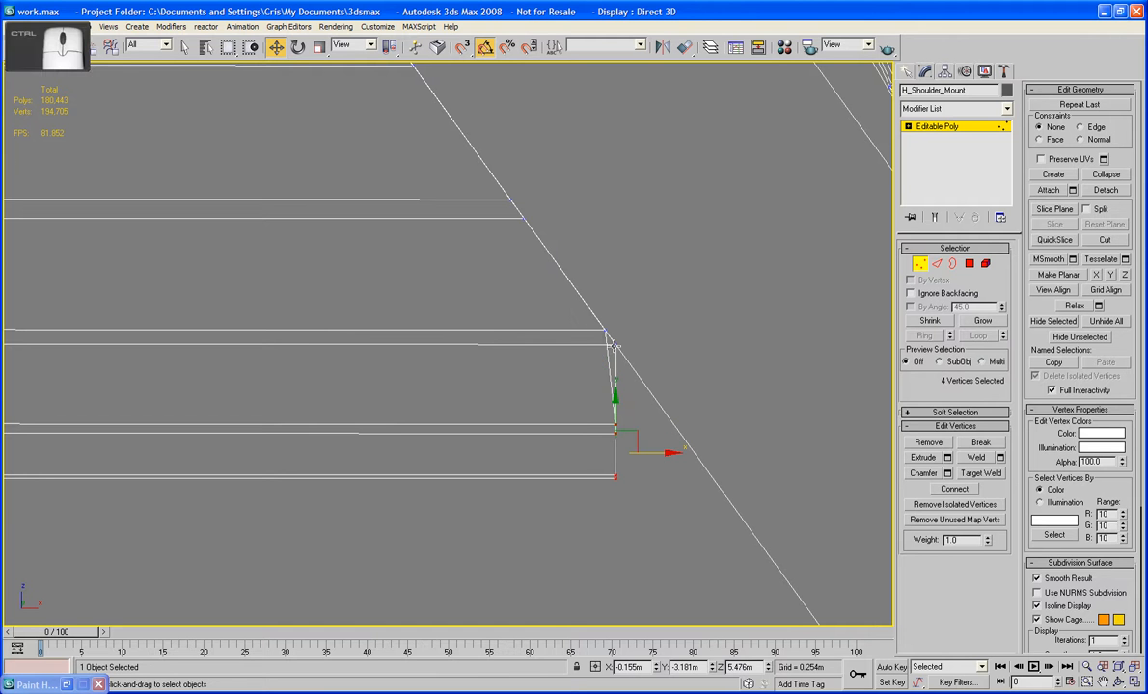
# Move the last four vertices along X to fit the fourth pair below the corner to the slanted edge, deselecting each.
pyautogui.moveTo(710, 377); pyautogui.dragTo(519, 351, button='middle')
pyautogui.moveTo(470, 440); pyautogui.dragTo(526, 434)
pyautogui.moveTo(534, 439); pyautogui.dragTo(533, 321, button='middle')
pyautogui.scroll(5, 471, 395)
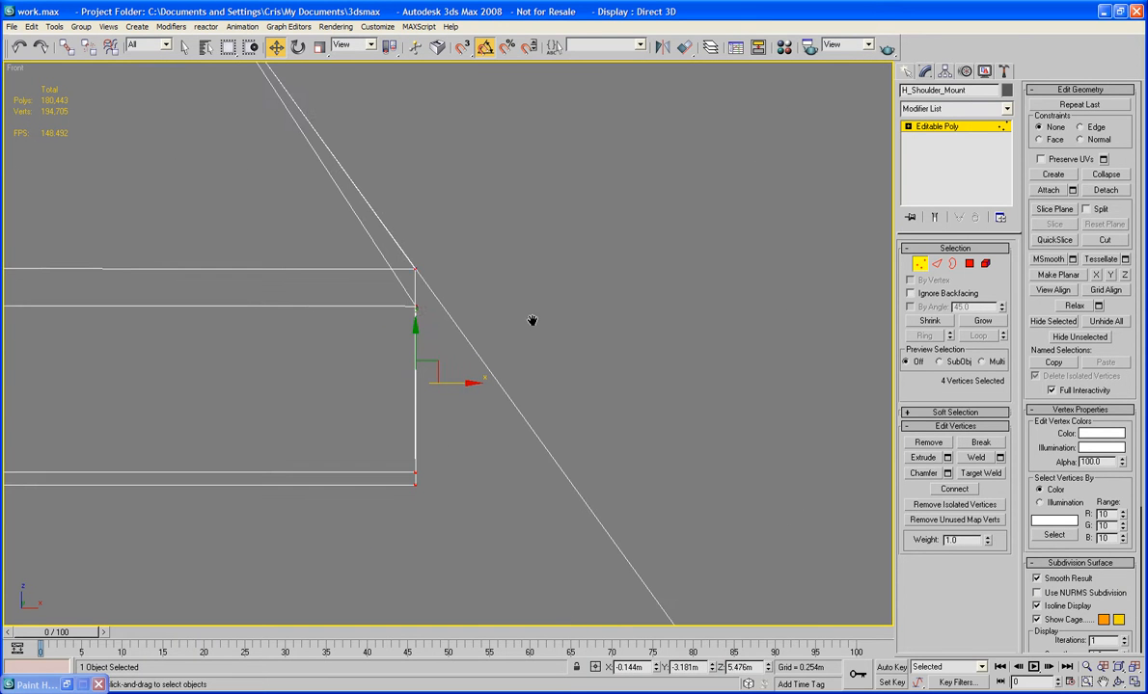
pyautogui.keyDown('alt'); pyautogui.click(412, 269); pyautogui.keyUp('alt')
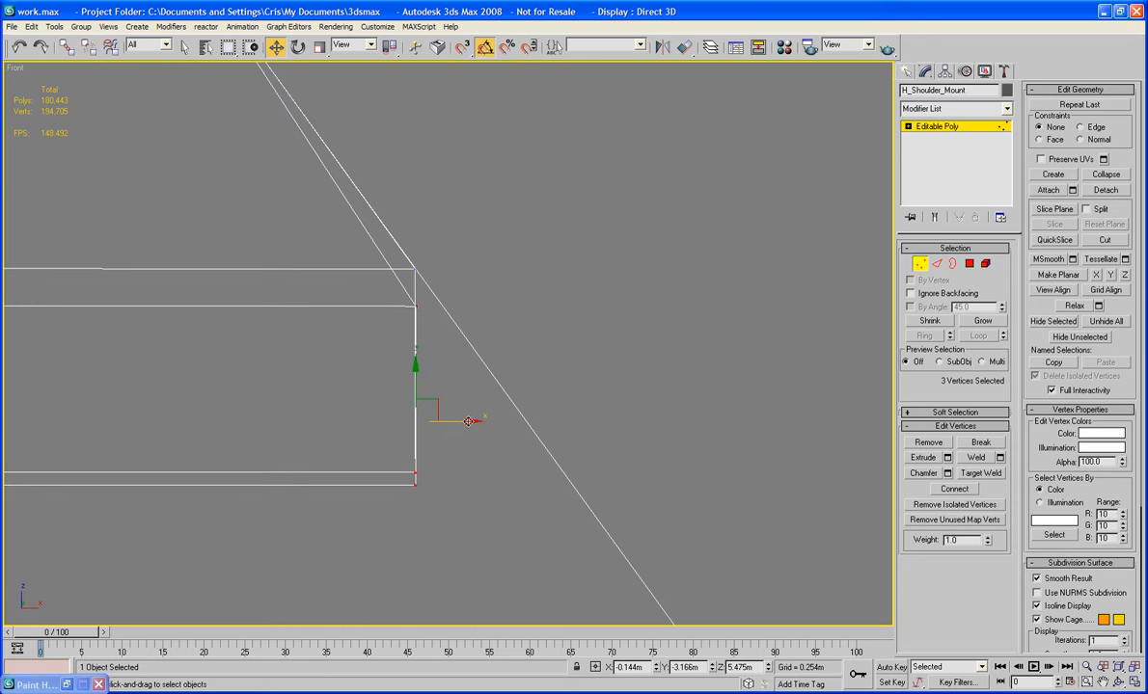
pyautogui.moveTo(466, 422); pyautogui.dragTo(494, 421)
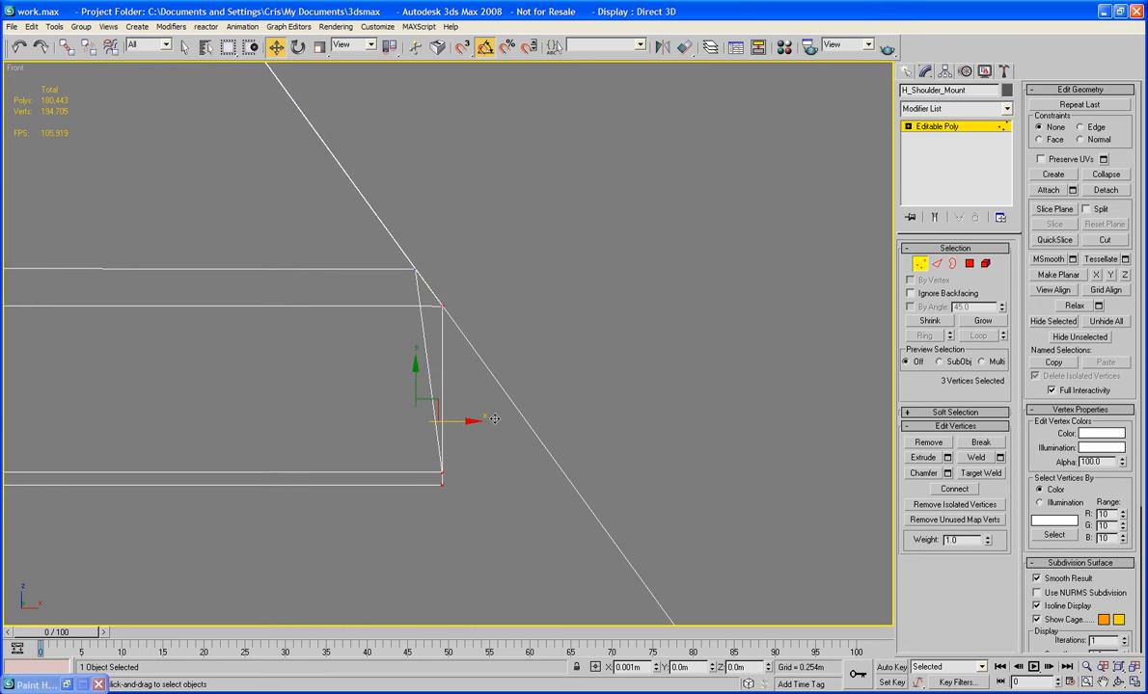
pyautogui.keyDown('ctrl'); pyautogui.click(440, 306); pyautogui.keyUp('ctrl')
# Seat the bottommost vertex pair on the ring's slanted edge along X and clear the vertex selection.
pyautogui.moveTo(541, 459); pyautogui.dragTo(516, 359, button='middle')
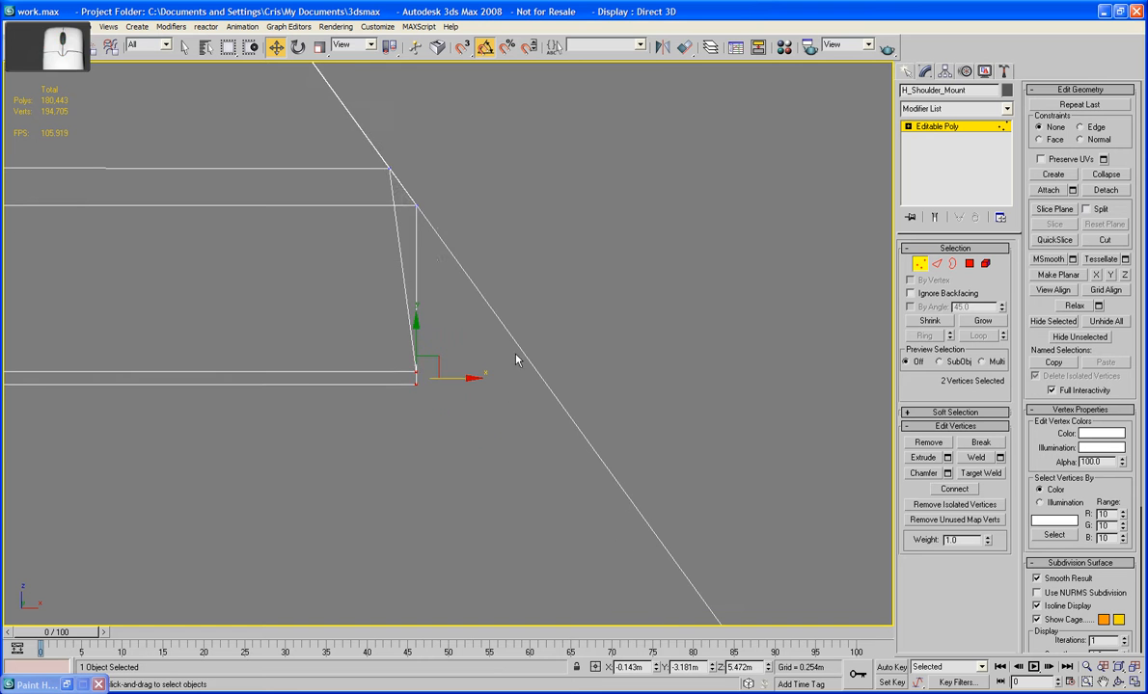
pyautogui.moveTo(447, 388); pyautogui.dragTo(572, 388)
pyautogui.keyDown('alt'); pyautogui.click(536, 370); pyautogui.keyUp('alt')
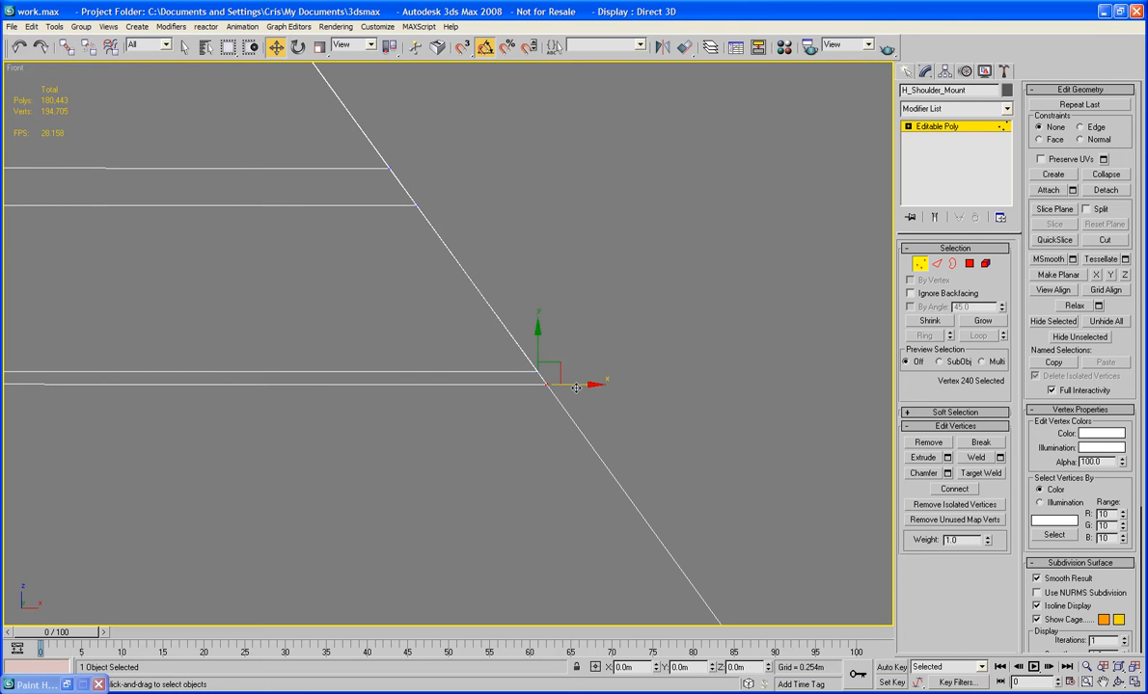
pyautogui.click(625, 329)
# Examine the fit between the side cylinders and the ring in a shaded perspective view.
pyautogui.scroll(-6, 625, 330)
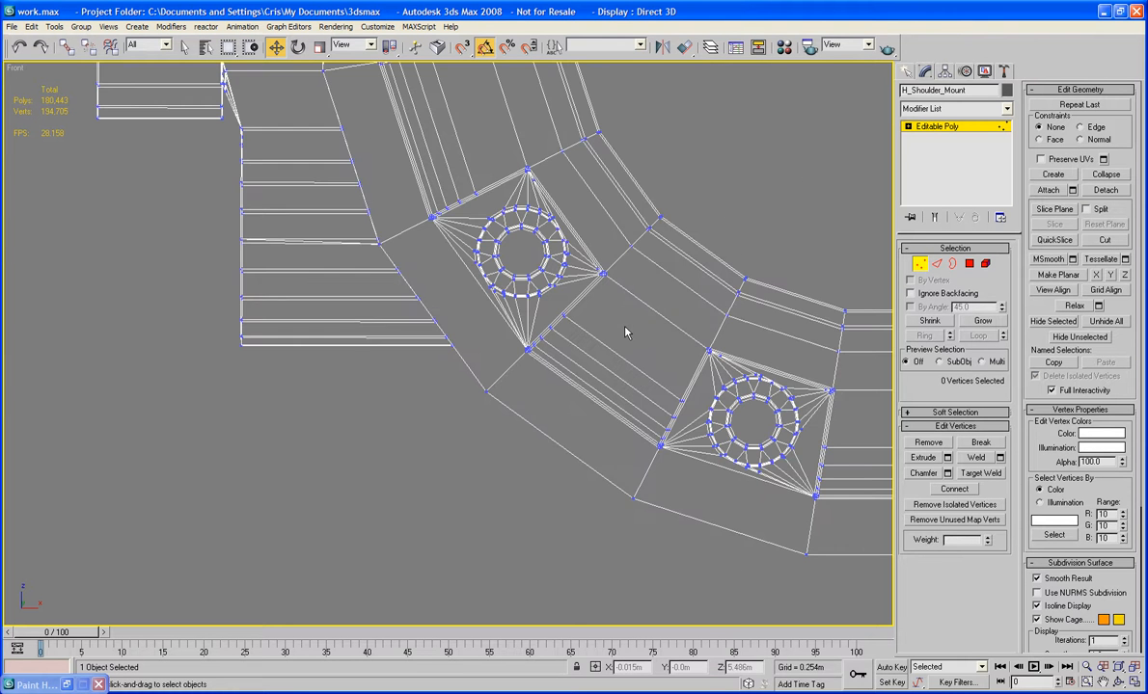
pyautogui.press('p')
pyautogui.press('z')
pyautogui.scroll(-3, 528, 307)
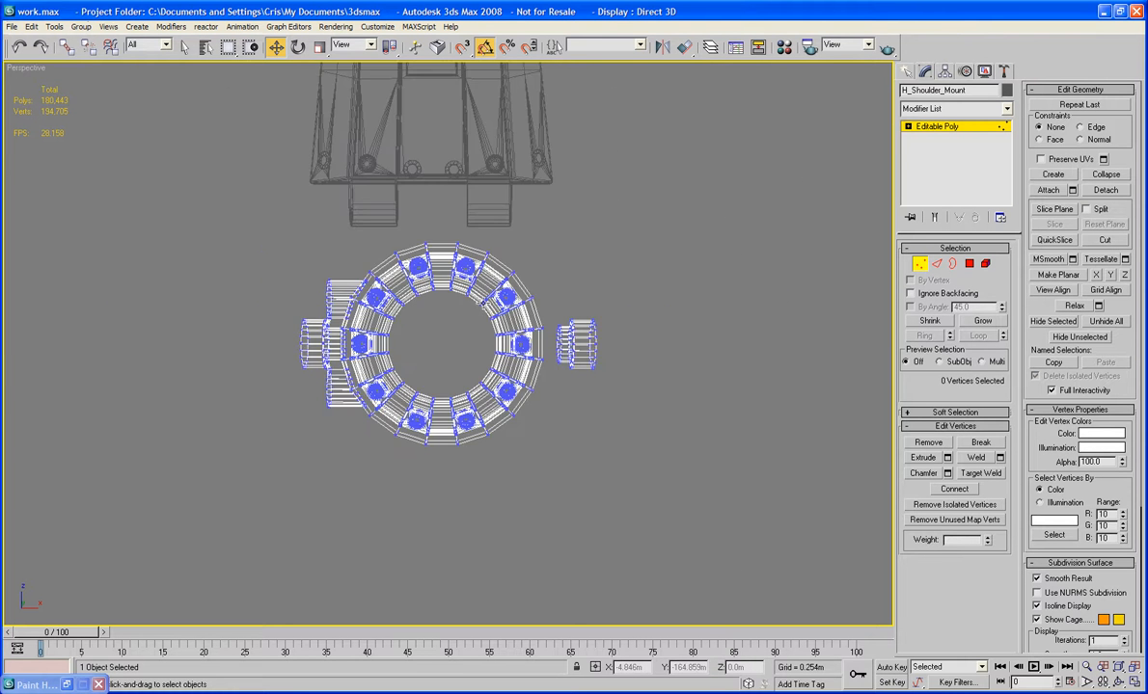
pyautogui.keyDown('alt'); pyautogui.moveTo(528, 307); pyautogui.dragTo(595, 437, button='middle'); pyautogui.keyUp('alt')
pyautogui.scroll(5, 563, 353)
pyautogui.scroll(3, 589, 333)
pyautogui.scroll(6, 521, 405)
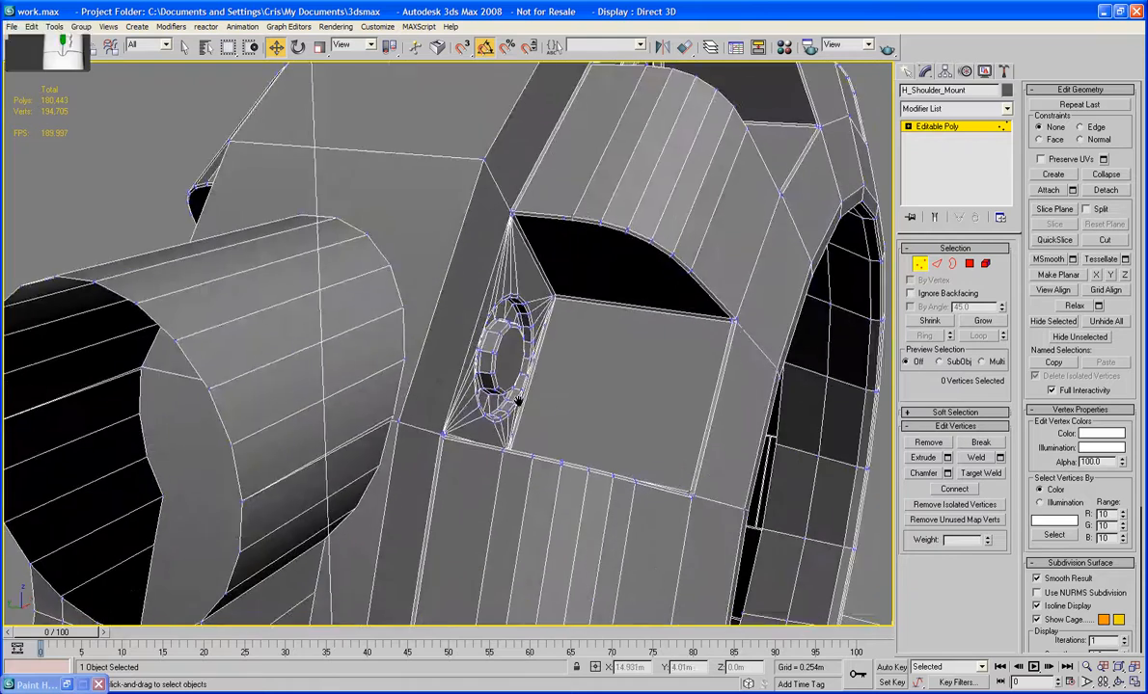
pyautogui.scroll(-4, 529, 393)
pyautogui.scroll(-5, 529, 393)
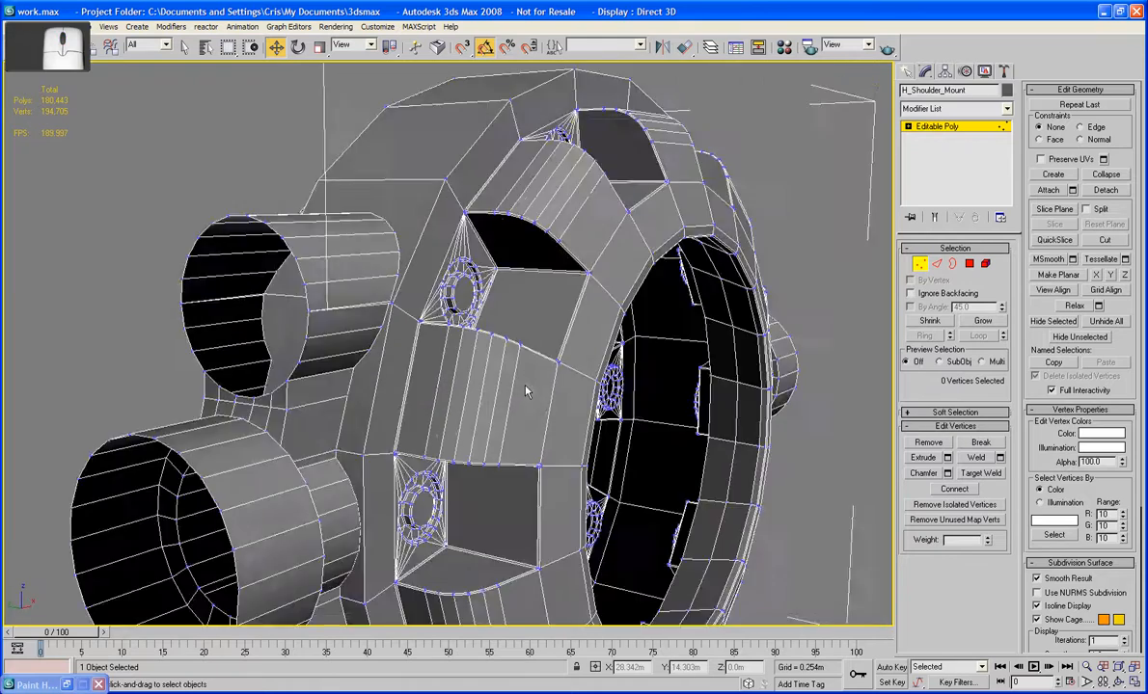
pyautogui.moveTo(528, 393)
pyautogui.keyDown('alt'); pyautogui.mouseDown(button='middle')
pyautogui.moveTo(457, 377)
pyautogui.moveTo(492, 331)
pyautogui.moveTo(569, 397)
pyautogui.moveTo(507, 402)
pyautogui.moveTo(511, 393)
pyautogui.mouseUp(button='middle'); pyautogui.keyUp('alt')
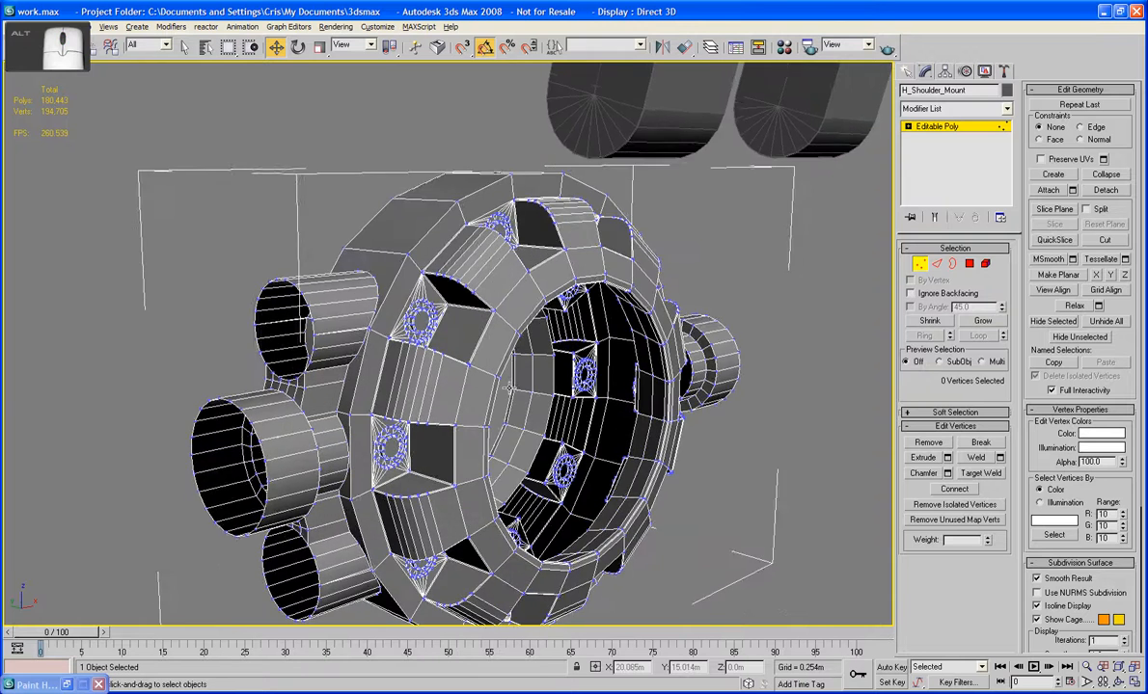
pyautogui.scroll(10, 508, 387)
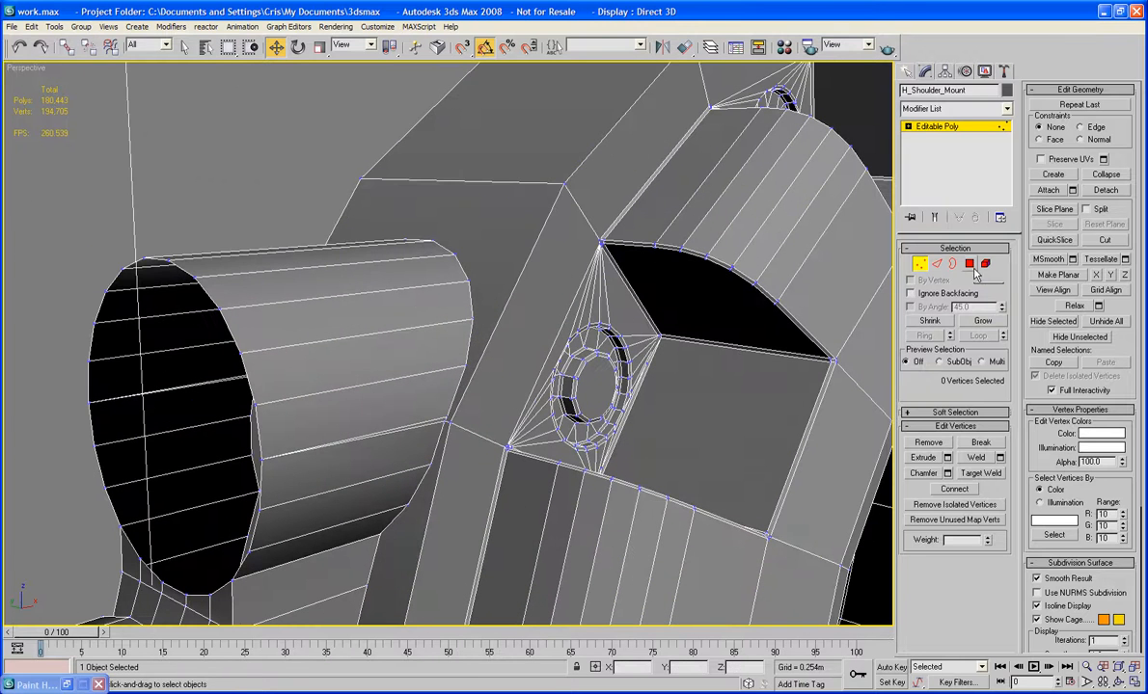
# Delete the ring polygon behind the upper side cylinder and switch to Border selection.
pyautogui.click(970, 265)
pyautogui.click(496, 278)
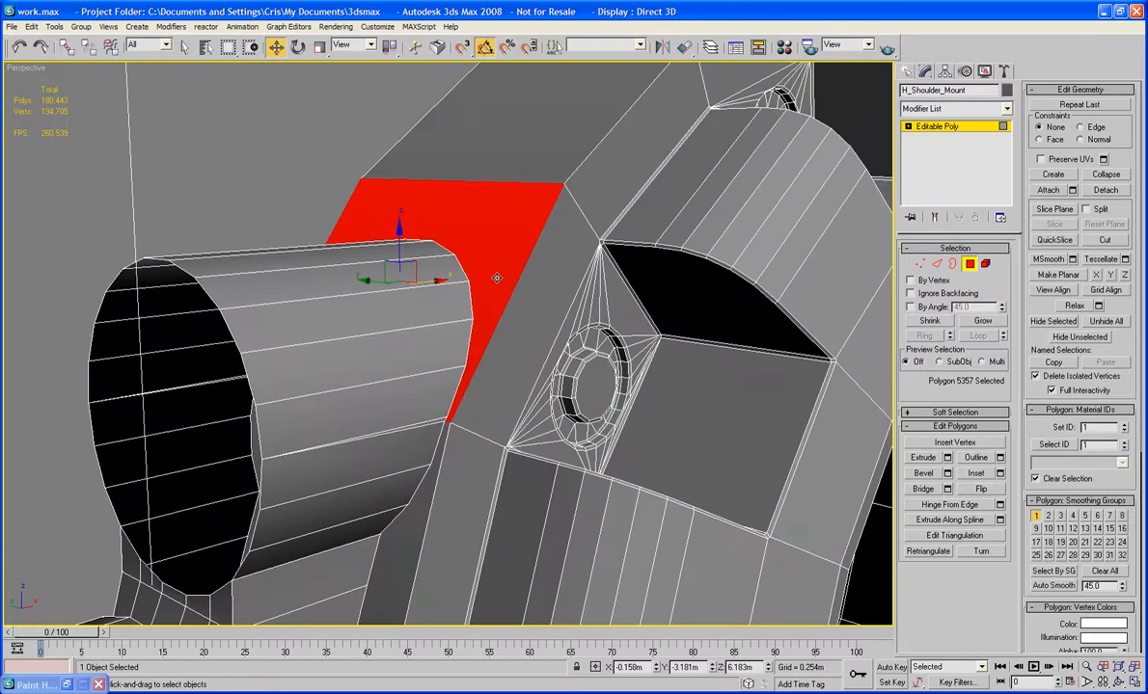
pyautogui.press('Delete')
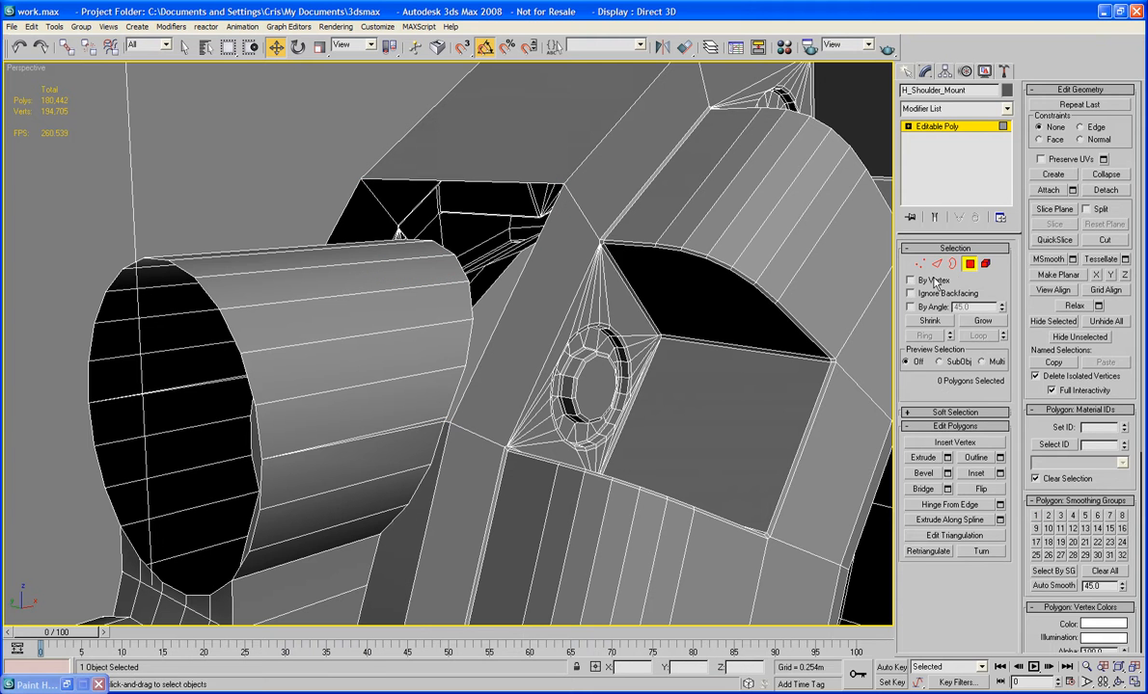
pyautogui.press('3')
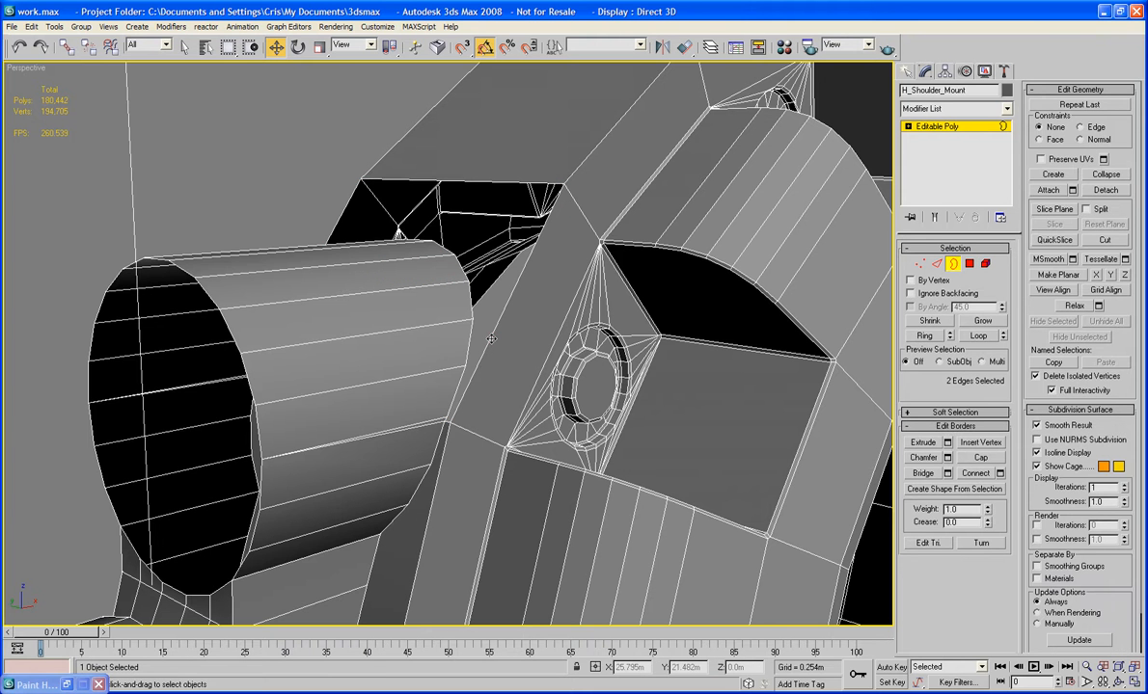
# Bridge the upper cylinder's end edge just above the ring corner to the ring's slanted outline edge.
pyautogui.click(490, 339)
pyautogui.click(271, 161)
pyautogui.moveTo(355, 265); pyautogui.dragTo(340, 225, button='middle')
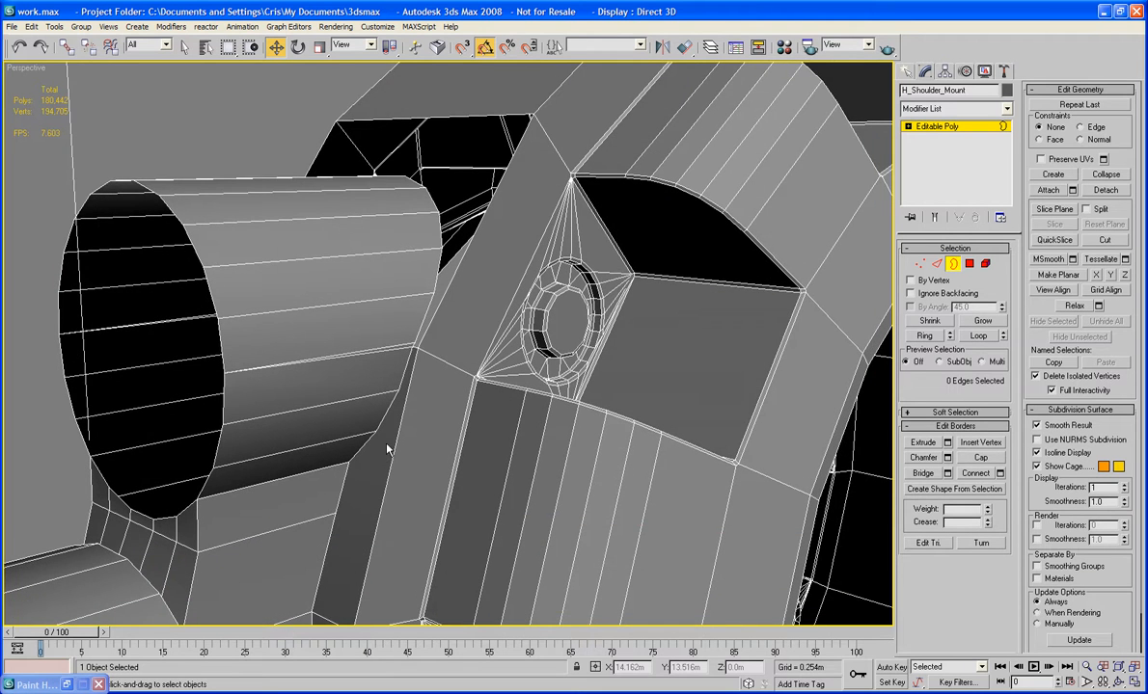
pyautogui.moveTo(388, 445); pyautogui.dragTo(425, 473, button='middle')
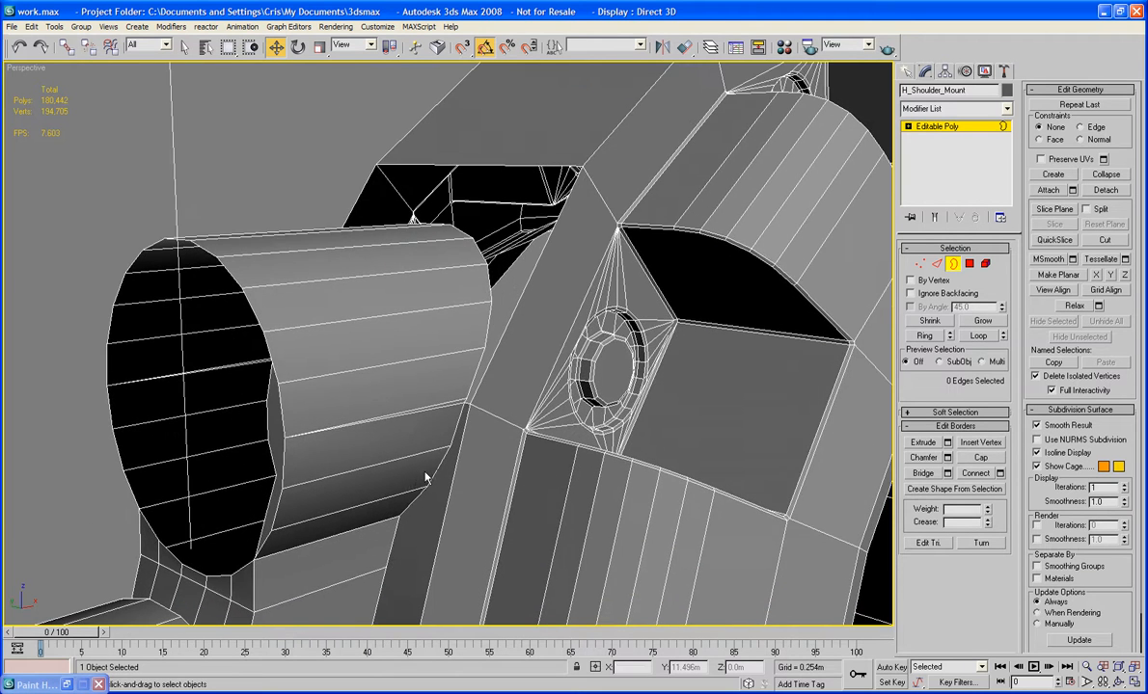
pyautogui.scroll(5, 523, 372)
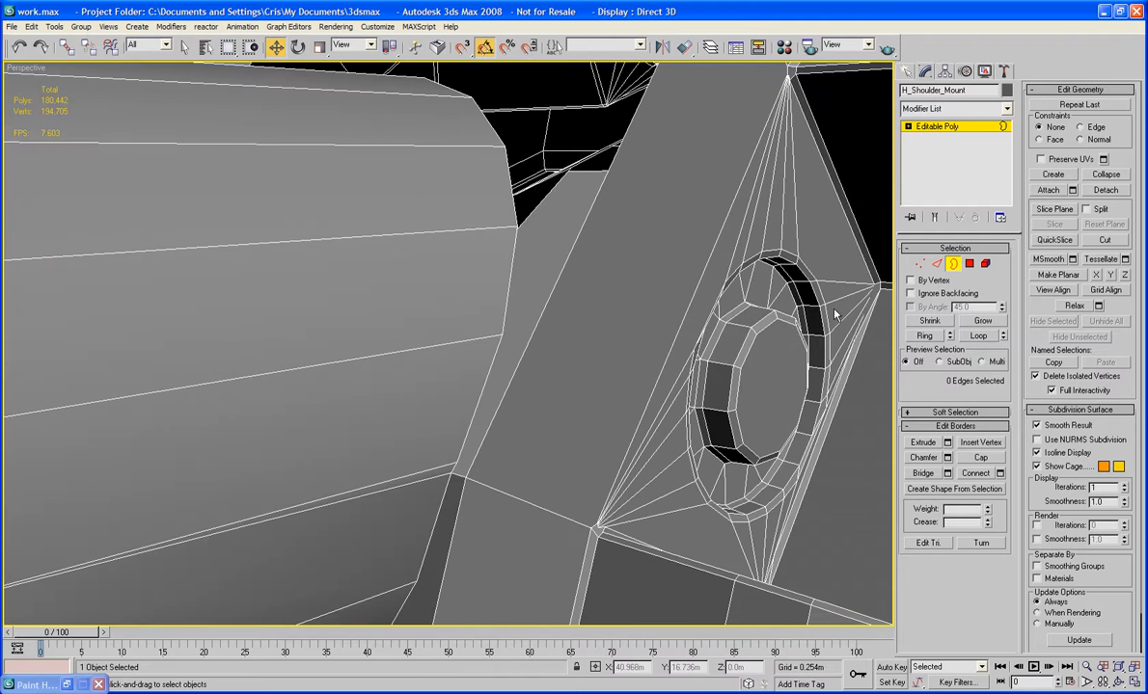
pyautogui.click(938, 267)
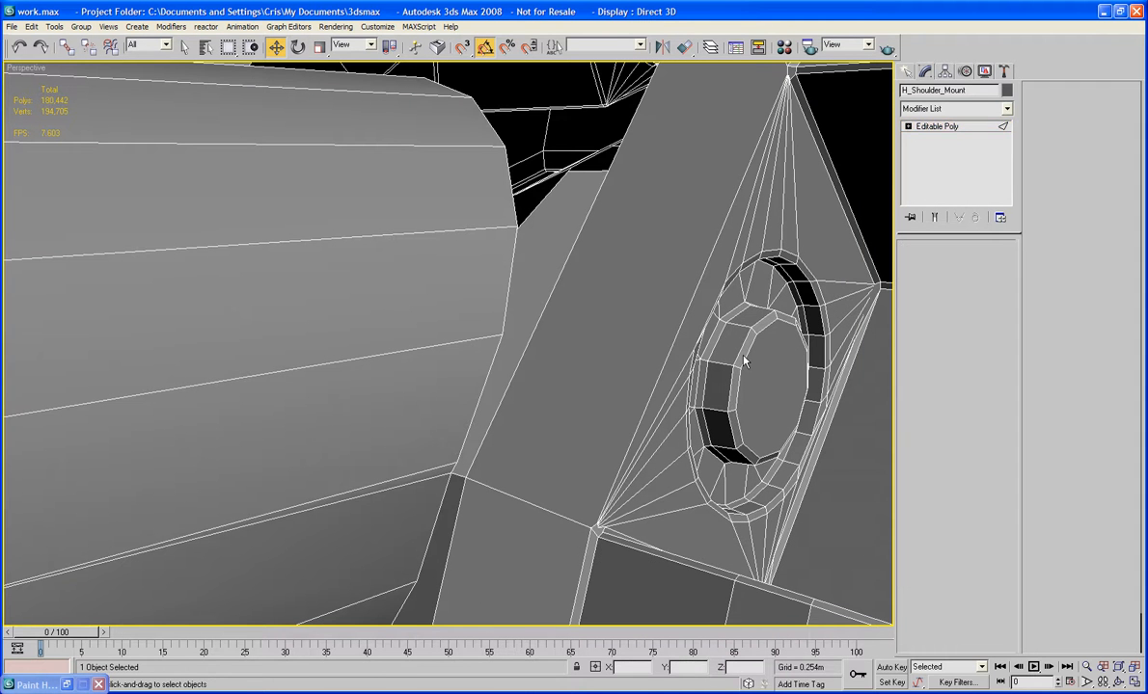
pyautogui.click(450, 470)
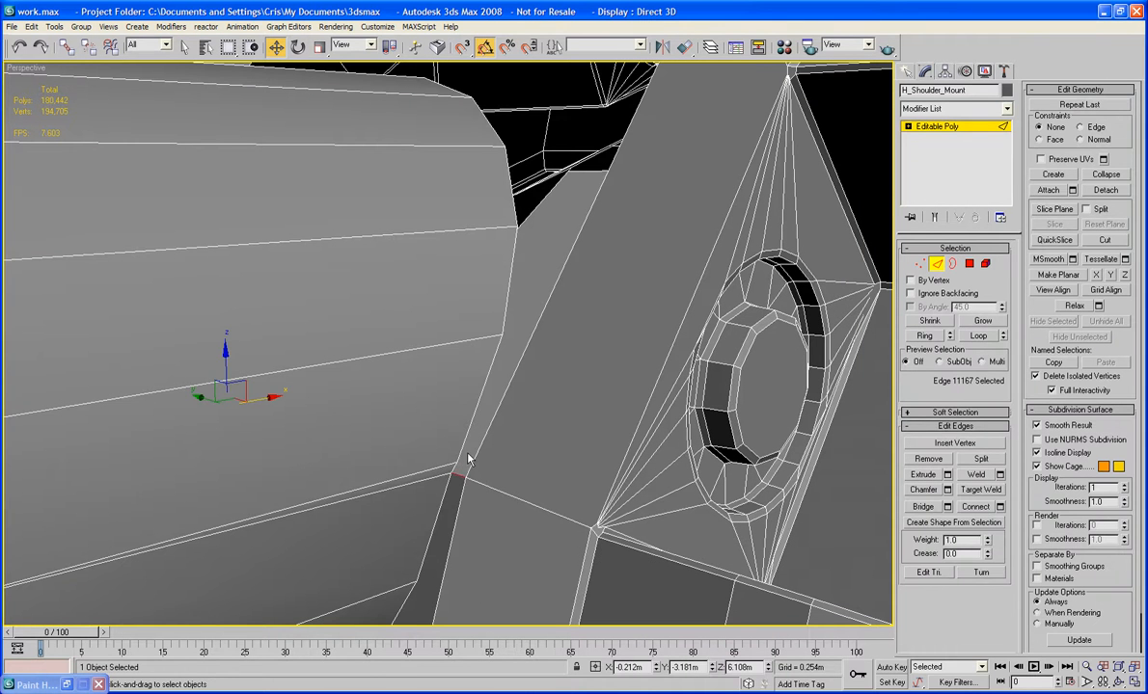
pyautogui.click(463, 446)
pyautogui.keyDown('ctrl'); pyautogui.click(474, 452); pyautogui.keyUp('ctrl')
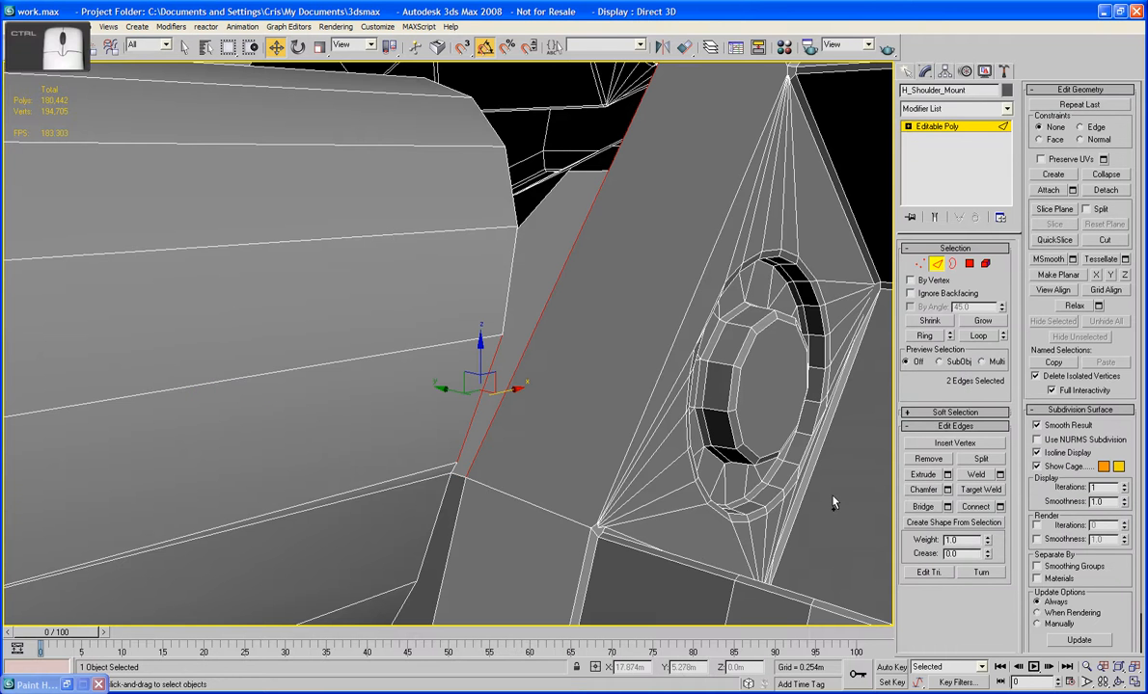
pyautogui.moveTo(580, 479); pyautogui.dragTo(625, 454, button='middle')
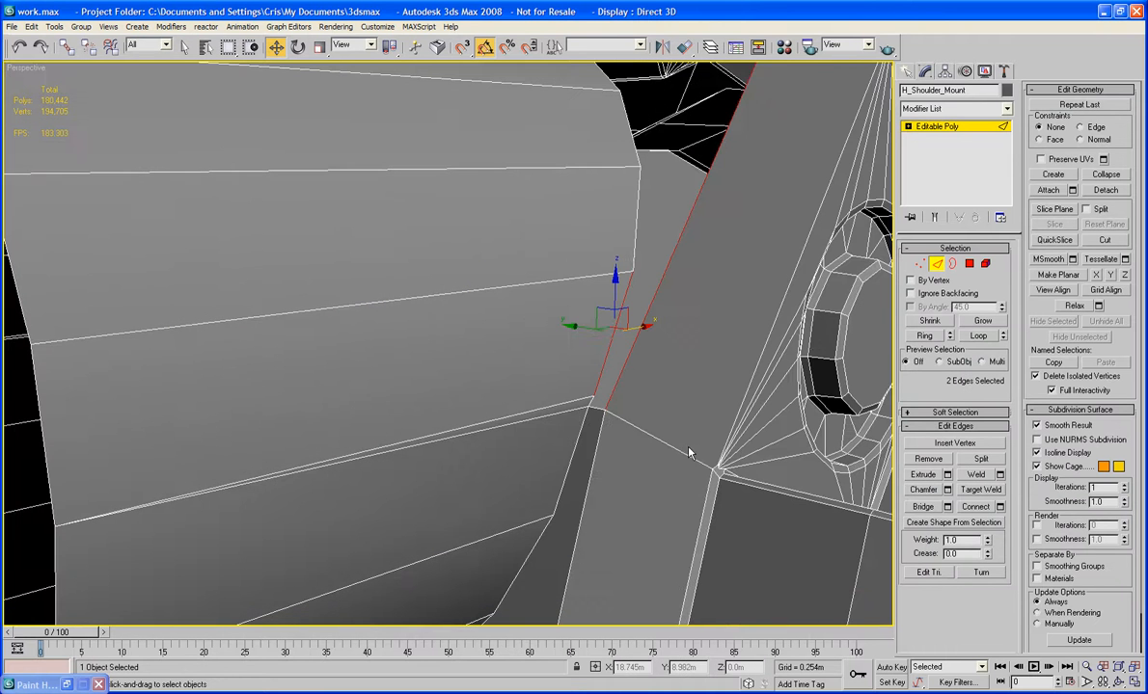
pyautogui.click(938, 508)
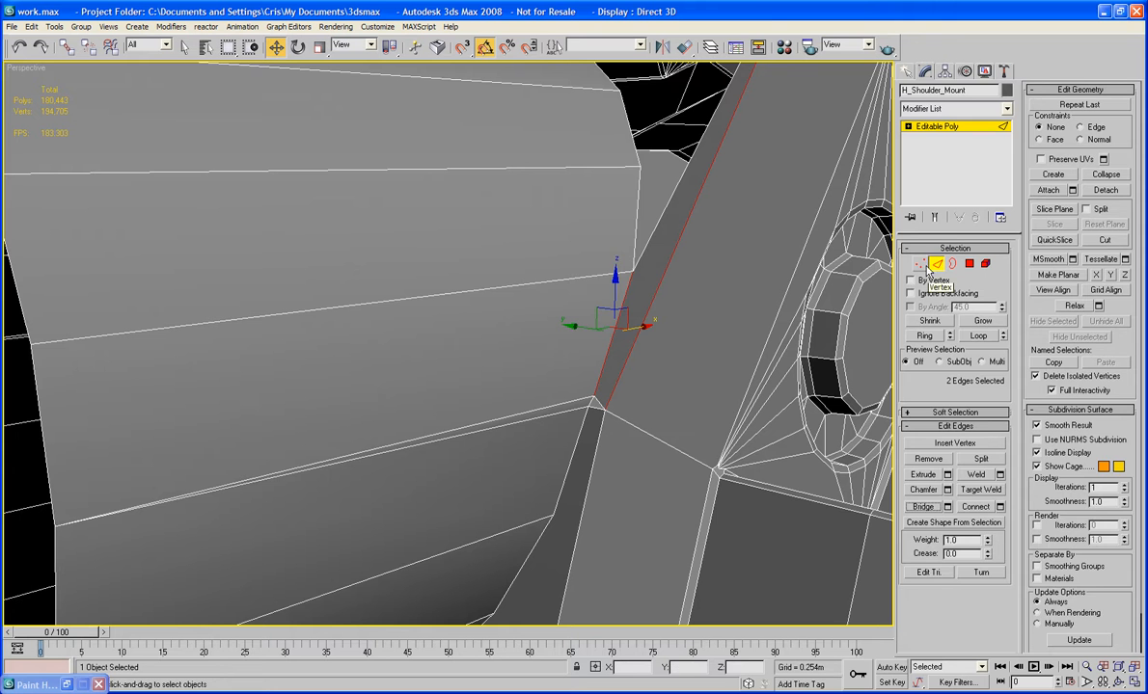
# Target-weld the doubled vertices where the upper cylinder meets the ring corner on both sides of the mount.
pyautogui.press('1')
pyautogui.click(983, 474)
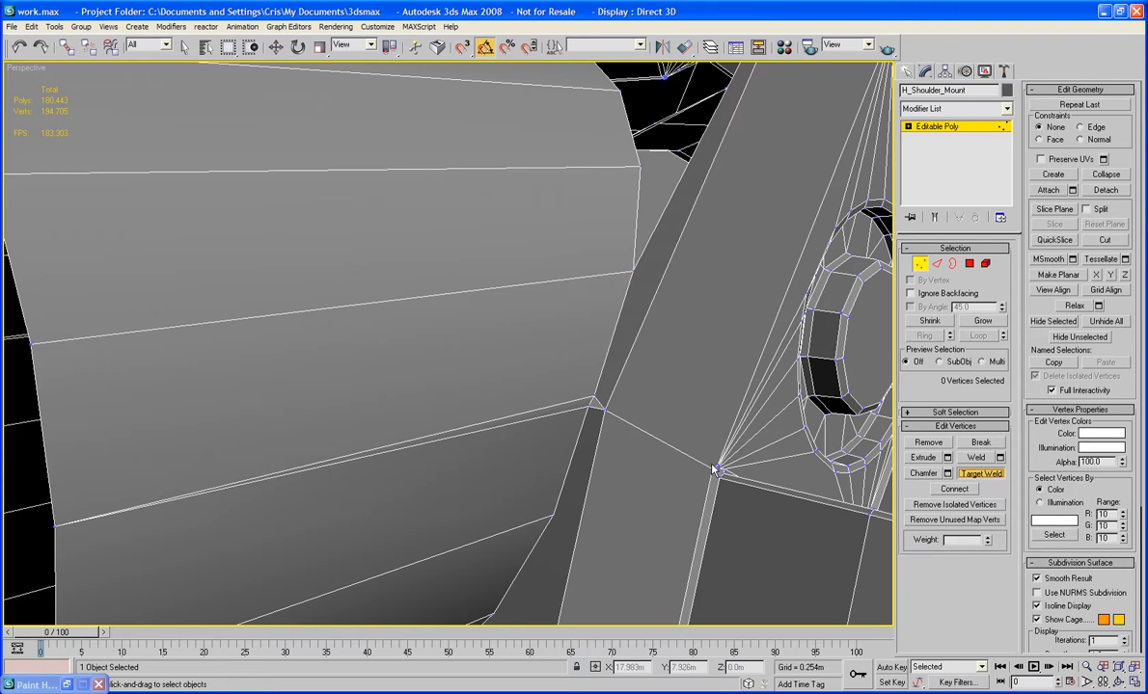
pyautogui.click(588, 406)
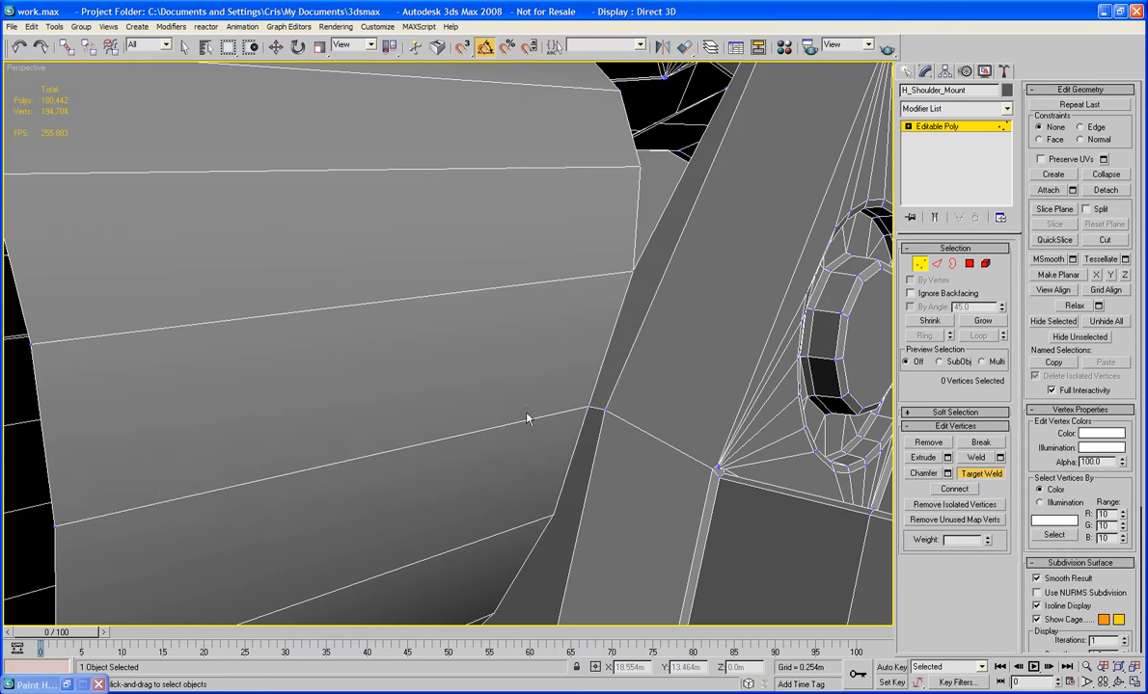
pyautogui.scroll(-4, 528, 416)
pyautogui.keyDown('alt'); pyautogui.moveTo(528, 415); pyautogui.dragTo(415, 432, button='middle'); pyautogui.keyUp('alt')
pyautogui.scroll(4, 589, 421)
pyautogui.scroll(3, 590, 421)
pyautogui.moveTo(517, 456); pyautogui.dragTo(369, 372, button='middle')
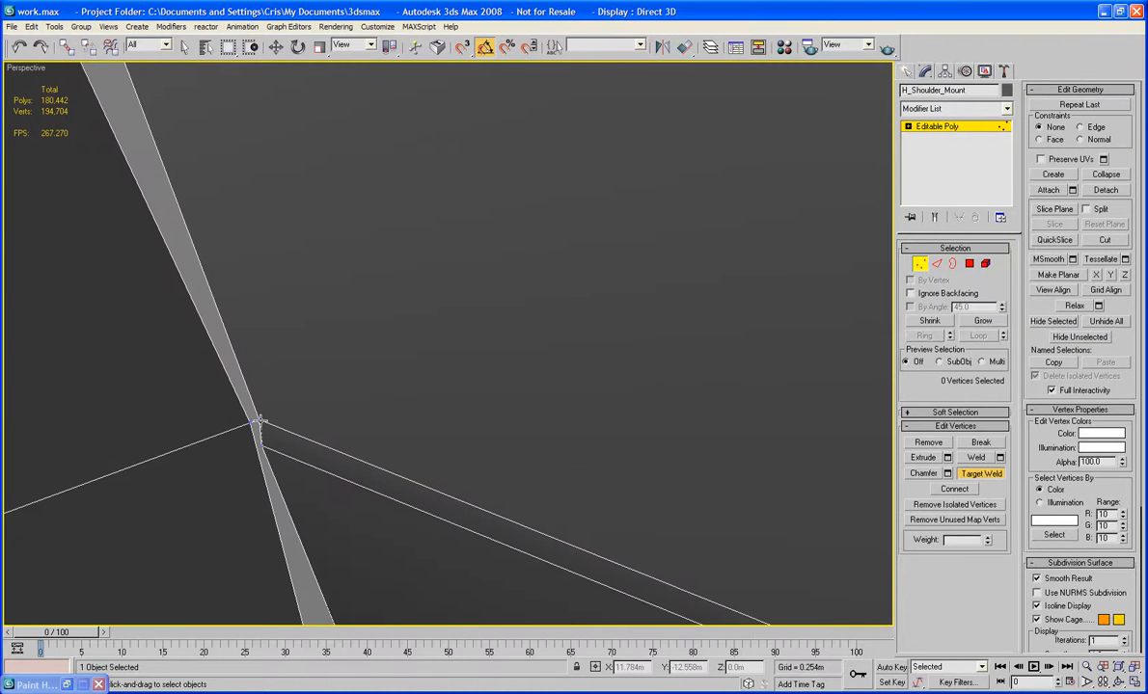
pyautogui.click(253, 421)
# Bridge the cylinder's end edge to the ring's slanted outline edge on the opposite side of the mount.
pyautogui.scroll(-5, 261, 418)
pyautogui.moveTo(289, 425); pyautogui.dragTo(316, 468, button='middle')
pyautogui.moveTo(505, 328); pyautogui.dragTo(520, 357, button='middle')
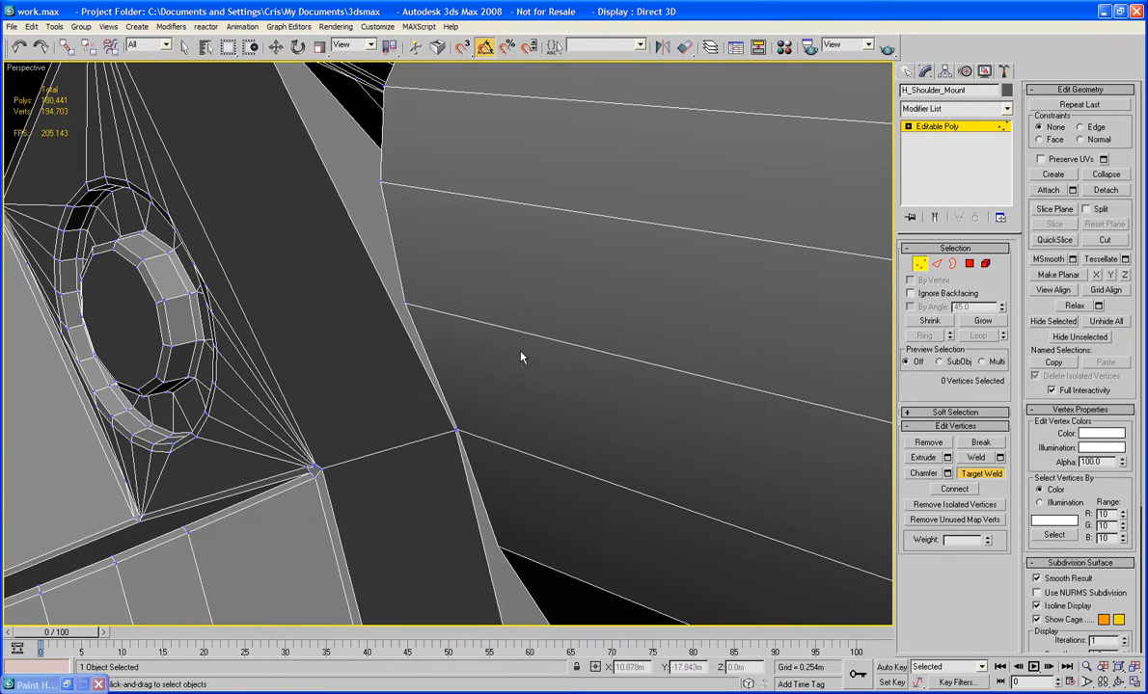
pyautogui.click(936, 264)
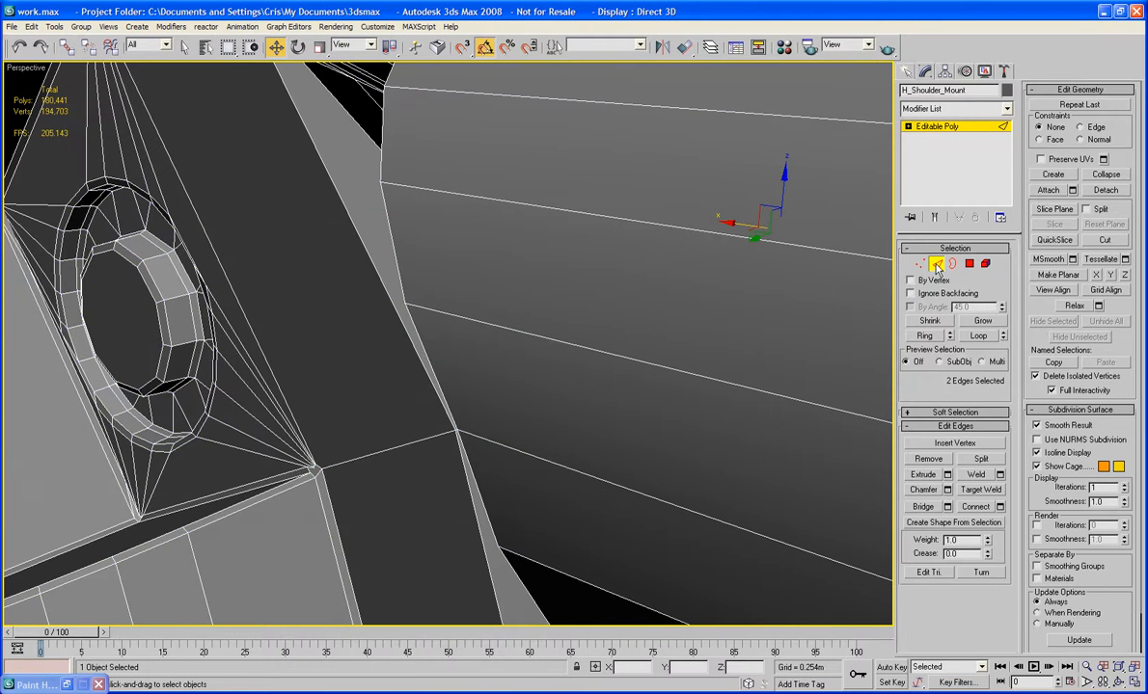
pyautogui.click(435, 386)
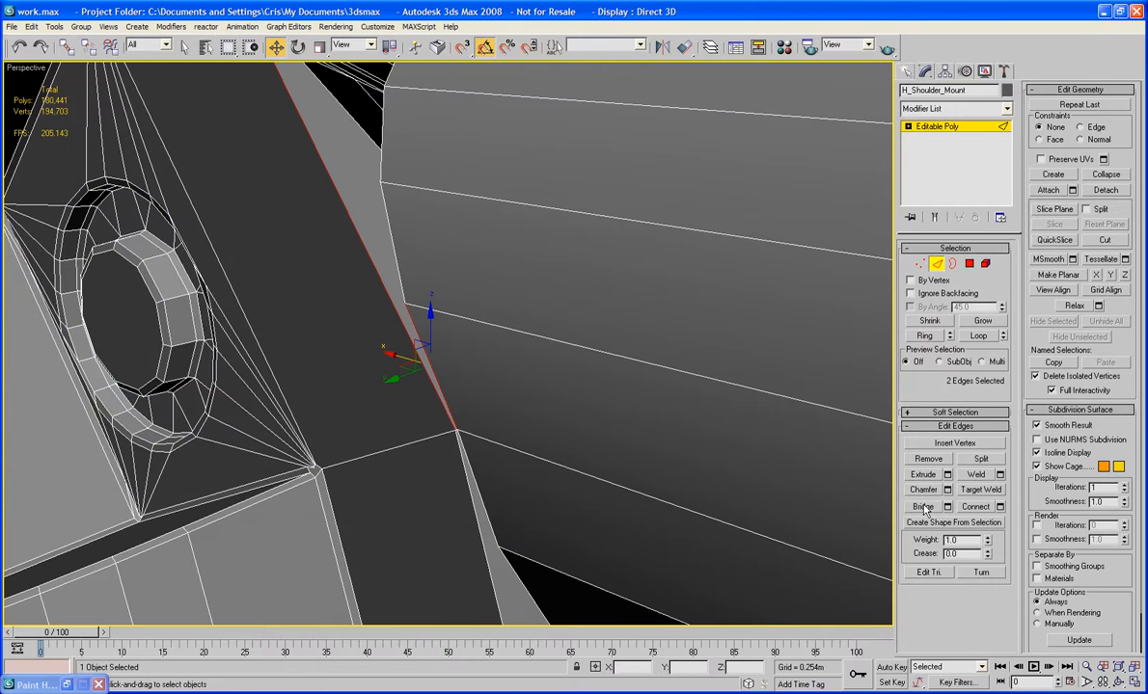
# Cap the remaining open border between the upper cylinder and the ring.
pyautogui.scroll(-5, 714, 421)
pyautogui.keyDown('alt'); pyautogui.moveTo(716, 385); pyautogui.dragTo(588, 384, button='middle'); pyautogui.keyUp('alt')
pyautogui.click(950, 263)
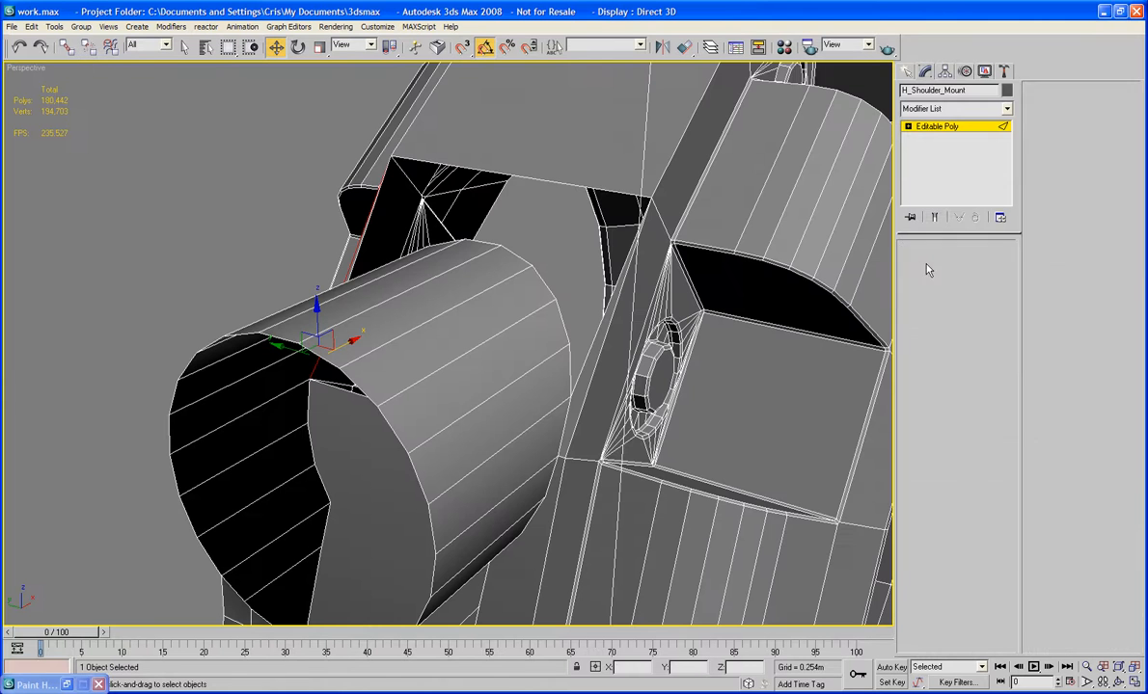
pyautogui.click(548, 293)
pyautogui.click(980, 458)
# Delete the ring polygon beneath the upper side cylinder.
pyautogui.moveTo(665, 441); pyautogui.dragTo(577, 378, button='middle')
pyautogui.scroll(-4, 668, 426)
pyautogui.scroll(5, 577, 381)
pyautogui.scroll(2, 539, 376)
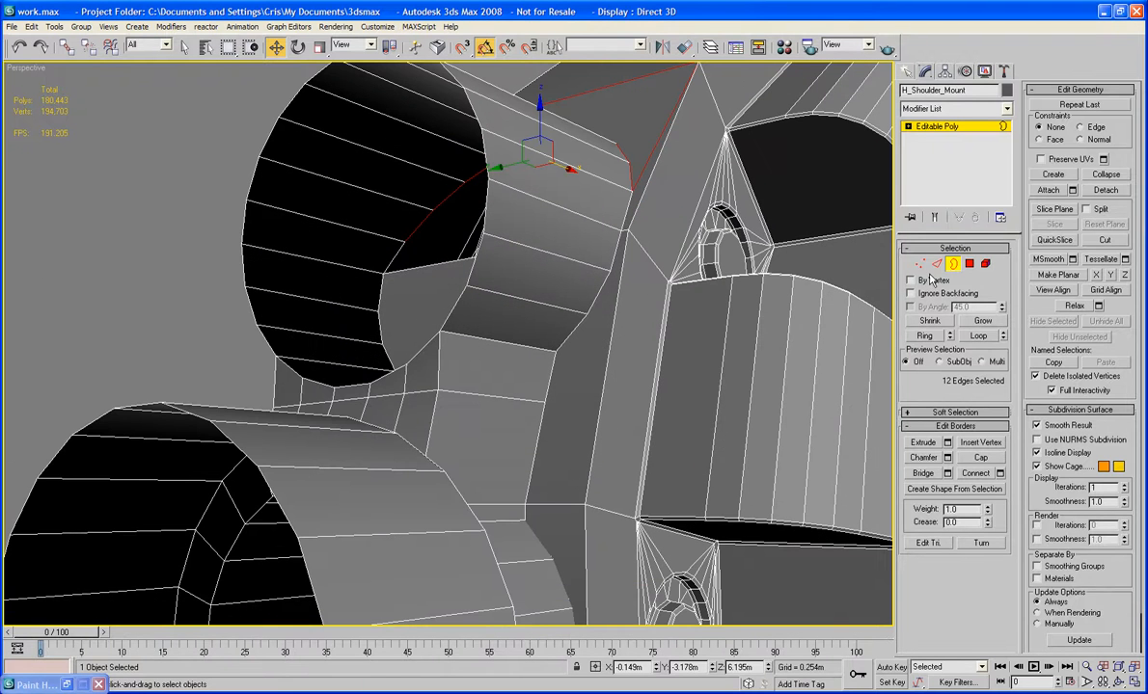
pyautogui.click(970, 265)
pyautogui.moveTo(558, 374)
pyautogui.keyDown('alt'); pyautogui.mouseDown(button='middle')
pyautogui.moveTo(597, 376)
pyautogui.moveTo(558, 374)
pyautogui.mouseUp(button='middle'); pyautogui.keyUp('alt')
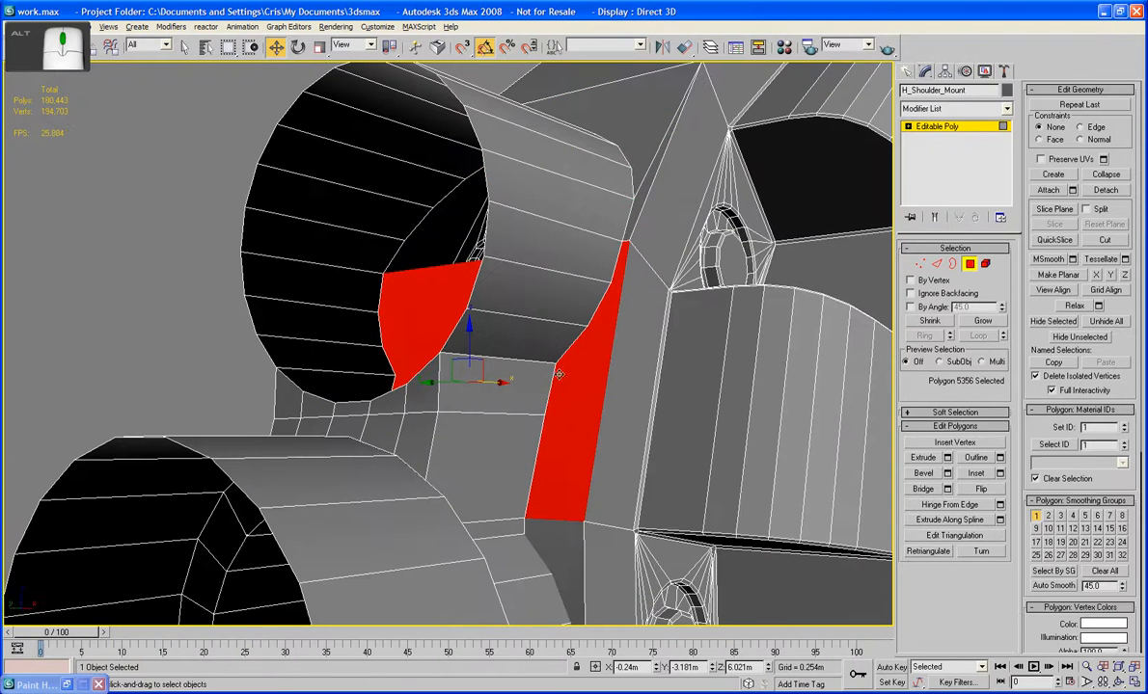
pyautogui.press('Delete')
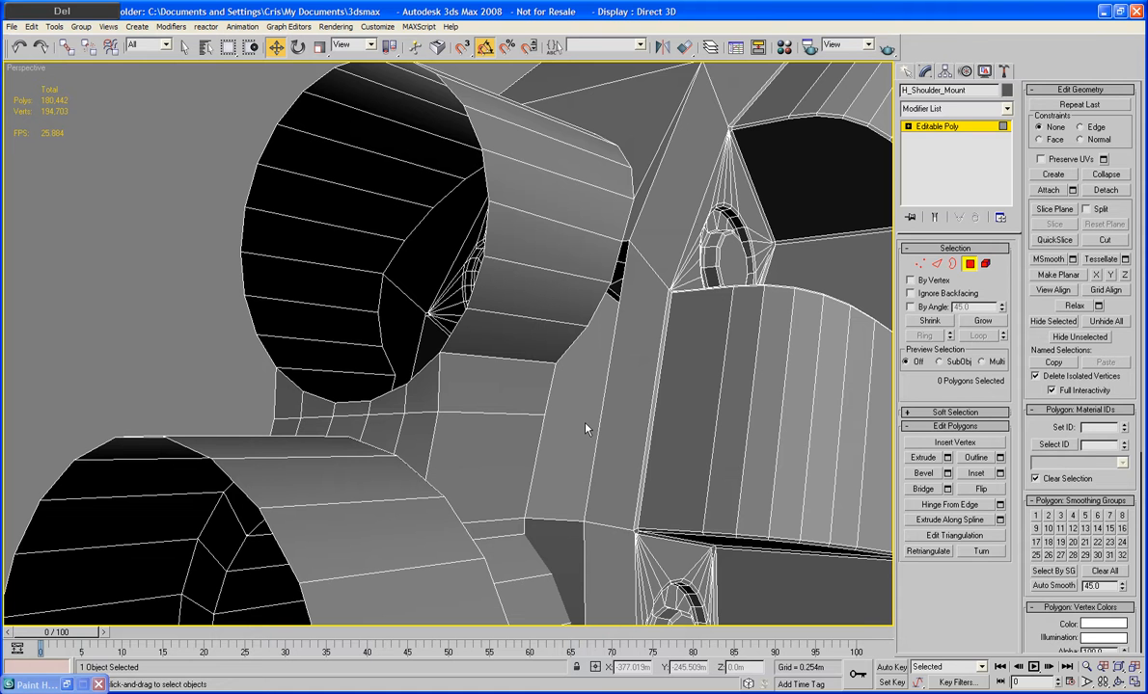
# Try to bridge the connector's end edge to the ring's long outline edge below the upper cylinder, and undo it.
pyautogui.click(937, 265)
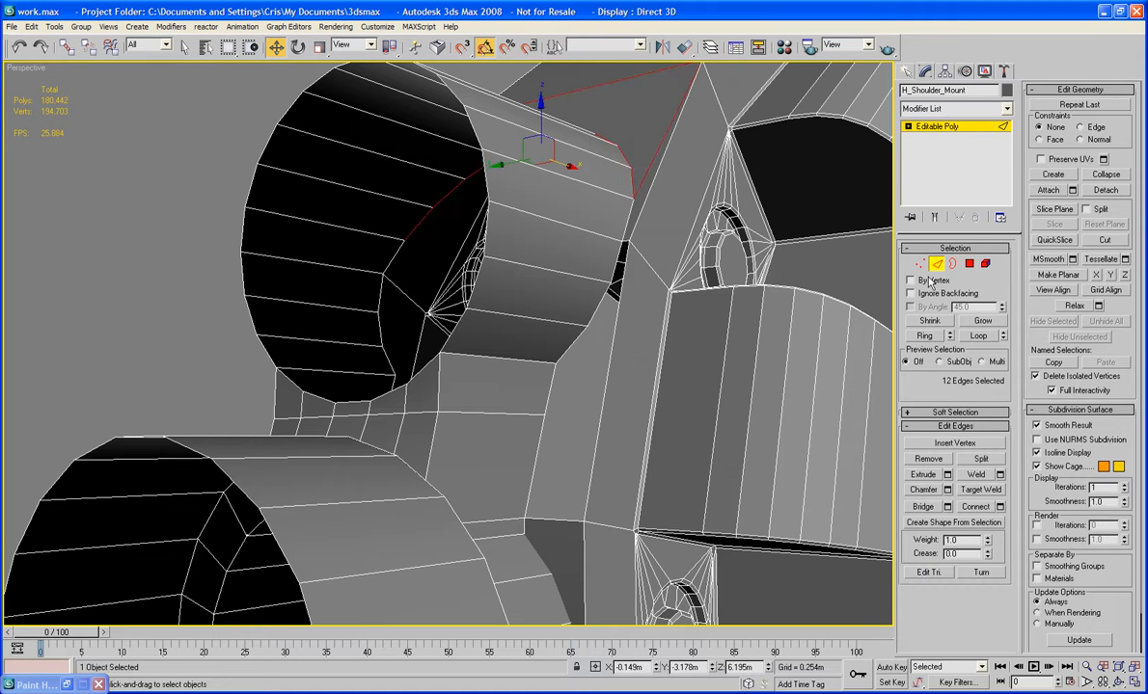
pyautogui.click(534, 478)
pyautogui.keyDown('ctrl'); pyautogui.click(592, 477); pyautogui.keyUp('ctrl')
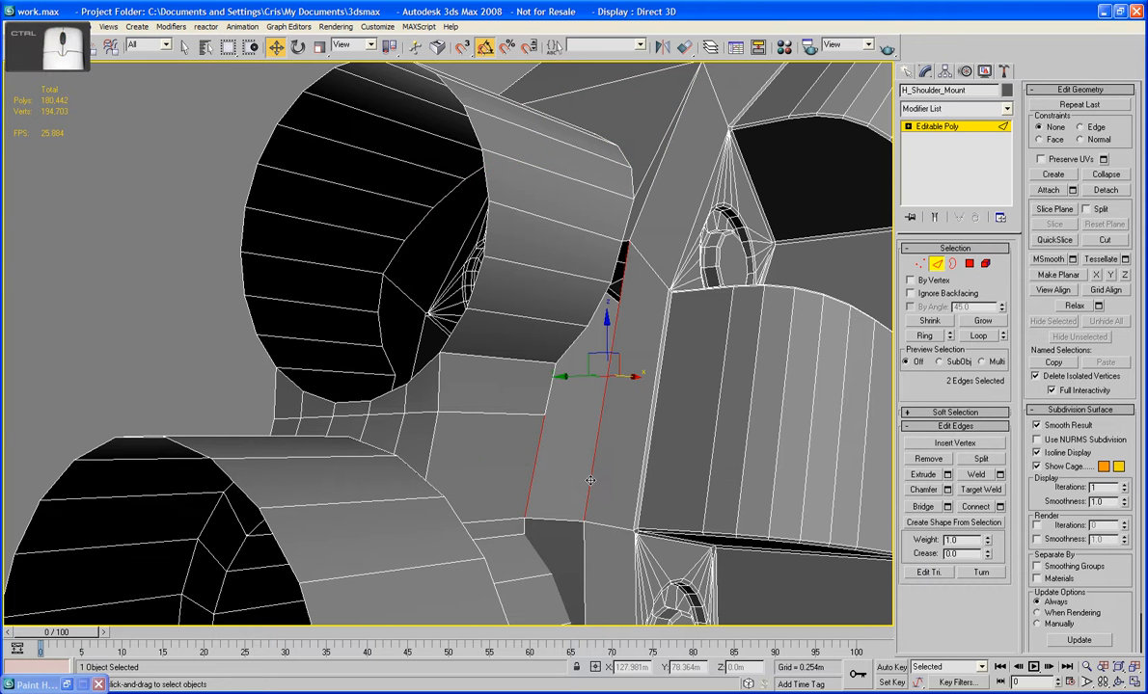
pyautogui.click(917, 508)
pyautogui.keyDown('alt'); pyautogui.moveTo(615, 471); pyautogui.dragTo(596, 408, button='middle'); pyautogui.keyUp('alt')
pyautogui.scroll(2, 612, 480)
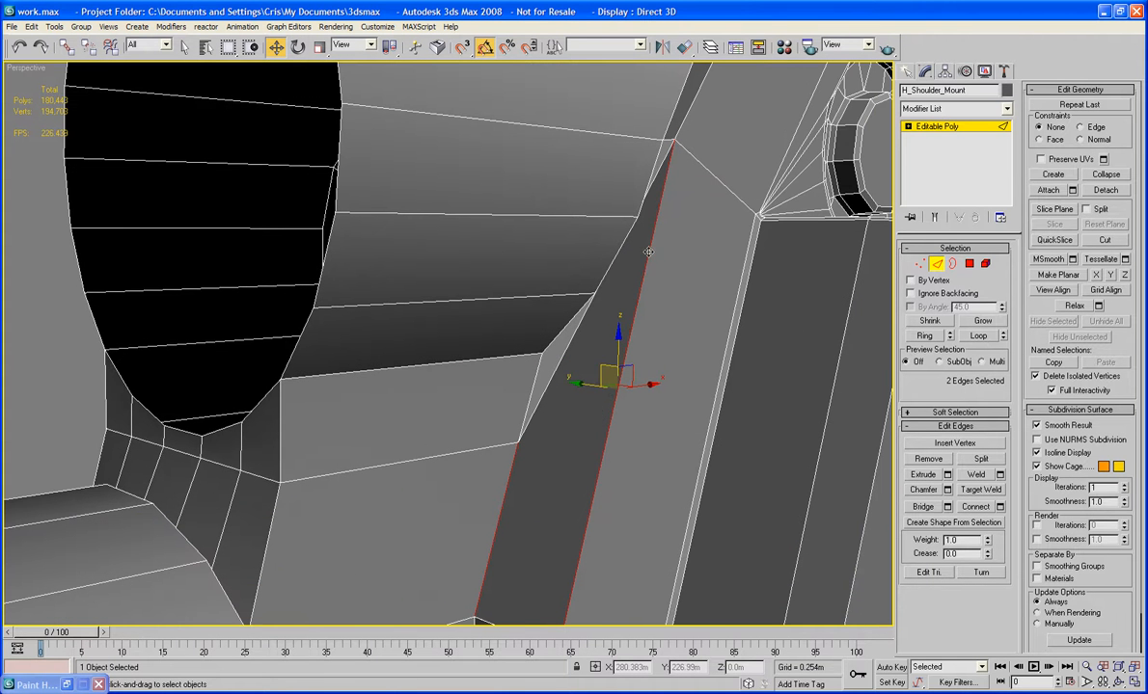
pyautogui.hotkey('ctrl', 'z')
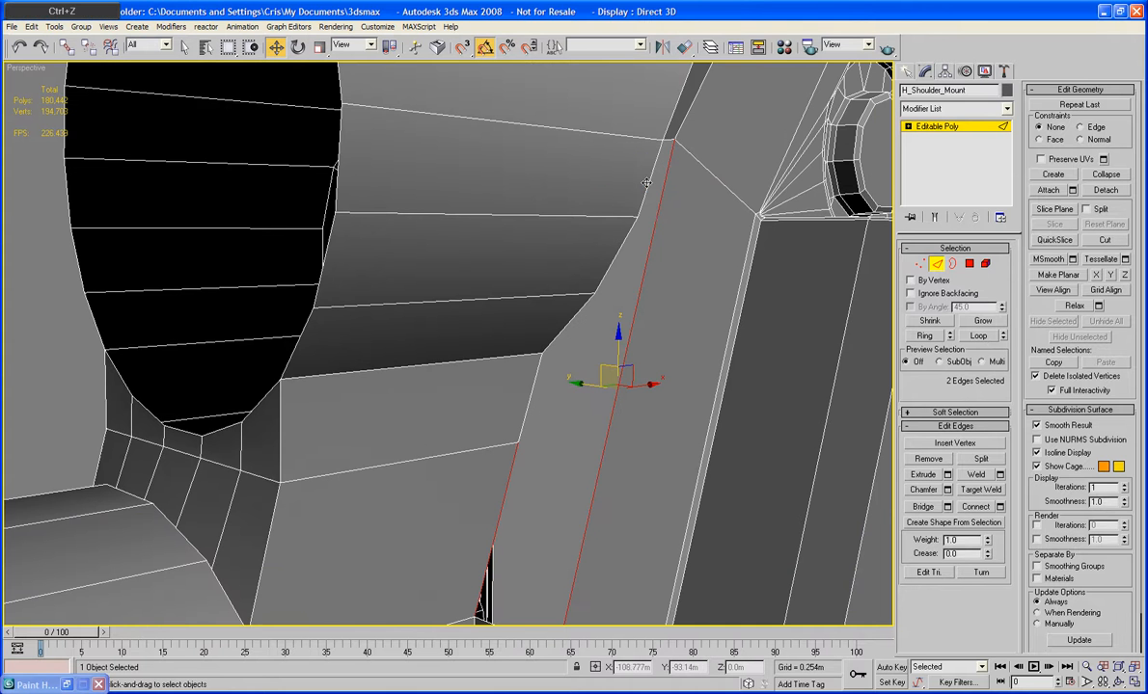
# Try bridging the cylinder edge just below the ring corner to the ring's long outline edge on both sides.
pyautogui.click(648, 183)
pyautogui.keyDown('ctrl'); pyautogui.click(656, 216); pyautogui.keyUp('ctrl')
pyautogui.click(923, 507)
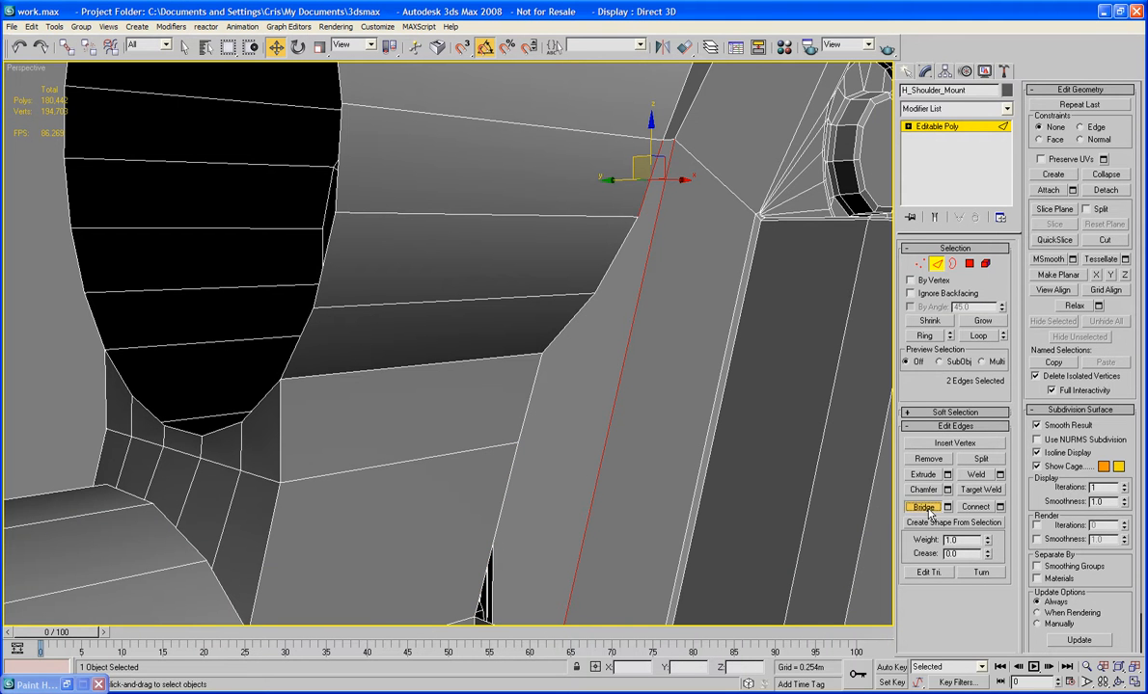
pyautogui.keyDown('alt'); pyautogui.moveTo(569, 453); pyautogui.dragTo(504, 286, button='middle'); pyautogui.keyUp('alt')
pyautogui.click(416, 175)
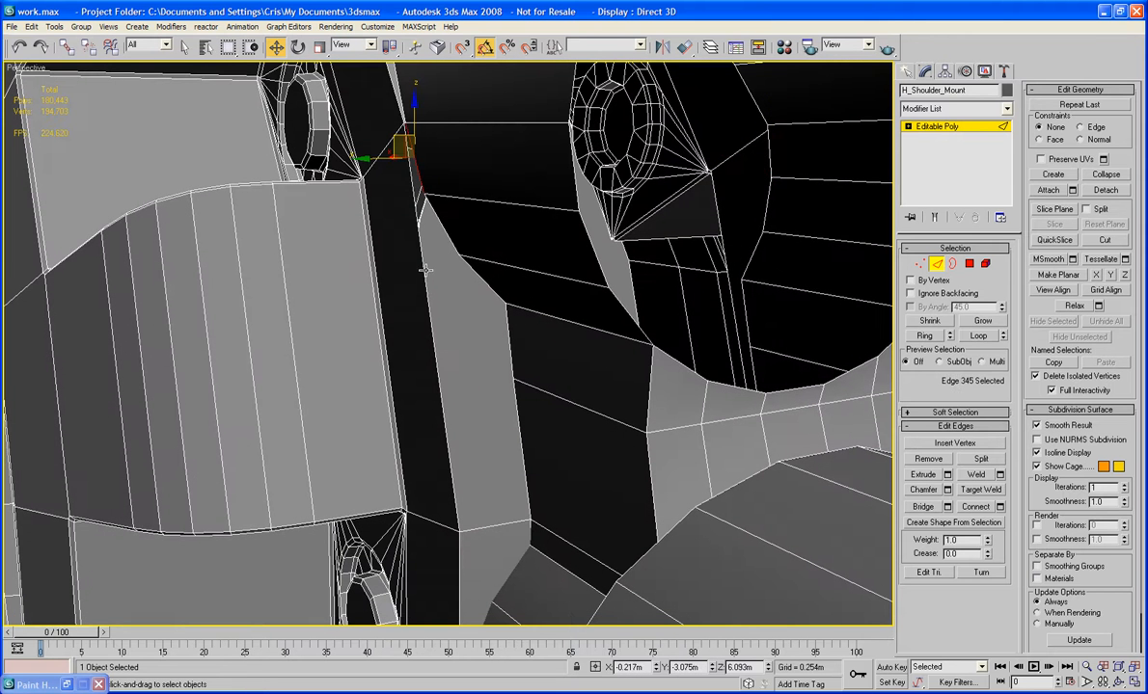
pyautogui.keyDown('ctrl'); pyautogui.click(425, 267); pyautogui.keyUp('ctrl')
pyautogui.click(932, 511)
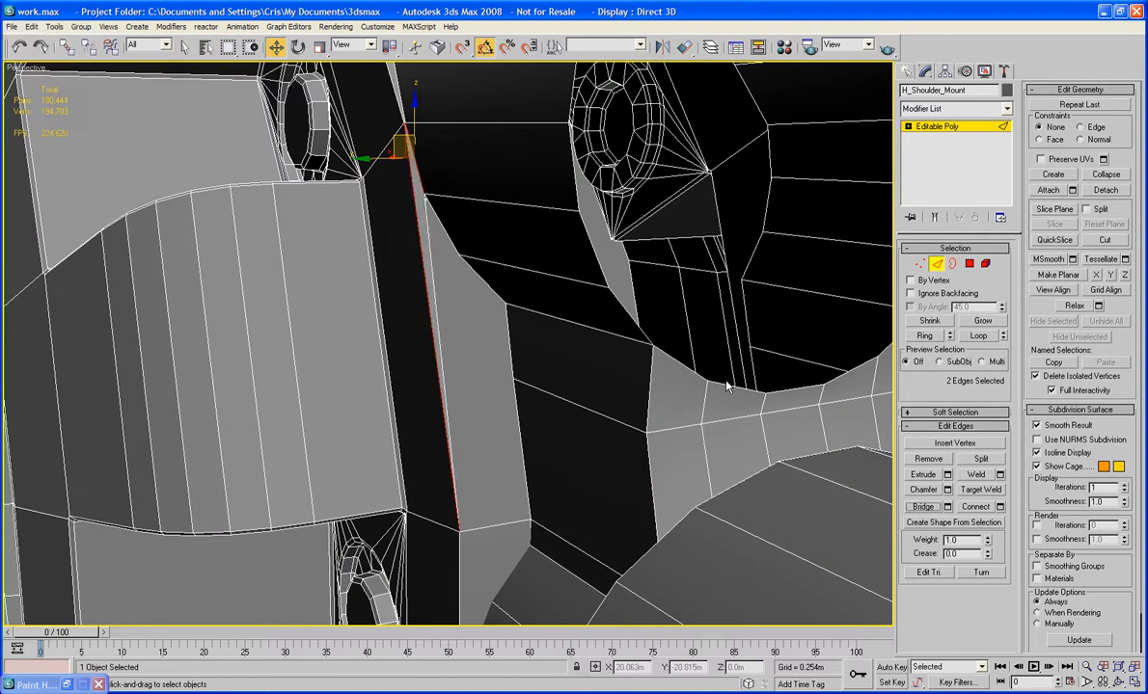
# Select the open border below the upper cylinder and check it from both sides of the mount.
pyautogui.keyDown('alt'); pyautogui.moveTo(727, 384); pyautogui.dragTo(627, 446, button='middle'); pyautogui.keyUp('alt')
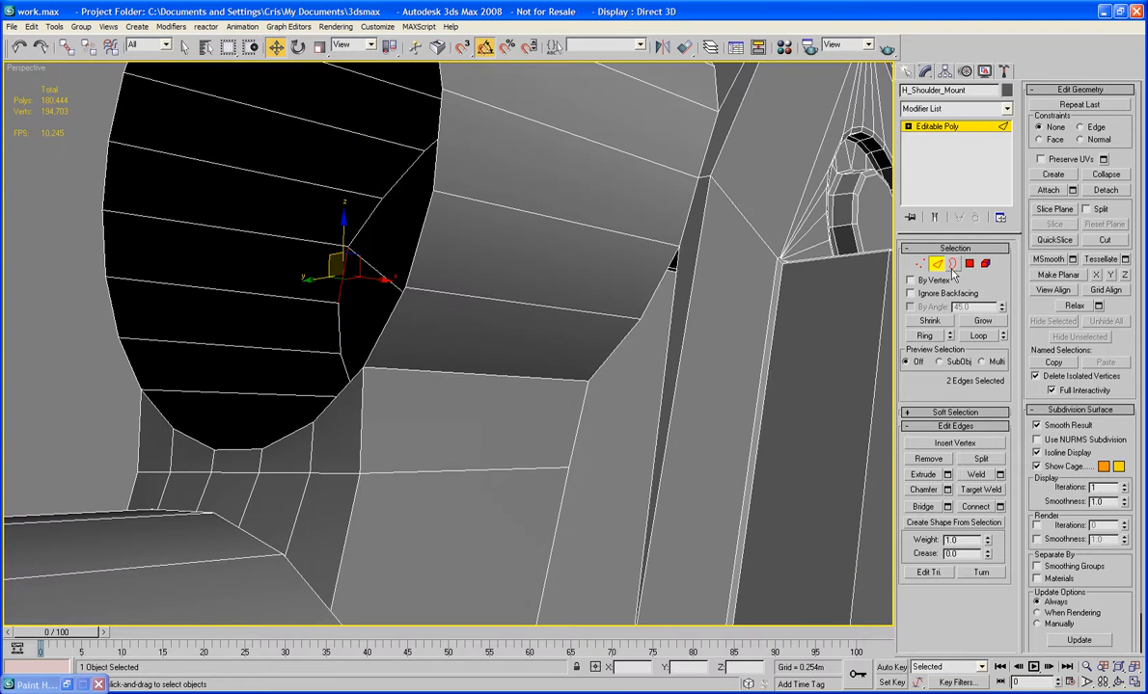
pyautogui.press('3')
pyautogui.click(659, 402)
pyautogui.keyDown('alt'); pyautogui.moveTo(577, 394); pyautogui.dragTo(579, 402, button='middle'); pyautogui.keyUp('alt')
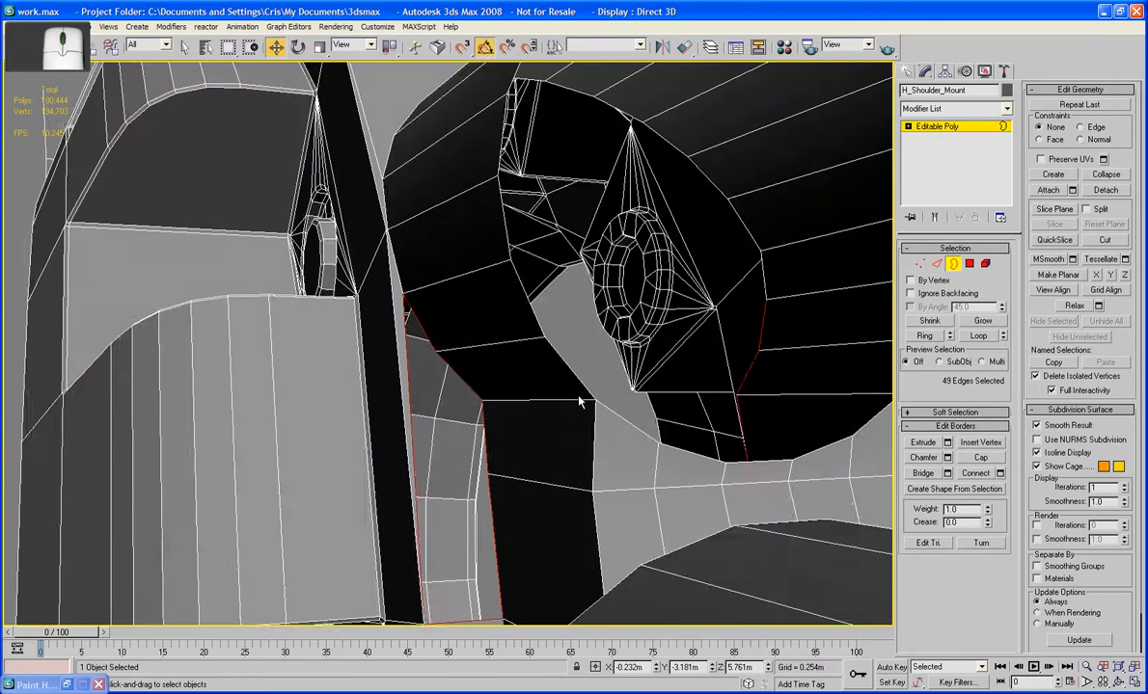
pyautogui.keyDown('alt'); pyautogui.moveTo(425, 468); pyautogui.dragTo(714, 390, button='middle'); pyautogui.keyUp('alt')
pyautogui.click(784, 397)
pyautogui.hotkey('ctrl', 'z')
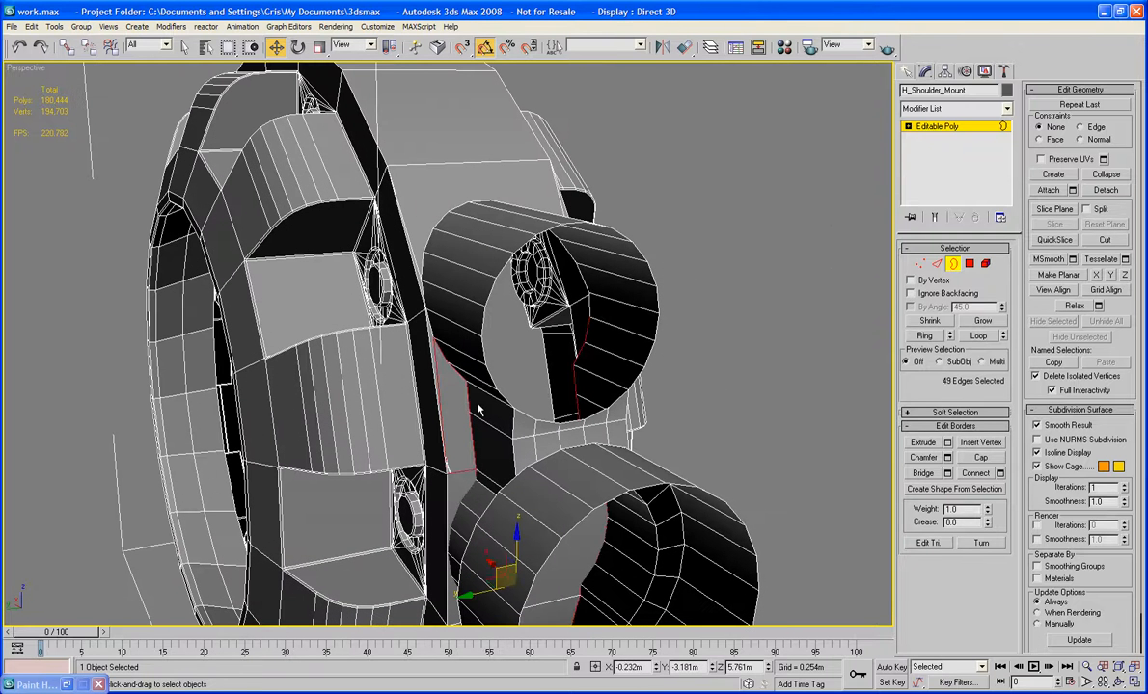
pyautogui.click(736, 386)
pyautogui.keyDown('alt'); pyautogui.moveTo(737, 386); pyautogui.dragTo(652, 349, button='middle'); pyautogui.keyUp('alt')
# Undo the border selection and the bridges just below the ring corner on both sides.
pyautogui.hotkey('ctrl', 'z')
pyautogui.hotkey('ctrl', 'z')
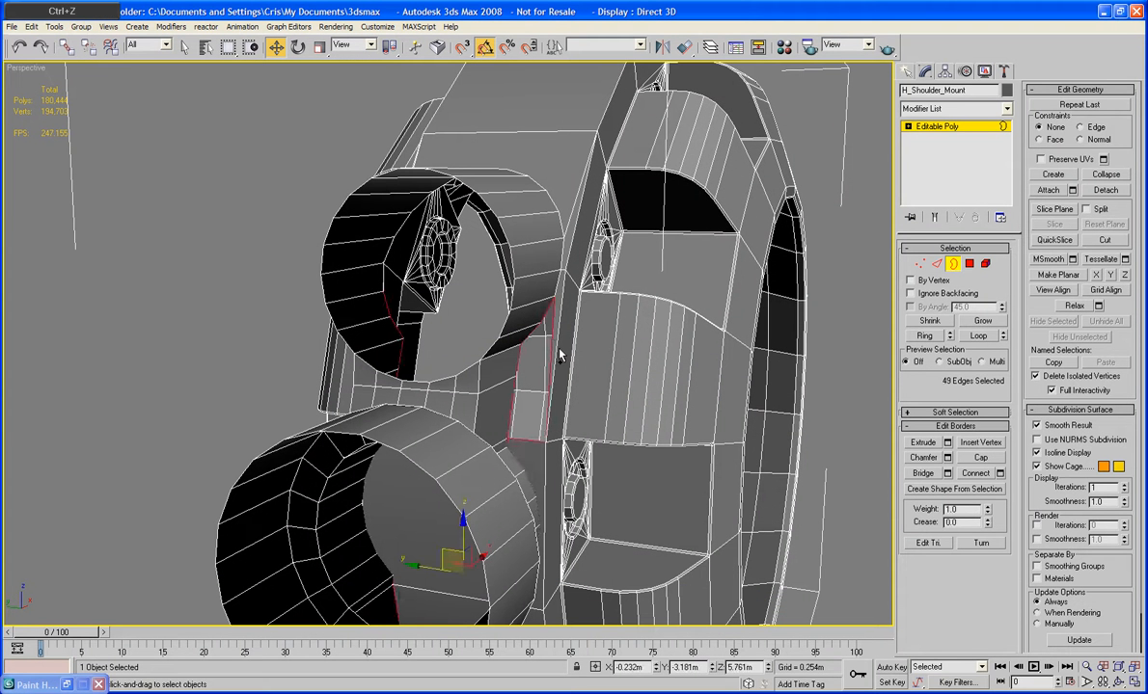
pyautogui.hotkey('ctrl', 'z')
pyautogui.hotkey('ctrl', 'z')
pyautogui.hotkey('ctrl', 'z')
pyautogui.hotkey('ctrl', 'z')
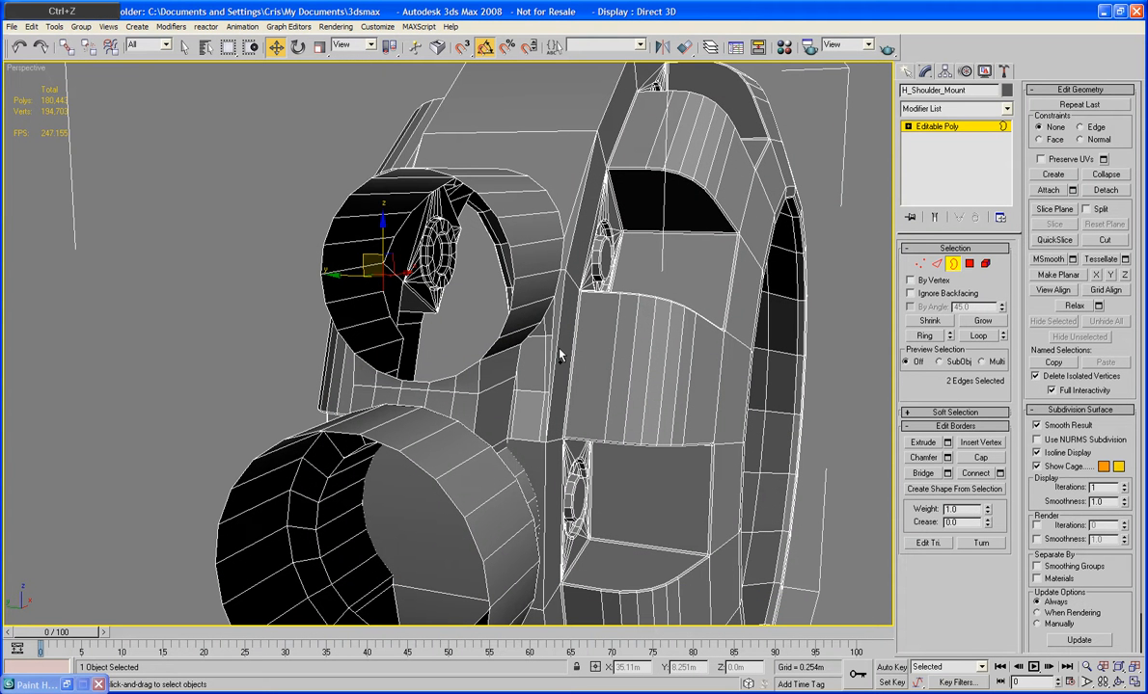
# Cut an edge across the ring's rim face from the inner corner vertex to the outline edge beside the gap below the upper cylinder.
pyautogui.keyDown('alt'); pyautogui.moveTo(557, 349); pyautogui.dragTo(505, 338, button='middle'); pyautogui.keyUp('alt')
pyautogui.scroll(2, 564, 360)
pyautogui.keyDown('alt'); pyautogui.moveTo(552, 380); pyautogui.dragTo(538, 374, button='middle'); pyautogui.keyUp('alt')
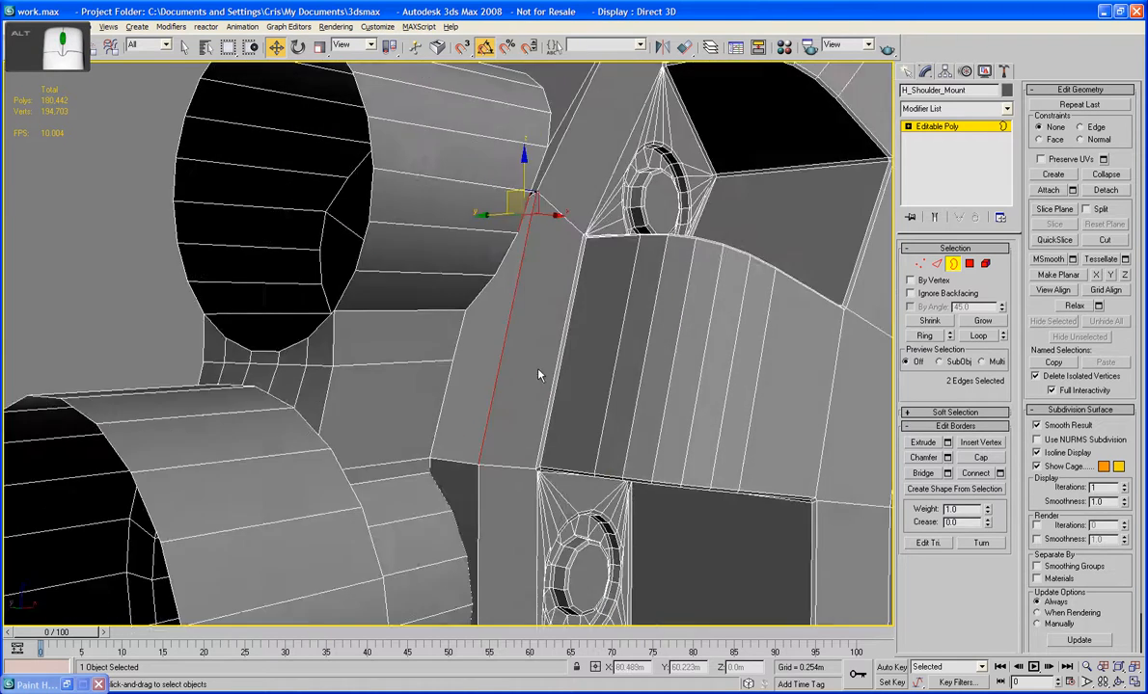
pyautogui.keyDown('alt'); pyautogui.moveTo(527, 418); pyautogui.dragTo(441, 386, button='middle'); pyautogui.keyUp('alt')
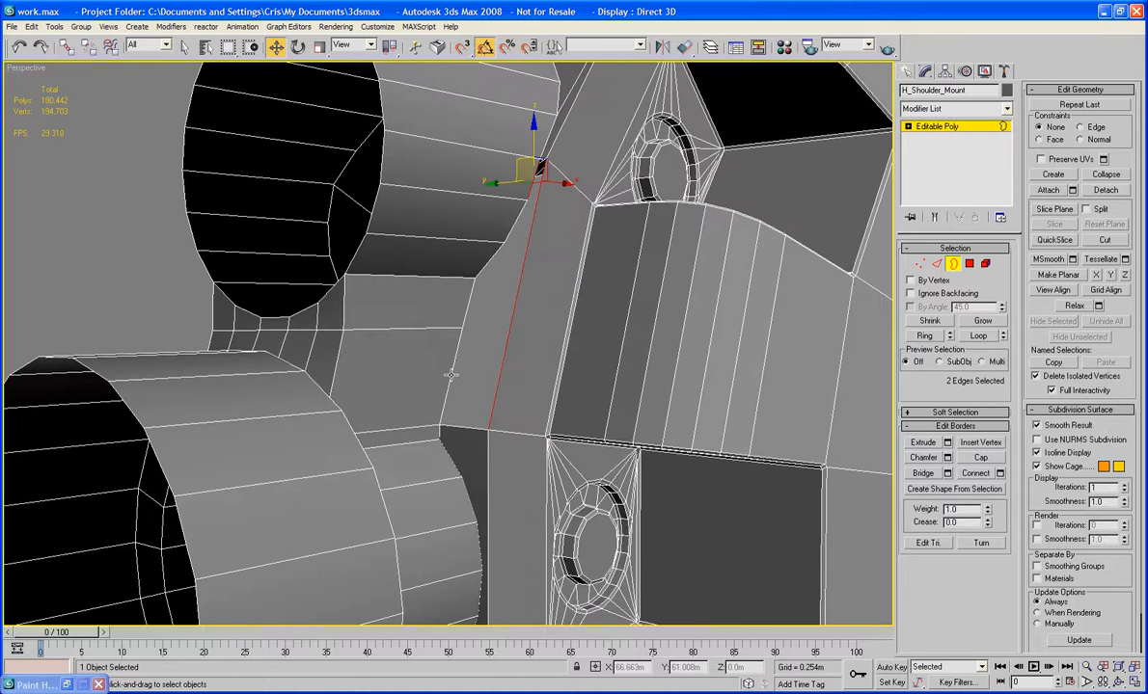
pyautogui.keyDown('alt'); pyautogui.moveTo(520, 400); pyautogui.dragTo(438, 426, button='middle'); pyautogui.keyUp('alt')
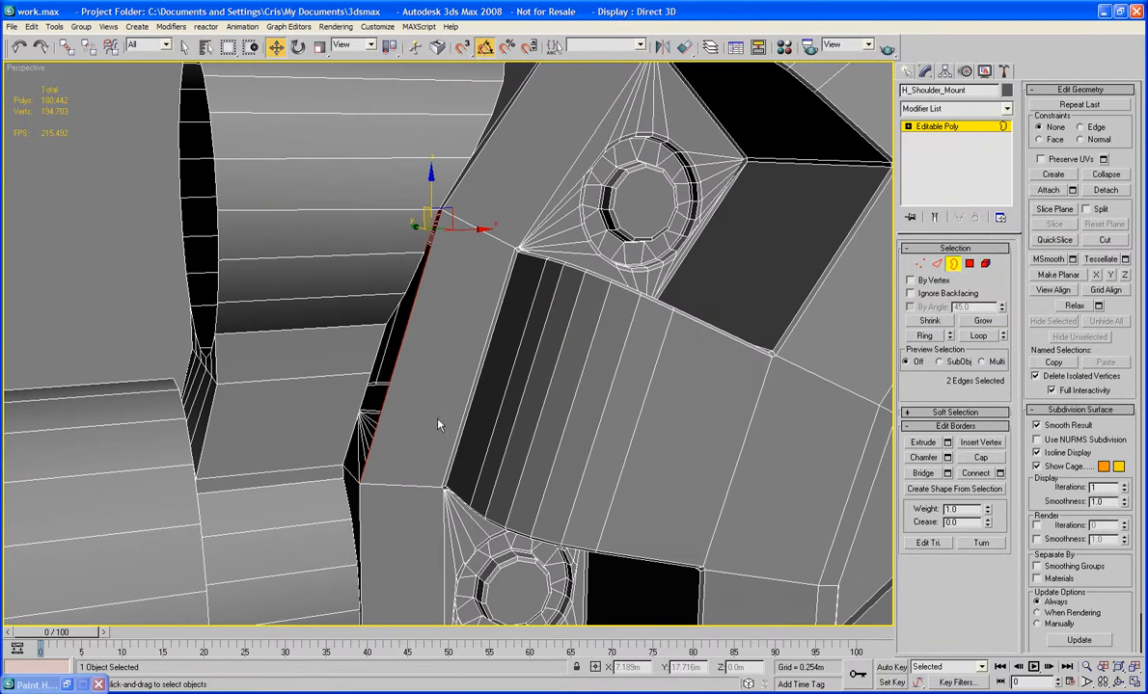
pyautogui.click(1102, 240)
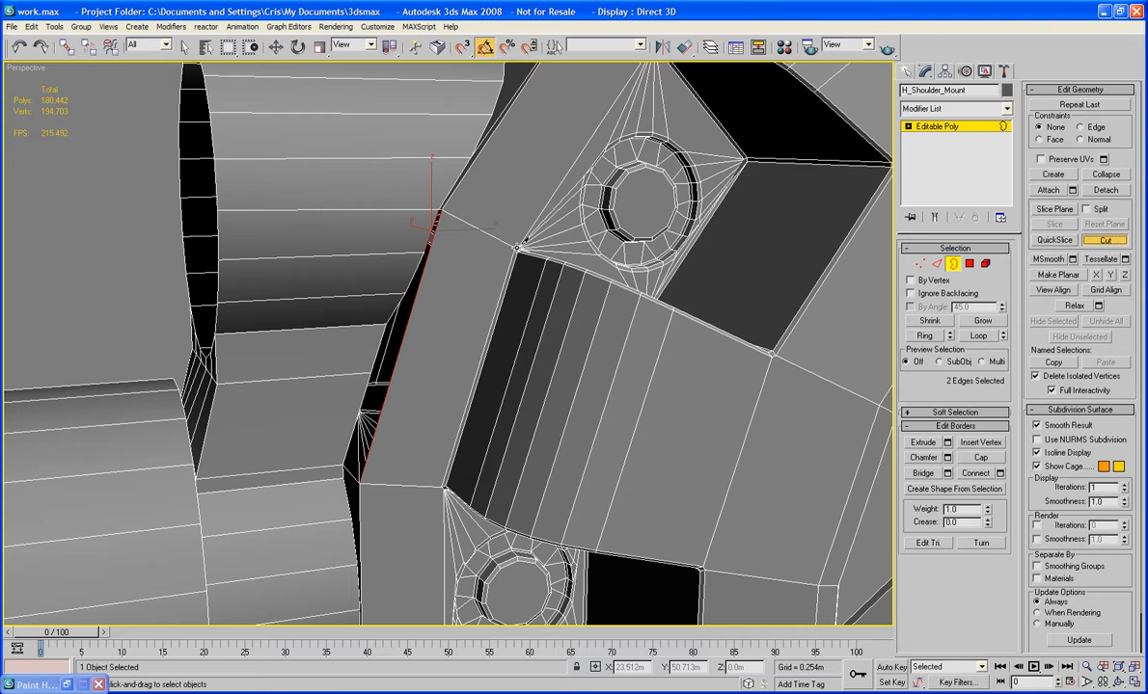
pyautogui.click(517, 249)
pyautogui.click(403, 334)
pyautogui.rightClick(402, 335)
pyautogui.keyDown('alt'); pyautogui.moveTo(280, 318); pyautogui.dragTo(400, 271, button='middle'); pyautogui.keyUp('alt')
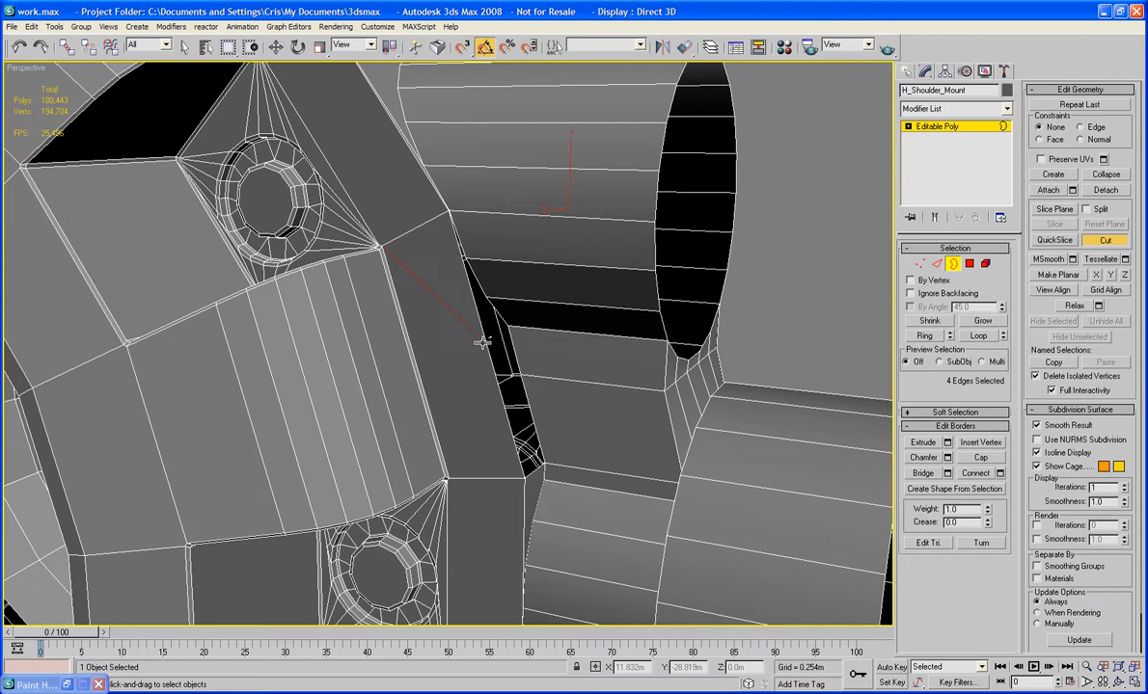
# Bridge the open edge below the upper-cylinder gap to the facing outline edge of the ring on both sides of the mount.
pyautogui.keyDown('alt'); pyautogui.moveTo(775, 361); pyautogui.dragTo(684, 302, button='middle'); pyautogui.keyUp('alt')
pyautogui.rightClick(710, 294)
pyautogui.click(936, 265)
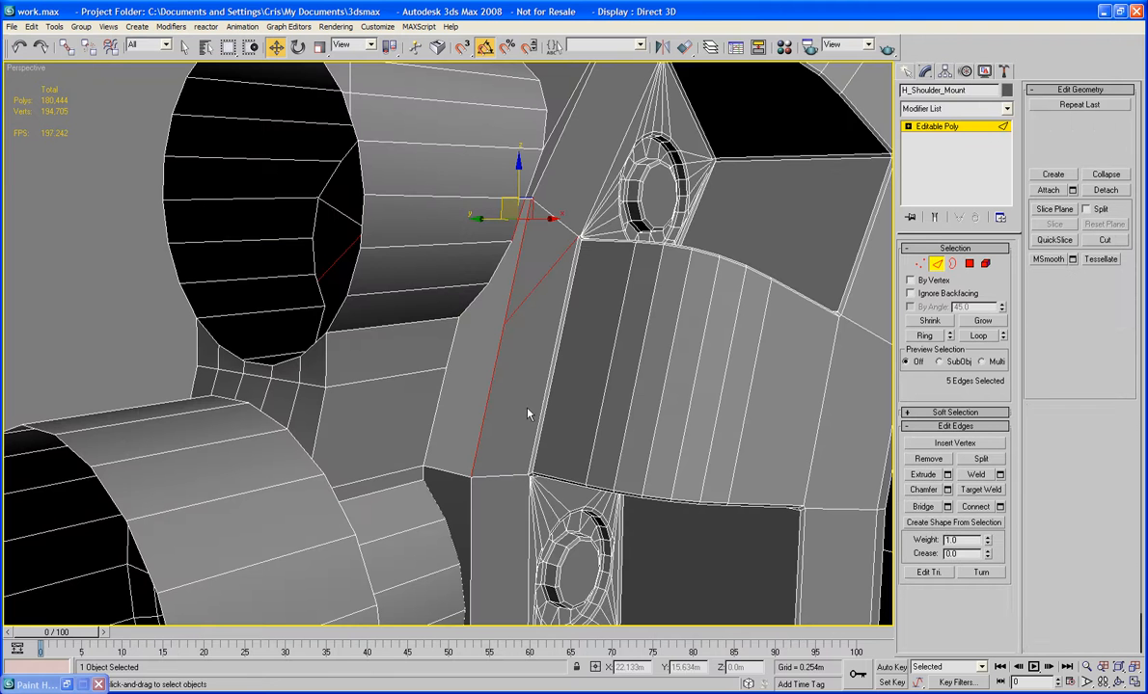
pyautogui.click(436, 439)
pyautogui.keyDown('ctrl'); pyautogui.click(484, 438); pyautogui.keyUp('ctrl')
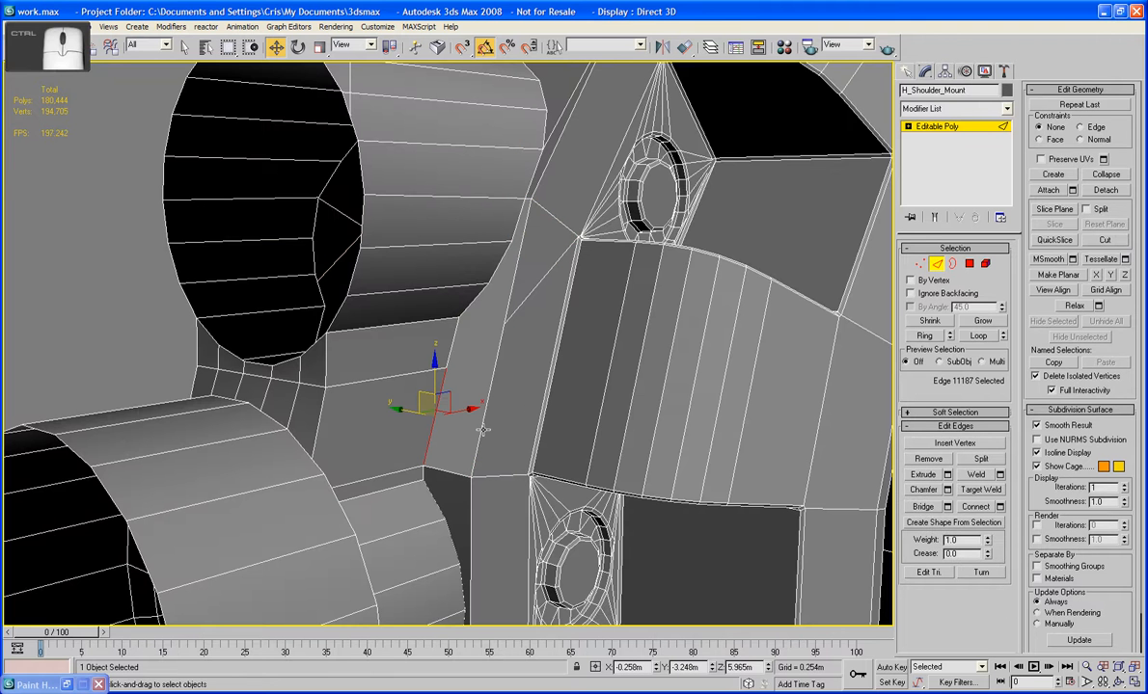
pyautogui.keyDown('alt'); pyautogui.moveTo(540, 434); pyautogui.dragTo(630, 422, button='middle'); pyautogui.keyUp('alt')
pyautogui.click(408, 441)
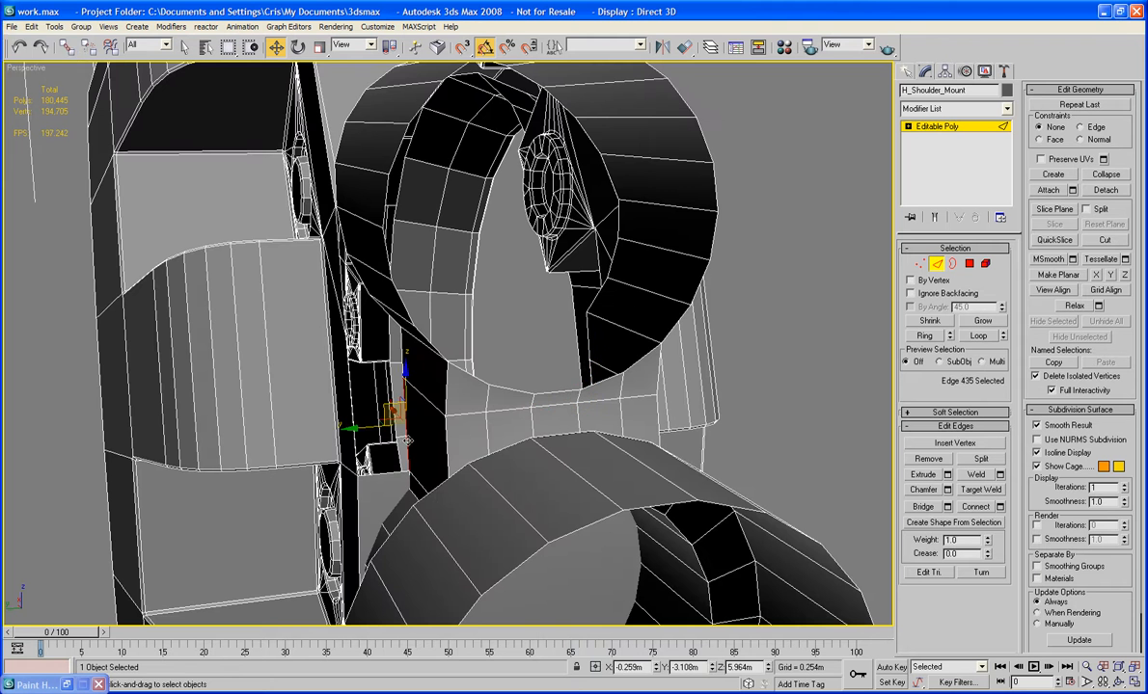
pyautogui.keyDown('ctrl'); pyautogui.click(353, 437); pyautogui.keyUp('ctrl')
pyautogui.keyDown('alt'); pyautogui.moveTo(880, 501); pyautogui.dragTo(858, 297, button='middle'); pyautogui.keyUp('alt')
pyautogui.press('3')
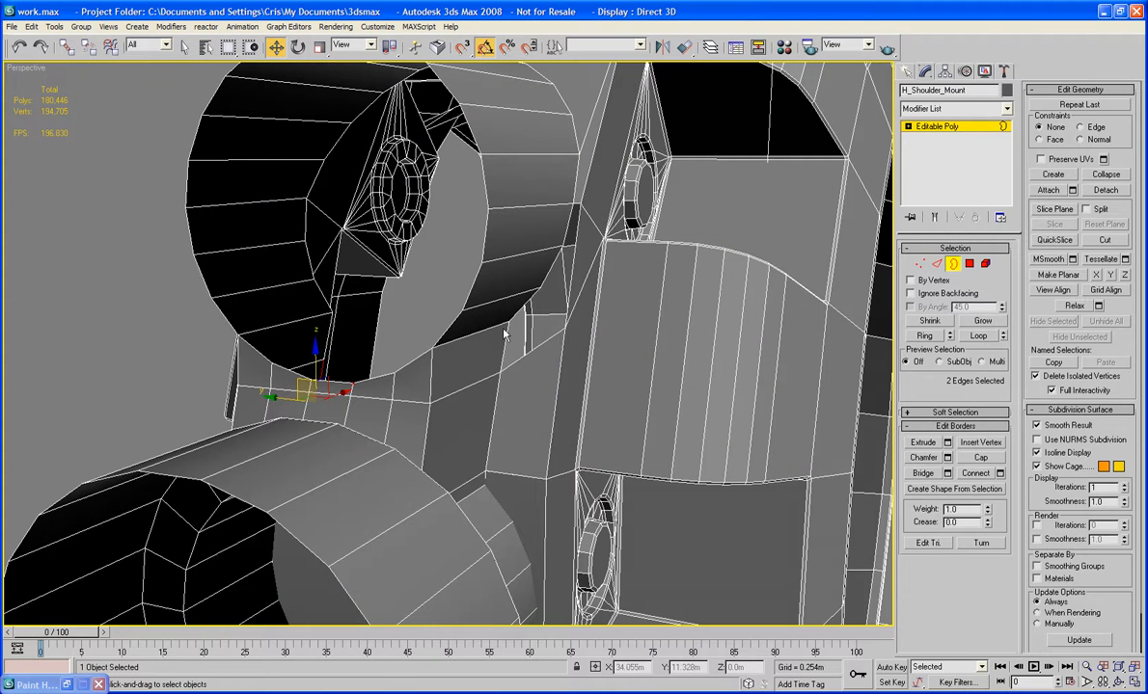
pyautogui.click(517, 358)
pyautogui.keyDown('alt'); pyautogui.moveTo(472, 338); pyautogui.dragTo(568, 363, button='middle'); pyautogui.keyUp('alt')
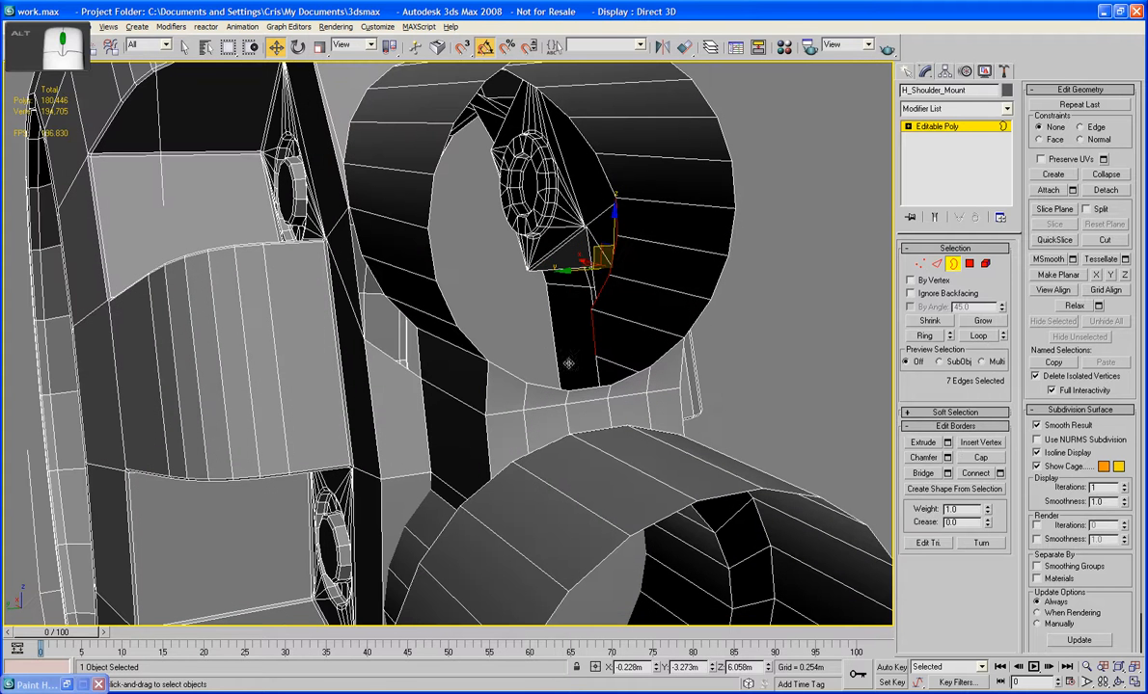
pyautogui.click(416, 375)
pyautogui.click(923, 475)
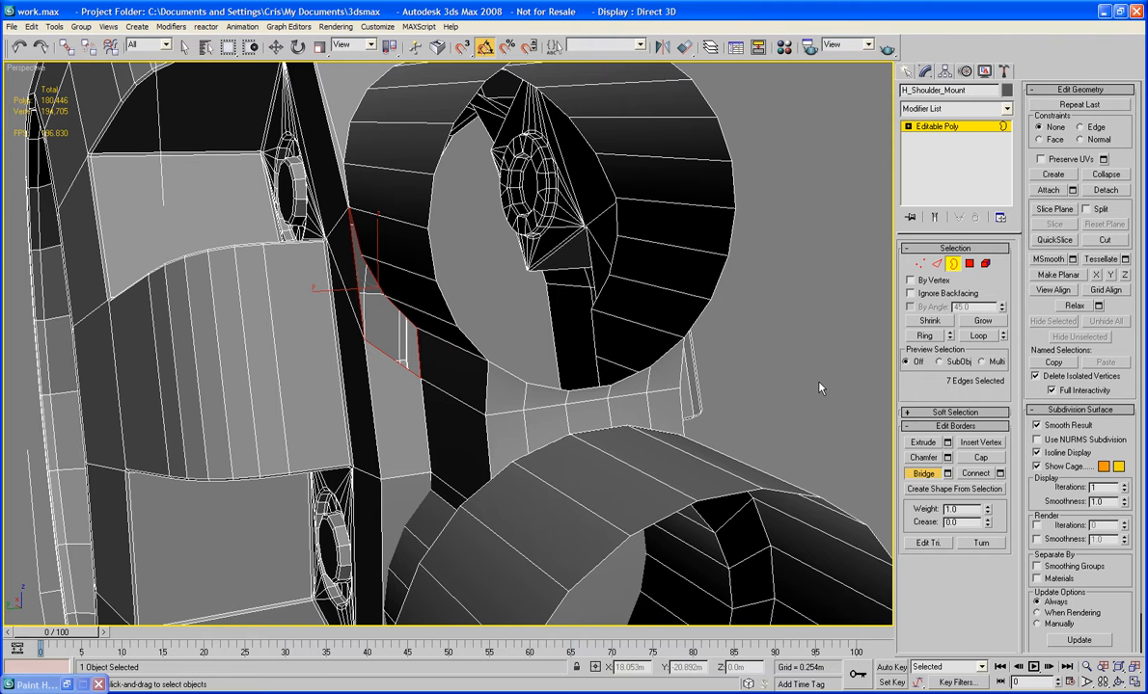
pyautogui.keyDown('alt'); pyautogui.moveTo(818, 389); pyautogui.dragTo(638, 380, button='middle'); pyautogui.keyUp('alt')
pyautogui.hotkey('ctrl', 'z')
pyautogui.hotkey('ctrl', 'z')
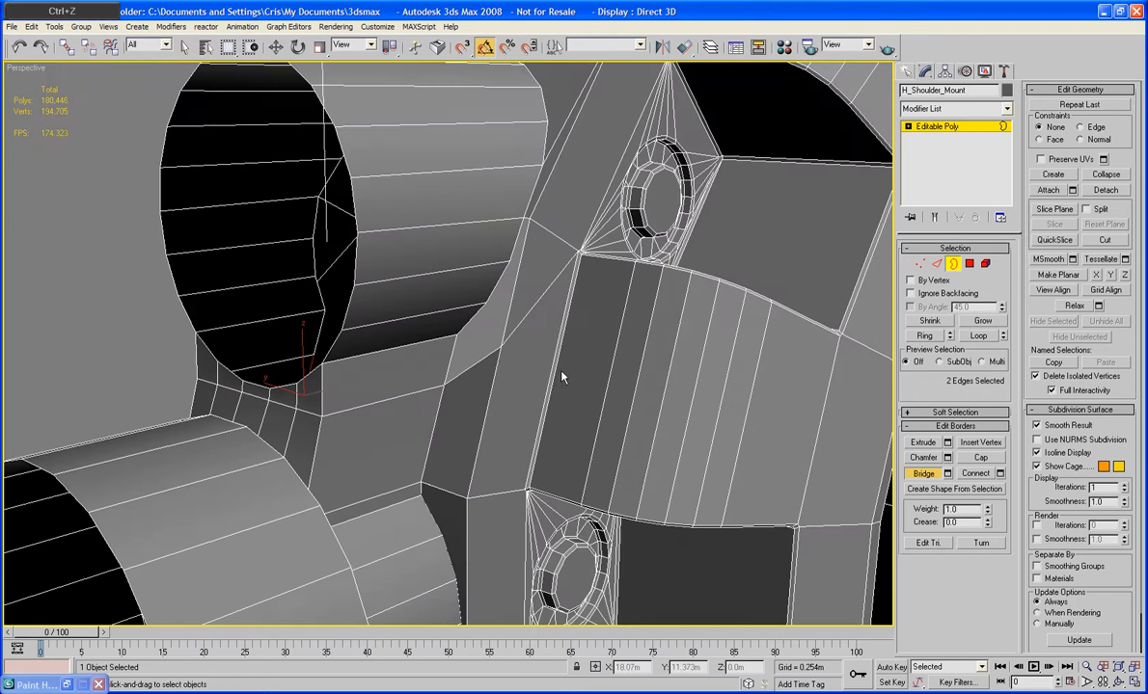
# Cap the open border between the upper cylinder and the ring on both sides of the mount.
pyautogui.press('w')
pyautogui.click(496, 353)
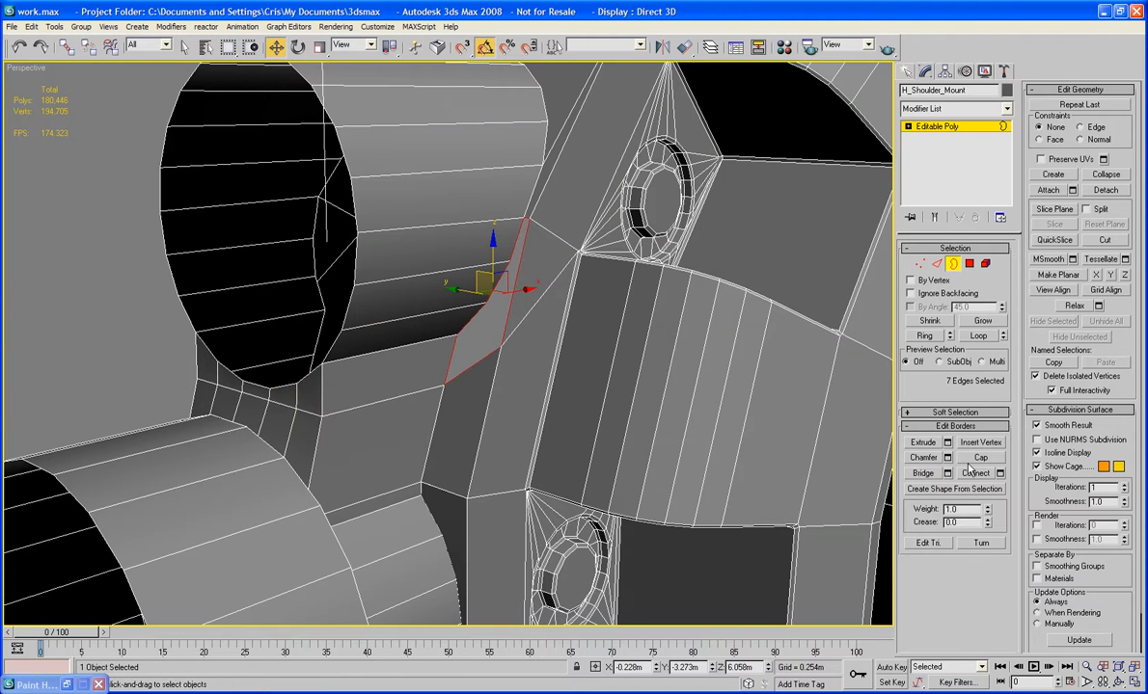
pyautogui.keyDown('alt'); pyautogui.moveTo(887, 426); pyautogui.dragTo(424, 383, button='middle'); pyautogui.keyUp('alt')
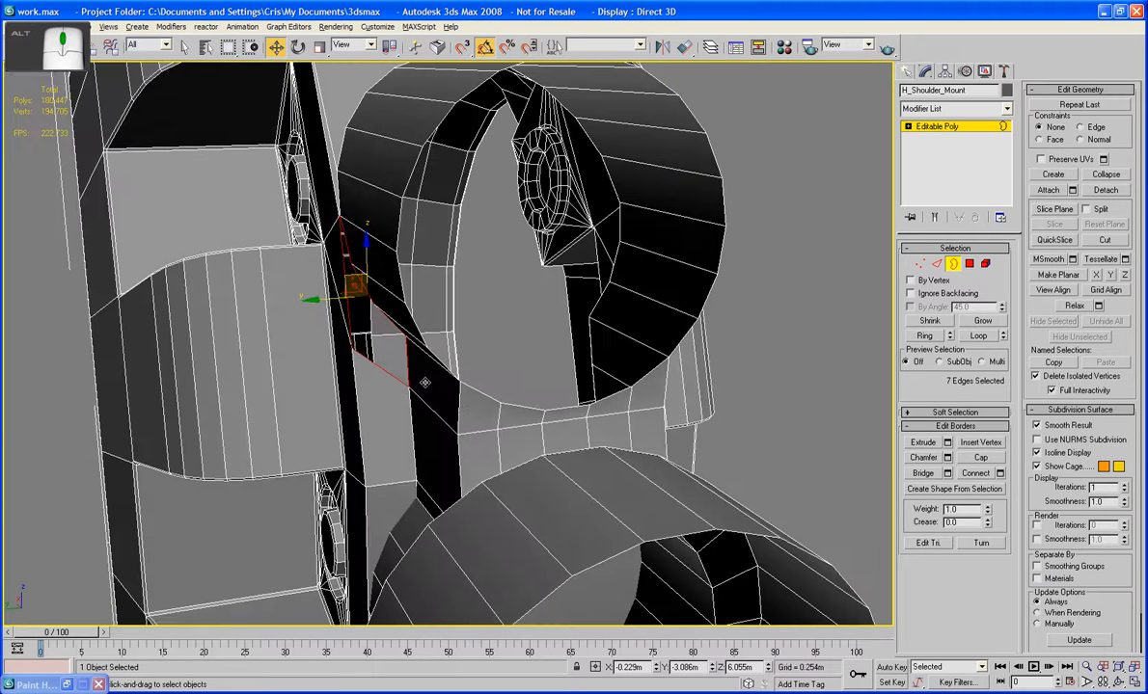
pyautogui.click(981, 458)
# Delete the ring's side face behind the lower part of the lower cylinder.
pyautogui.keyDown('alt'); pyautogui.moveTo(716, 364); pyautogui.dragTo(612, 337, button='middle'); pyautogui.keyUp('alt')
pyautogui.scroll(5, 611, 338)
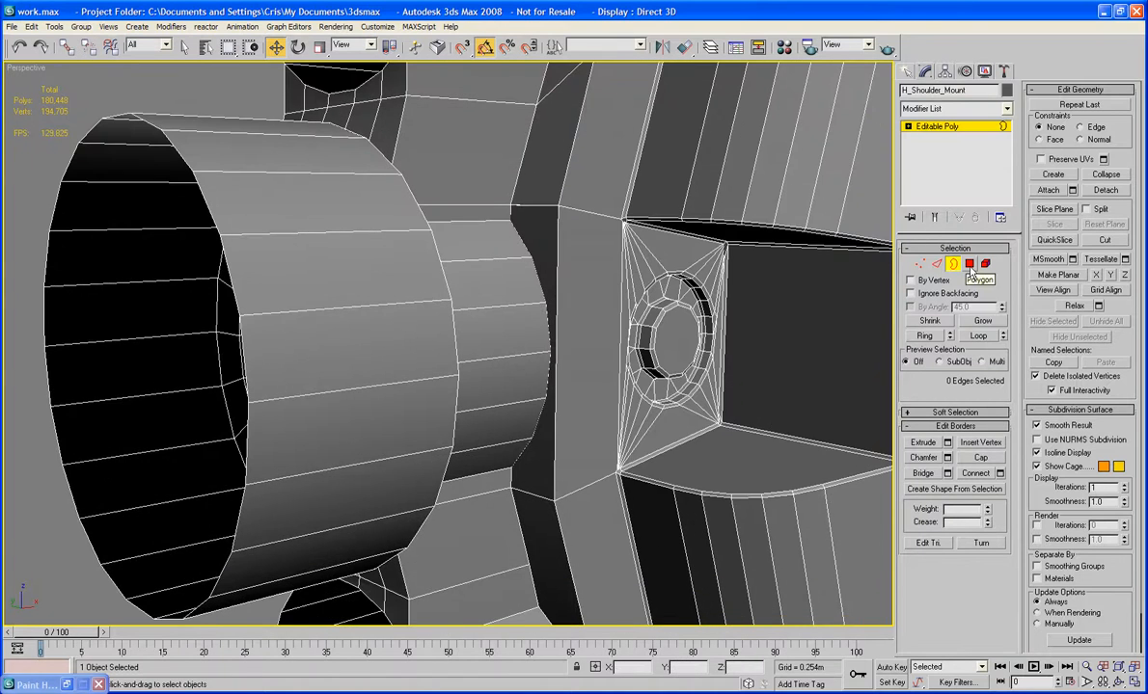
pyautogui.scroll(-8, 611, 203)
pyautogui.keyDown('alt'); pyautogui.moveTo(612, 204); pyautogui.dragTo(652, 235, button='middle'); pyautogui.keyUp('alt')
pyautogui.click(968, 265)
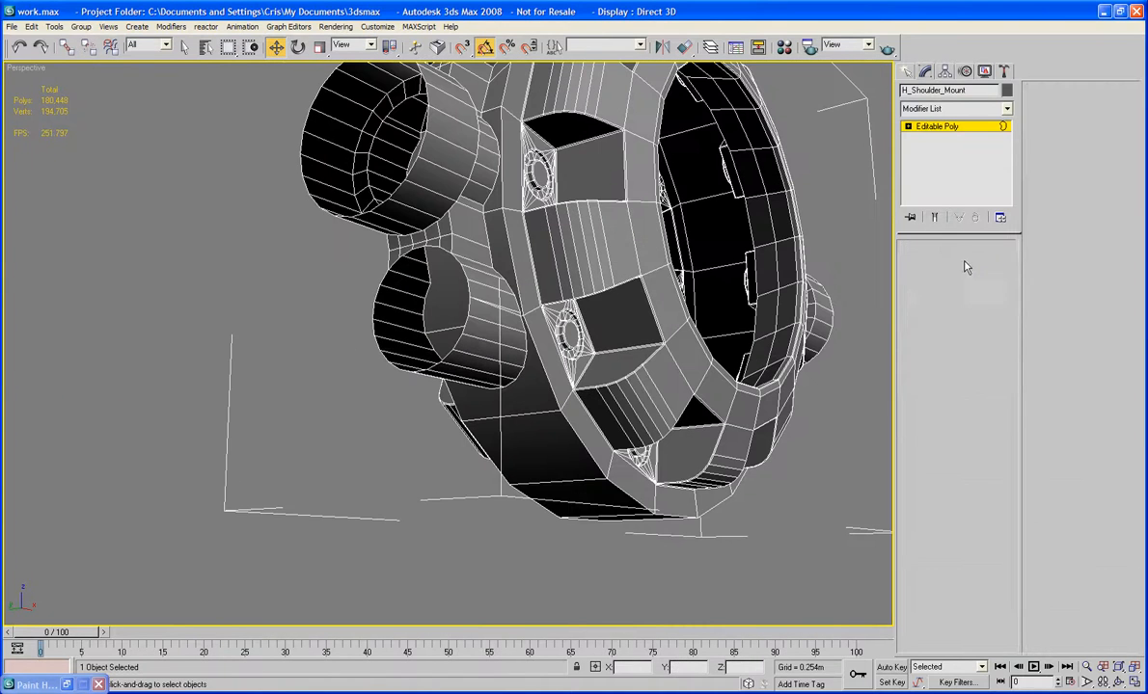
pyautogui.click(540, 407)
pyautogui.press('Delete')
# Target weld the lower cylinder's rear edge vertex to the adjacent ring outline corner vertex.
pyautogui.scroll(4, 536, 423)
pyautogui.moveTo(540, 407); pyautogui.dragTo(473, 474, button='middle')
pyautogui.scroll(2, 473, 475)
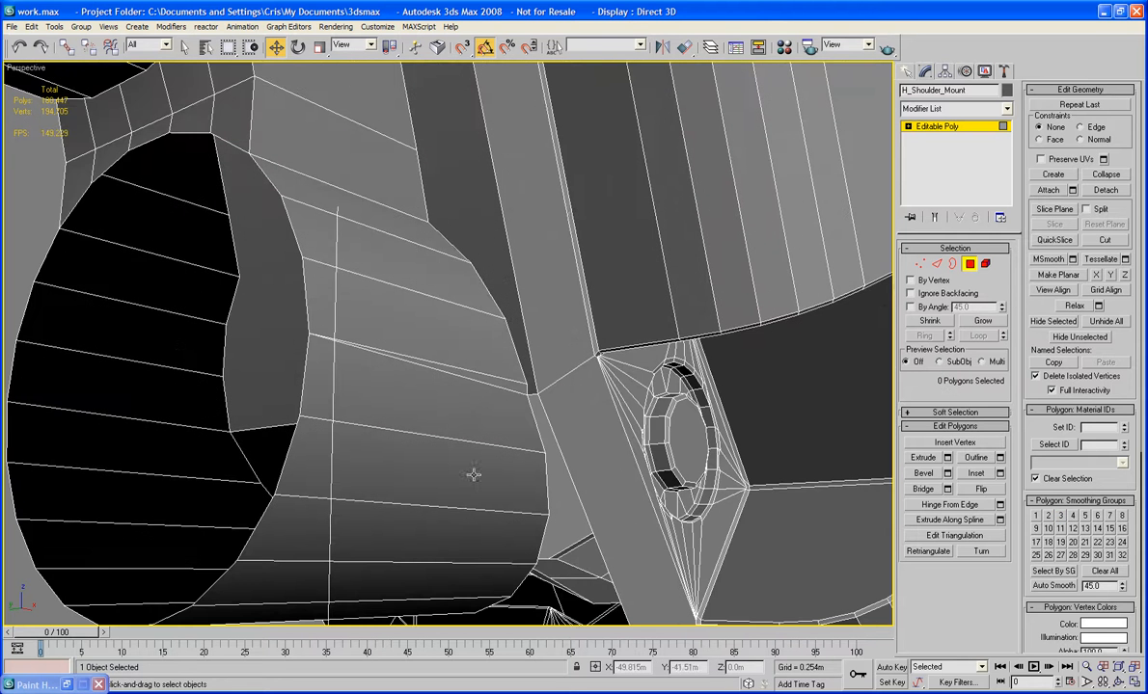
pyautogui.click(920, 264)
pyautogui.click(980, 474)
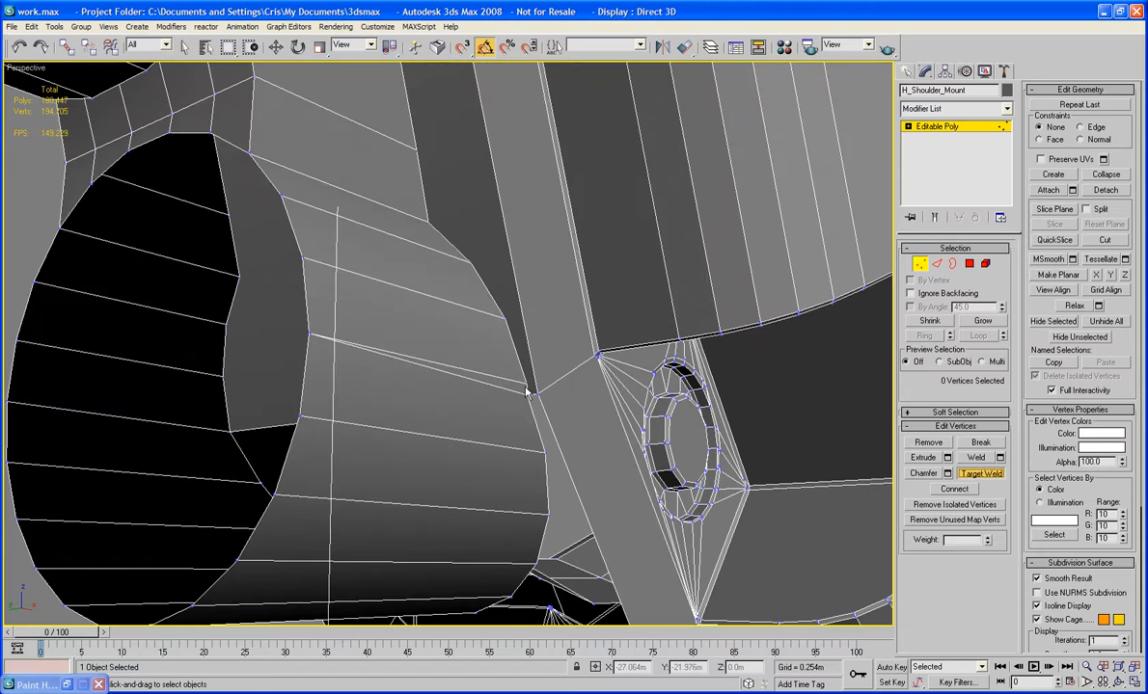
pyautogui.keyDown('alt'); pyautogui.moveTo(502, 398); pyautogui.dragTo(437, 337, button='middle'); pyautogui.keyUp('alt')
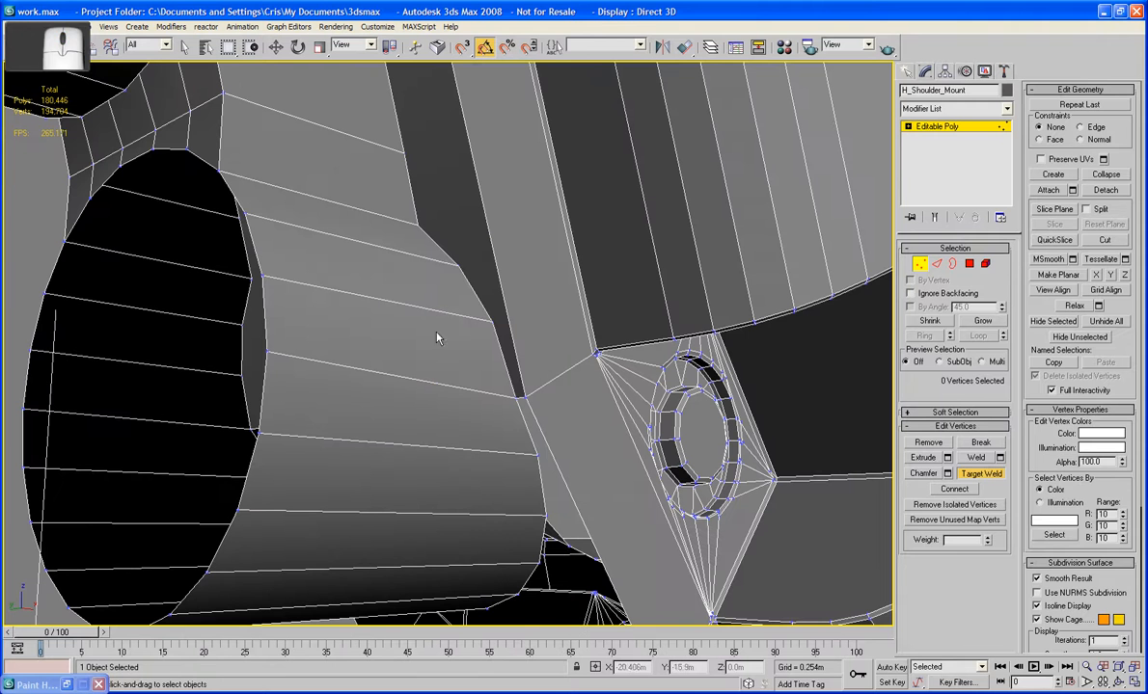
# Bridge the lower cylinder's edge just below the welded corner to the ring's long outline edge on both sides.
pyautogui.click(936, 264)
pyautogui.press('w')
pyautogui.click(530, 439)
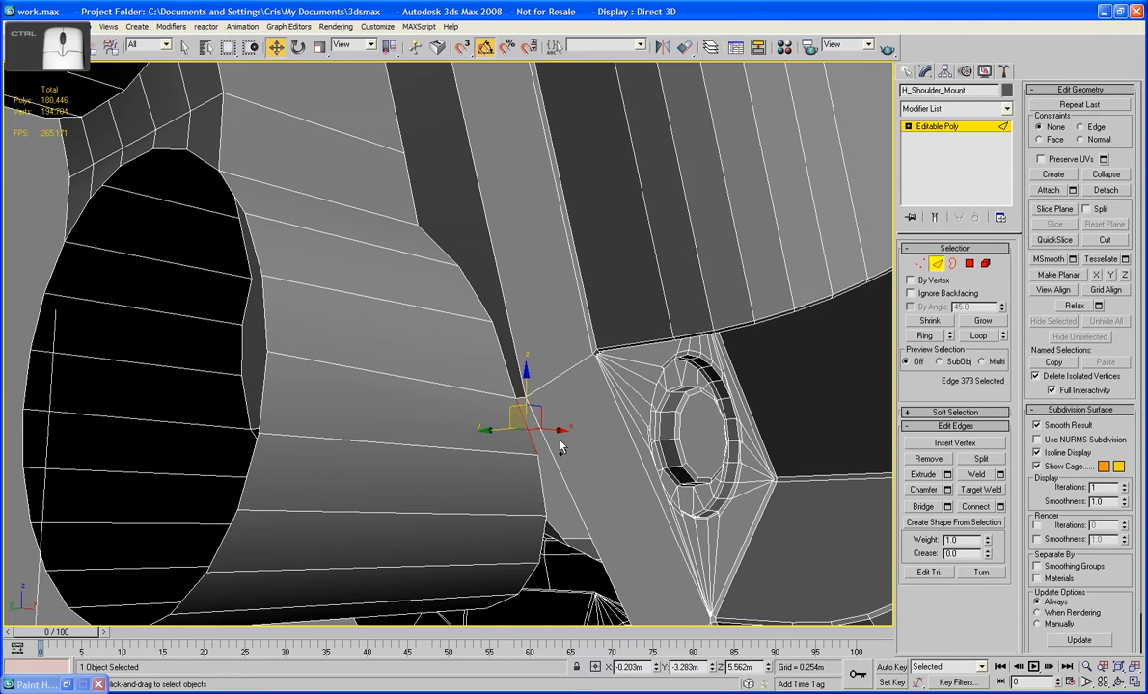
pyautogui.keyDown('ctrl'); pyautogui.click(550, 458); pyautogui.keyUp('ctrl')
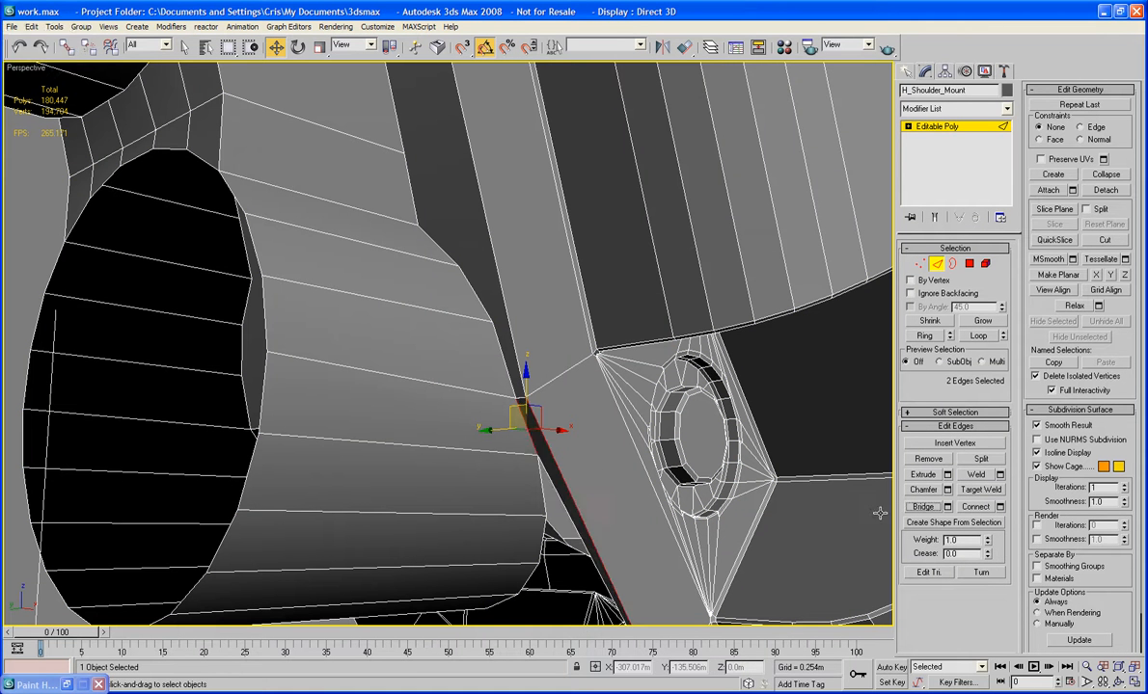
pyautogui.keyDown('alt'); pyautogui.moveTo(877, 512); pyautogui.dragTo(361, 259, button='middle'); pyautogui.keyUp('alt')
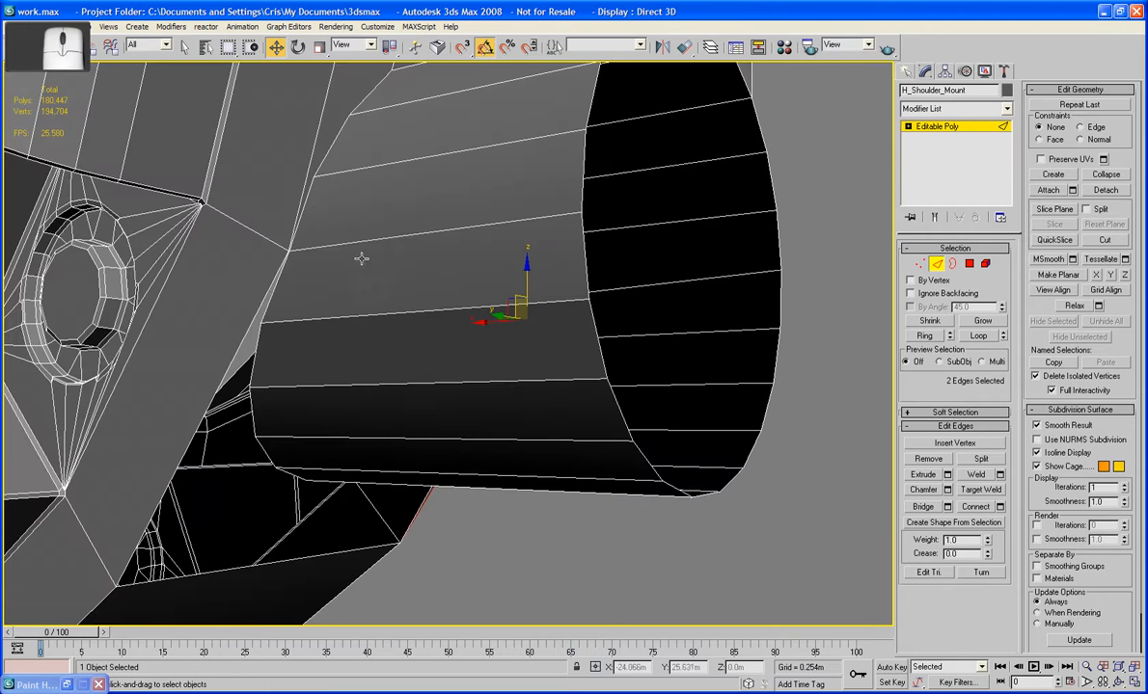
pyautogui.keyDown('alt'); pyautogui.moveTo(264, 293); pyautogui.dragTo(265, 311, button='middle'); pyautogui.keyUp('alt')
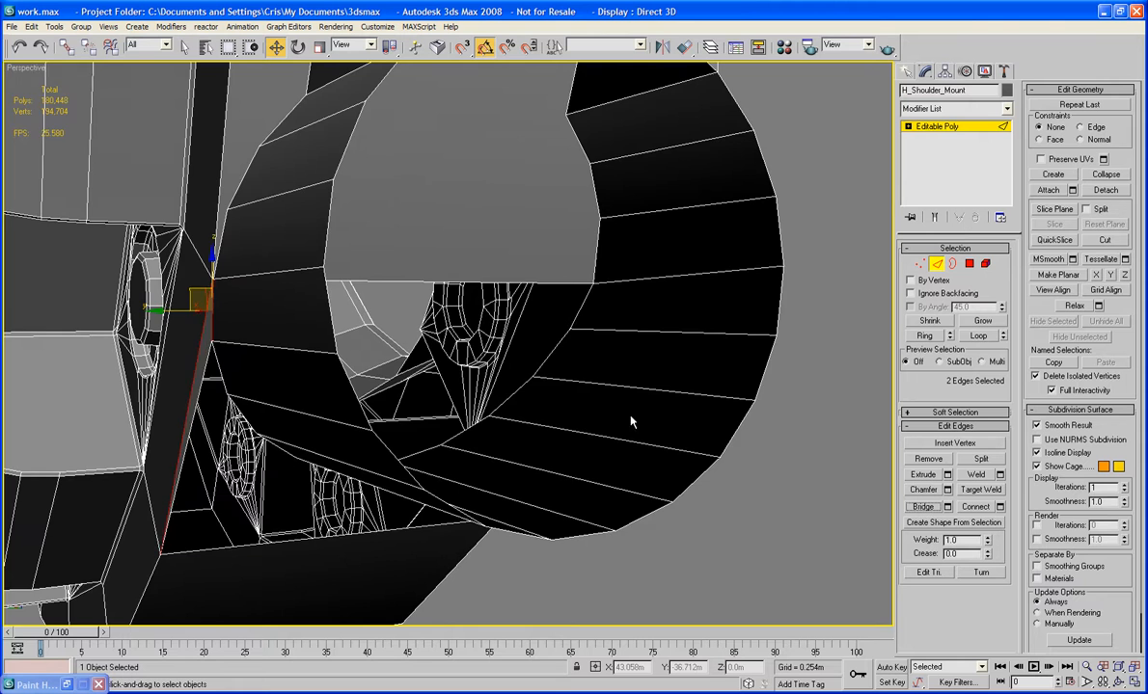
# Cap the open border running around the underside of the lower cylinder and the ring's bottom edge.
pyautogui.scroll(10, 588, 385)
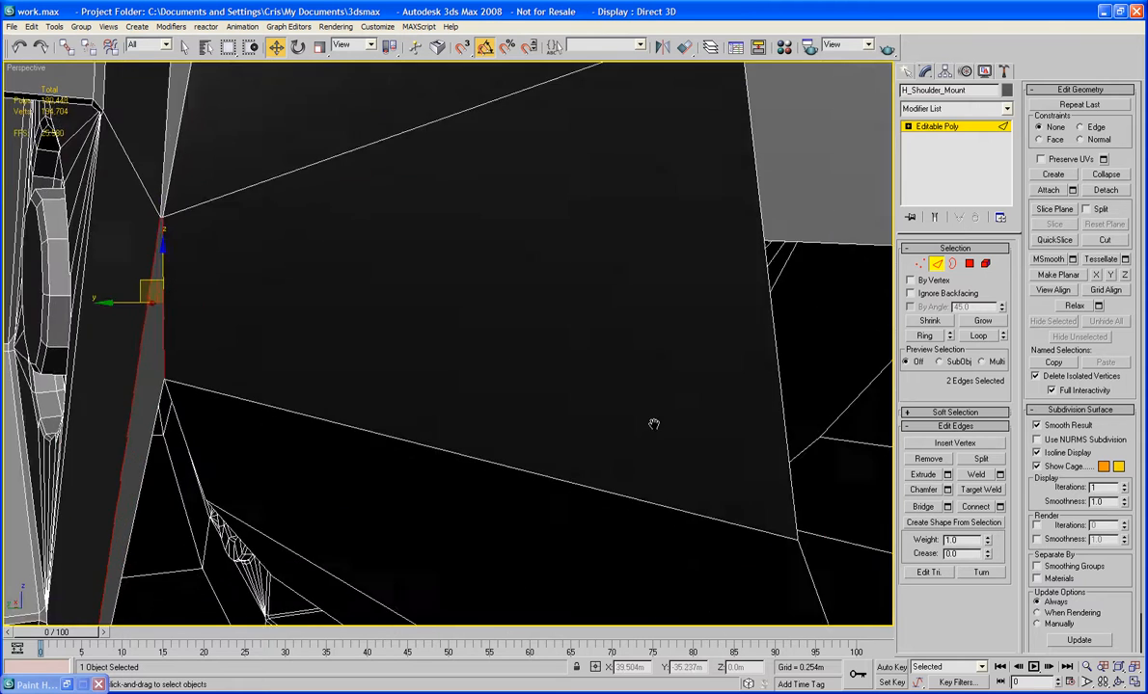
pyautogui.moveTo(654, 425); pyautogui.dragTo(590, 422, button='middle')
pyautogui.scroll(-3, 590, 423)
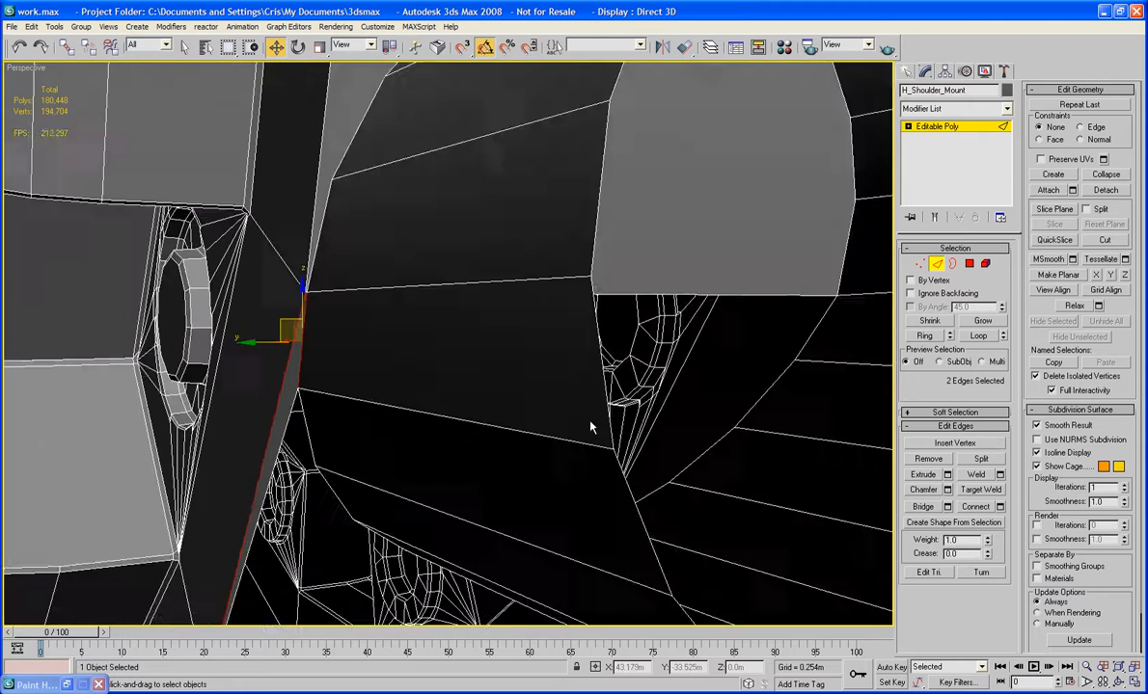
pyautogui.scroll(3, 545, 414)
pyautogui.scroll(3, 544, 413)
pyautogui.scroll(-2, 522, 407)
pyautogui.moveTo(521, 407); pyautogui.dragTo(767, 295, button='middle')
pyautogui.scroll(-5, 841, 478)
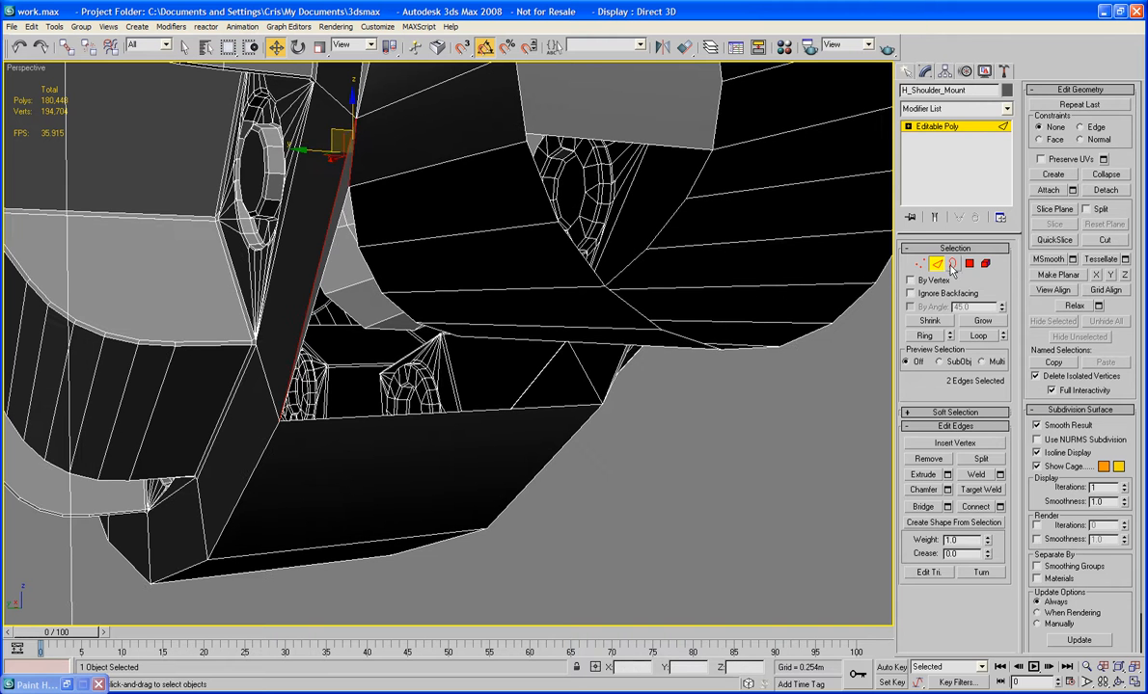
pyautogui.click(951, 264)
pyautogui.click(504, 412)
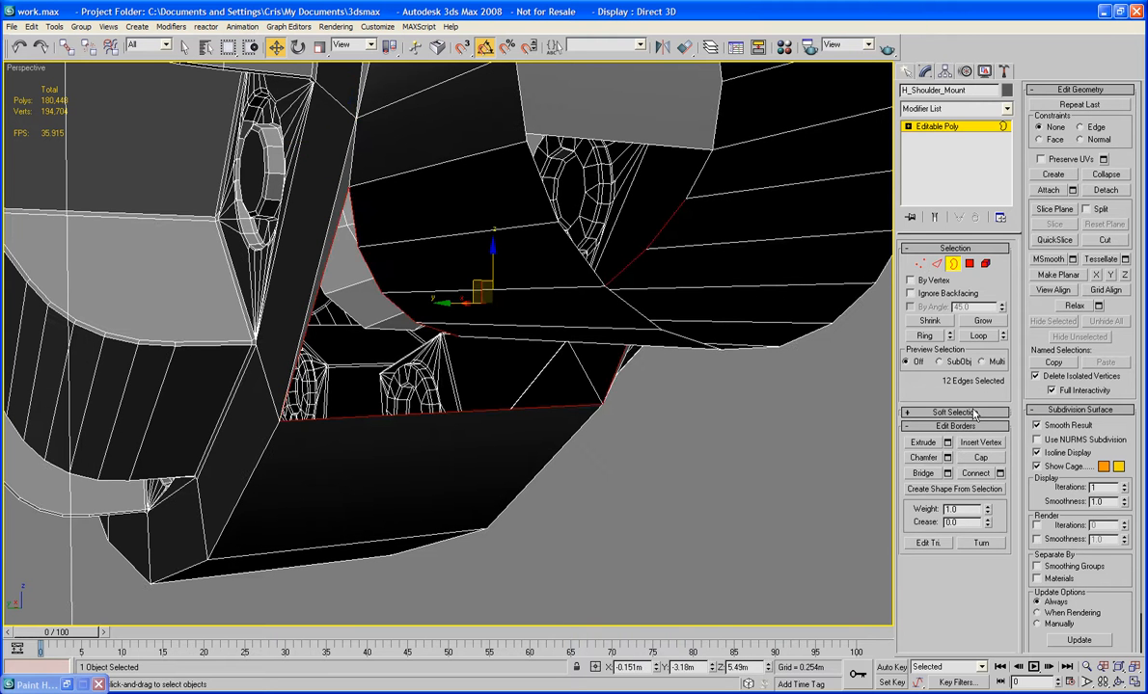
pyautogui.click(981, 459)
pyautogui.click(847, 417)
# Delete the ring's side face spanning from below the upper cylinder to behind the upper part of the lower cylinder.
pyautogui.keyDown('alt'); pyautogui.moveTo(848, 418); pyautogui.dragTo(738, 538, button='middle'); pyautogui.keyUp('alt')
pyautogui.scroll(-3, 746, 409)
pyautogui.keyDown('alt'); pyautogui.moveTo(636, 438); pyautogui.dragTo(689, 461, button='middle'); pyautogui.keyUp('alt')
pyautogui.click(969, 263)
pyautogui.click(570, 348)
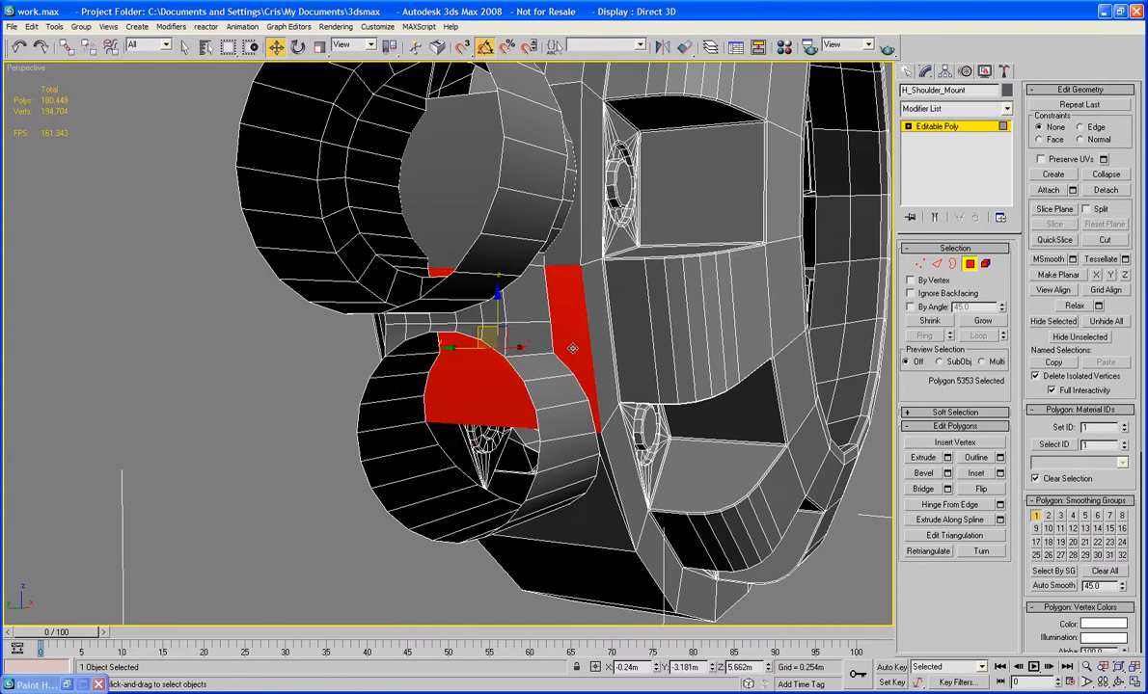
pyautogui.press('Delete')
pyautogui.scroll(6, 537, 352)
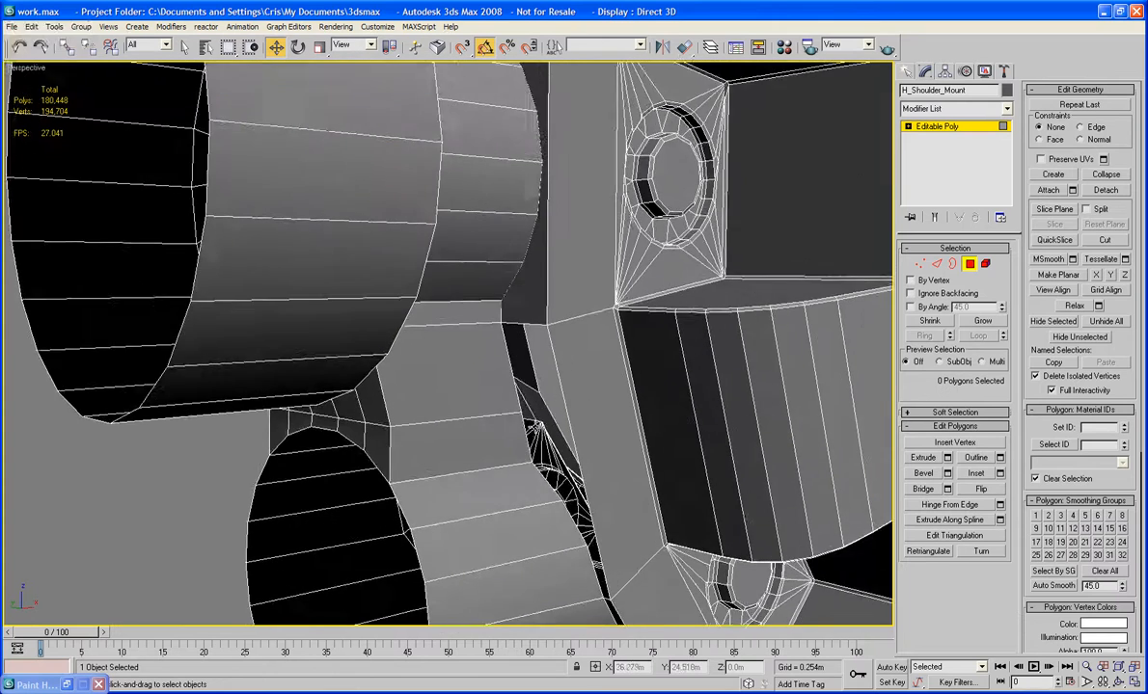
# Try cutting the ring's rim face from the inner corner vertex to the outline edge above the lower cylinder, and undo the cut.
pyautogui.keyDown('alt'); pyautogui.moveTo(537, 352); pyautogui.dragTo(554, 352, button='middle'); pyautogui.keyUp('alt')
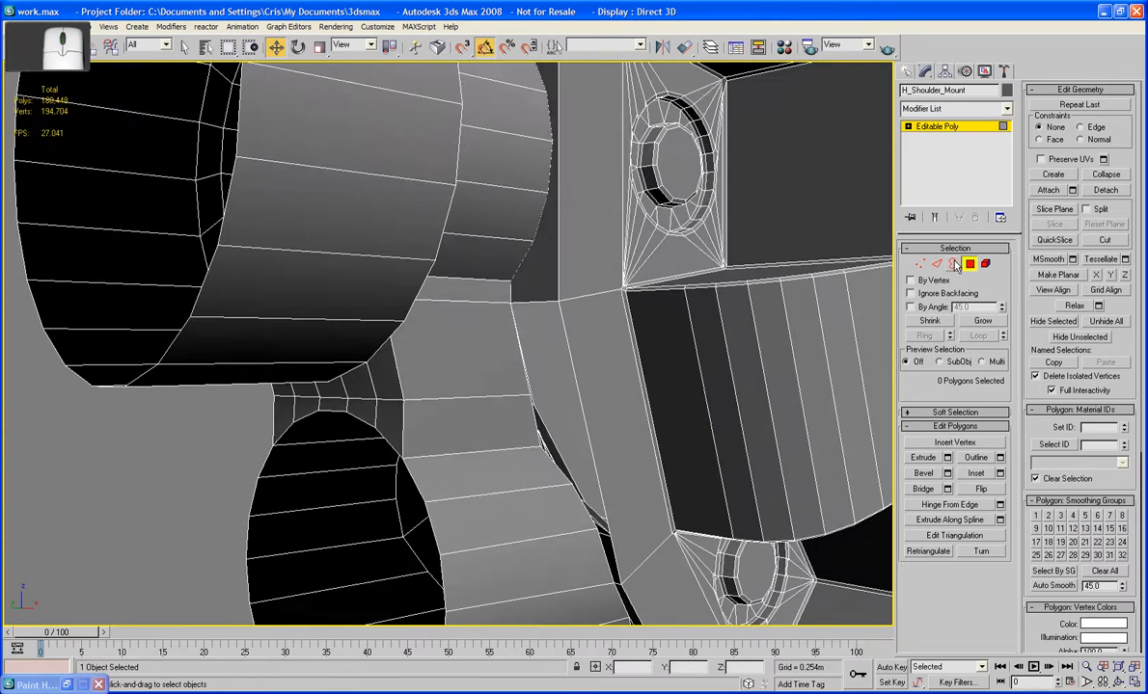
pyautogui.keyDown('alt'); pyautogui.moveTo(677, 345); pyautogui.dragTo(763, 328, button='middle'); pyautogui.keyUp('alt')
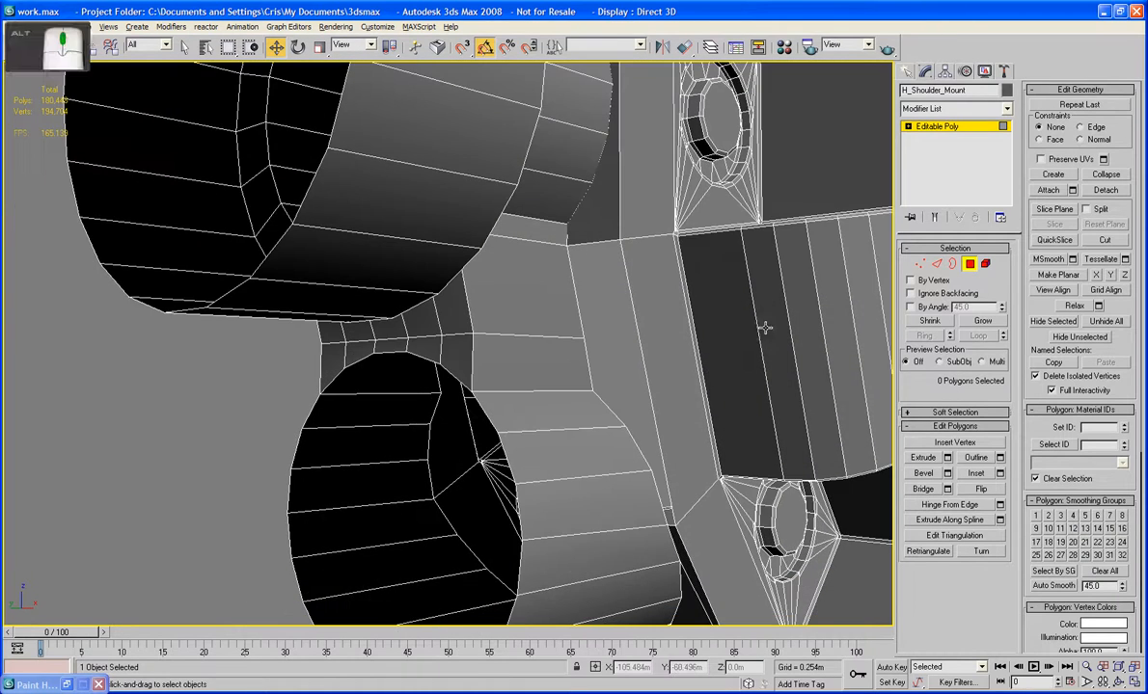
pyautogui.keyDown('alt'); pyautogui.moveTo(595, 314); pyautogui.dragTo(652, 327, button='middle'); pyautogui.keyUp('alt')
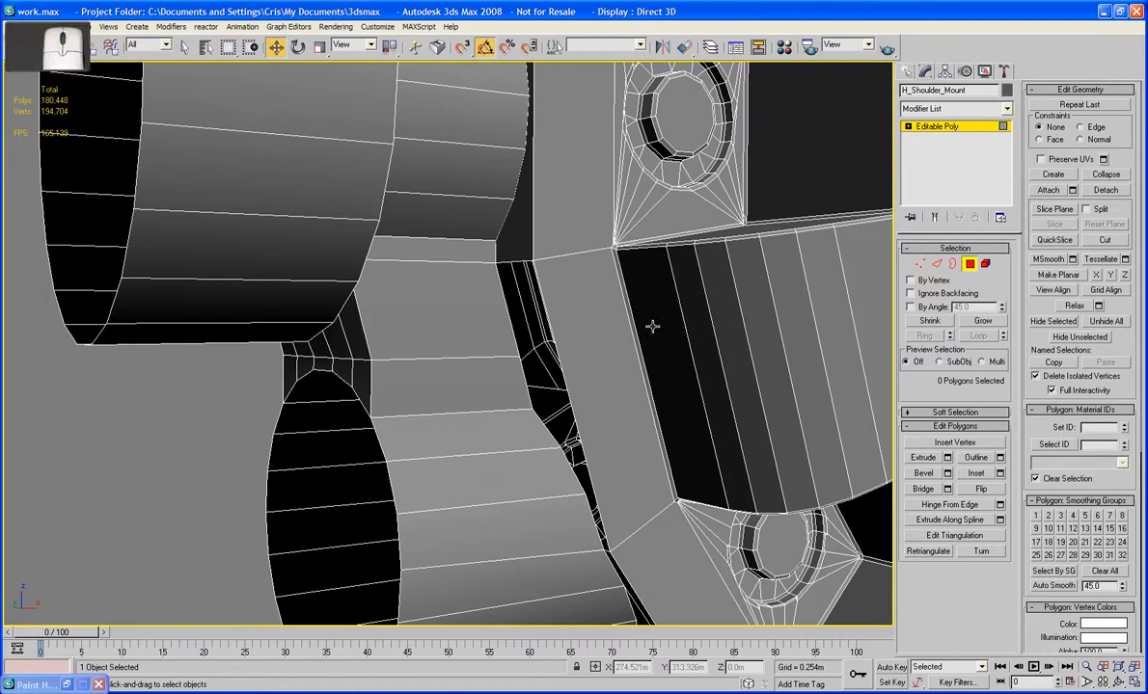
pyautogui.click(1104, 240)
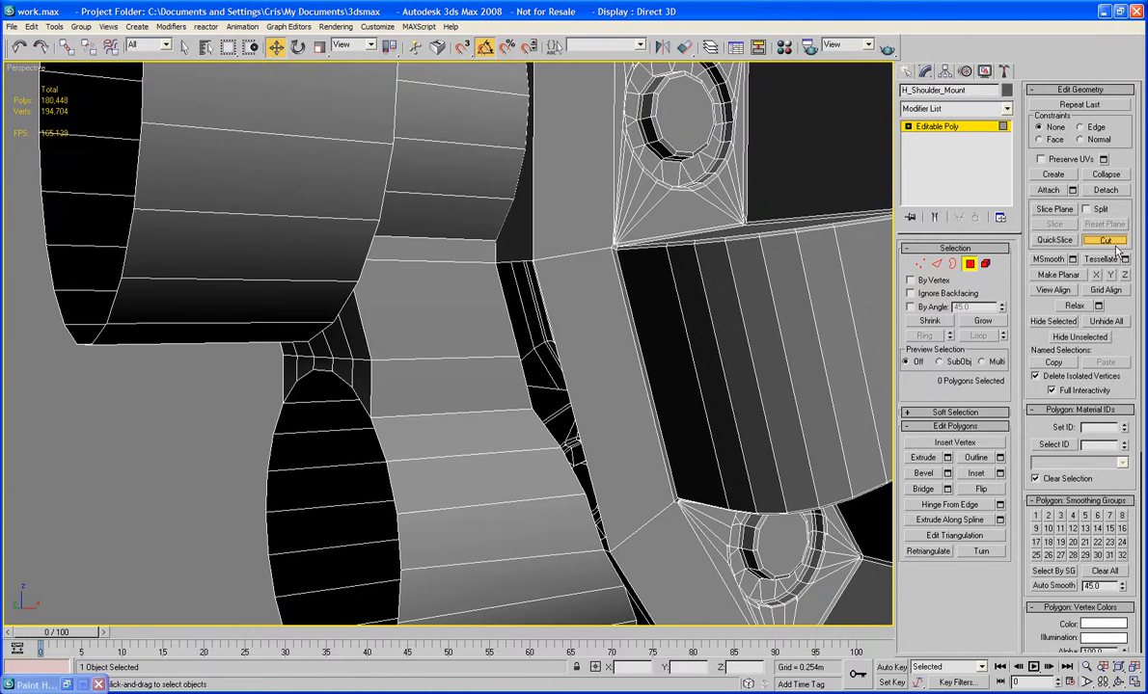
pyautogui.click(614, 246)
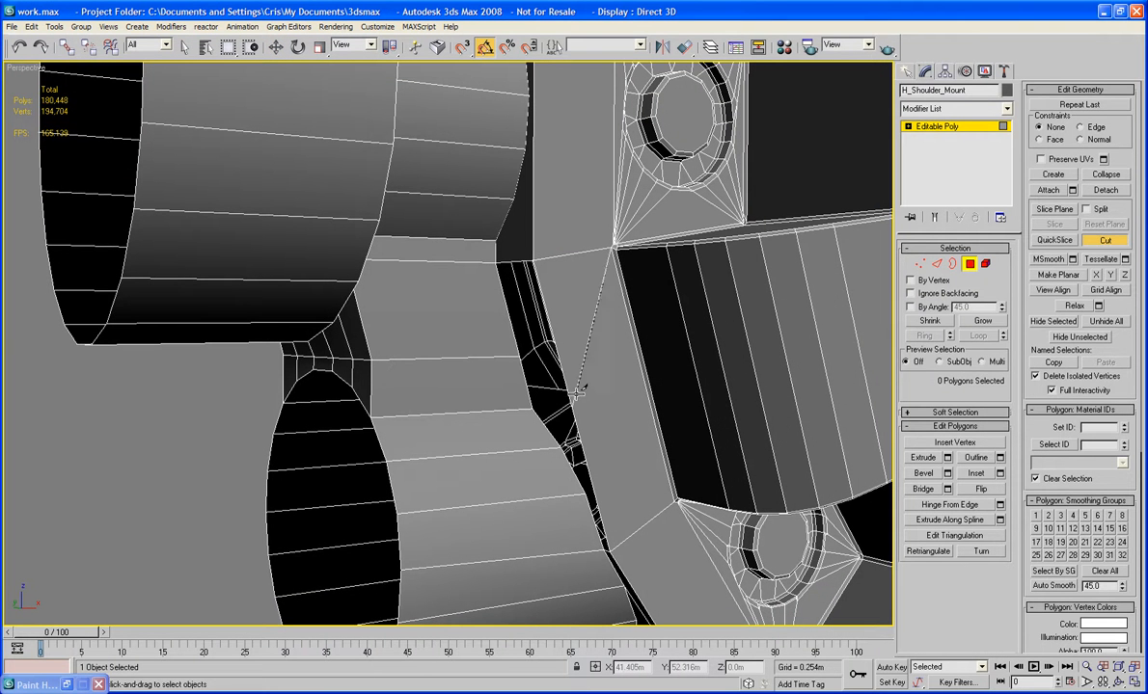
pyautogui.click(580, 440)
pyautogui.rightClick(580, 440)
pyautogui.moveTo(484, 400)
pyautogui.keyDown('alt'); pyautogui.mouseDown(button='middle')
pyautogui.moveTo(497, 402)
pyautogui.moveTo(477, 402)
pyautogui.mouseUp(button='middle'); pyautogui.keyUp('alt')
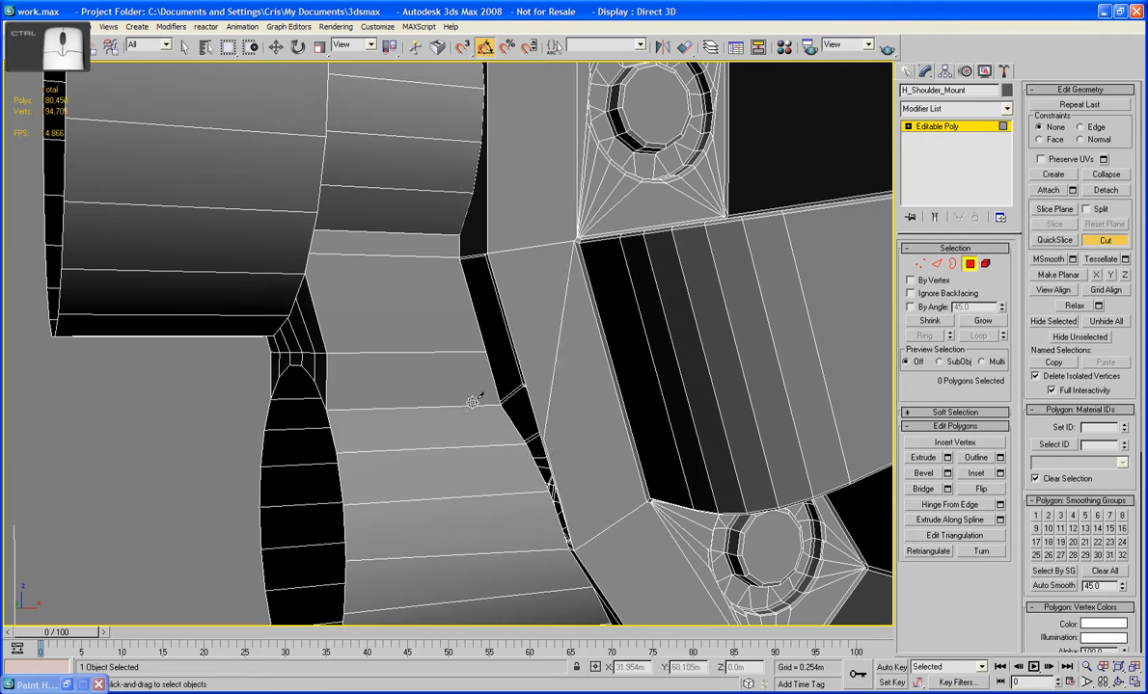
pyautogui.hotkey('ctrl', 'z')
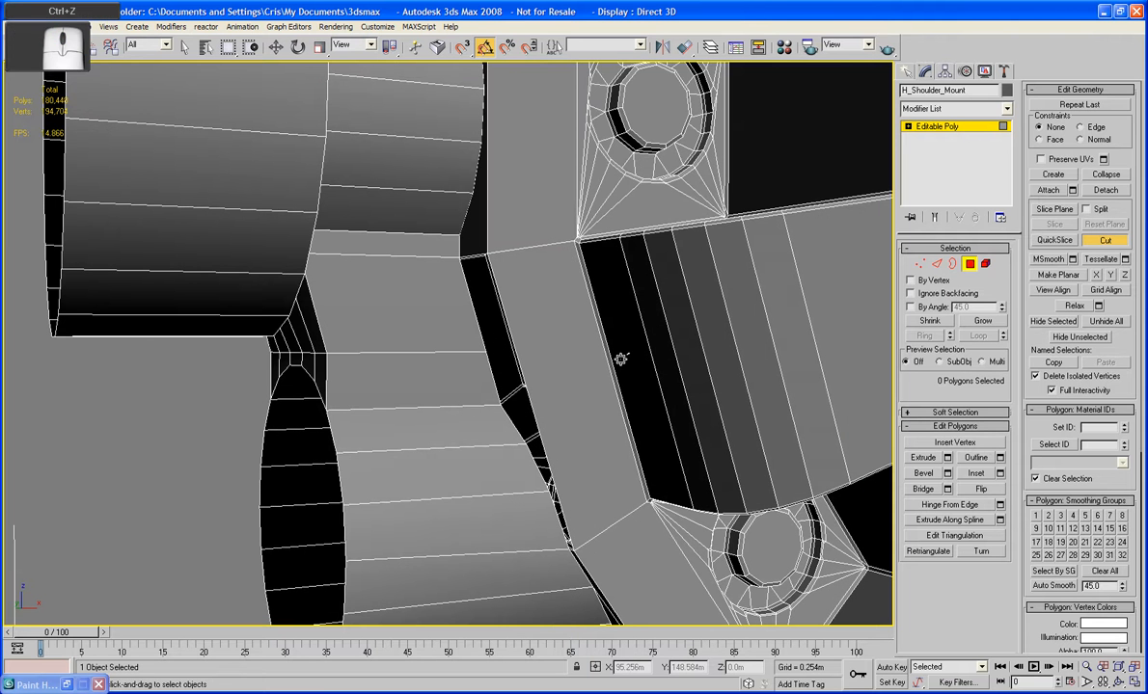
# Cut an edge across the rim face from the inner corner vertex to the outline edge beside the lower cylinder's gap on both sides.
pyautogui.click(575, 242)
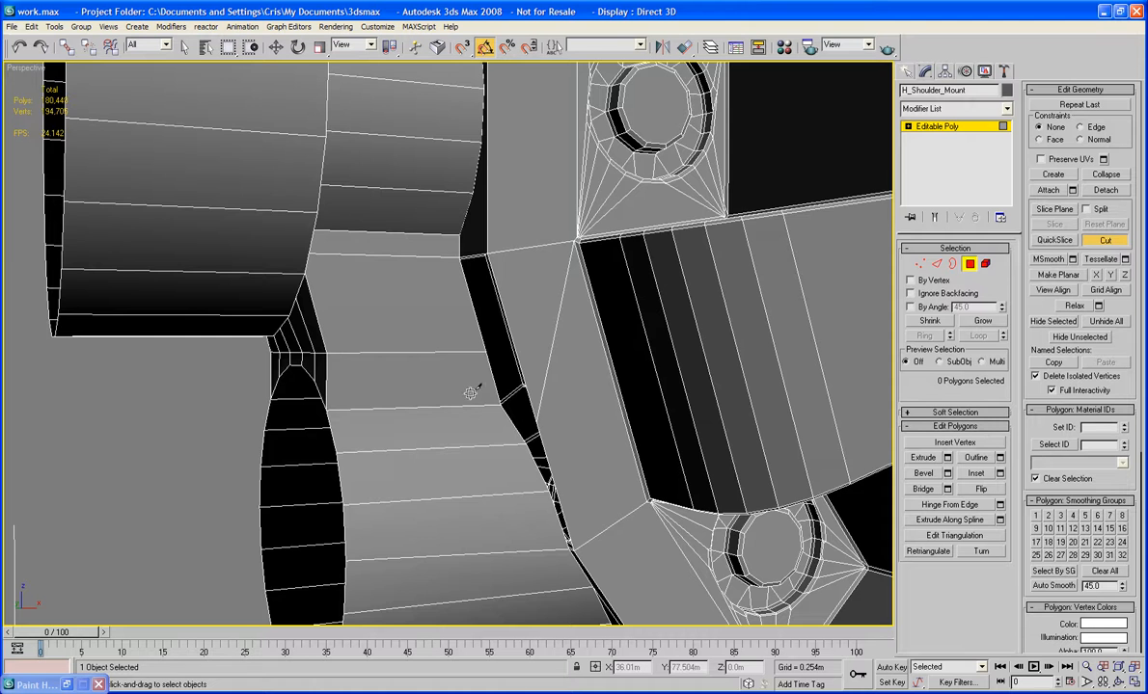
pyautogui.keyDown('alt'); pyautogui.moveTo(469, 392); pyautogui.dragTo(590, 382, button='middle'); pyautogui.keyUp('alt')
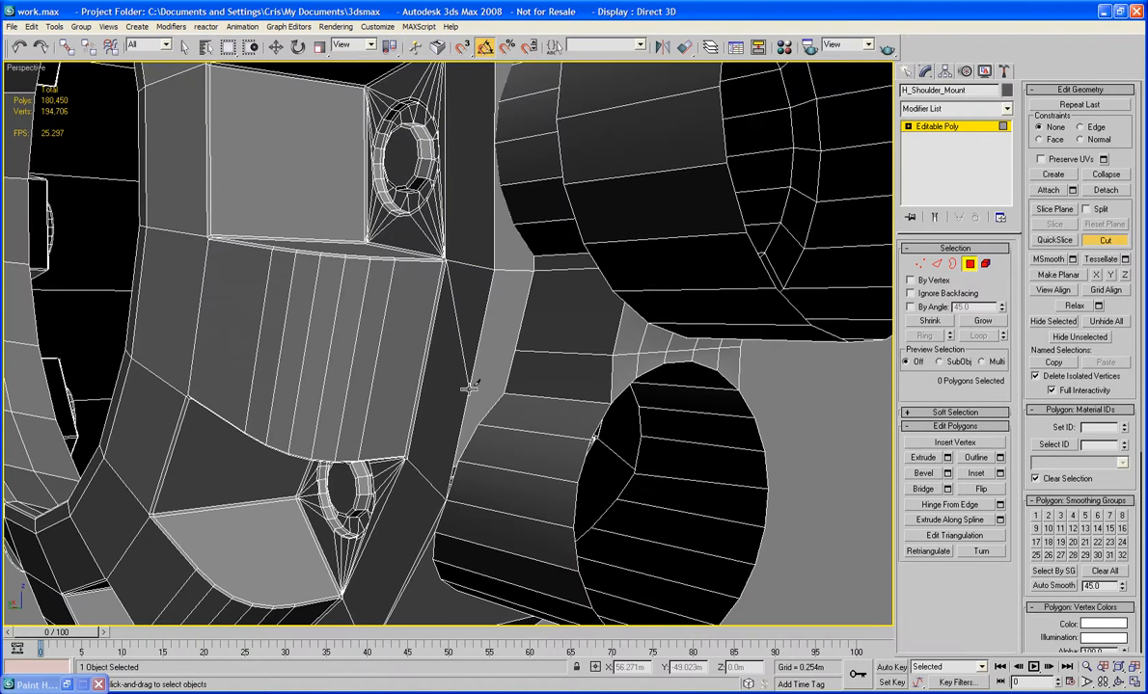
pyautogui.keyDown('alt'); pyautogui.moveTo(567, 383); pyautogui.dragTo(412, 361, button='middle'); pyautogui.keyUp('alt')
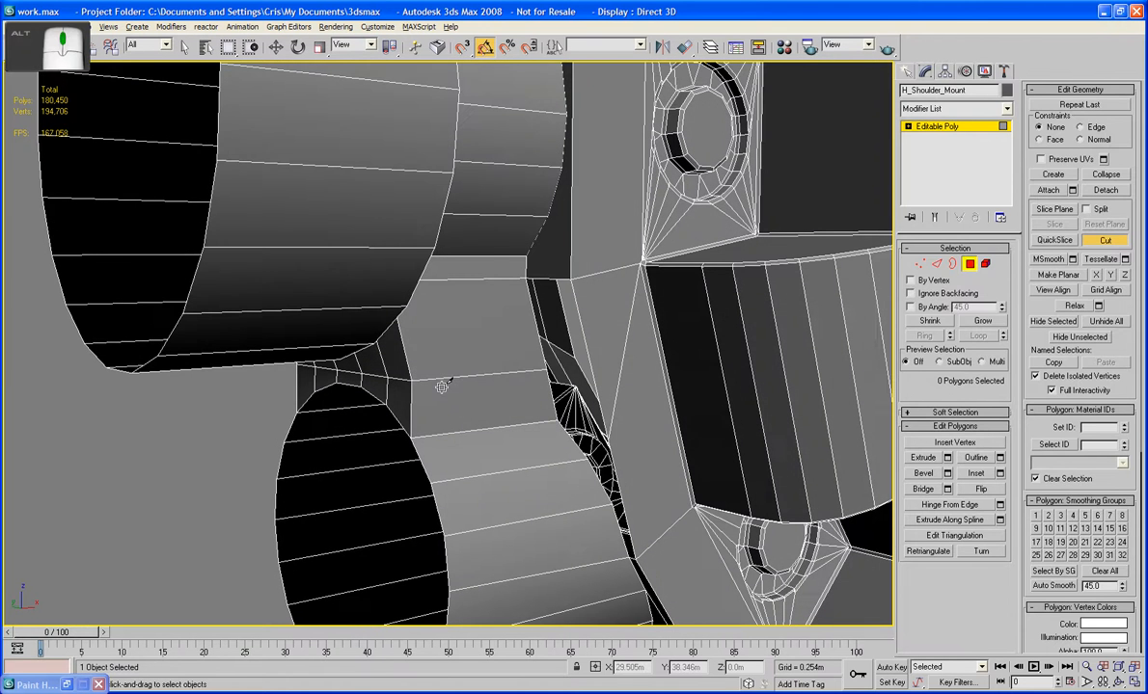
pyautogui.click(935, 265)
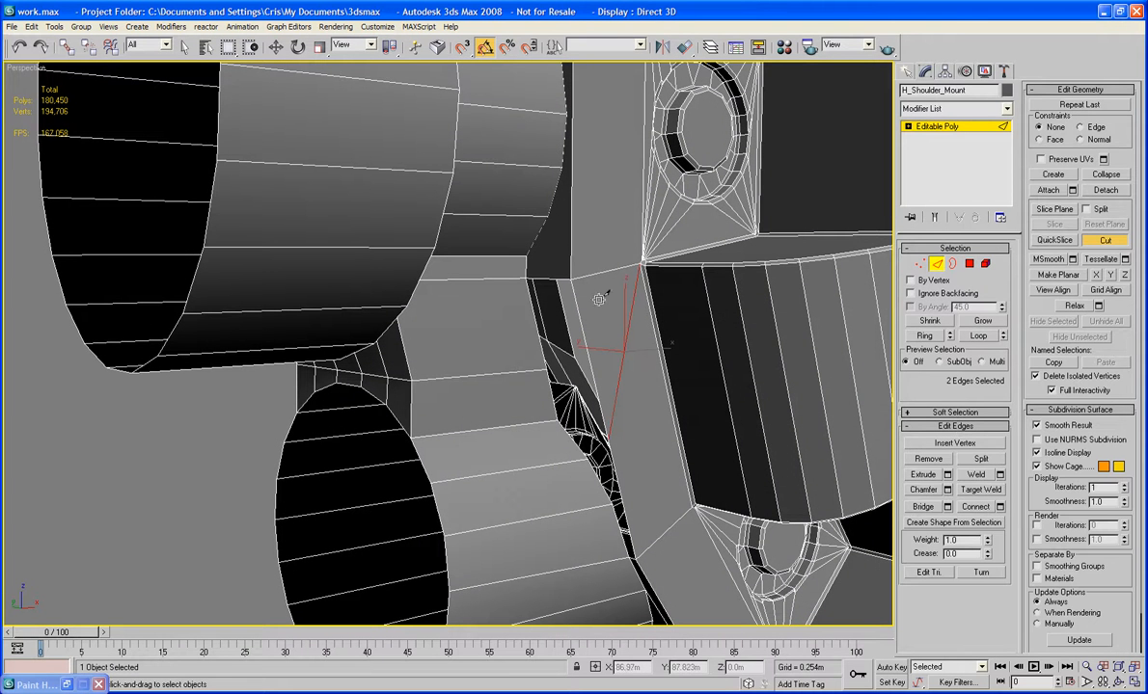
# Bridge the open edges of the gap just below the large middle cylinder's base on both sides of the ring.
pyautogui.press('w')
pyautogui.click(530, 314)
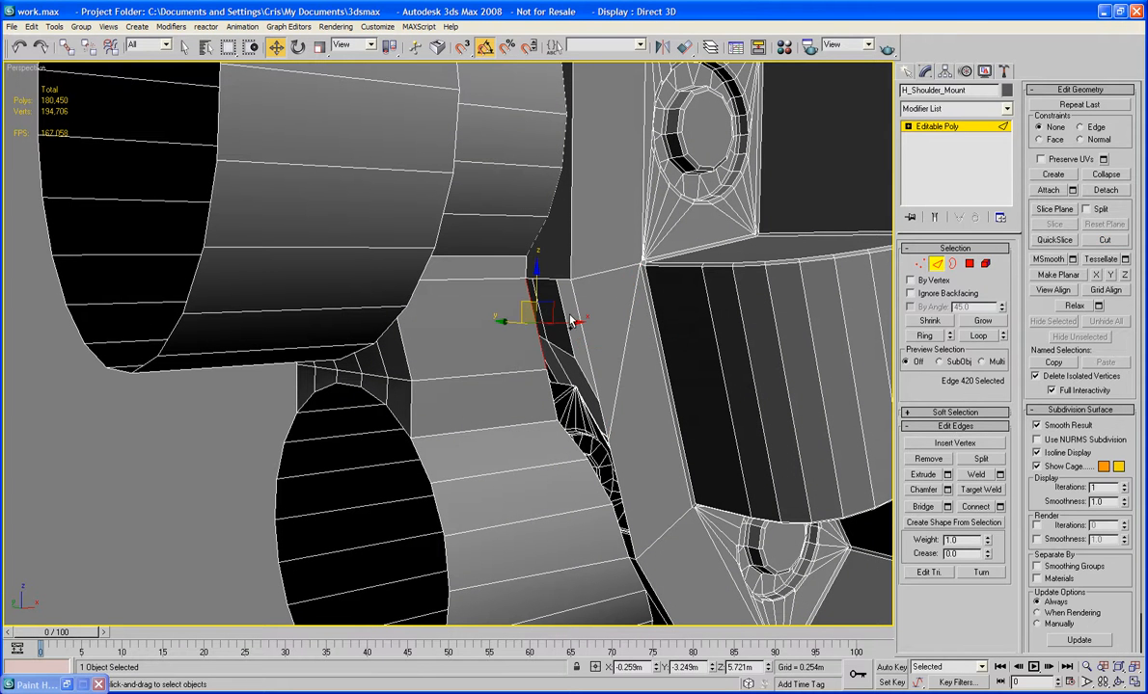
pyautogui.keyDown('ctrl'); pyautogui.click(577, 314); pyautogui.keyUp('ctrl')
pyautogui.keyDown('alt'); pyautogui.moveTo(865, 490); pyautogui.dragTo(671, 384, button='middle'); pyautogui.keyUp('alt')
pyautogui.click(524, 312)
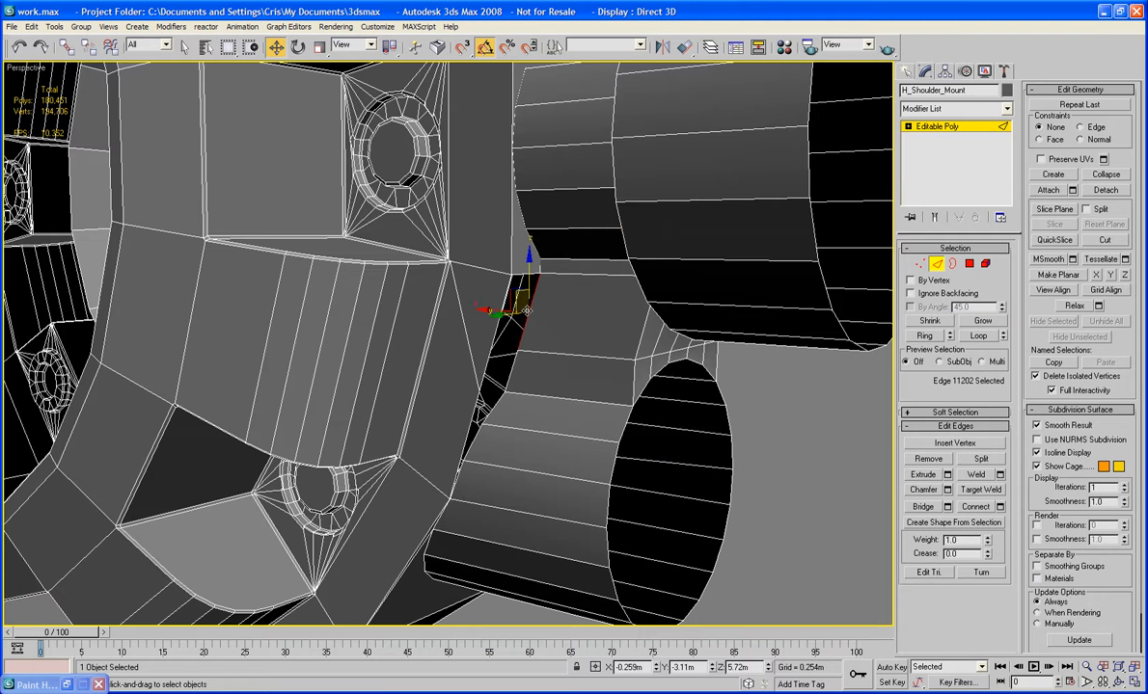
pyautogui.keyDown('ctrl'); pyautogui.click(499, 313); pyautogui.keyUp('ctrl')
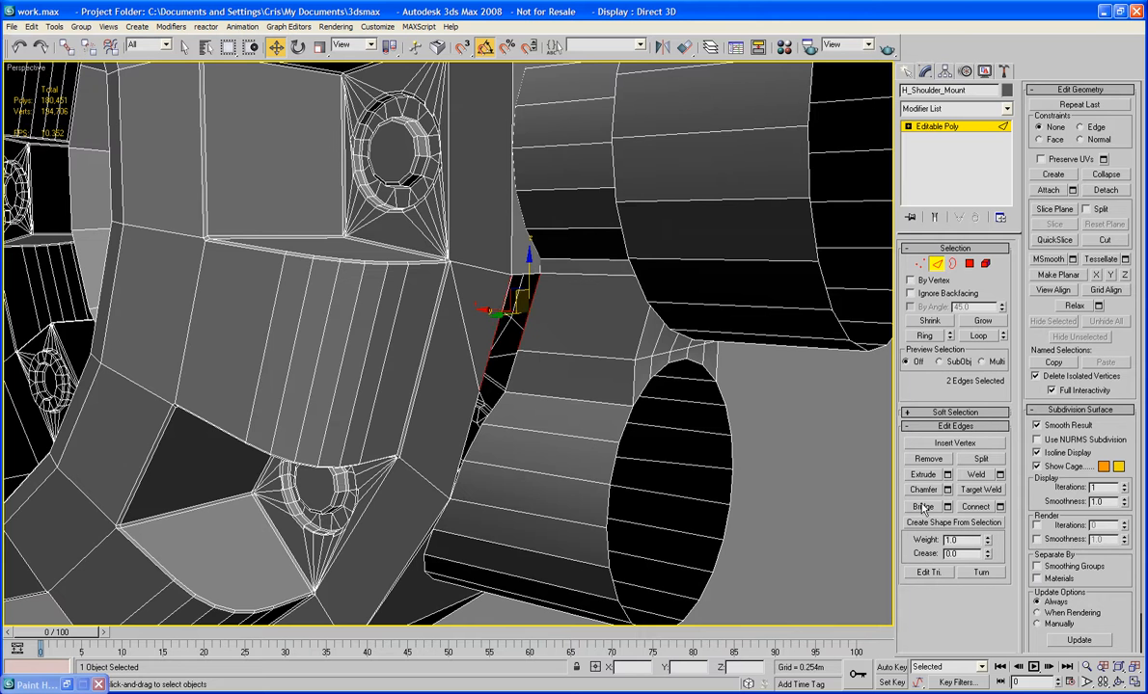
pyautogui.keyDown('alt'); pyautogui.moveTo(858, 472); pyautogui.dragTo(626, 439, button='middle'); pyautogui.keyUp('alt')
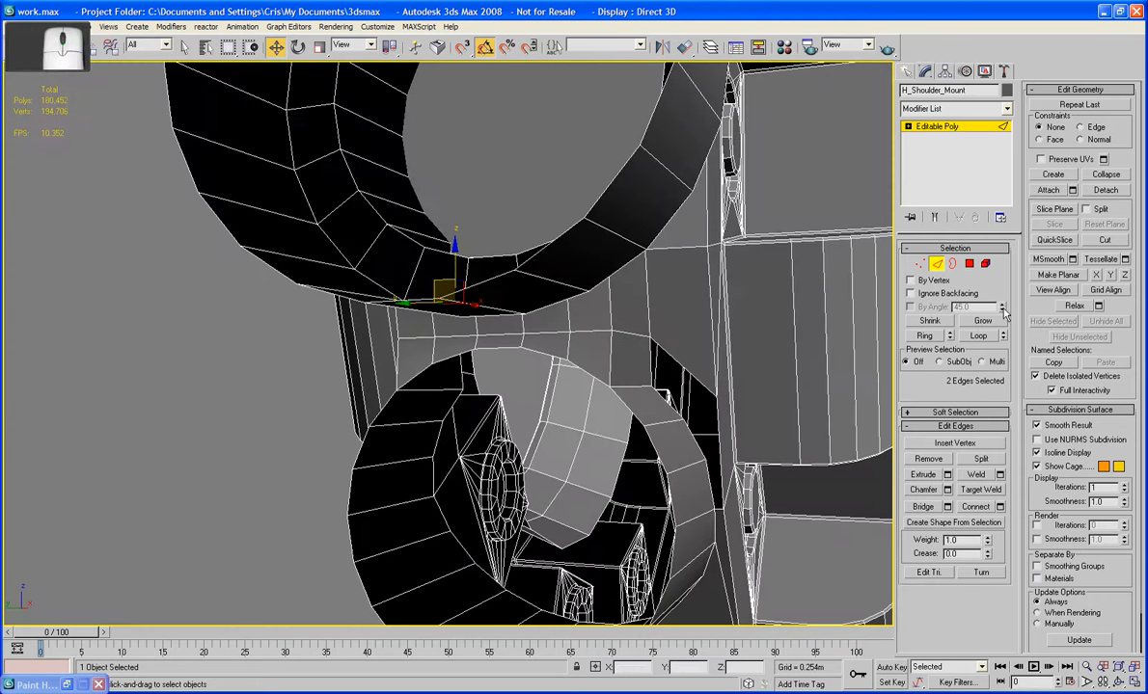
# Cap the remaining open borders beside the upper part of the lower cylinder on both sides of the ring.
pyautogui.click(952, 263)
pyautogui.click(709, 430)
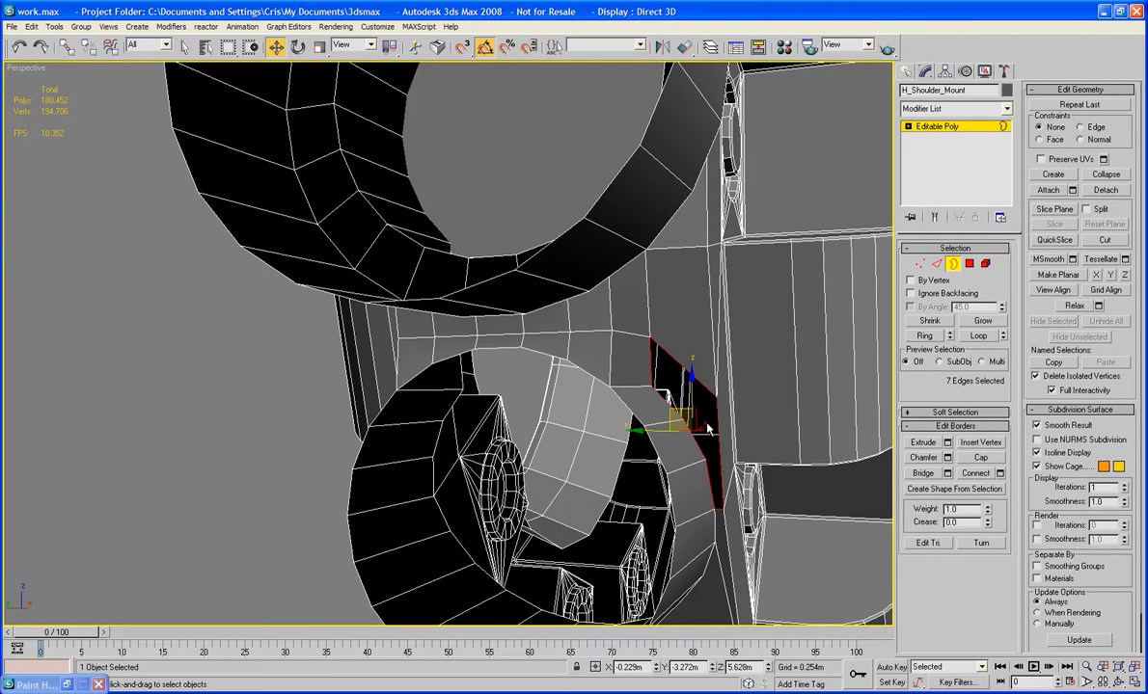
pyautogui.click(977, 461)
pyautogui.keyDown('alt'); pyautogui.moveTo(541, 395); pyautogui.dragTo(704, 382, button='middle'); pyautogui.keyUp('alt')
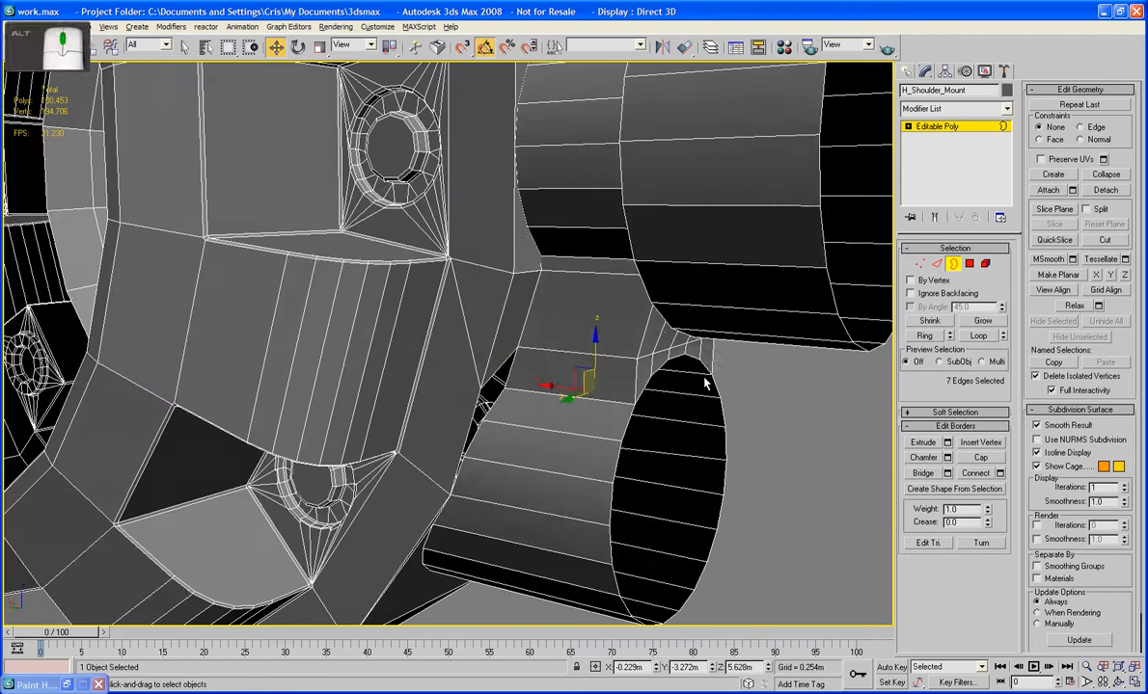
pyautogui.hotkey('ctrl', 'z')
pyautogui.click(968, 455)
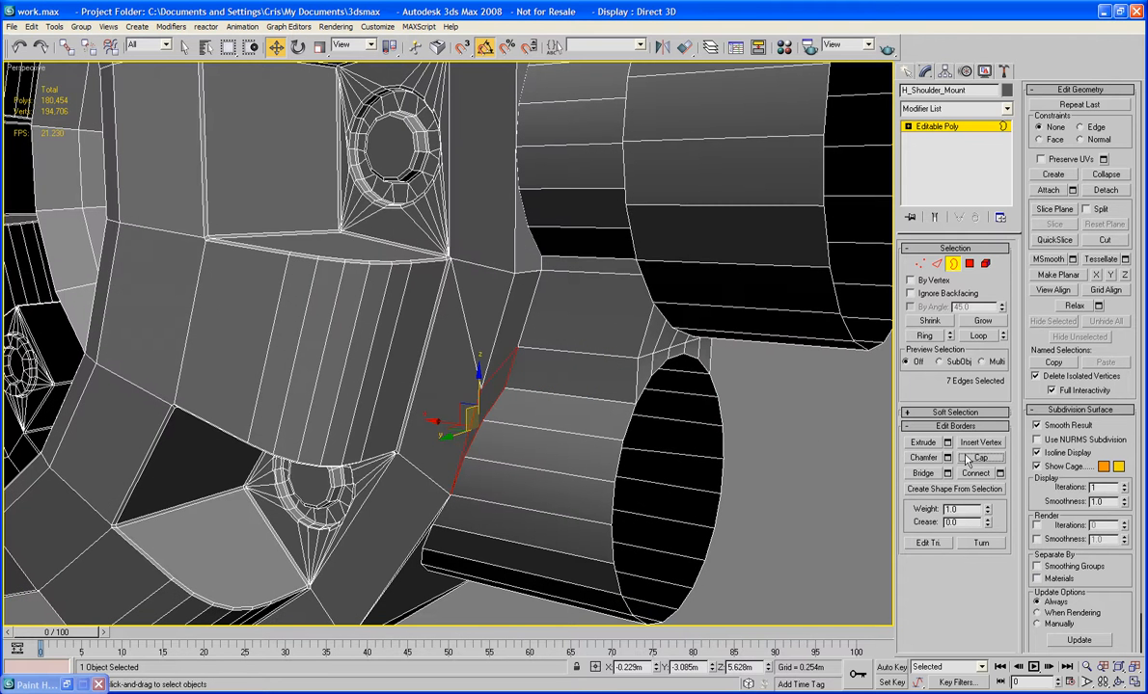
pyautogui.moveTo(722, 339); pyautogui.dragTo(849, 330, button='middle')
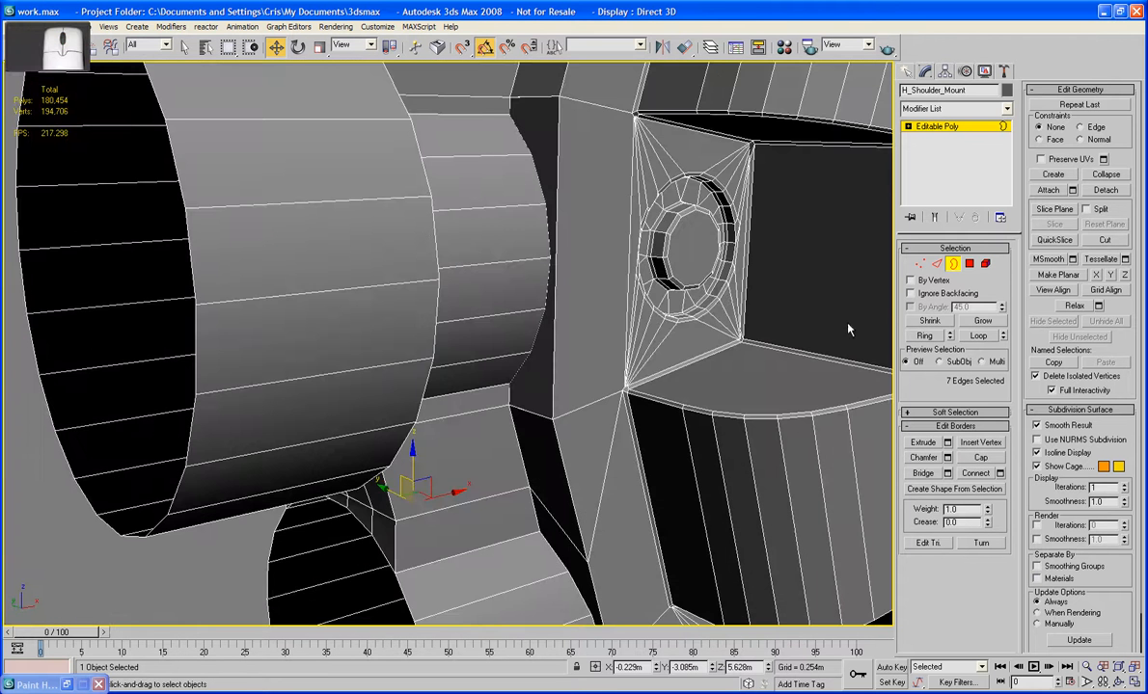
# Delete the ring's side face behind the large middle cylinder.
pyautogui.click(985, 263)
pyautogui.click(527, 135)
pyautogui.press('Delete')
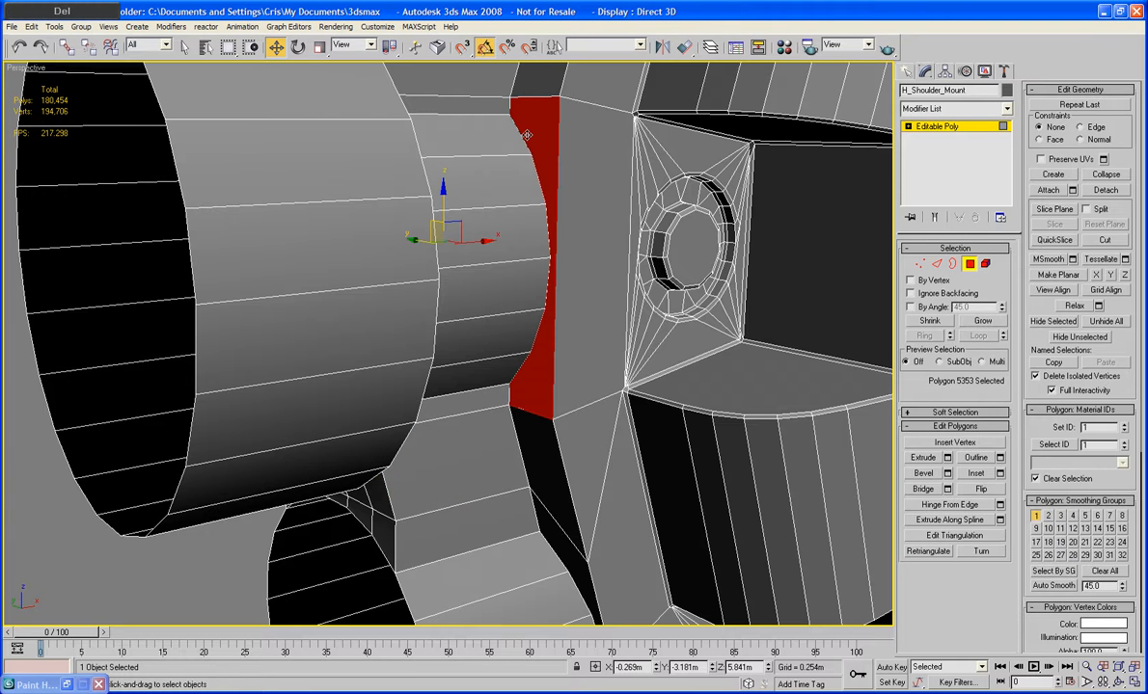
# Cap the open borders between the large middle cylinder's base and the ring on both sides.
pyautogui.click(953, 264)
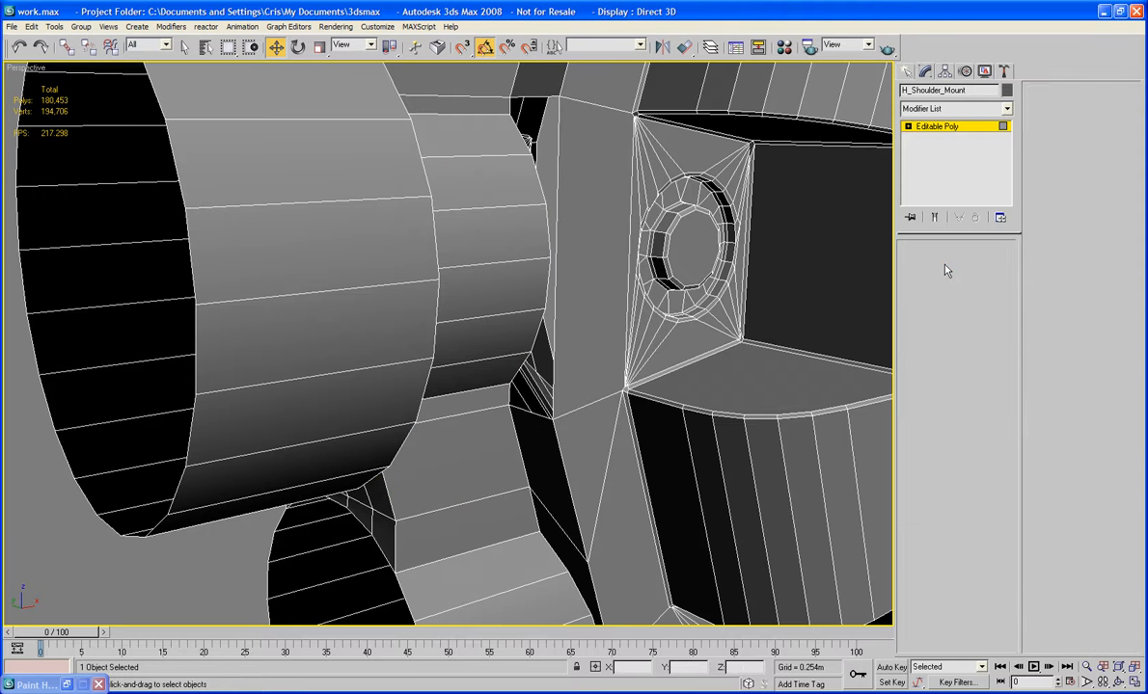
pyautogui.click(554, 212)
pyautogui.keyDown('alt'); pyautogui.moveTo(453, 218); pyautogui.dragTo(564, 223, button='middle'); pyautogui.keyUp('alt')
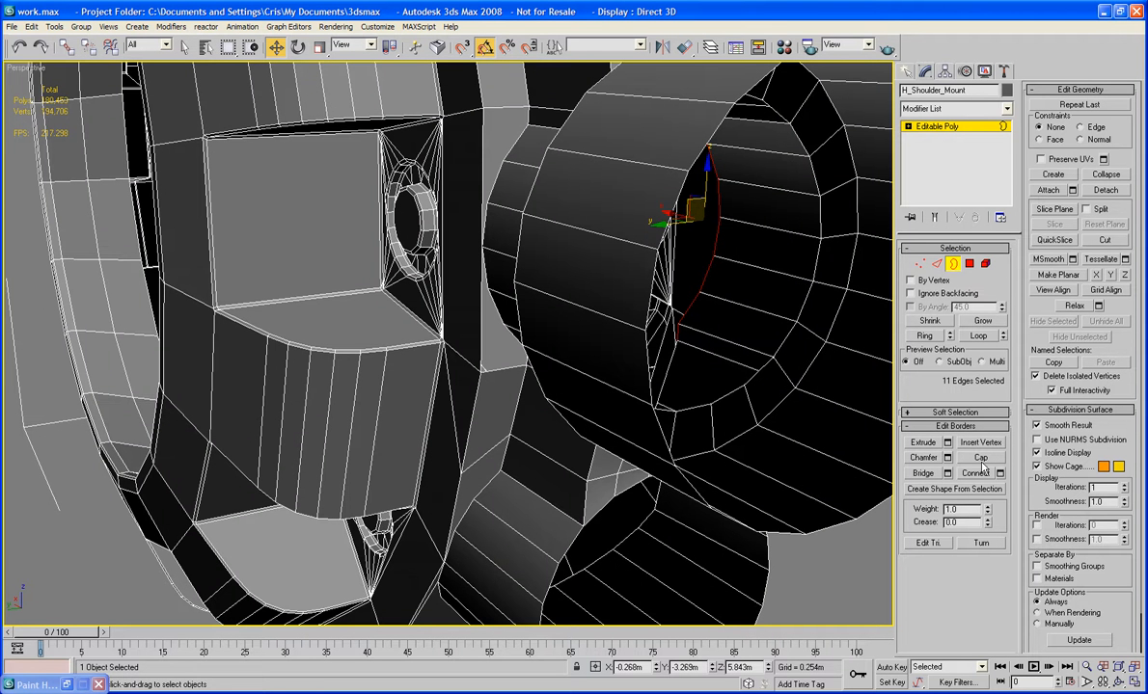
pyautogui.click(508, 159)
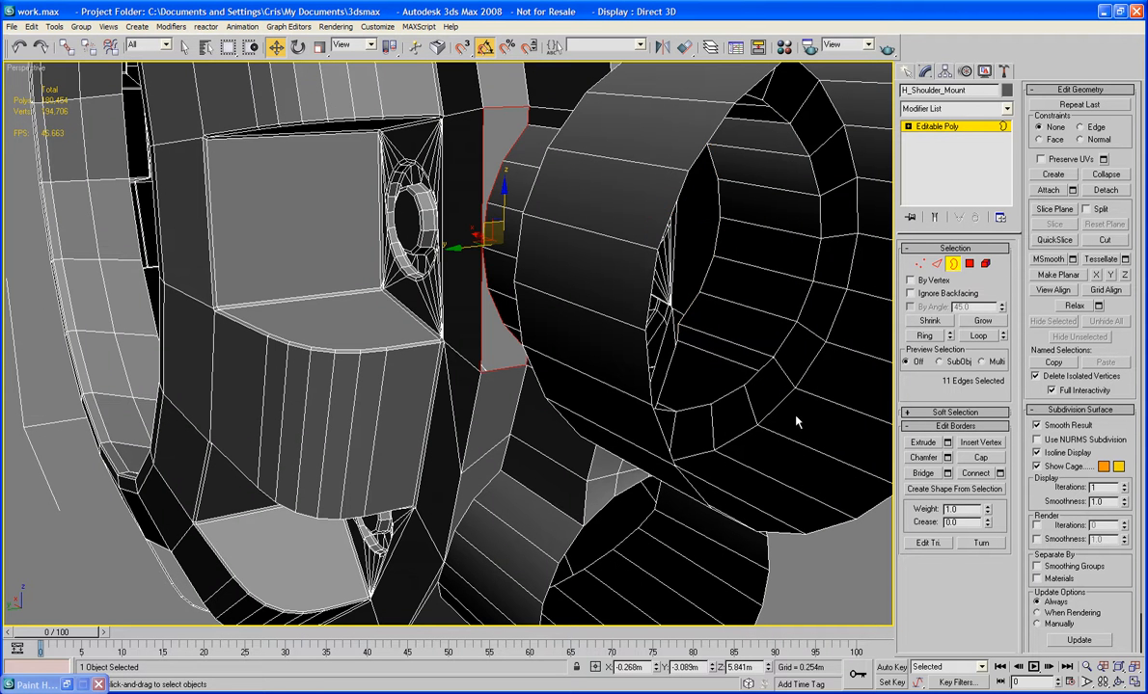
pyautogui.click(981, 462)
pyautogui.moveTo(748, 447); pyautogui.dragTo(606, 414, button='middle')
pyautogui.click(785, 528)
# Cap the open outer ends of the upper, middle and lower cylinders.
pyautogui.scroll(-5, 786, 529)
pyautogui.keyDown('alt'); pyautogui.moveTo(786, 529); pyautogui.dragTo(664, 447, button='middle'); pyautogui.keyUp('alt')
pyautogui.scroll(3, 602, 468)
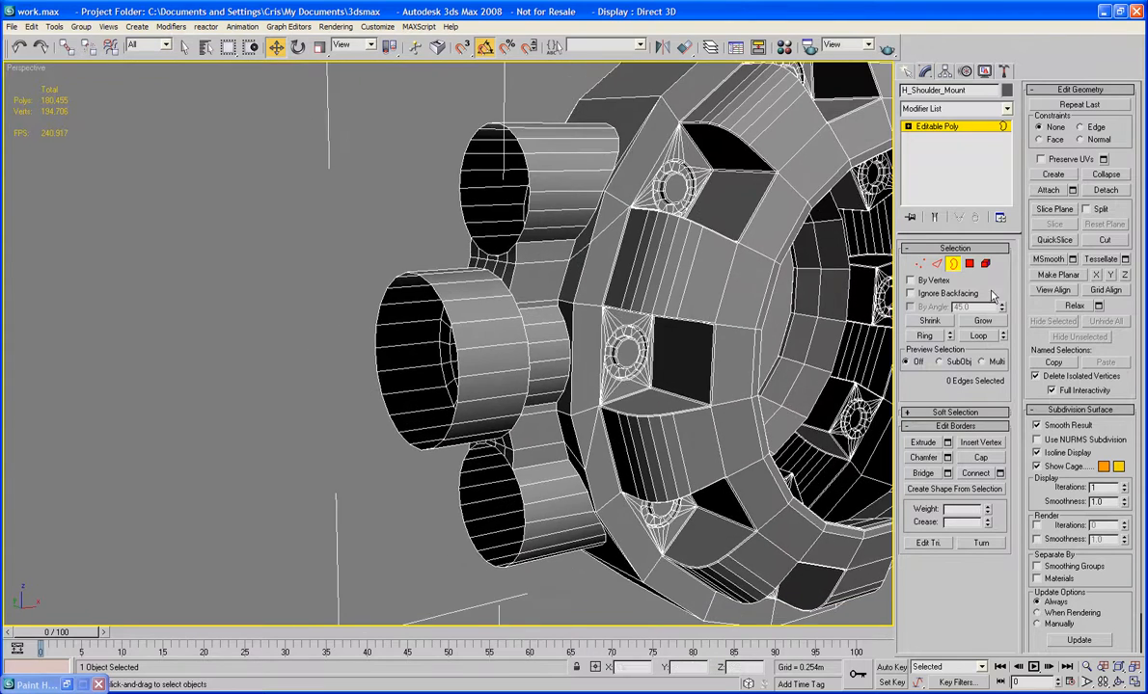
pyautogui.click(516, 252)
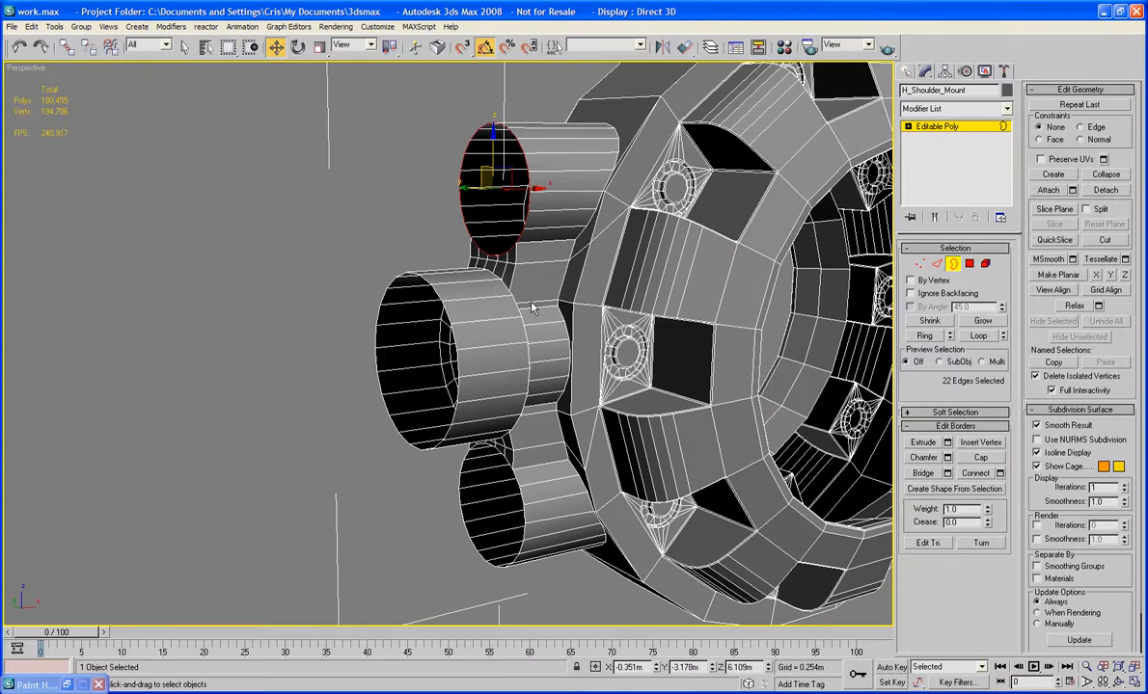
pyautogui.keyDown('ctrl'); pyautogui.click(518, 496); pyautogui.keyUp('ctrl')
pyautogui.keyDown('ctrl'); pyautogui.click(420, 386); pyautogui.keyUp('ctrl')
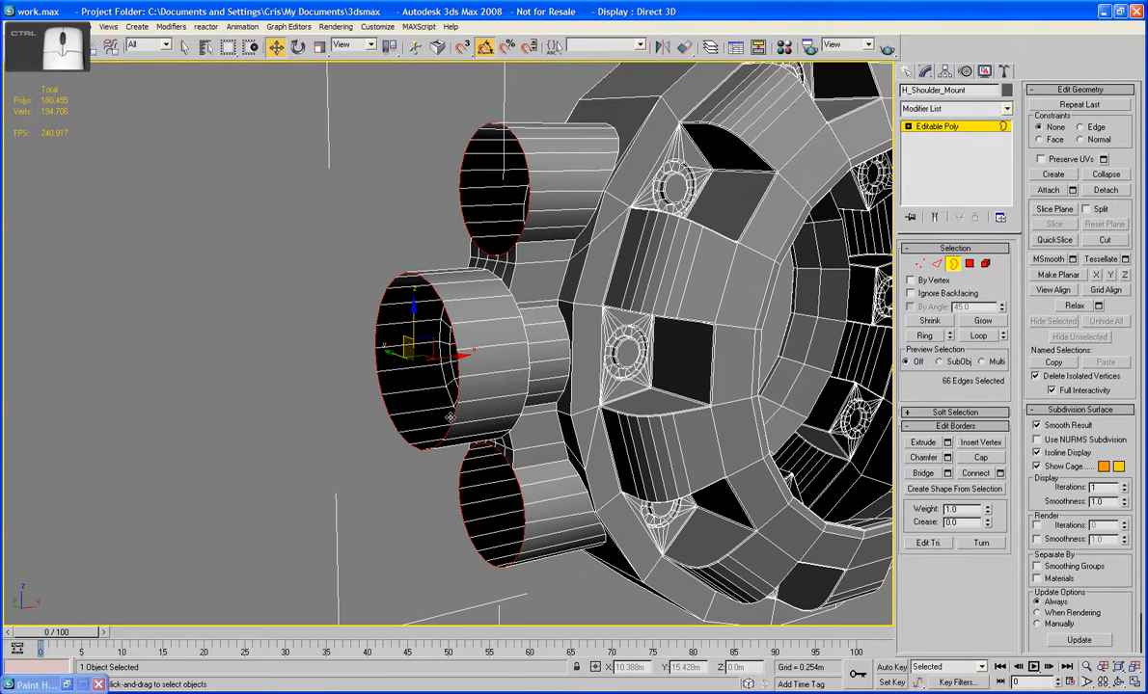
pyautogui.click(978, 457)
pyautogui.click(315, 335)
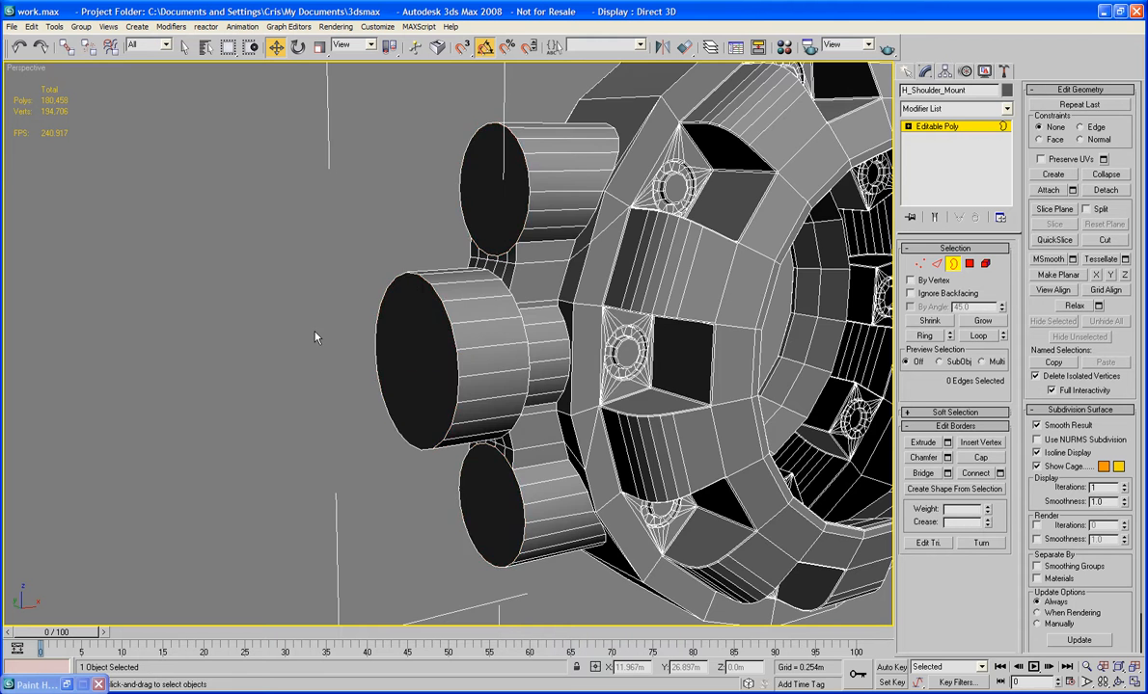
# Bevel the end faces of the upper and lower cylinders repeatedly to form an outer rim, a groove and an inner disc.
pyautogui.scroll(-5, 316, 335)
pyautogui.moveTo(315, 336)
pyautogui.keyDown('alt'); pyautogui.mouseDown(button='middle')
pyautogui.moveTo(278, 333)
pyautogui.moveTo(449, 364)
pyautogui.moveTo(348, 336)
pyautogui.moveTo(335, 361)
pyautogui.moveTo(482, 374)
pyautogui.moveTo(431, 379)
pyautogui.moveTo(354, 334)
pyautogui.moveTo(391, 367)
pyautogui.moveTo(464, 344)
pyautogui.mouseUp(button='middle'); pyautogui.keyUp('alt')
pyautogui.scroll(3, 446, 386)
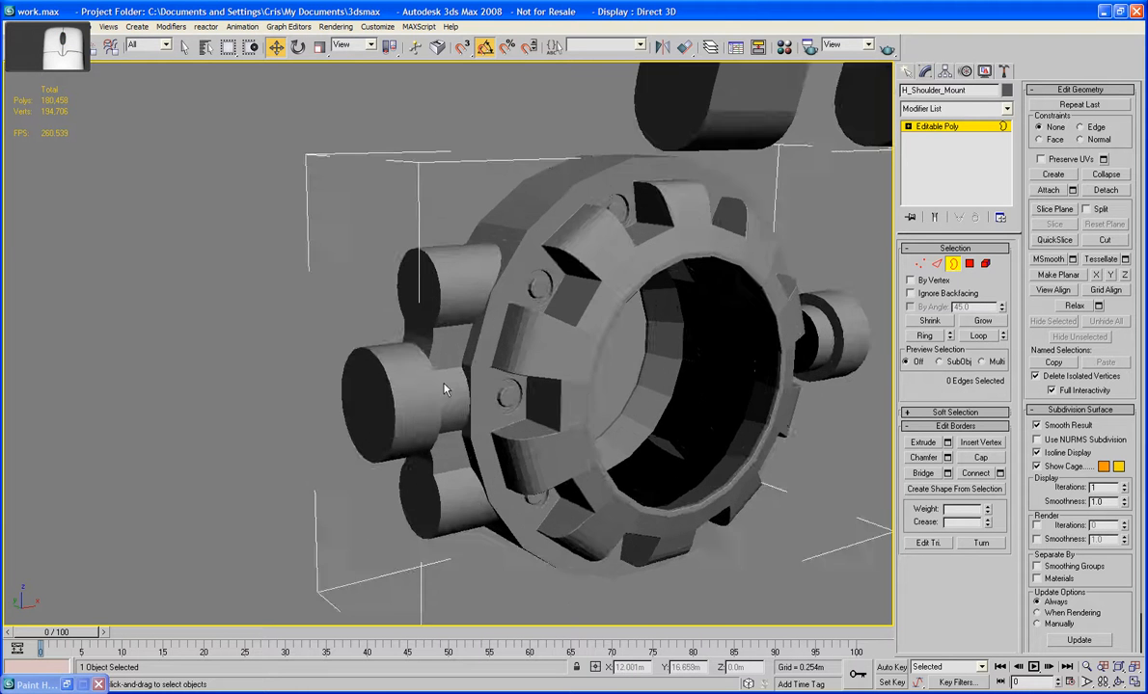
pyautogui.keyDown('alt'); pyautogui.moveTo(445, 387); pyautogui.dragTo(459, 318, button='middle'); pyautogui.keyUp('alt')
pyautogui.scroll(2, 519, 363)
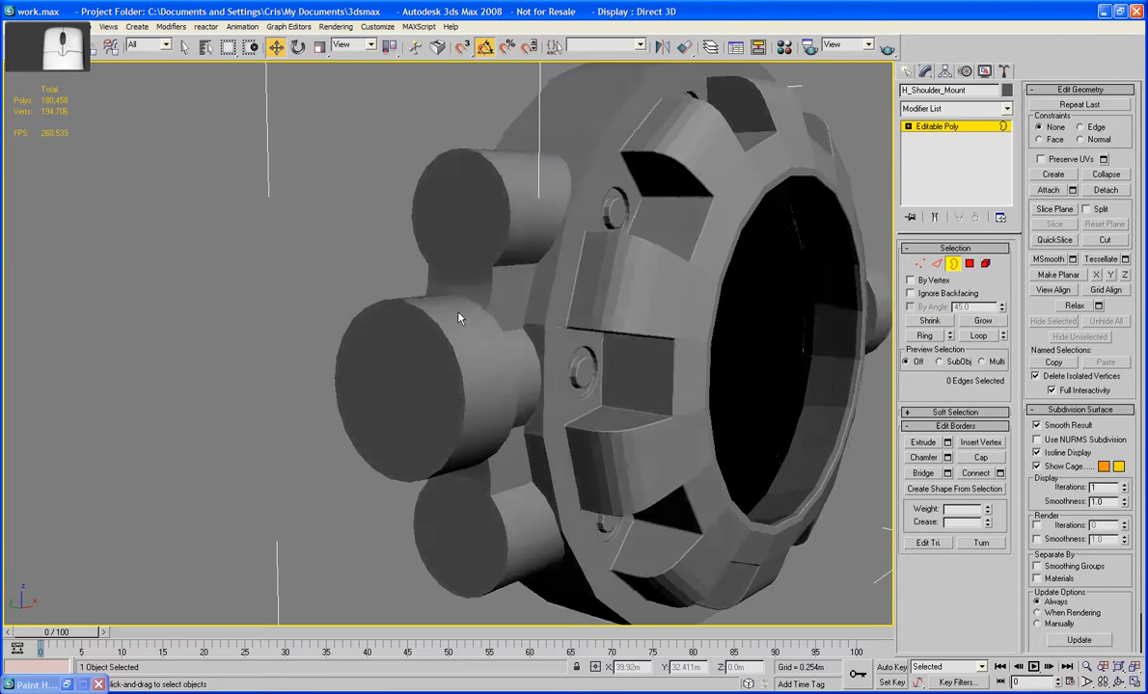
pyautogui.press('F4')
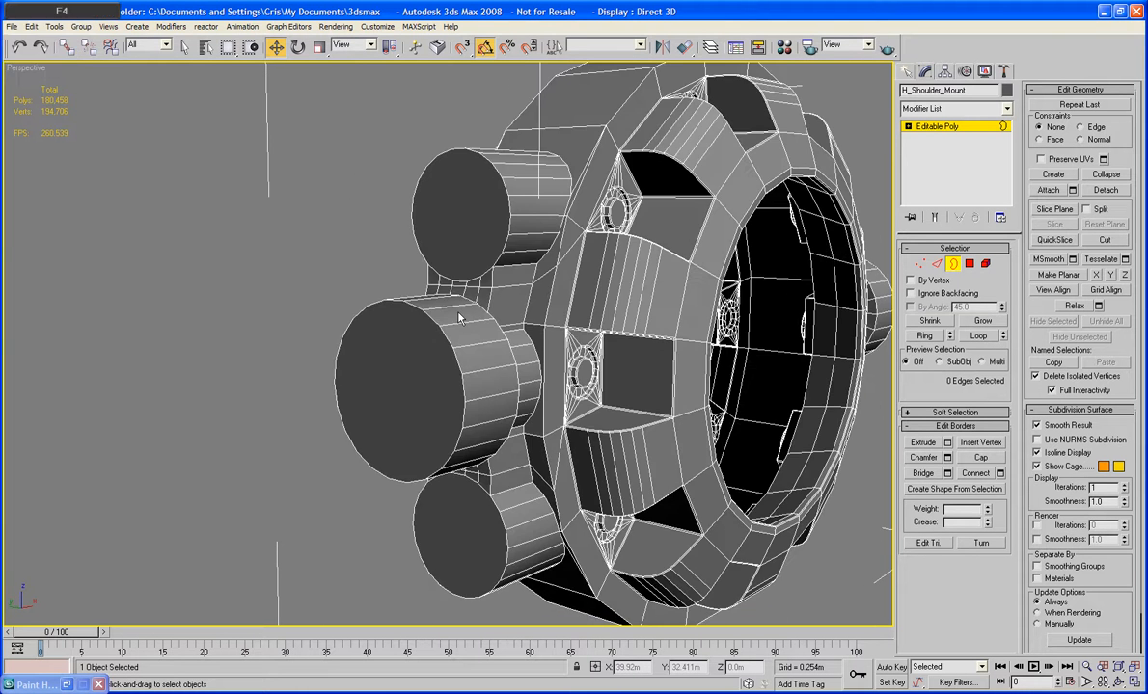
pyautogui.click(969, 264)
pyautogui.click(456, 217)
pyautogui.keyDown('ctrl'); pyautogui.click(479, 537); pyautogui.keyUp('ctrl')
pyautogui.keyDown('alt'); pyautogui.moveTo(479, 536); pyautogui.dragTo(511, 546, button='middle'); pyautogui.keyUp('alt')
pyautogui.click(923, 474)
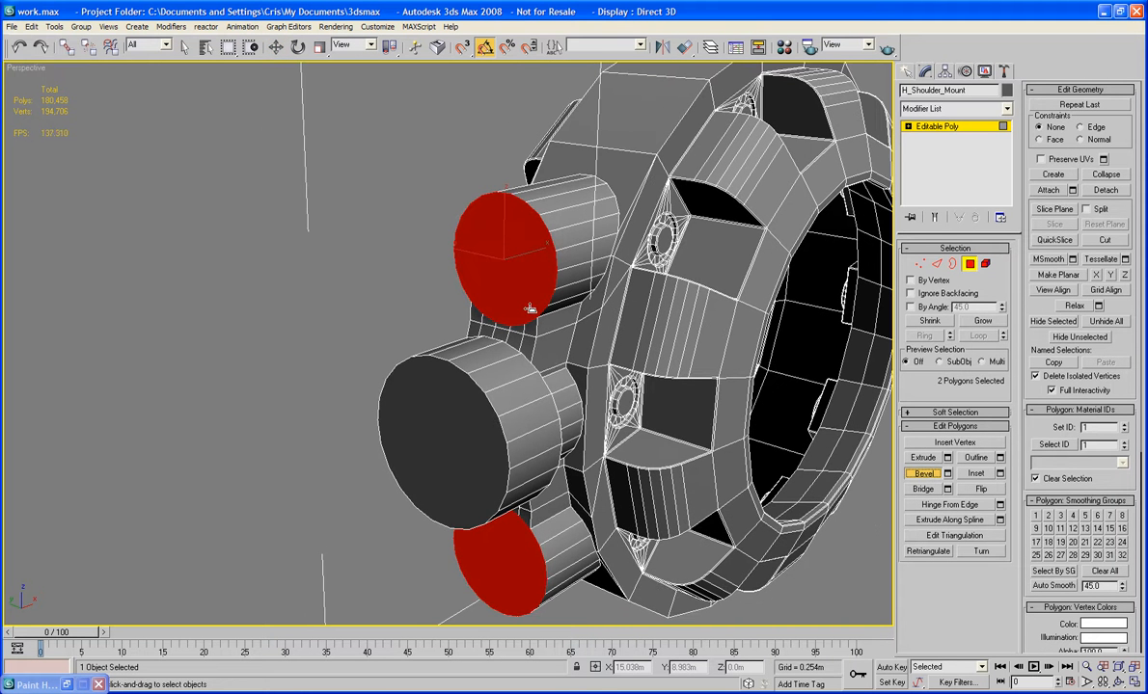
pyautogui.moveTo(522, 299); pyautogui.dragTo(503, 240)
pyautogui.press('F2')
pyautogui.press('F2')
pyautogui.press('F2')
pyautogui.press('F2')
pyautogui.press('F2')
pyautogui.click(505, 246)
pyautogui.click(504, 243)
pyautogui.click(505, 242)
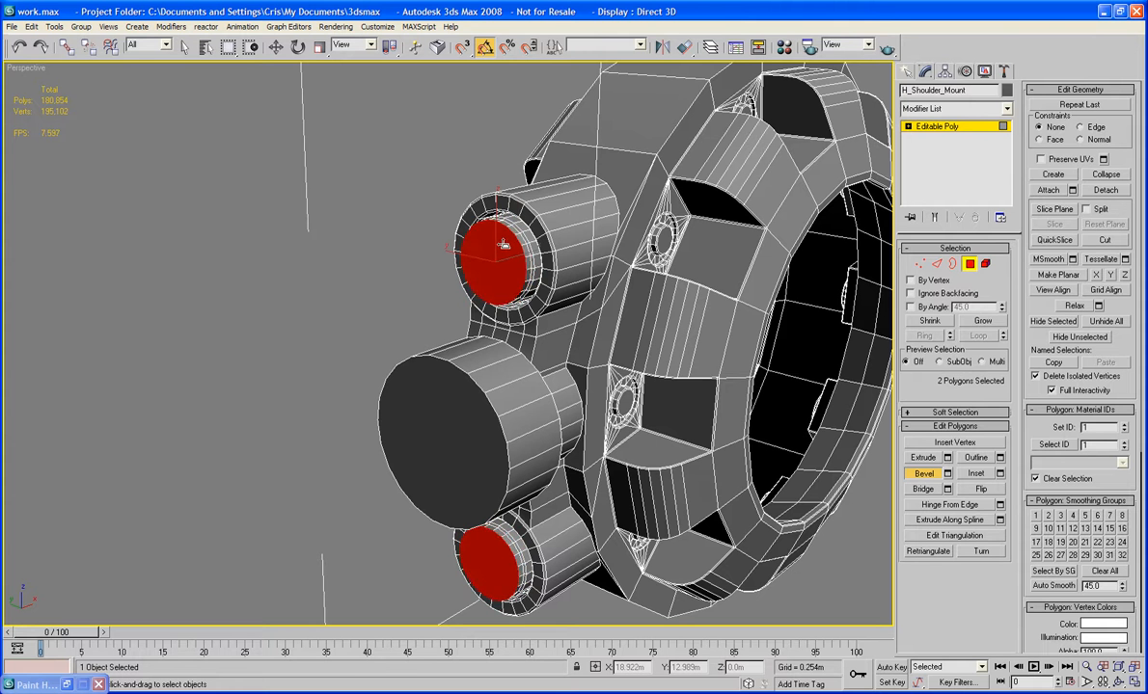
# Bevel the inner discs of the upper and lower cylinders to a smaller centre and raise it into a short round knob.
pyautogui.press('F2')
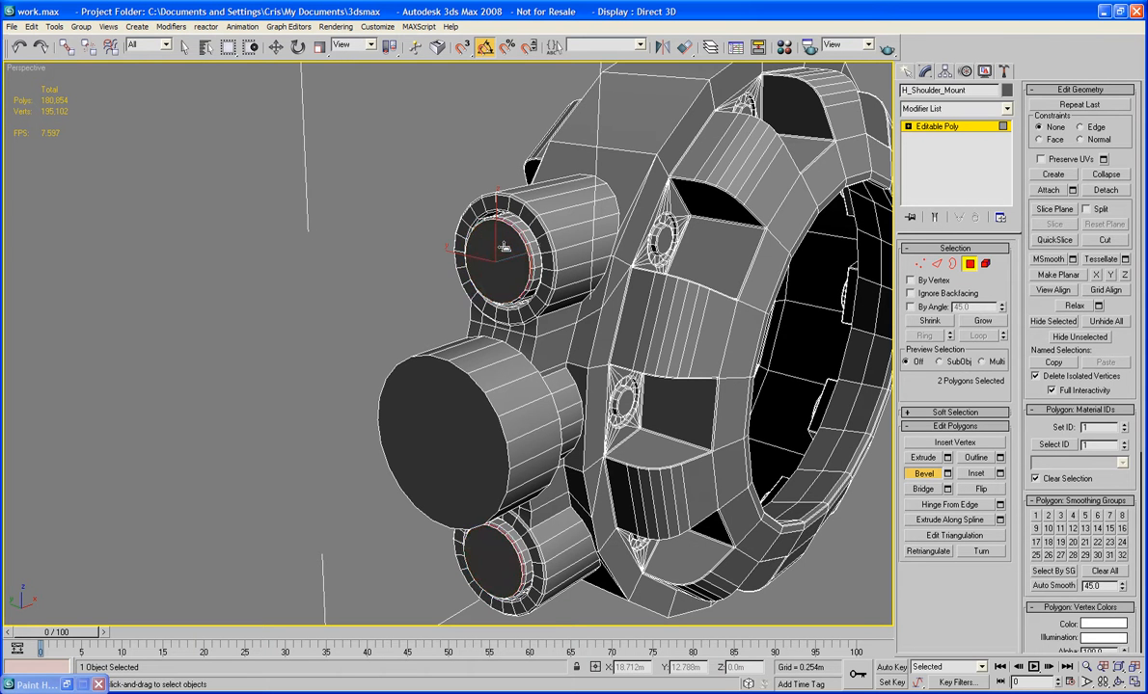
pyautogui.press('F2')
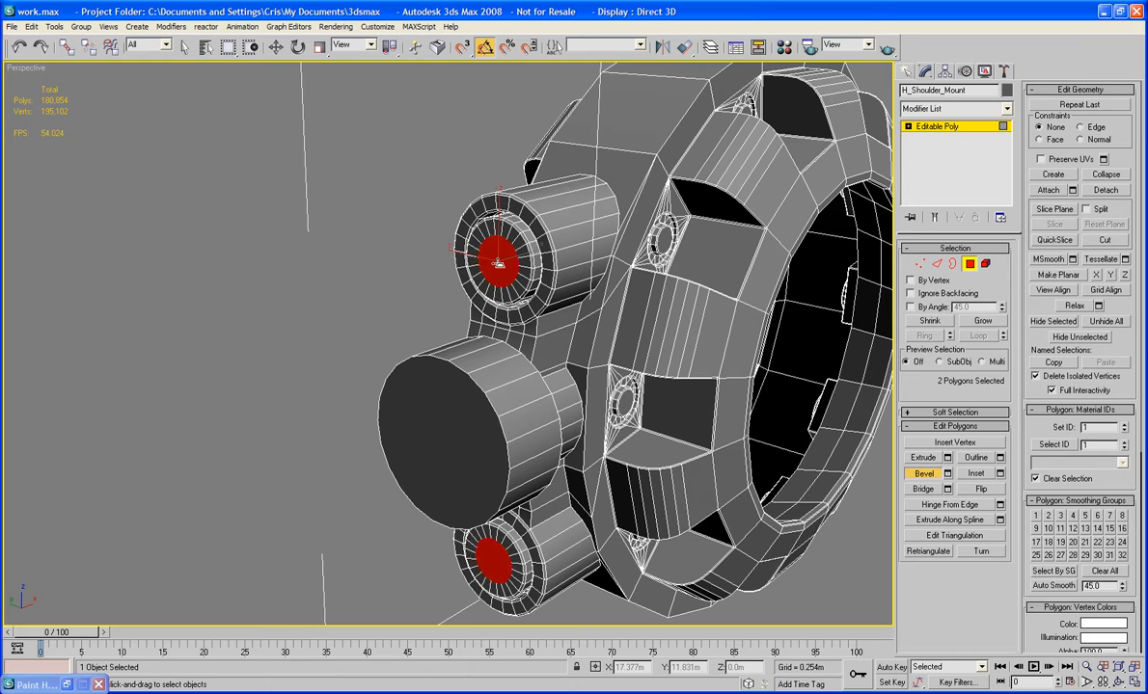
pyautogui.moveTo(500, 264); pyautogui.dragTo(499, 262)
pyautogui.click(499, 261)
pyautogui.press('F2')
pyautogui.press('F2')
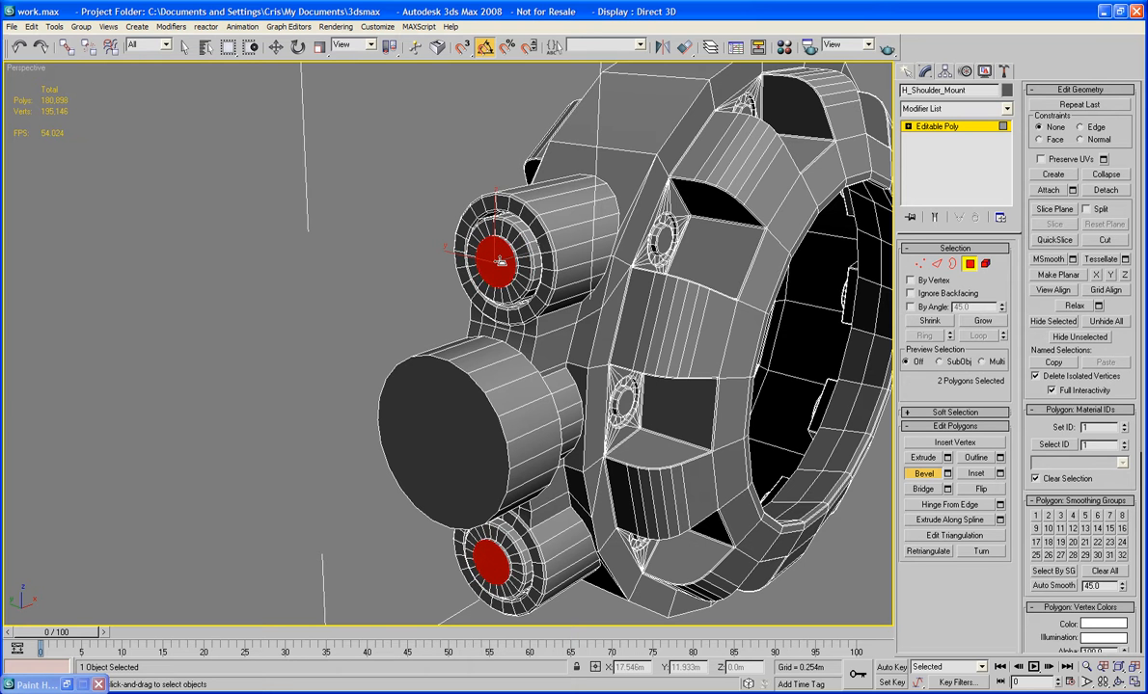
pyautogui.moveTo(499, 261); pyautogui.dragTo(494, 263)
pyautogui.click(494, 262)
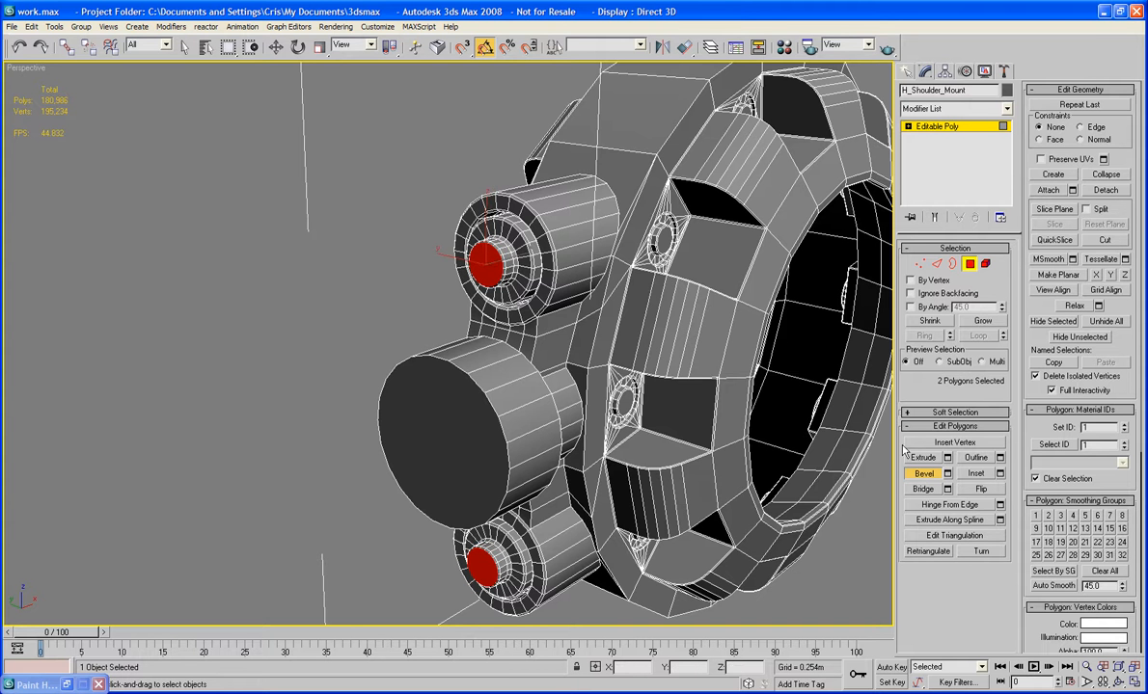
pyautogui.click(921, 476)
pyautogui.click(867, 557)
# Select the edge loops along the ring's front and back outer outlines.
pyautogui.moveTo(747, 273); pyautogui.dragTo(666, 305, button='middle')
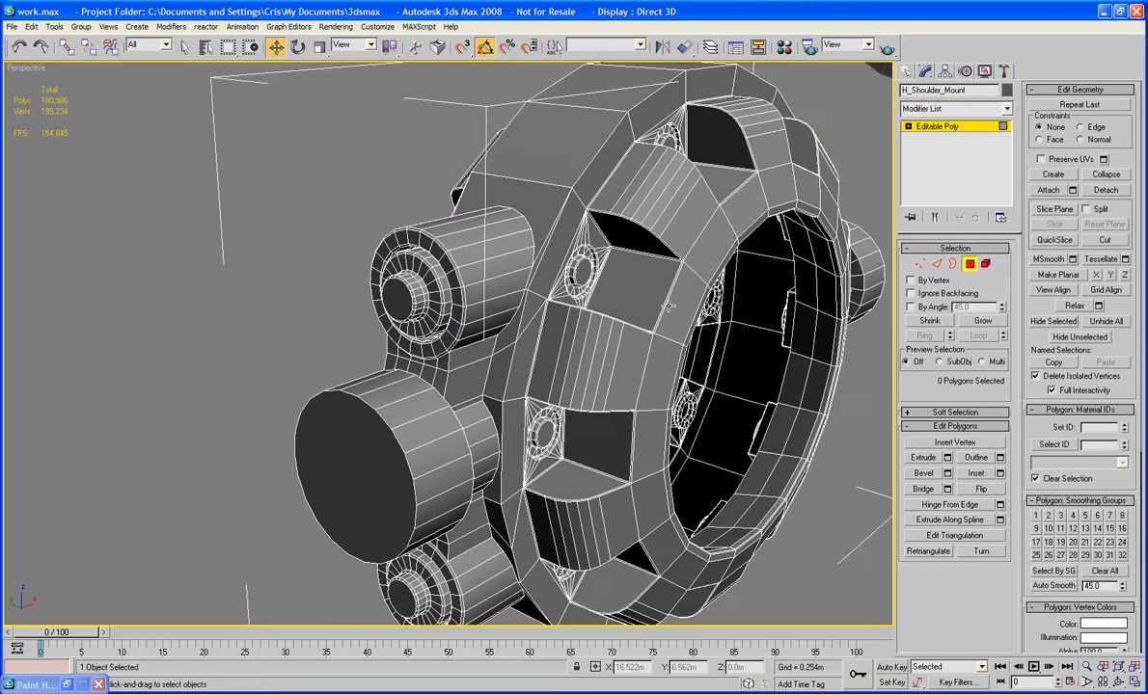
pyautogui.click(936, 263)
pyautogui.click(507, 128)
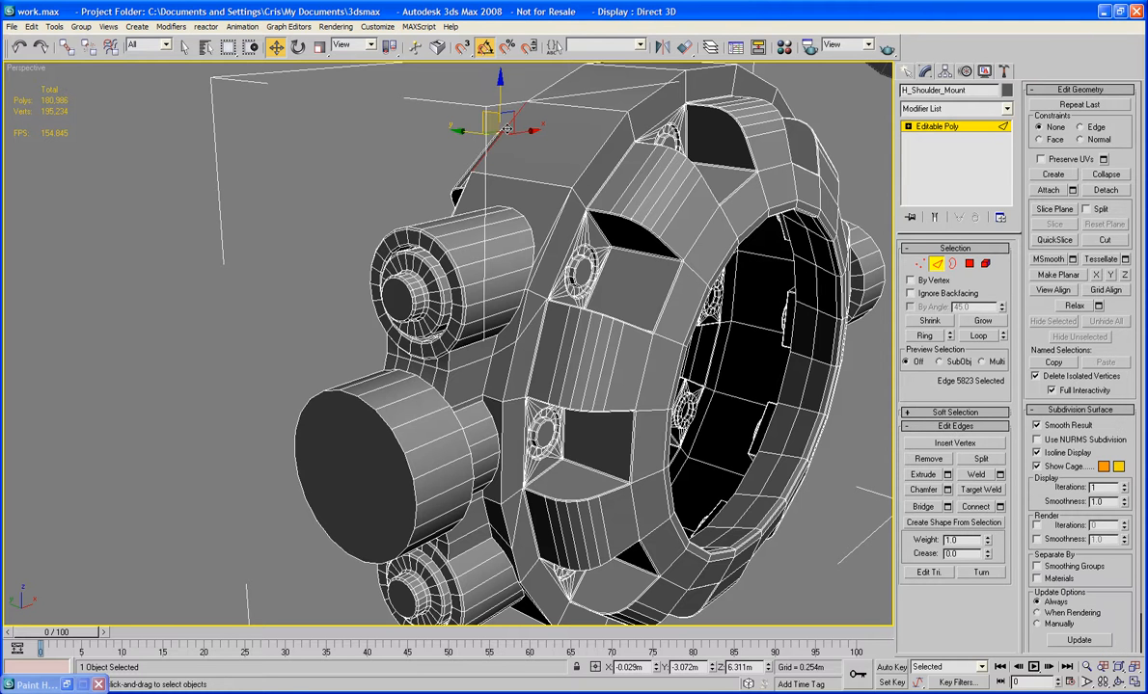
pyautogui.click(979, 336)
pyautogui.keyDown('alt'); pyautogui.moveTo(784, 359); pyautogui.dragTo(348, 337, button='middle'); pyautogui.keyUp('alt')
pyautogui.keyDown('ctrl'); pyautogui.click(363, 351); pyautogui.keyUp('ctrl')
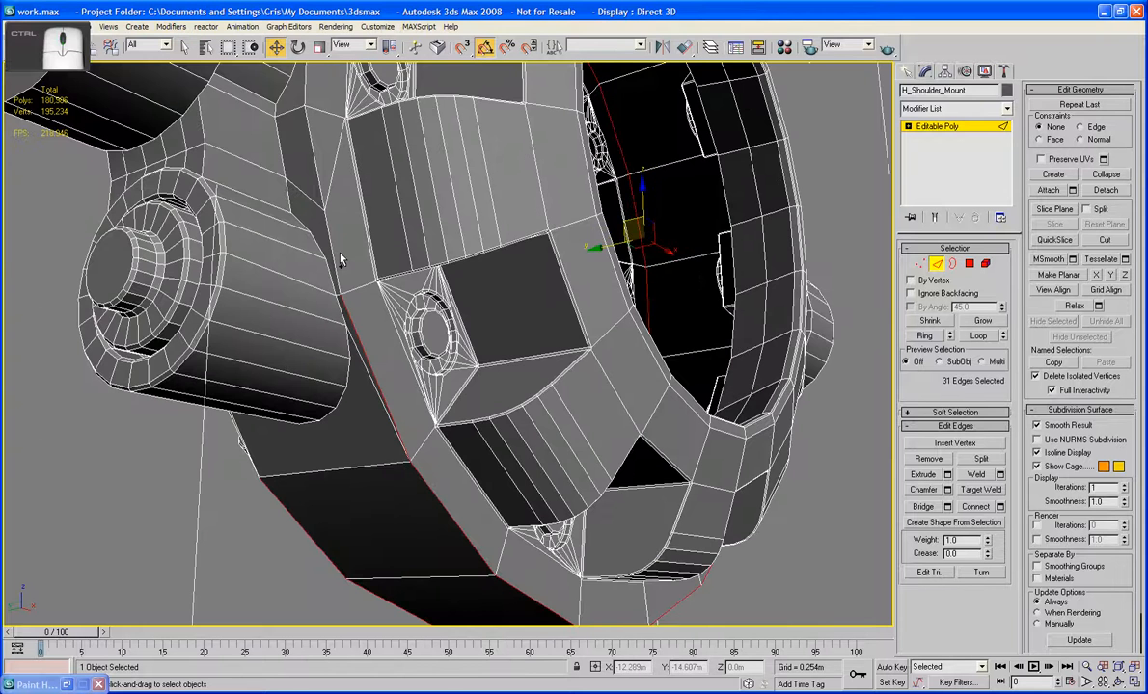
# Add the missing front outline edges beside the three cylinders to the edge selection, up to the upper cylinder.
pyautogui.keyDown('ctrl'); pyautogui.click(339, 261); pyautogui.keyUp('ctrl')
pyautogui.keyDown('ctrl'); pyautogui.click(294, 172); pyautogui.keyUp('ctrl')
pyautogui.keyDown('alt'); pyautogui.moveTo(294, 171); pyautogui.dragTo(352, 259, button='middle'); pyautogui.keyUp('alt')
pyautogui.keyDown('ctrl'); pyautogui.click(343, 225); pyautogui.keyUp('ctrl')
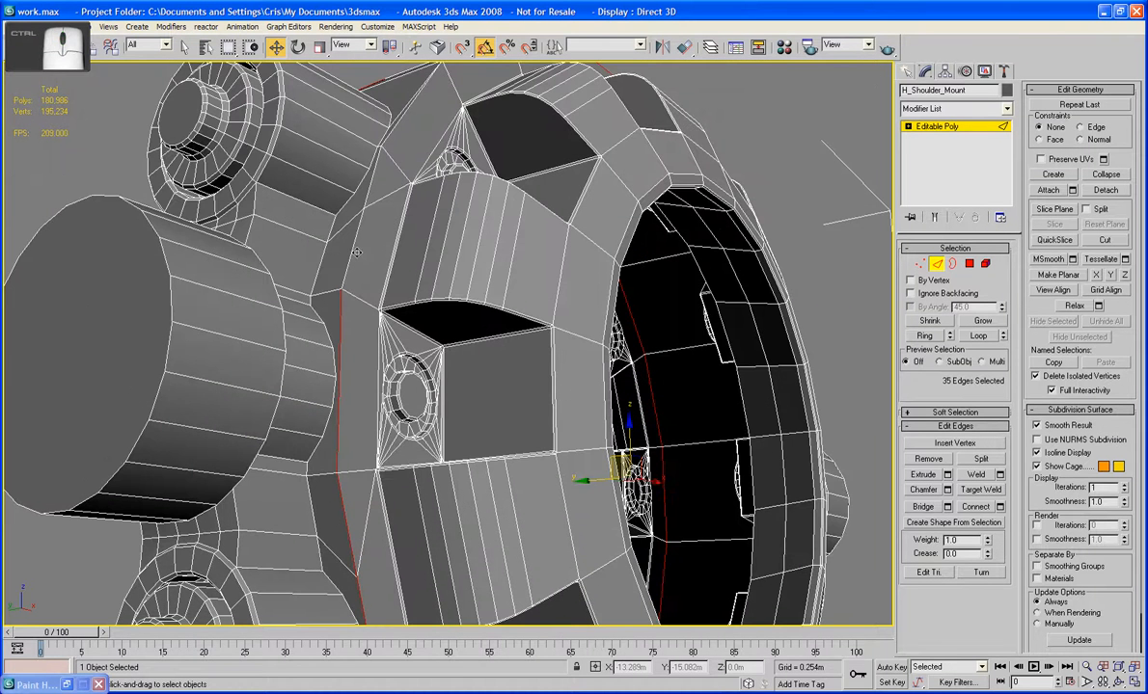
pyautogui.hotkey('ctrl', 'z')
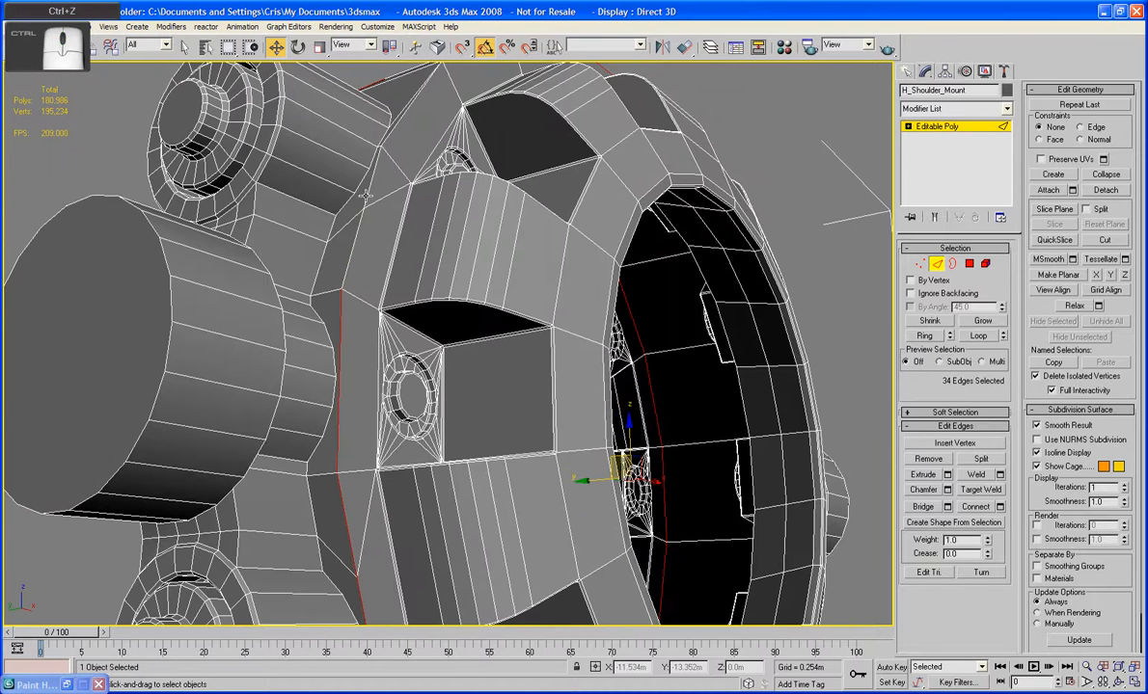
pyautogui.keyDown('ctrl'); pyautogui.click(367, 195); pyautogui.keyUp('ctrl')
pyautogui.keyDown('ctrl'); pyautogui.click(359, 200); pyautogui.keyUp('ctrl')
pyautogui.keyDown('alt'); pyautogui.moveTo(379, 276); pyautogui.dragTo(373, 328, button='middle'); pyautogui.keyUp('alt')
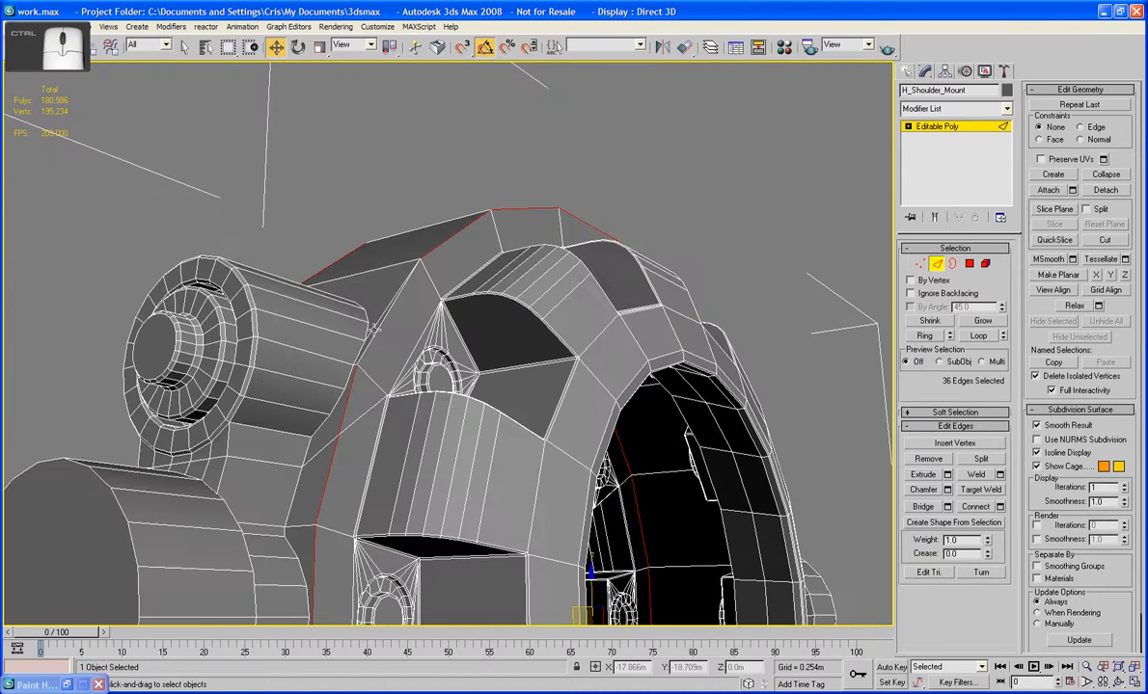
pyautogui.keyDown('ctrl'); pyautogui.click(353, 313); pyautogui.keyUp('ctrl')
# Add the missing back outline edges of the ring beside the three cylinders to the edge selection, down to its lower part.
pyautogui.keyDown('alt'); pyautogui.moveTo(310, 301); pyautogui.dragTo(503, 268, button='middle'); pyautogui.keyUp('alt')
pyautogui.keyDown('ctrl'); pyautogui.click(526, 314); pyautogui.keyUp('ctrl')
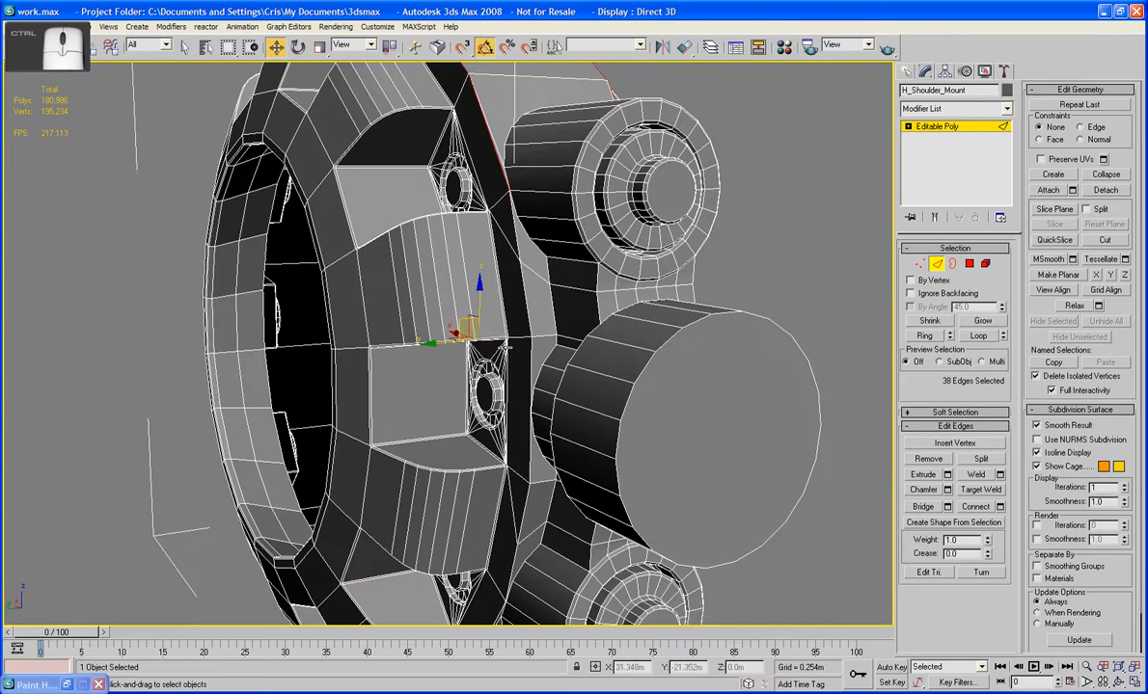
pyautogui.keyDown('ctrl'); pyautogui.click(517, 247); pyautogui.keyUp('ctrl')
pyautogui.keyDown('ctrl'); pyautogui.click(522, 300); pyautogui.keyUp('ctrl')
pyautogui.moveTo(544, 384); pyautogui.dragTo(544, 298, button='middle')
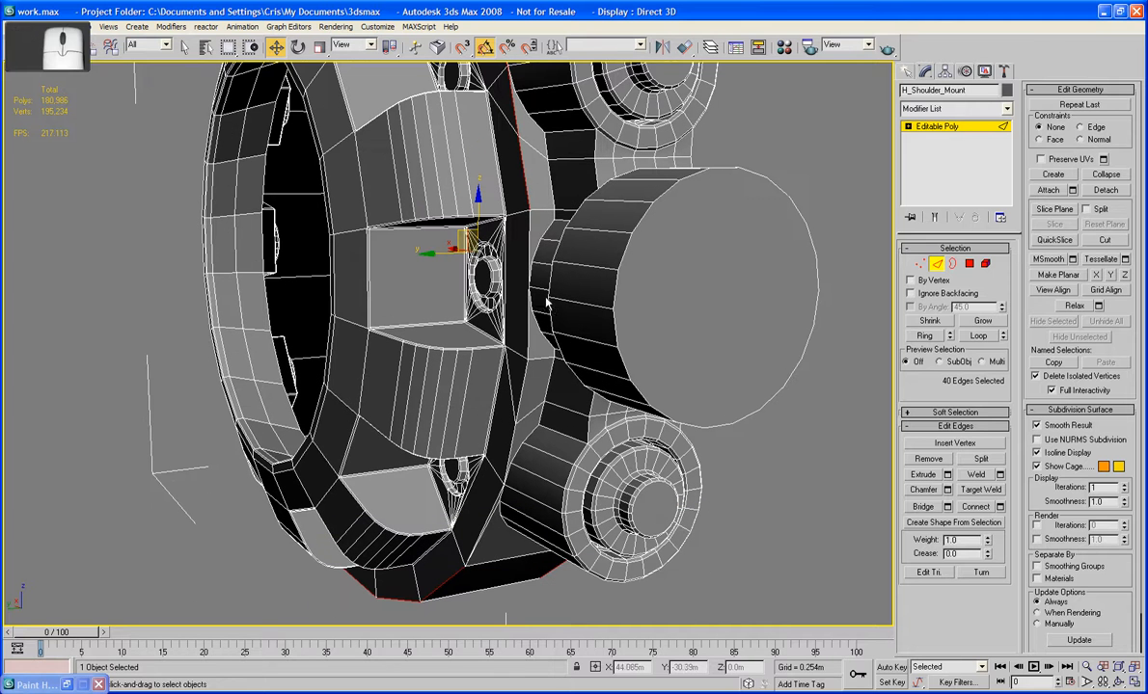
pyautogui.keyDown('ctrl'); pyautogui.click(526, 252); pyautogui.keyUp('ctrl')
pyautogui.keyDown('ctrl'); pyautogui.click(521, 390); pyautogui.keyUp('ctrl')
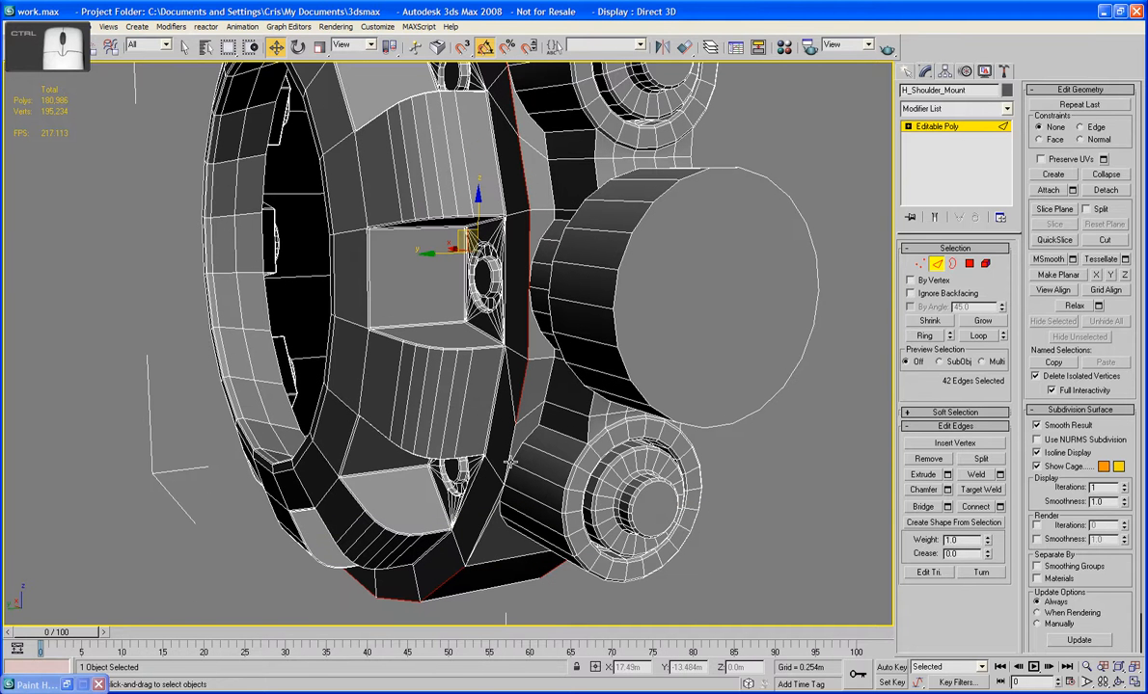
pyautogui.keyDown('ctrl'); pyautogui.click(508, 463); pyautogui.keyUp('ctrl')
pyautogui.keyDown('ctrl'); pyautogui.click(452, 488); pyautogui.keyUp('ctrl')
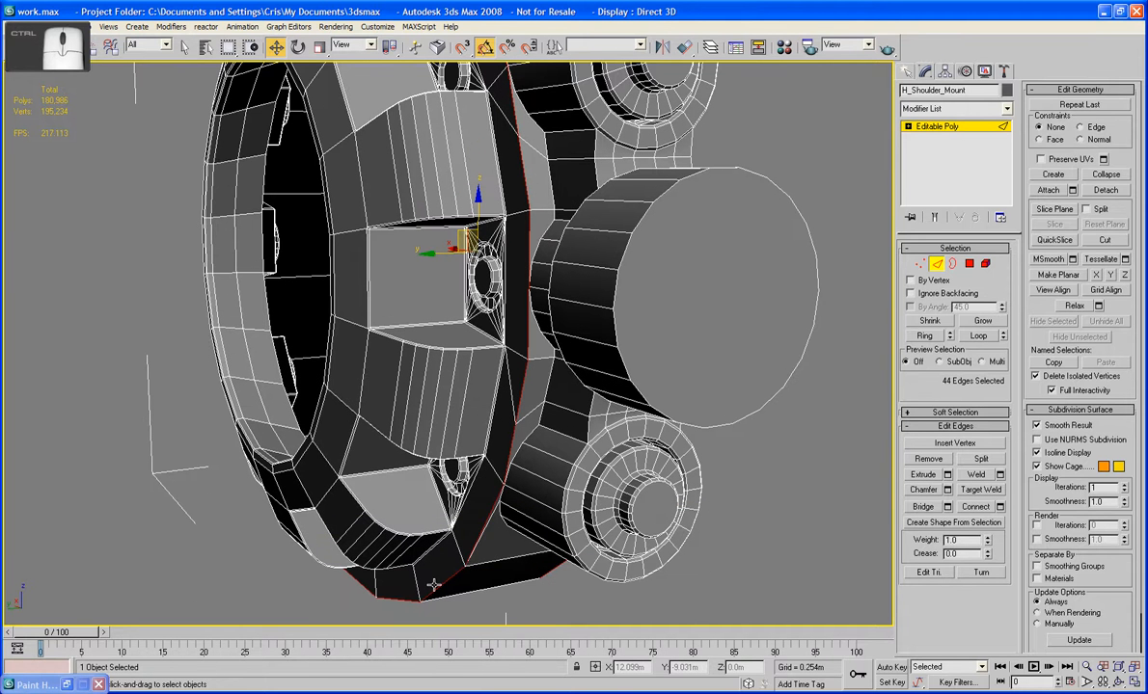
# Chamfer the selected outer outline edges of the ring by 0.001 m with one segment.
pyautogui.keyDown('alt'); pyautogui.moveTo(403, 544); pyautogui.dragTo(798, 463, button='middle'); pyautogui.keyUp('alt')
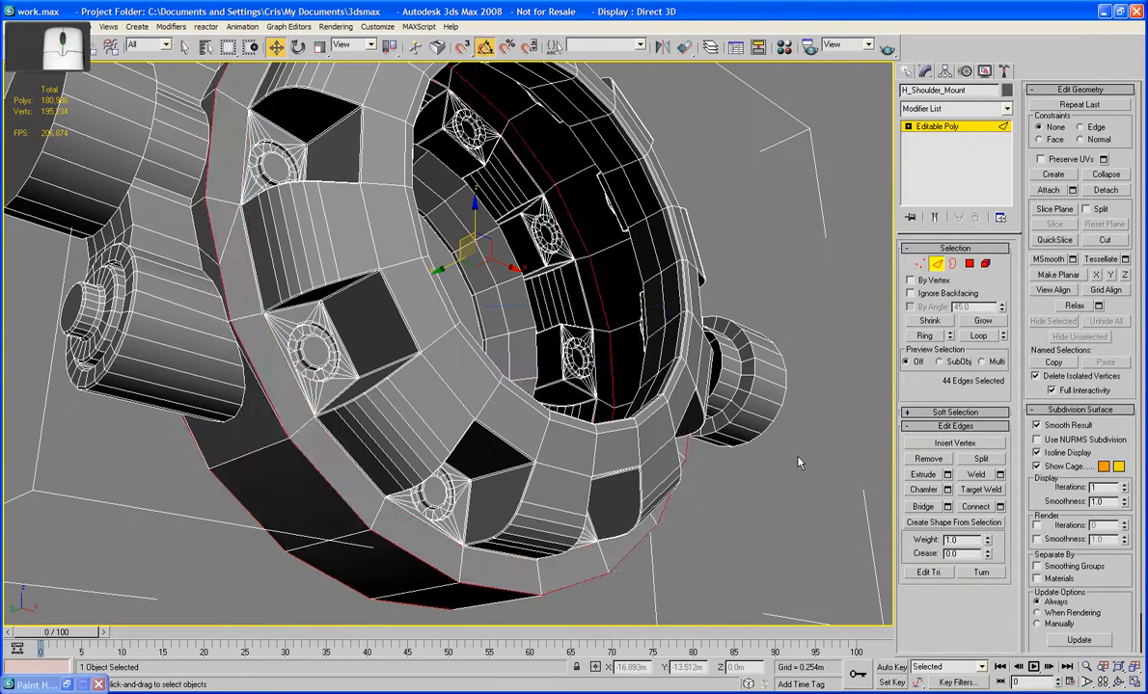
pyautogui.click(947, 490)
pyautogui.moveTo(541, 355); pyautogui.dragTo(543, 422)
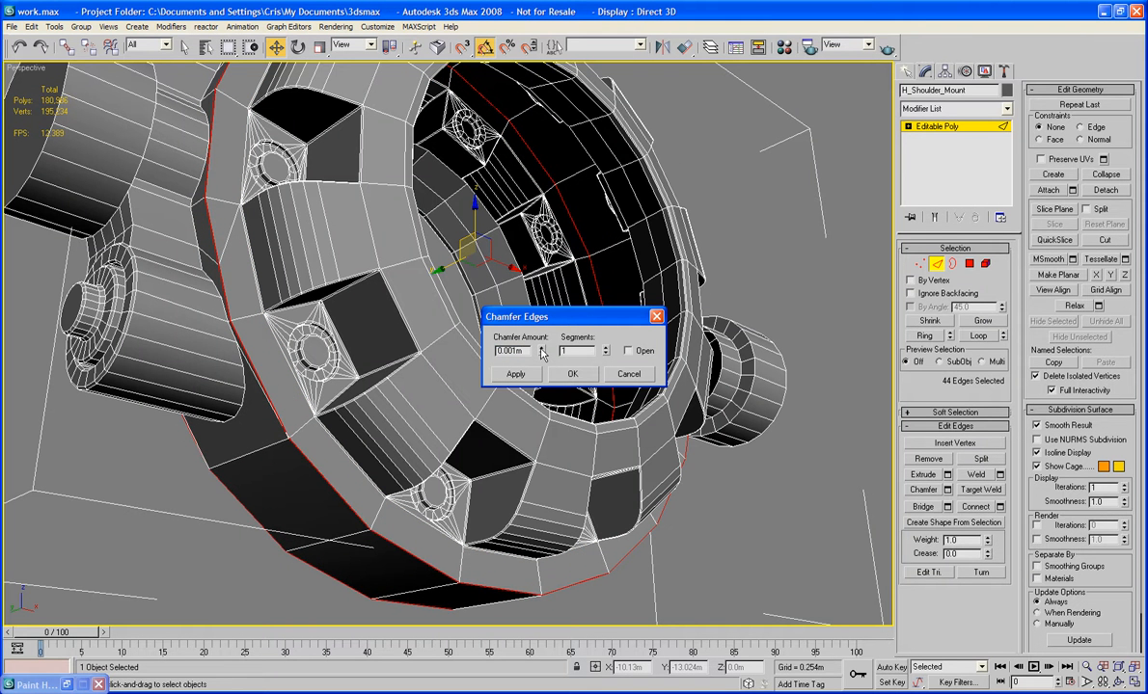
pyautogui.click(572, 375)
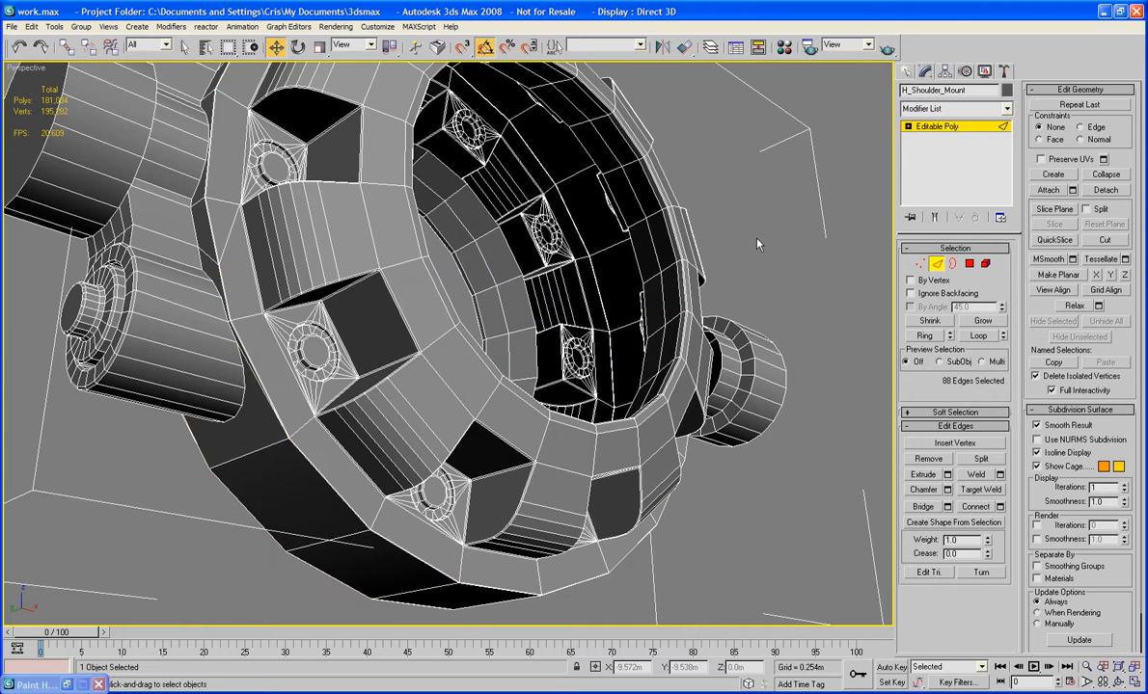
pyautogui.keyDown('alt'); pyautogui.moveTo(703, 221); pyautogui.dragTo(720, 276, button='middle'); pyautogui.keyUp('alt')
pyautogui.press('F4')
pyautogui.scroll(-6, 733, 255)
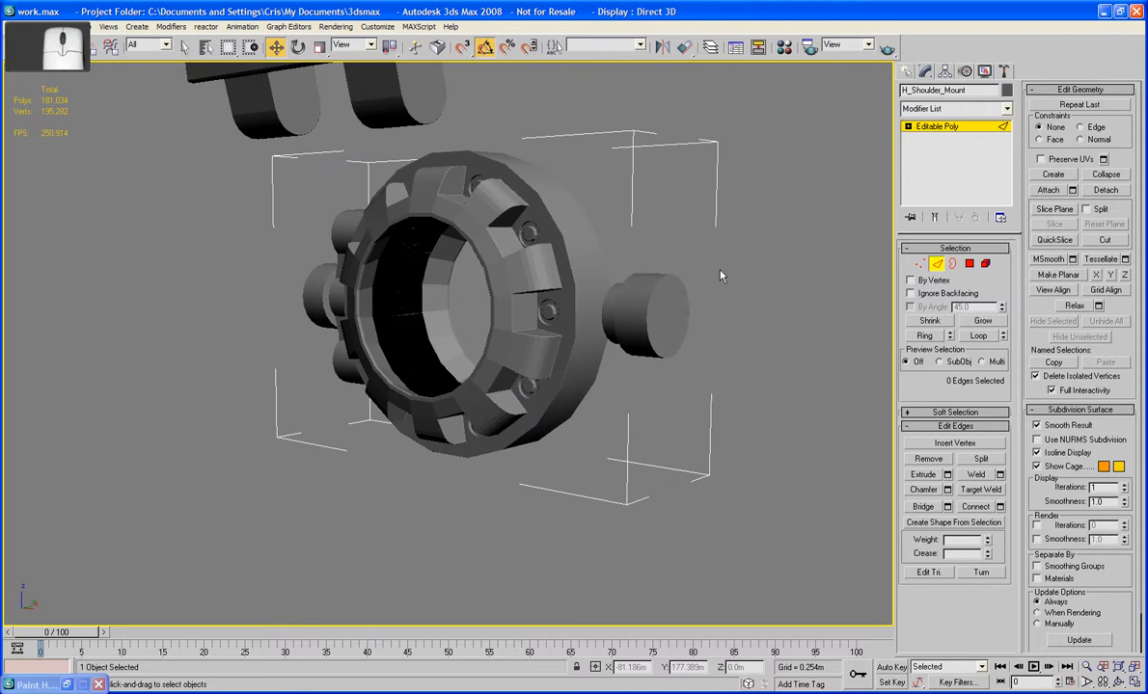
# Bridge the two open inner borders of the ring to close its inside wall.
pyautogui.click(937, 263)
pyautogui.scroll(5, 545, 306)
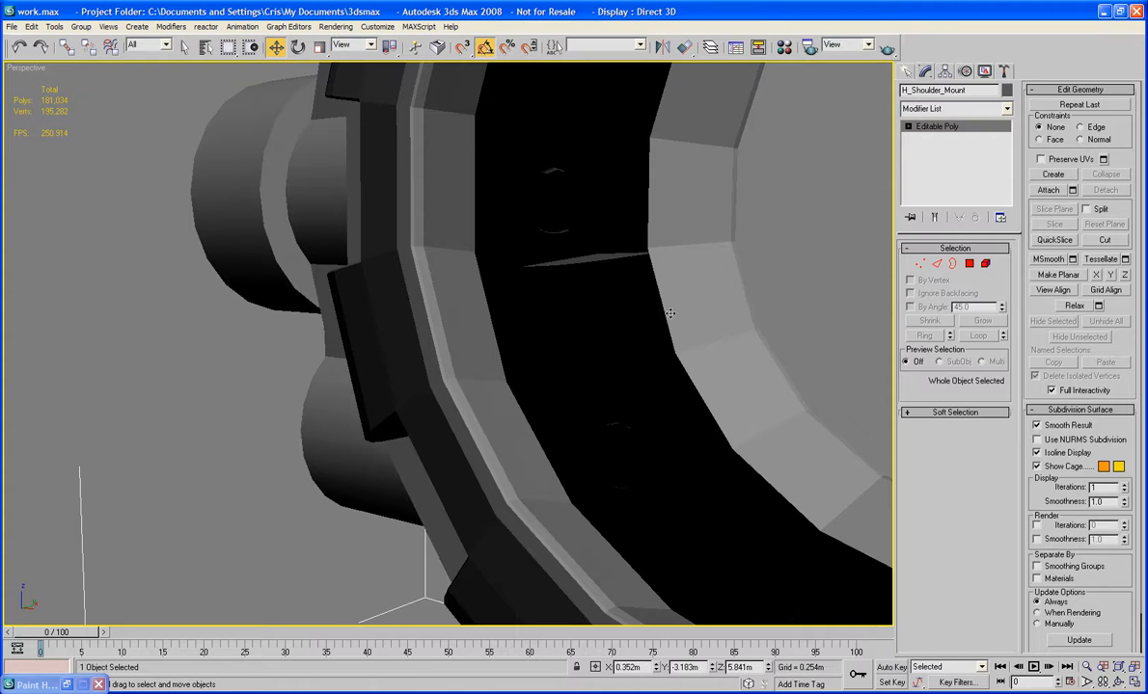
pyautogui.press('F4')
pyautogui.moveTo(673, 317); pyautogui.dragTo(684, 362, button='middle')
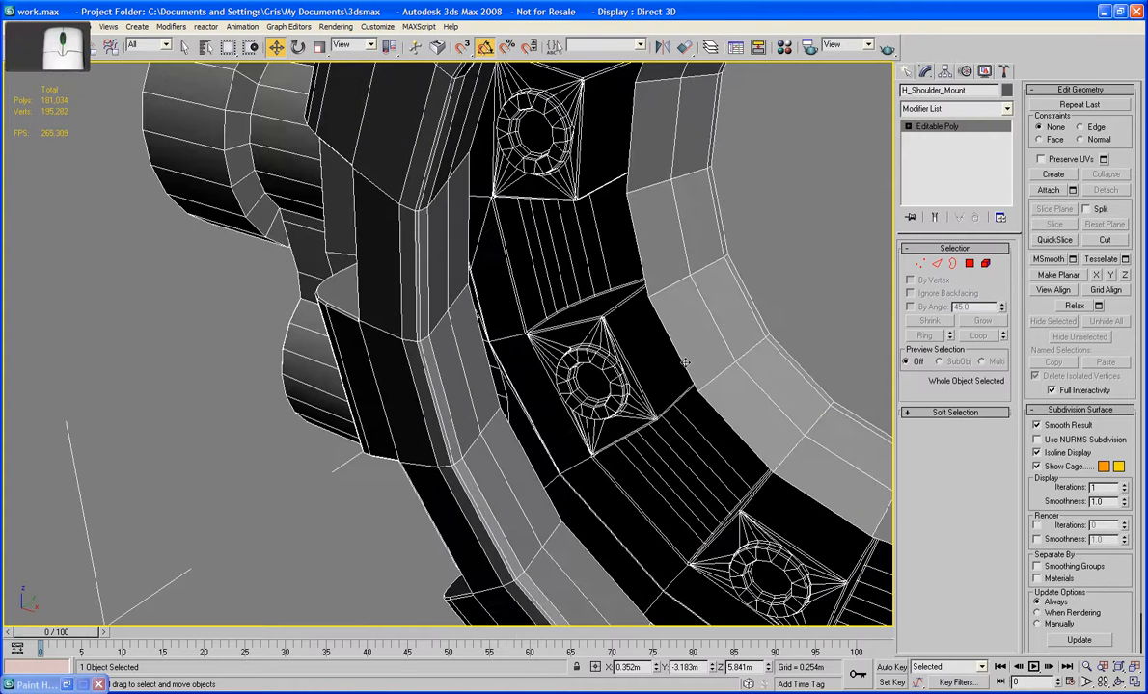
pyautogui.press('3')
pyautogui.click(687, 377)
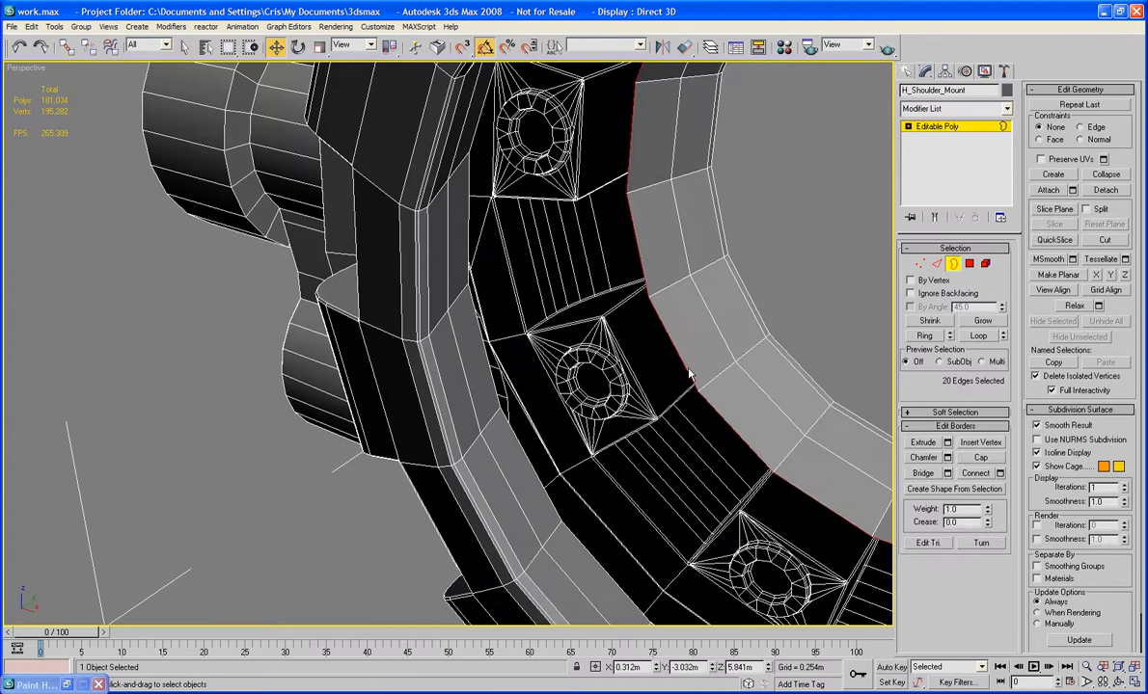
pyautogui.keyDown('ctrl'); pyautogui.click(526, 473); pyautogui.keyUp('ctrl')
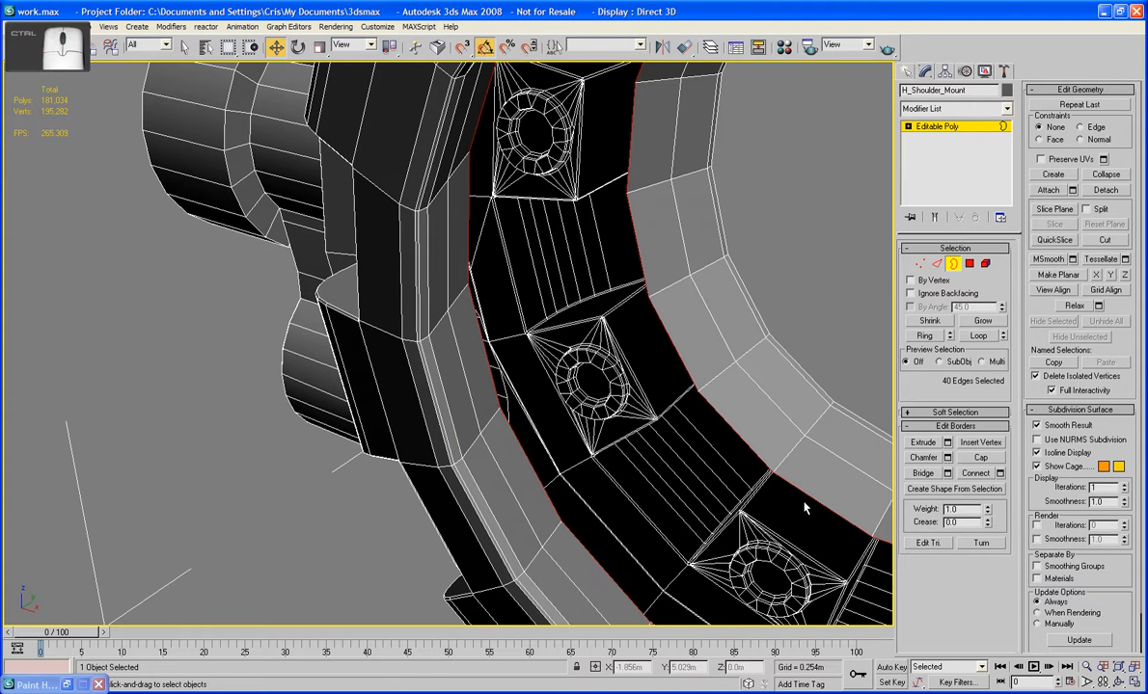
pyautogui.click(923, 473)
pyautogui.click(835, 297)
pyautogui.click(950, 265)
pyautogui.click(847, 262)
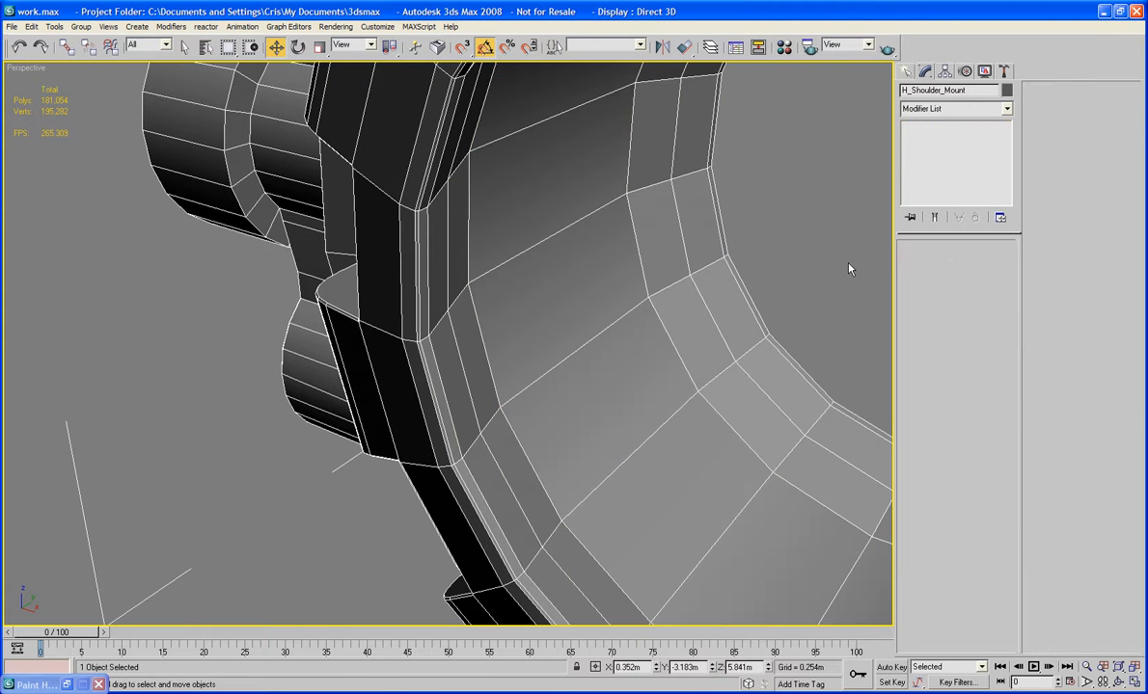
# Create a sphere with a radius of about 0.41 m at the centre of the ring's opening in the front view.
pyautogui.scroll(-5, 848, 263)
pyautogui.keyDown('alt'); pyautogui.moveTo(747, 259); pyautogui.dragTo(784, 226, button='middle'); pyautogui.keyUp('alt')
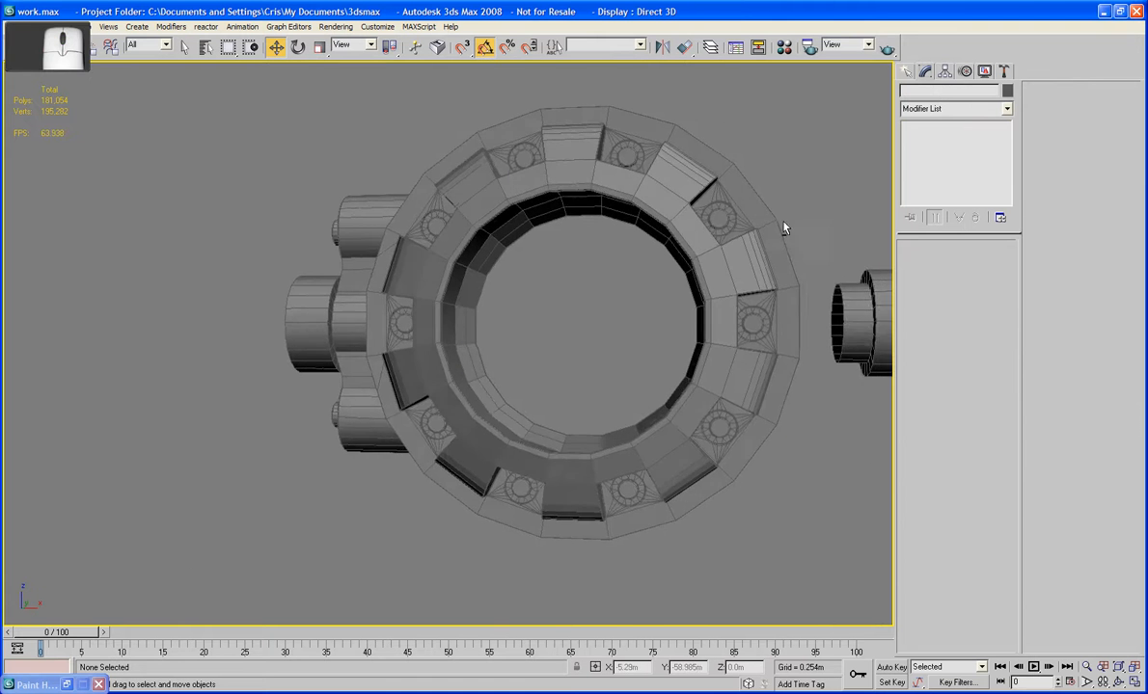
pyautogui.press('f')
pyautogui.press('z')
pyautogui.moveTo(656, 275); pyautogui.dragTo(571, 200, button='middle')
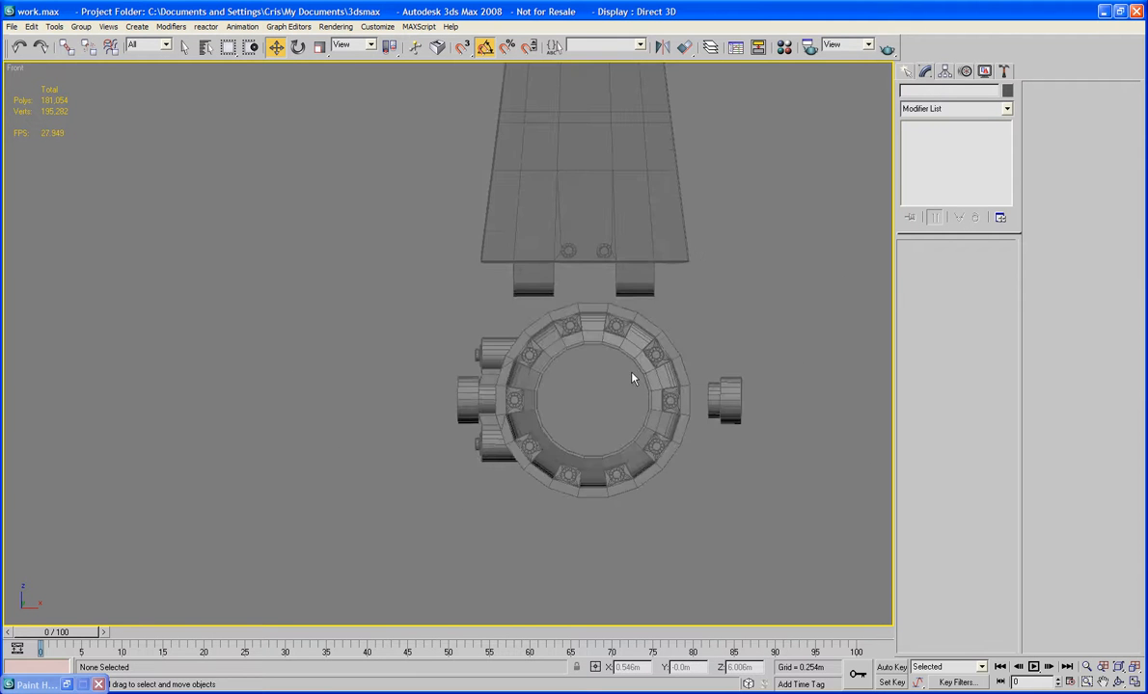
pyautogui.moveTo(617, 364); pyautogui.dragTo(569, 307, button='middle')
pyautogui.scroll(5, 569, 307)
pyautogui.moveTo(730, 402); pyautogui.dragTo(495, 396, button='middle')
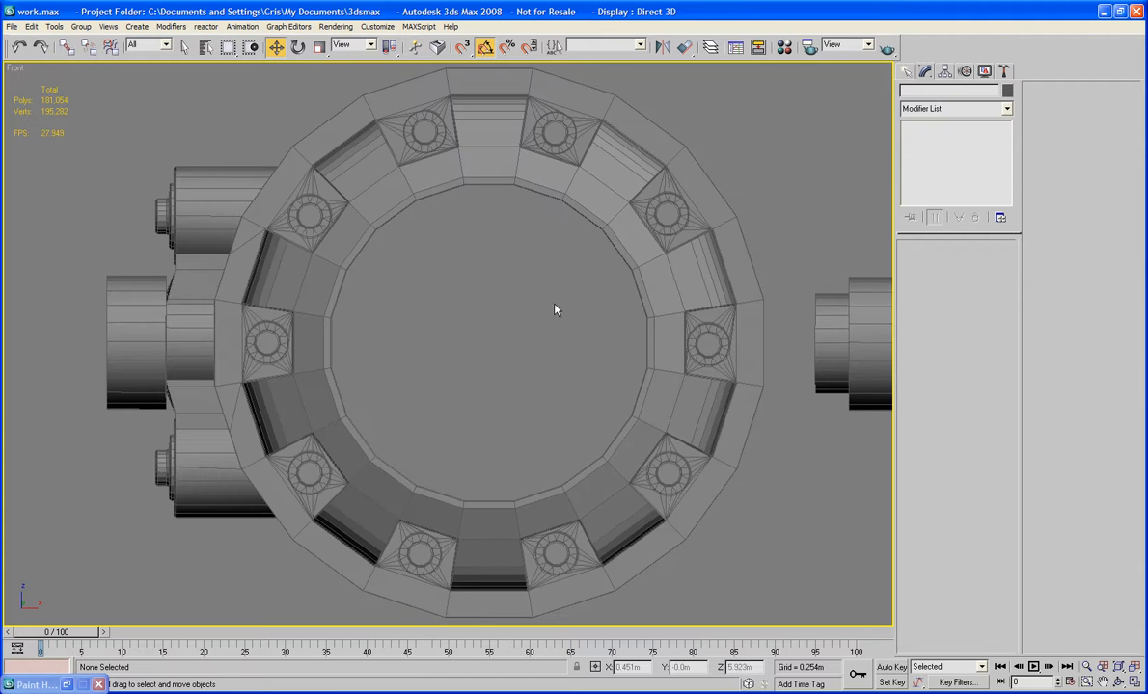
pyautogui.moveTo(521, 330); pyautogui.dragTo(484, 297, button='middle')
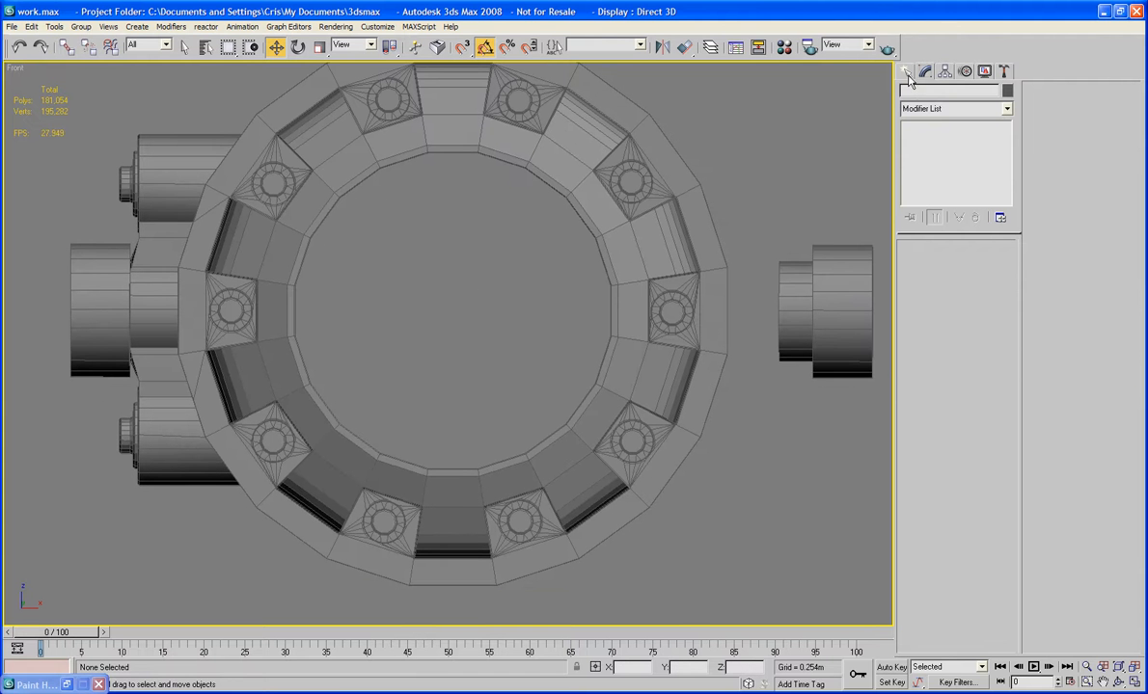
pyautogui.click(907, 75)
pyautogui.click(929, 176)
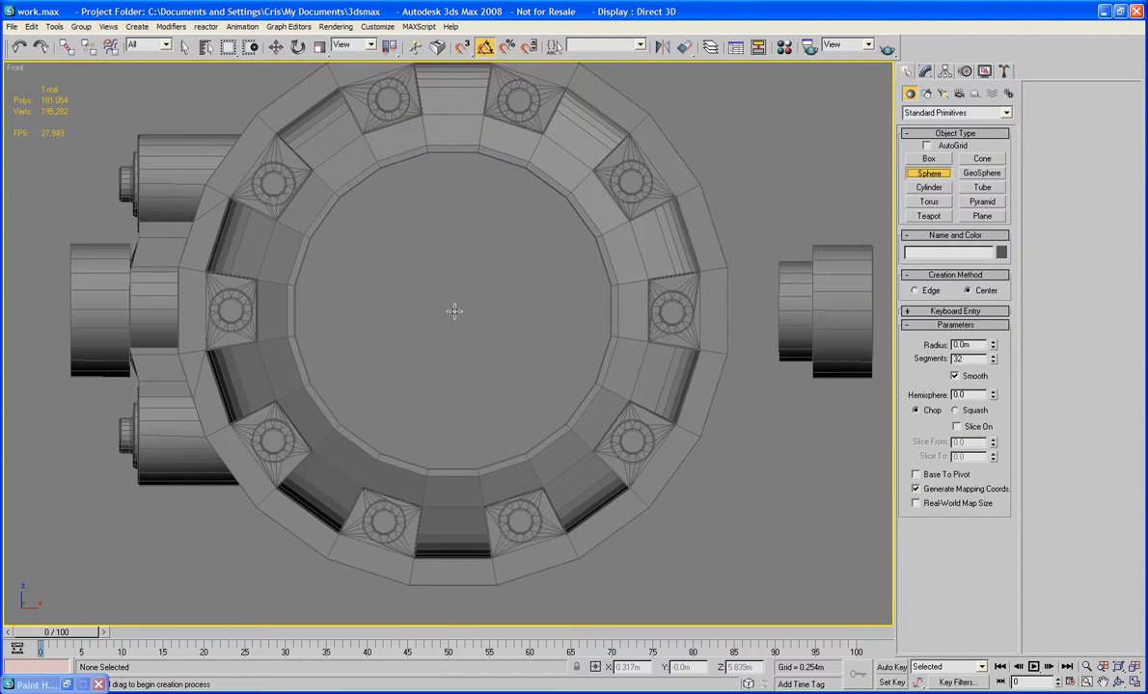
pyautogui.moveTo(452, 308); pyautogui.dragTo(448, 501)
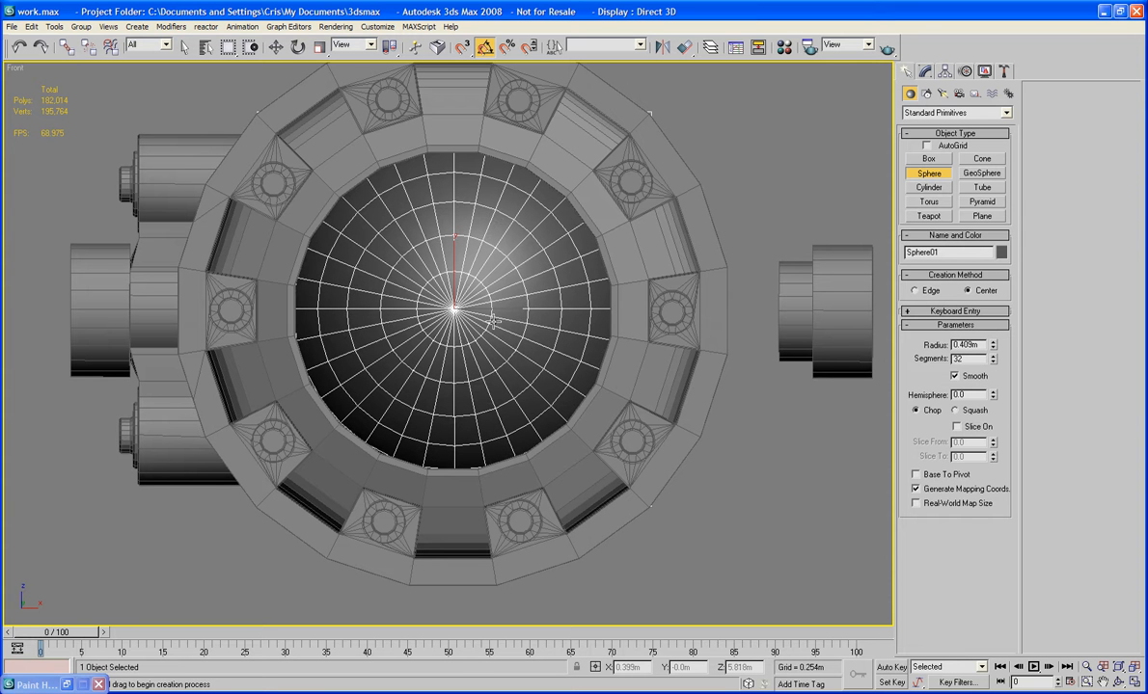
# Centre the sphere in the ring's opening and reduce its segments to 20.
pyautogui.press('w')
pyautogui.moveTo(473, 295); pyautogui.dragTo(467, 296)
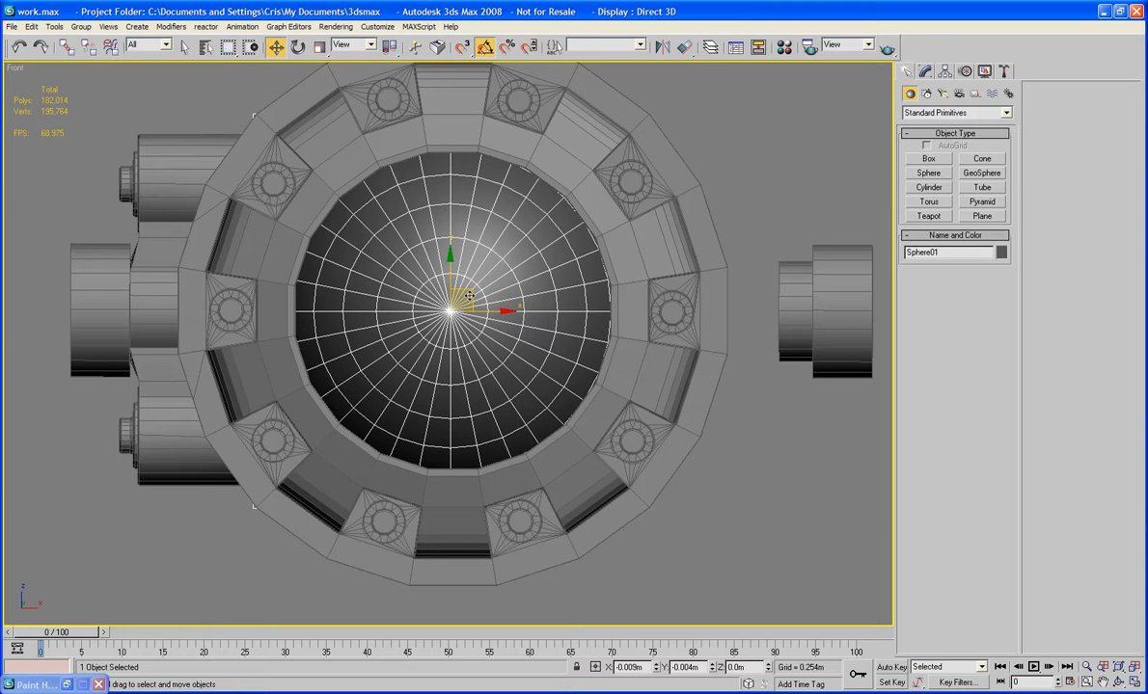
pyautogui.click(926, 73)
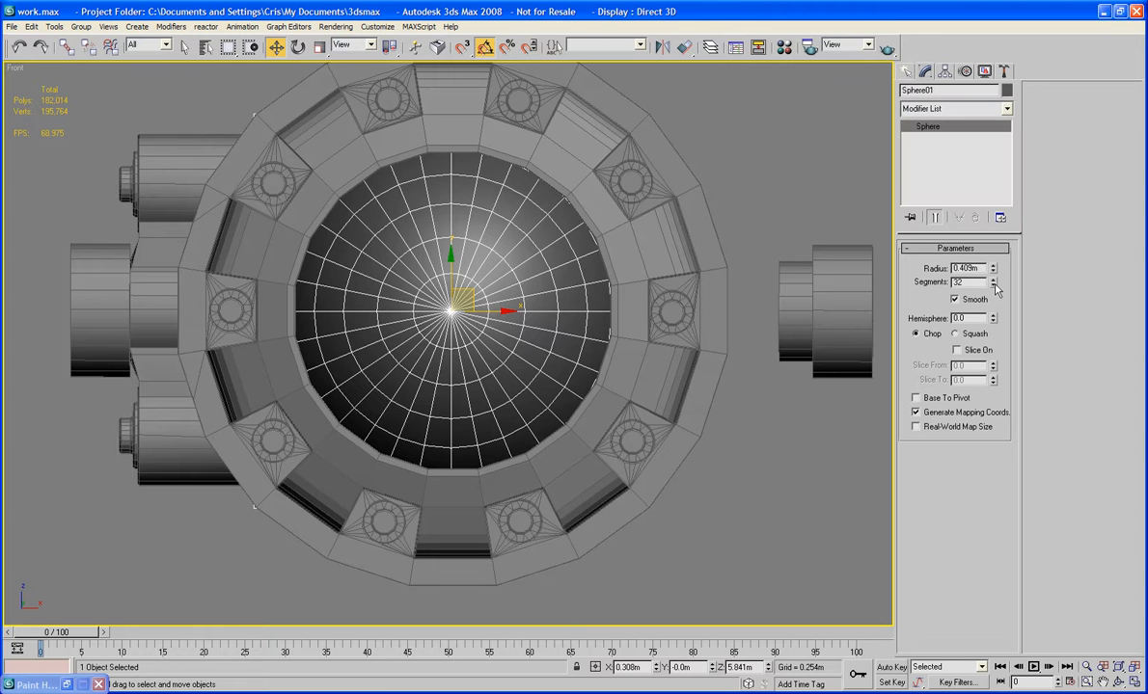
pyautogui.moveTo(994, 286); pyautogui.dragTo(999, 372)
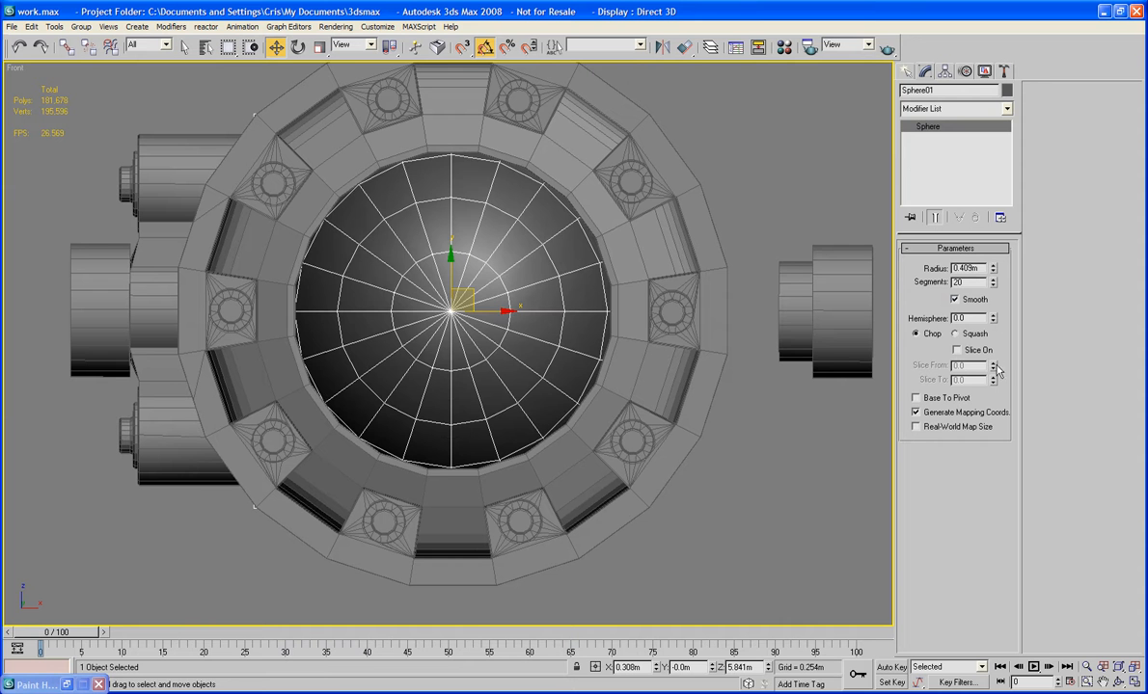
# Rotate the sphere 10 degrees in the front view and nudge it to line up with the ring's inner outline.
pyautogui.click(298, 46)
pyautogui.moveTo(400, 291); pyautogui.dragTo(403, 308)
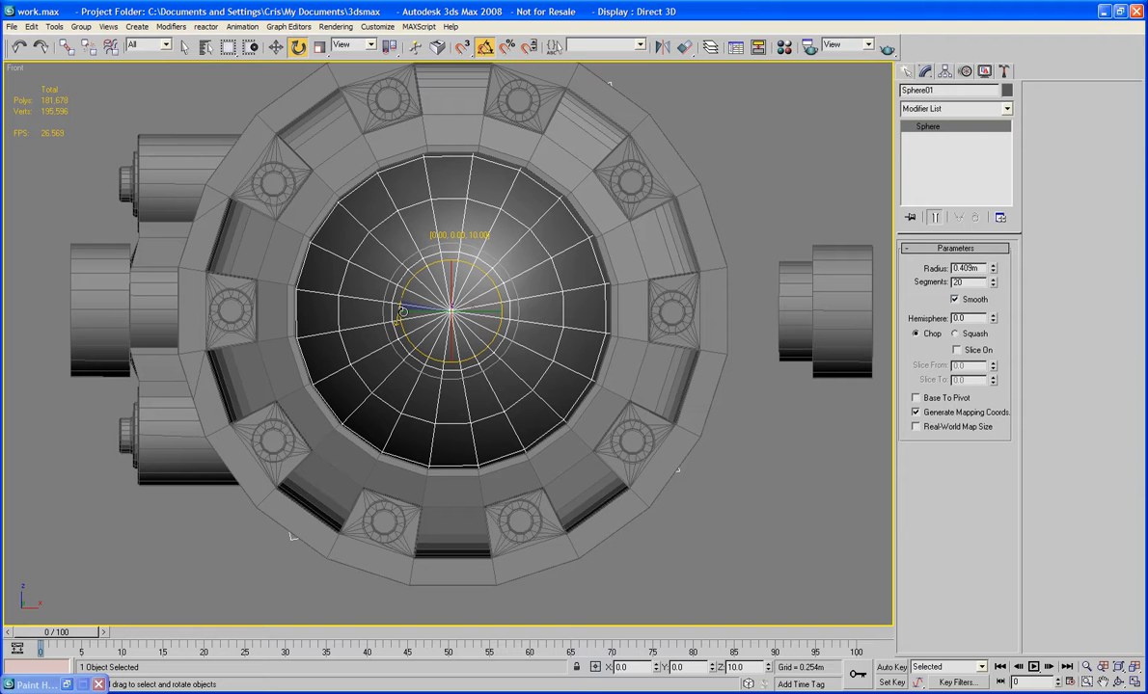
pyautogui.moveTo(402, 310); pyautogui.dragTo(402, 311)
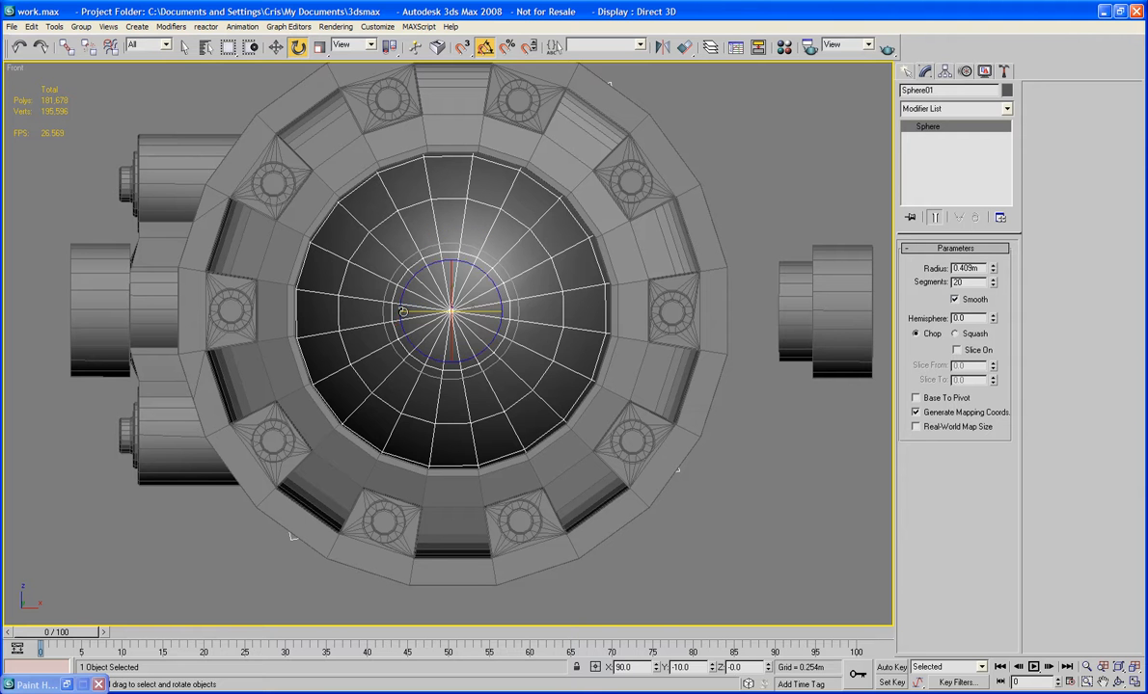
pyautogui.click(276, 46)
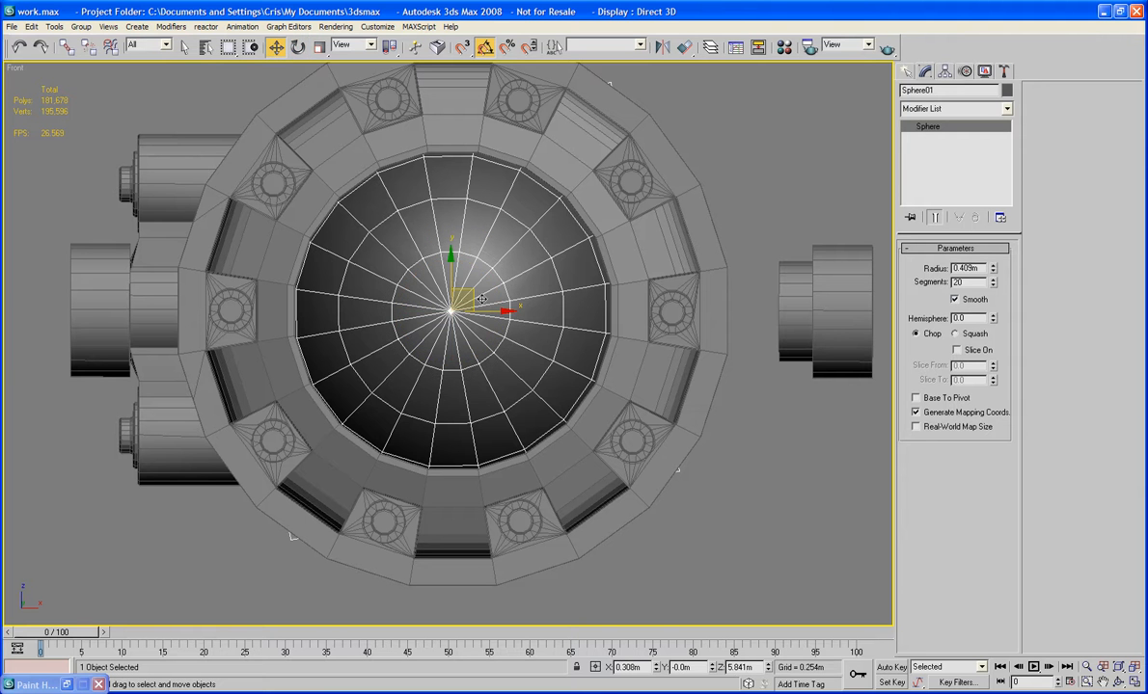
pyautogui.moveTo(470, 302); pyautogui.dragTo(472, 301)
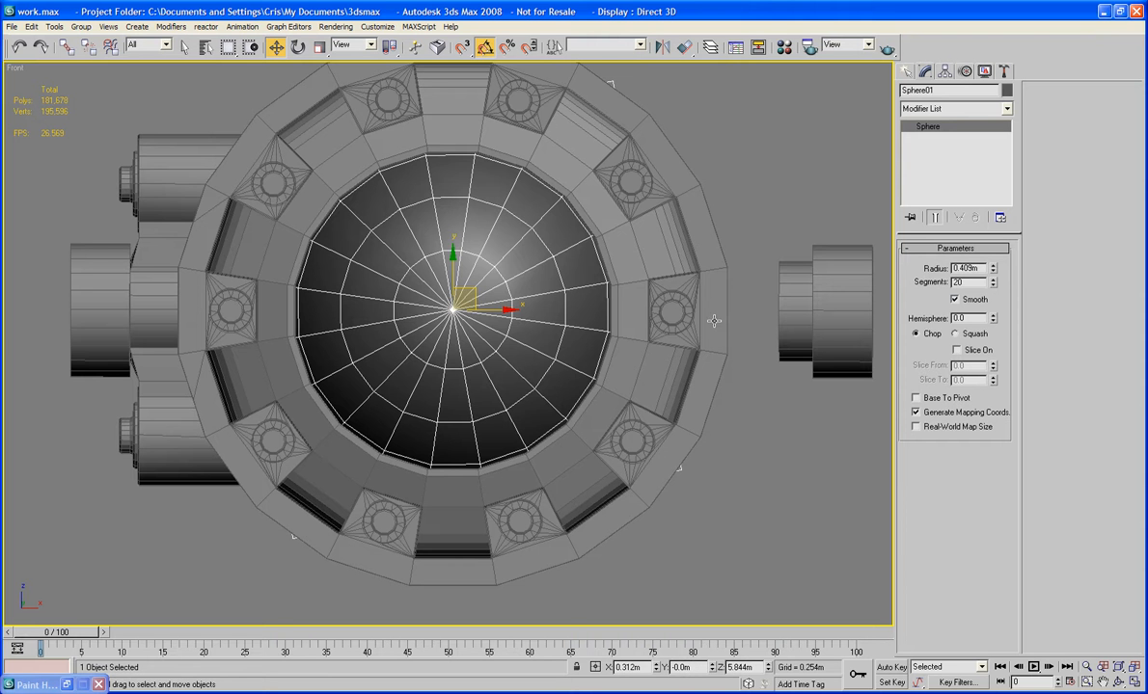
# Move the sphere along the Y axis in the top view so that it sits inside the ring.
pyautogui.press('t')
pyautogui.scroll(-8, 627, 342)
pyautogui.moveTo(749, 464); pyautogui.dragTo(607, 166, button='middle')
pyautogui.moveTo(443, 98); pyautogui.dragTo(442, 473)
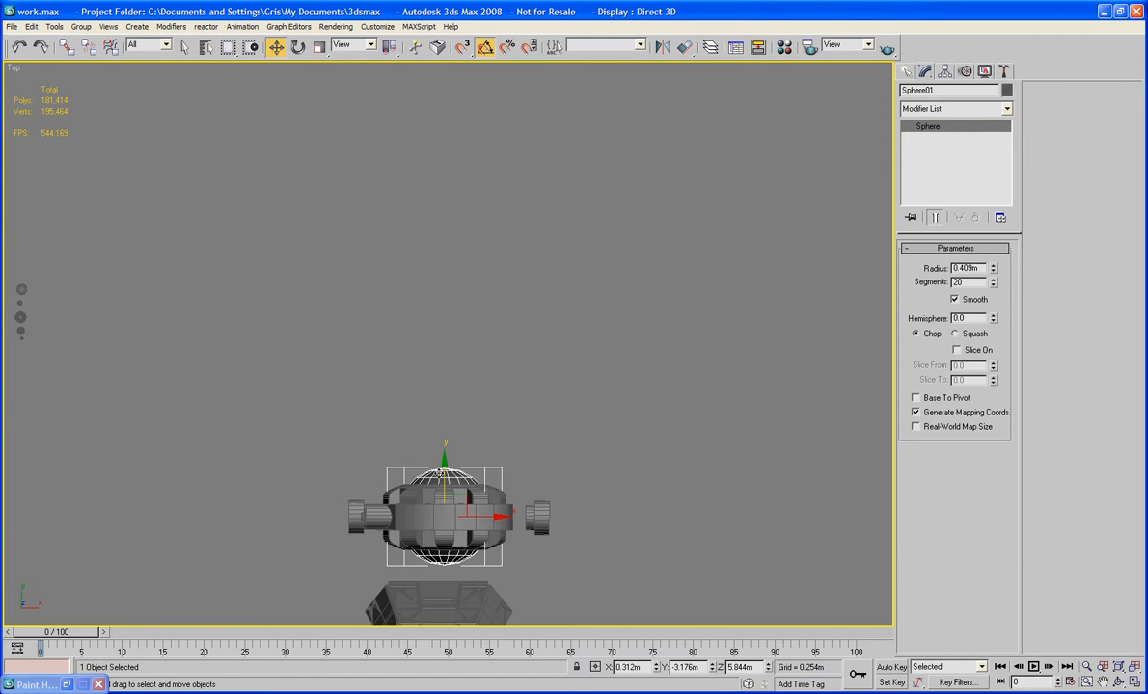
# Nudge the sphere slightly in height and enlarge its radius to 0.422 m to fill the ring's opening.
pyautogui.press('z')
pyautogui.keyDown('alt'); pyautogui.moveTo(408, 445); pyautogui.dragTo(448, 308, button='middle'); pyautogui.keyUp('alt')
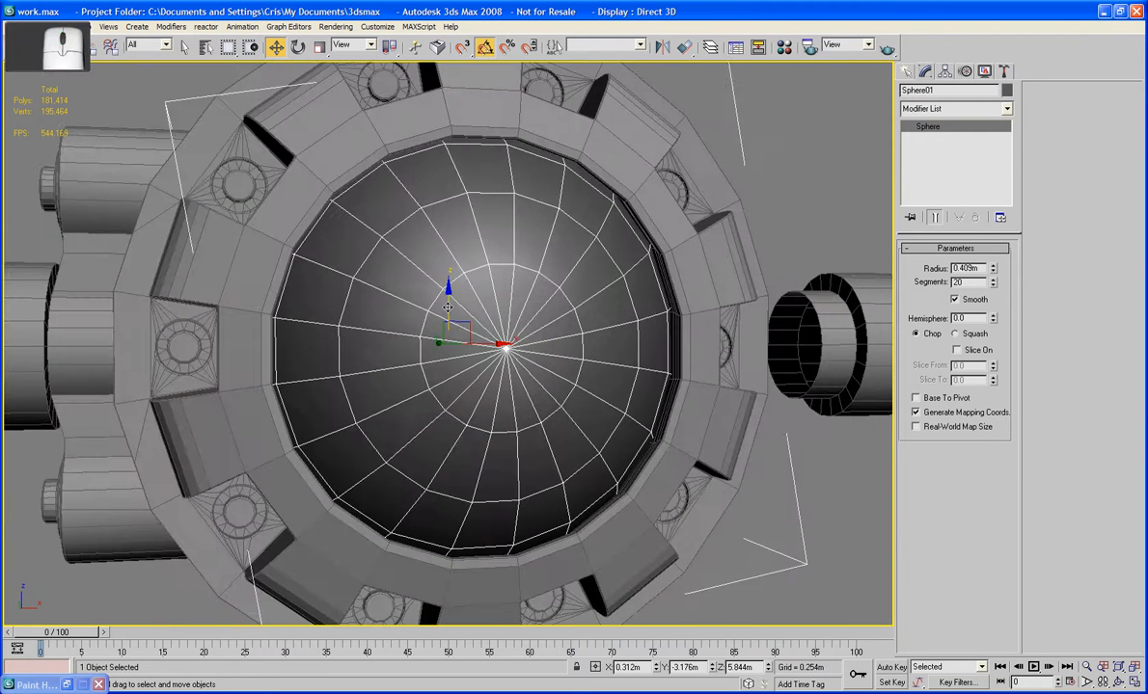
pyautogui.moveTo(448, 307); pyautogui.dragTo(449, 308)
pyautogui.keyDown('alt'); pyautogui.moveTo(448, 307); pyautogui.dragTo(672, 293, button='middle'); pyautogui.keyUp('alt')
pyautogui.moveTo(998, 278); pyautogui.dragTo(995, 275)
pyautogui.keyDown('alt'); pyautogui.moveTo(772, 260); pyautogui.dragTo(508, 272, button='middle'); pyautogui.keyUp('alt')
# Rename the sphere as H_Upper_Arm.
pyautogui.scroll(-5, 777, 317)
pyautogui.scroll(3, 469, 309)
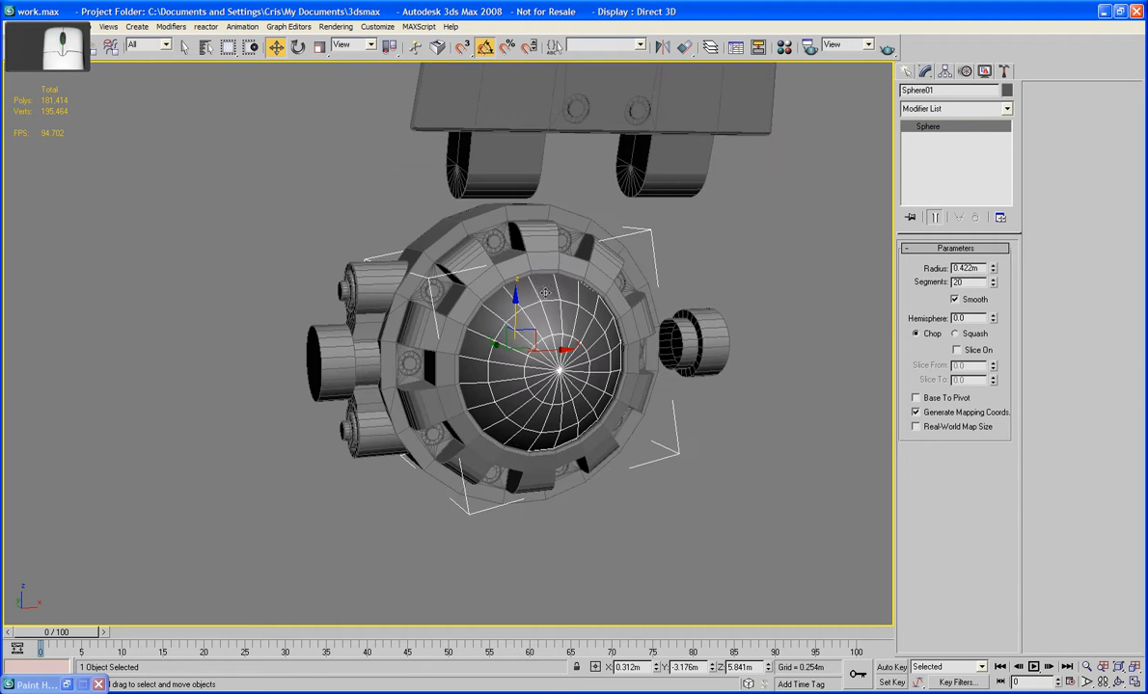
pyautogui.doubleClick(950, 90)
pyautogui.write('Upper')
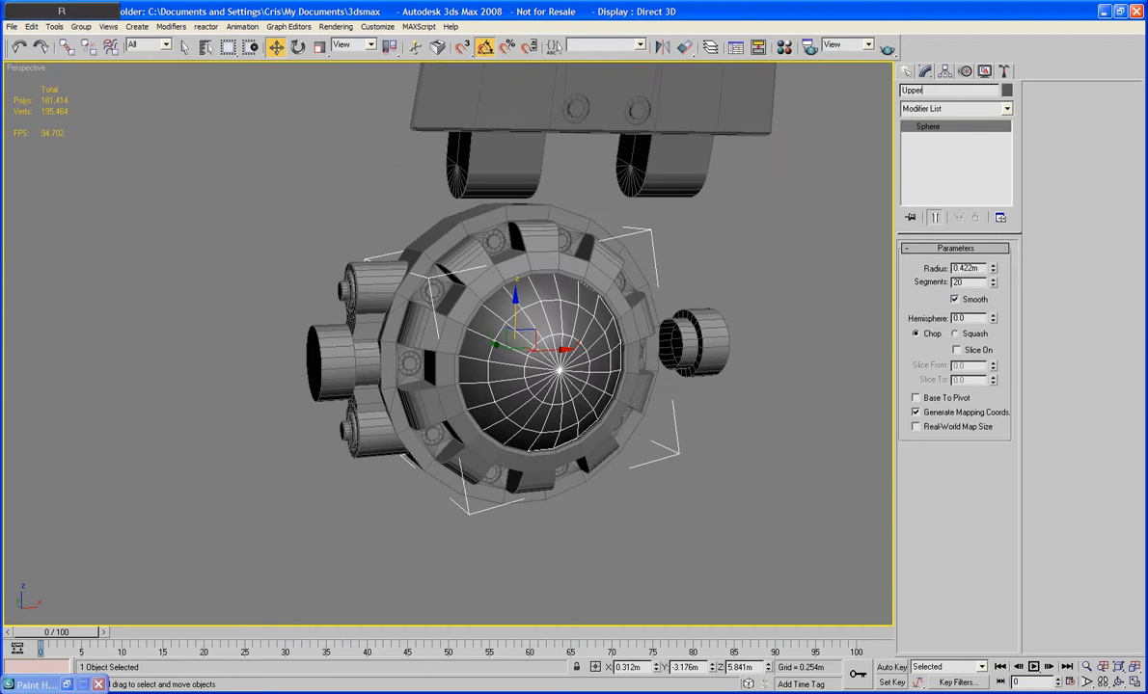
pyautogui.write('_Arm')
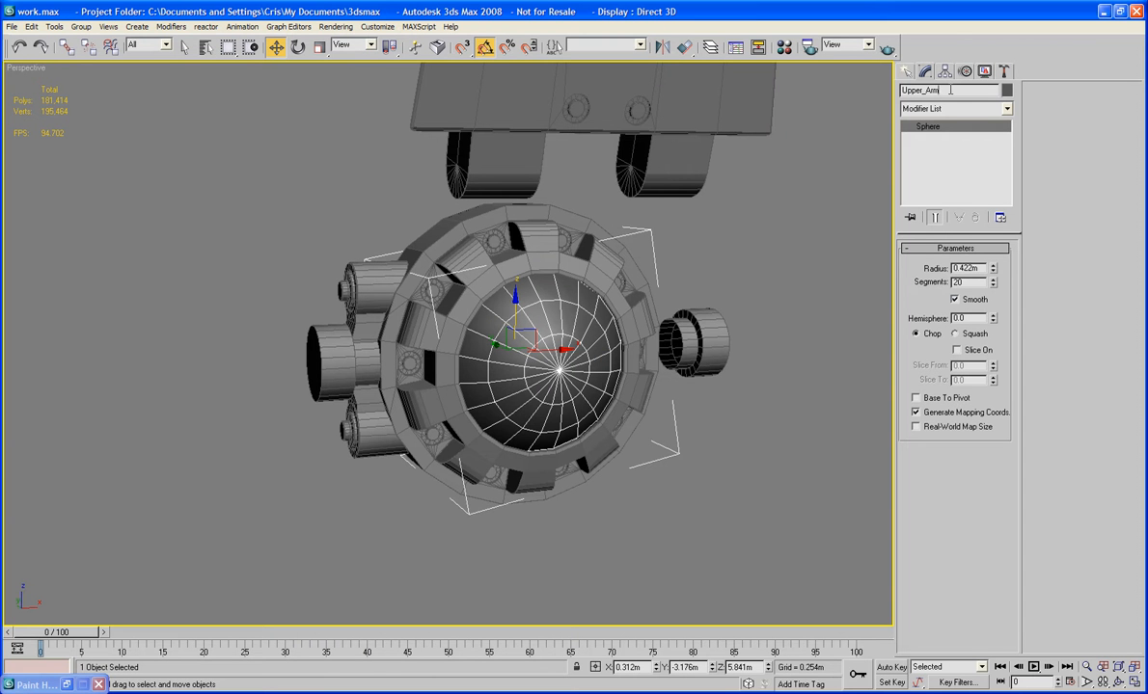
pyautogui.press('Left')
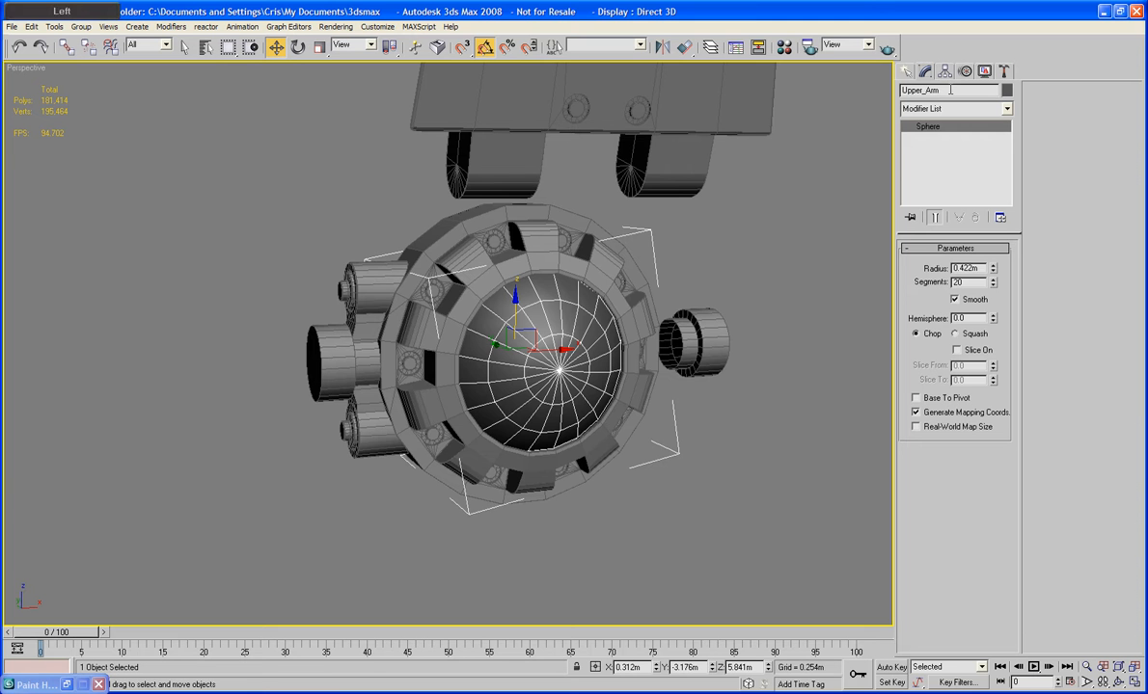
pyautogui.write('H_')
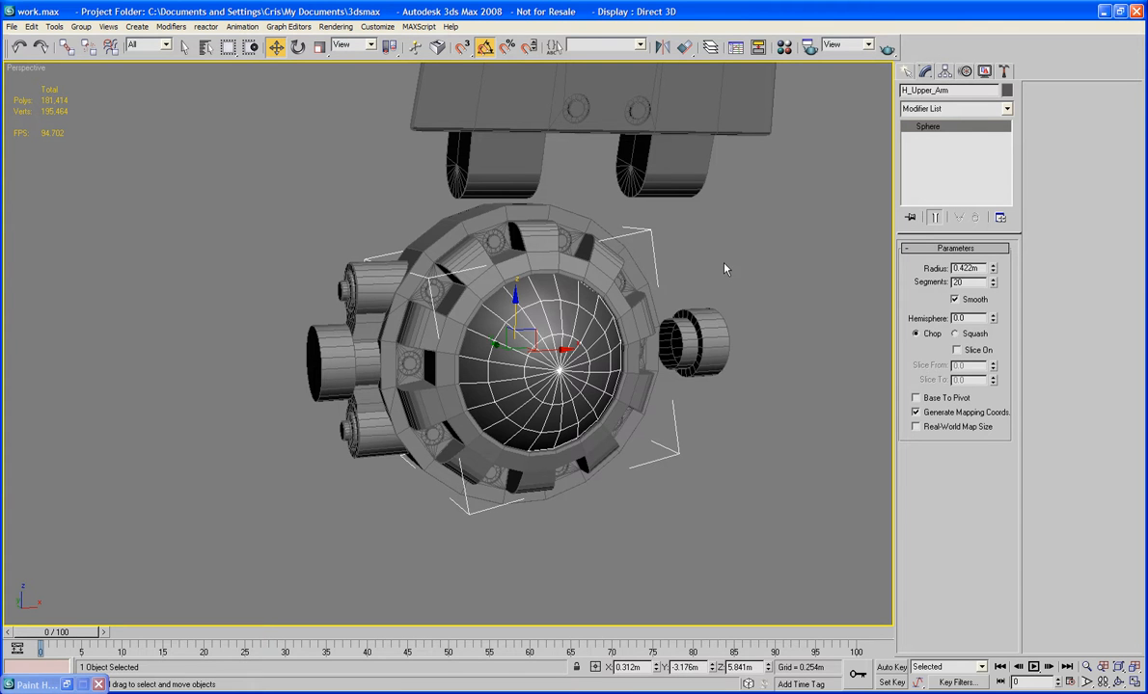
# Connect the edges crossing H_Shoulder_Mount's vertical centre line in the front view, using 1 segment, Pinch 0 and Slide 0.
pyautogui.moveTo(725, 269); pyautogui.dragTo(747, 269, button='middle')
pyautogui.click(799, 269)
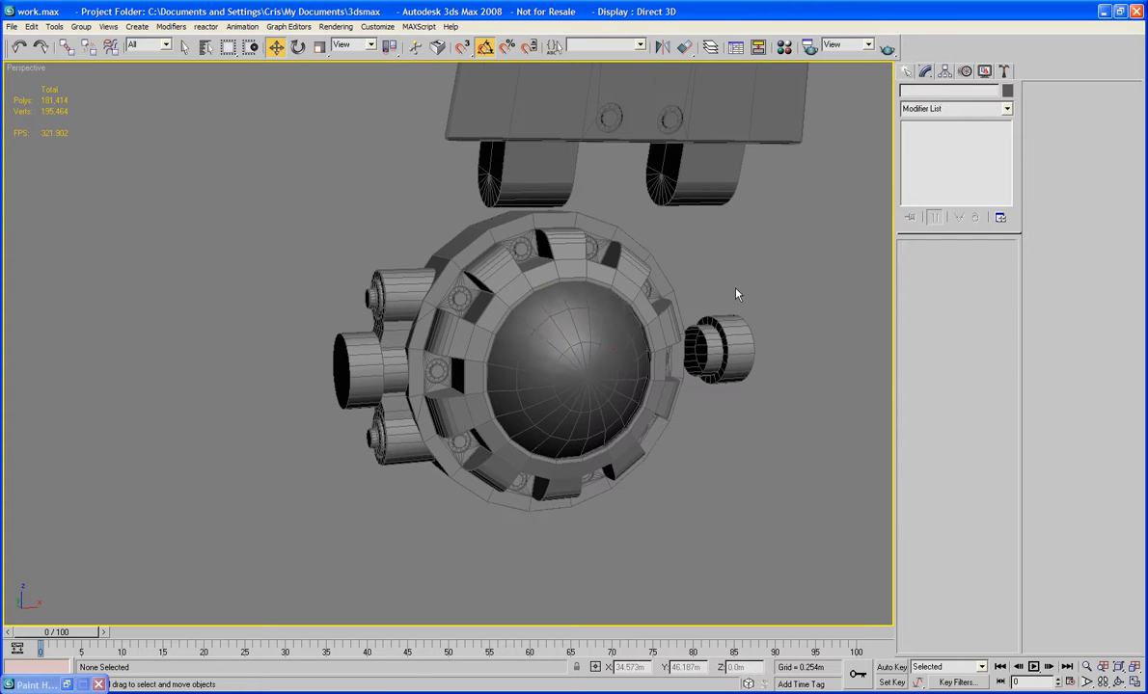
pyautogui.click(633, 308)
pyautogui.press('f')
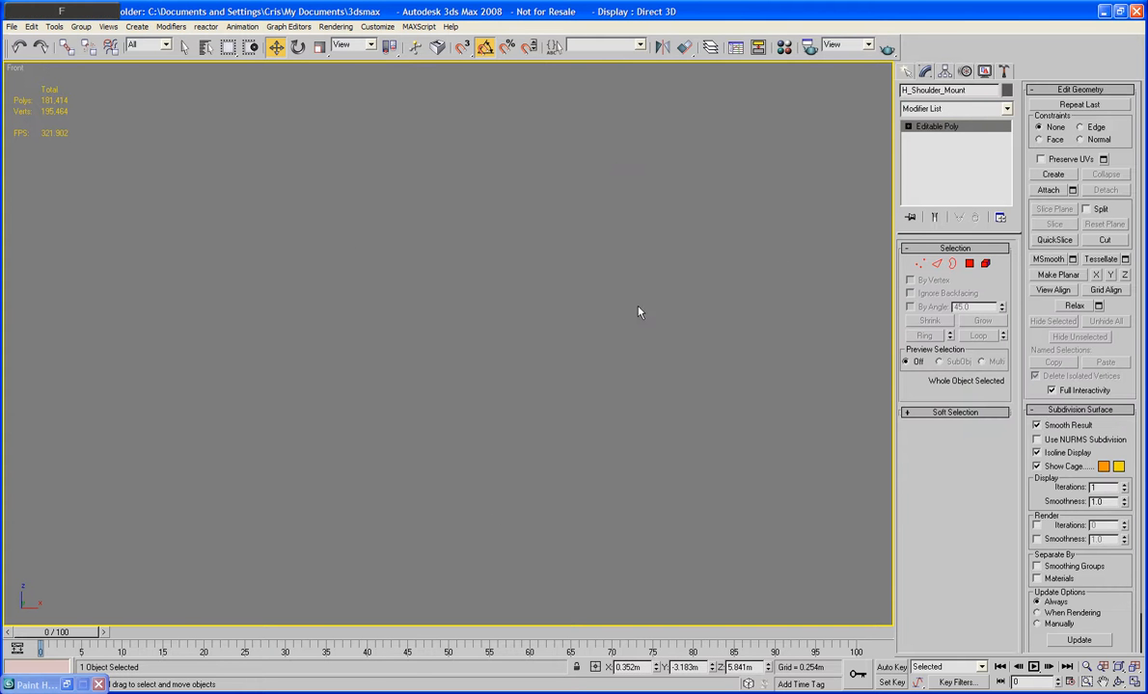
pyautogui.press('z')
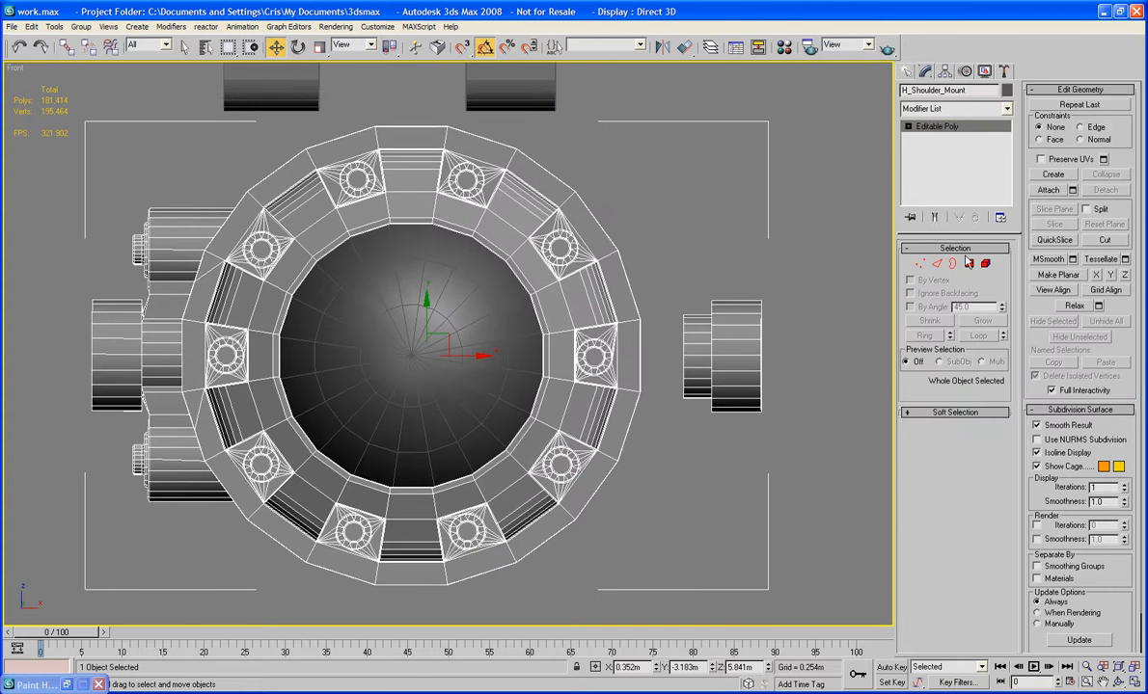
pyautogui.click(937, 264)
pyautogui.moveTo(746, 309); pyautogui.dragTo(722, 307, button='middle')
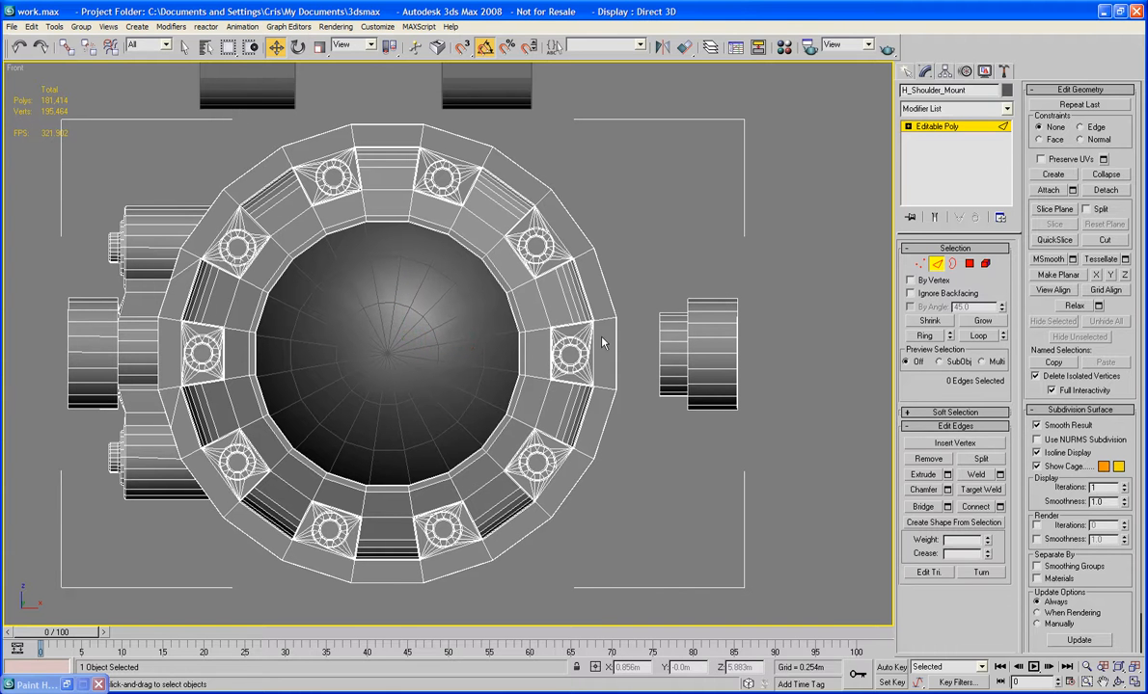
pyautogui.moveTo(376, 298); pyautogui.dragTo(388, 625)
pyautogui.moveTo(393, 622); pyautogui.dragTo(387, 611, button='middle')
pyautogui.click(975, 507)
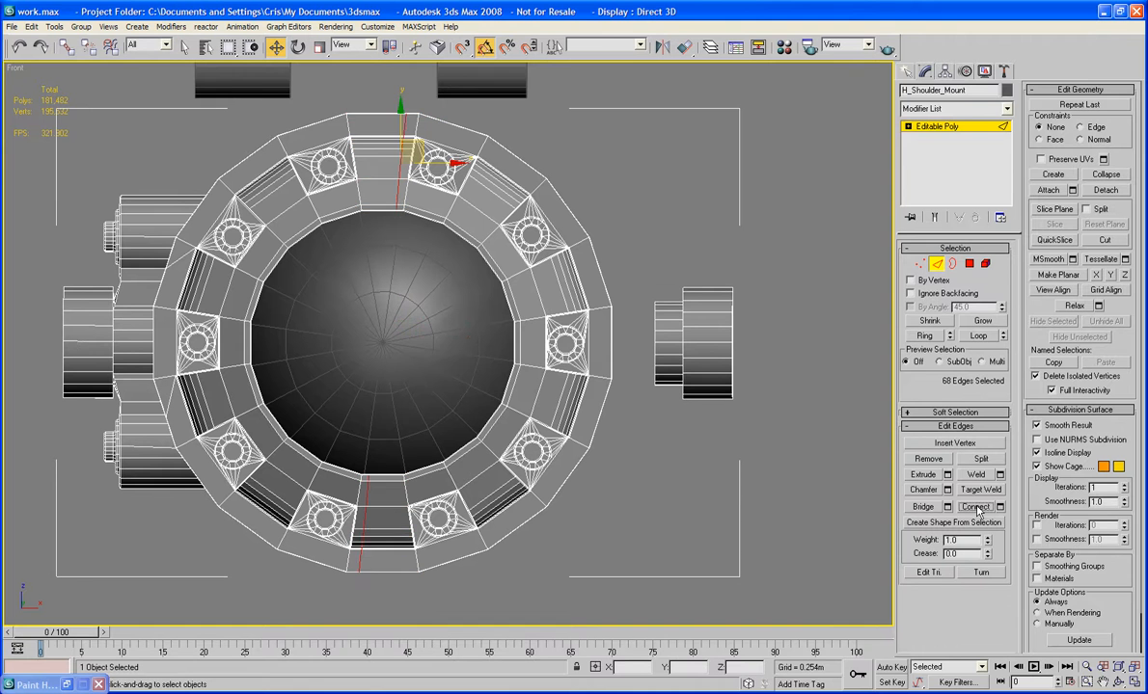
pyautogui.hotkey('ctrl', 'z')
pyautogui.click(1000, 507)
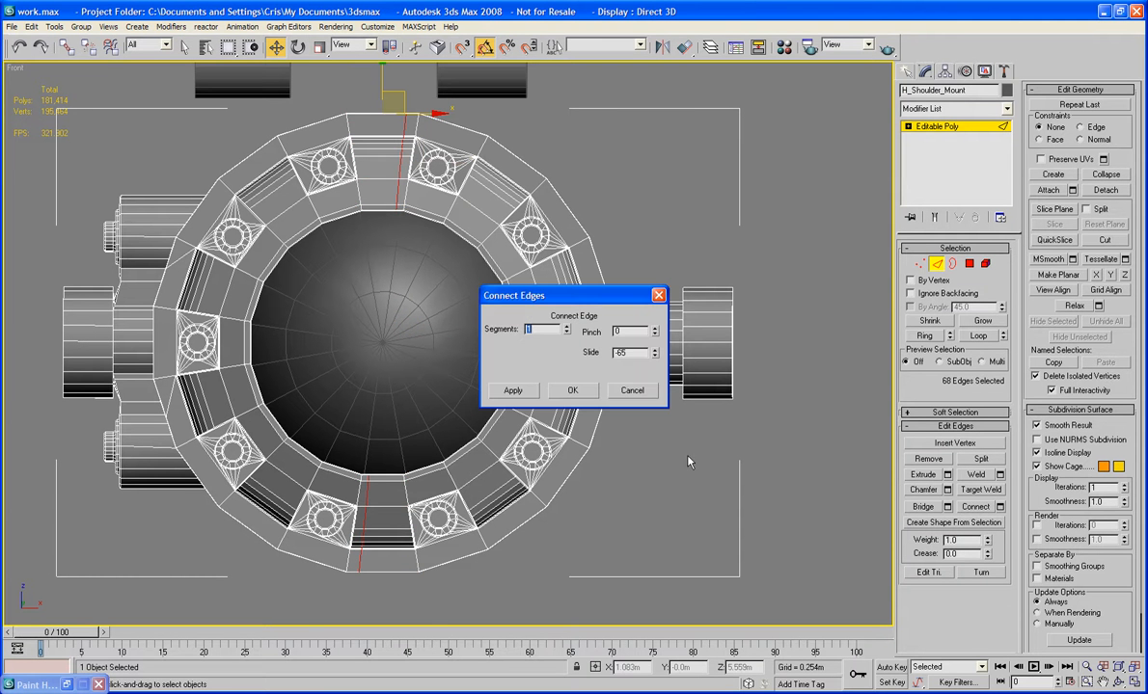
pyautogui.write('0')
pyautogui.press('Tab')
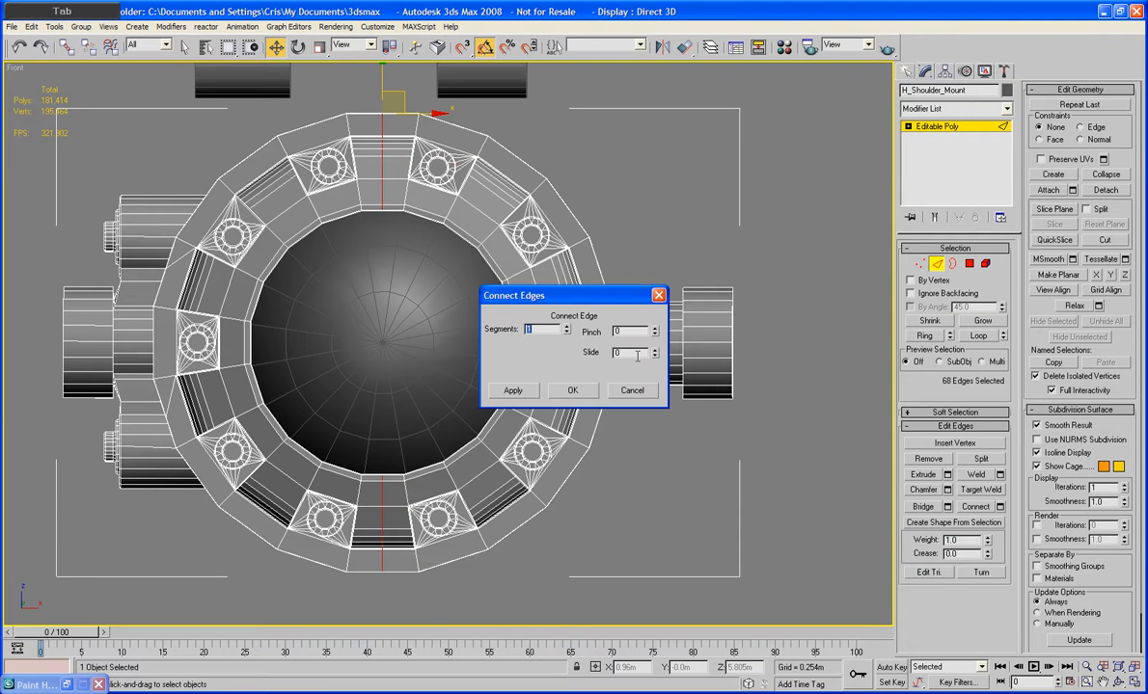
pyautogui.click(574, 391)
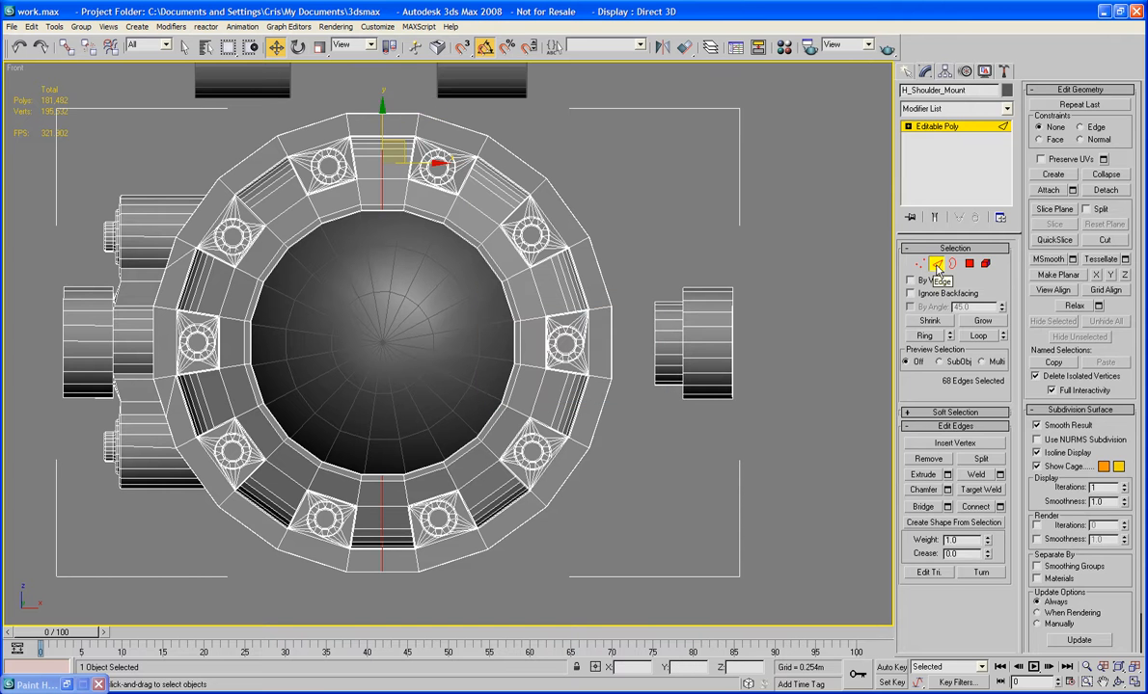
pyautogui.click(937, 264)
# Delete all polygons on the right half of H_Shoulder_Mount, up to the new centre line.
pyautogui.moveTo(778, 264); pyautogui.dragTo(749, 257, button='middle')
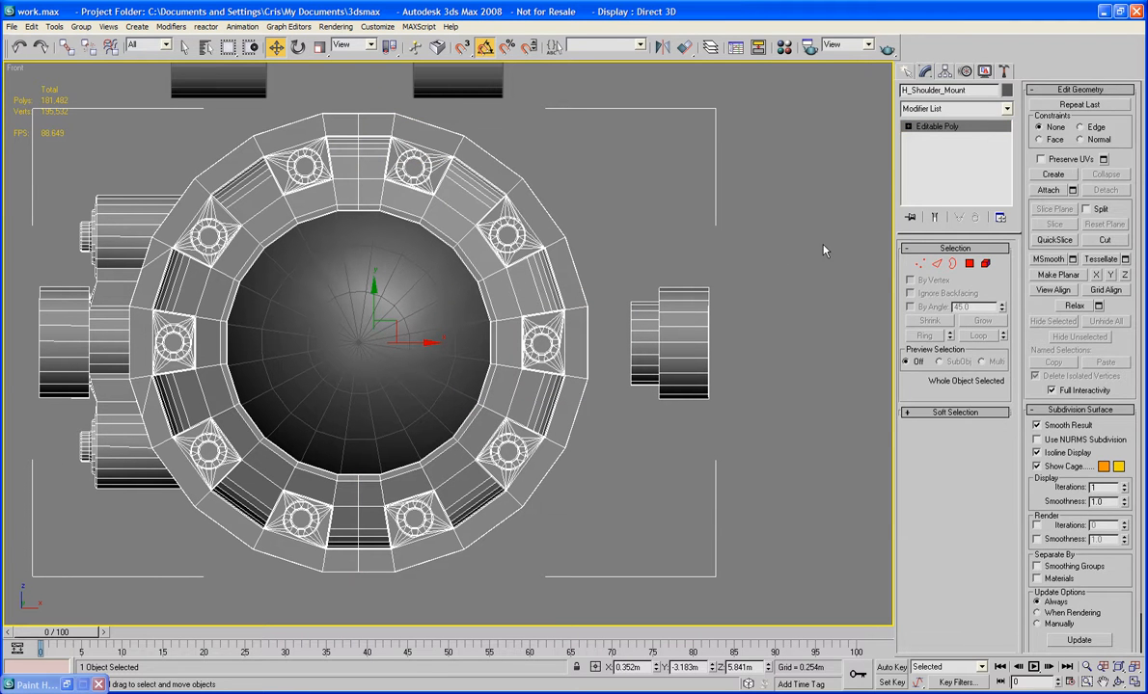
pyautogui.click(968, 266)
pyautogui.moveTo(696, 81); pyautogui.dragTo(377, 349)
pyautogui.moveTo(369, 484); pyautogui.dragTo(360, 604)
pyautogui.press('Delete')
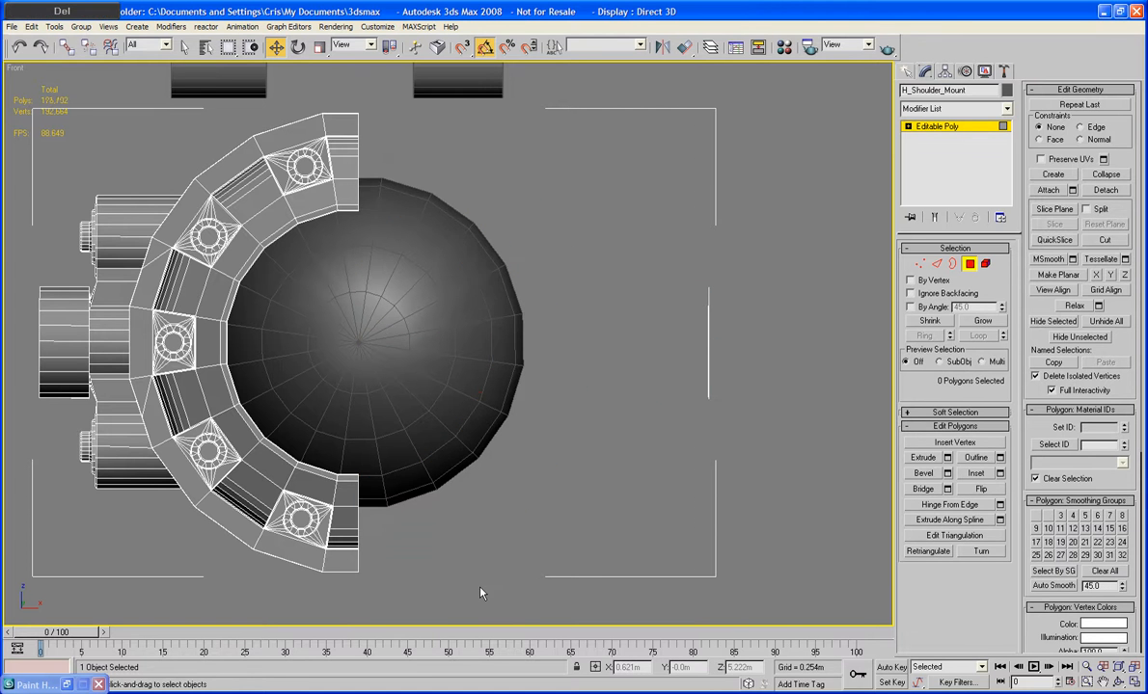
pyautogui.click(972, 266)
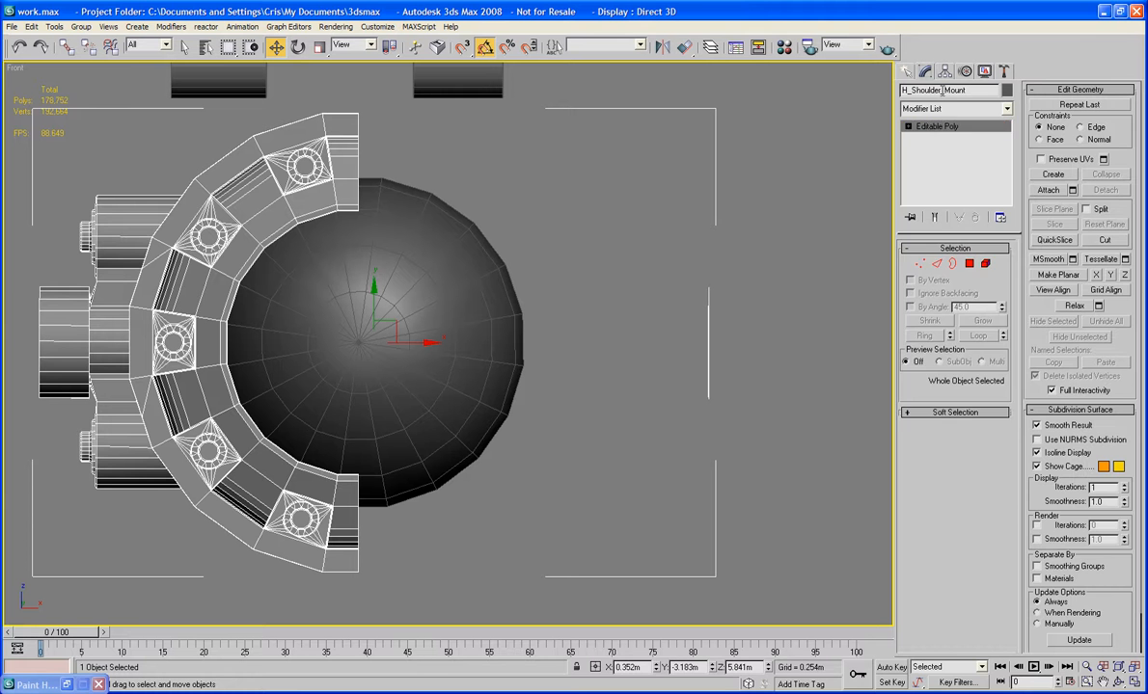
# Add a Symmetry modifier to the remaining half of H_Shoulder_Mount.
pyautogui.click(990, 114)
pyautogui.press('s')
pyautogui.press('s')
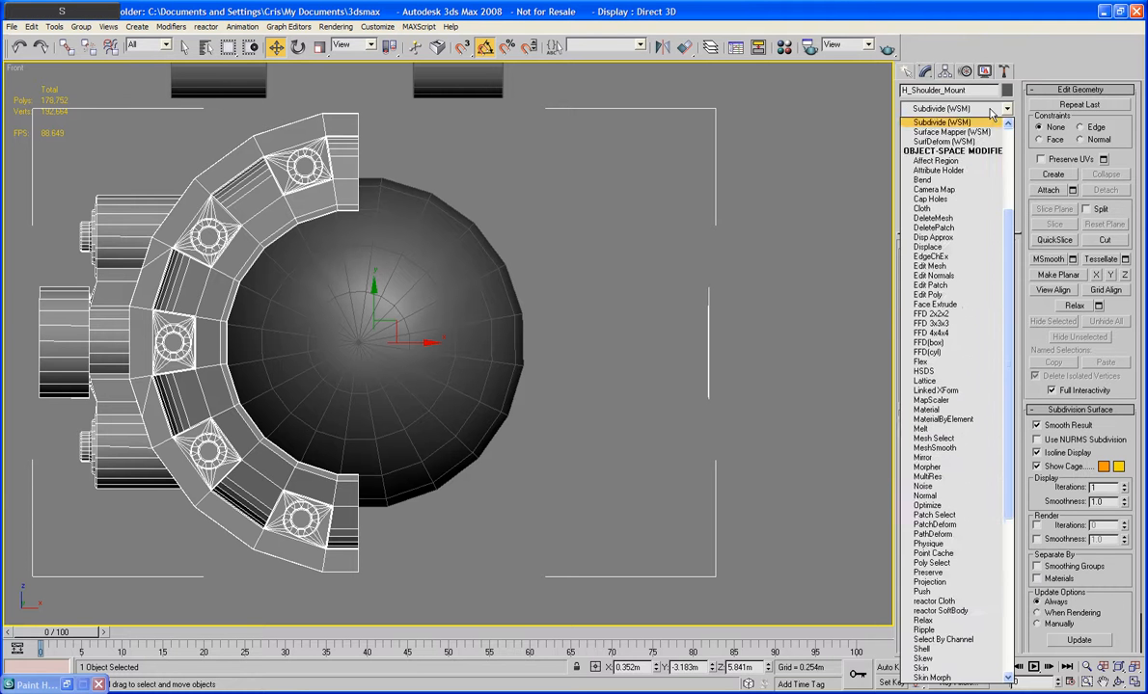
pyautogui.press('s')
pyautogui.press('s')
pyautogui.press('s')
pyautogui.press('s')
pyautogui.press('s')
pyautogui.press('s')
pyautogui.press('s')
pyautogui.press('s')
pyautogui.press('s')
pyautogui.press('s')
pyautogui.press('s')
pyautogui.press('s')
pyautogui.press('s')
pyautogui.press('s')
pyautogui.press('s')
pyautogui.press('s')
pyautogui.press('s')
pyautogui.press('s')
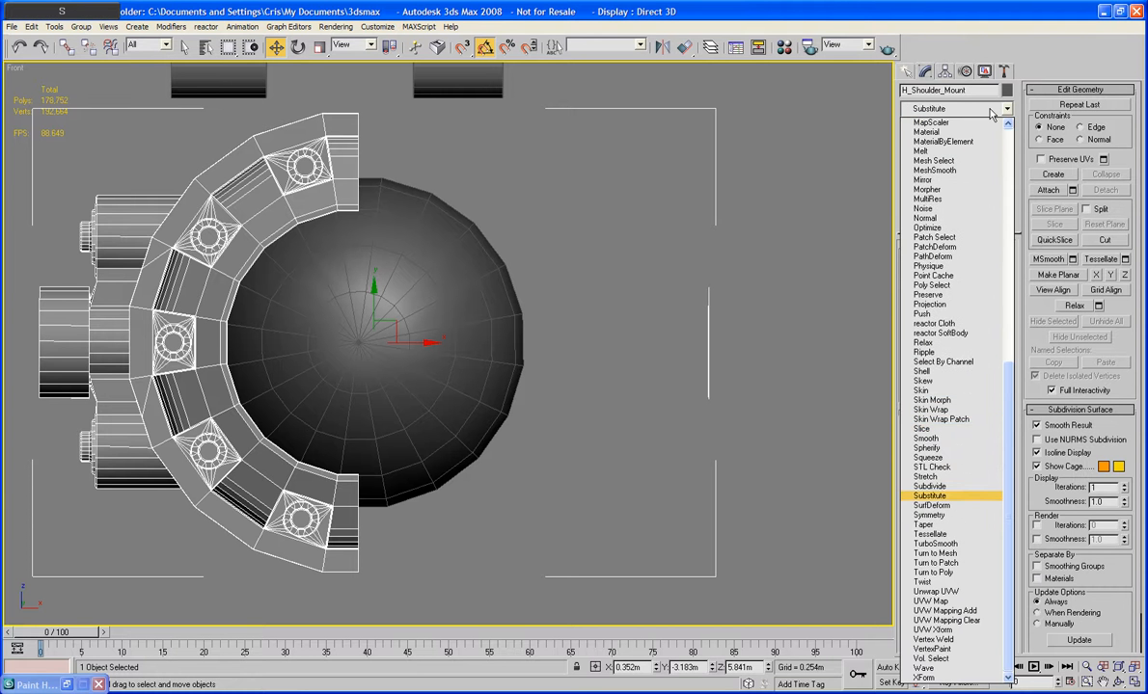
pyautogui.press('Return')
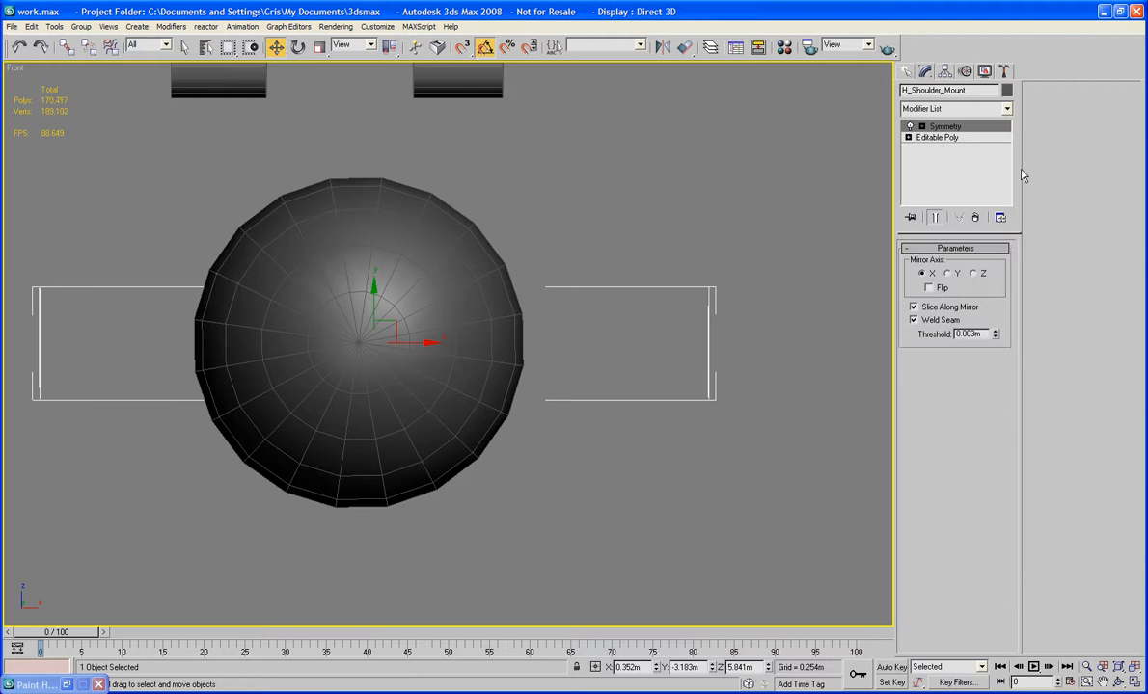
# Flip the symmetry on the X axis and move its mirror to about X 0.312 m so both ring halves meet.
pyautogui.click(930, 289)
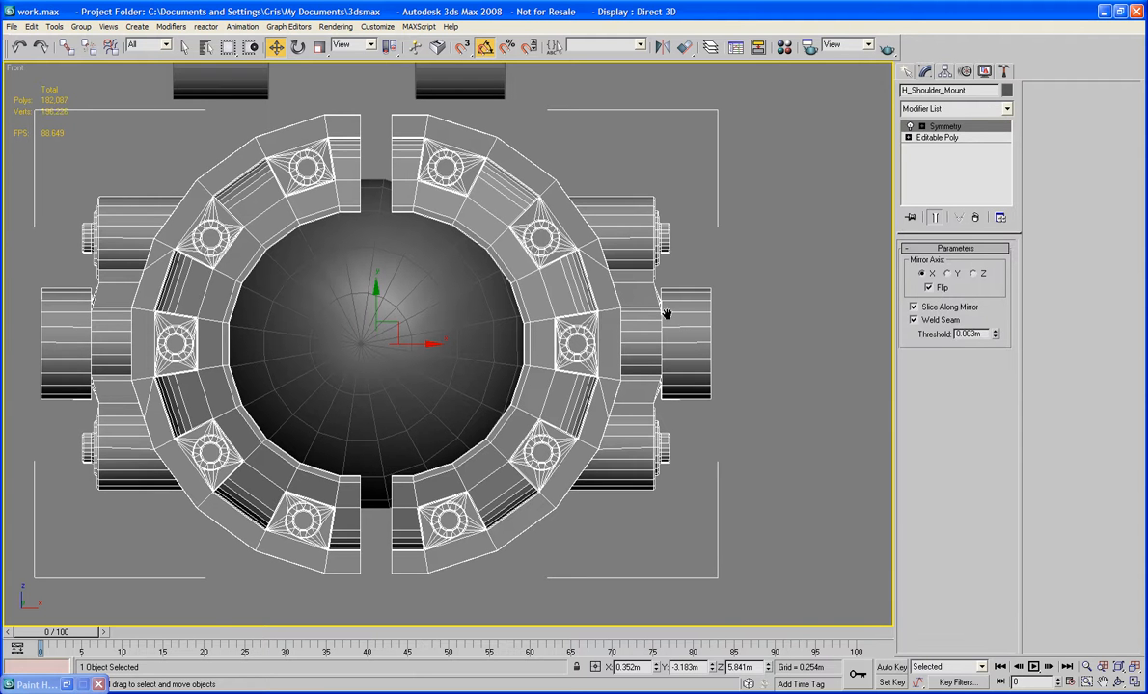
pyautogui.click(934, 128)
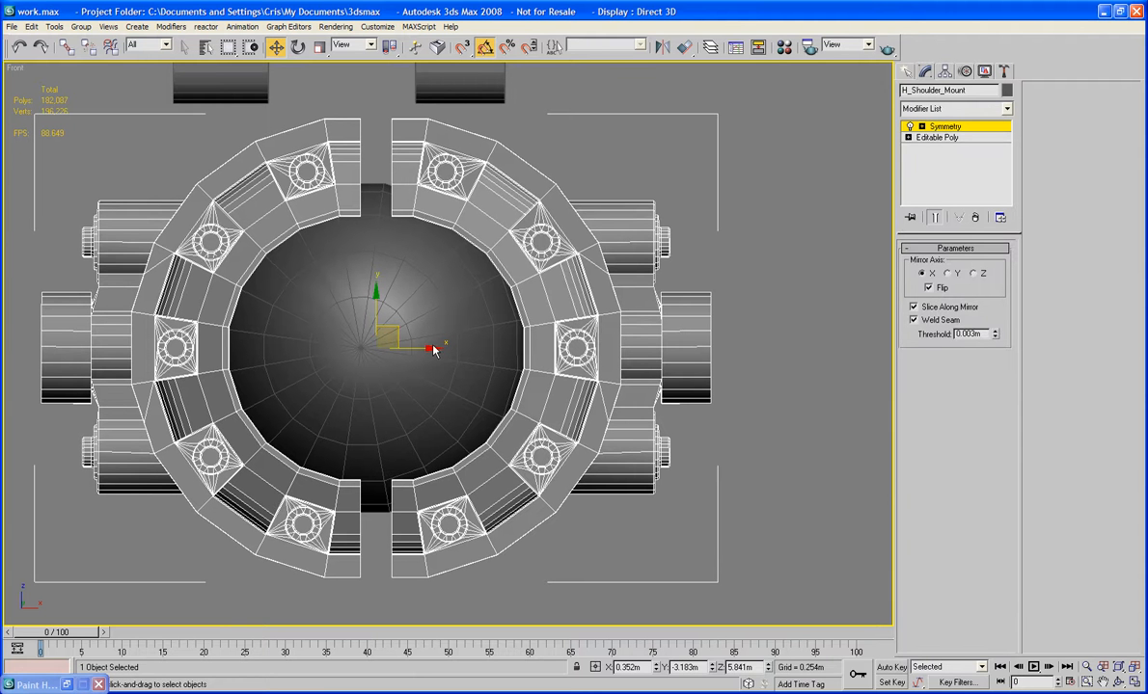
pyautogui.moveTo(433, 349); pyautogui.dragTo(411, 345)
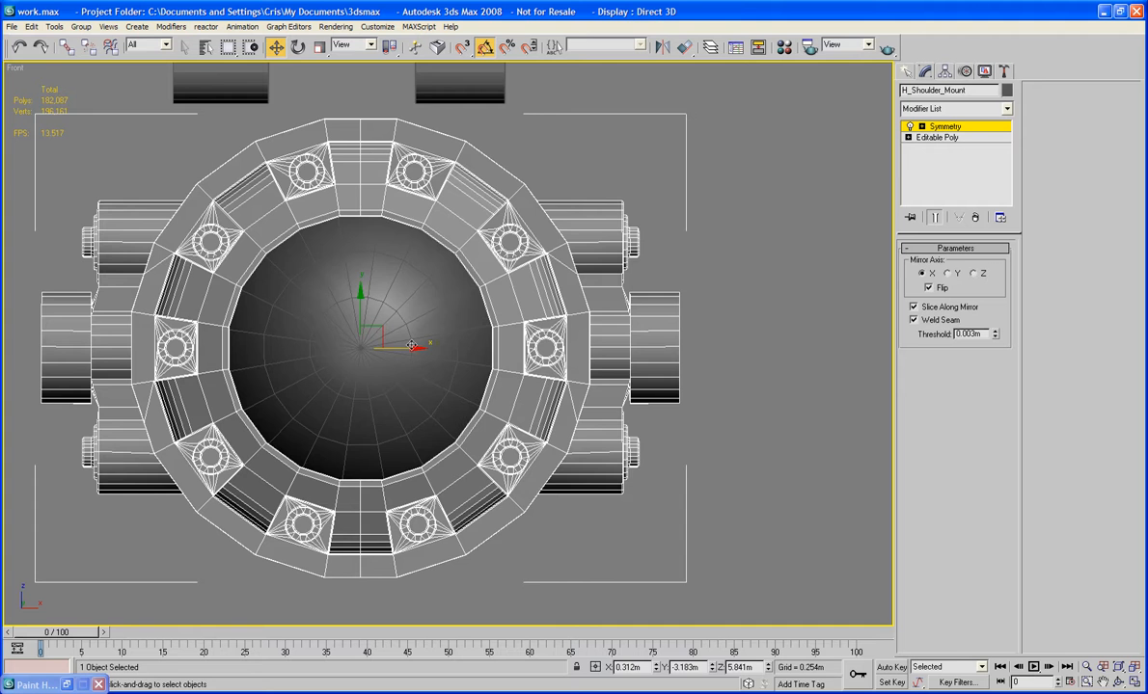
# Convert the mirrored H_Shoulder_Mount to an Editable Poly.
pyautogui.press('p')
pyautogui.press('z')
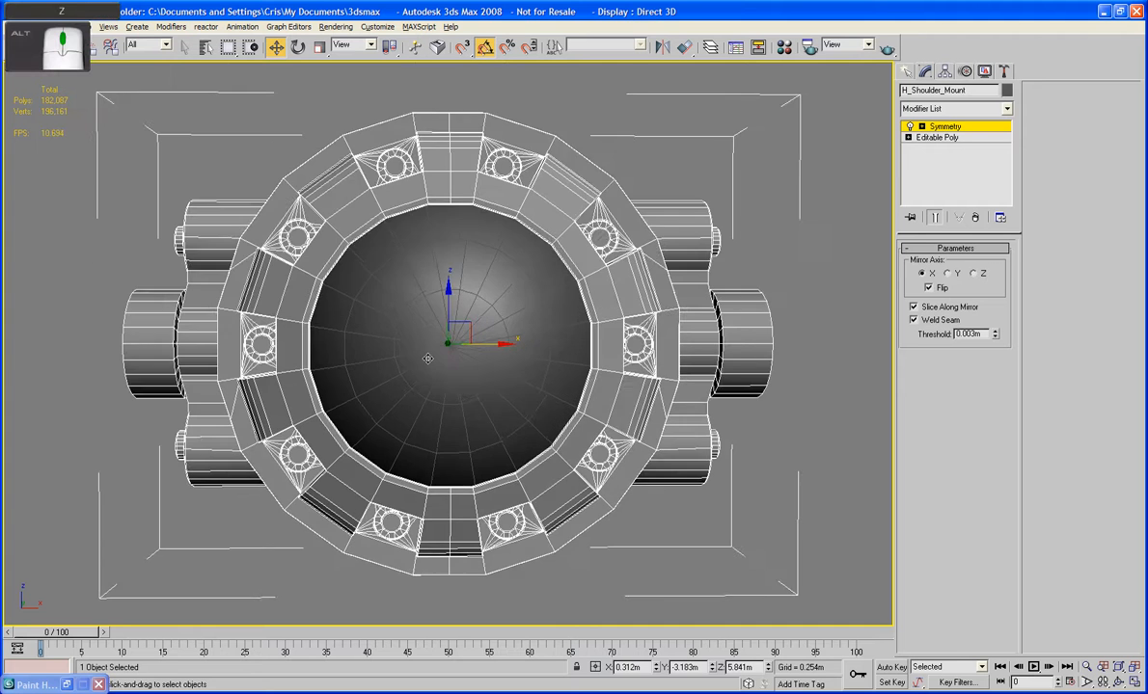
pyautogui.moveTo(428, 359)
pyautogui.keyDown('alt'); pyautogui.mouseDown(button='middle')
pyautogui.moveTo(604, 402)
pyautogui.moveTo(665, 331)
pyautogui.moveTo(414, 358)
pyautogui.moveTo(416, 367)
pyautogui.moveTo(466, 351)
pyautogui.moveTo(430, 354)
pyautogui.mouseUp(button='middle'); pyautogui.keyUp('alt')
pyautogui.rightClick(576, 278)
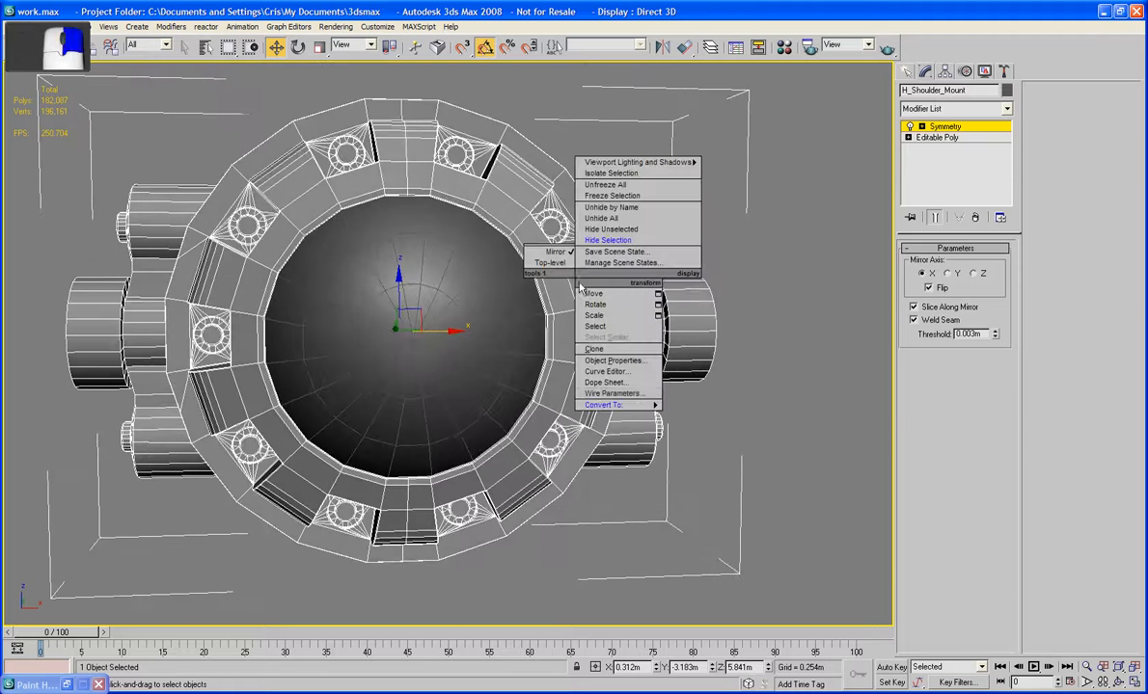
pyautogui.moveTo(605, 409)
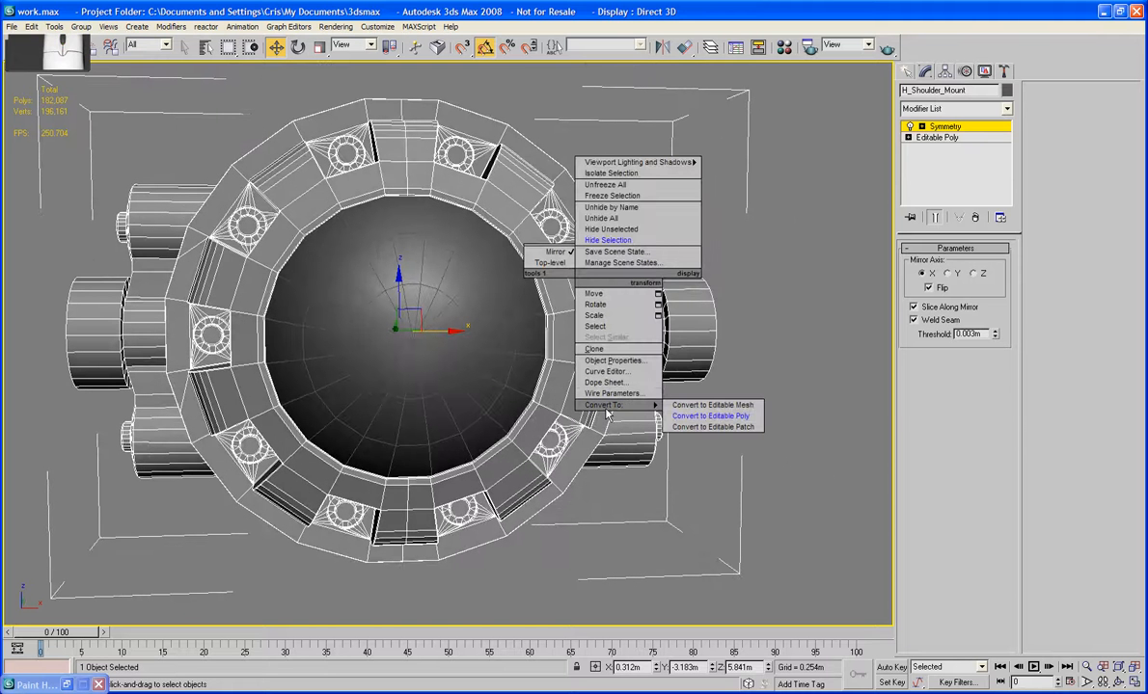
pyautogui.click(710, 415)
pyautogui.moveTo(700, 424)
pyautogui.keyDown('alt'); pyautogui.mouseDown(button='middle')
pyautogui.moveTo(669, 418)
pyautogui.moveTo(692, 444)
pyautogui.mouseUp(button='middle'); pyautogui.keyUp('alt')
# Remove the selected seam edges running down the middle of the ring.
pyautogui.click(937, 263)
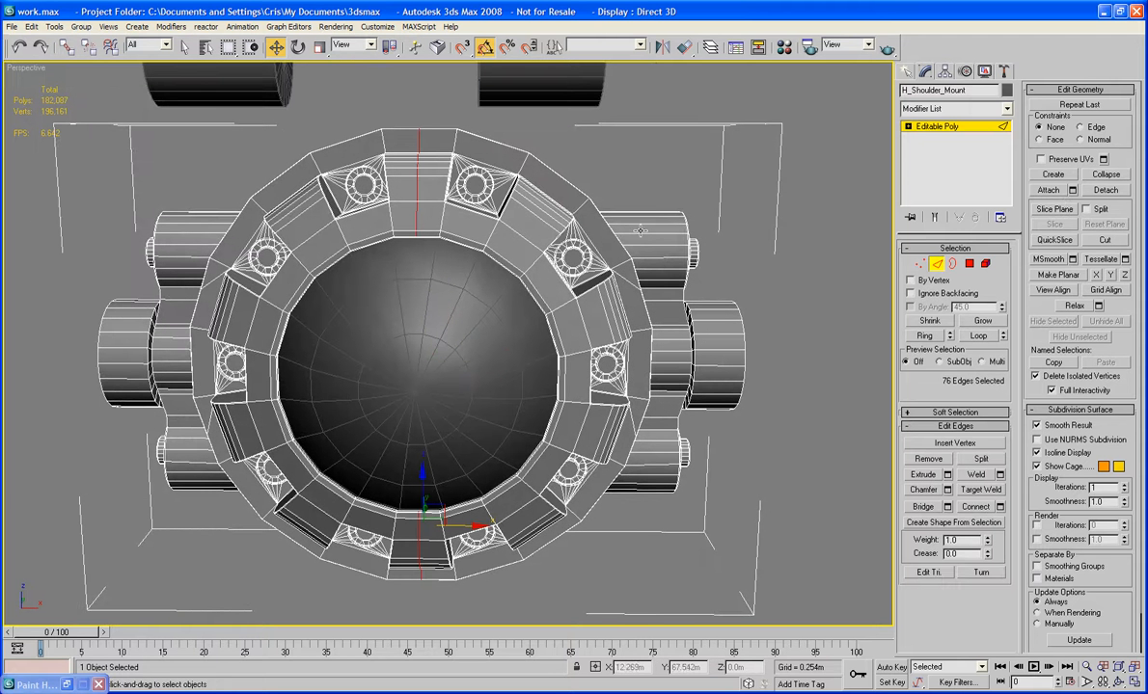
pyautogui.press('BackSpace')
pyautogui.press('f')
pyautogui.press('z')
# Remove the leftover vertices along the centre seam at the bottom and top of the ring.
pyautogui.moveTo(419, 424); pyautogui.dragTo(412, 321, button='middle')
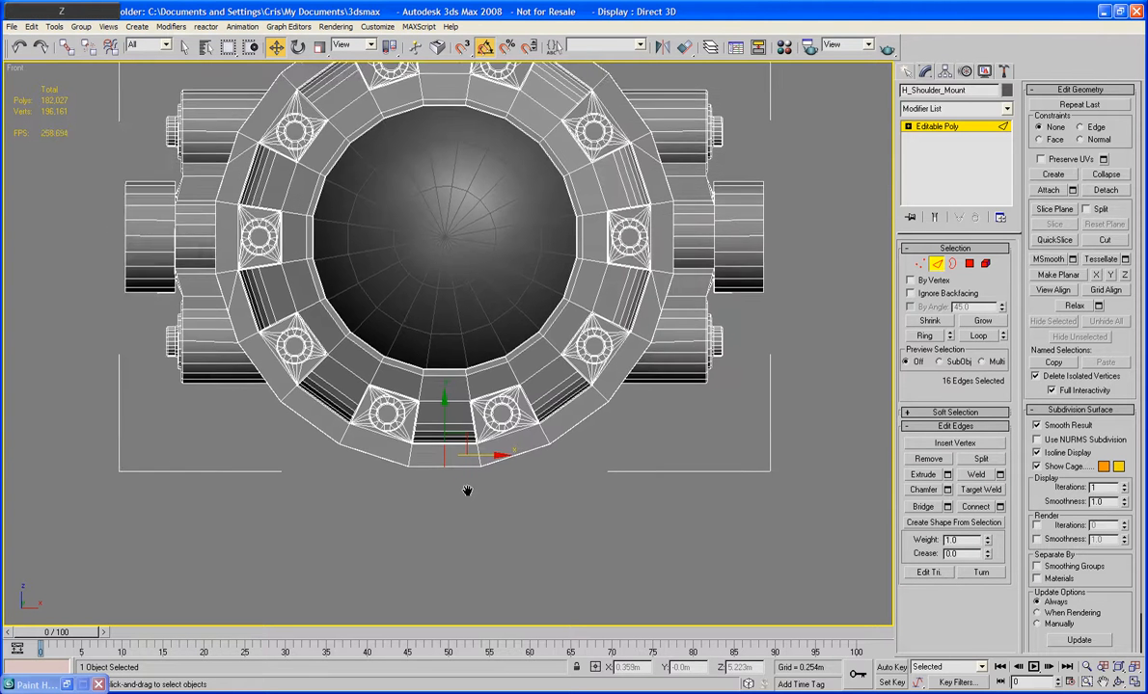
pyautogui.scroll(3, 466, 491)
pyautogui.click(432, 433)
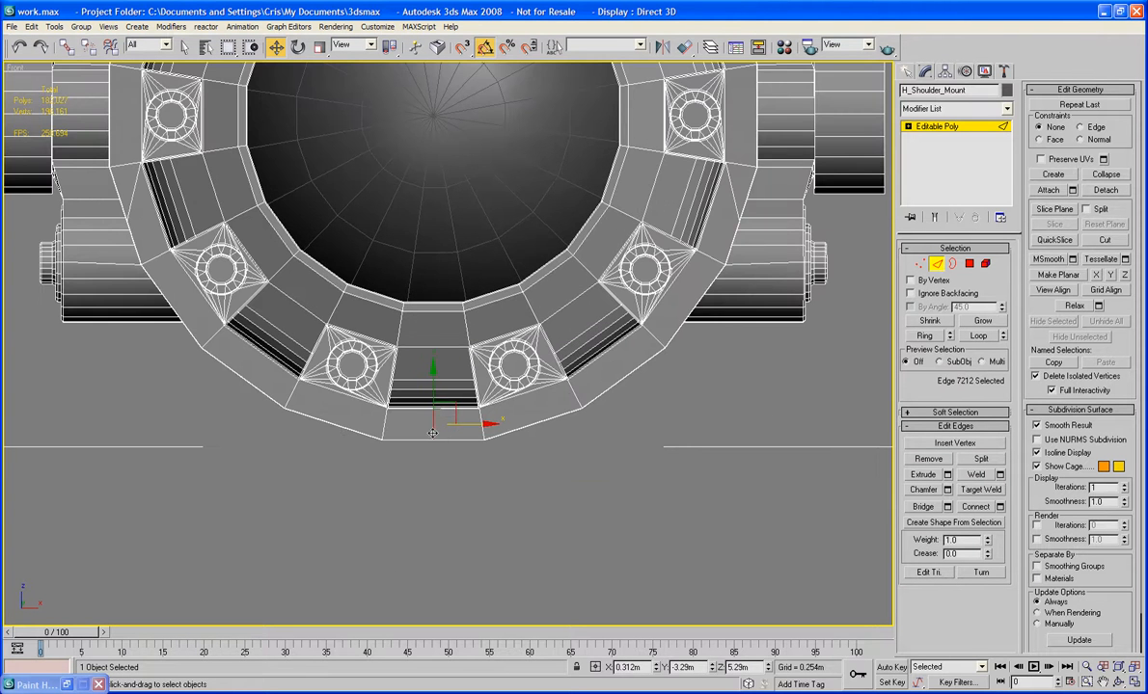
pyautogui.scroll(2, 468, 500)
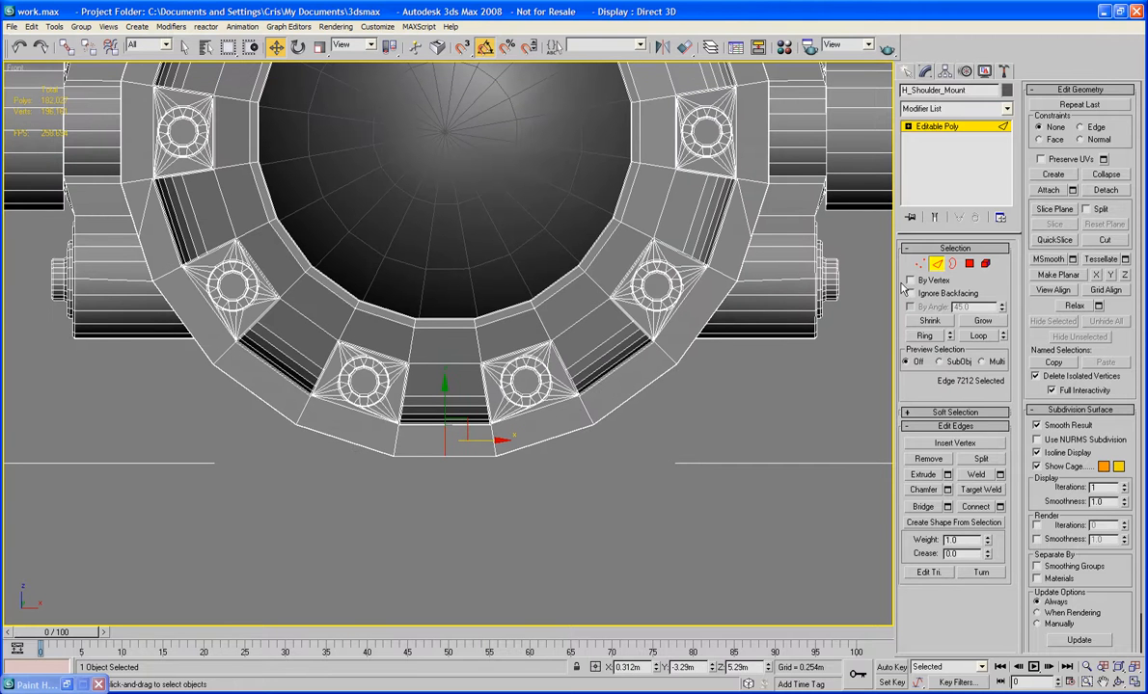
pyautogui.click(921, 264)
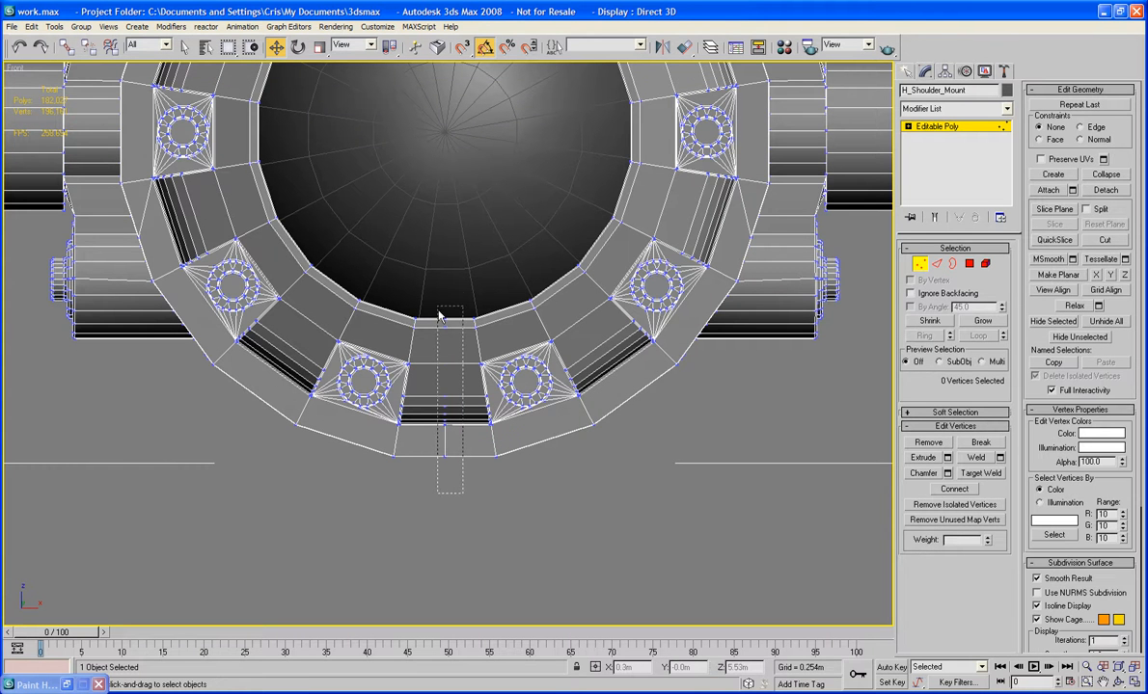
pyautogui.press('BackSpace')
pyautogui.moveTo(461, 282); pyautogui.dragTo(424, 579, button='middle')
pyautogui.moveTo(419, 272); pyautogui.dragTo(419, 343)
pyautogui.press('BackSpace')
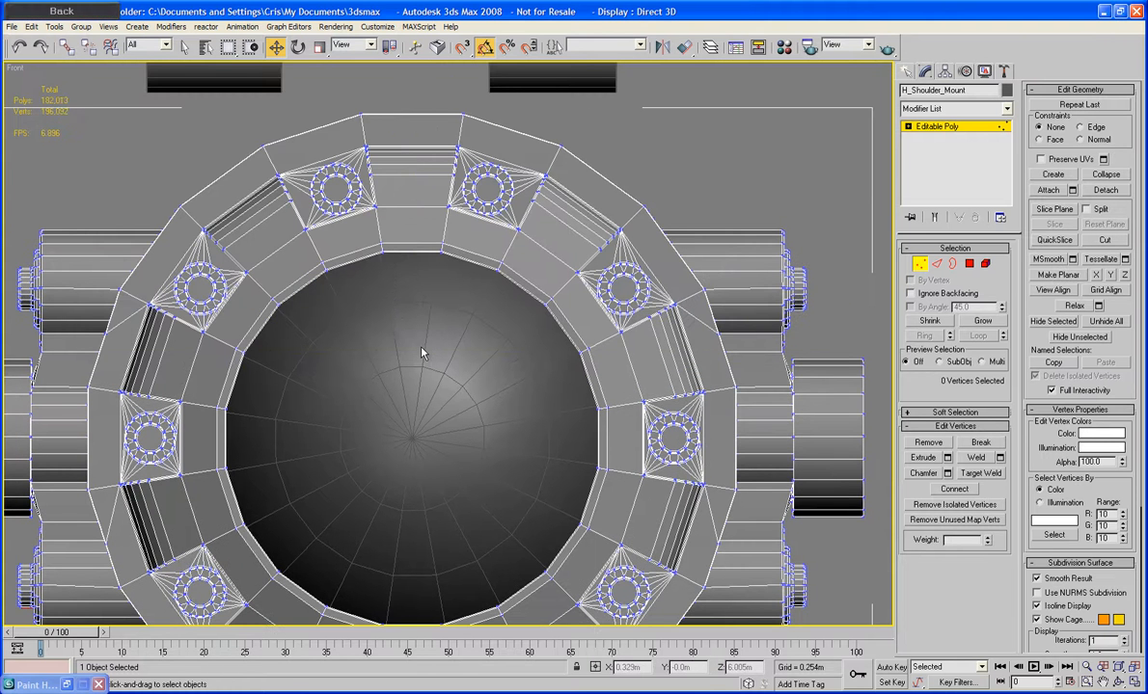
# Try to weld the two remaining seam vertices on the ring's bottom rim using the Weld settings.
pyautogui.moveTo(438, 443); pyautogui.dragTo(436, 144, button='middle')
pyautogui.moveTo(430, 368); pyautogui.dragTo(432, 277, button='middle')
pyautogui.scroll(4, 433, 341)
pyautogui.moveTo(454, 442); pyautogui.dragTo(334, 271)
pyautogui.click(999, 458)
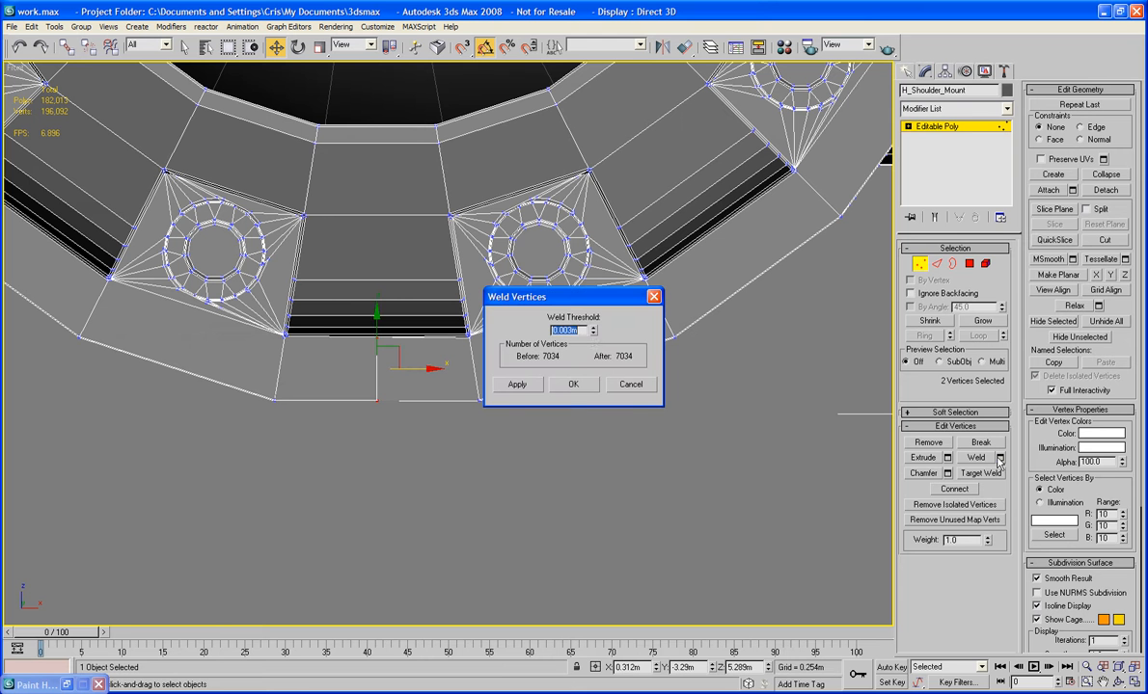
pyautogui.moveTo(592, 332); pyautogui.dragTo(592, 306)
pyautogui.click(573, 384)
pyautogui.click(381, 383)
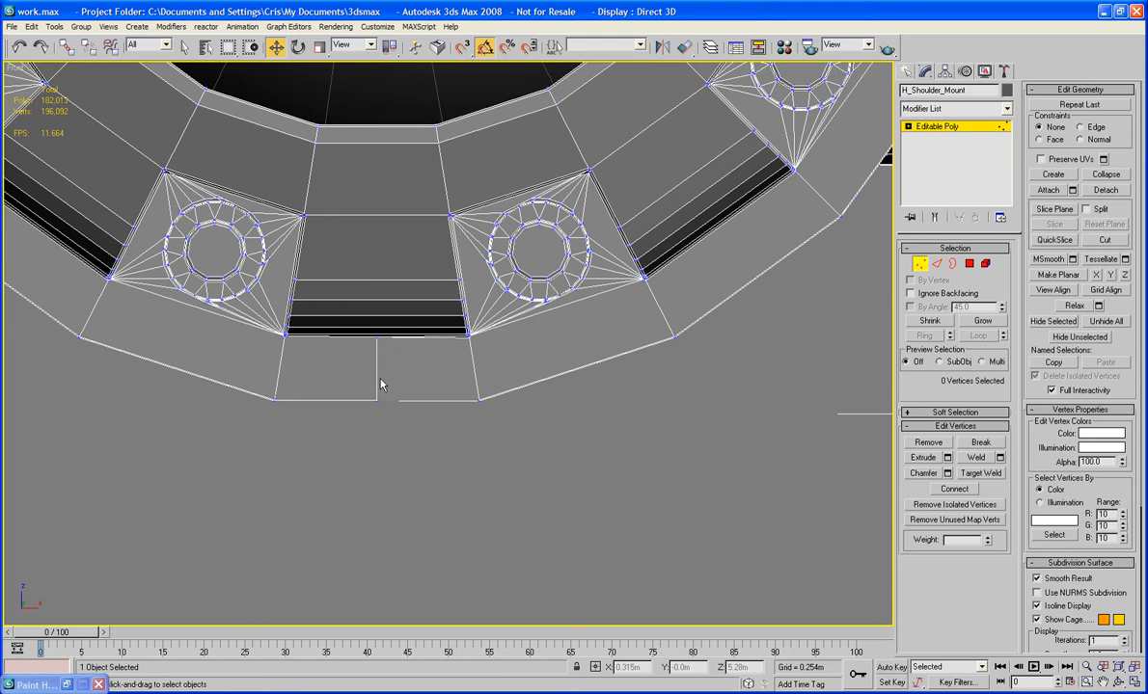
# Delete the two polygons on either side of the leftover seam edge in the ring's bottom rim.
pyautogui.press('2')
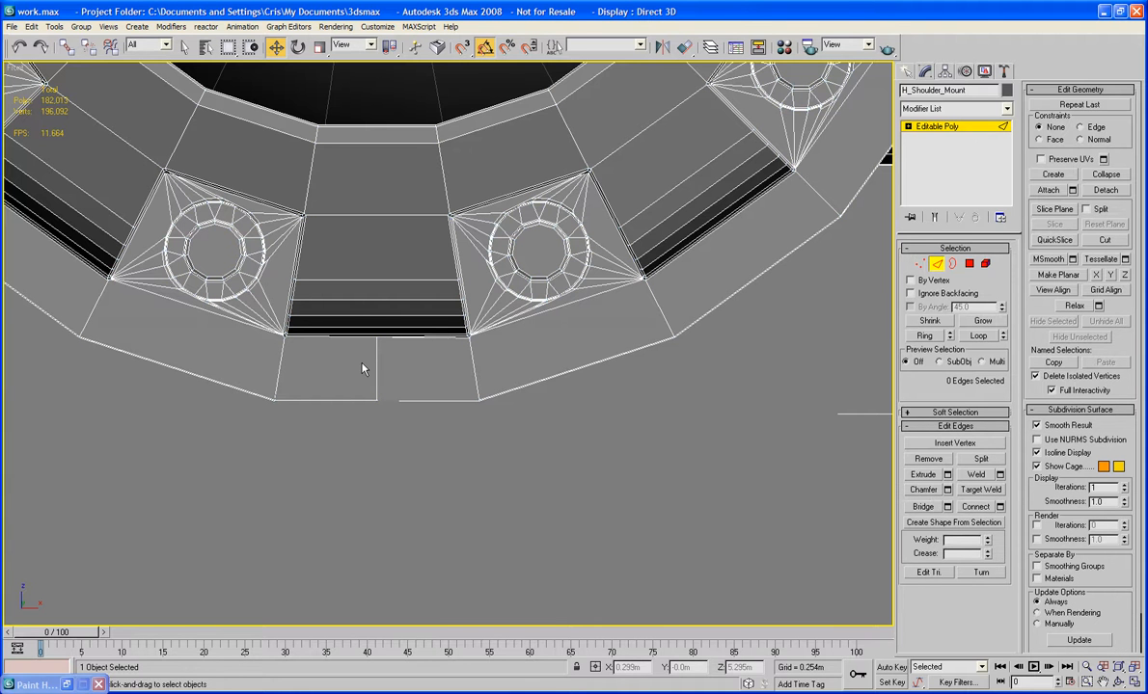
pyautogui.click(376, 373)
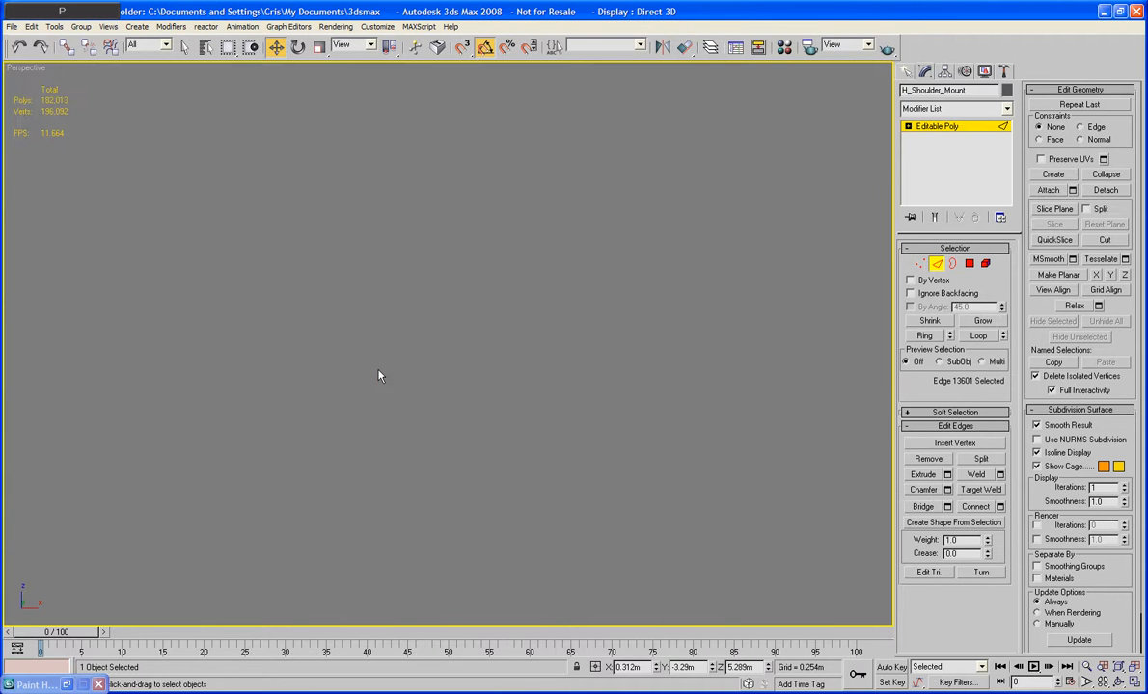
pyautogui.keyDown('alt'); pyautogui.moveTo(389, 400); pyautogui.dragTo(429, 343, button='middle'); pyautogui.keyUp('alt')
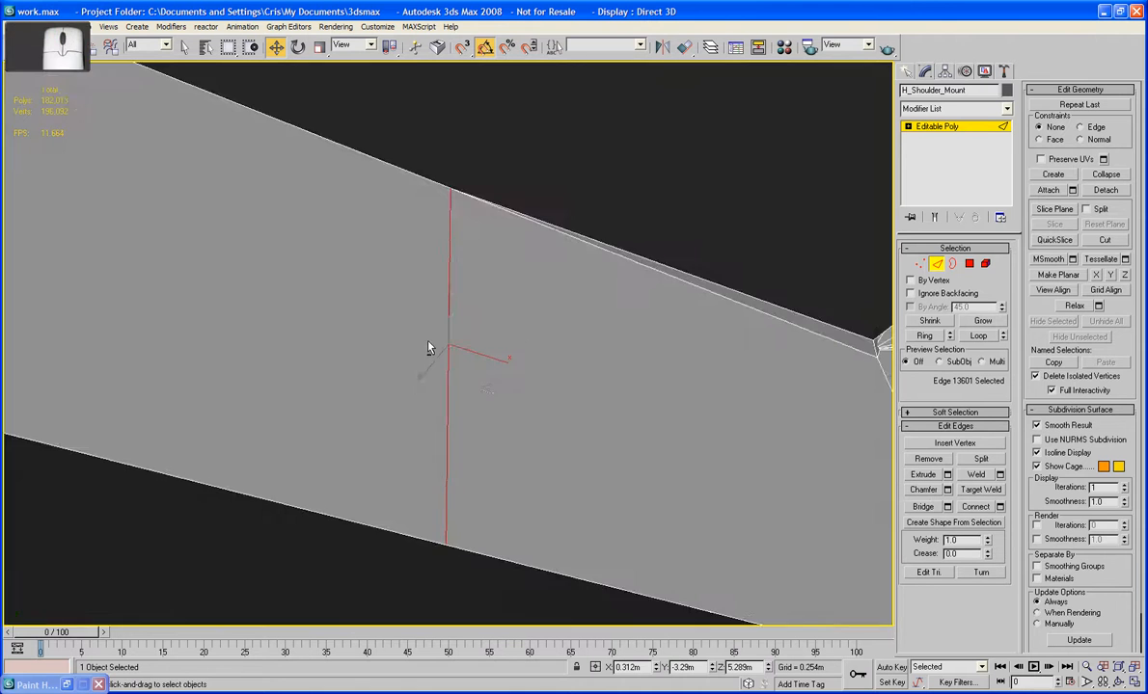
pyautogui.scroll(-5, 430, 346)
pyautogui.click(687, 546)
pyautogui.scroll(6, 620, 464)
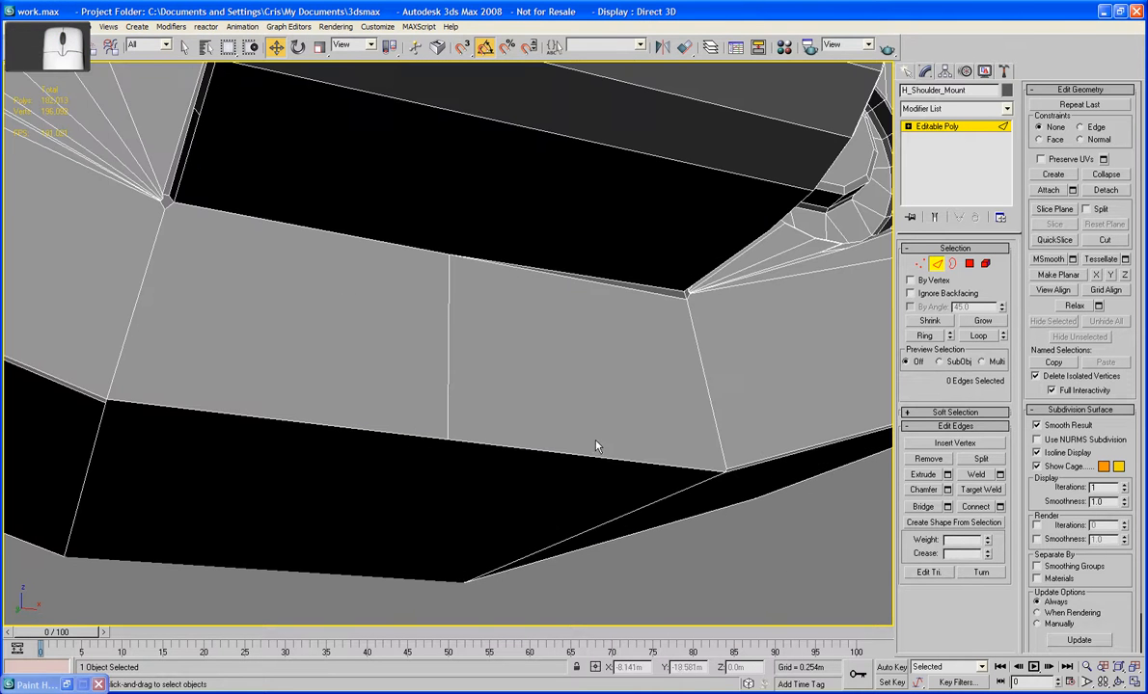
pyautogui.press('4')
pyautogui.click(594, 346)
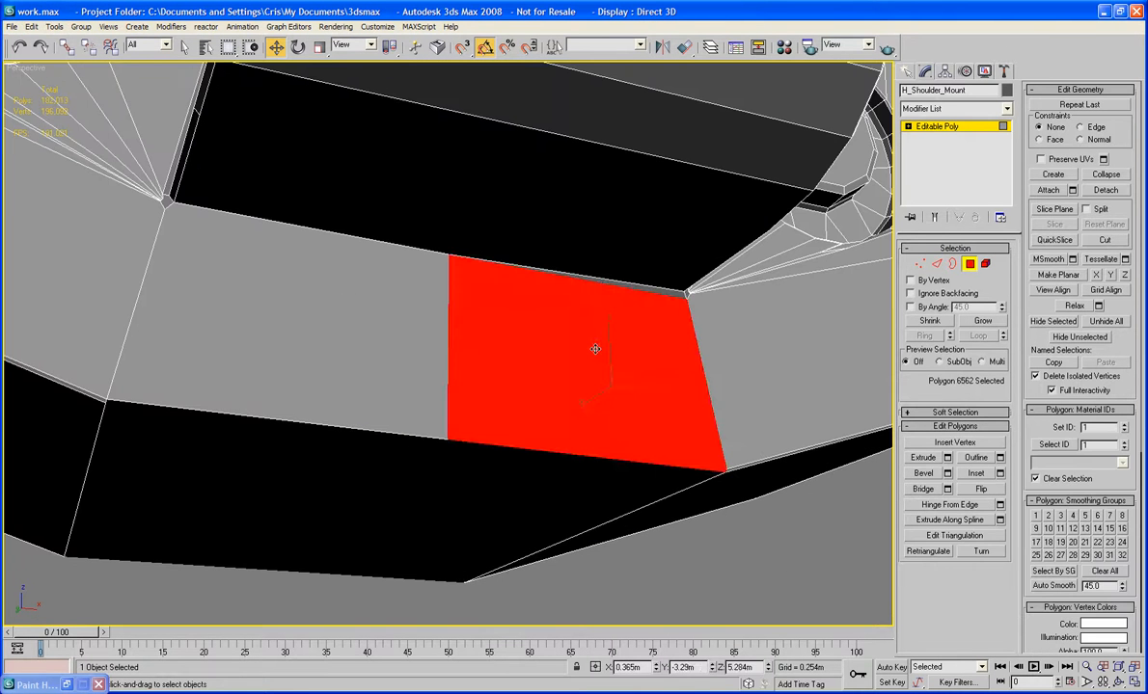
pyautogui.press('Delete')
pyautogui.click(425, 351)
pyautogui.press('Delete')
pyautogui.scroll(-3, 431, 356)
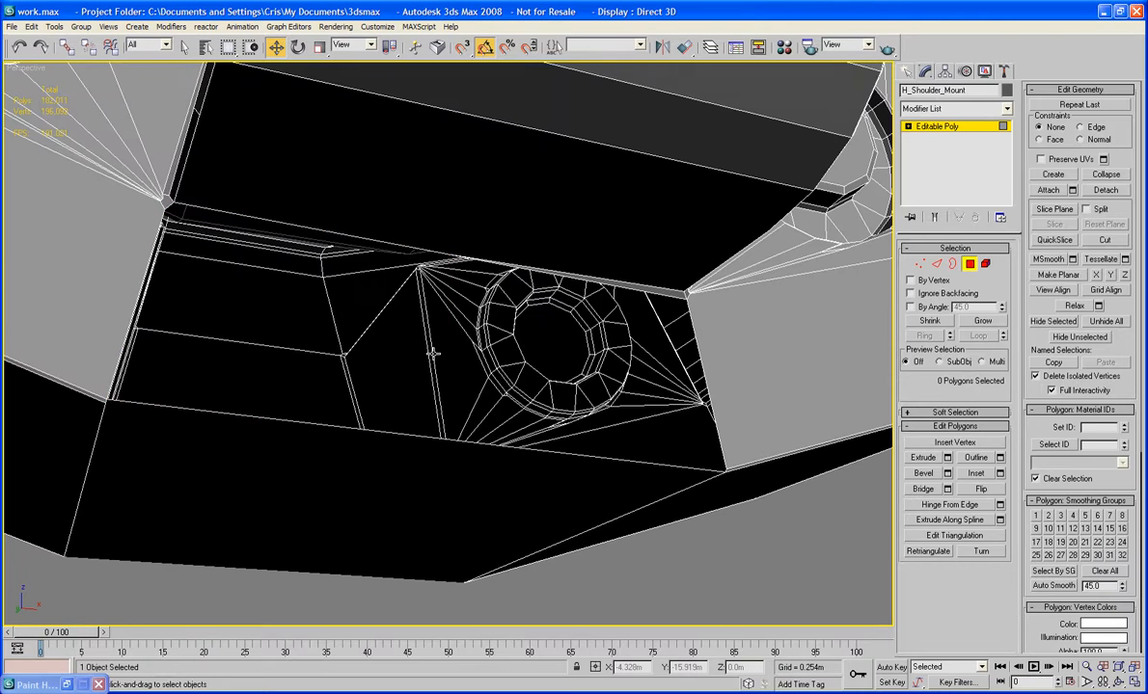
pyautogui.keyDown('alt'); pyautogui.moveTo(430, 359); pyautogui.dragTo(386, 313, button='middle'); pyautogui.keyUp('alt')
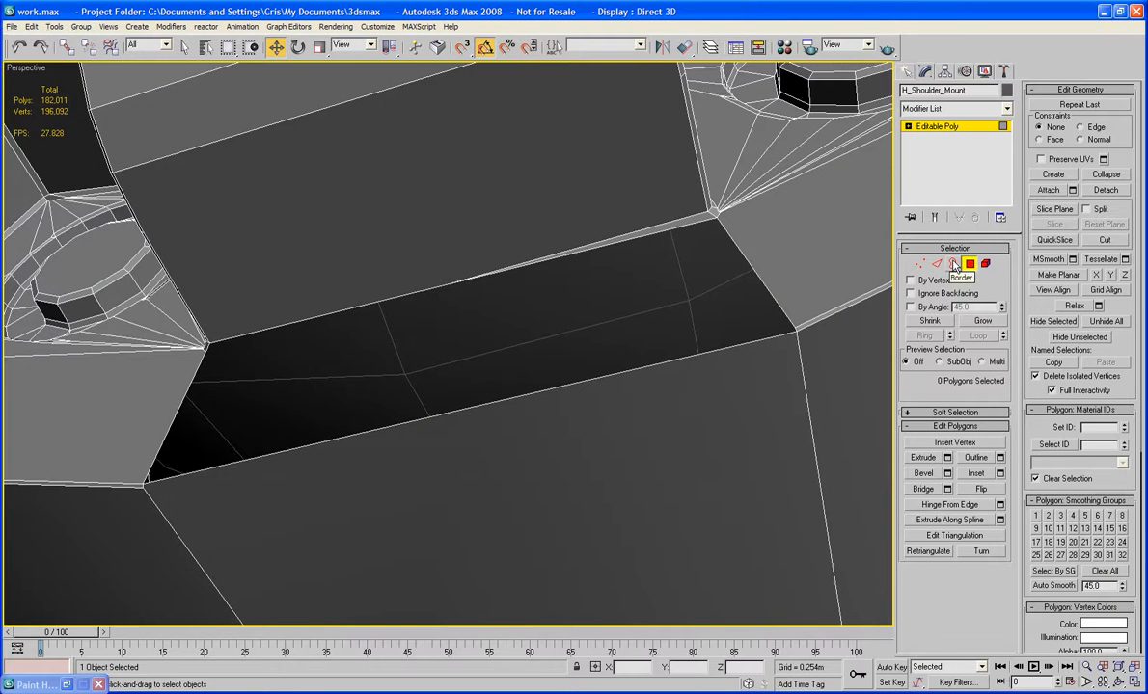
# Remove the leftover seam vertices from both long edges of the open gap in the ring's bottom rim.
pyautogui.press('3')
pyautogui.keyDown('alt'); pyautogui.moveTo(660, 242); pyautogui.dragTo(663, 262, button='middle'); pyautogui.keyUp('alt')
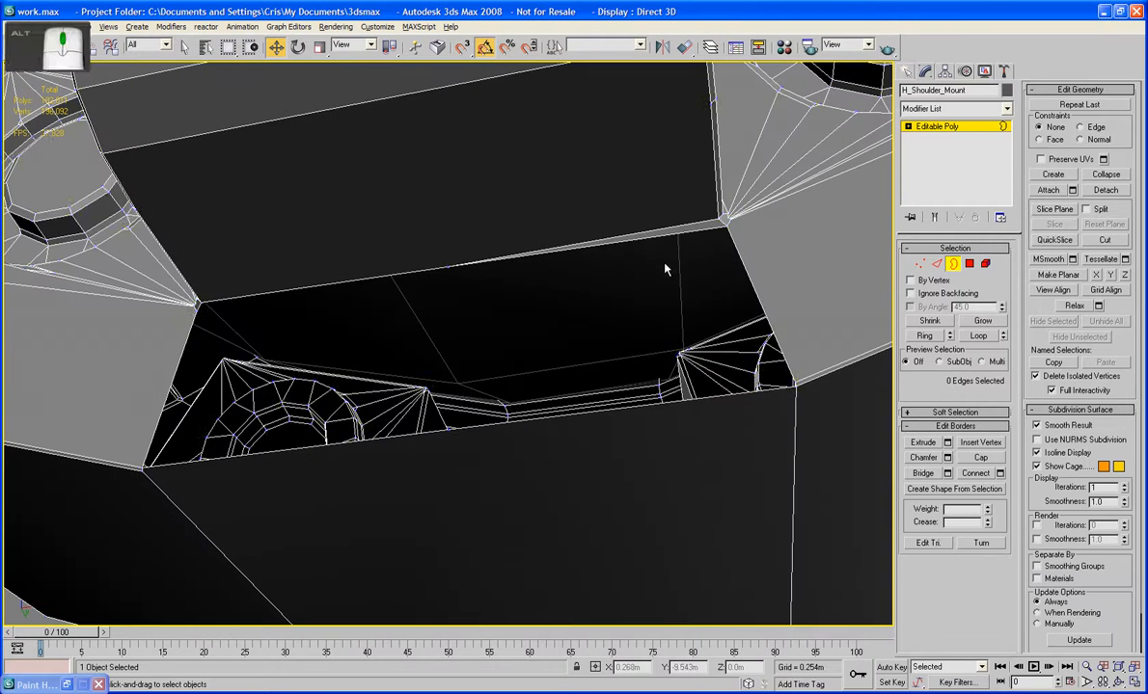
pyautogui.click(920, 263)
pyautogui.keyDown('alt'); pyautogui.moveTo(524, 435); pyautogui.dragTo(520, 460, button='middle'); pyautogui.keyUp('alt')
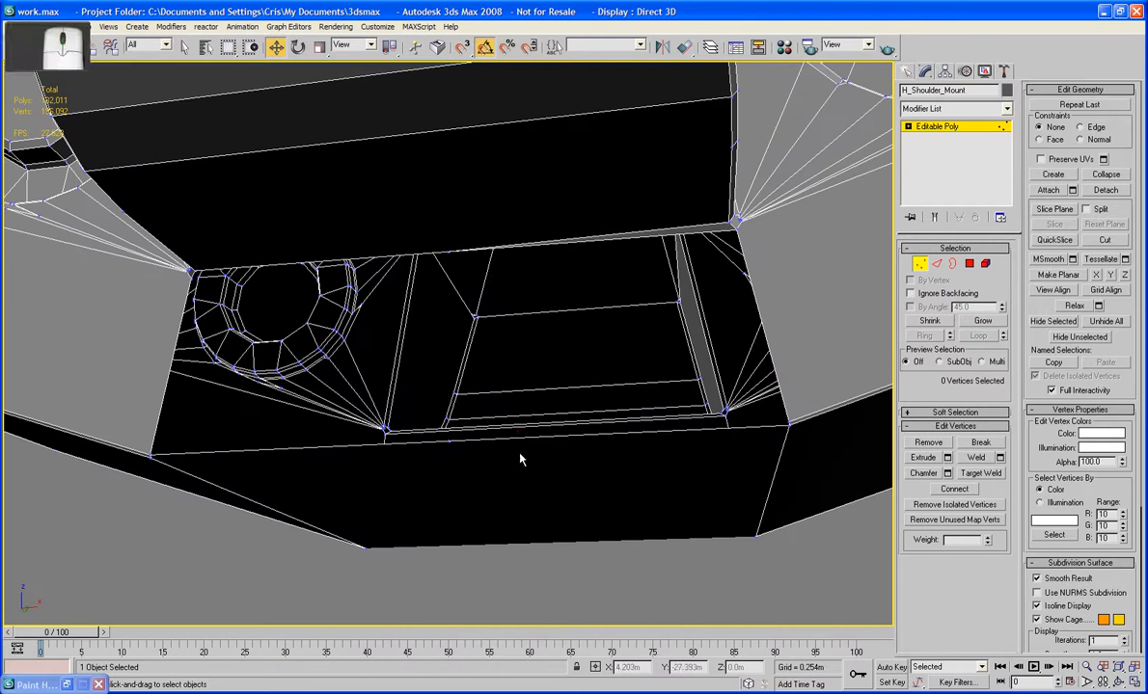
pyautogui.click(450, 442)
pyautogui.press('BackSpace')
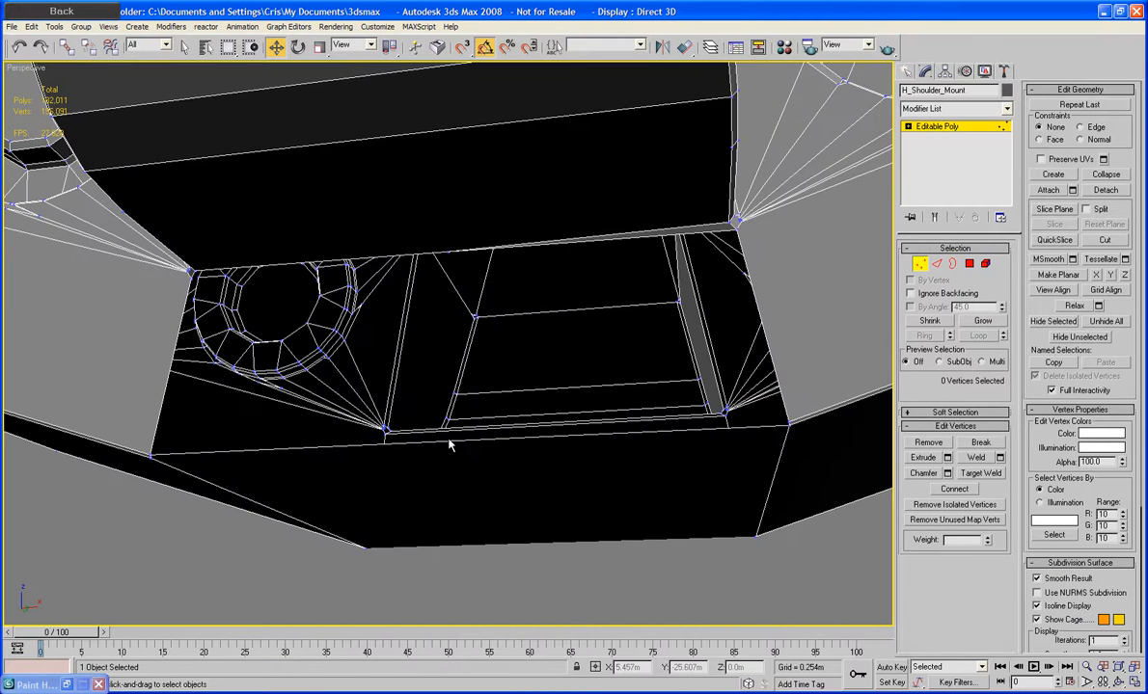
pyautogui.click(445, 255)
pyautogui.press('BackSpace')
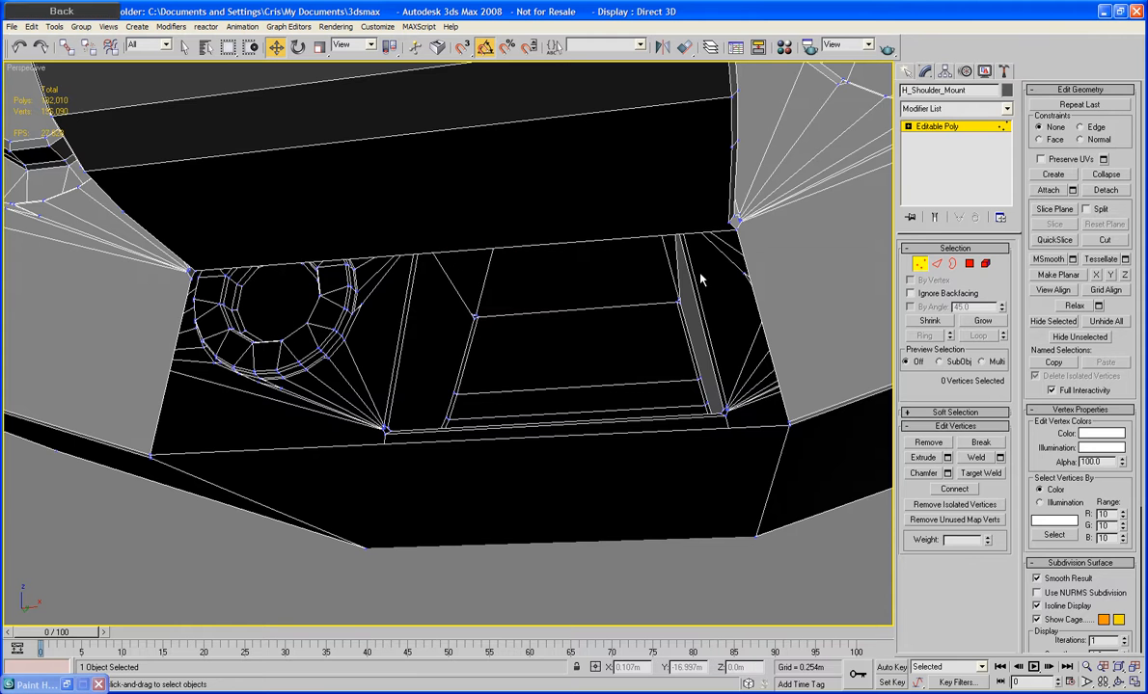
# Cap the open border in the ring's bottom rim with a single polygon.
pyautogui.click(953, 264)
pyautogui.click(756, 309)
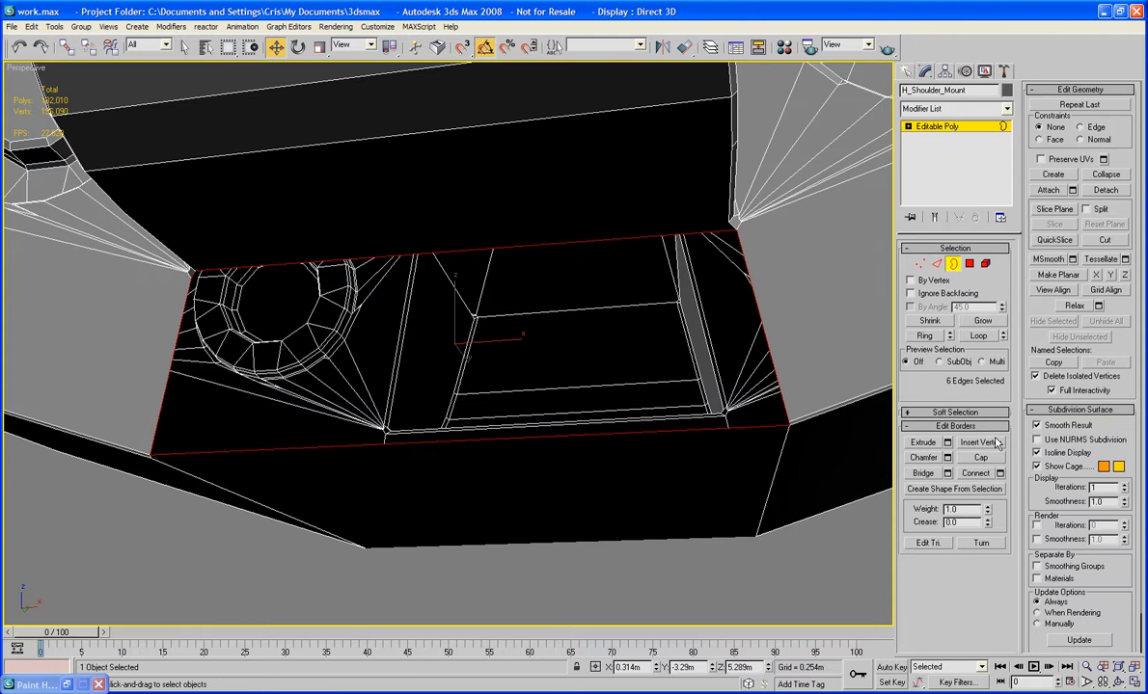
pyautogui.click(976, 458)
pyautogui.click(952, 264)
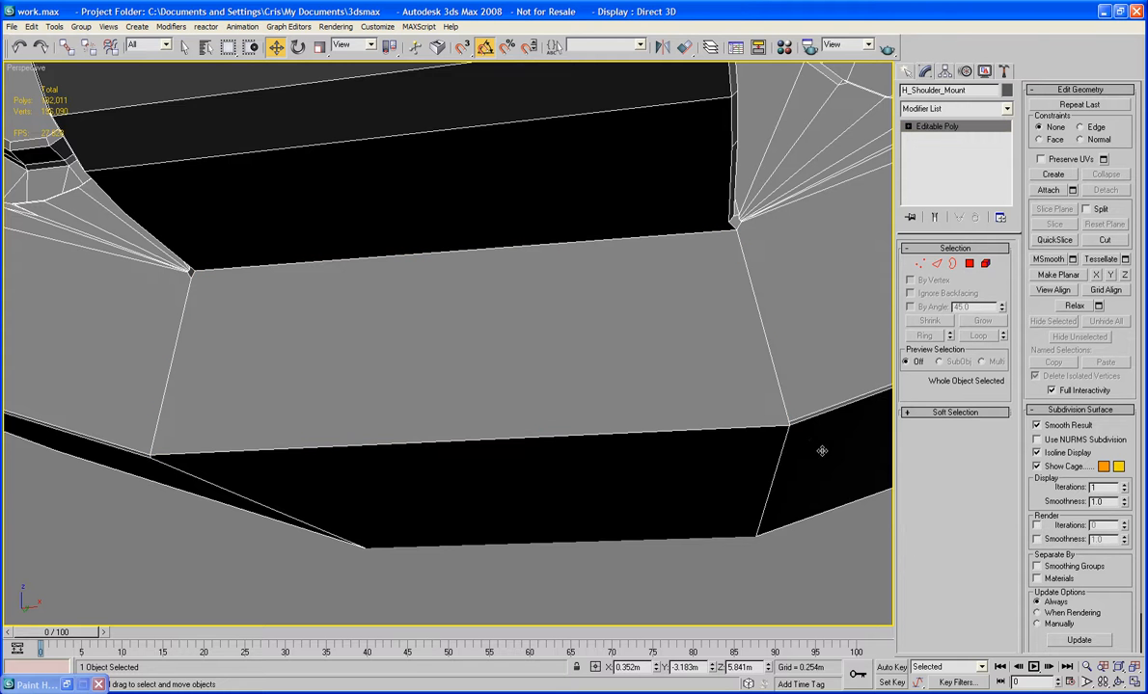
# Try to cut an edge between the inner corner vertices beside the capped polygon on the bottom rim.
pyautogui.keyDown('alt'); pyautogui.moveTo(685, 379); pyautogui.dragTo(622, 356, button='middle'); pyautogui.keyUp('alt')
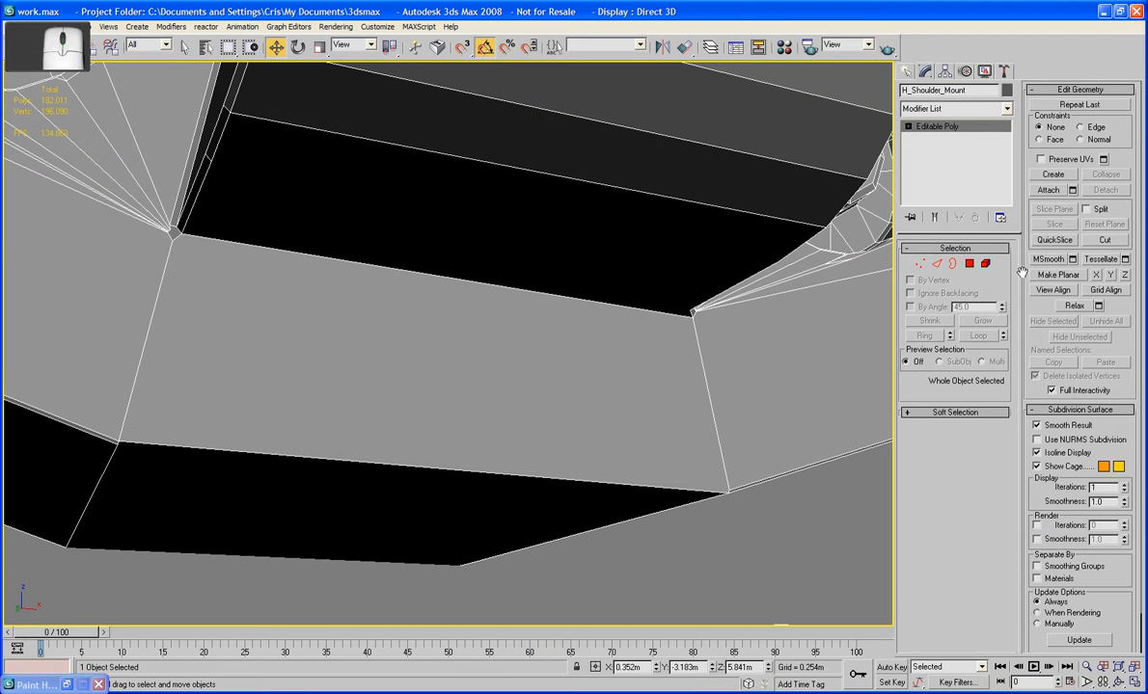
pyautogui.click(1110, 240)
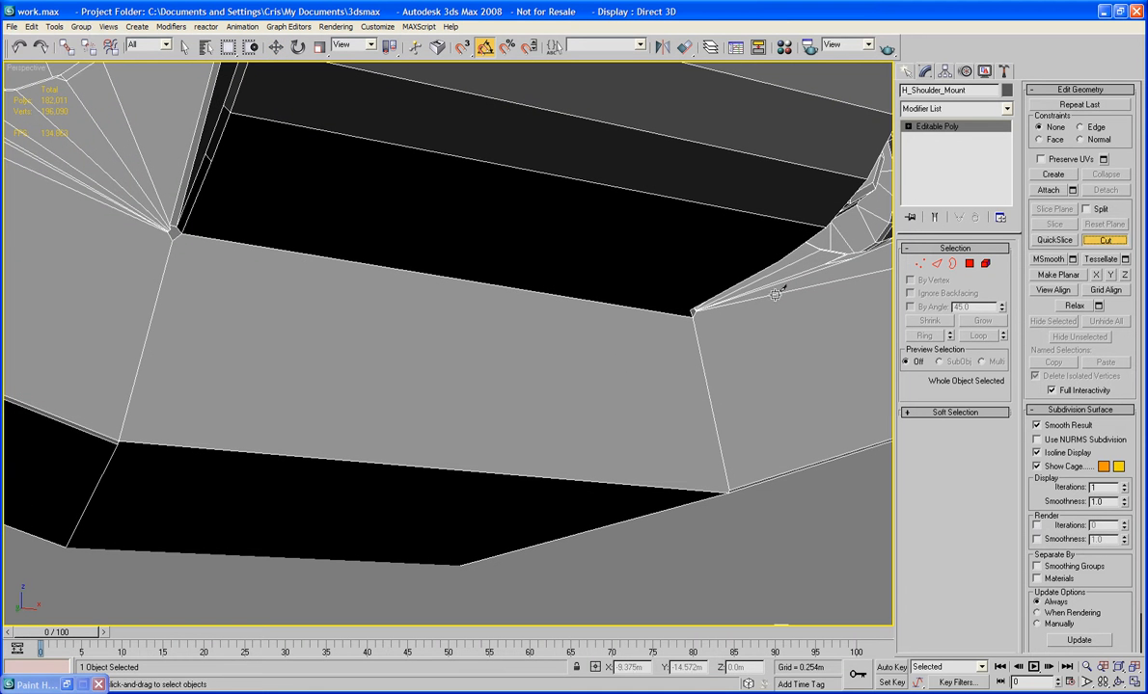
pyautogui.click(689, 311)
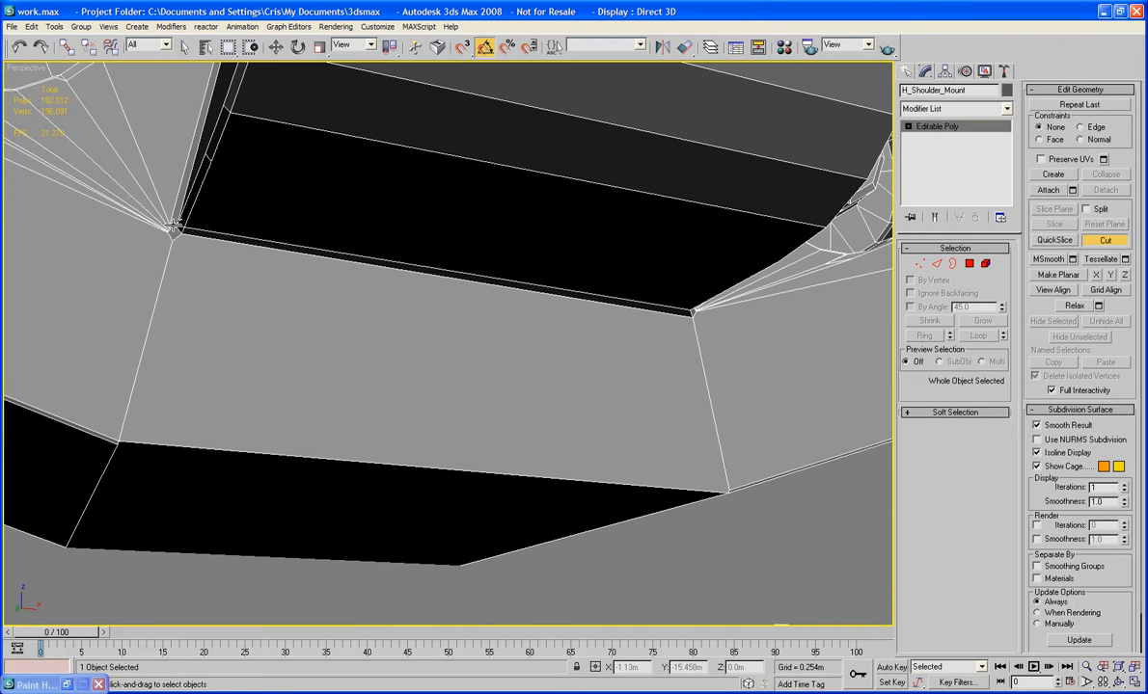
pyautogui.keyDown('alt'); pyautogui.moveTo(337, 251); pyautogui.dragTo(441, 261, button='middle'); pyautogui.keyUp('alt')
pyautogui.hotkey('ctrl', 'z')
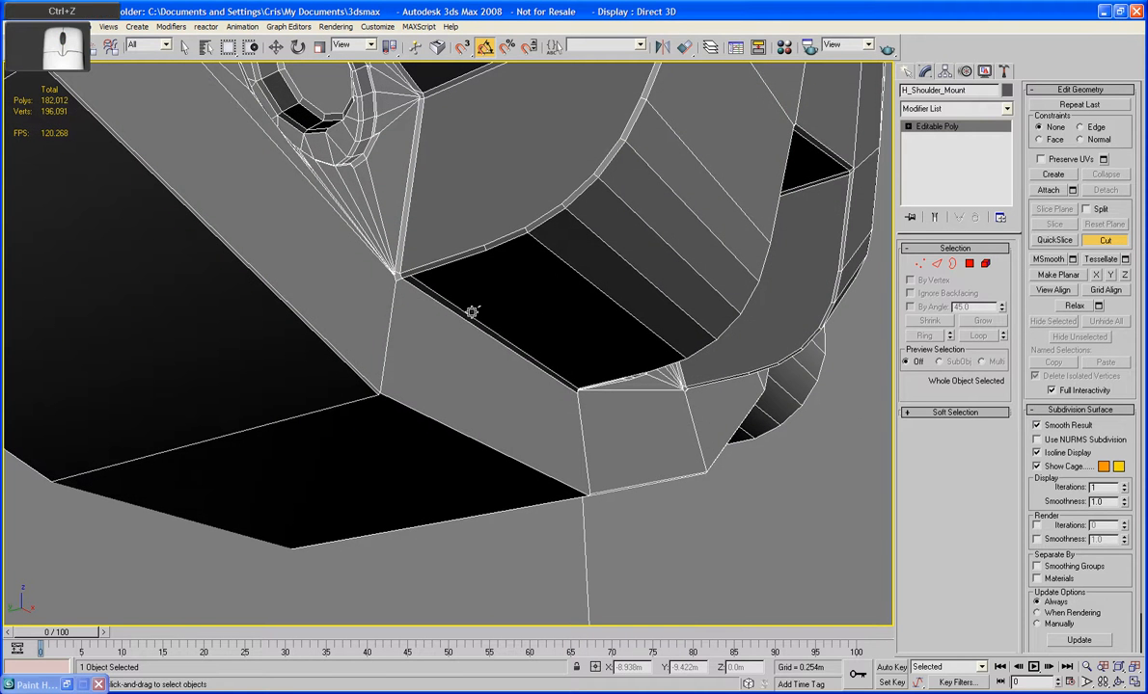
# Cut new edges across the bottom rim between the inner corner vertices at both ends of the capped polygon.
pyautogui.keyDown('alt'); pyautogui.moveTo(471, 310); pyautogui.dragTo(750, 337, button='middle'); pyautogui.keyUp('alt')
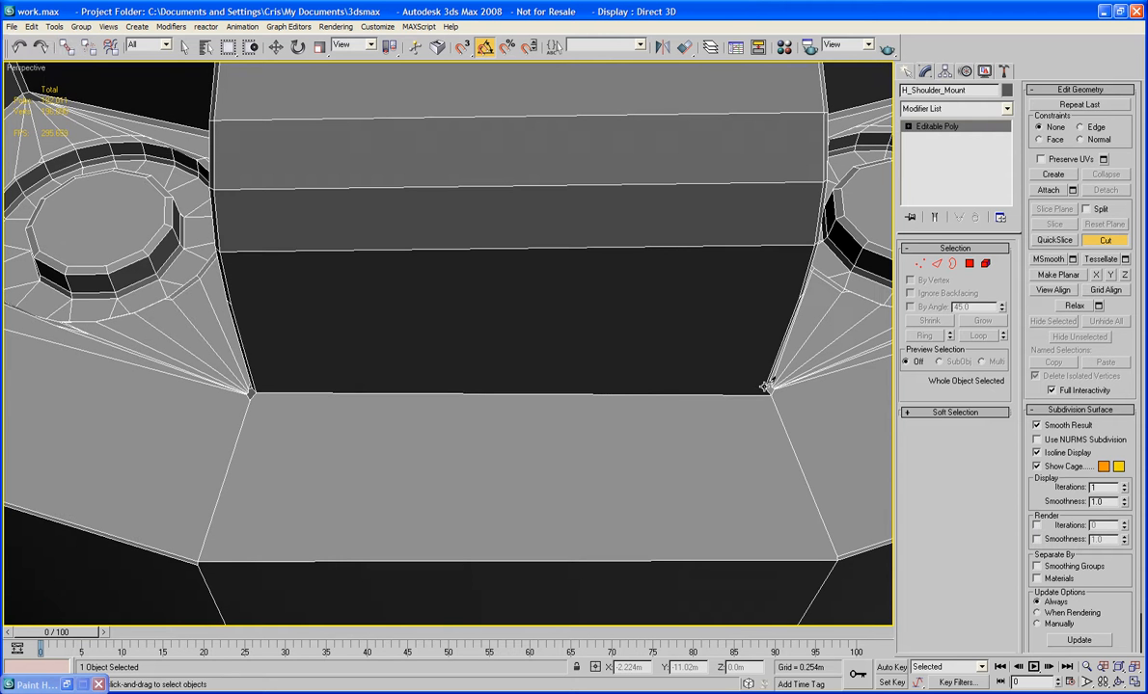
pyautogui.click(765, 387)
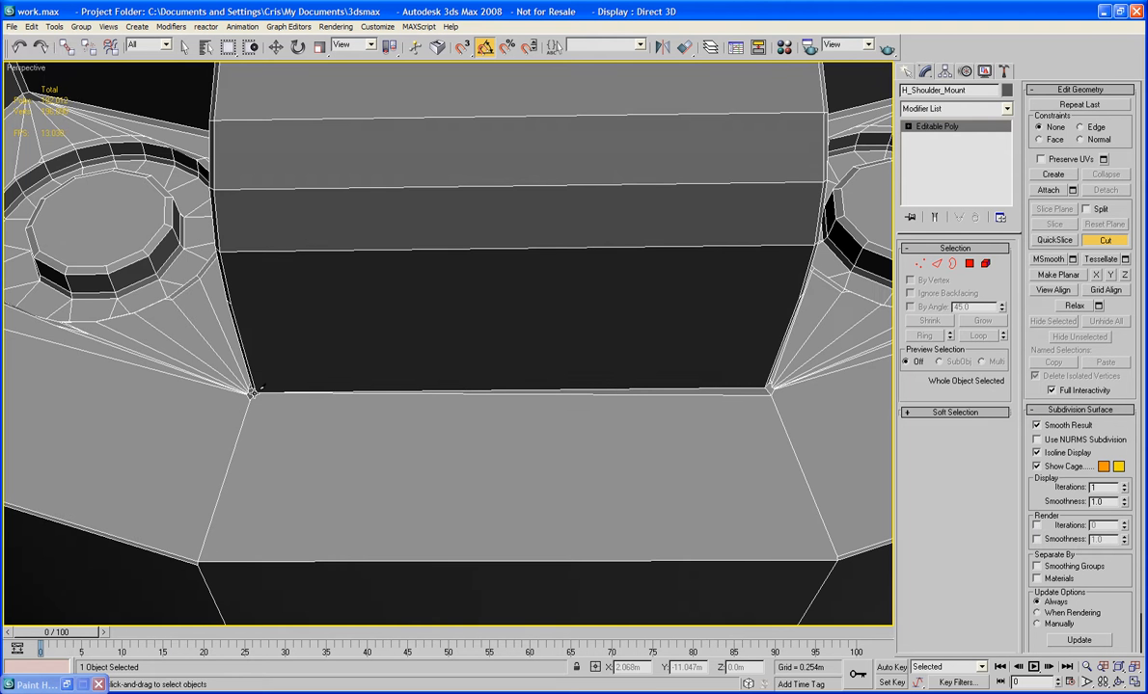
pyautogui.click(771, 395)
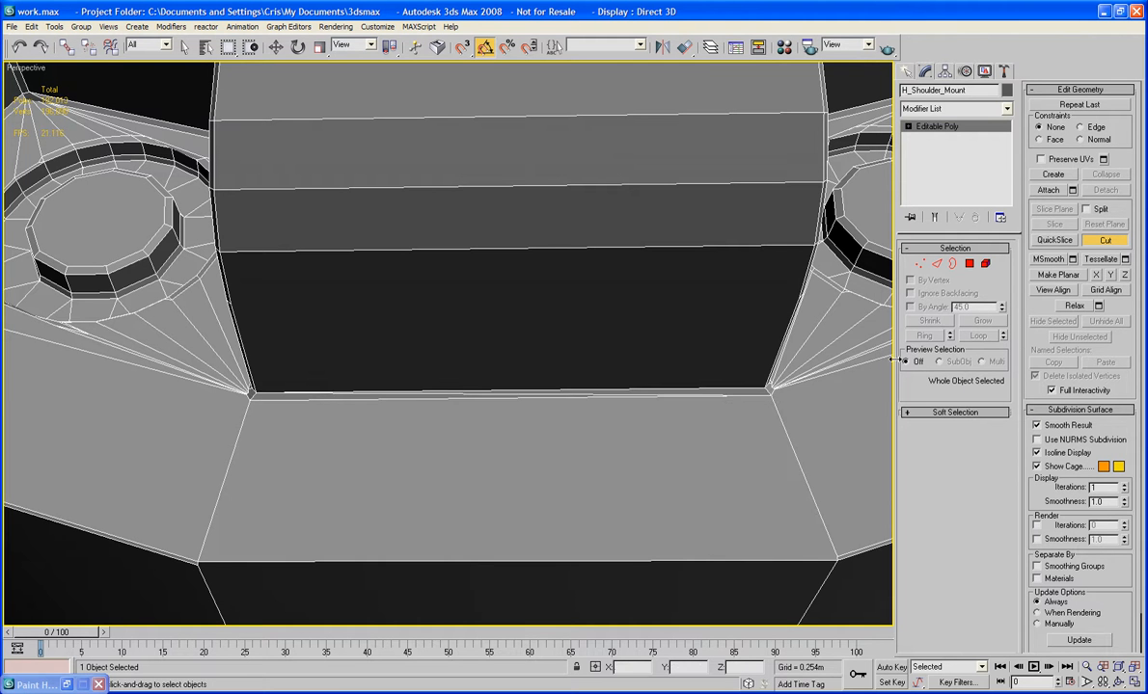
# Remove the redundant diagonal edge between the new cuts on the bottom rim and leave edge editing.
pyautogui.click(937, 264)
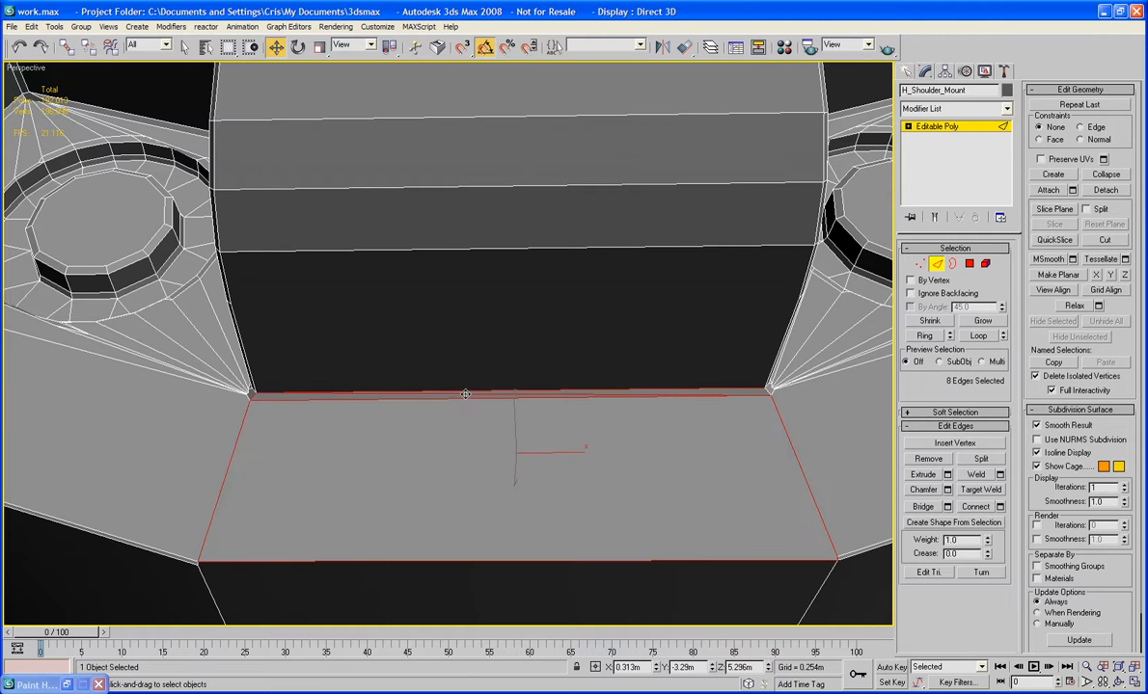
pyautogui.click(465, 394)
pyautogui.click(467, 396)
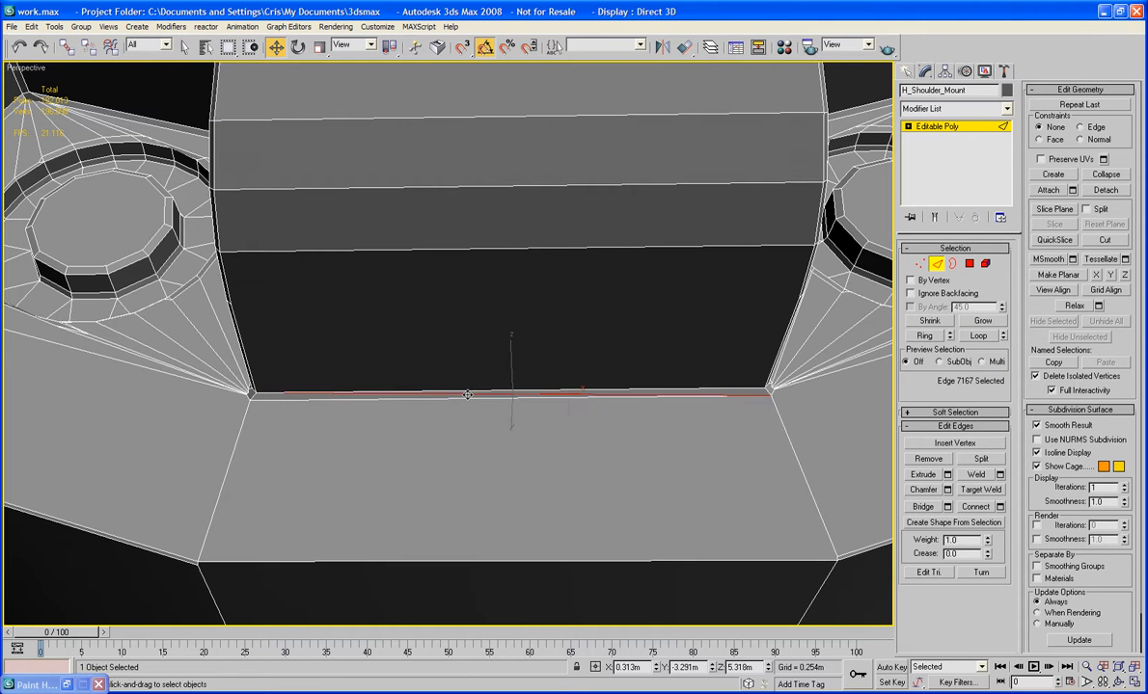
pyautogui.press('BackSpace')
pyautogui.scroll(-4, 468, 398)
pyautogui.moveTo(467, 398)
pyautogui.keyDown('alt'); pyautogui.mouseDown(button='middle')
pyautogui.moveTo(557, 451)
pyautogui.moveTo(530, 414)
pyautogui.moveTo(622, 366)
pyautogui.moveTo(614, 495)
pyautogui.moveTo(575, 386)
pyautogui.moveTo(562, 423)
pyautogui.mouseUp(button='middle'); pyautogui.keyUp('alt')
pyautogui.press('F4')
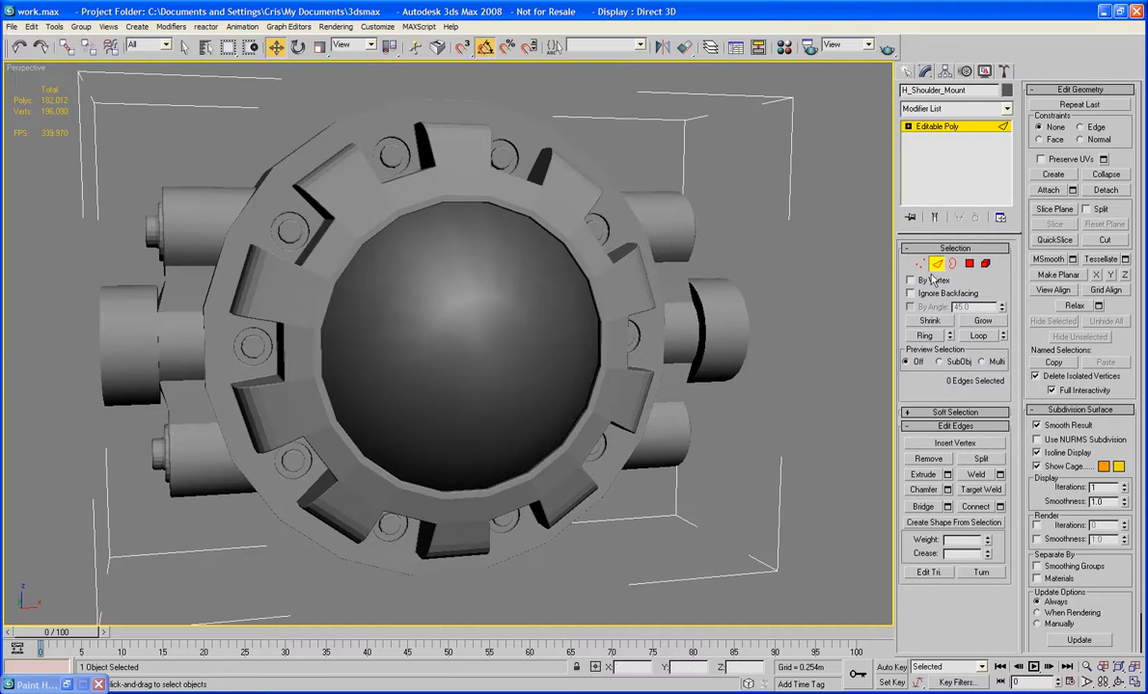
pyautogui.press('2')
pyautogui.press('F4')
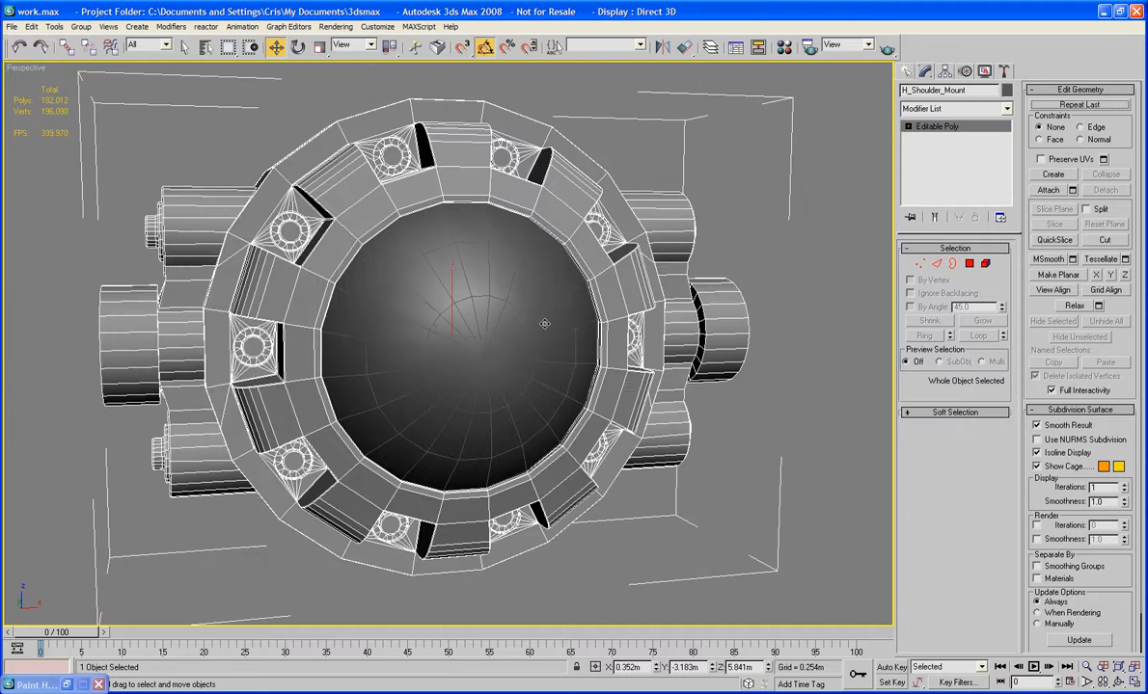
# Convert the H_Upper_Arm sphere inside the ring to an Editable Poly.
pyautogui.click(544, 324)
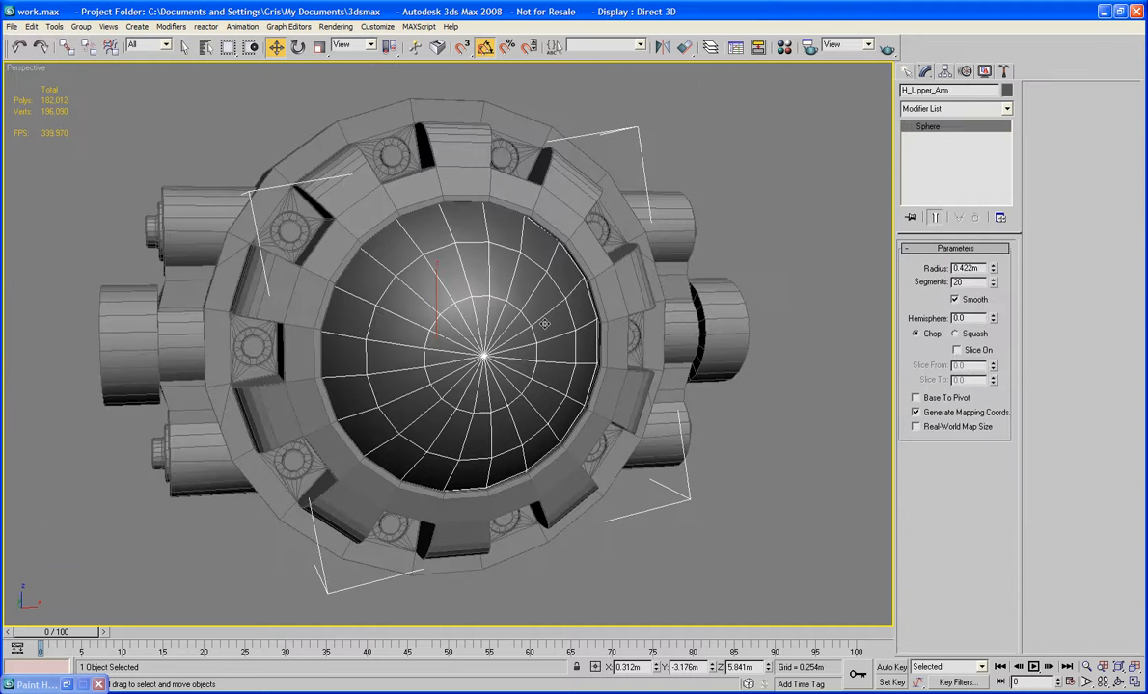
pyautogui.keyDown('alt'); pyautogui.moveTo(565, 302); pyautogui.dragTo(480, 330, button='middle'); pyautogui.keyUp('alt')
pyautogui.rightClick(442, 365)
pyautogui.moveTo(474, 487)
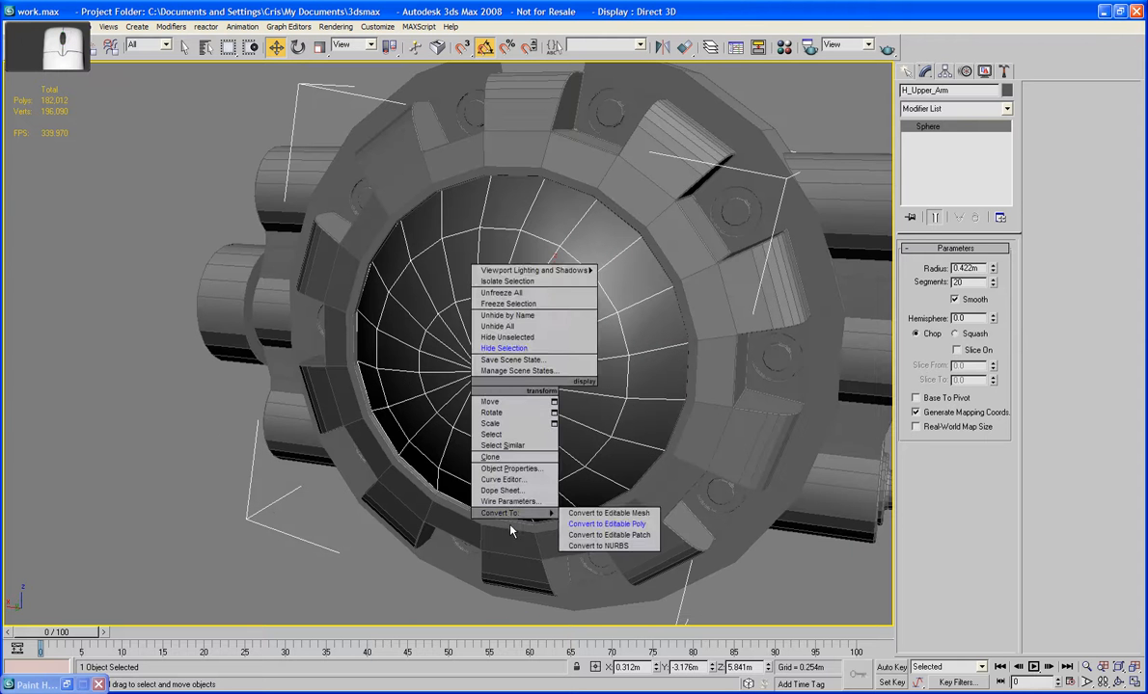
pyautogui.click(567, 493)
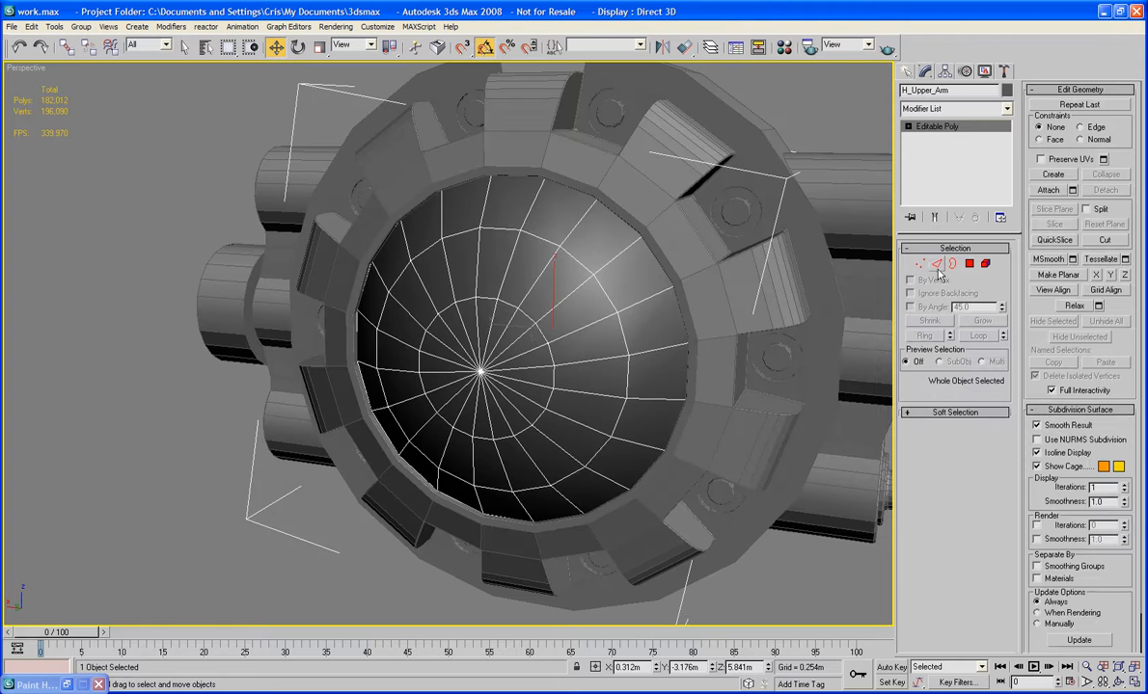
# Delete the two rings of polygons around the sphere's pole on the rear side of the ring.
pyautogui.press('2')
pyautogui.click(552, 354)
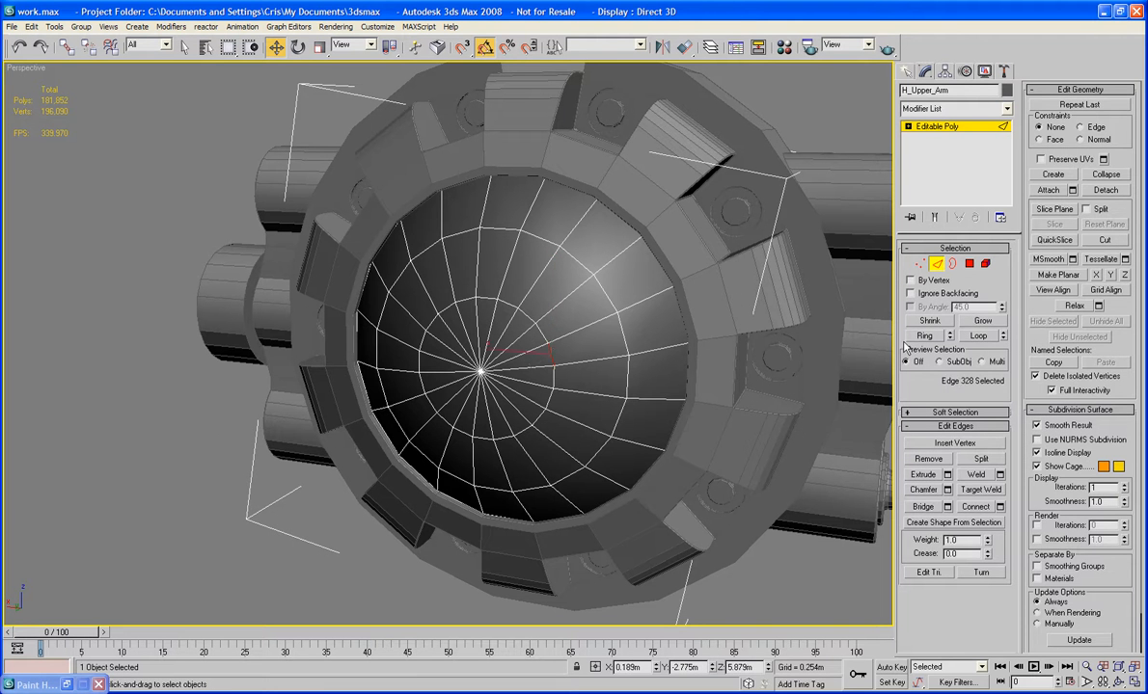
pyautogui.click(990, 337)
pyautogui.keyDown('ctrl'); pyautogui.click(968, 268); pyautogui.keyUp('ctrl')
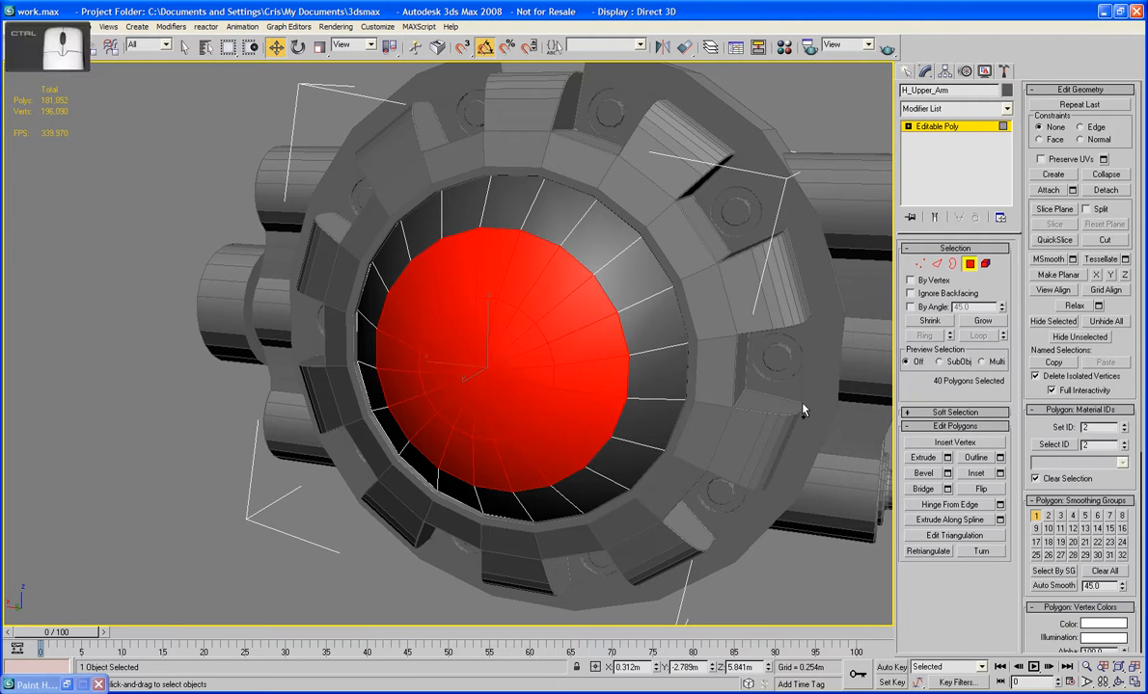
pyautogui.press('Delete')
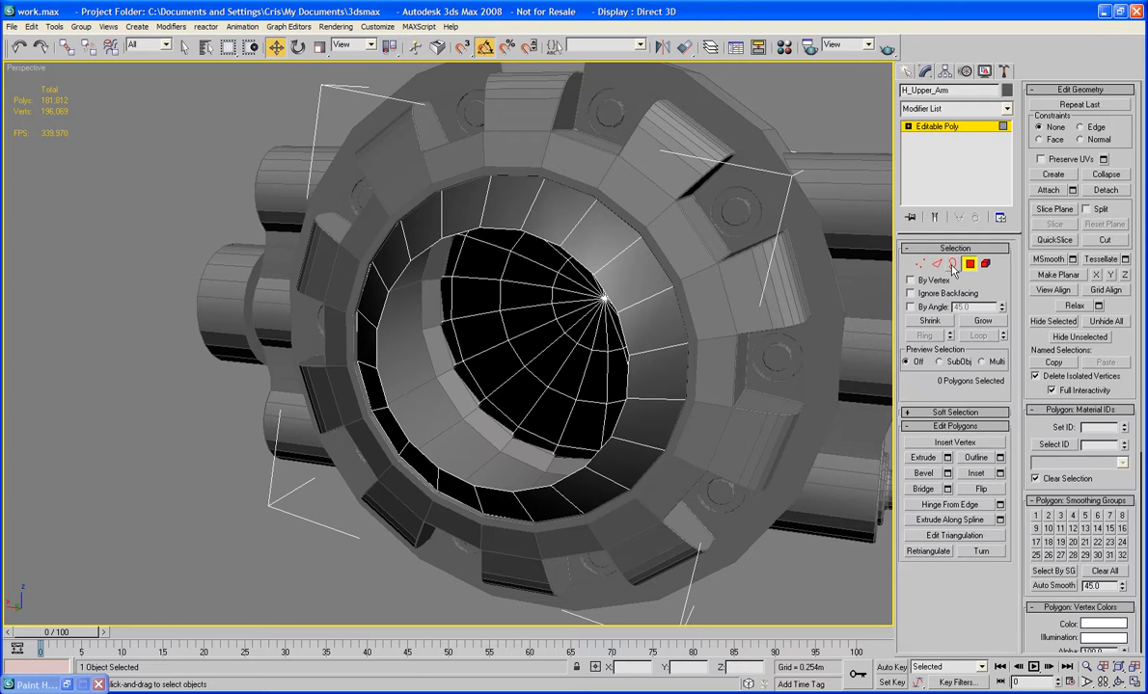
# Cap the open border on the H_Upper_Arm sphere with a flat polygon and deselect the object.
pyautogui.press('3')
pyautogui.click(610, 303)
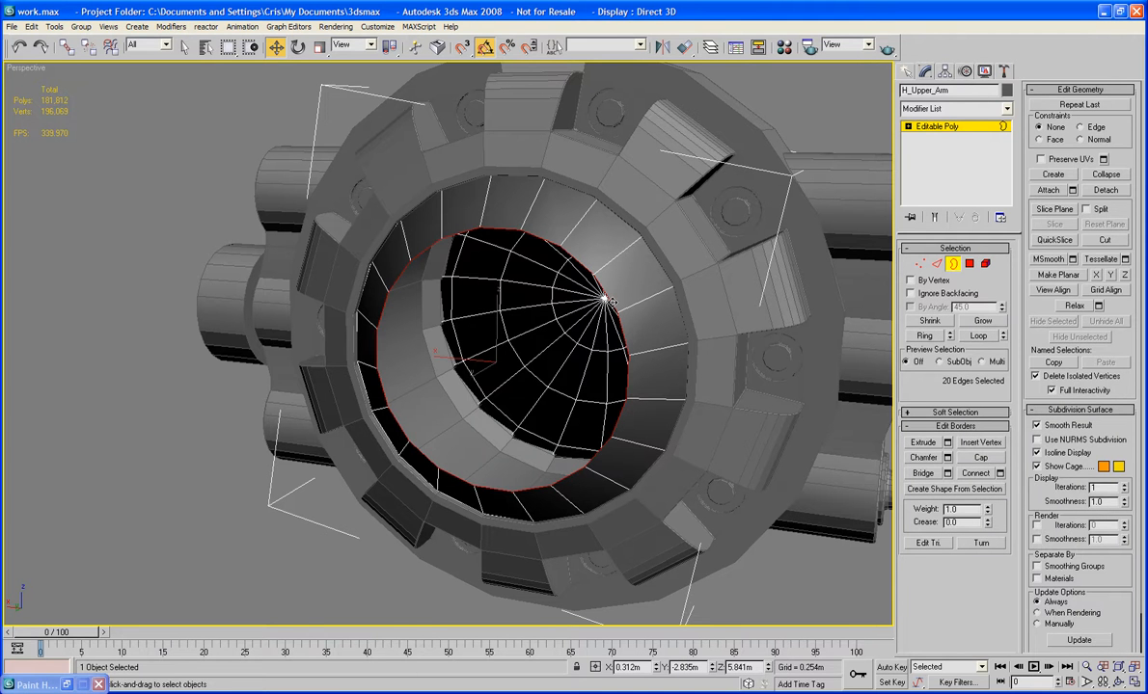
pyautogui.click(981, 458)
pyautogui.click(951, 266)
pyautogui.click(845, 89)
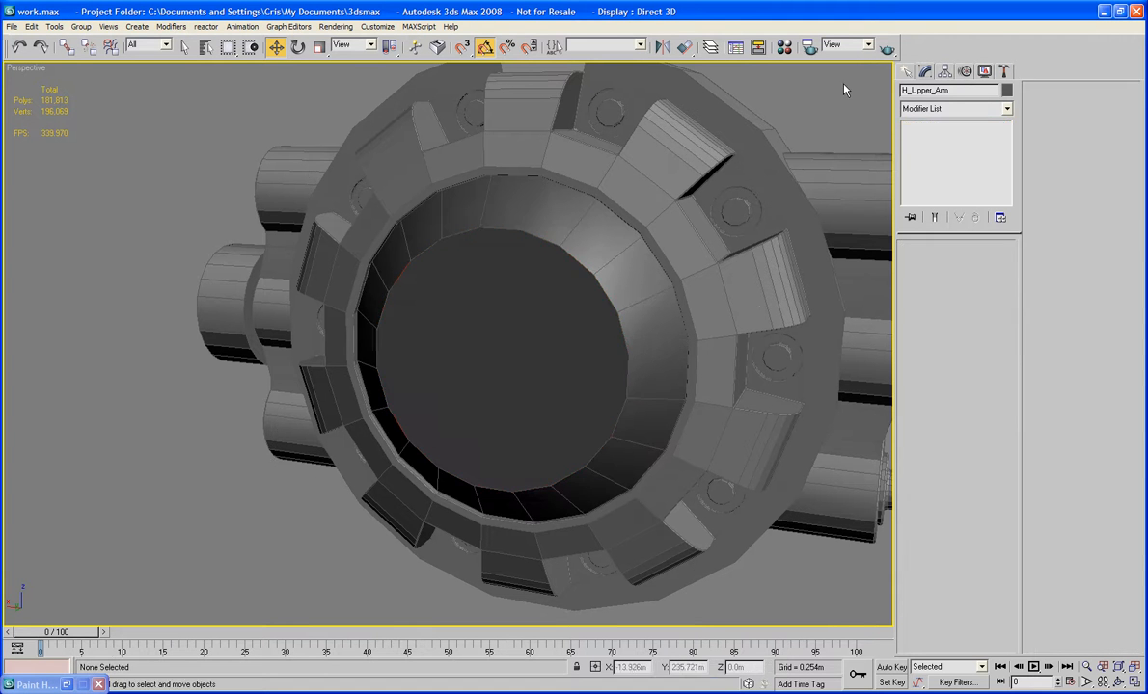
# Select H_Shoulder_Mount and unhide all objects in the scene without unhiding the layers.
pyautogui.keyDown('alt'); pyautogui.moveTo(862, 200); pyautogui.dragTo(751, 222, button='middle'); pyautogui.keyUp('alt')
pyautogui.scroll(-4, 767, 209)
pyautogui.scroll(2, 826, 205)
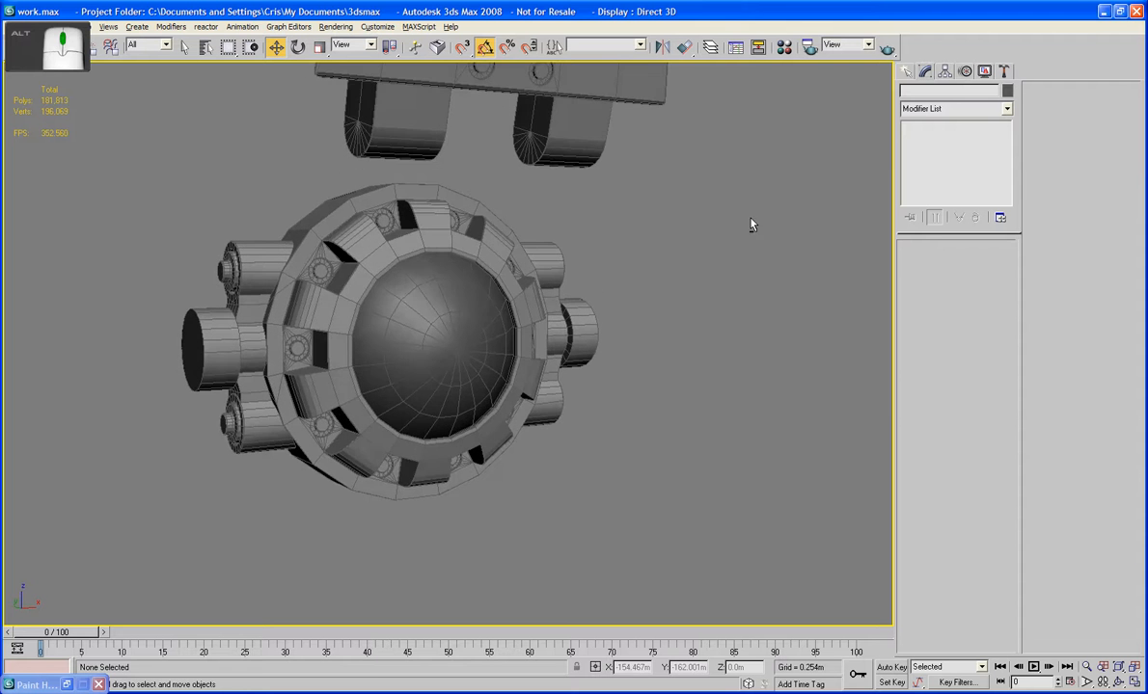
pyautogui.click(504, 300)
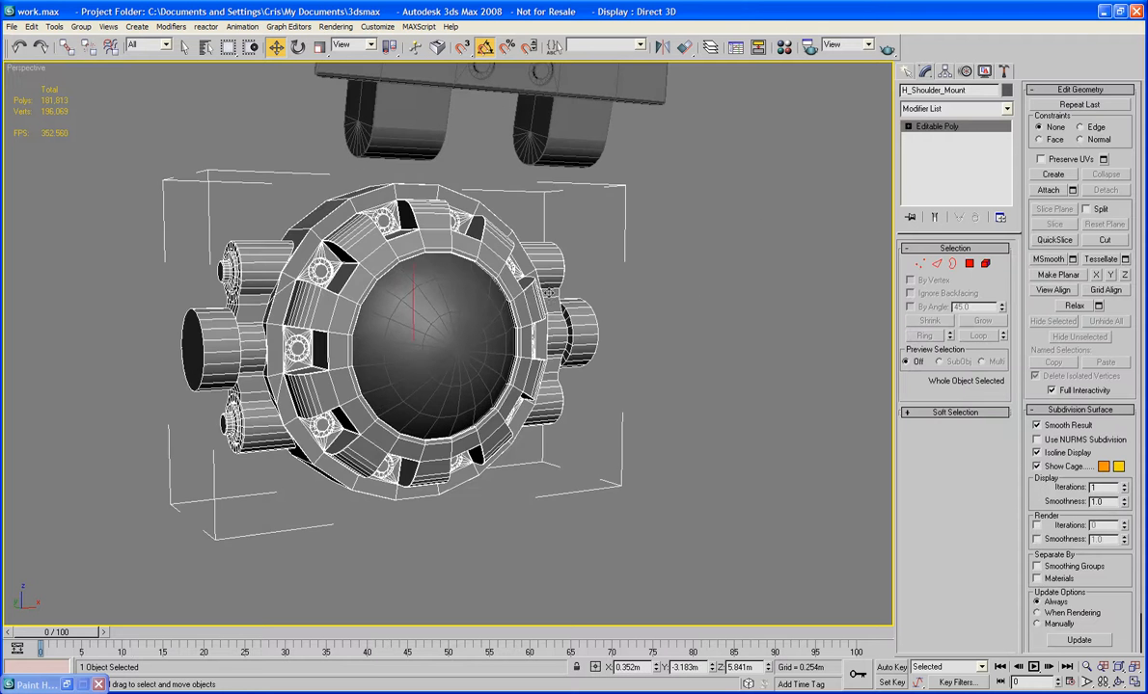
pyautogui.scroll(-3, 553, 297)
pyautogui.keyDown('alt'); pyautogui.moveTo(553, 297); pyautogui.dragTo(543, 297, button='middle'); pyautogui.keyUp('alt')
pyautogui.rightClick(664, 243)
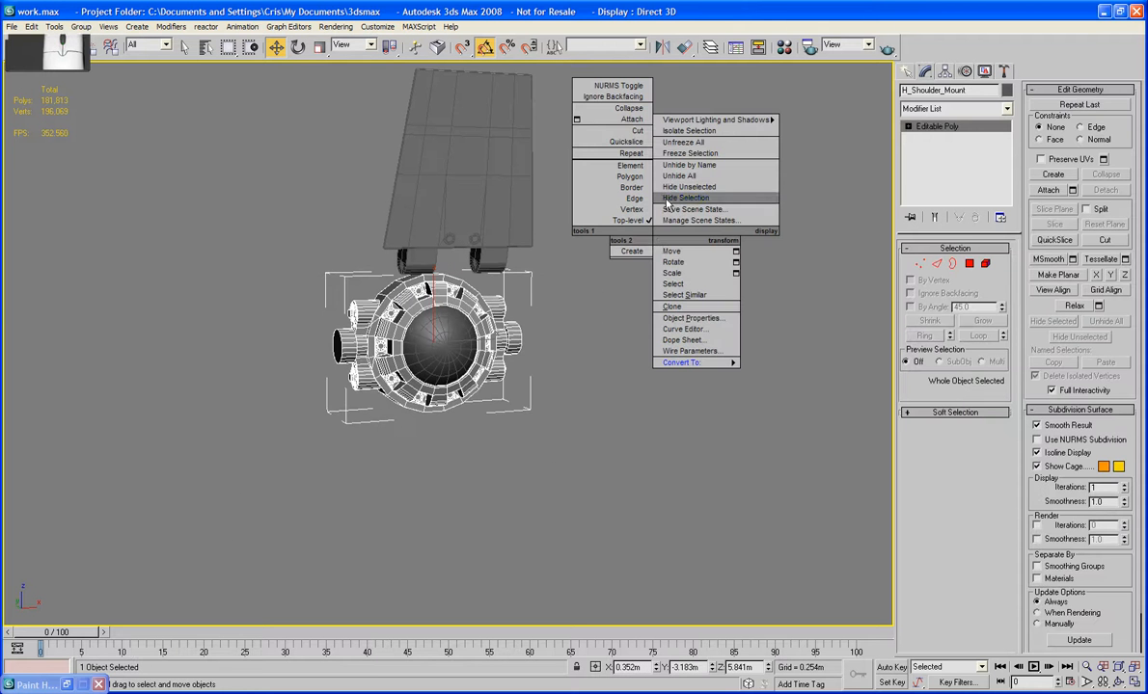
pyautogui.click(677, 174)
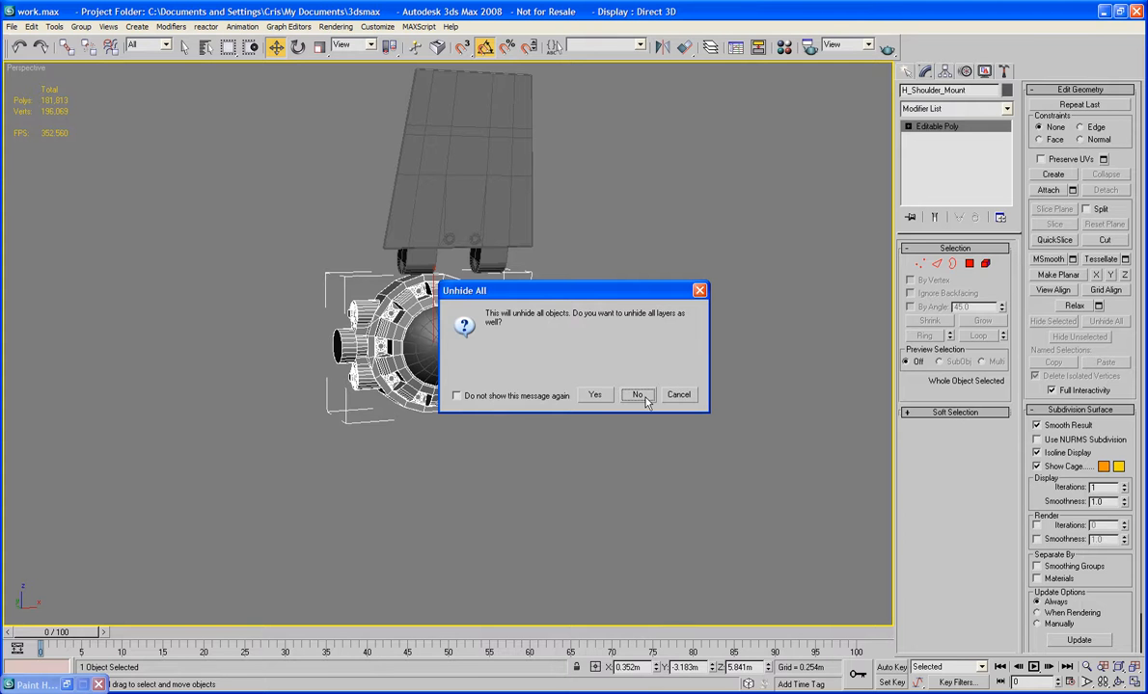
pyautogui.click(638, 396)
# Lengthen the large middle side cylinder by moving its end polygon along X to about 1.187 m, against the body.
pyautogui.keyDown('alt'); pyautogui.moveTo(653, 487); pyautogui.dragTo(632, 508, button='middle'); pyautogui.keyUp('alt')
pyautogui.scroll(2, 621, 482)
pyautogui.scroll(4, 594, 465)
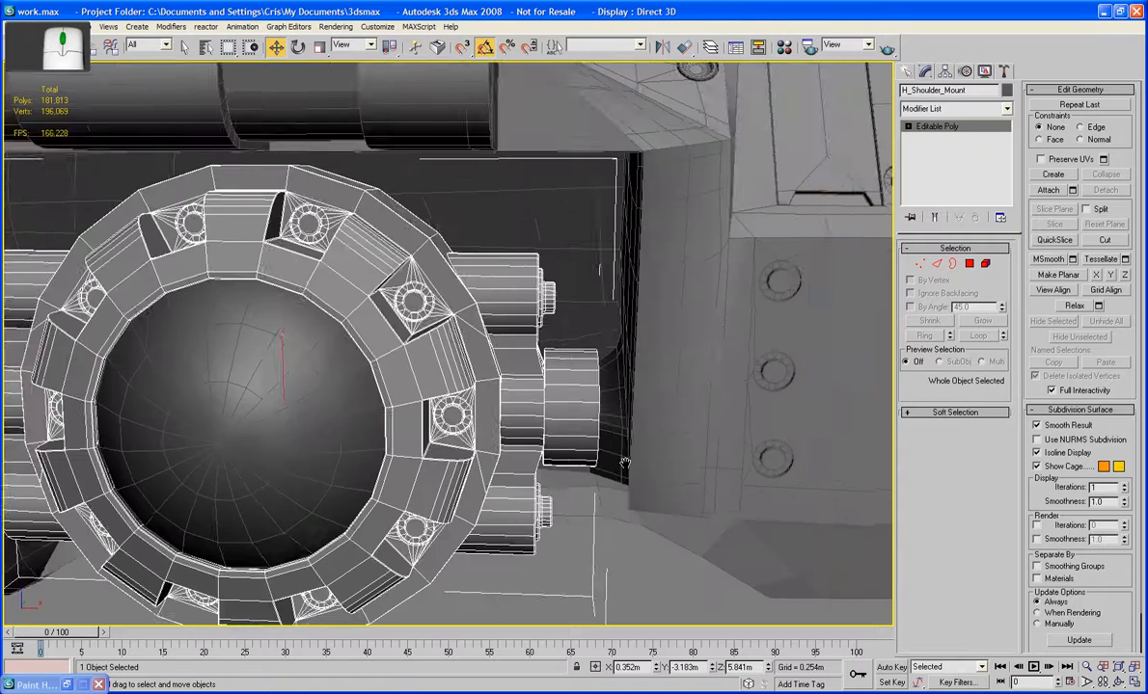
pyautogui.keyDown('alt'); pyautogui.moveTo(624, 464); pyautogui.dragTo(598, 471, button='middle'); pyautogui.keyUp('alt')
pyautogui.click(969, 264)
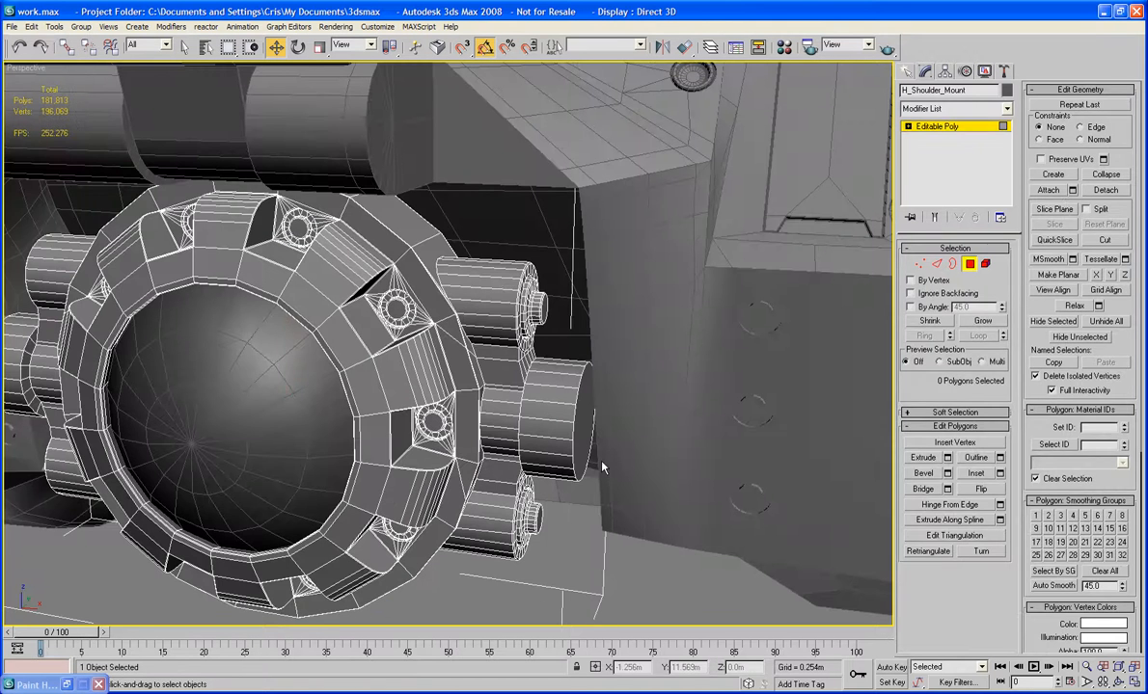
pyautogui.click(585, 435)
pyautogui.keyDown('alt'); pyautogui.moveTo(584, 436); pyautogui.dragTo(618, 436, button='middle'); pyautogui.keyUp('alt')
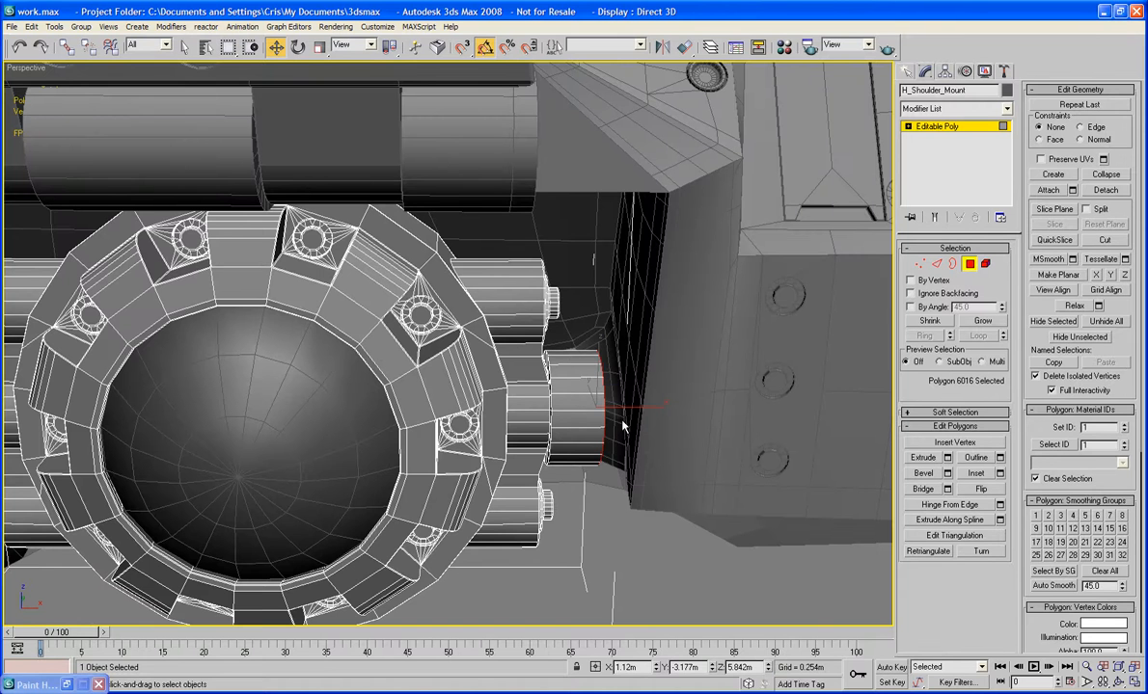
pyautogui.moveTo(637, 406); pyautogui.dragTo(666, 403)
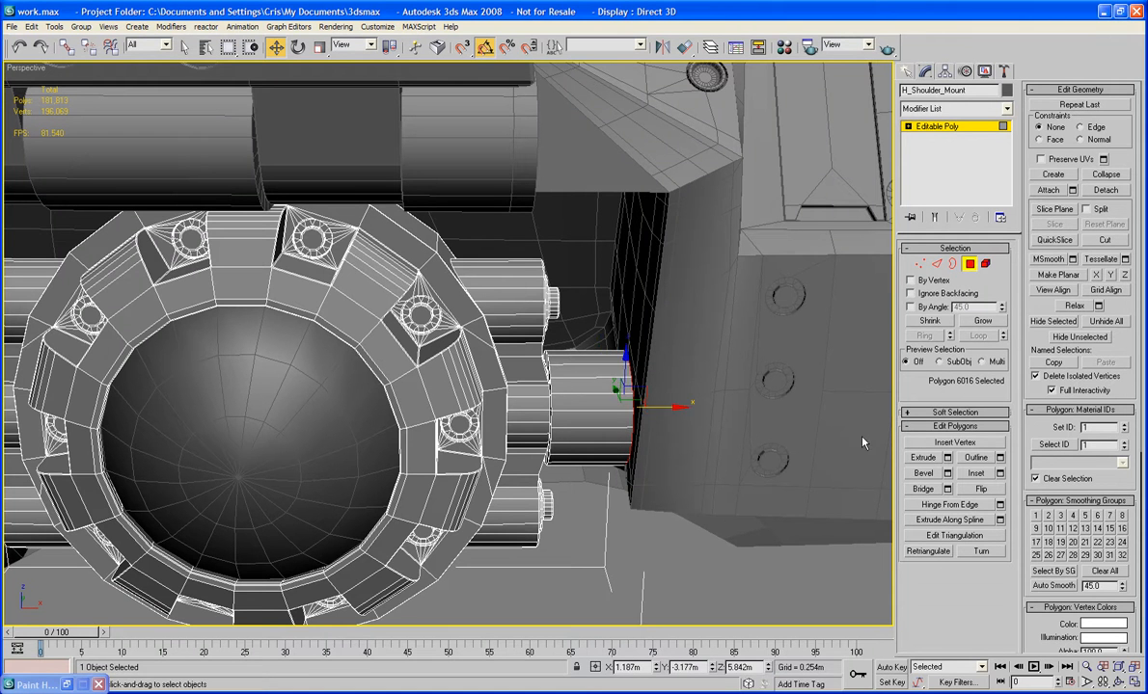
# Bevel the end polygon of the mount's large middle side cylinder with height 0.003 m and outline amount 0.004 m, and leave polygon editing.
pyautogui.click(948, 474)
pyautogui.moveTo(619, 308); pyautogui.dragTo(584, 565)
pyautogui.scroll(6, 585, 409)
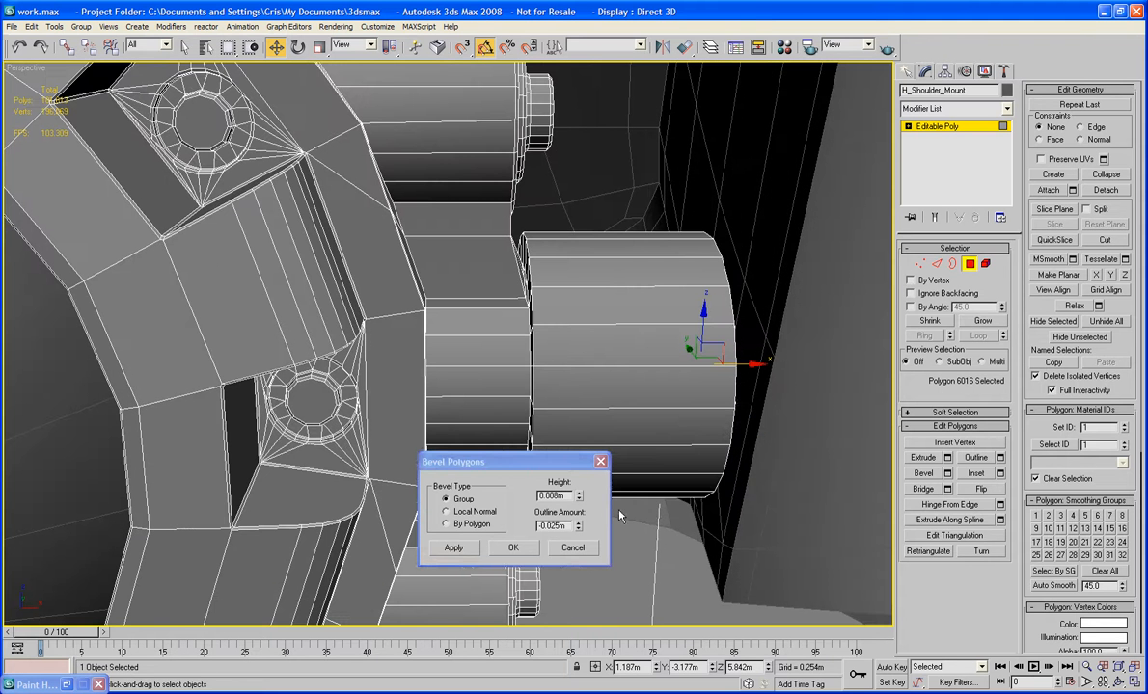
pyautogui.moveTo(578, 527); pyautogui.dragTo(573, 444)
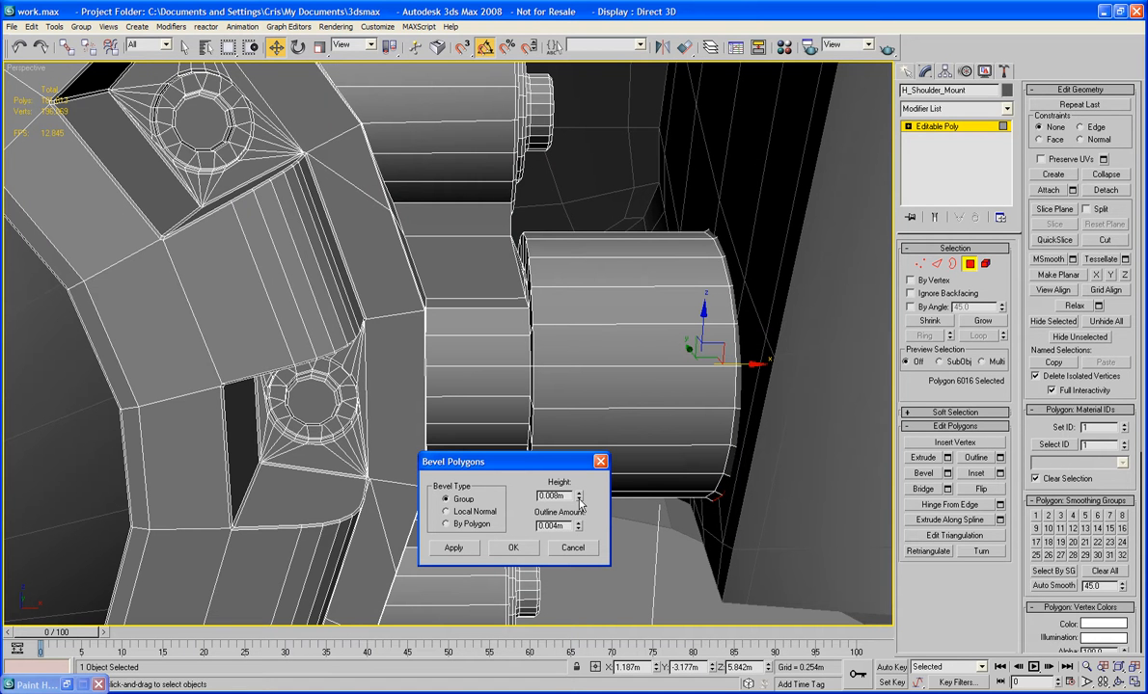
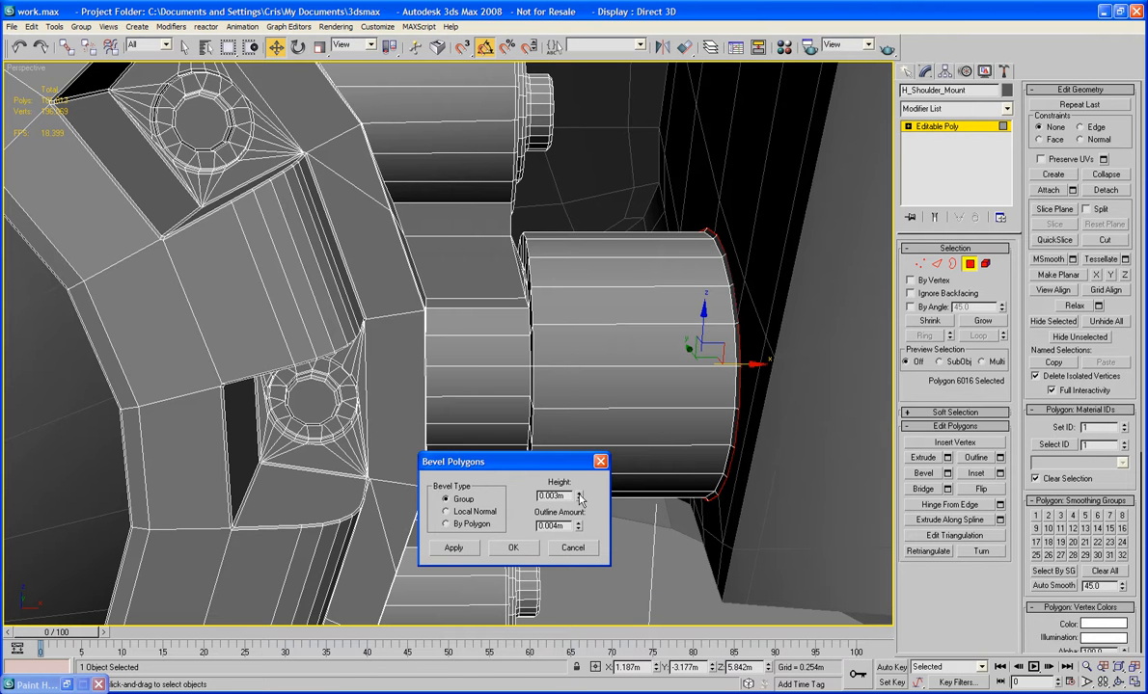
pyautogui.click(514, 548)
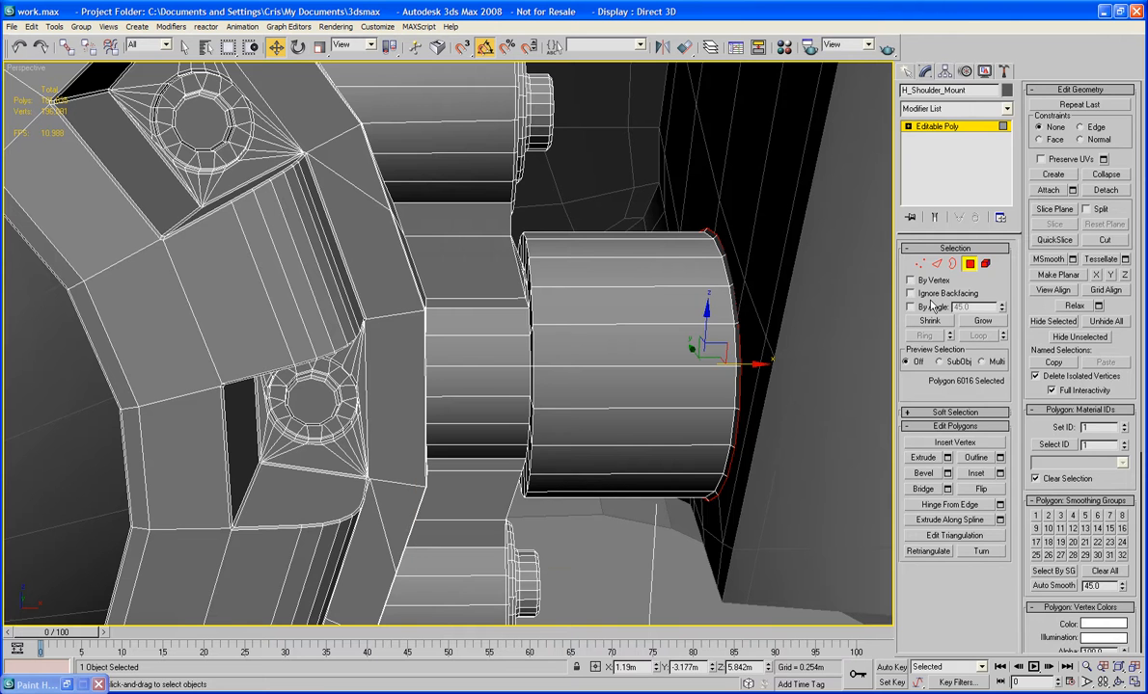
pyautogui.click(971, 266)
pyautogui.moveTo(854, 353); pyautogui.dragTo(852, 315, button='middle')
pyautogui.scroll(-5, 853, 315)
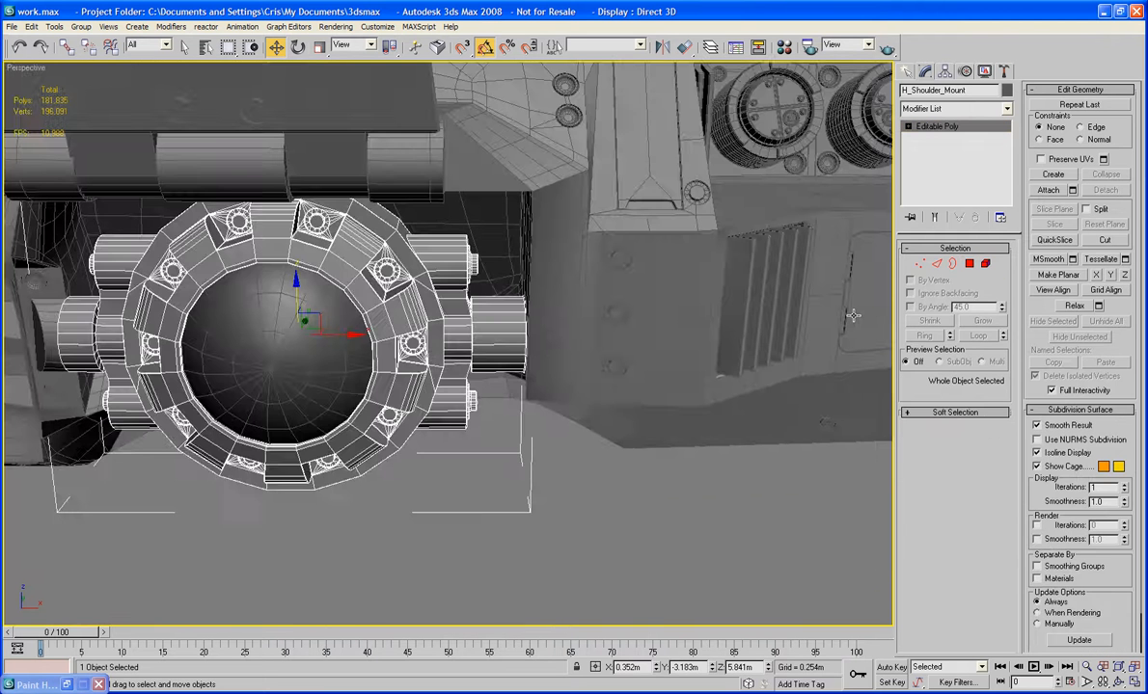
# Try rotating H_Shoulder_Mount about the X axis, first to 10 degrees and then to -10 degrees.
pyautogui.click(672, 490)
pyautogui.press('z')
pyautogui.keyDown('alt'); pyautogui.moveTo(592, 466); pyautogui.dragTo(563, 447, button='middle'); pyautogui.keyUp('alt')
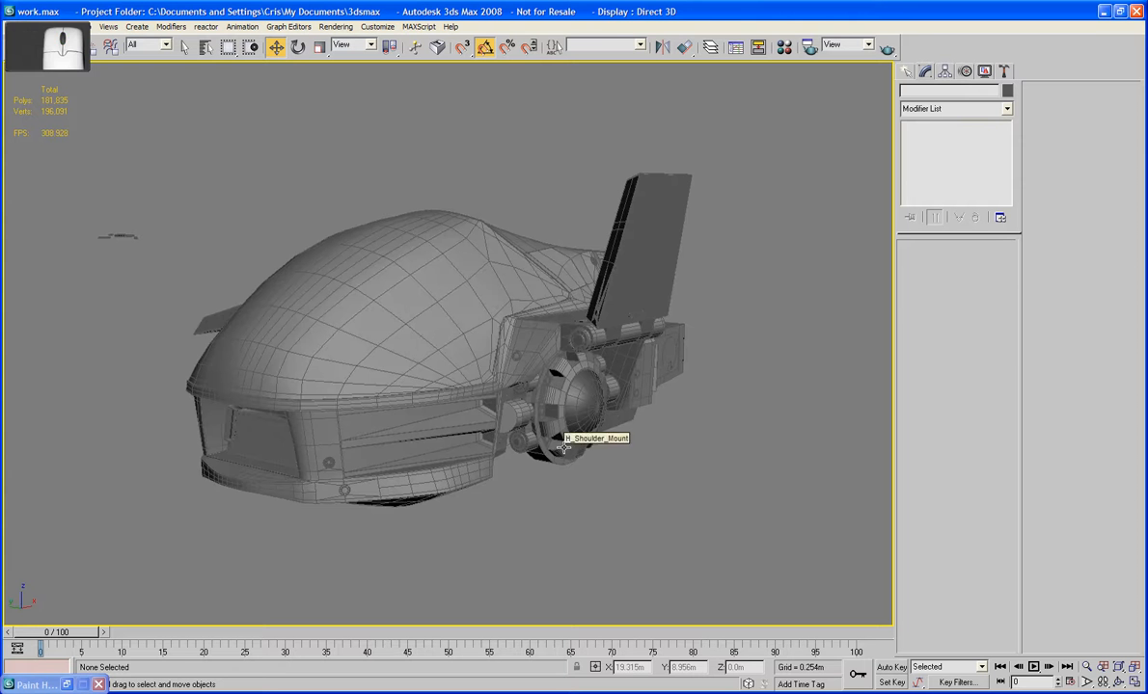
pyautogui.scroll(5, 564, 446)
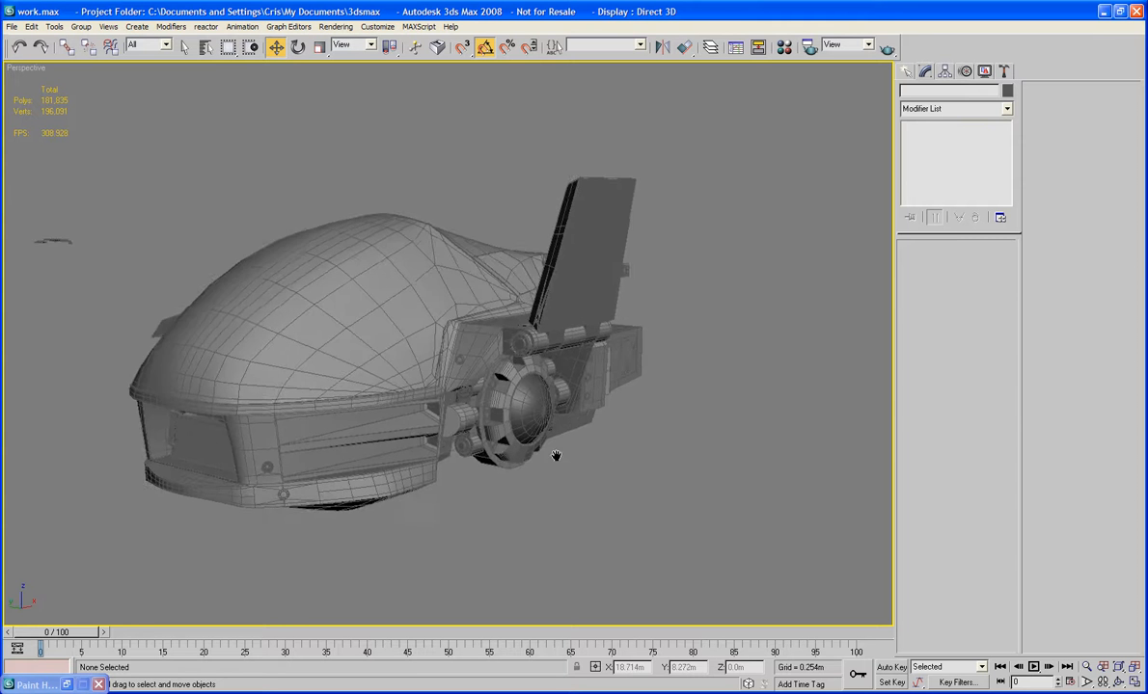
pyautogui.click(528, 442)
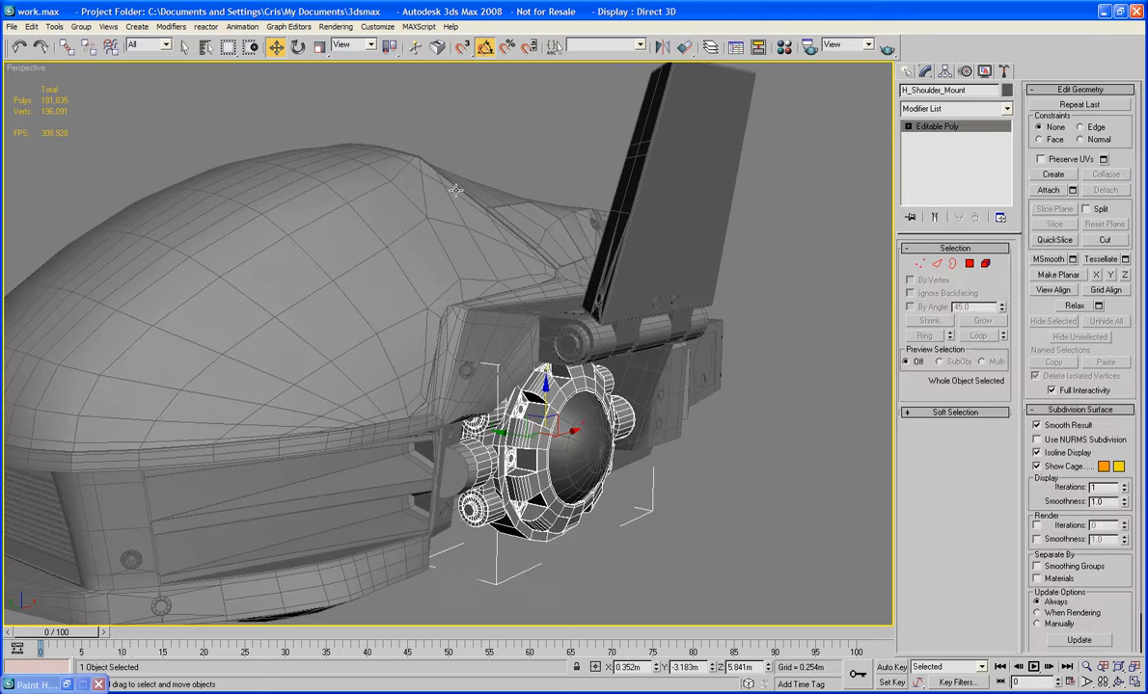
pyautogui.click(298, 47)
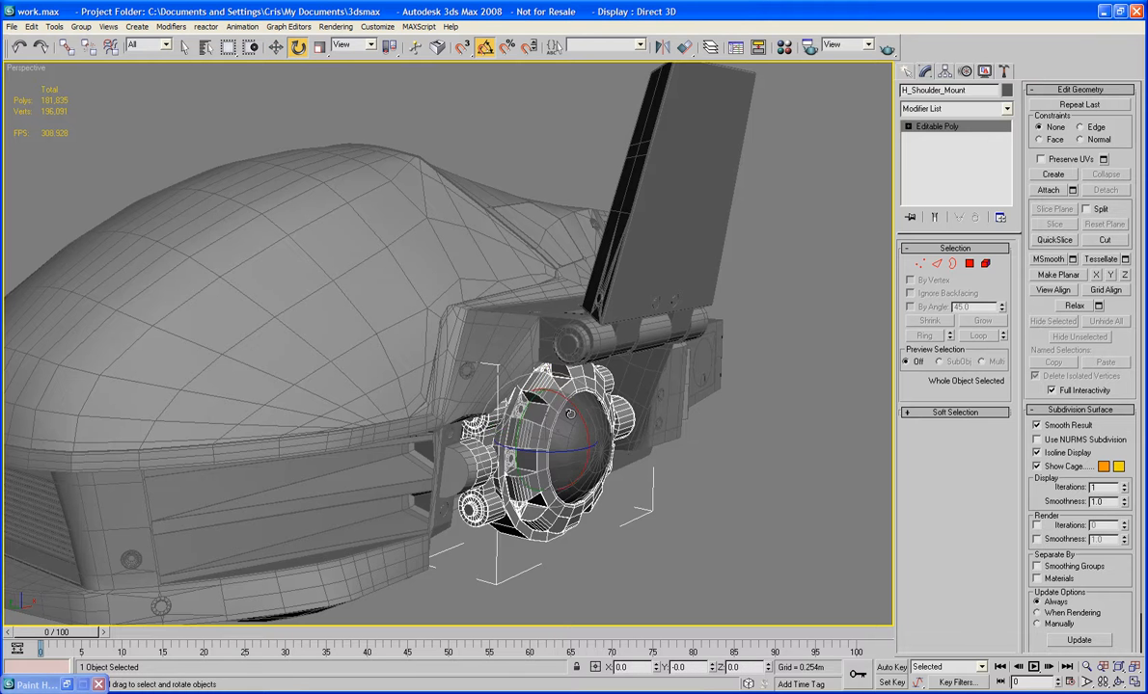
pyautogui.moveTo(578, 408)
pyautogui.mouseDown()
pyautogui.moveTo(546, 390)
pyautogui.moveTo(549, 403)
pyautogui.moveTo(559, 388)
pyautogui.moveTo(587, 408)
pyautogui.moveTo(581, 423)
pyautogui.mouseUp()
pyautogui.click(771, 500)
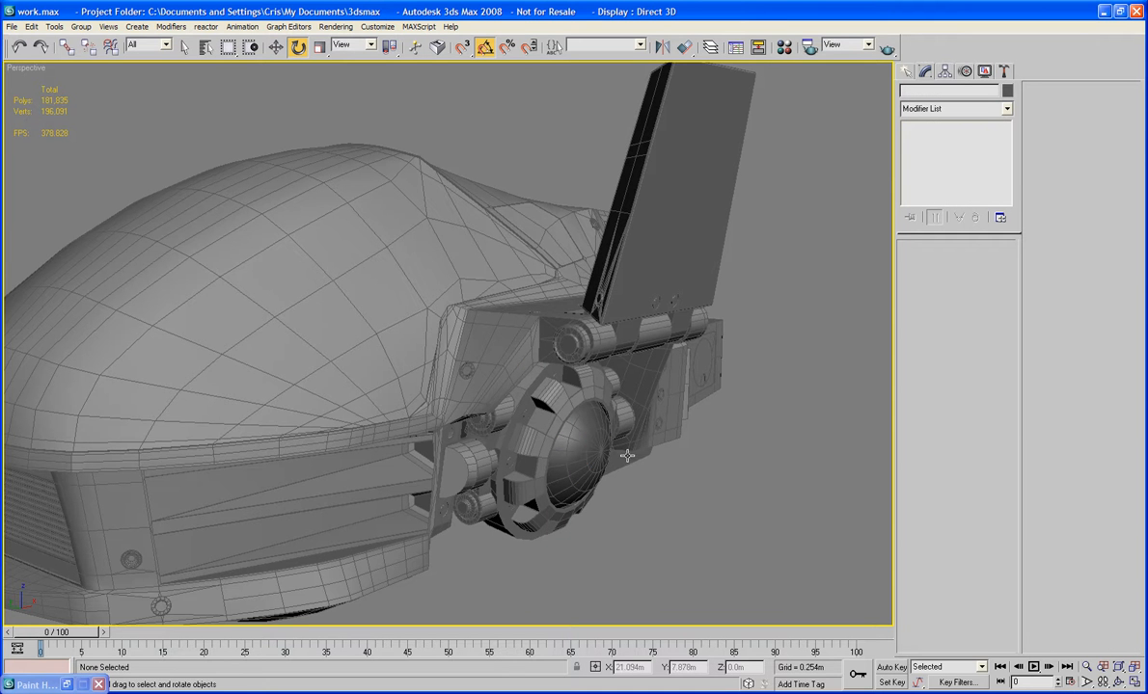
pyautogui.moveTo(626, 455); pyautogui.dragTo(627, 439, button='middle')
pyautogui.click(561, 408)
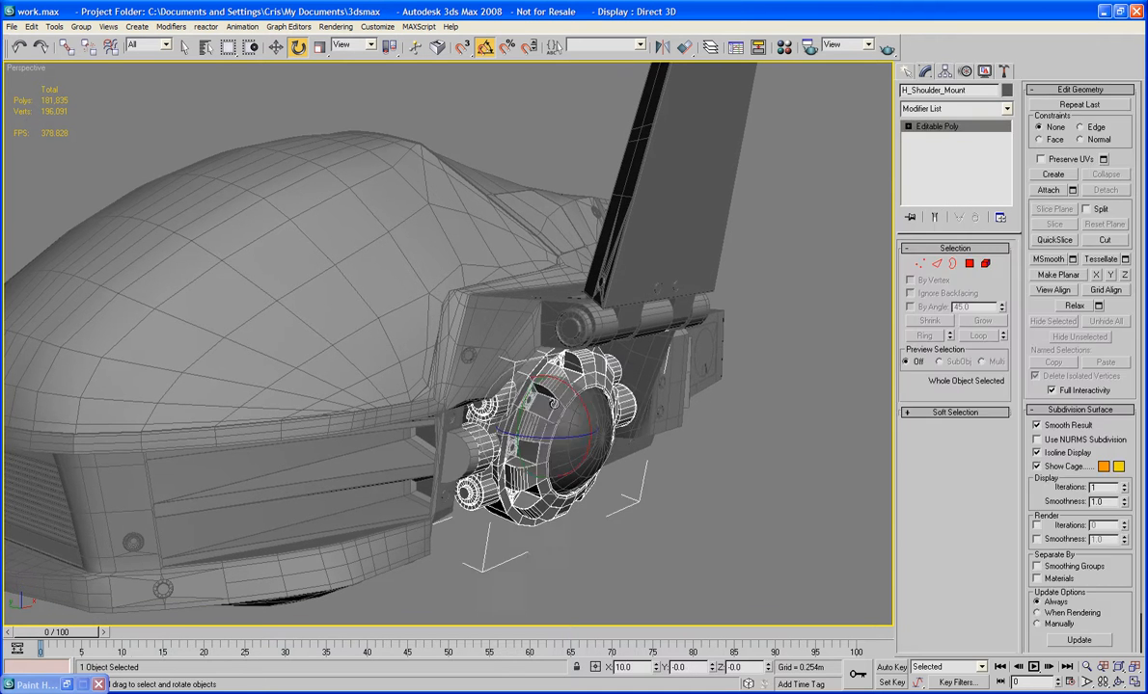
pyautogui.moveTo(543, 371); pyautogui.dragTo(587, 385)
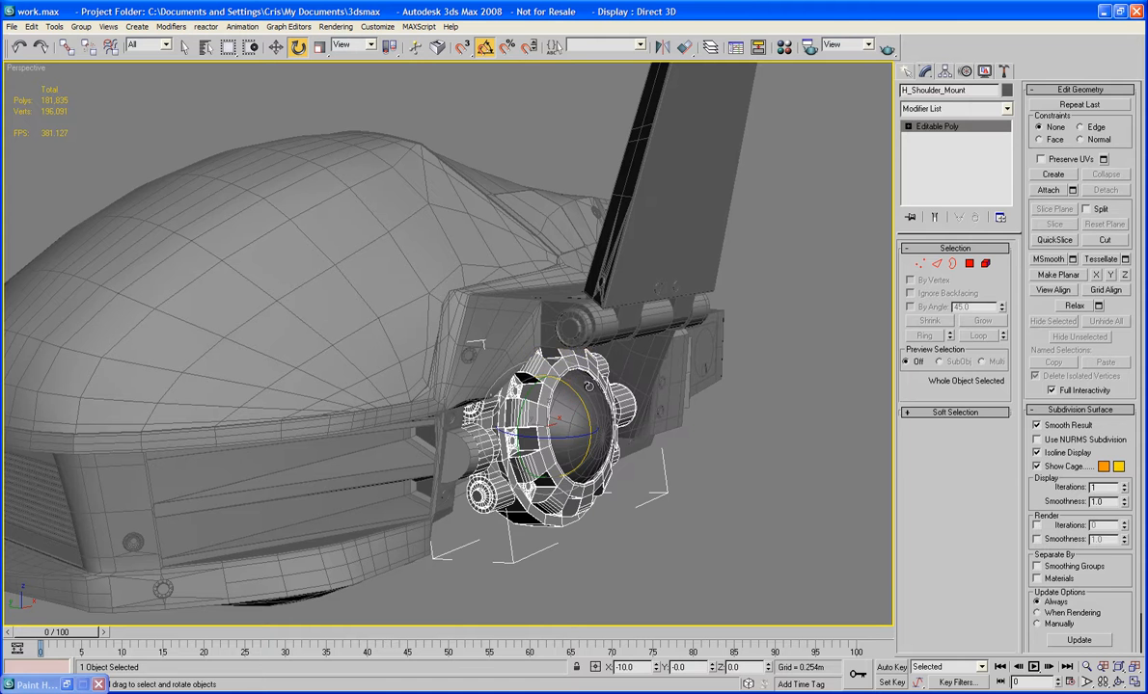
# Undo the test rotations of H_Shoulder_Mount and deselect the object.
pyautogui.hotkey('ctrl', 'z')
pyautogui.hotkey('ctrl', 'z')
pyautogui.hotkey('ctrl', 'z')
pyautogui.hotkey('ctrl', 'z')
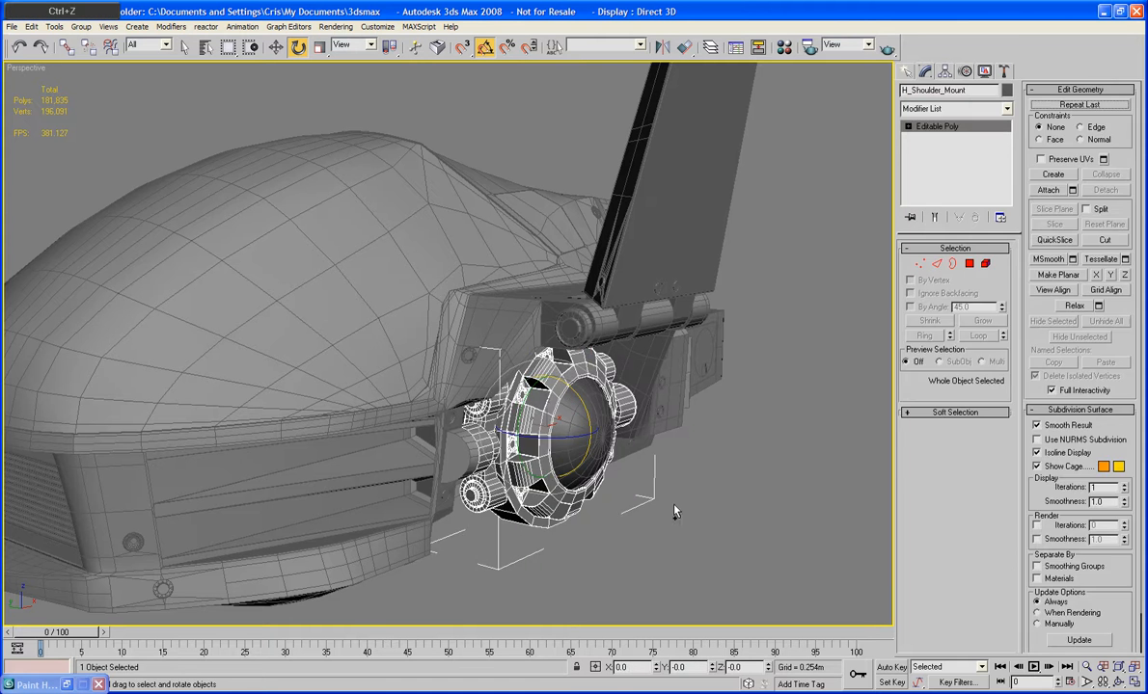
pyautogui.click(674, 511)
pyautogui.scroll(-6, 671, 511)
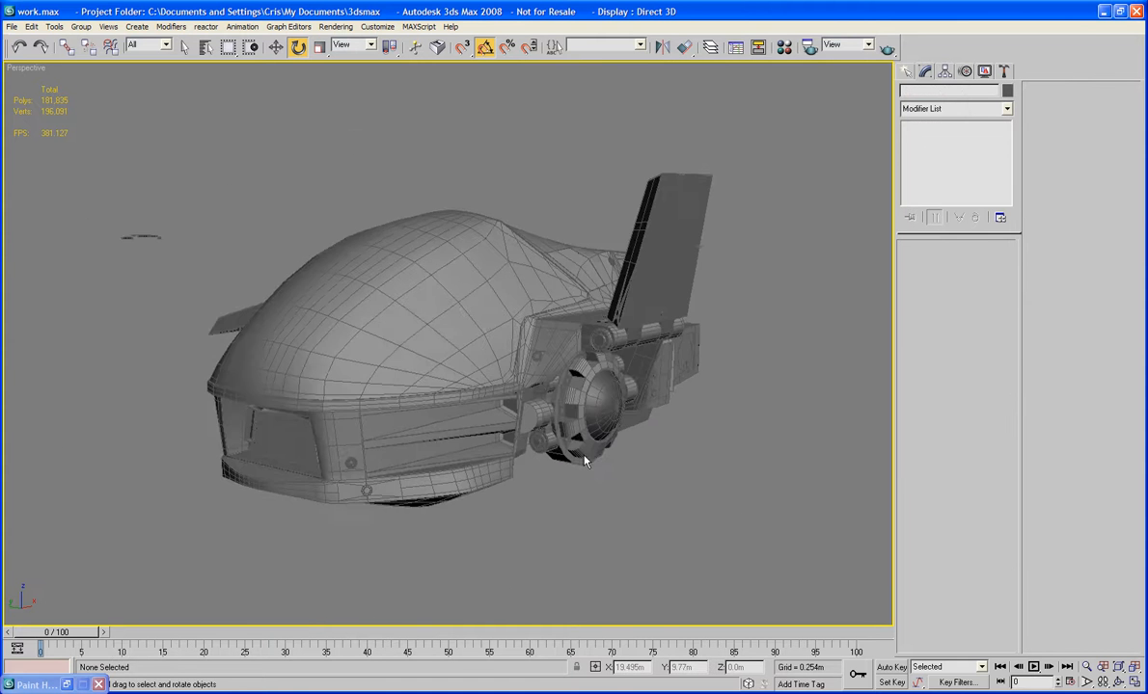
# Swing the upright Box01 flap down by rotating it about the X axis to 20 degrees.
pyautogui.click(642, 288)
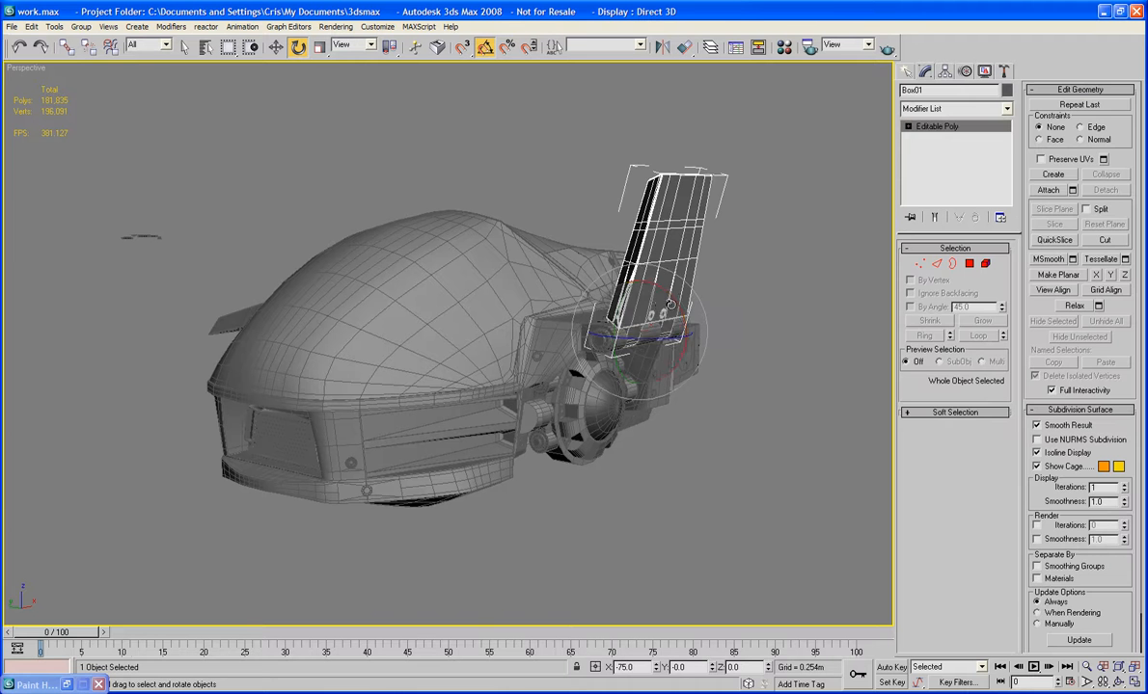
pyautogui.moveTo(669, 305); pyautogui.dragTo(707, 355)
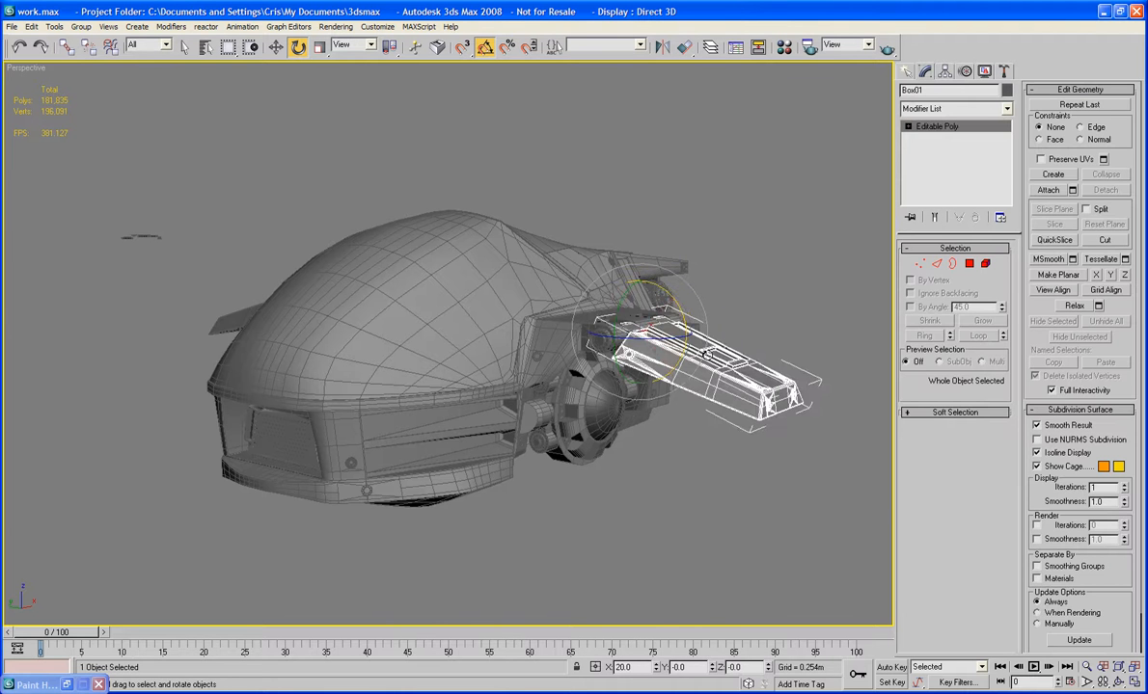
pyautogui.click(597, 474)
# Select the H_Torso object and switch it to polygon editing near the hinge above the shoulder mount.
pyautogui.keyDown('alt'); pyautogui.moveTo(597, 474); pyautogui.dragTo(492, 439, button='middle'); pyautogui.keyUp('alt')
pyautogui.click(492, 439)
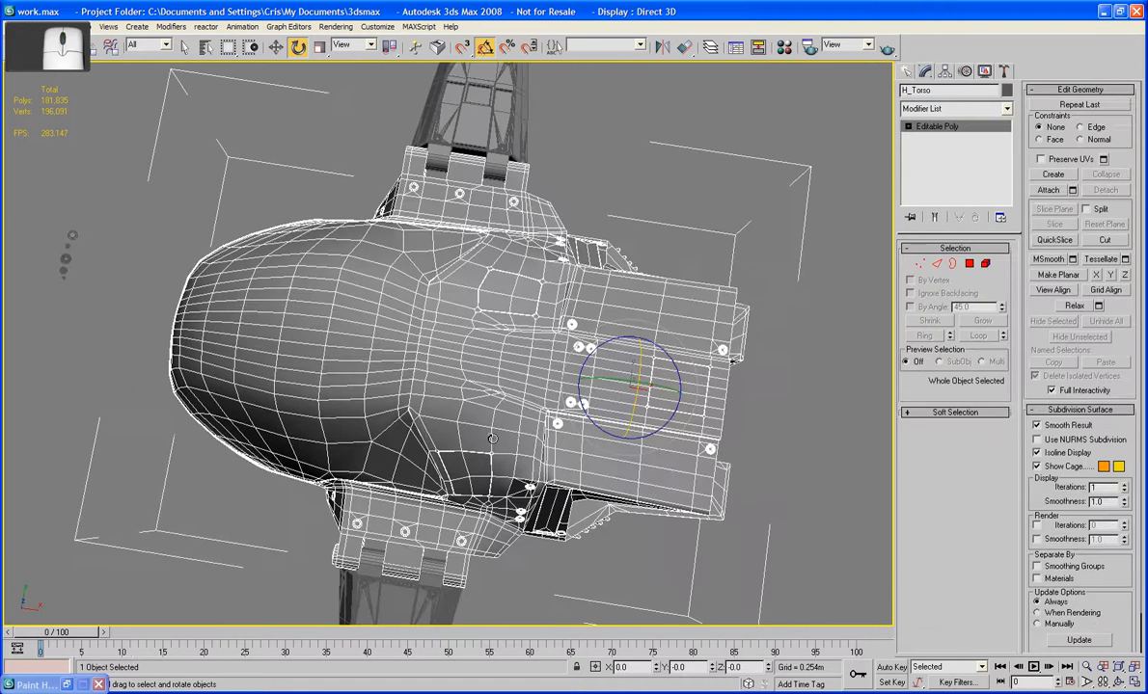
pyautogui.press('t')
pyautogui.press('z')
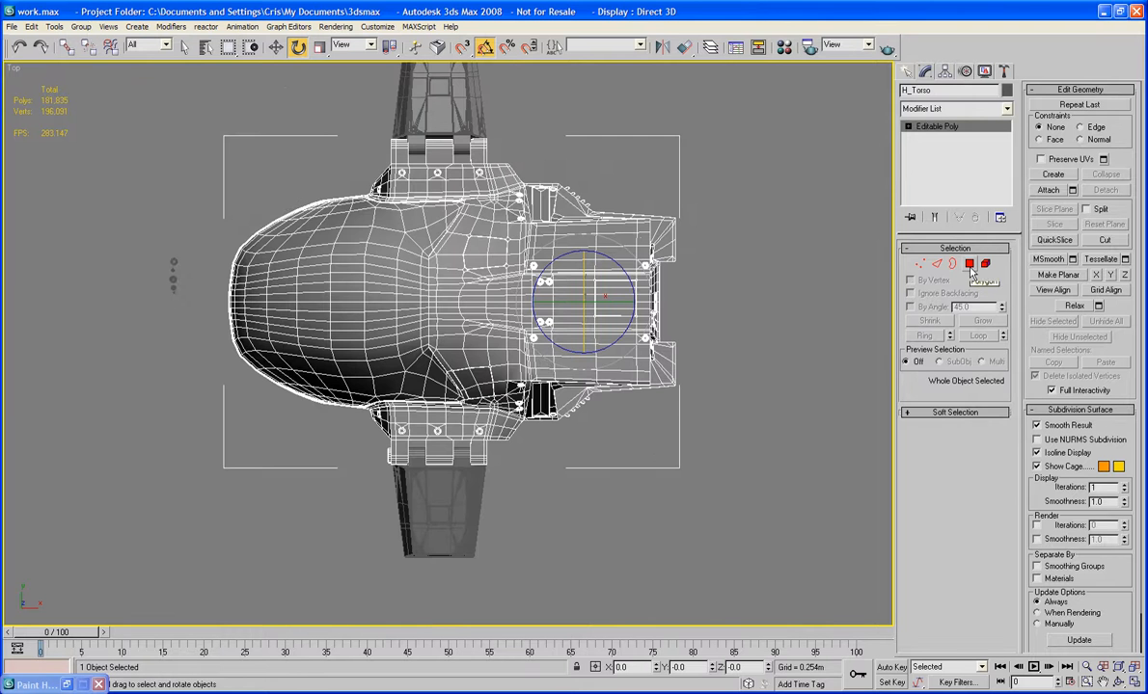
pyautogui.moveTo(749, 352); pyautogui.dragTo(682, 399, button='middle')
pyautogui.scroll(2, 707, 383)
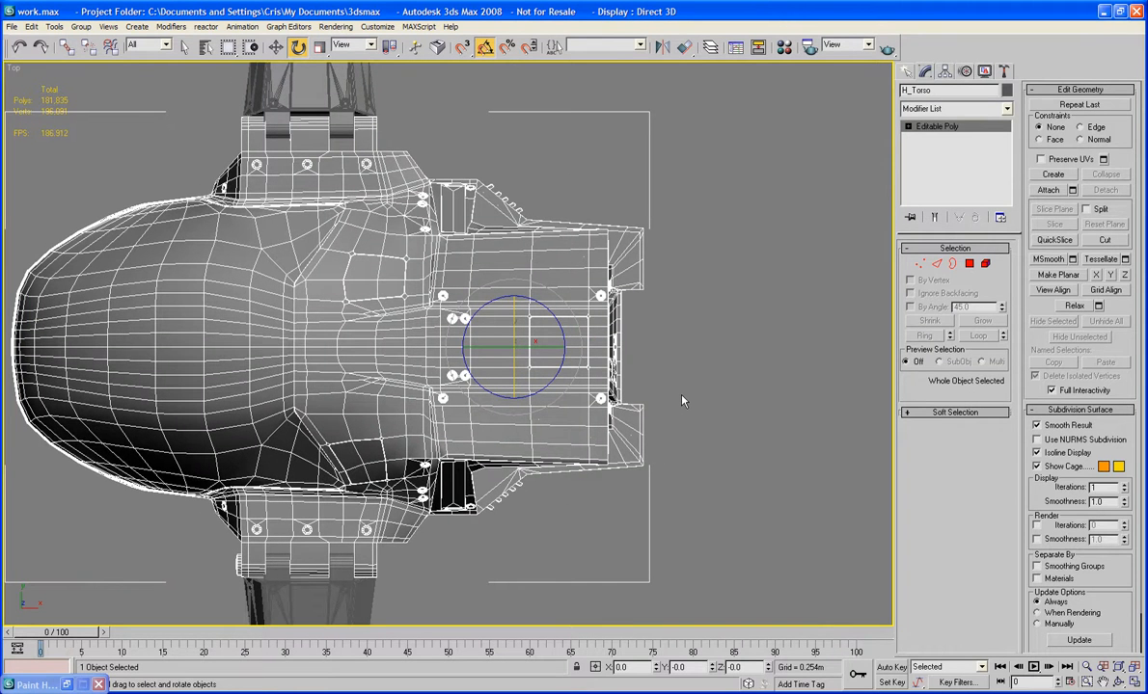
pyautogui.press('z')
pyautogui.press('z')
pyautogui.keyDown('alt'); pyautogui.moveTo(547, 397); pyautogui.dragTo(640, 331, button='middle'); pyautogui.keyUp('alt')
pyautogui.keyDown('alt'); pyautogui.moveTo(701, 350); pyautogui.dragTo(530, 284, button='middle'); pyautogui.keyUp('alt')
pyautogui.scroll(4, 643, 352)
pyautogui.click(968, 265)
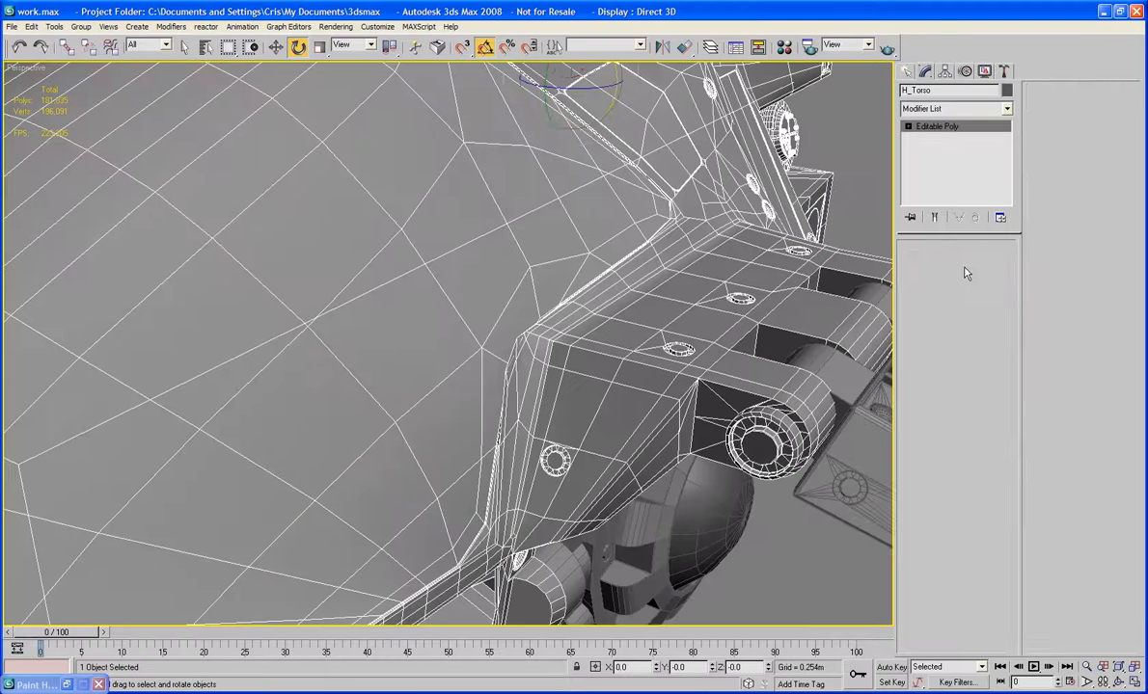
# Select the center polygon of the round cap on the hinge's front end and grow the selection over the whole cap.
pyautogui.click(759, 446)
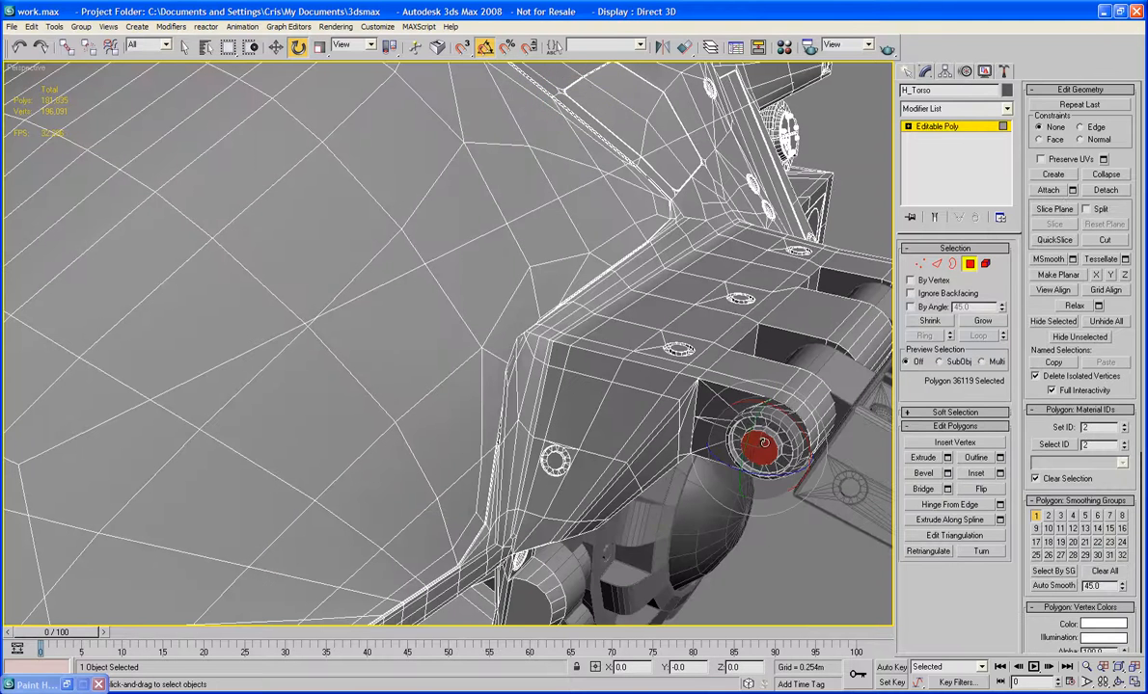
pyautogui.click(978, 322)
pyautogui.click(977, 322)
pyautogui.click(978, 322)
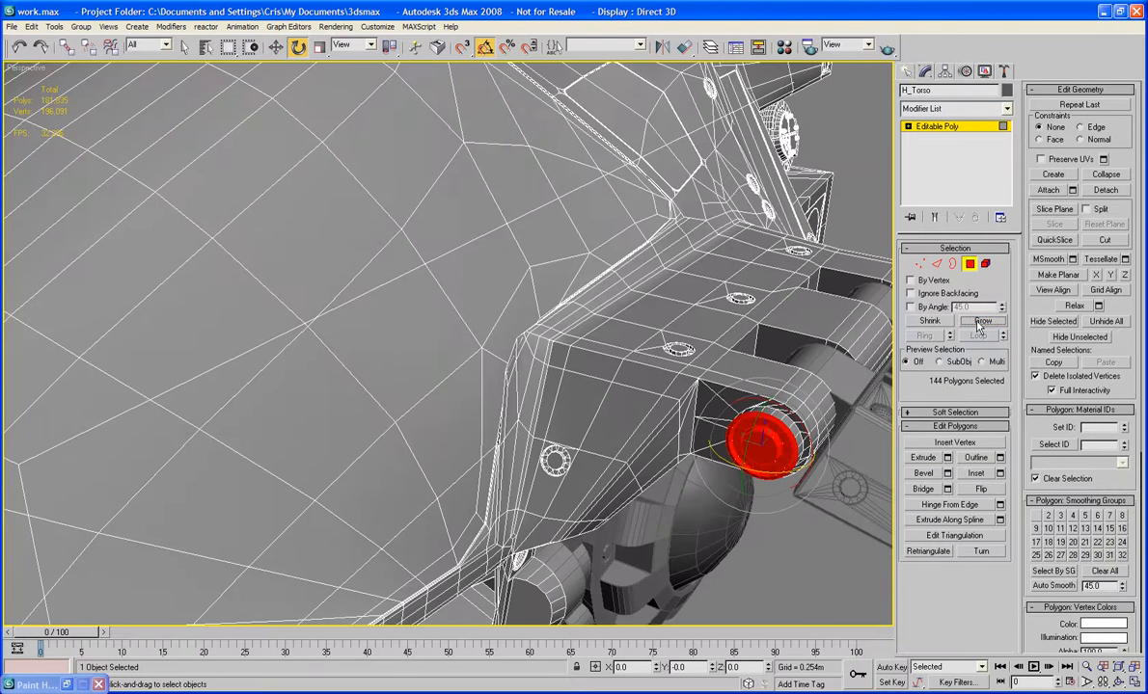
pyautogui.click(978, 322)
# Copy the selected cap polygons along Y onto the front end of the opposite hinge, at about 0.259 m.
pyautogui.keyDown('alt'); pyautogui.moveTo(672, 451); pyautogui.dragTo(699, 477, button='middle'); pyautogui.keyUp('alt')
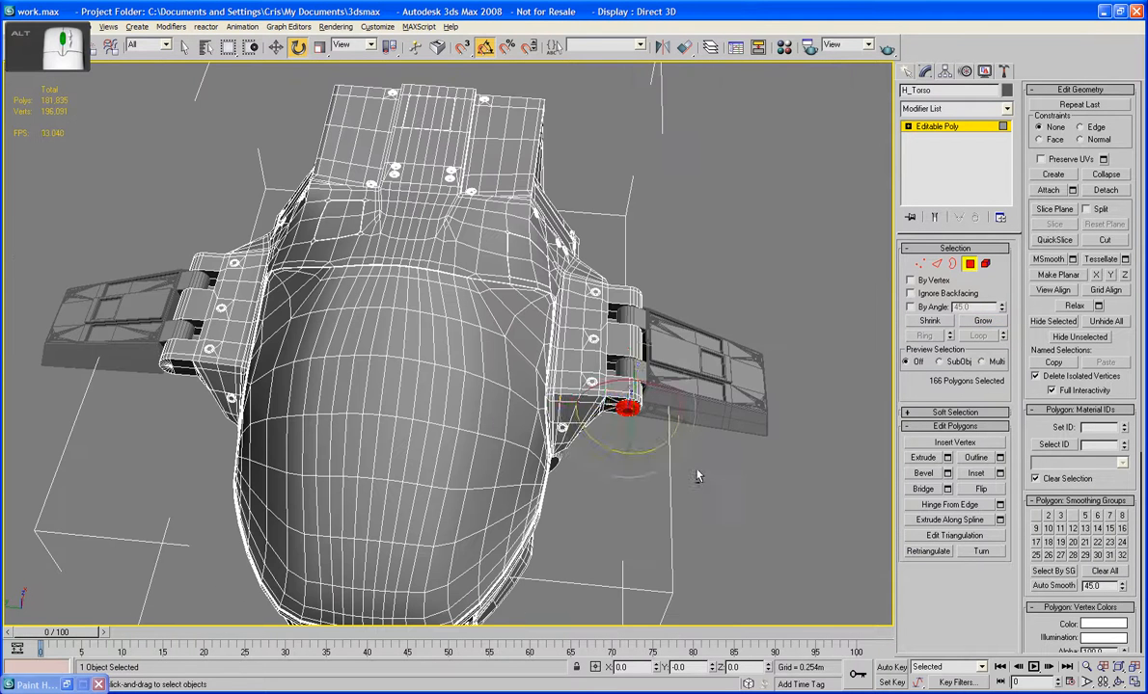
pyautogui.press('w')
pyautogui.keyDown('shift'); pyautogui.moveTo(590, 406); pyautogui.dragTo(246, 403); pyautogui.keyUp('shift')
pyautogui.keyDown('shift'); pyautogui.moveTo(164, 383); pyautogui.dragTo(134, 377); pyautogui.keyUp('shift')
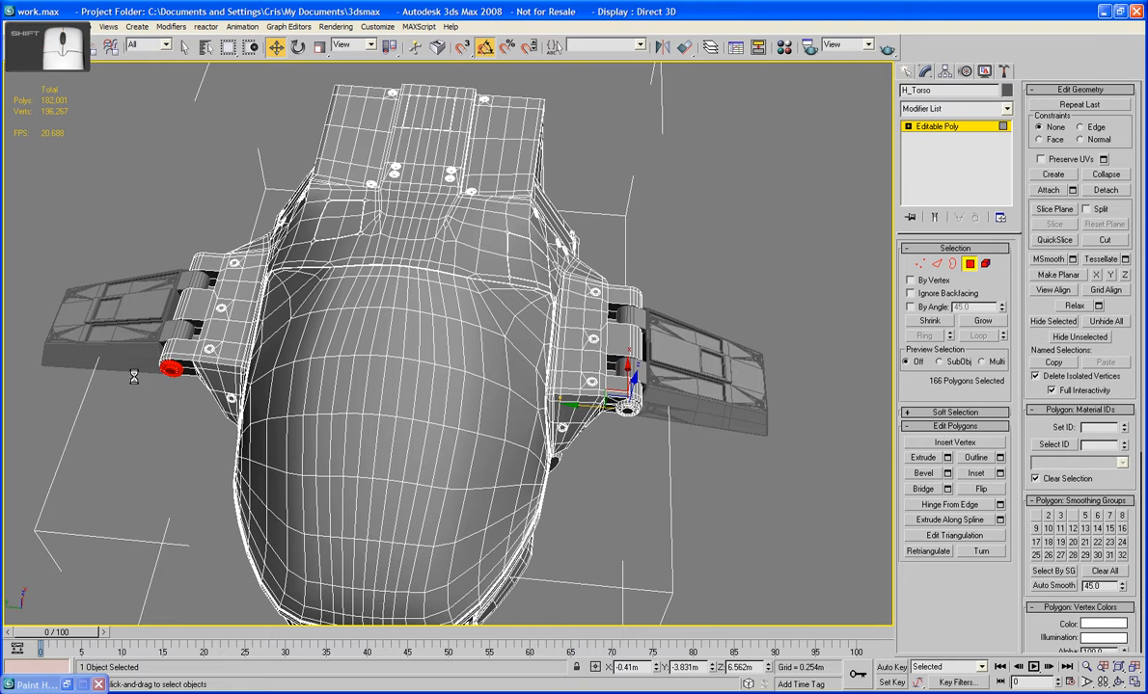
pyautogui.click(622, 366)
# Delete the flat polygons of the hinge's end face that surround the copied cap, from the large upper polygon around to the underside.
pyautogui.keyDown('alt'); pyautogui.moveTo(281, 444); pyautogui.dragTo(300, 434, button='middle'); pyautogui.keyUp('alt')
pyautogui.scroll(5, 234, 433)
pyautogui.hotkey('shift', 'z')
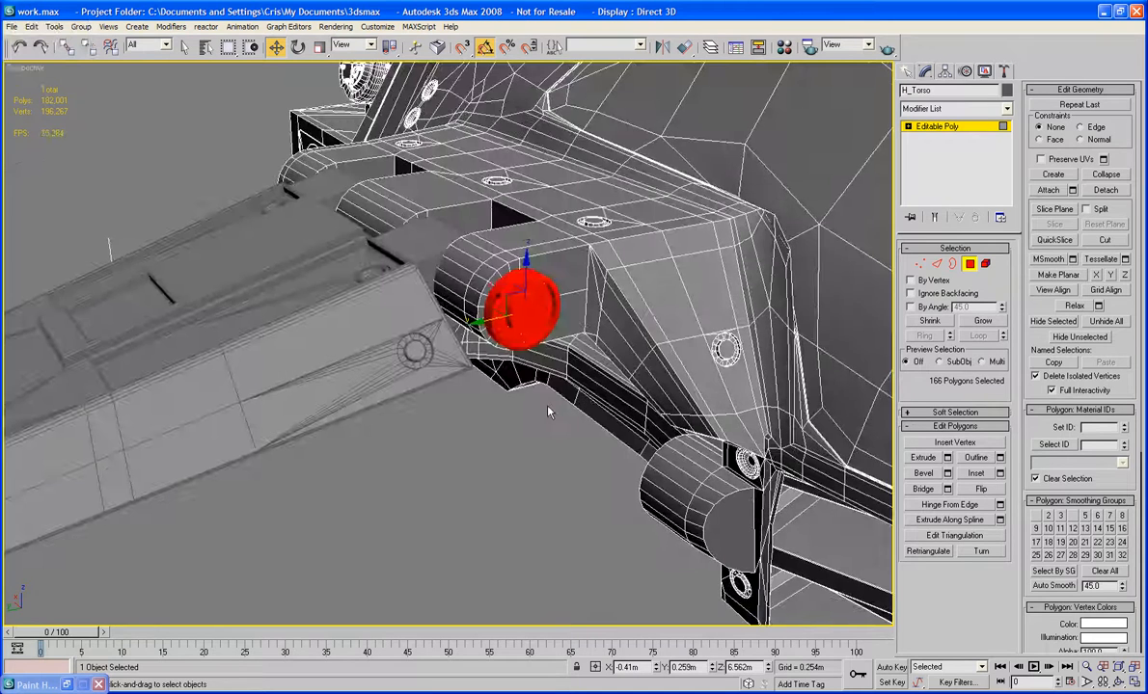
pyautogui.press('z')
pyautogui.moveTo(547, 407)
pyautogui.keyDown('alt'); pyautogui.mouseDown(button='middle')
pyautogui.moveTo(518, 388)
pyautogui.moveTo(520, 372)
pyautogui.moveTo(509, 400)
pyautogui.moveTo(527, 409)
pyautogui.mouseUp(button='middle'); pyautogui.keyUp('alt')
pyautogui.keyDown('alt'); pyautogui.moveTo(736, 269); pyautogui.dragTo(714, 276, button='middle'); pyautogui.keyUp('alt')
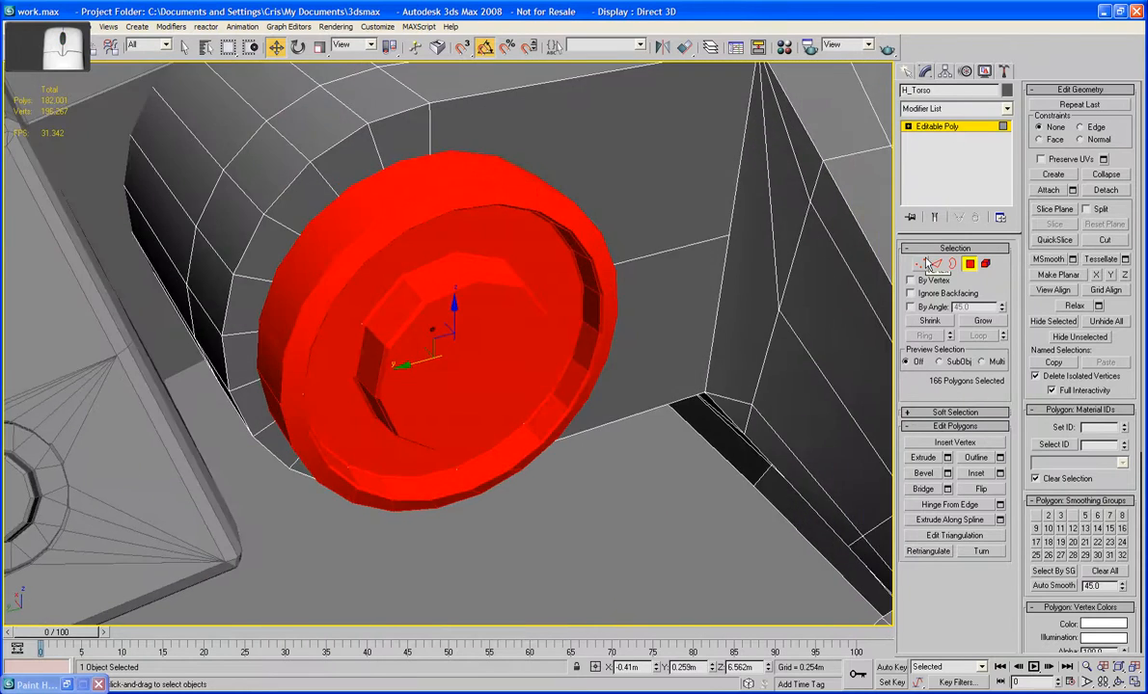
pyautogui.click(609, 154)
pyautogui.keyDown('ctrl'); pyautogui.click(391, 145); pyautogui.keyUp('ctrl')
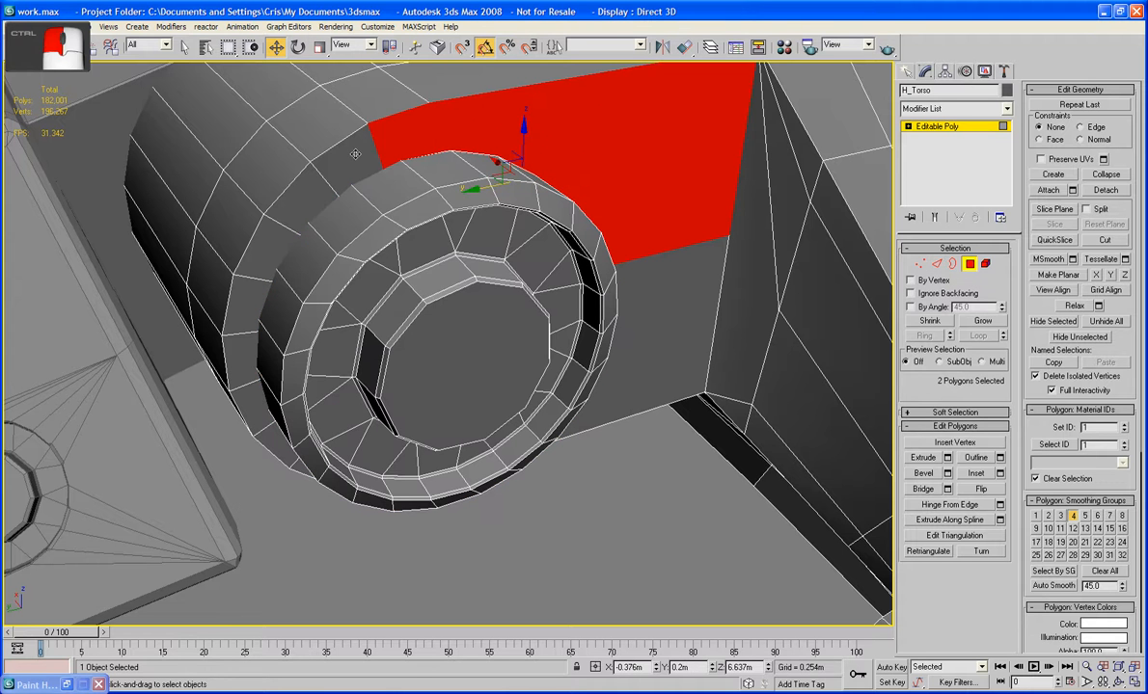
pyautogui.keyDown('ctrl'); pyautogui.click(333, 166); pyautogui.keyUp('ctrl')
pyautogui.keyDown('ctrl'); pyautogui.click(288, 207); pyautogui.keyUp('ctrl')
pyautogui.hotkey('ctrl', 'z')
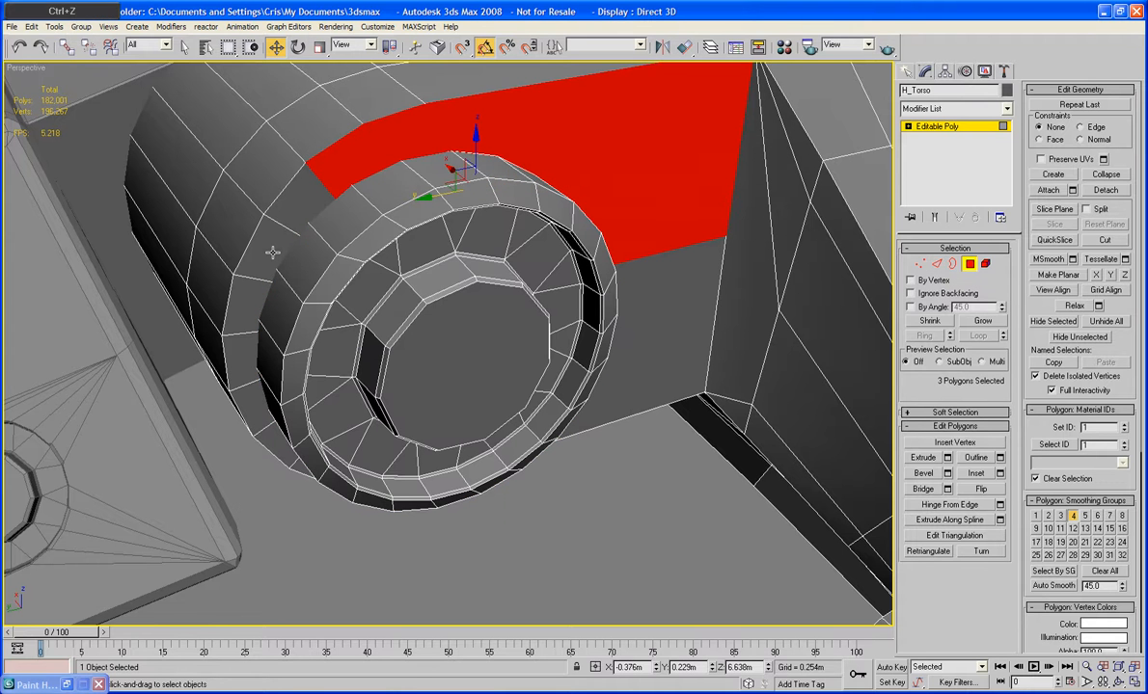
pyautogui.keyDown('ctrl'); pyautogui.click(304, 220); pyautogui.keyUp('ctrl')
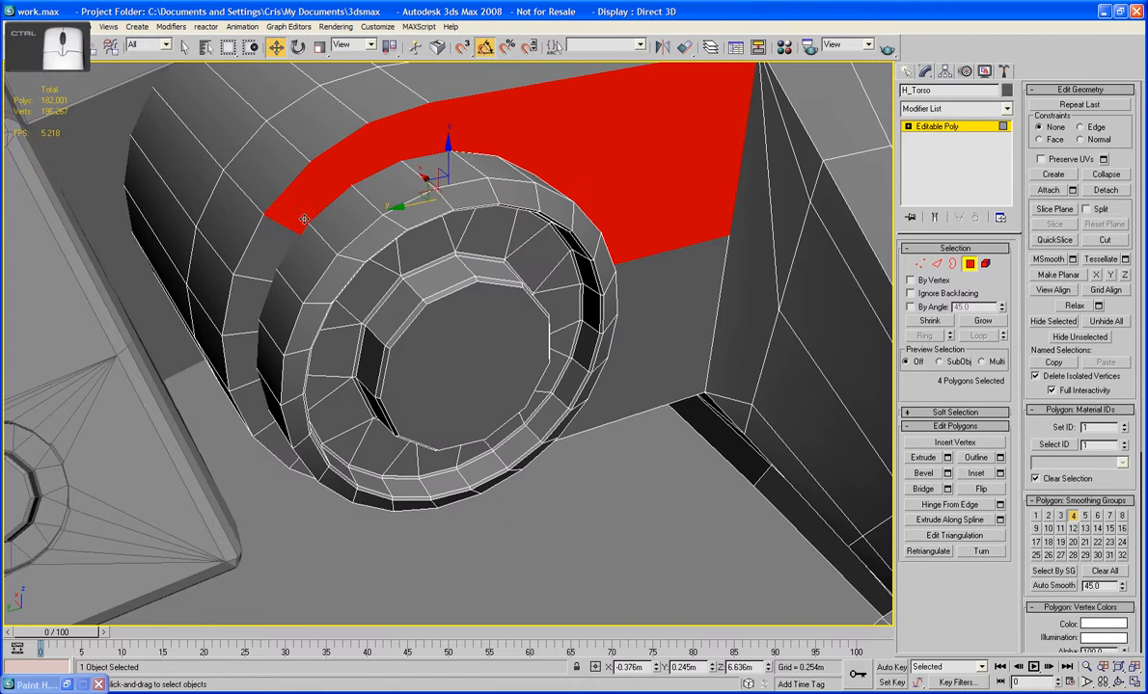
pyautogui.keyDown('ctrl'); pyautogui.click(268, 251); pyautogui.keyUp('ctrl')
pyautogui.keyDown('ctrl'); pyautogui.click(243, 294); pyautogui.keyUp('ctrl')
pyautogui.keyDown('ctrl'); pyautogui.click(234, 349); pyautogui.keyUp('ctrl')
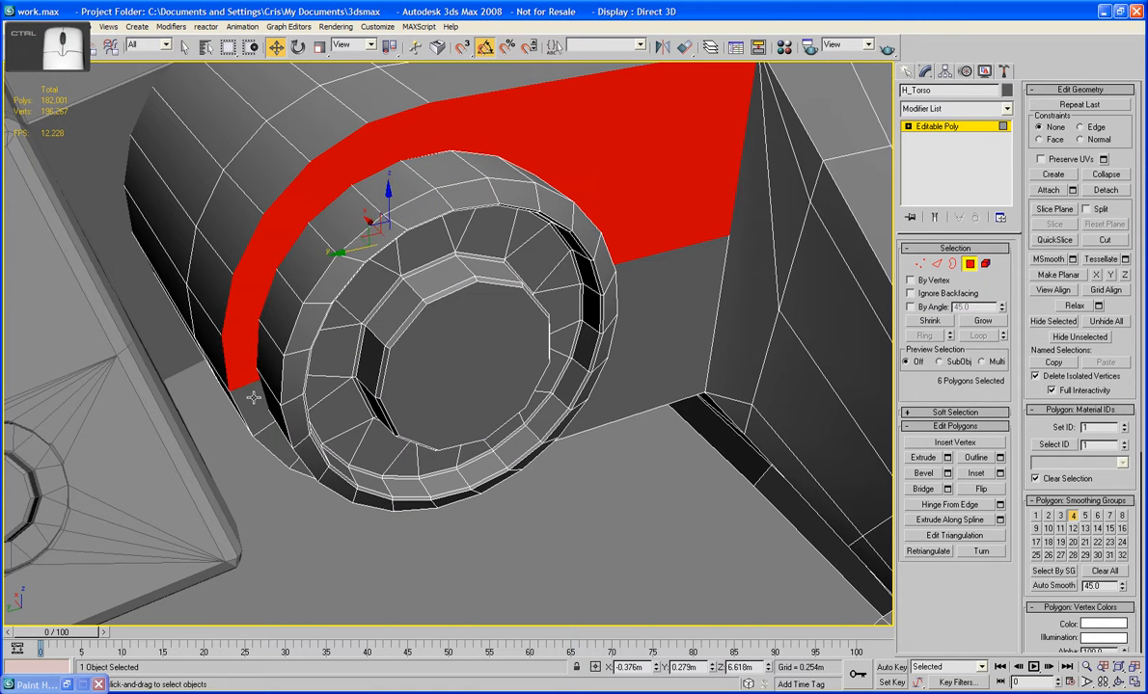
pyautogui.keyDown('ctrl'); pyautogui.click(254, 398); pyautogui.keyUp('ctrl')
pyautogui.keyDown('alt'); pyautogui.moveTo(291, 469); pyautogui.dragTo(341, 508, button='middle'); pyautogui.keyUp('alt')
pyautogui.keyDown('ctrl'); pyautogui.click(286, 451); pyautogui.keyUp('ctrl')
pyautogui.keyDown('ctrl'); pyautogui.click(303, 485); pyautogui.keyUp('ctrl')
pyautogui.keyDown('ctrl'); pyautogui.click(386, 530); pyautogui.keyUp('ctrl')
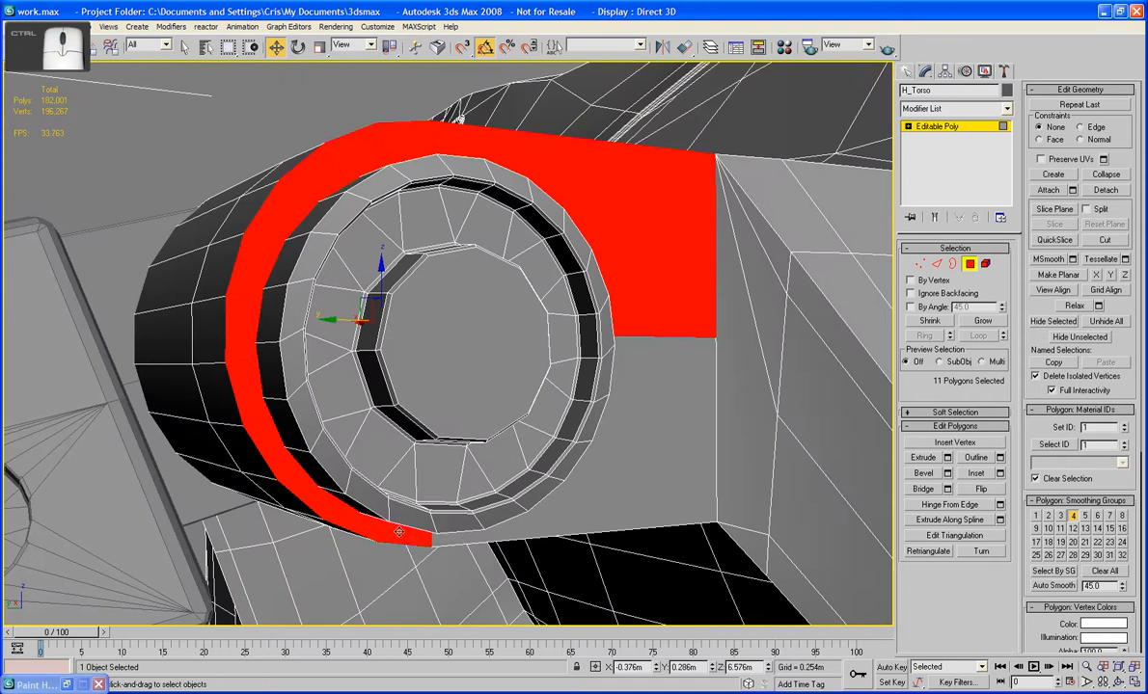
pyautogui.keyDown('ctrl'); pyautogui.click(459, 537); pyautogui.keyUp('ctrl')
pyautogui.press('Delete')
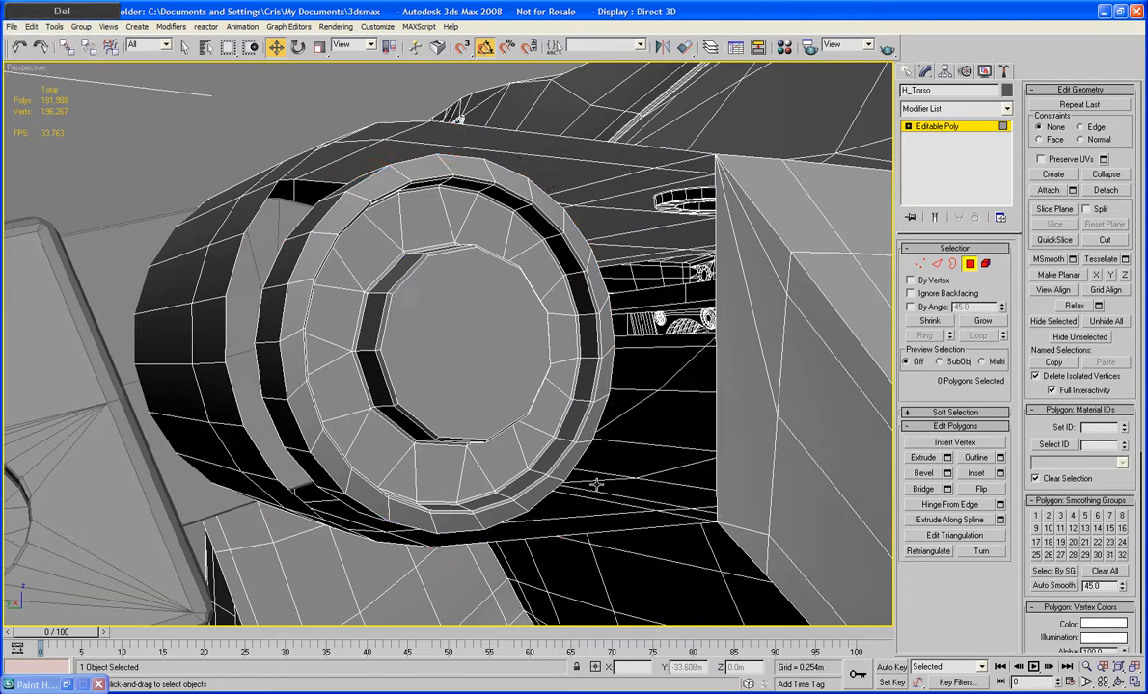
# Select the open borders of the copied cap and the surrounding hinge end, and bridge them together.
pyautogui.keyDown('alt'); pyautogui.moveTo(595, 449); pyautogui.dragTo(605, 542, button='middle'); pyautogui.keyUp('alt')
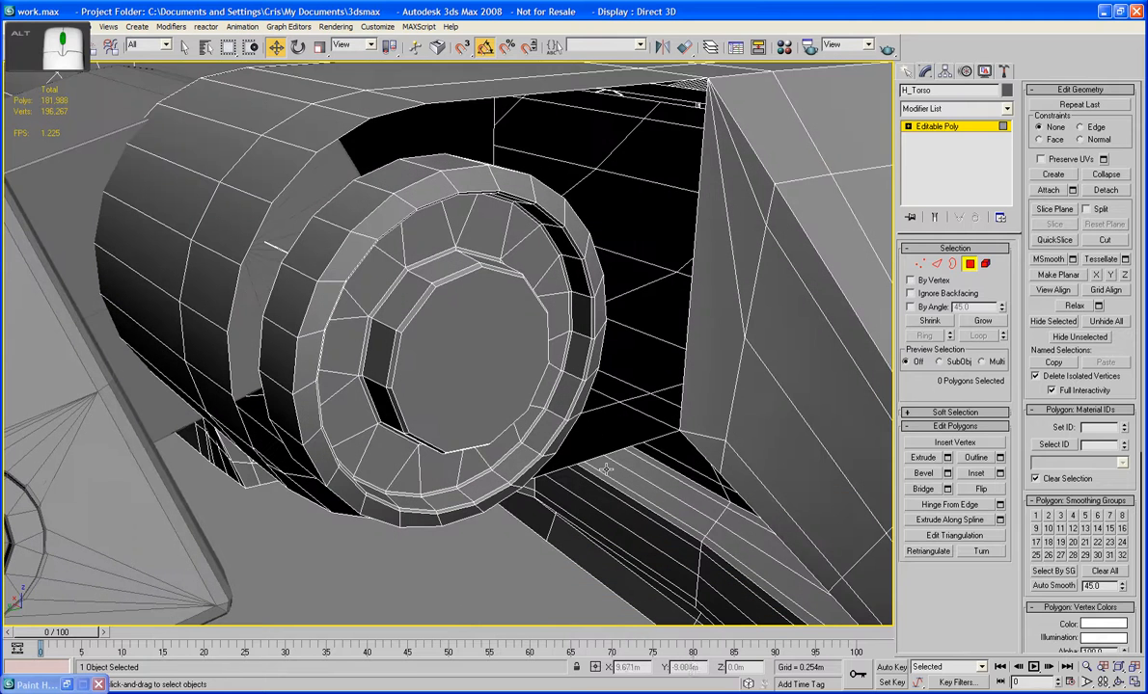
pyautogui.click(951, 266)
pyautogui.click(301, 193)
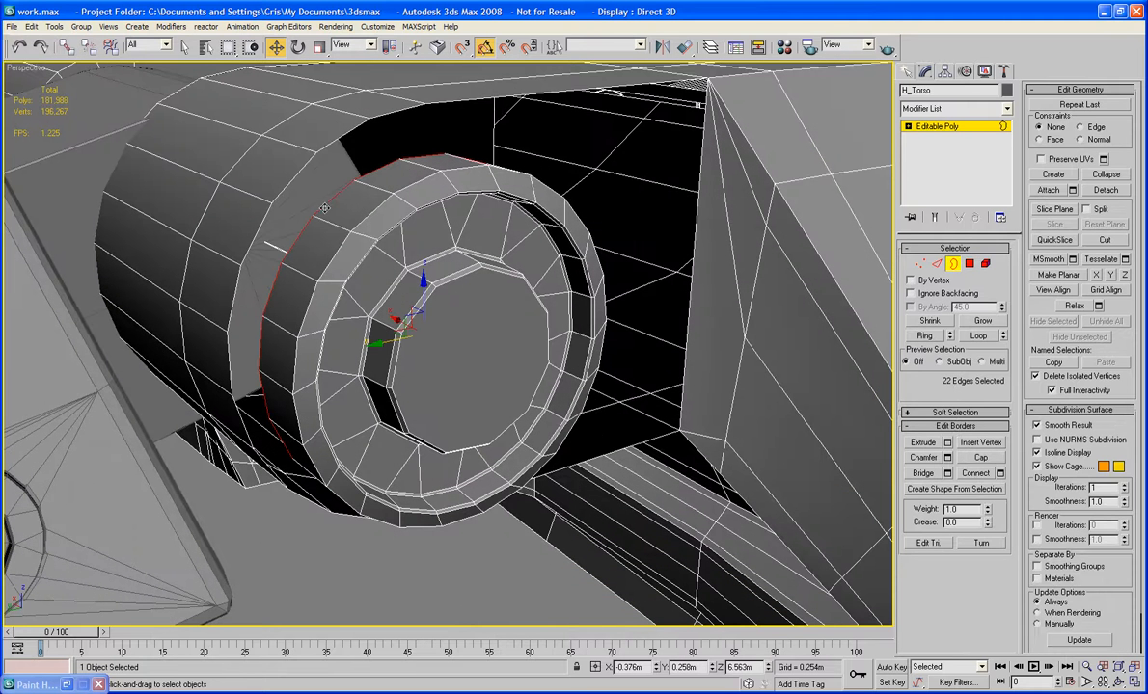
pyautogui.keyDown('ctrl'); pyautogui.click(313, 155); pyautogui.keyUp('ctrl')
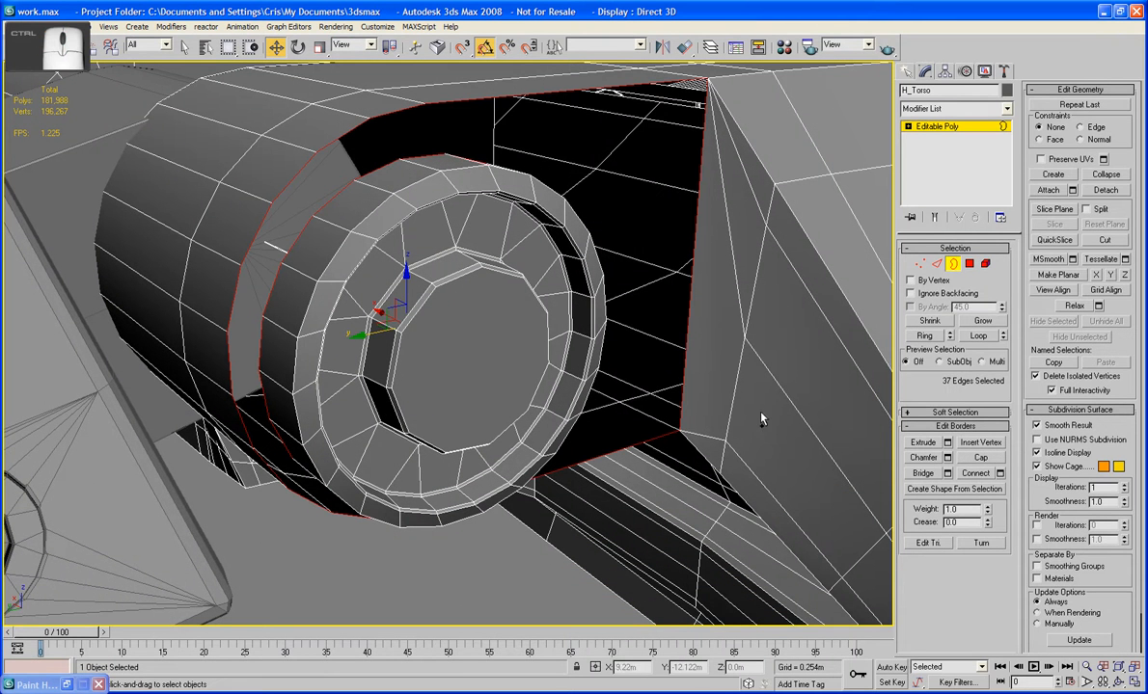
pyautogui.click(923, 474)
pyautogui.click(493, 528)
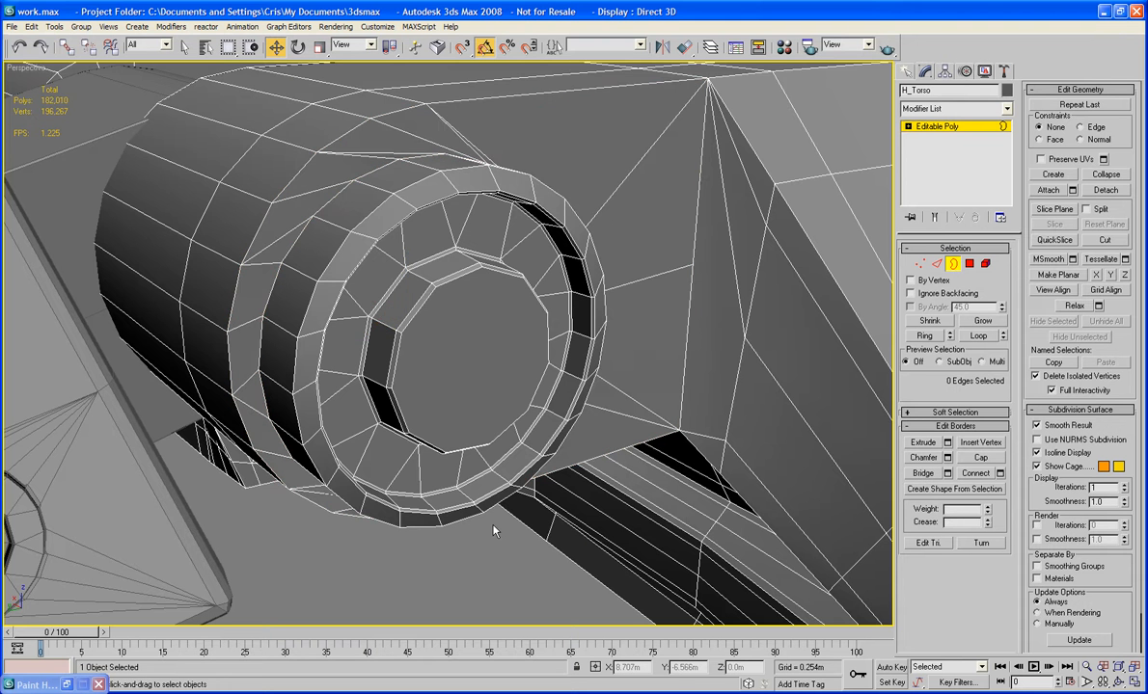
# Delete the distorted bridge polygons along the underside of the cap, including the large one running toward the torso.
pyautogui.press('F4')
pyautogui.scroll(-3, 494, 527)
pyautogui.keyDown('alt'); pyautogui.moveTo(490, 533); pyautogui.dragTo(485, 312, button='middle'); pyautogui.keyUp('alt')
pyautogui.scroll(4, 460, 465)
pyautogui.press('F4')
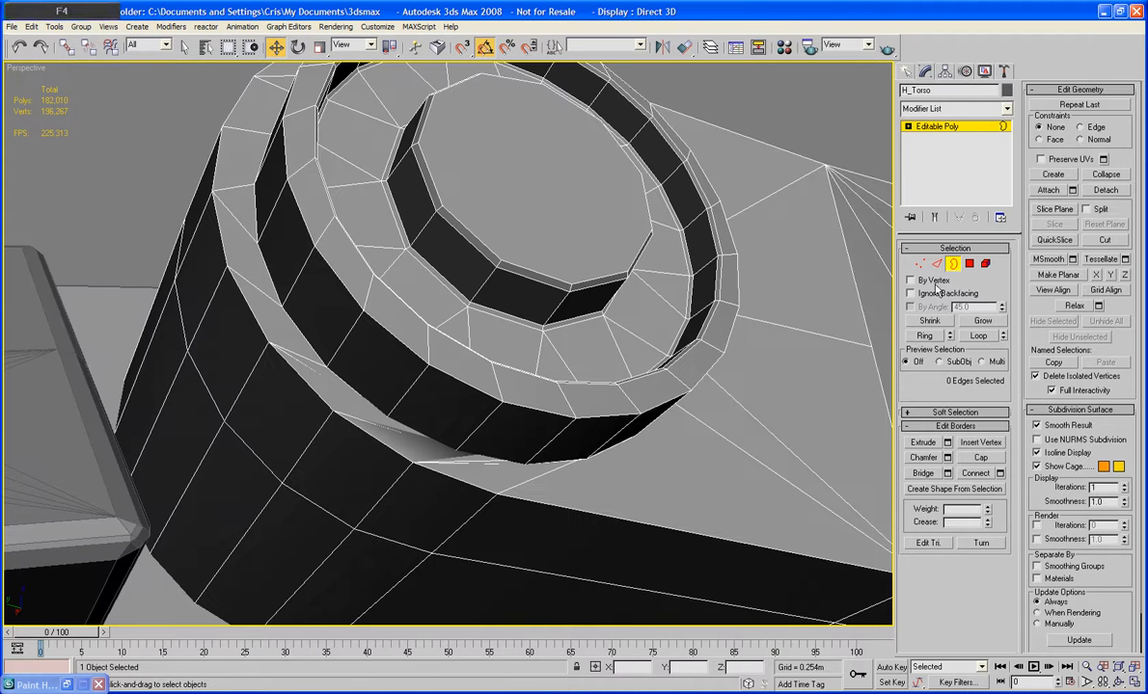
pyautogui.press('4')
pyautogui.click(478, 459)
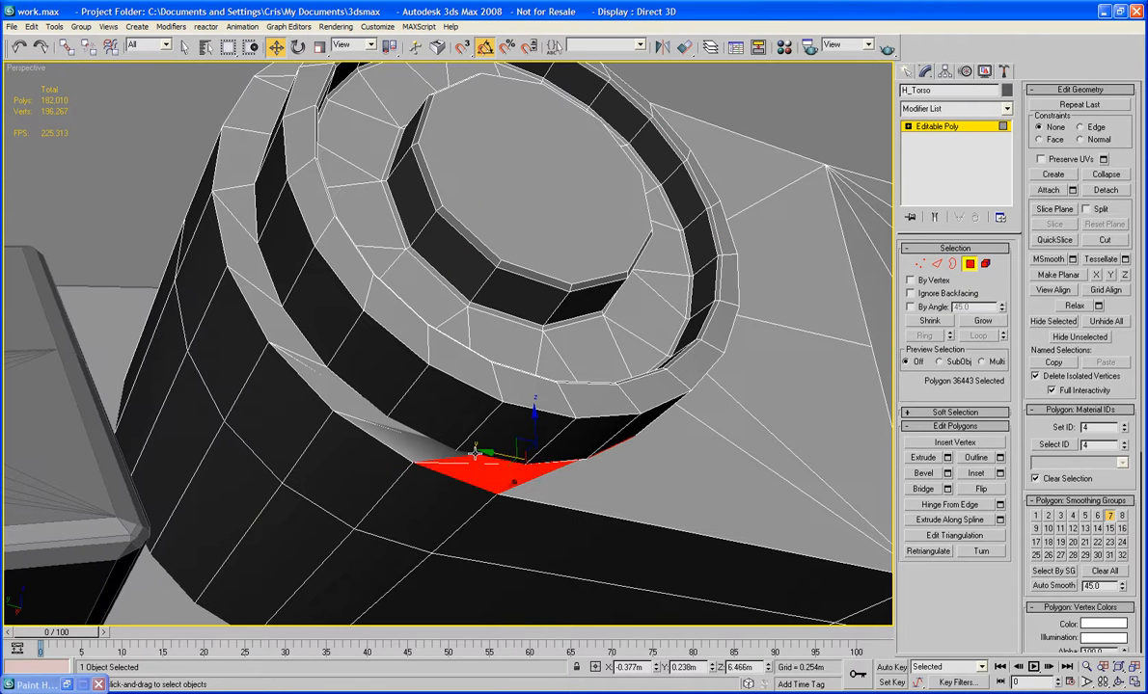
pyautogui.press('Delete')
pyautogui.click(430, 451)
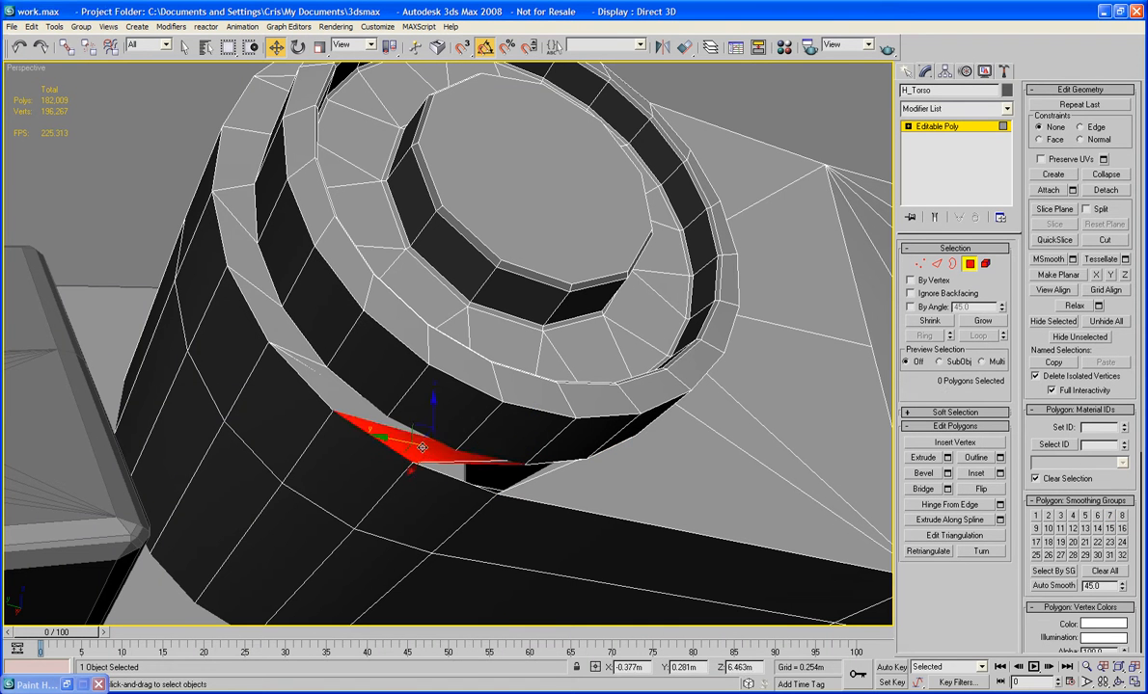
pyautogui.press('Delete')
pyautogui.click(456, 431)
pyautogui.press('Delete')
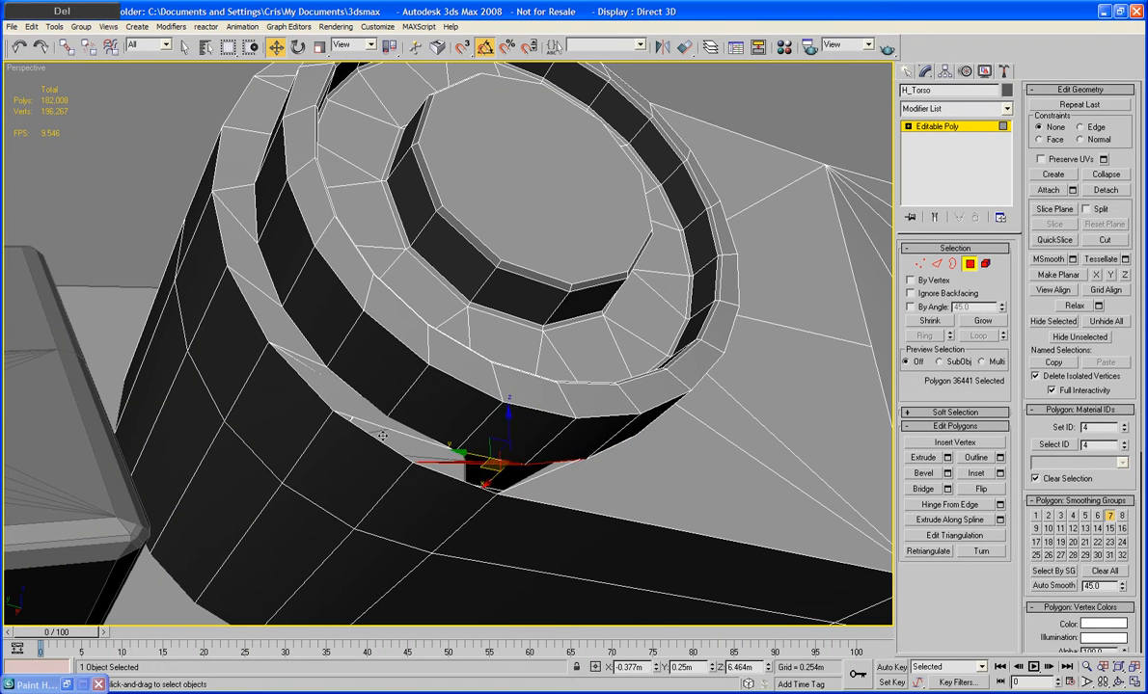
pyautogui.click(327, 383)
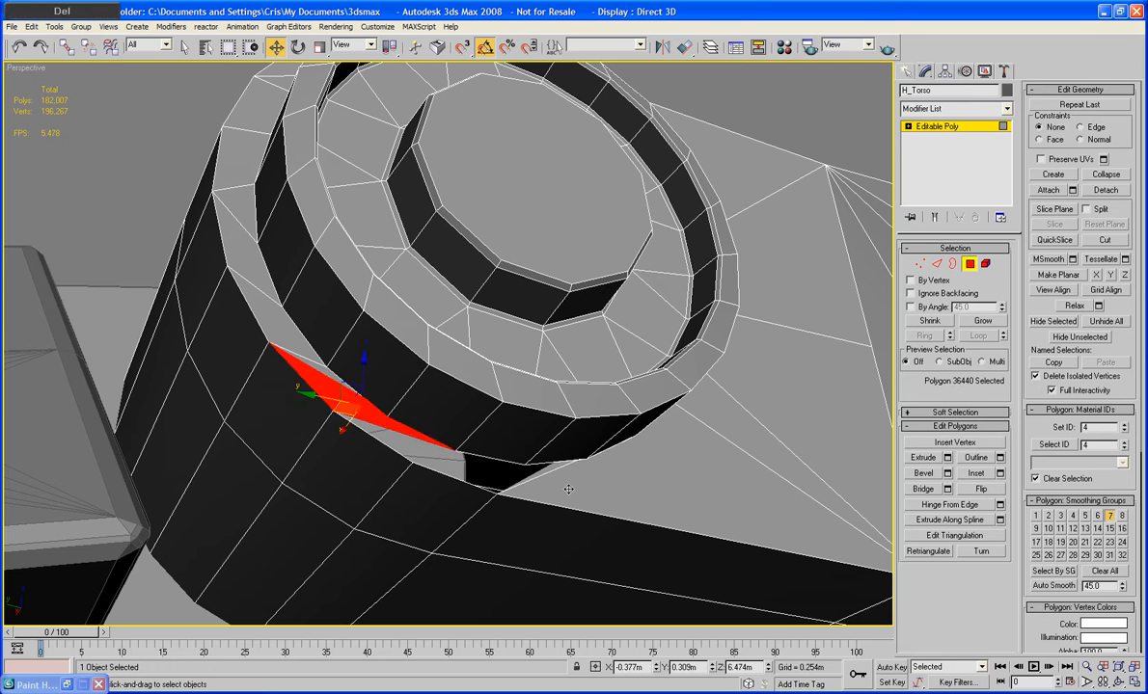
pyautogui.press('Delete')
pyautogui.click(544, 470)
pyautogui.press('Delete')
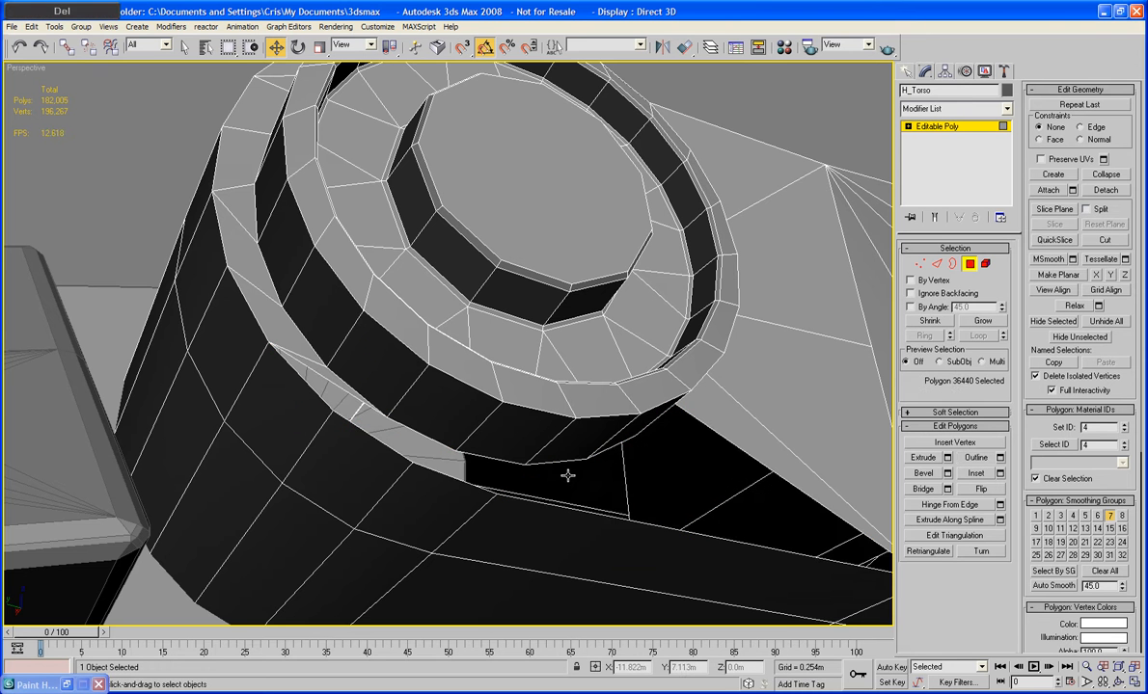
# Delete two more overlapping bridge polygons farther around the cap's lower outer side.
pyautogui.keyDown('alt'); pyautogui.moveTo(396, 424); pyautogui.dragTo(371, 445, button='middle'); pyautogui.keyUp('alt')
pyautogui.click(371, 445)
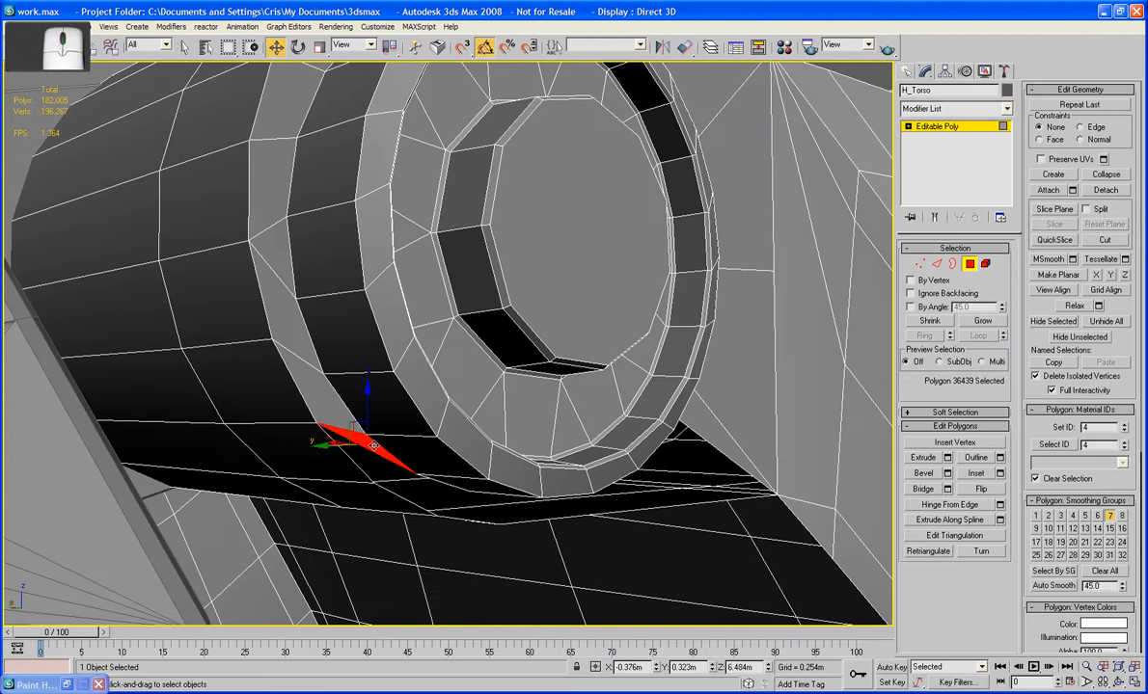
pyautogui.press('Delete')
pyautogui.click(308, 376)
pyautogui.press('Delete')
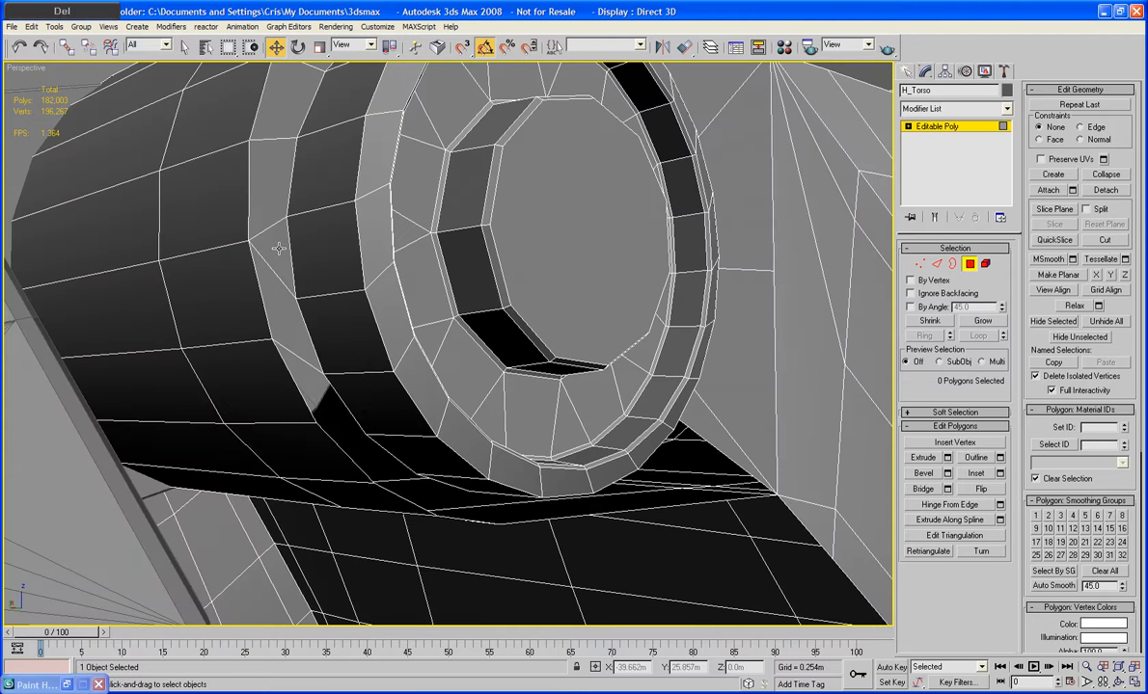
# Delete the large bridge polygon and the thin twisted ones between the top of the cap and the hinge's upper edge.
pyautogui.keyDown('alt'); pyautogui.moveTo(318, 349); pyautogui.dragTo(307, 445, button='middle'); pyautogui.keyUp('alt')
pyautogui.keyDown('alt'); pyautogui.moveTo(417, 350); pyautogui.dragTo(319, 370, button='middle'); pyautogui.keyUp('alt')
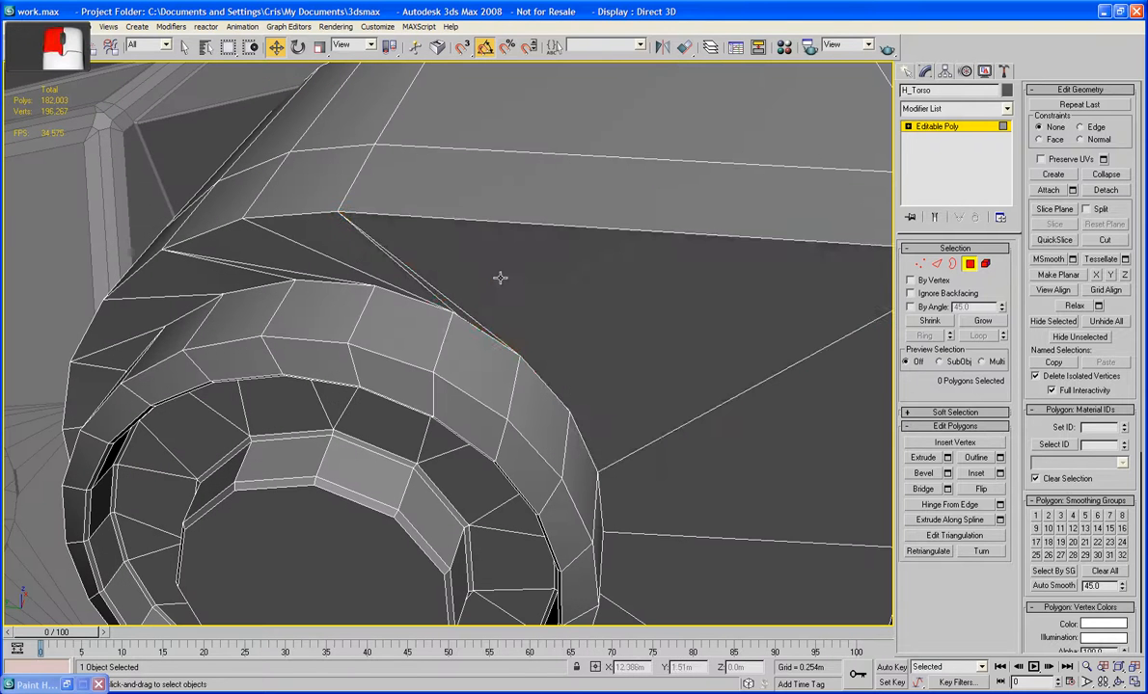
pyautogui.click(500, 274)
pyautogui.press('Delete')
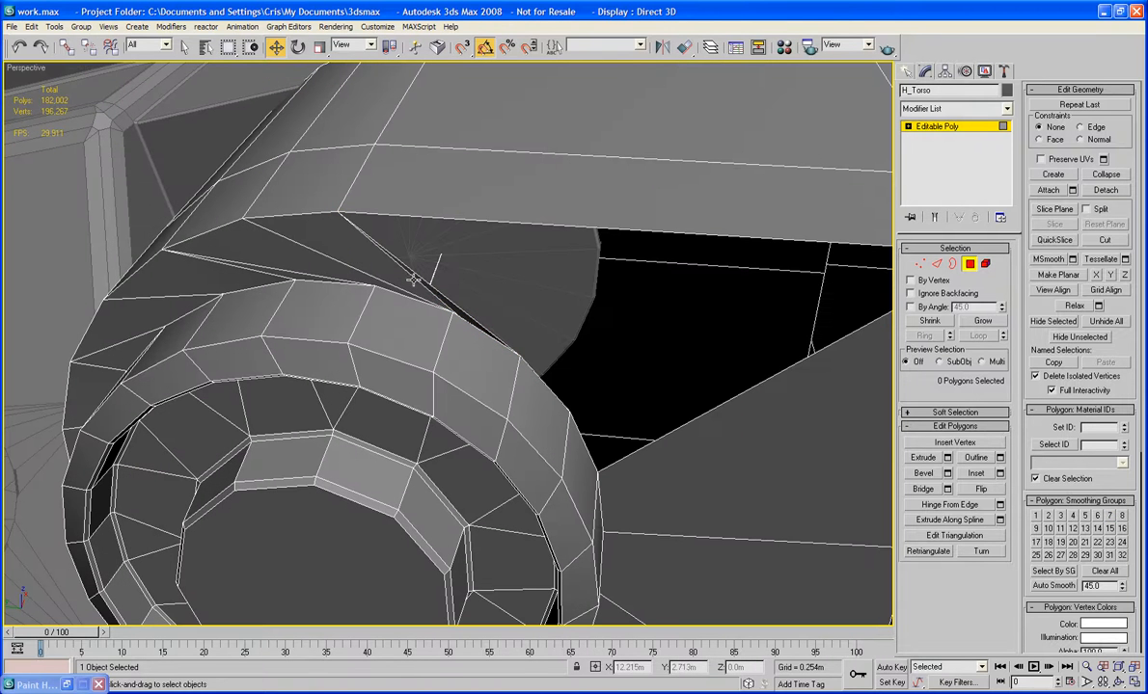
pyautogui.click(437, 294)
pyautogui.press('Delete')
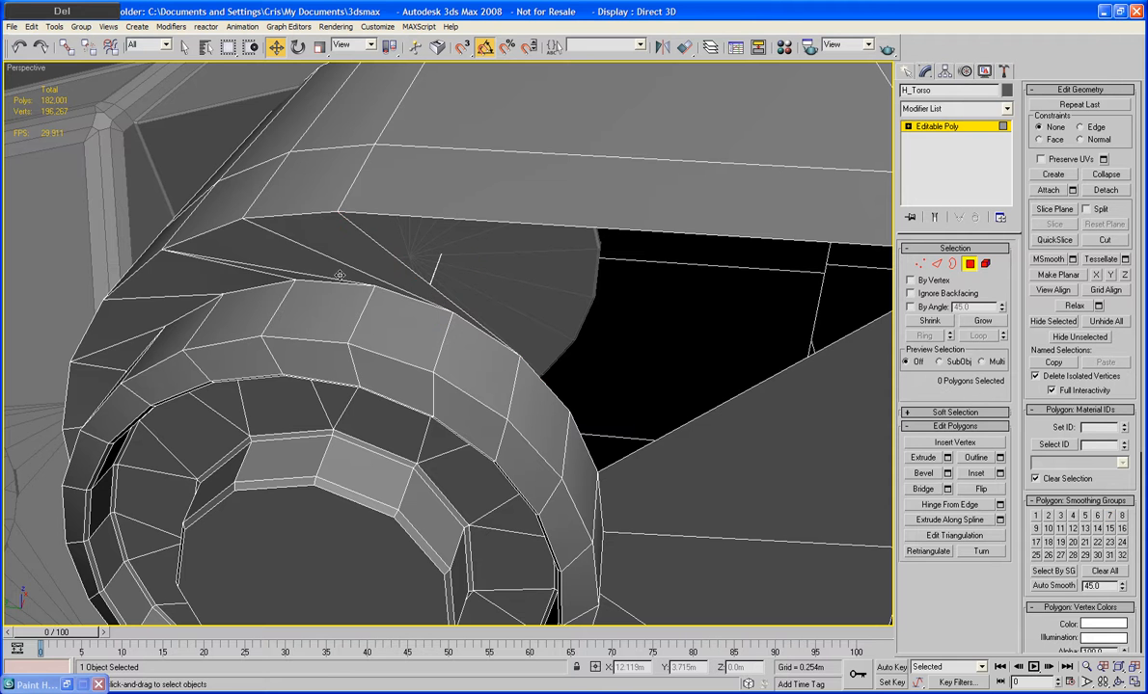
pyautogui.click(319, 278)
pyautogui.press('Delete')
pyautogui.click(298, 258)
pyautogui.press('Delete')
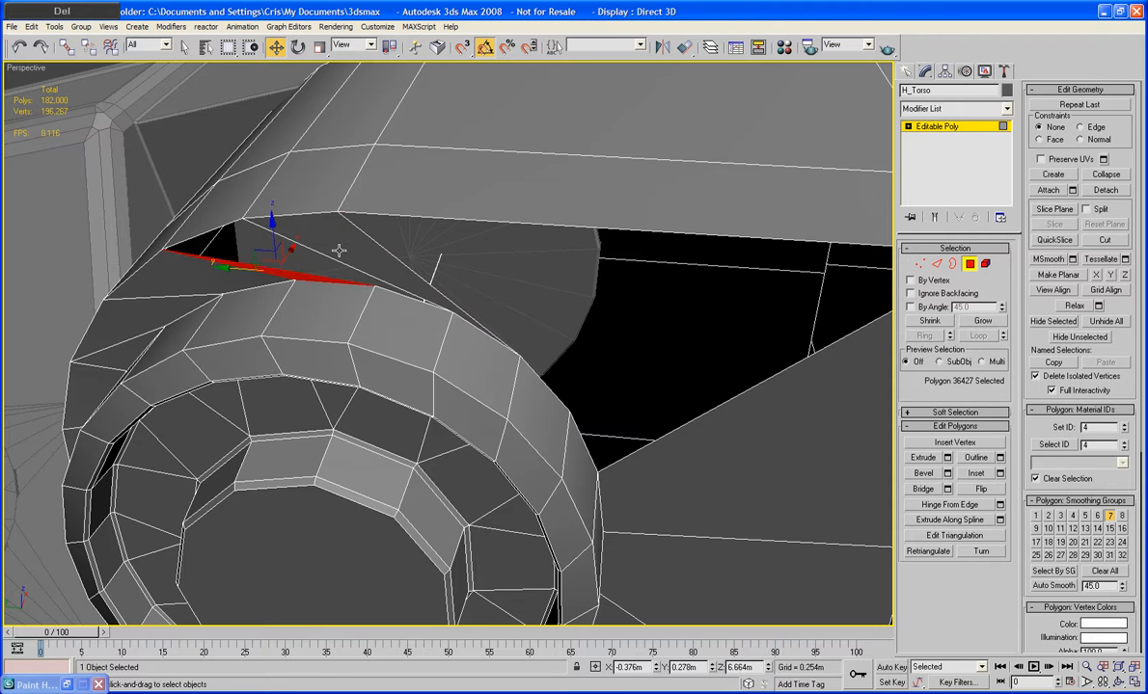
pyautogui.click(338, 250)
pyautogui.press('Delete')
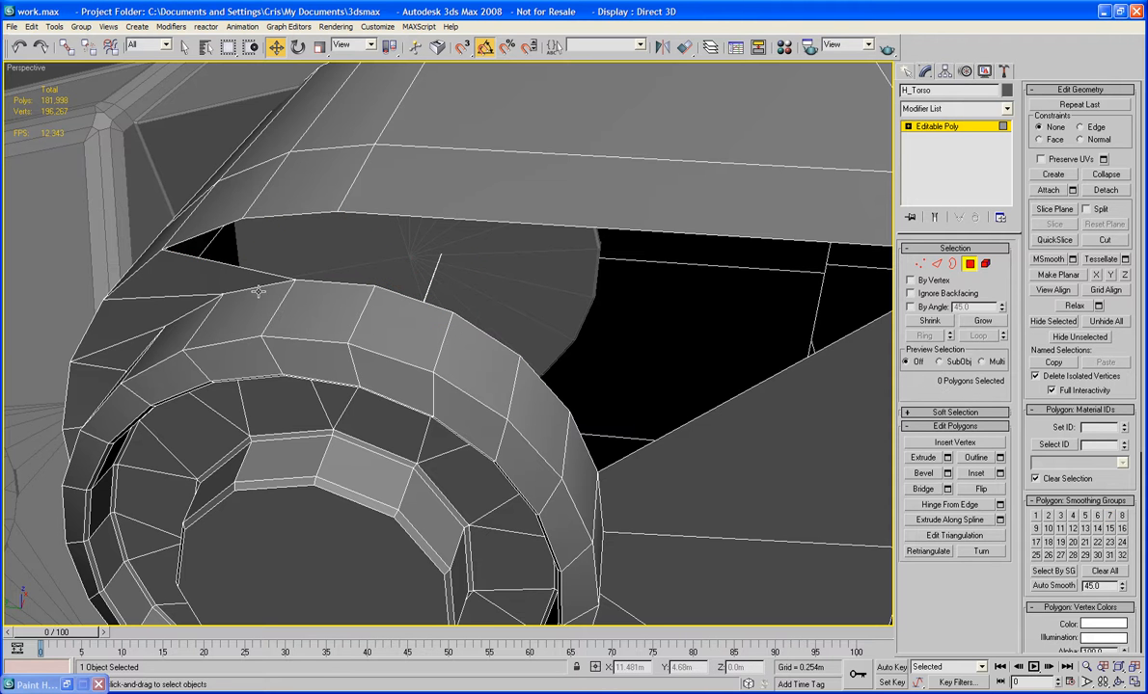
# Select the borders of the openings above and below the round cap and close both with Cap.
pyautogui.press('3')
pyautogui.click(795, 365)
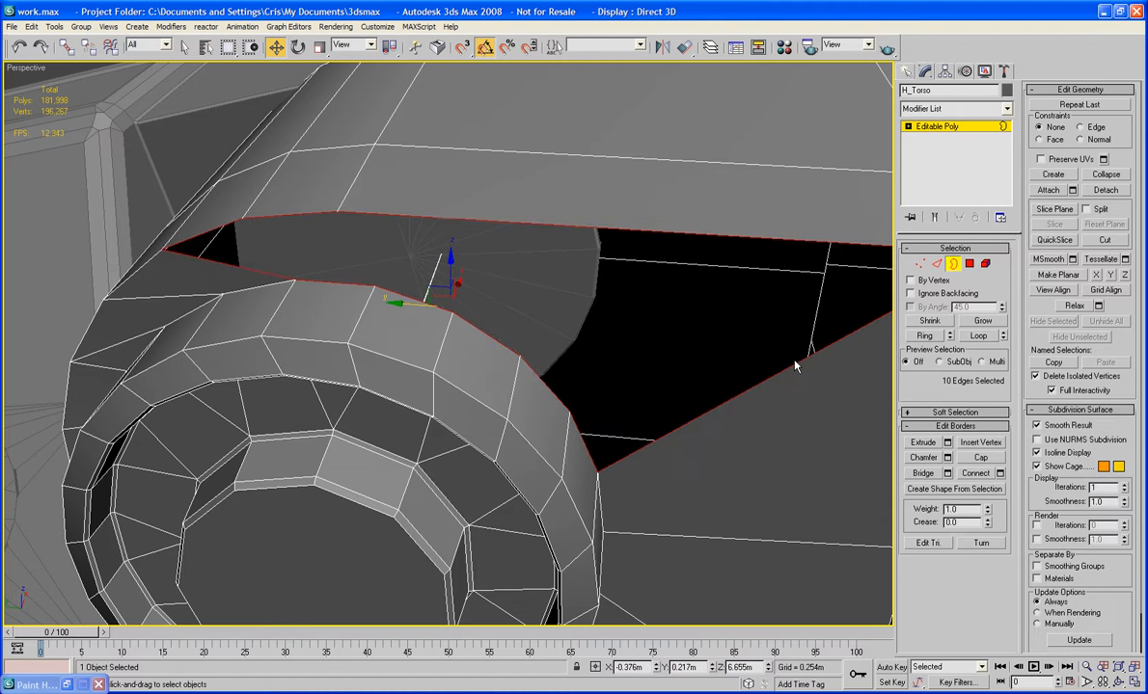
pyautogui.keyDown('alt'); pyautogui.moveTo(794, 472); pyautogui.dragTo(786, 381, button='middle'); pyautogui.keyUp('alt')
pyautogui.keyDown('ctrl'); pyautogui.click(687, 478); pyautogui.keyUp('ctrl')
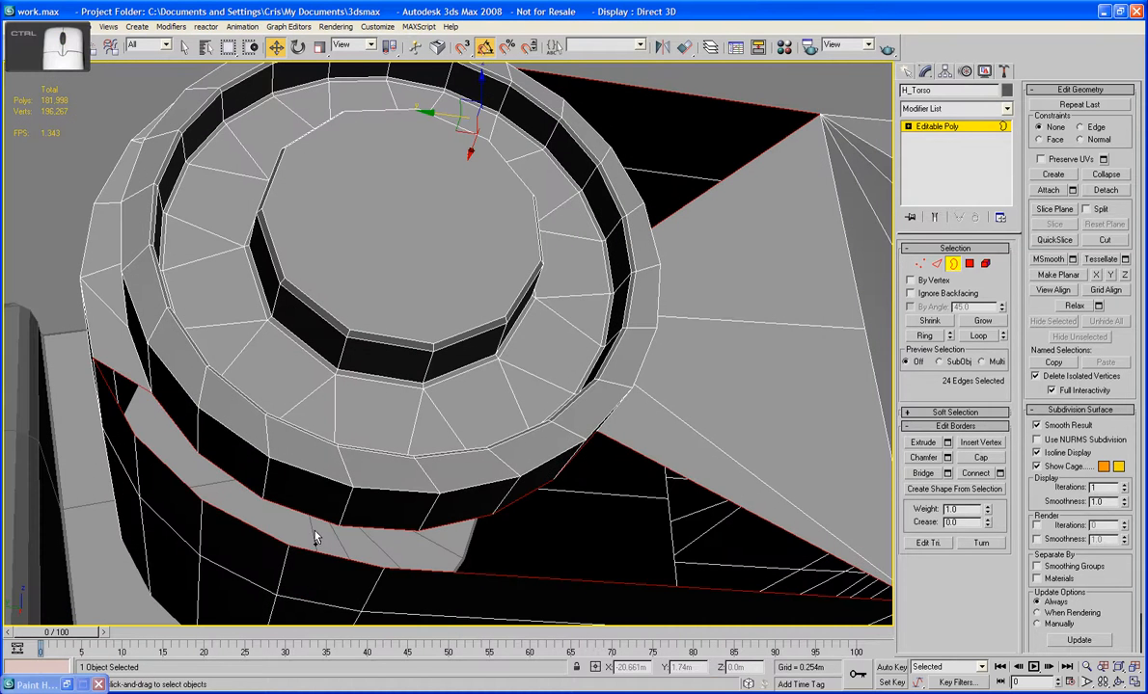
pyautogui.scroll(-2, 683, 438)
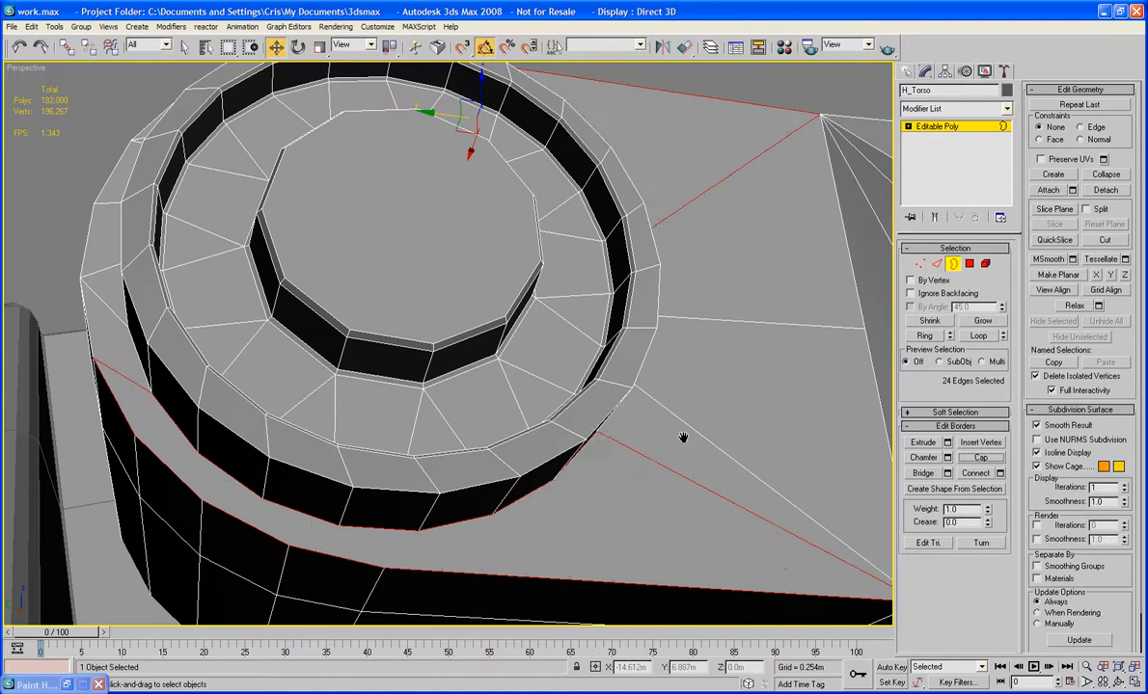
pyautogui.scroll(-5, 613, 391)
pyautogui.click(614, 141)
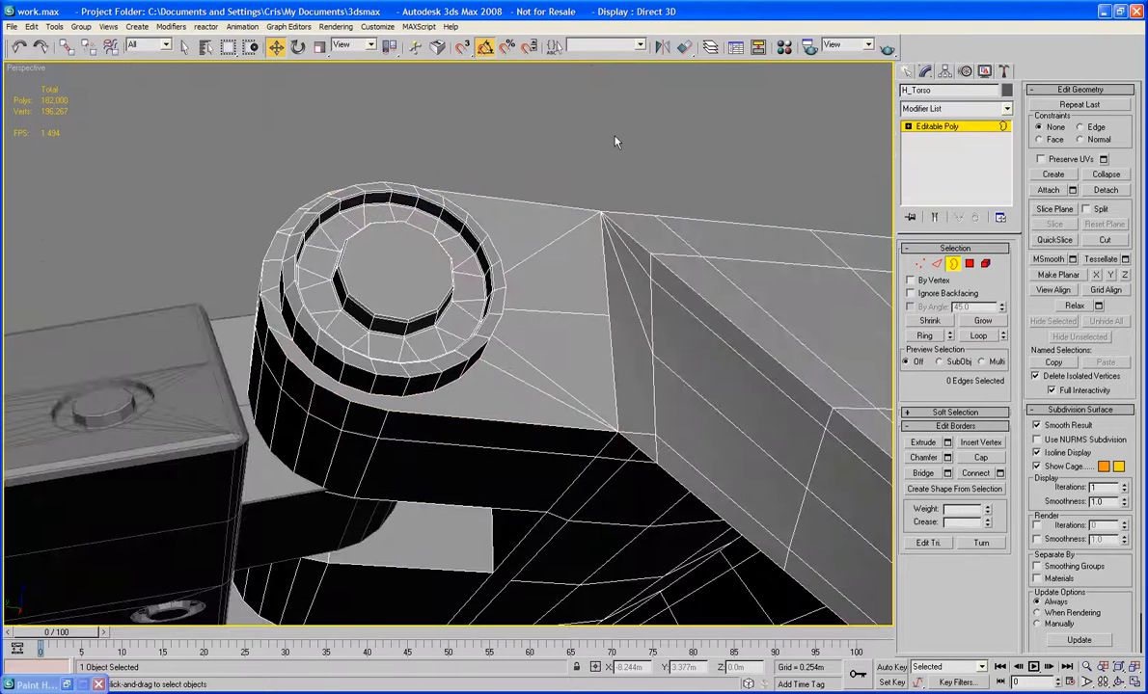
# Leave border editing on H_Torso and select the H_Shoulder_Mount together with the sphere at its center.
pyautogui.keyDown('alt'); pyautogui.moveTo(615, 141); pyautogui.dragTo(606, 353, button='middle'); pyautogui.keyUp('alt')
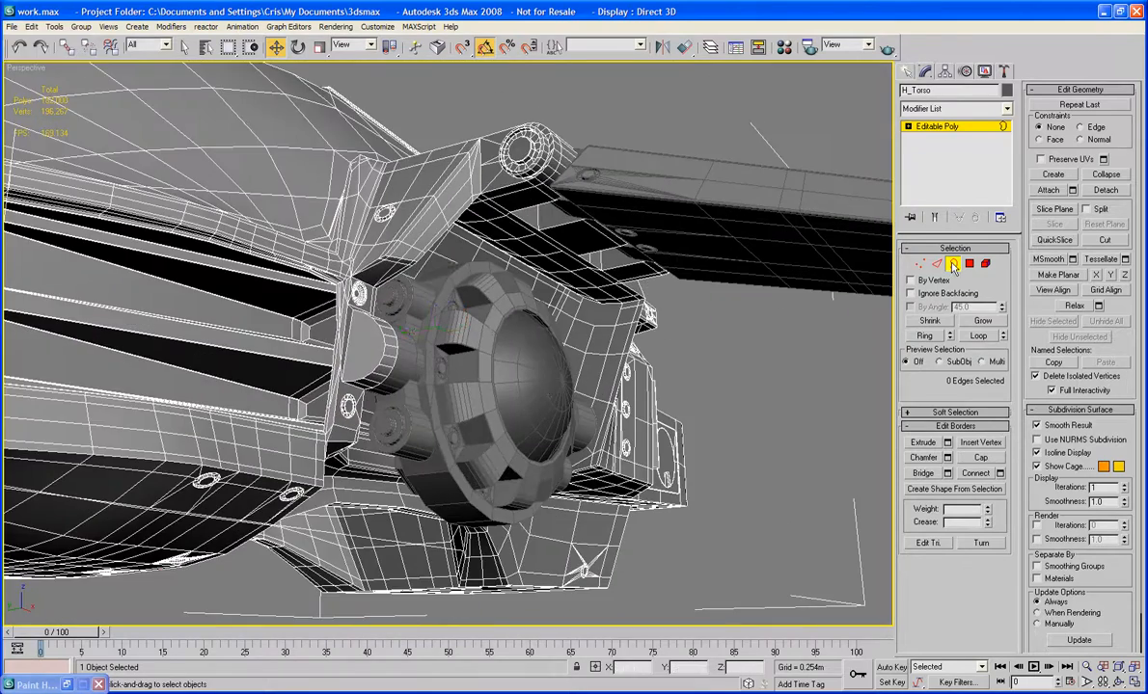
pyautogui.click(951, 263)
pyautogui.click(548, 389)
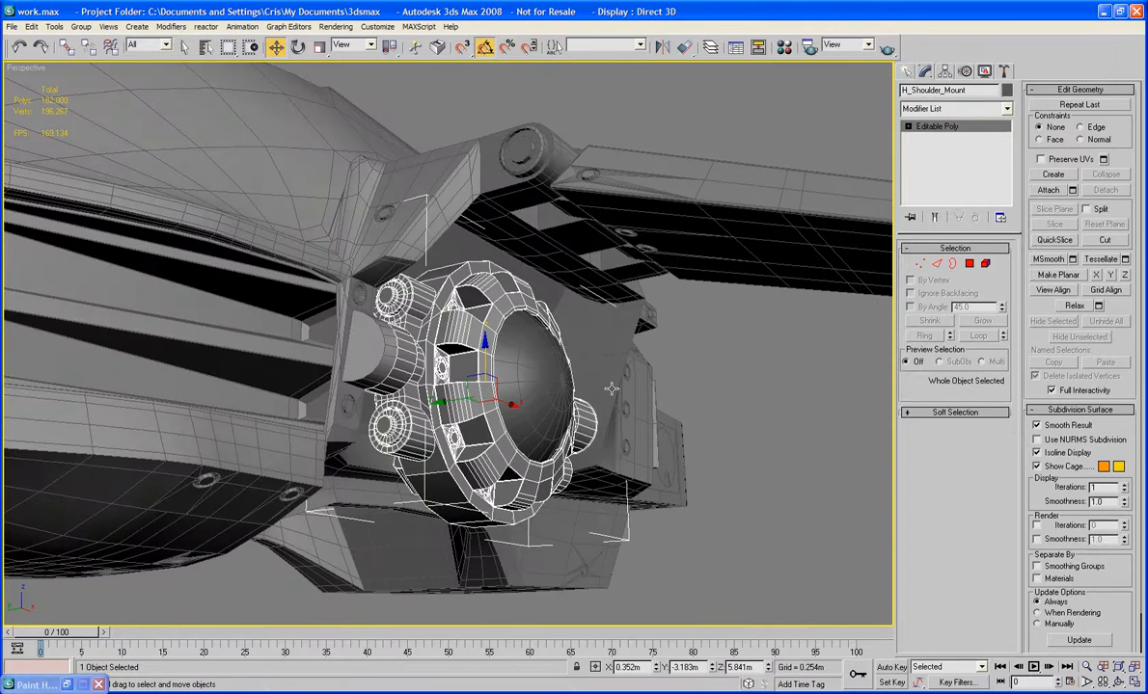
pyautogui.keyDown('alt'); pyautogui.moveTo(567, 363); pyautogui.dragTo(493, 364, button='middle'); pyautogui.keyUp('alt')
pyautogui.keyDown('ctrl'); pyautogui.click(531, 391); pyautogui.keyUp('ctrl')
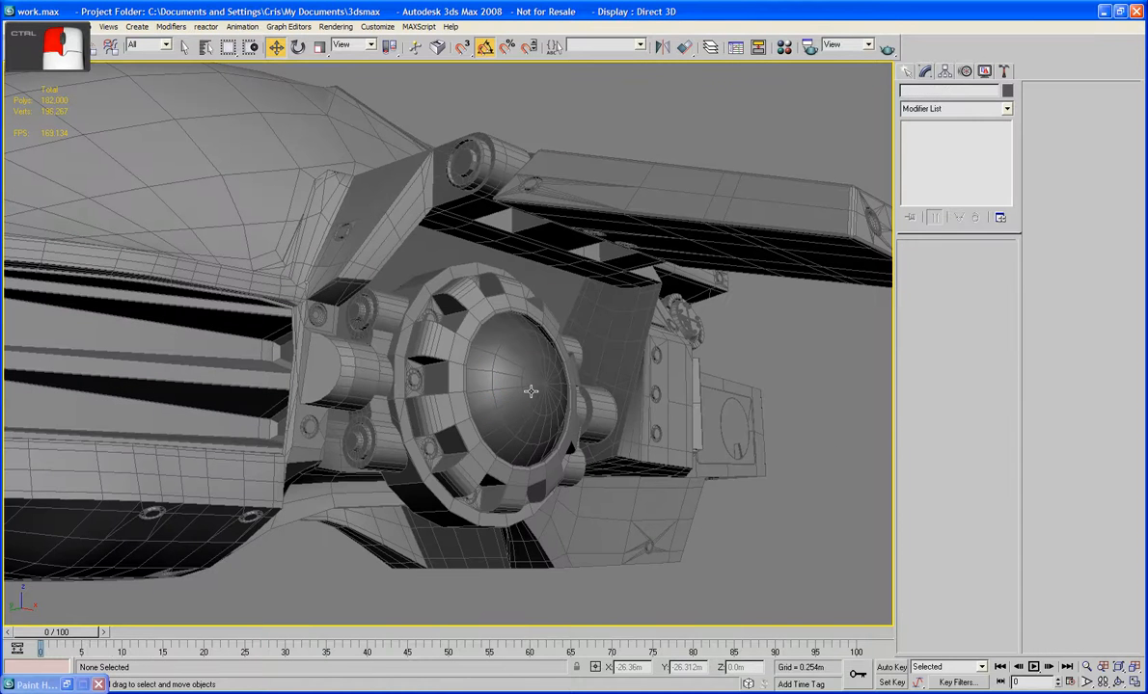
pyautogui.click(533, 385)
pyautogui.keyDown('ctrl'); pyautogui.click(421, 485); pyautogui.keyUp('ctrl')
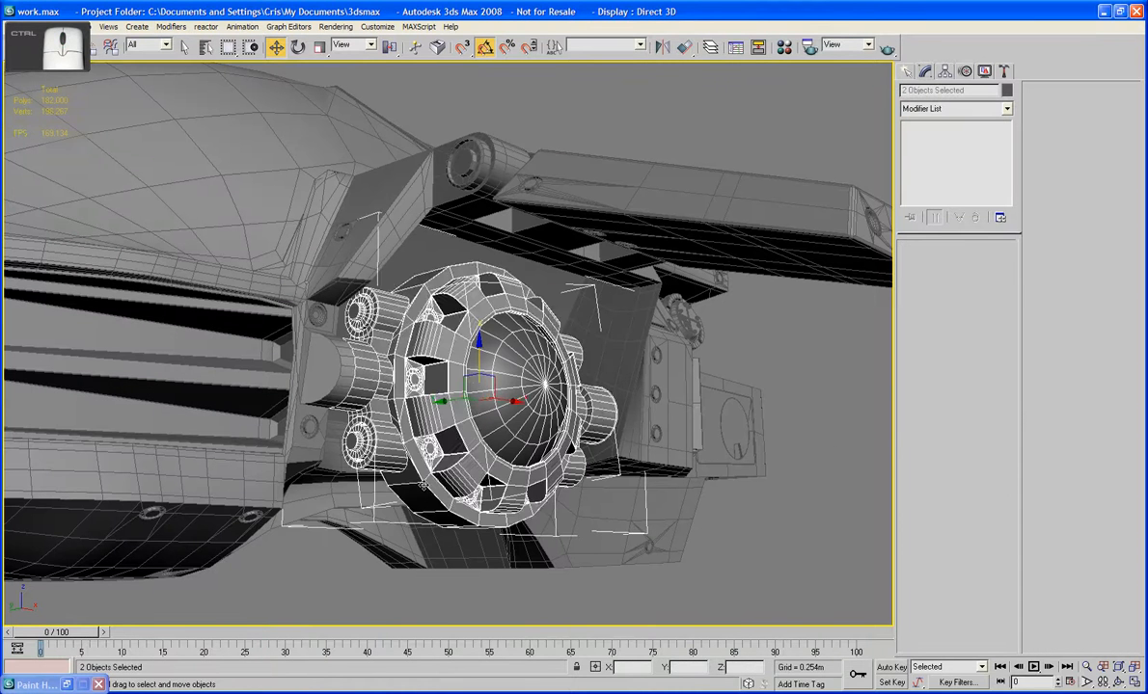
# Mirror the shoulder mount and its sphere across the Y axis as a copy with no offset.
pyautogui.scroll(-6, 394, 451)
pyautogui.moveTo(443, 504); pyautogui.dragTo(480, 524, button='middle')
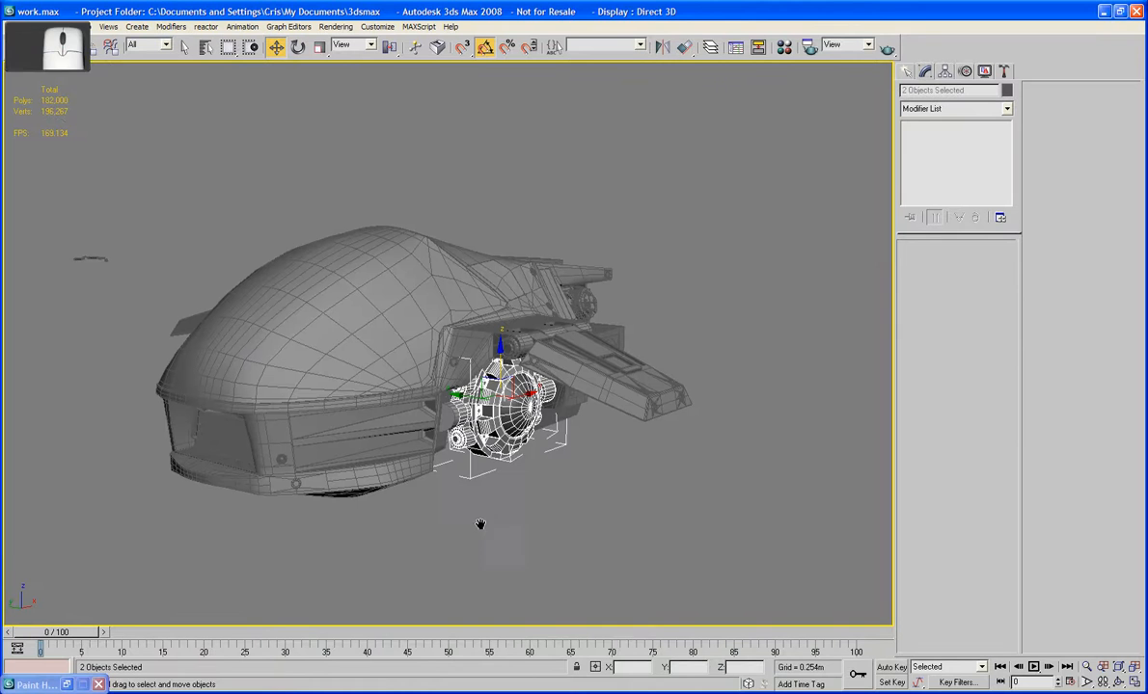
pyautogui.click(664, 50)
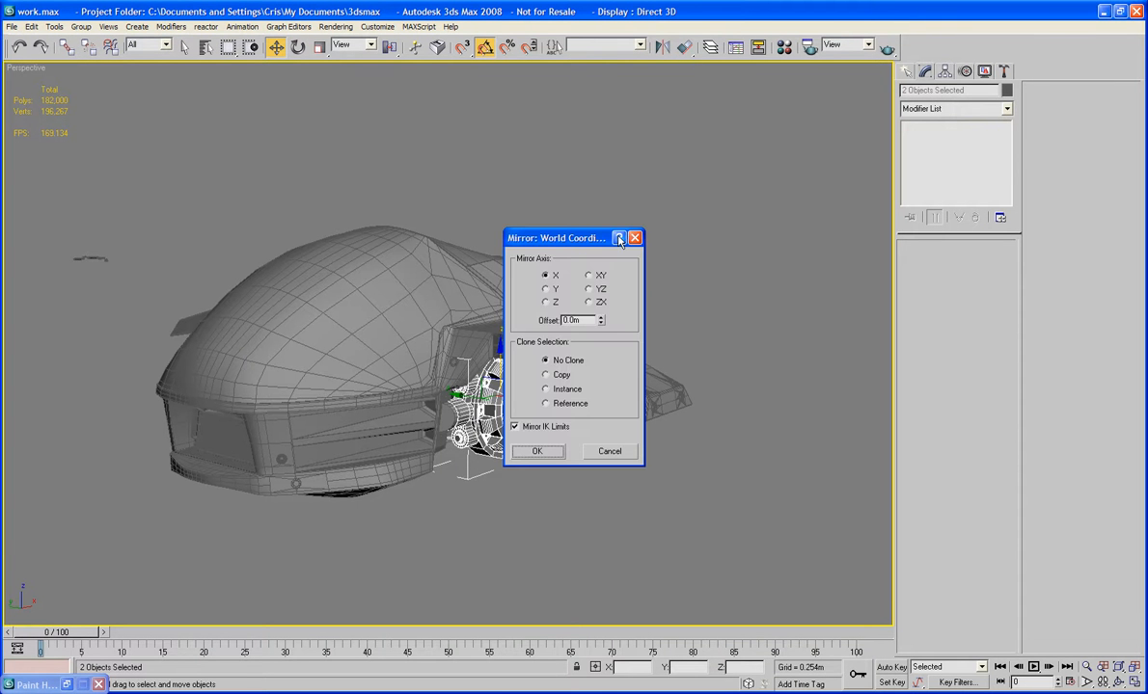
pyautogui.moveTo(599, 246); pyautogui.dragTo(766, 228)
pyautogui.click(712, 357)
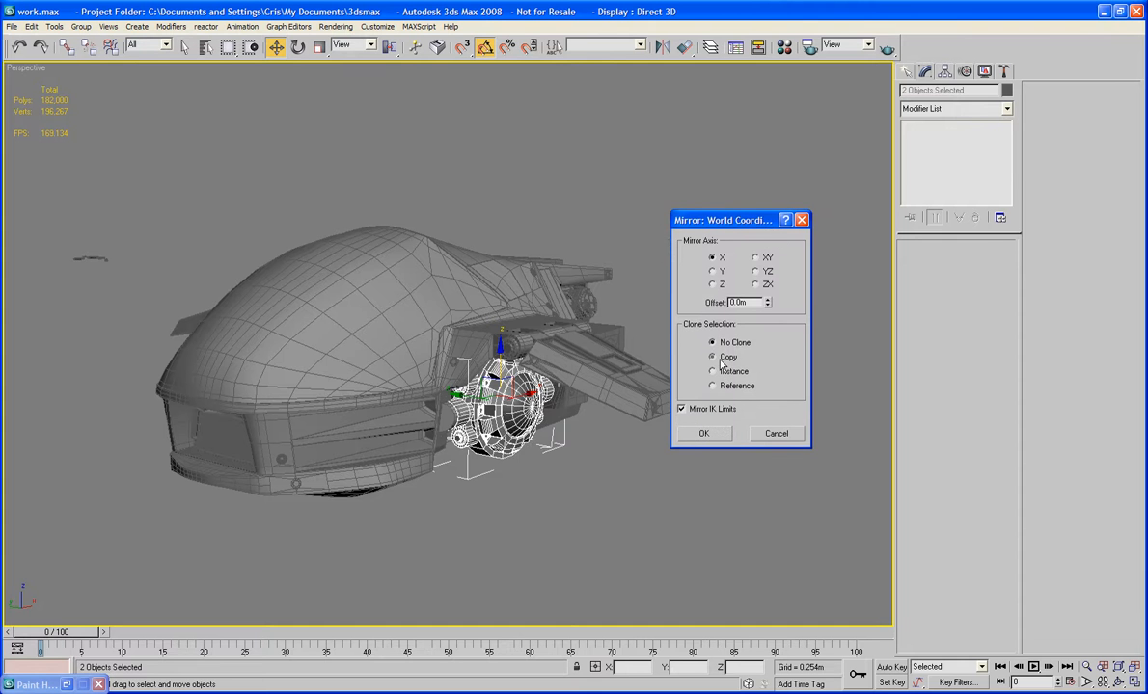
pyautogui.click(713, 286)
pyautogui.click(712, 272)
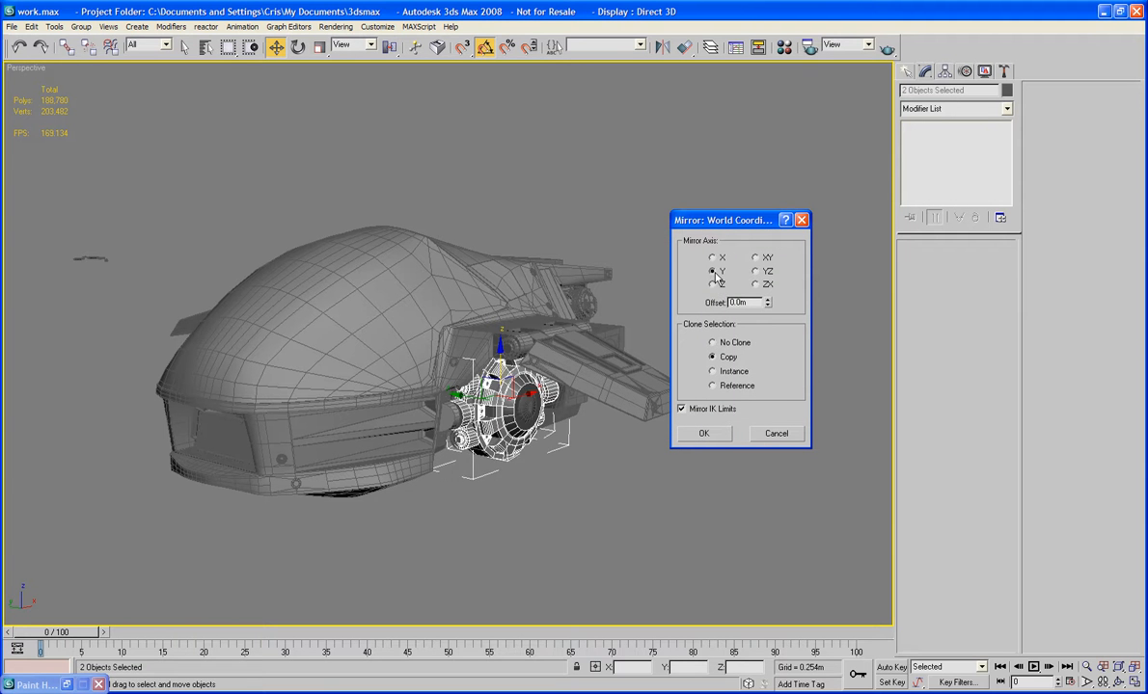
pyautogui.click(716, 438)
# Move the mirrored shoulder mount and sphere along Y into the shoulder recess on the opposite side of the torso.
pyautogui.keyDown('alt'); pyautogui.moveTo(518, 407); pyautogui.dragTo(487, 405, button='middle'); pyautogui.keyUp('alt')
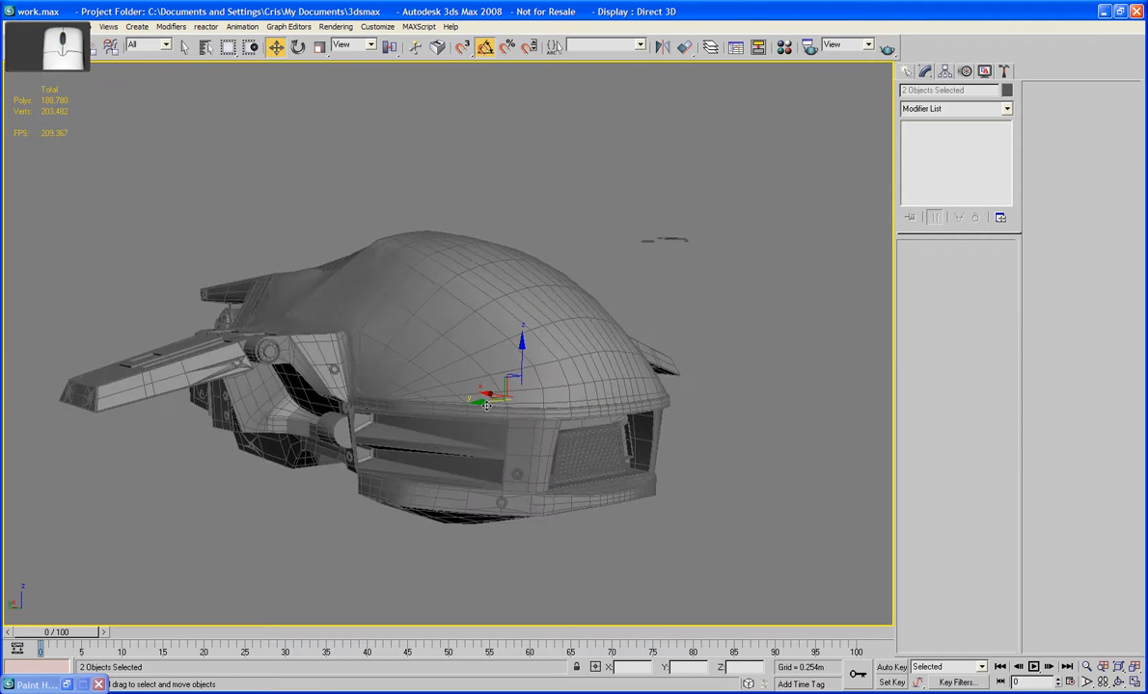
pyautogui.moveTo(487, 403); pyautogui.dragTo(258, 412)
pyautogui.keyDown('alt'); pyautogui.moveTo(259, 413); pyautogui.dragTo(307, 328, button='middle'); pyautogui.keyUp('alt')
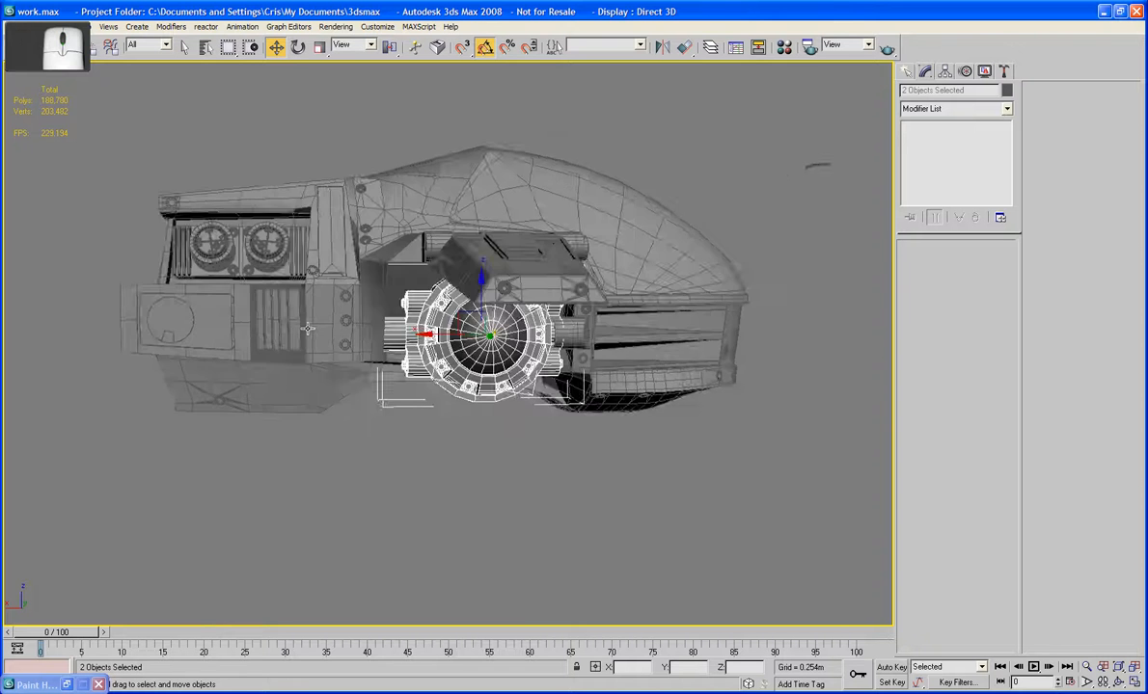
pyautogui.scroll(4, 307, 328)
pyautogui.scroll(-5, 307, 328)
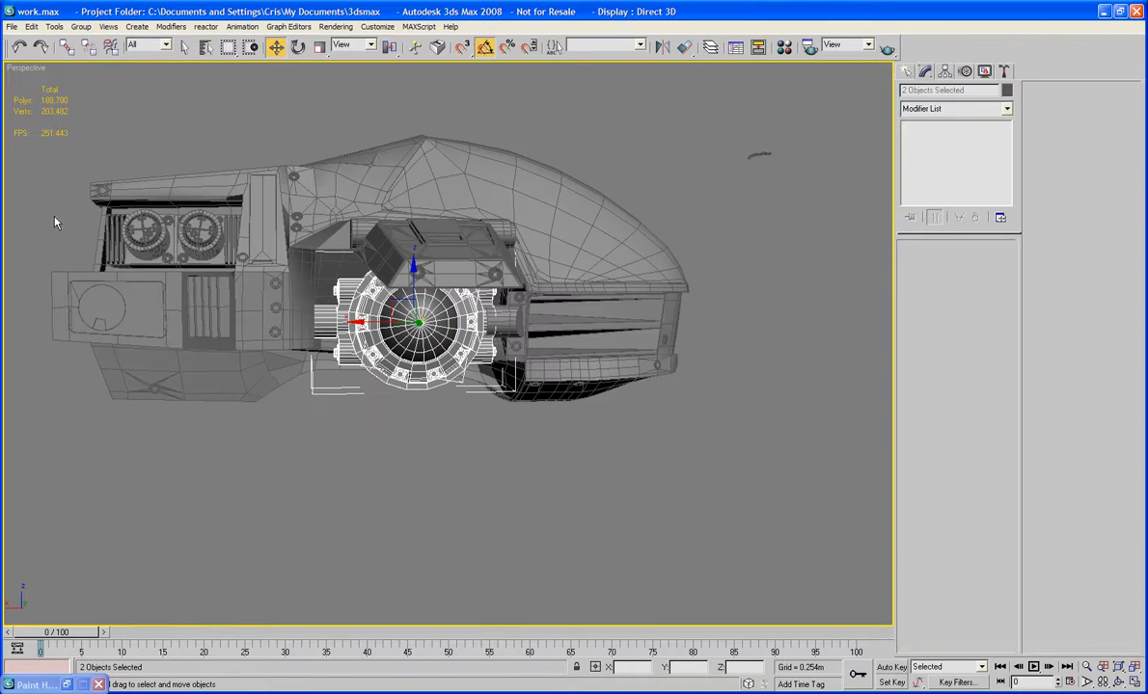
# Reset the transforms of the mirrored shoulder mount and sphere with Reset XForm and convert both to Editable Poly.
pyautogui.click(1002, 72)
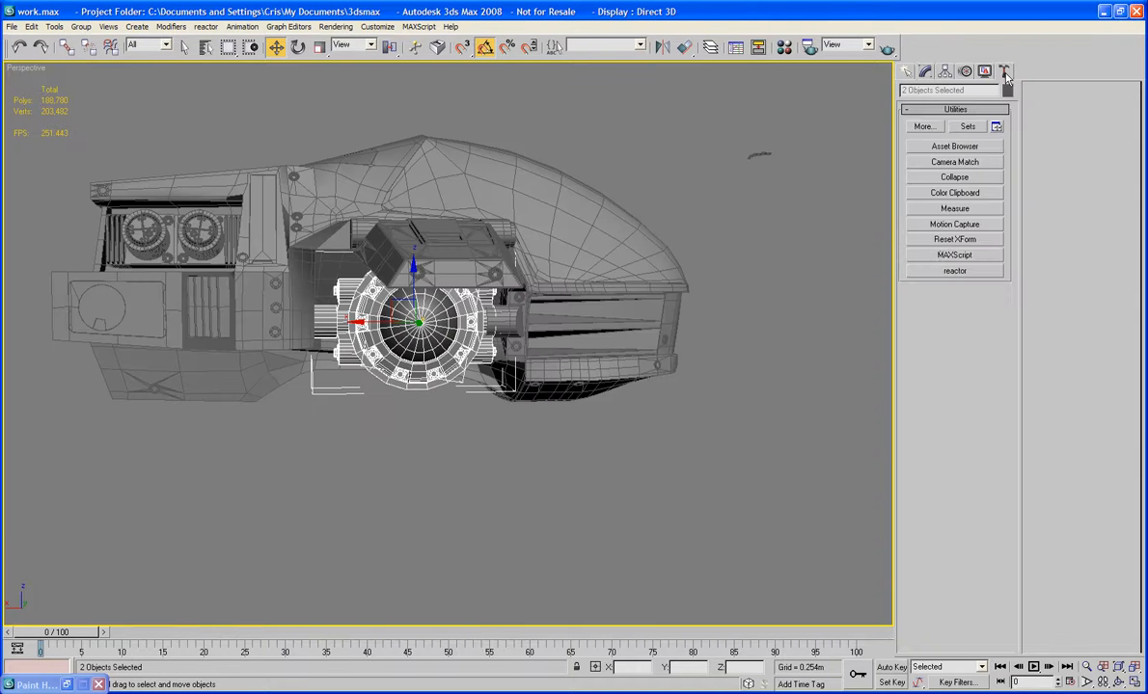
pyautogui.click(952, 239)
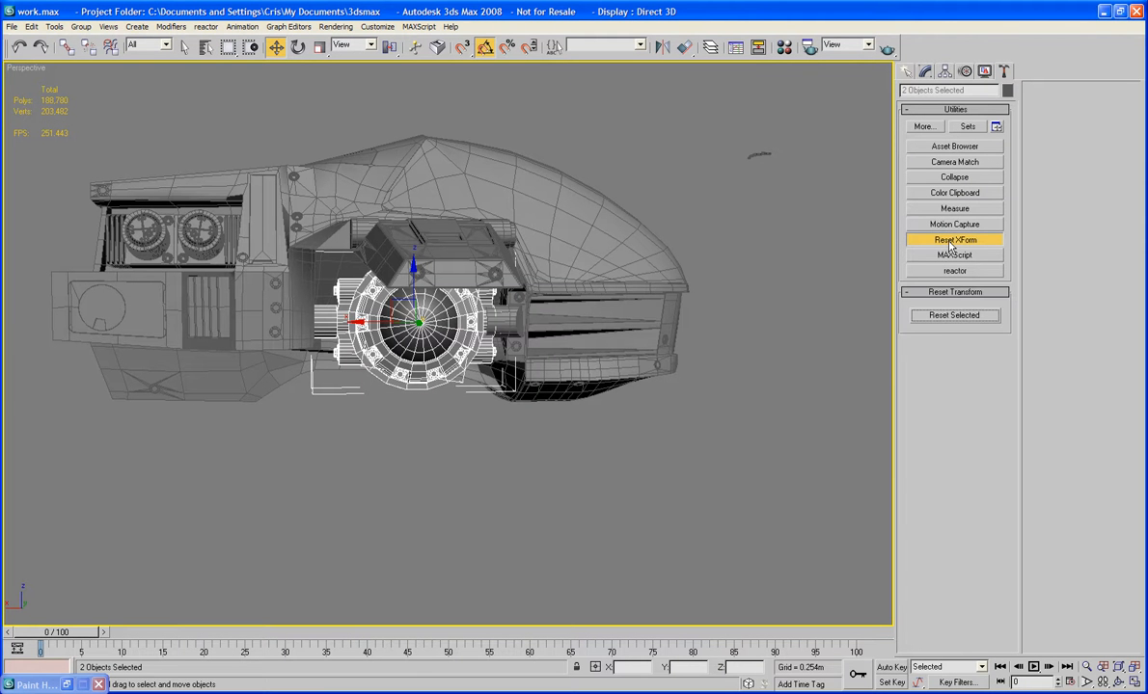
pyautogui.click(950, 316)
pyautogui.rightClick(459, 336)
pyautogui.moveTo(511, 464)
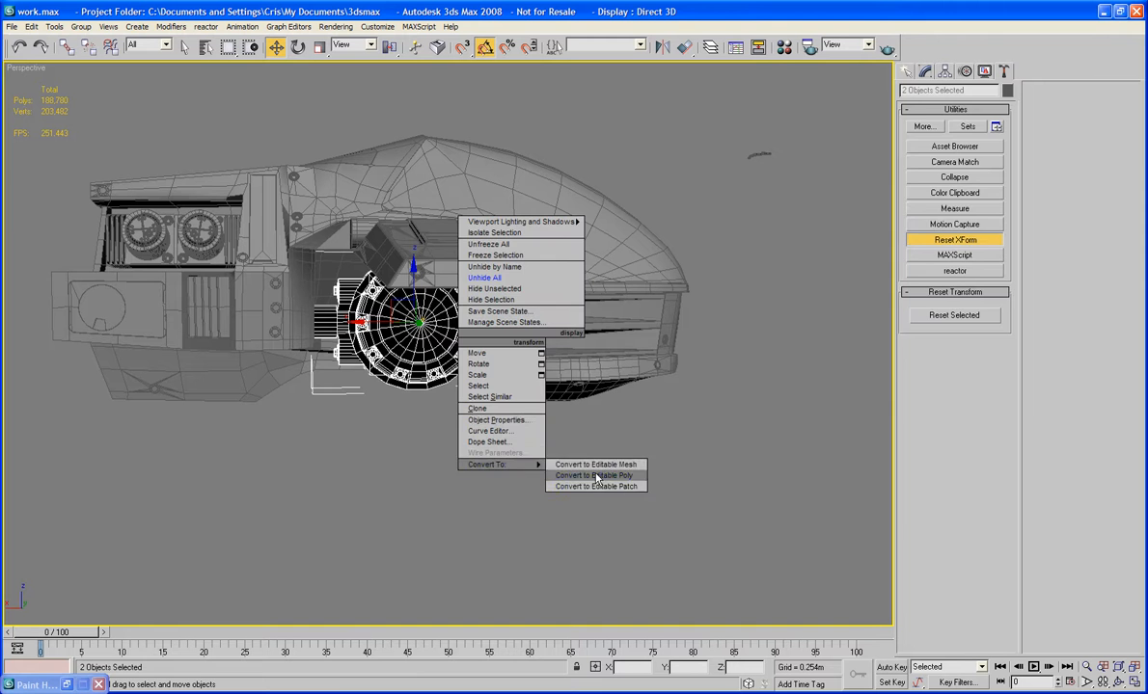
pyautogui.click(595, 475)
# Select the mirrored shoulder mount alone and flip the normals of all its elements.
pyautogui.click(527, 439)
pyautogui.click(413, 361)
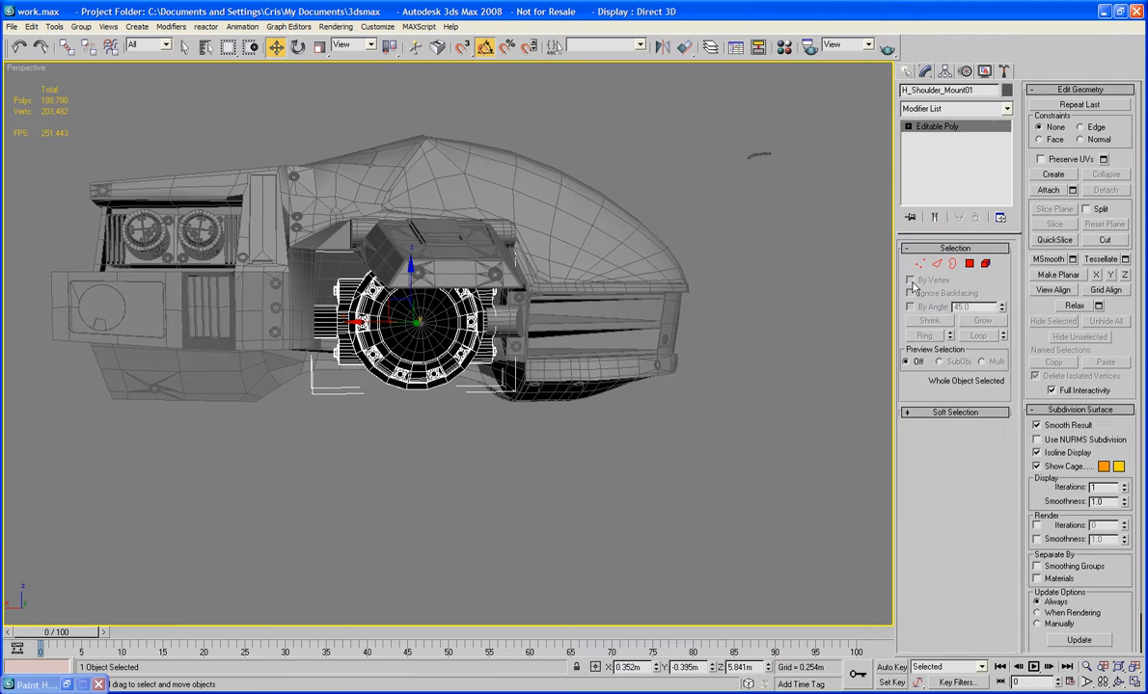
pyautogui.click(985, 263)
pyautogui.hotkey('ctrl', 'a')
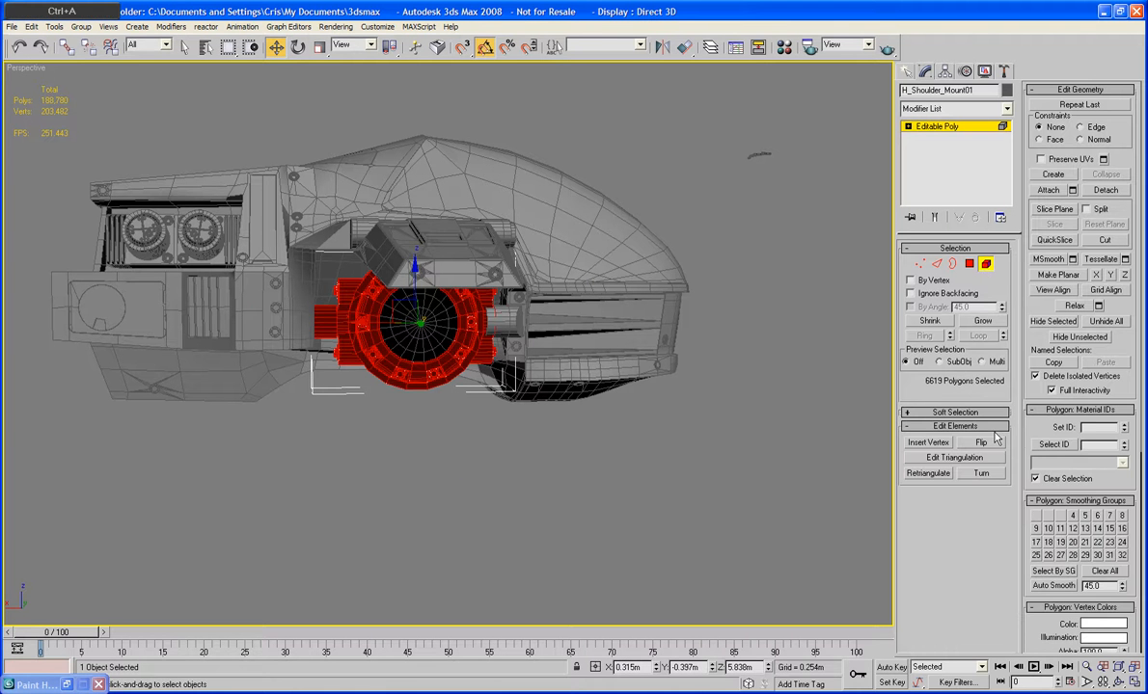
pyautogui.click(999, 440)
pyautogui.click(988, 262)
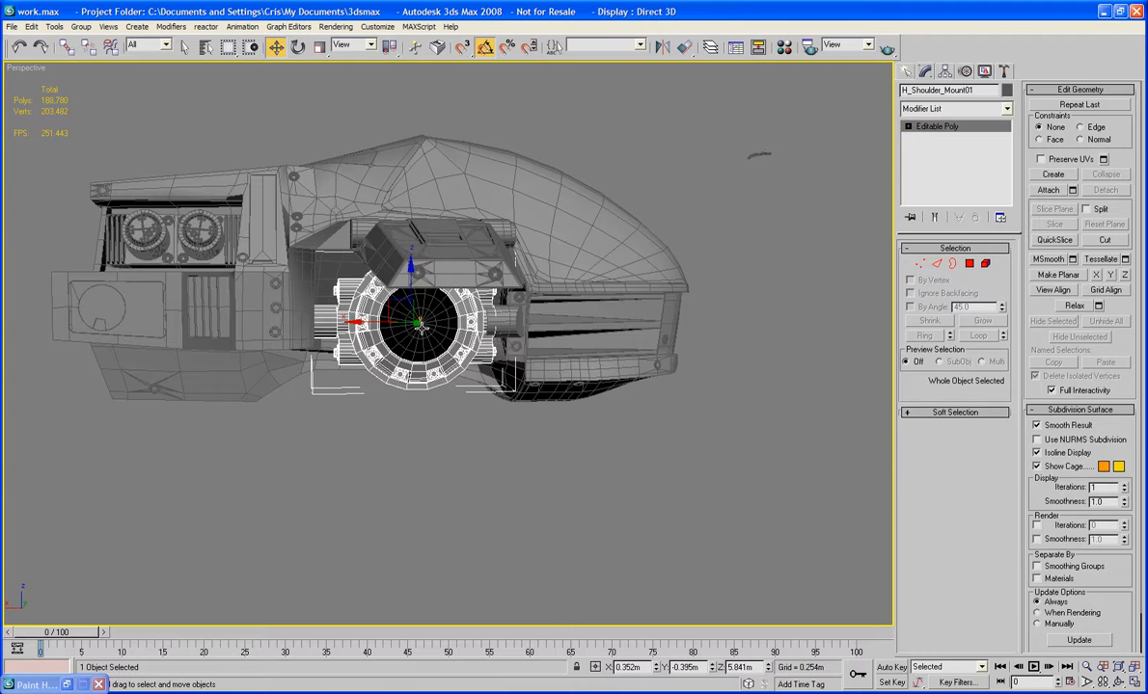
# Select the sphere inside the mirrored shoulder mount, flip the normals of all its elements, and clear the selection.
pyautogui.click(419, 327)
pyautogui.click(419, 327)
pyautogui.click(418, 327)
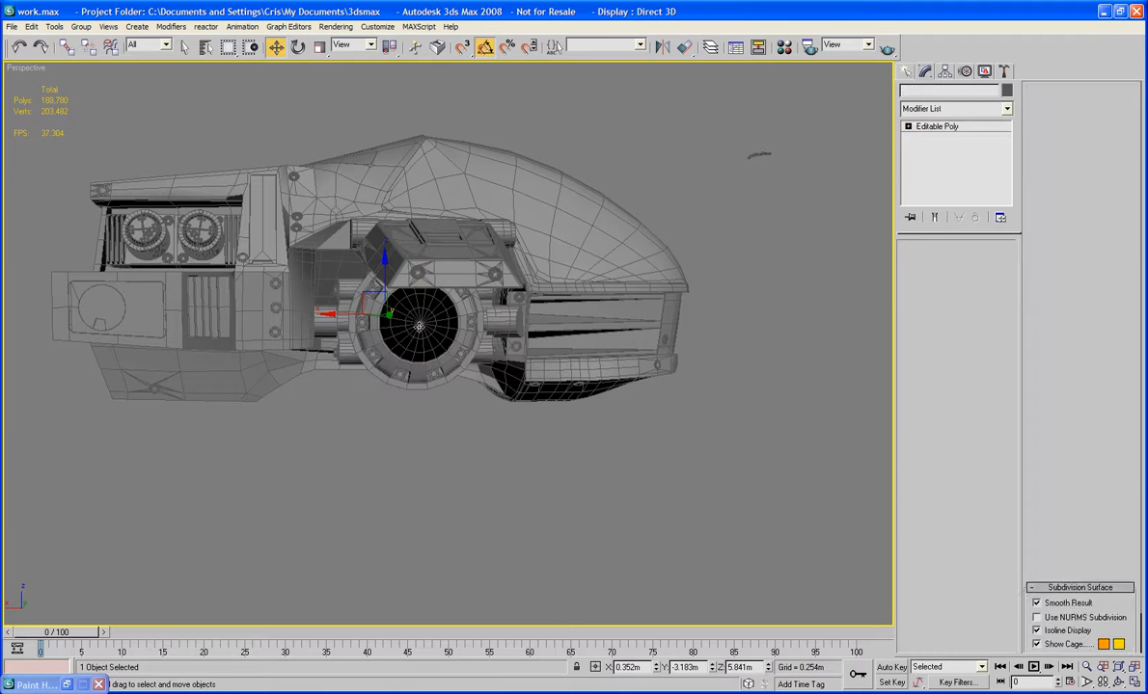
pyautogui.click(418, 327)
pyautogui.click(418, 326)
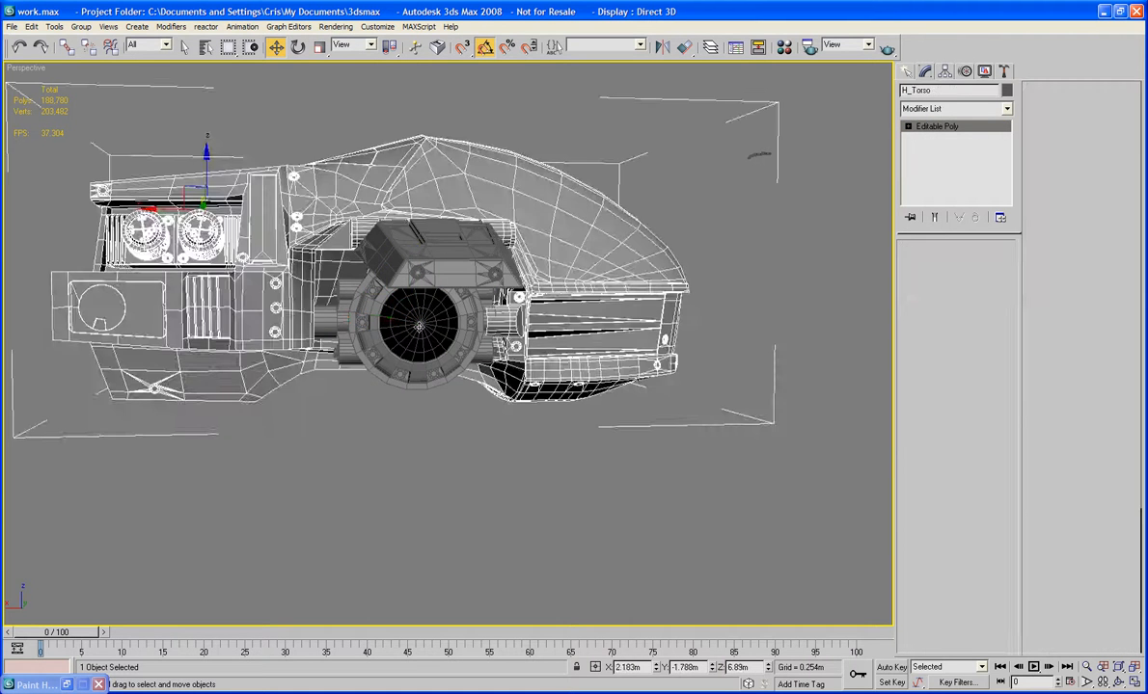
pyautogui.click(418, 326)
pyautogui.click(419, 327)
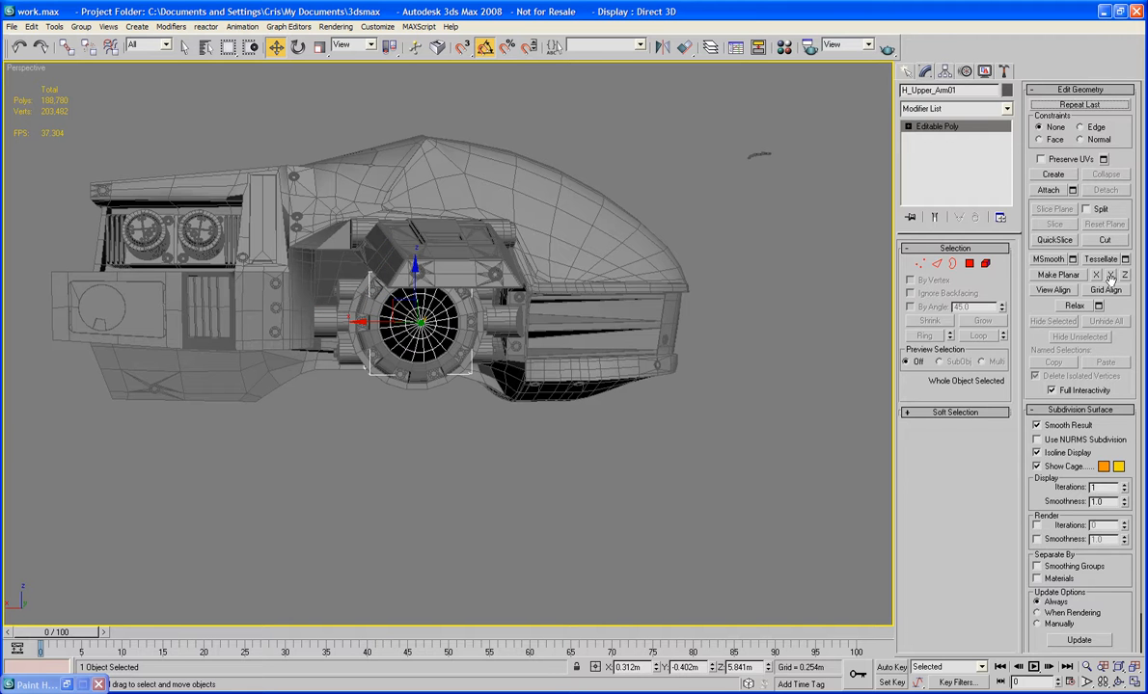
pyautogui.click(985, 263)
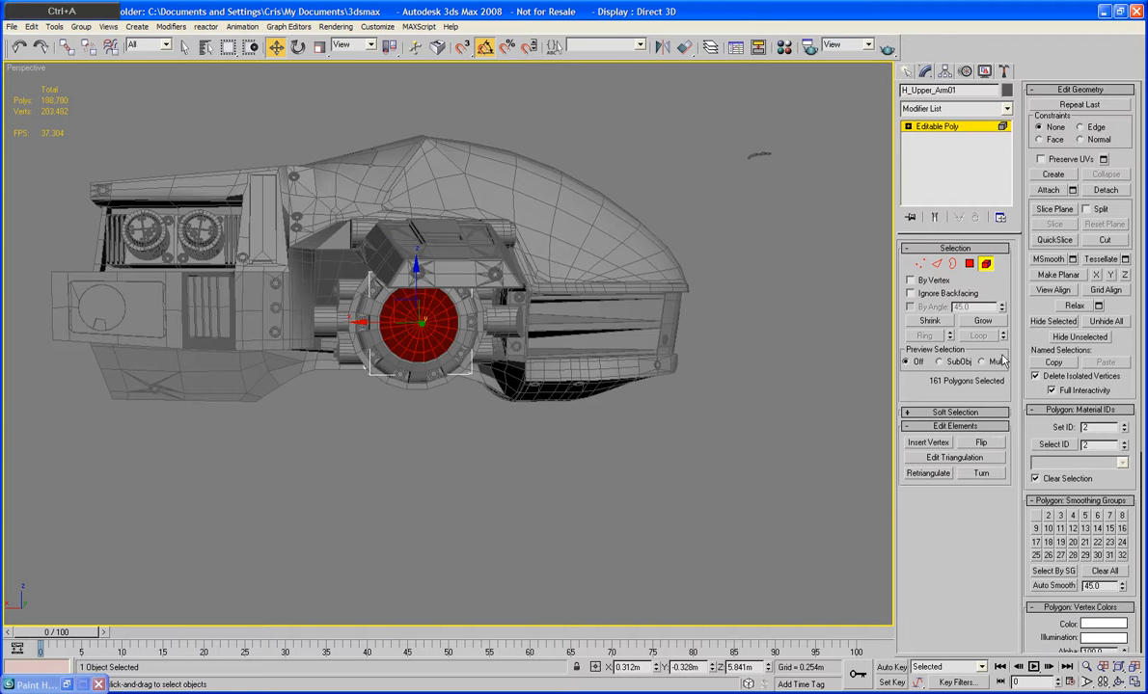
pyautogui.click(984, 263)
pyautogui.click(815, 282)
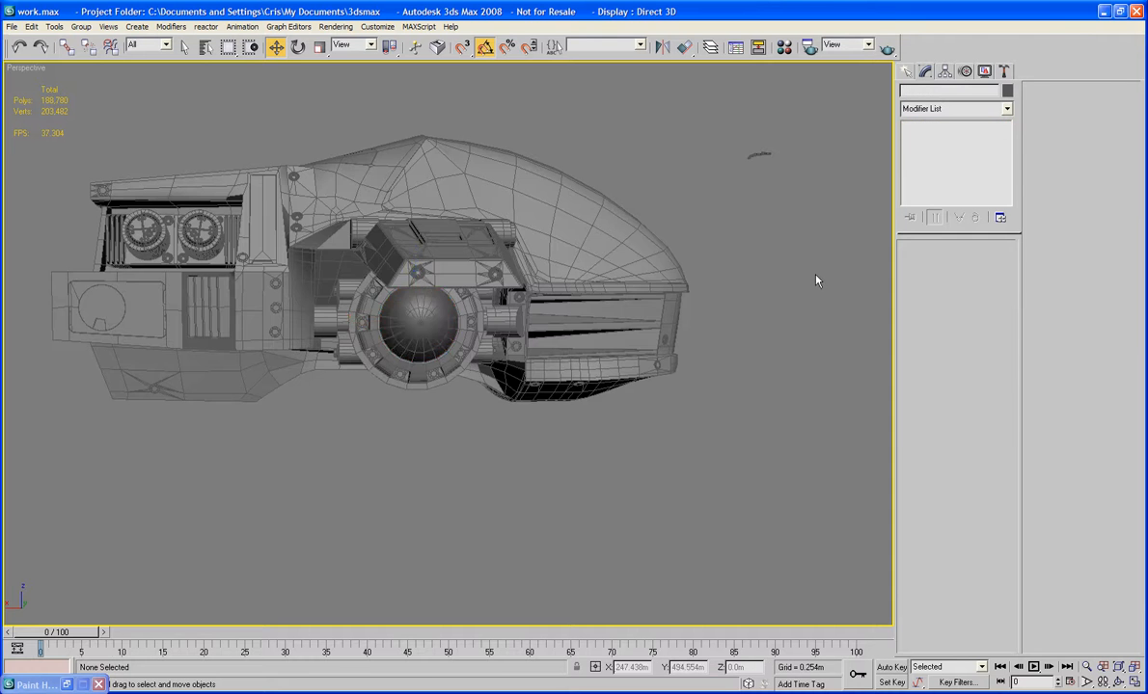
# Unhide the 0 (default), Hips, Left_Leg and Right_Leg layers, keep Torso visible, and hide the TOOLS layer.
pyautogui.scroll(-3, 799, 304)
pyautogui.keyDown('alt'); pyautogui.moveTo(798, 303); pyautogui.dragTo(592, 318, button='middle'); pyautogui.keyUp('alt')
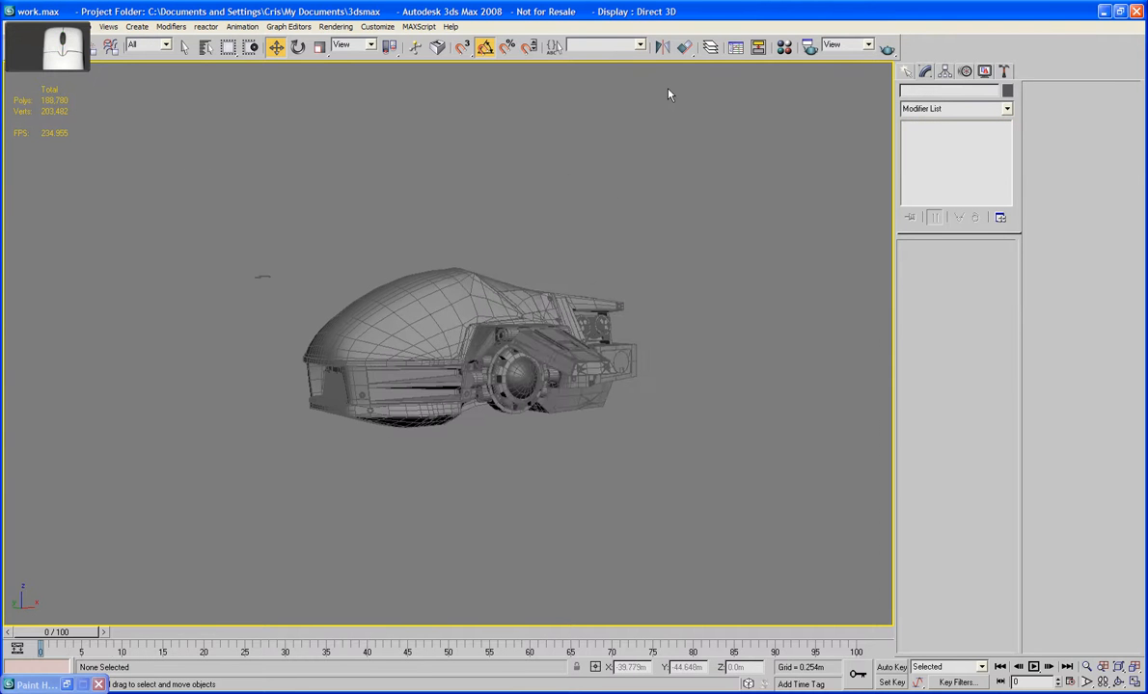
pyautogui.click(710, 46)
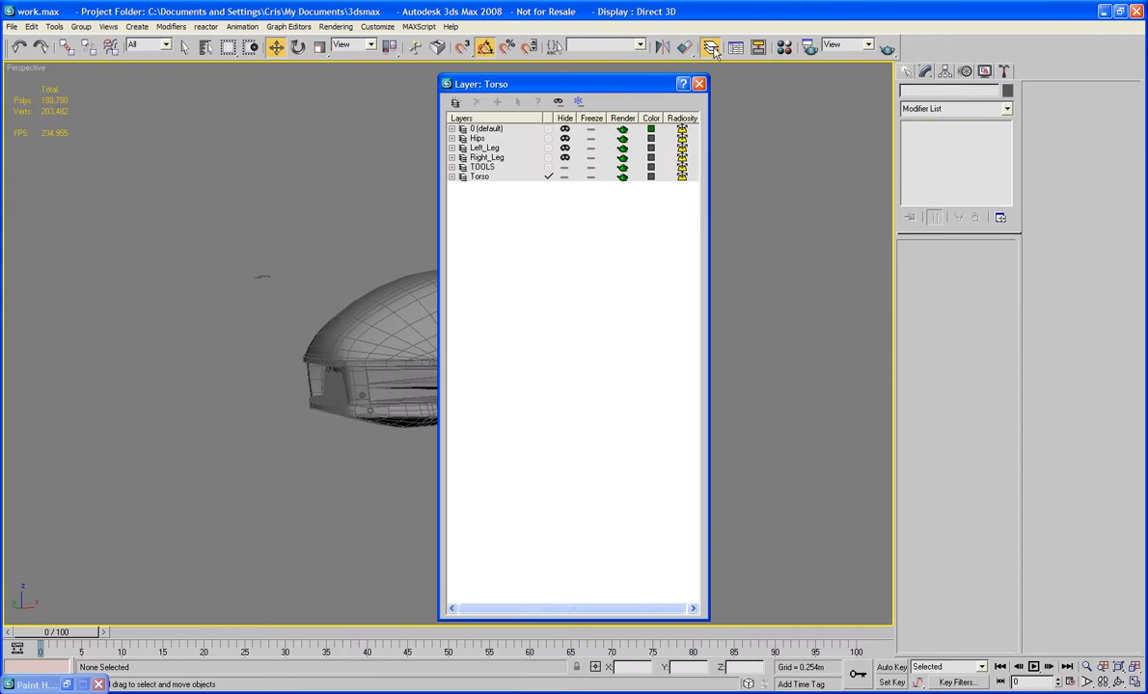
pyautogui.click(566, 139)
pyautogui.click(565, 148)
pyautogui.click(566, 157)
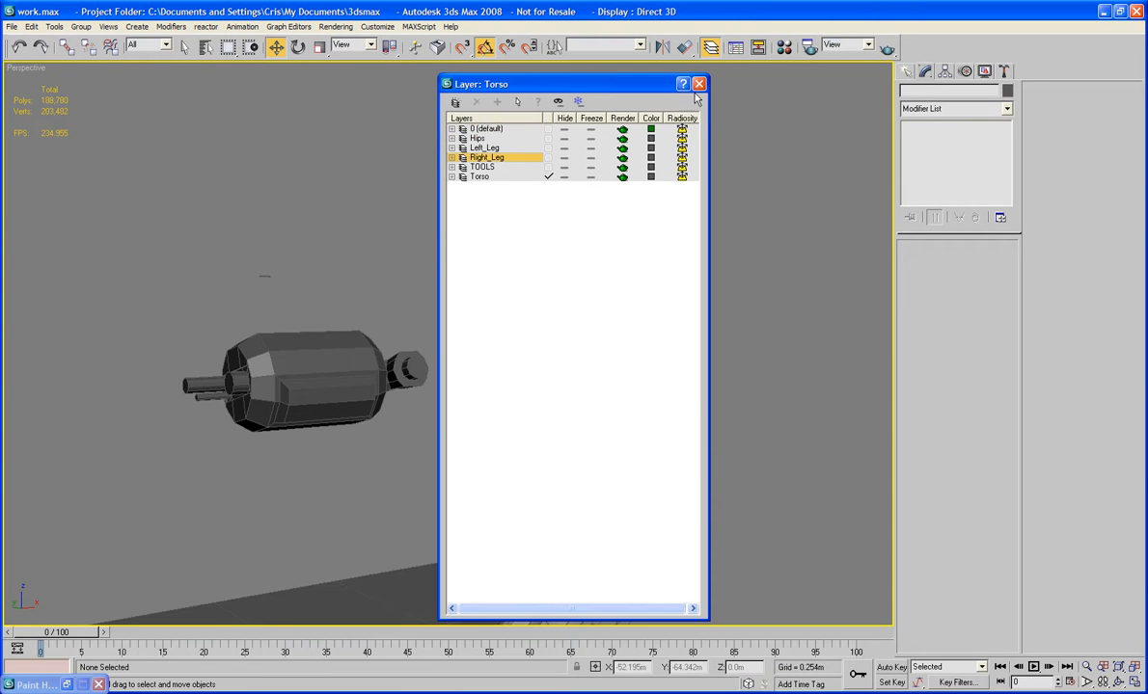
pyautogui.click(565, 178)
pyautogui.click(565, 167)
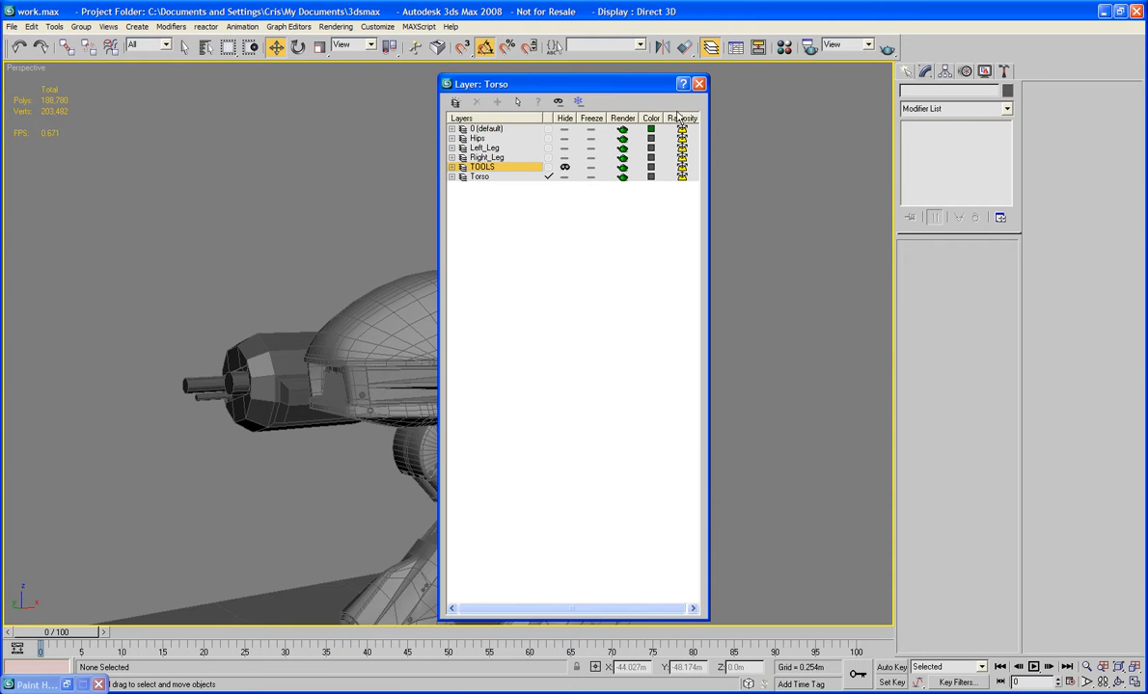
pyautogui.click(699, 83)
# Turn off the edged-faces display and frame the whole mech on its ground plane in plain shading.
pyautogui.moveTo(656, 174); pyautogui.dragTo(656, 145, button='middle')
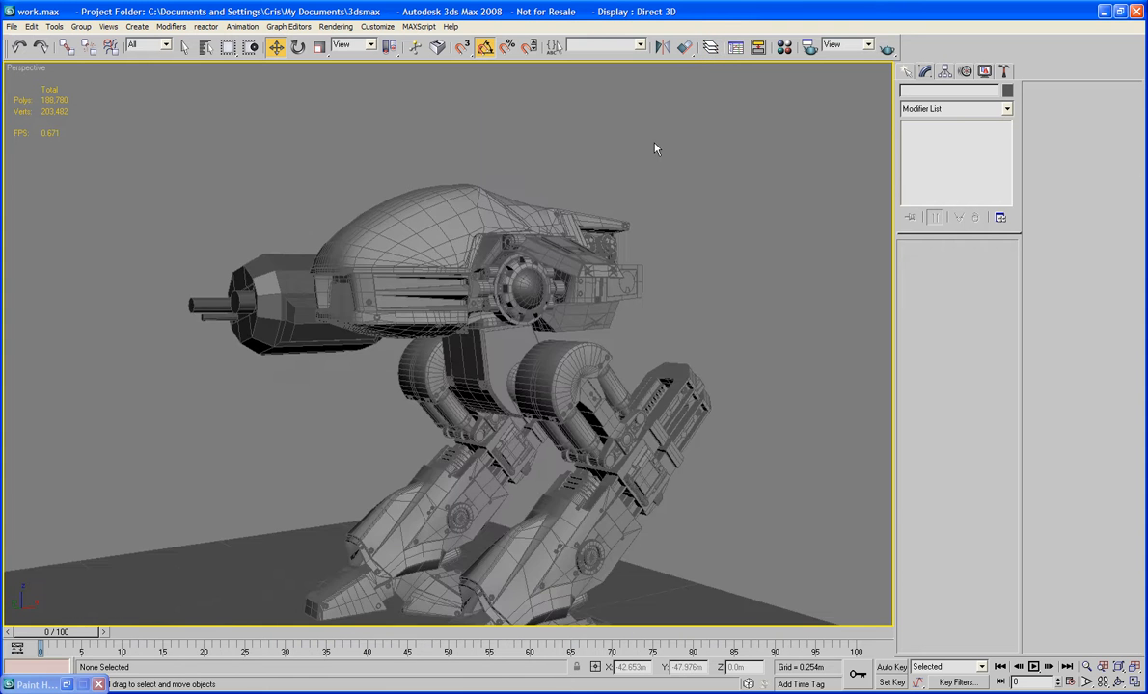
pyautogui.scroll(-5, 645, 218)
pyautogui.press('F4')
pyautogui.scroll(3, 623, 285)
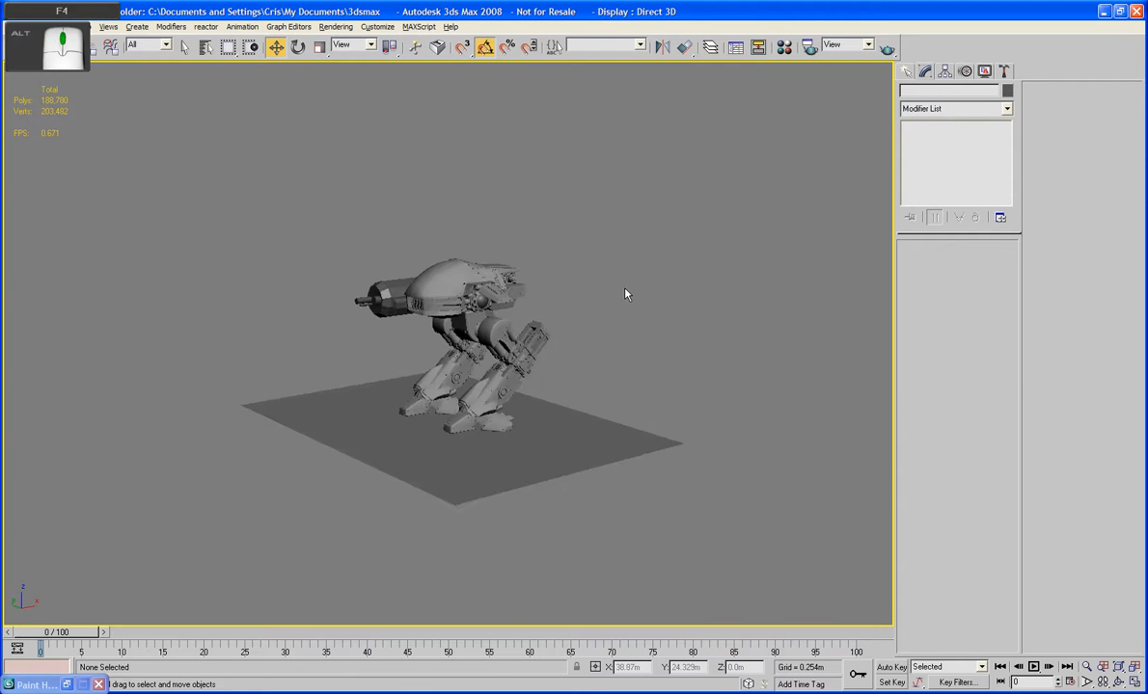
pyautogui.scroll(3, 668, 298)
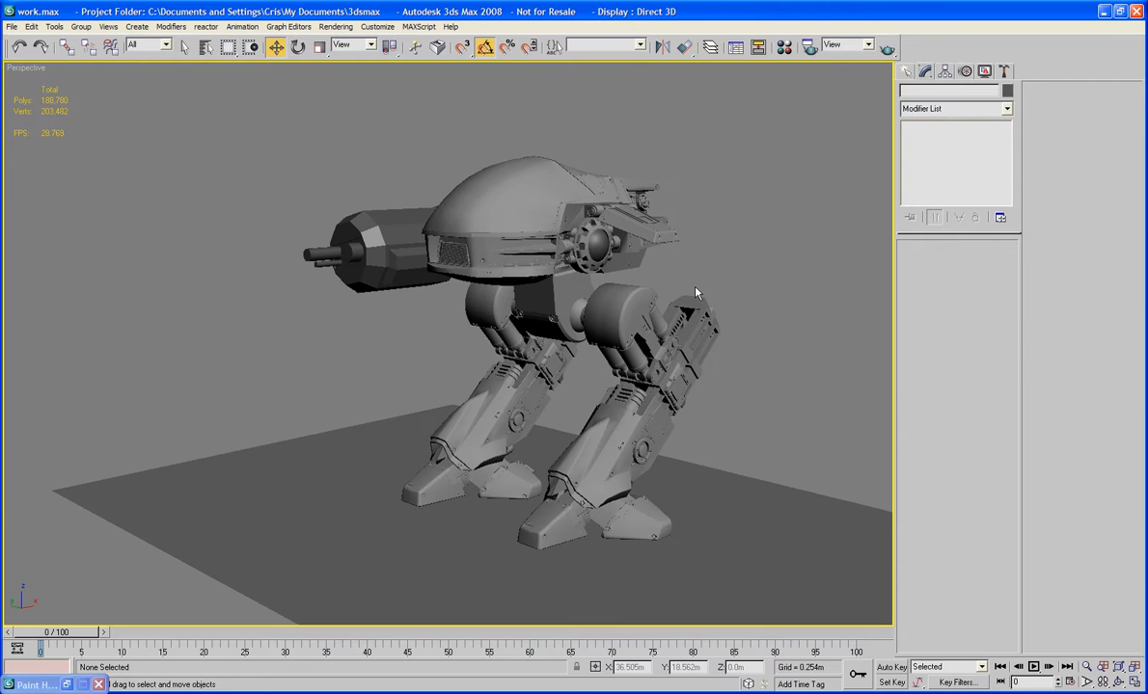
pyautogui.moveTo(695, 292); pyautogui.dragTo(632, 289, button='middle')
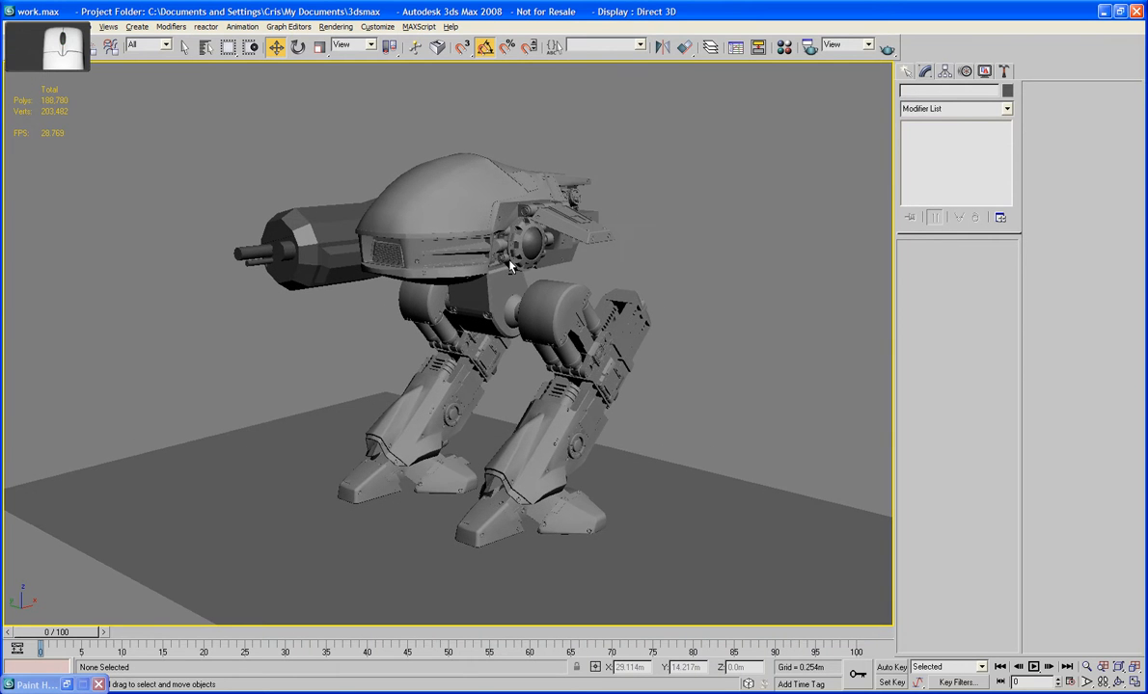